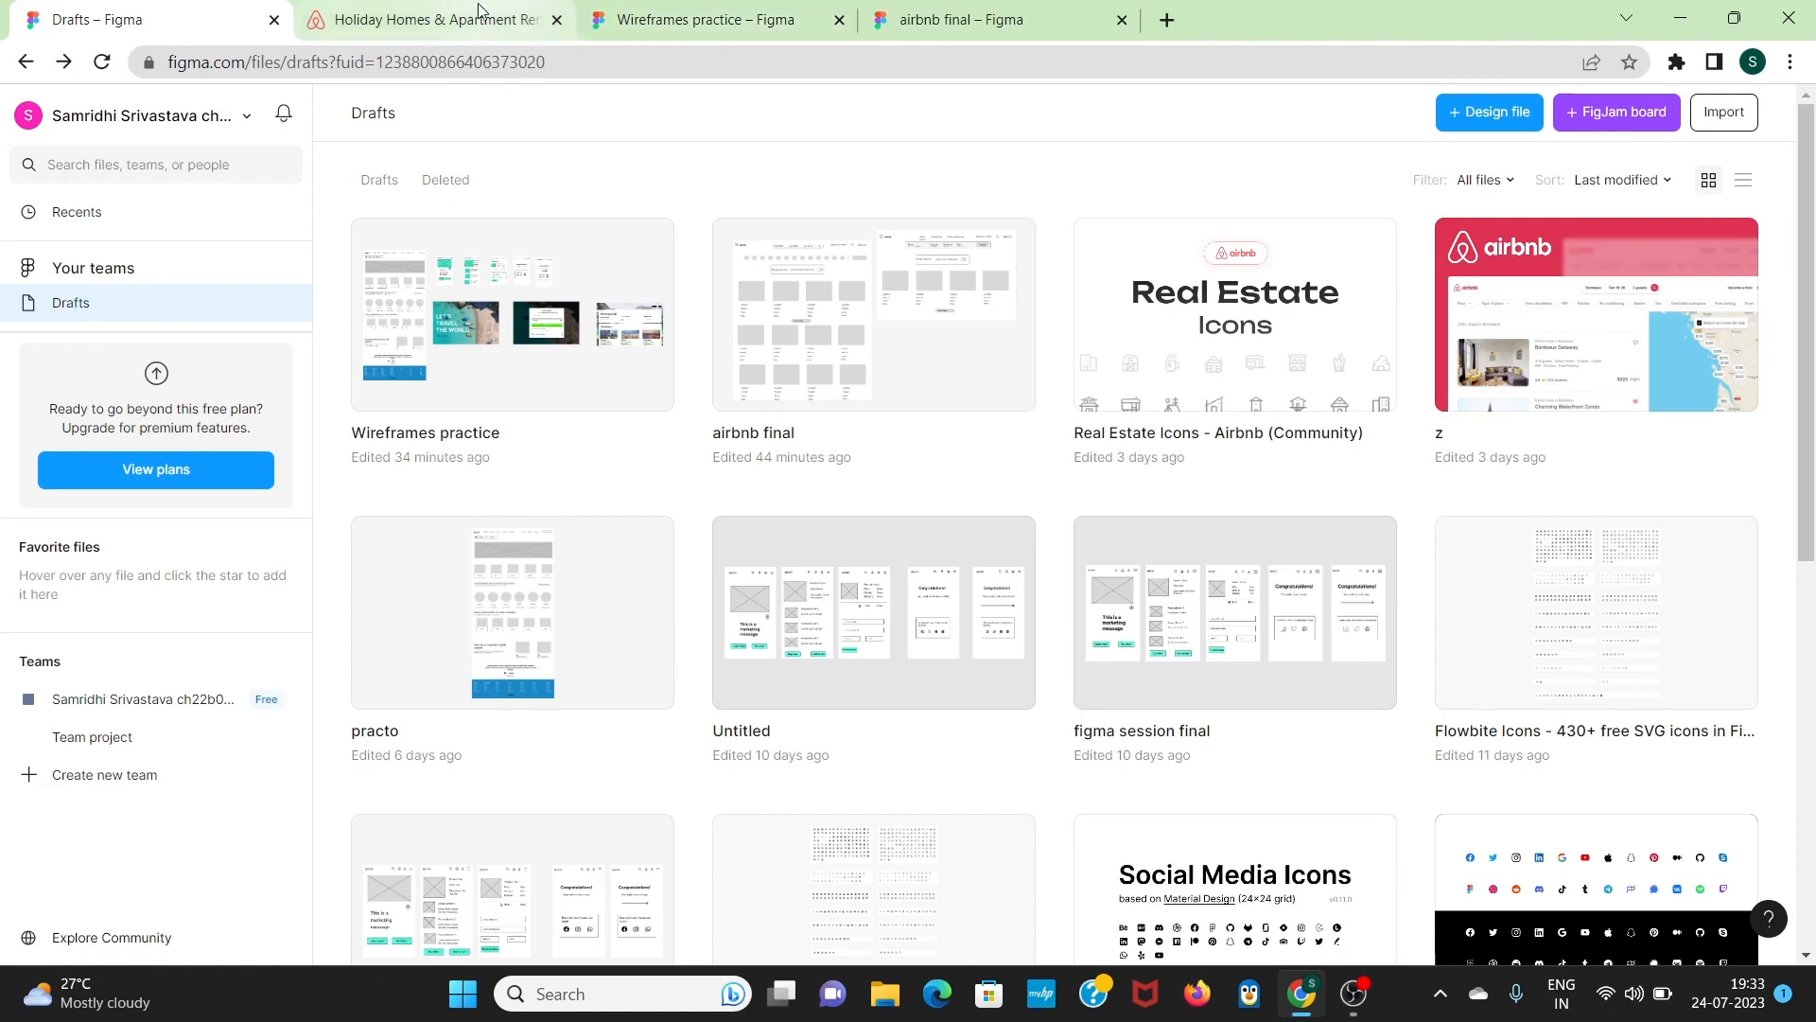
Step: Look at the Airbnb homepage and examine the practo page wireframe in the Wireframes practice file from header to footer
{"action": "left_click", "coordinate": [475, 11]}
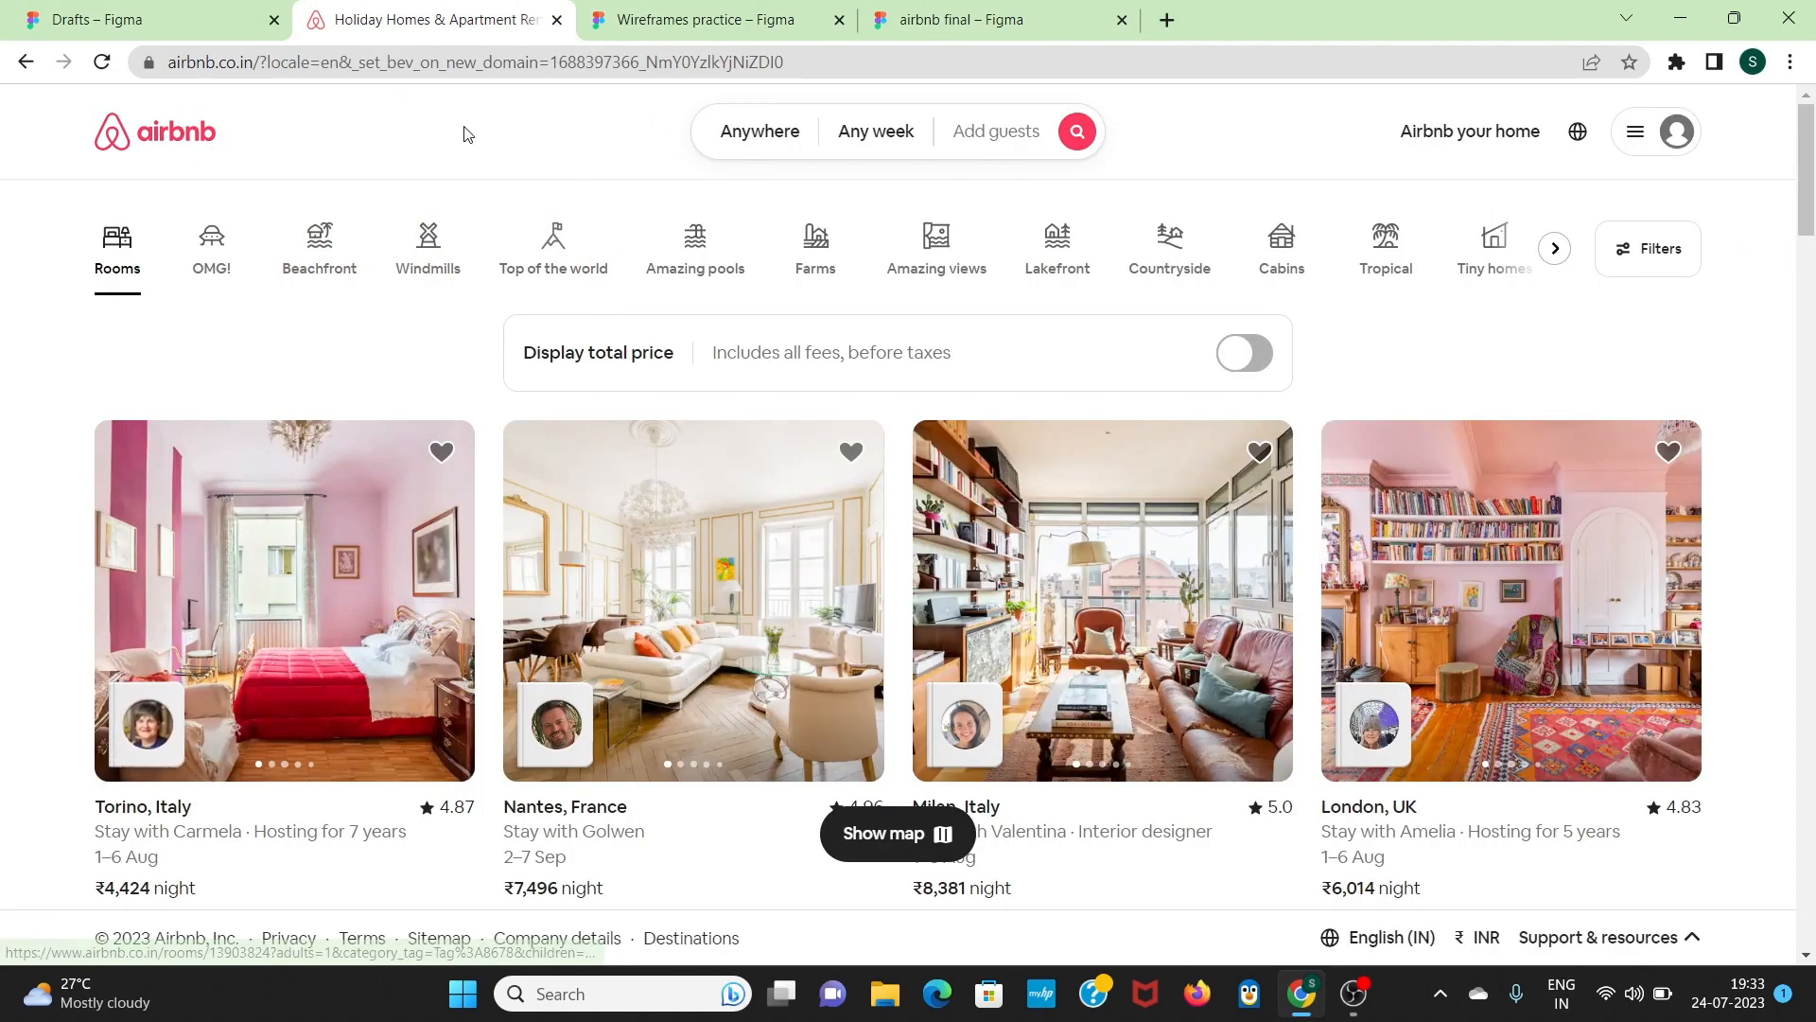
{"action": "left_click", "coordinate": [666, 23]}
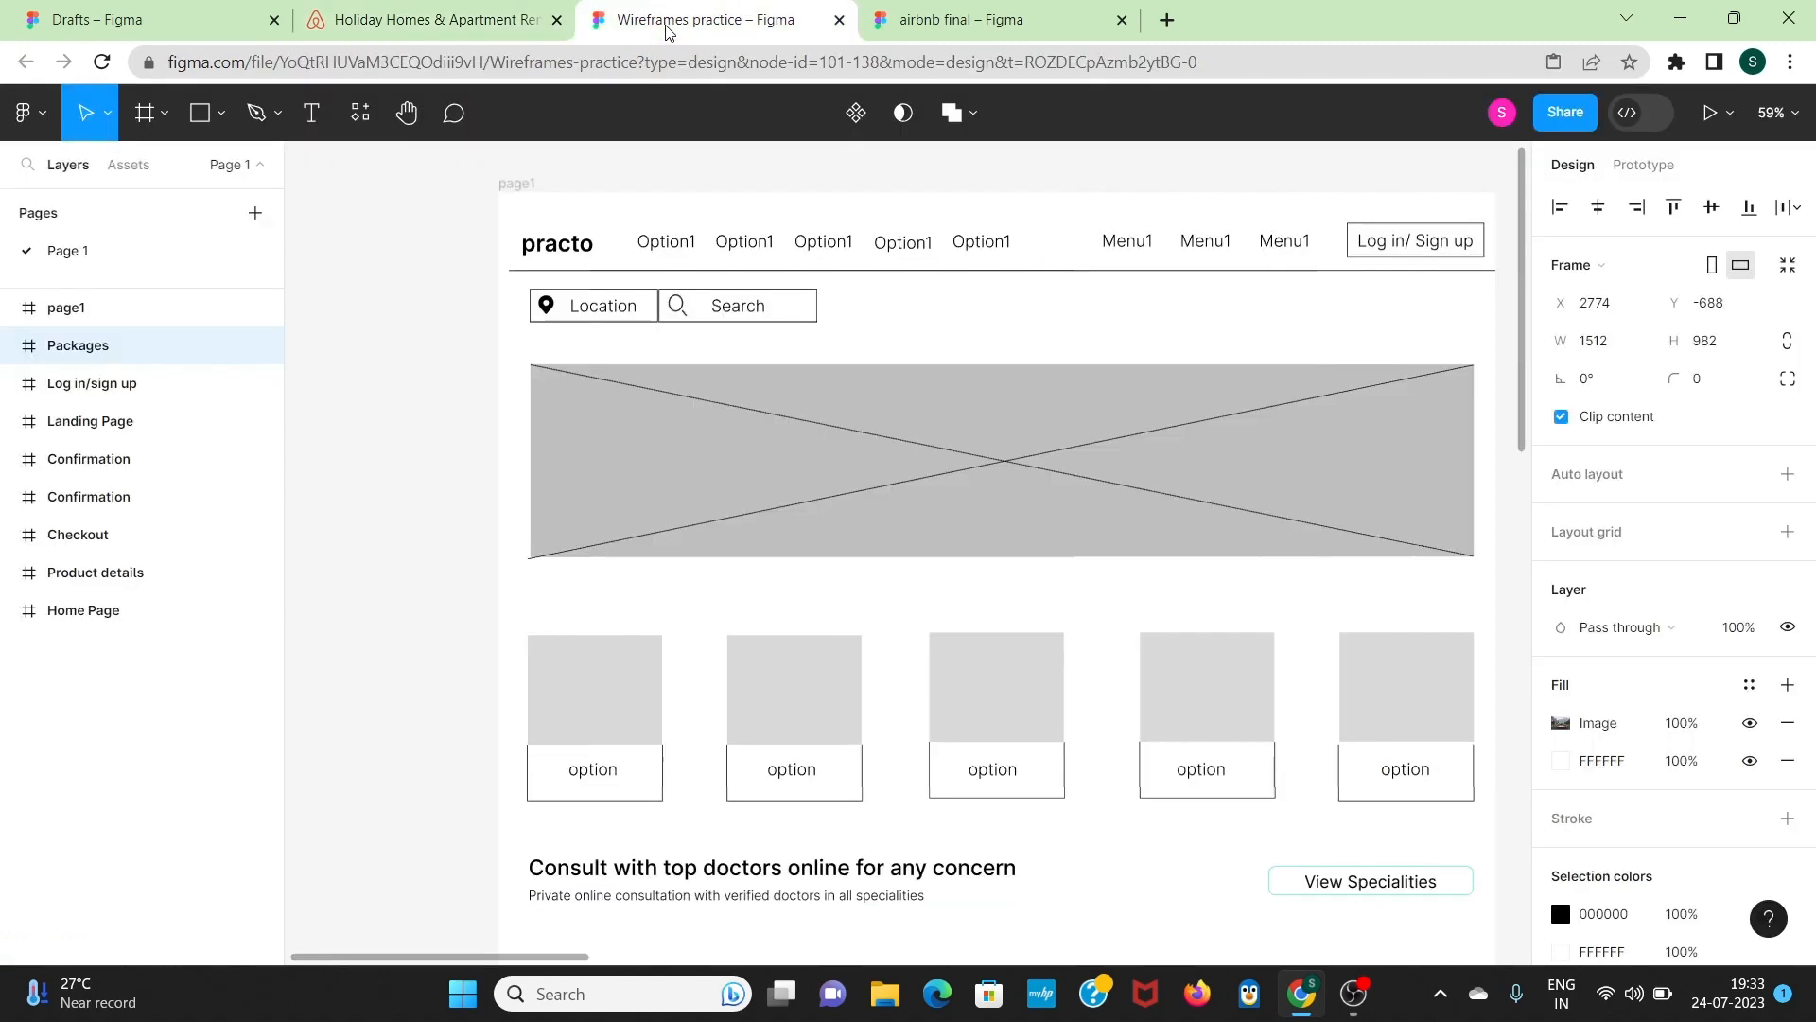
{"action": "scroll", "coordinate": [515, 417], "scroll_direction": "right", "scroll_amount": 1}
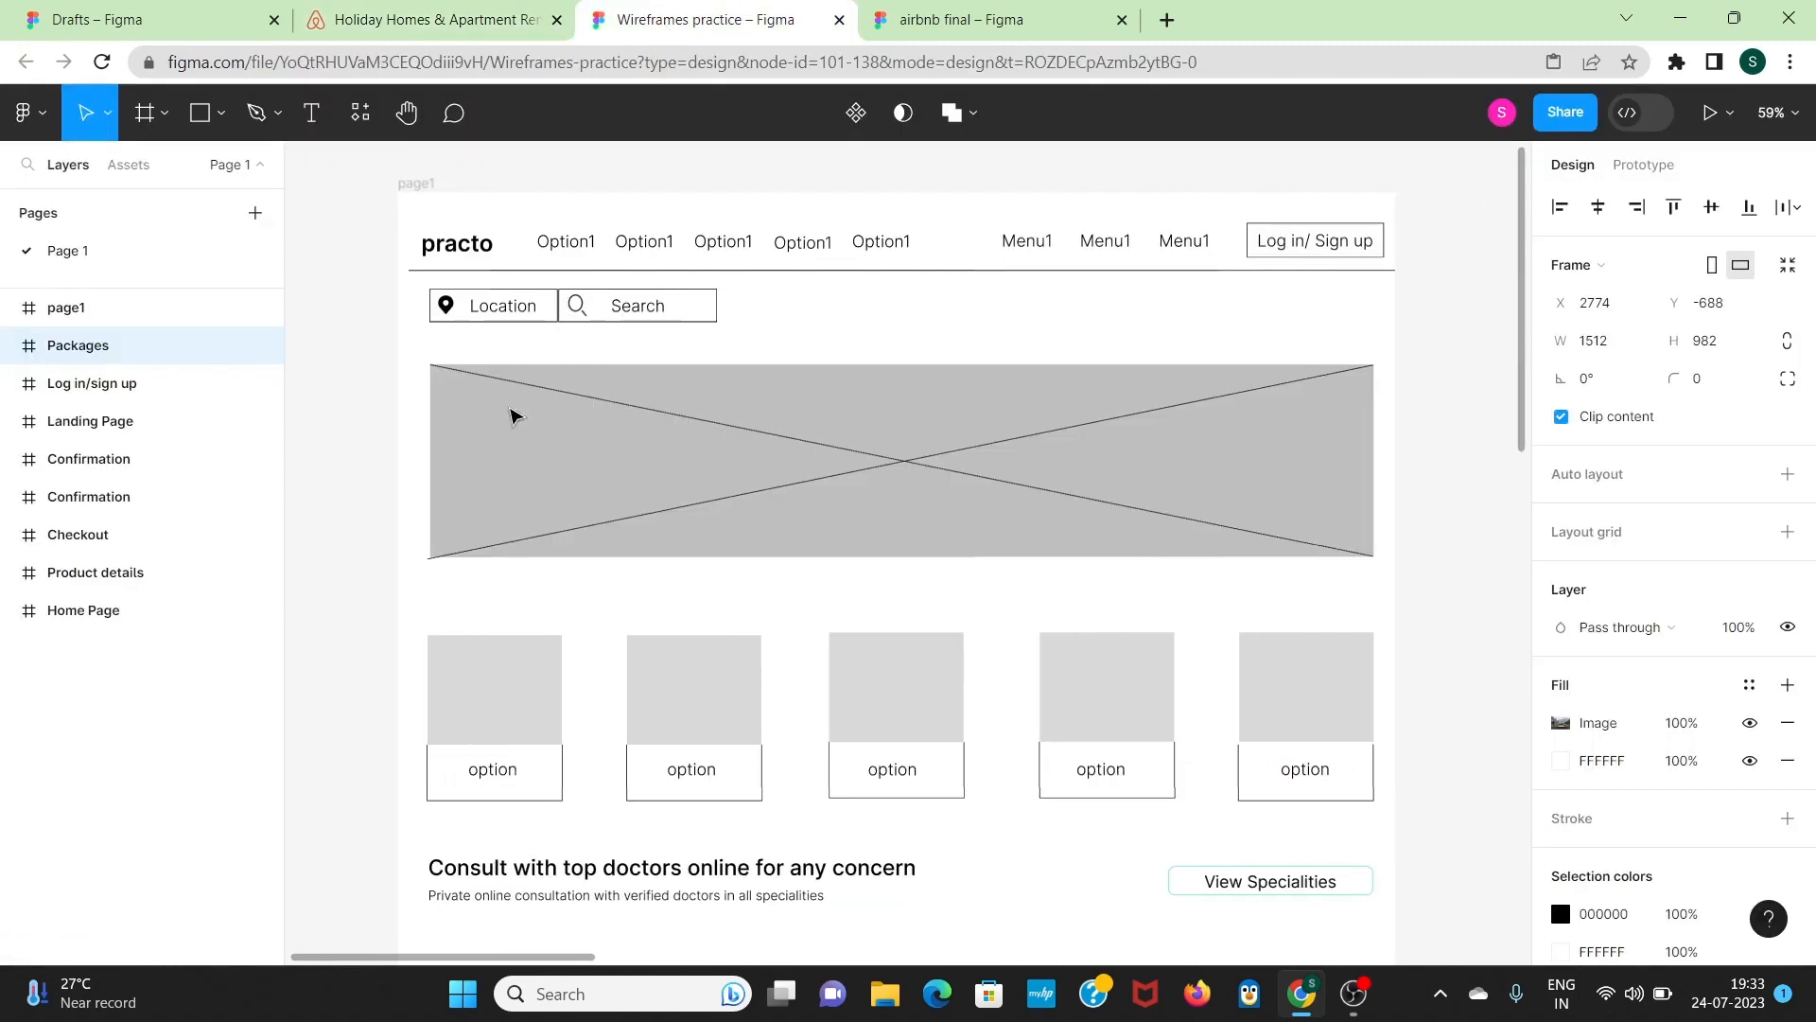
{"action": "scroll", "coordinate": [516, 417], "scroll_direction": "down", "scroll_amount": 1}
{"action": "scroll", "coordinate": [516, 417], "scroll_direction": "up", "scroll_amount": 1}
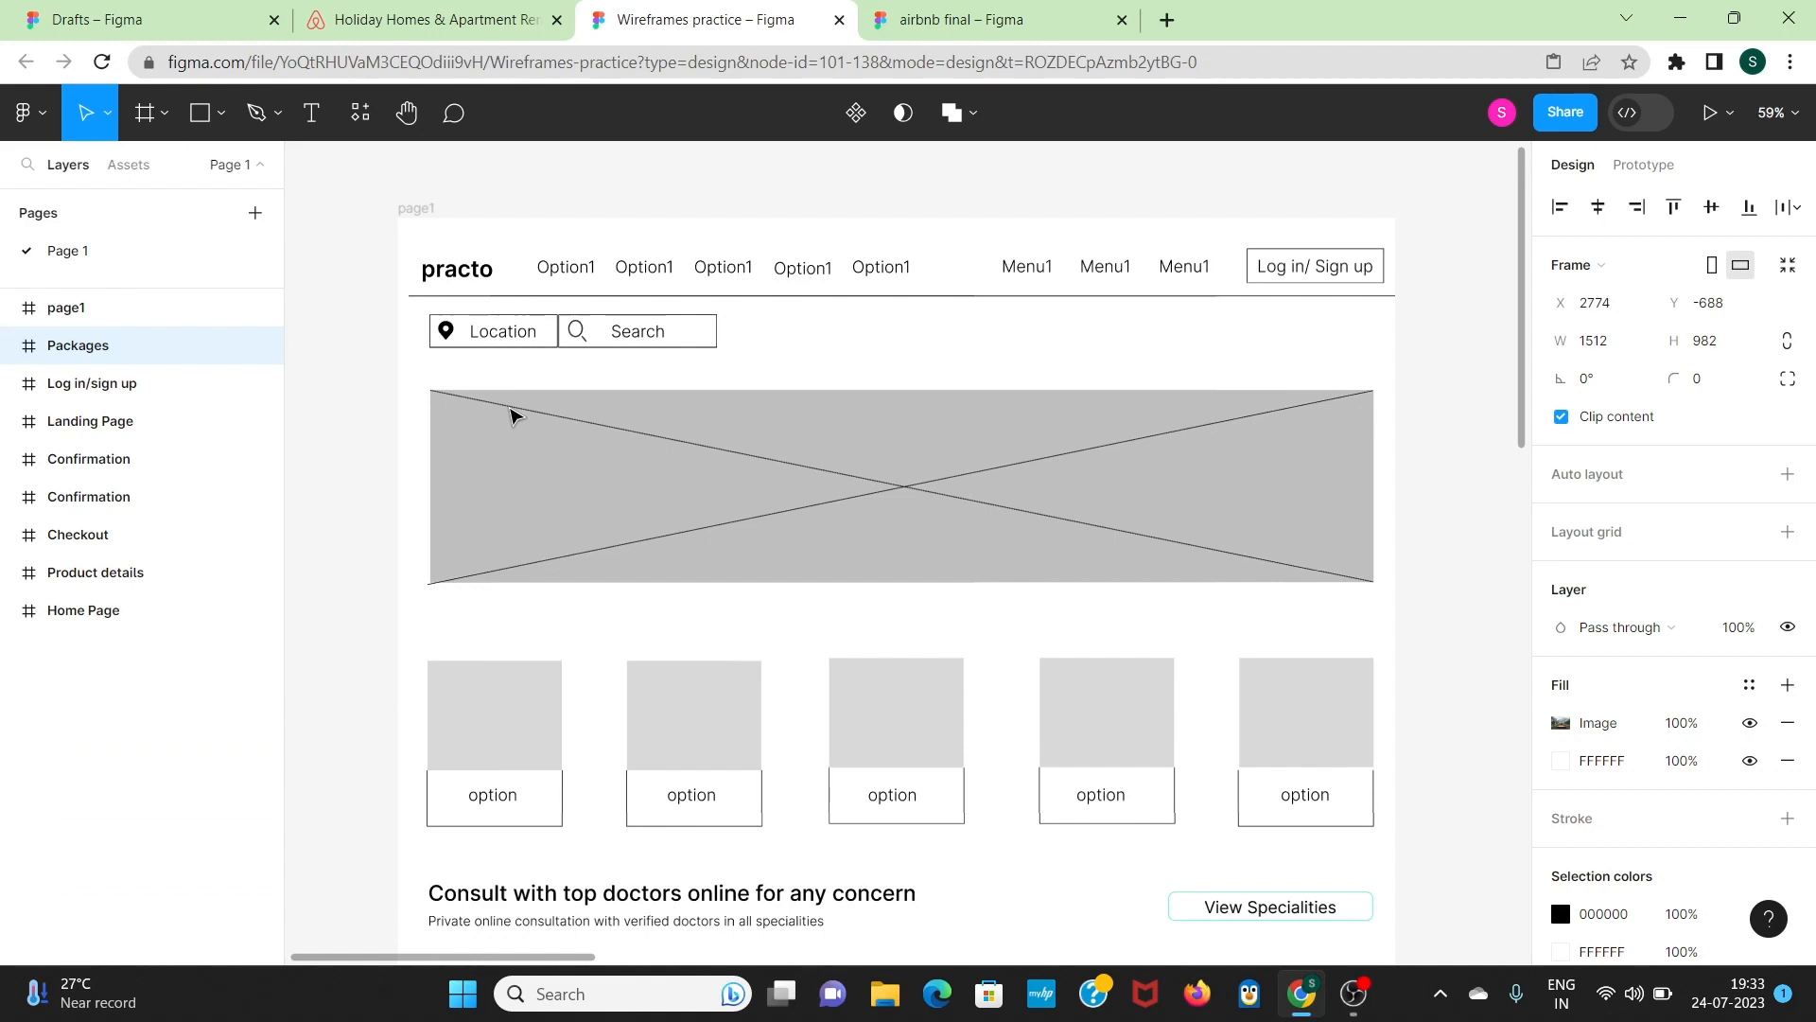
{"action": "scroll", "coordinate": [511, 416], "scroll_direction": "down", "scroll_amount": 3}
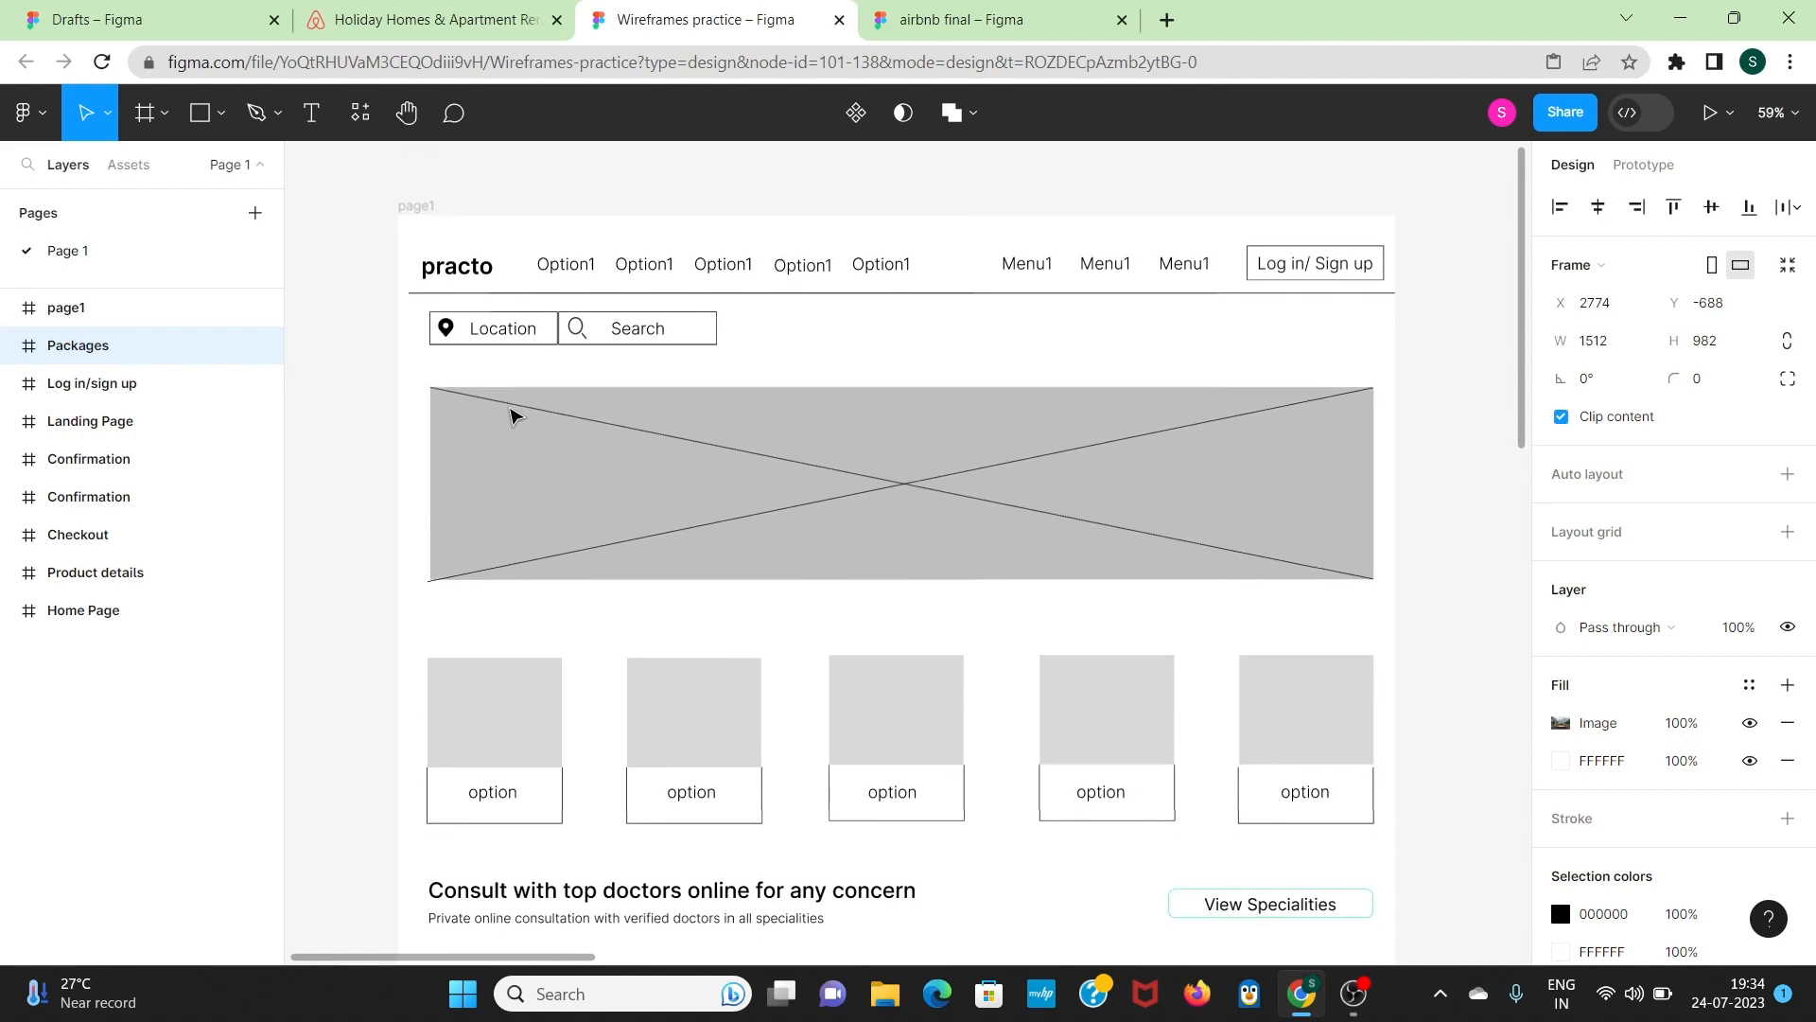
{"action": "scroll", "coordinate": [511, 416], "scroll_direction": "right", "scroll_amount": 2}
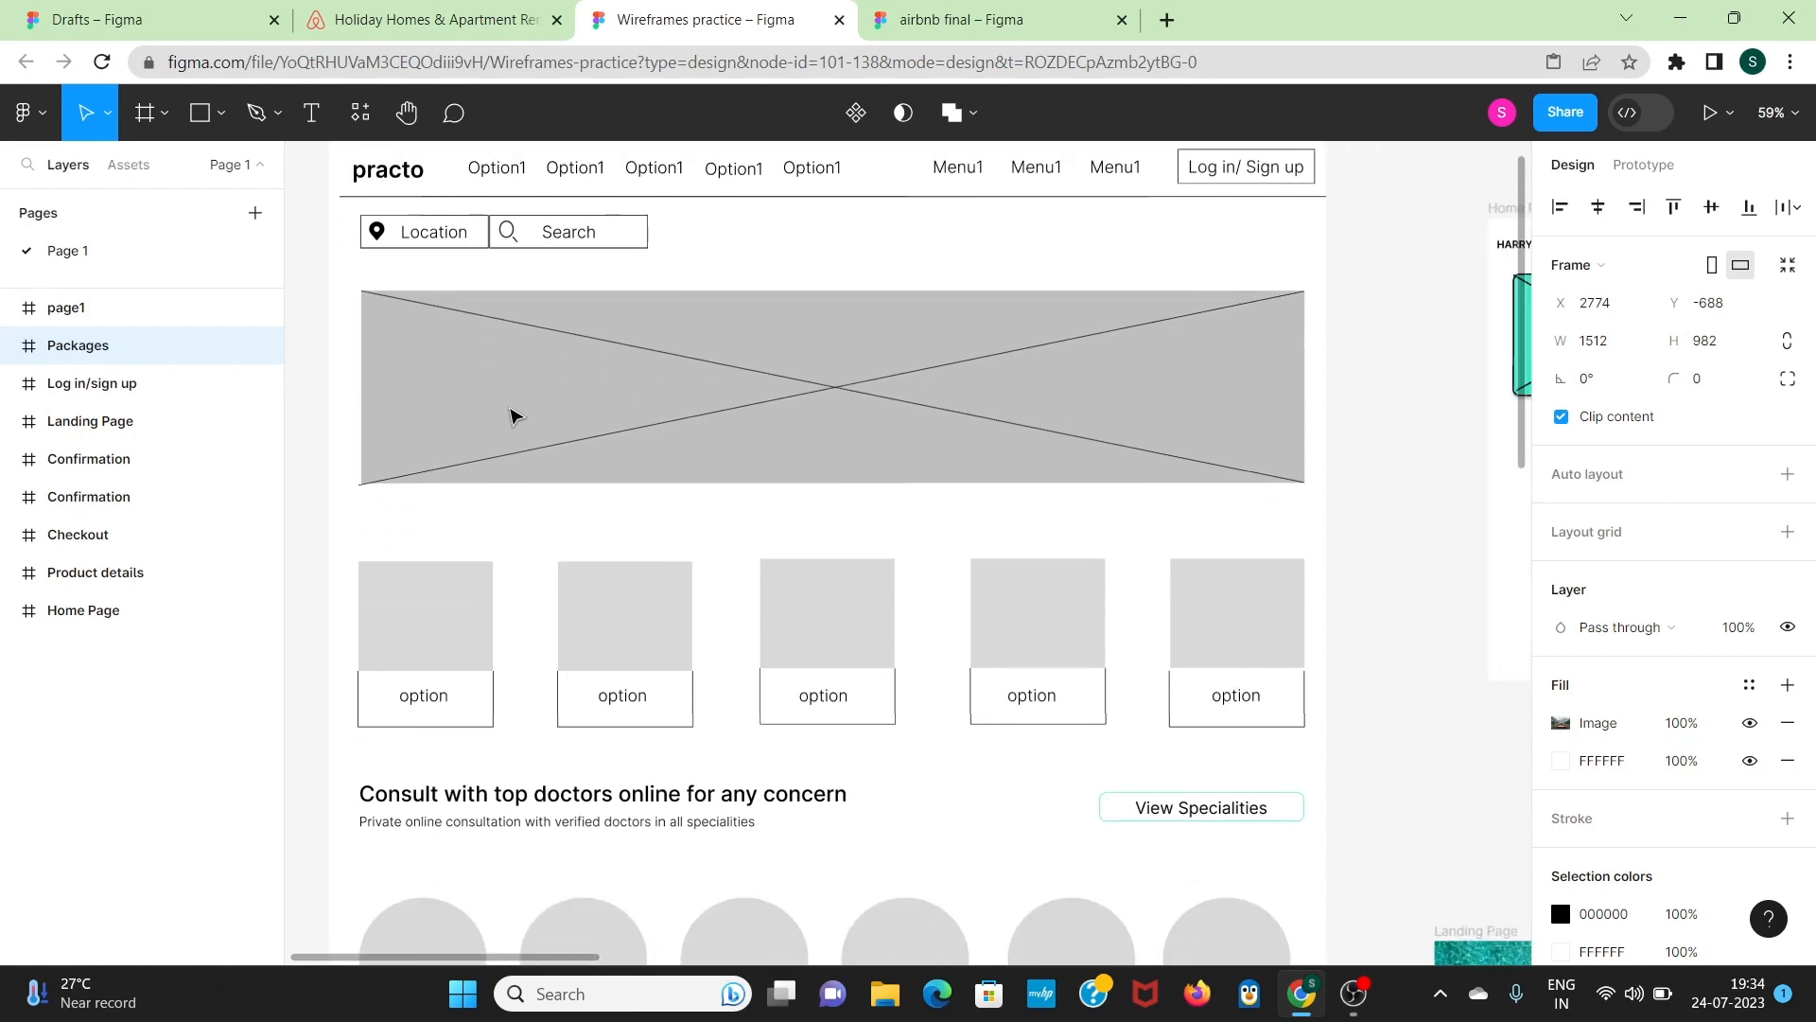
{"action": "scroll", "coordinate": [511, 416], "scroll_direction": "up", "scroll_amount": 4}
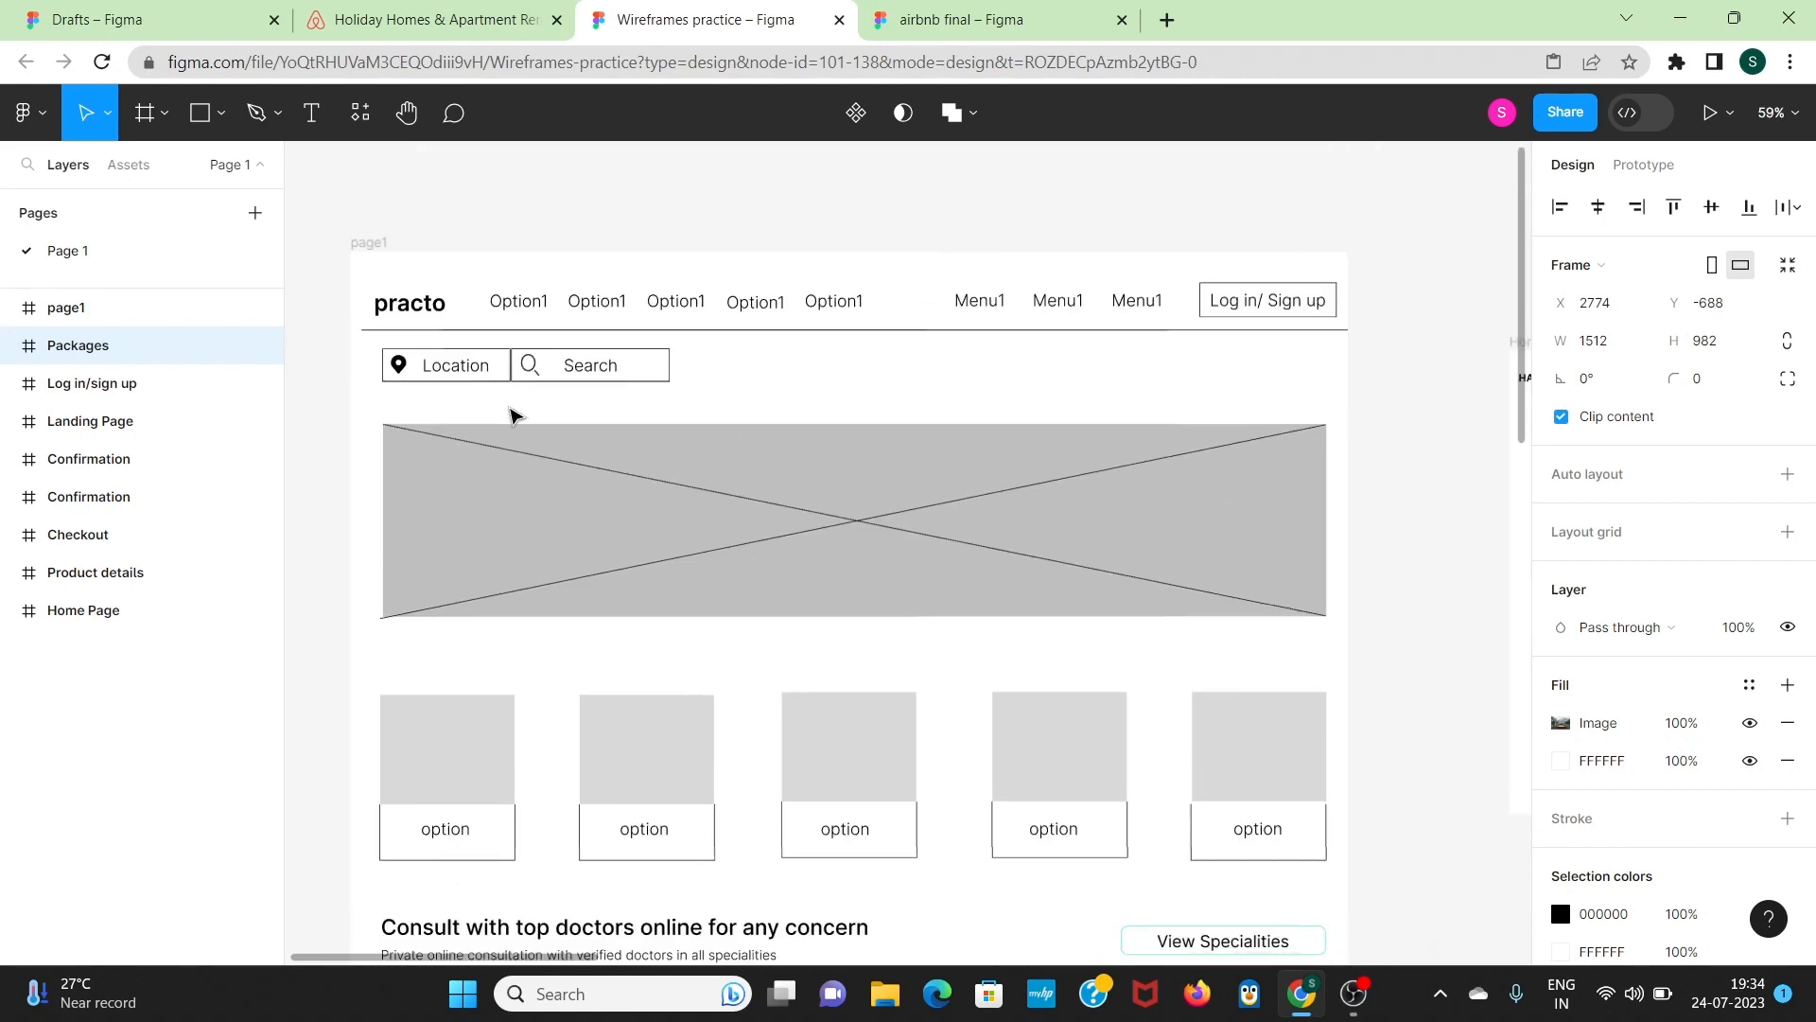
{"action": "scroll", "coordinate": [511, 416], "scroll_direction": "down", "scroll_amount": 2}
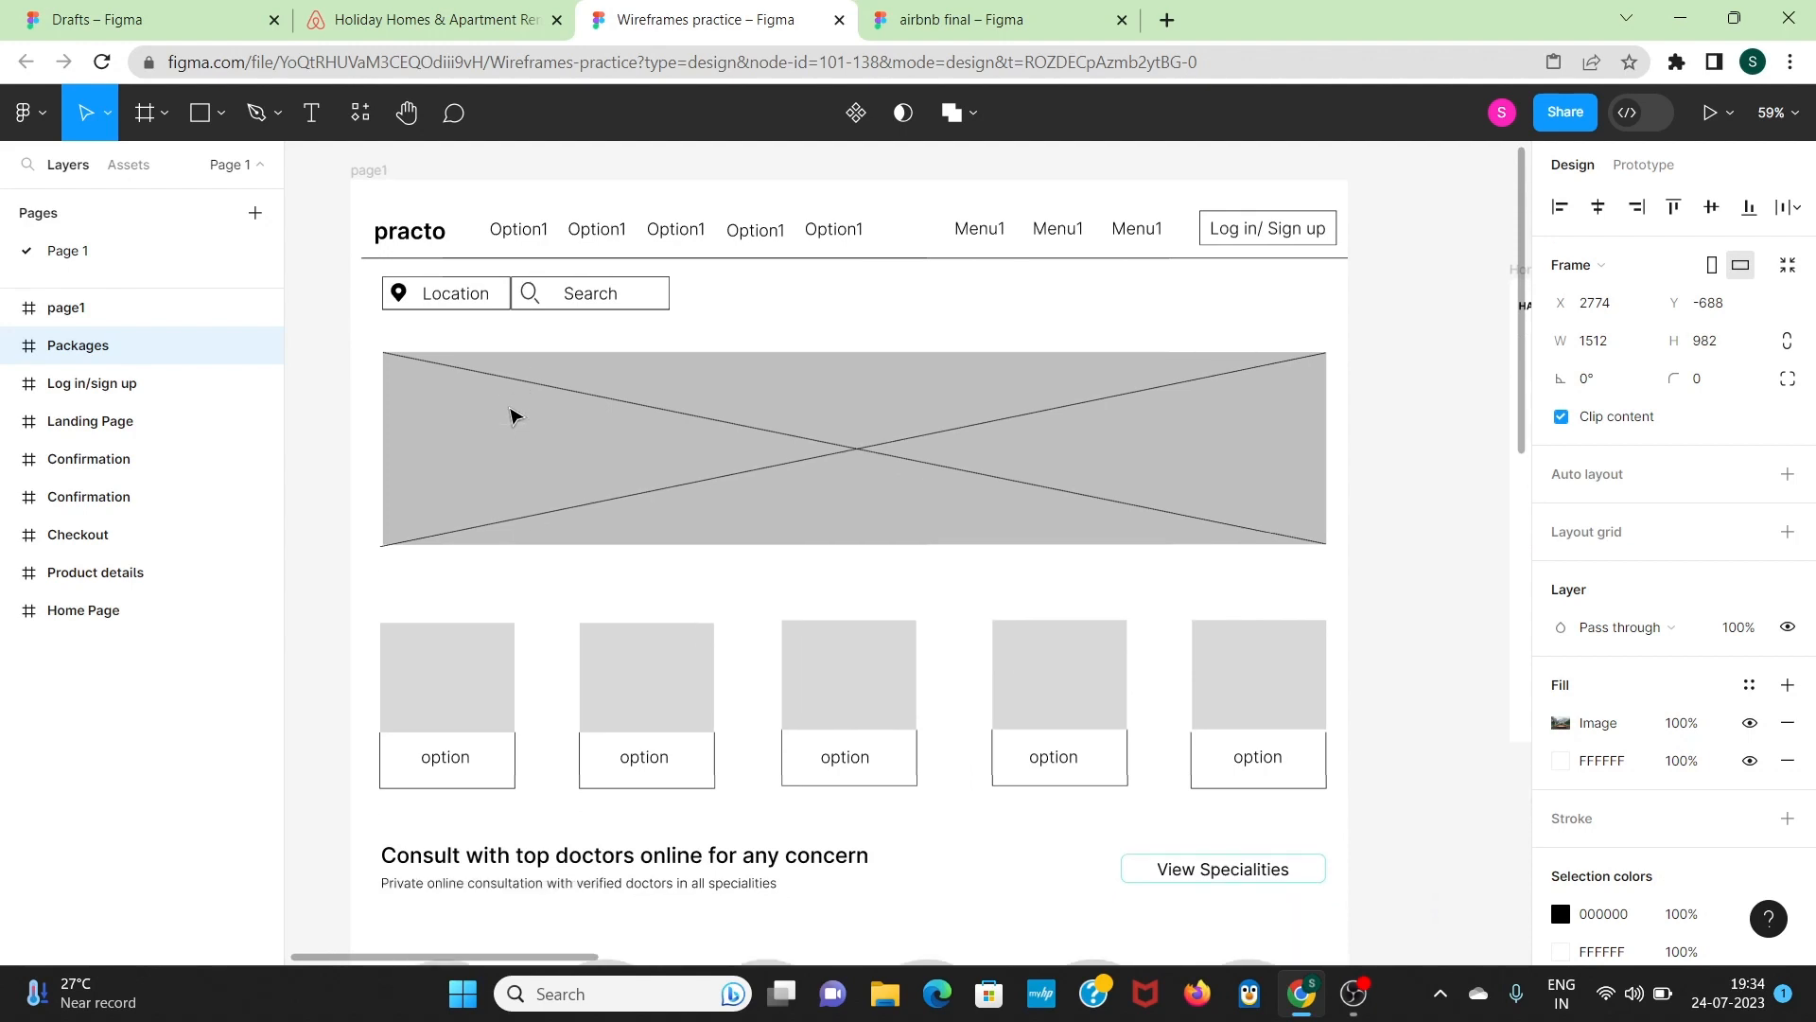
{"action": "scroll", "coordinate": [510, 416], "scroll_direction": "down", "scroll_amount": 1}
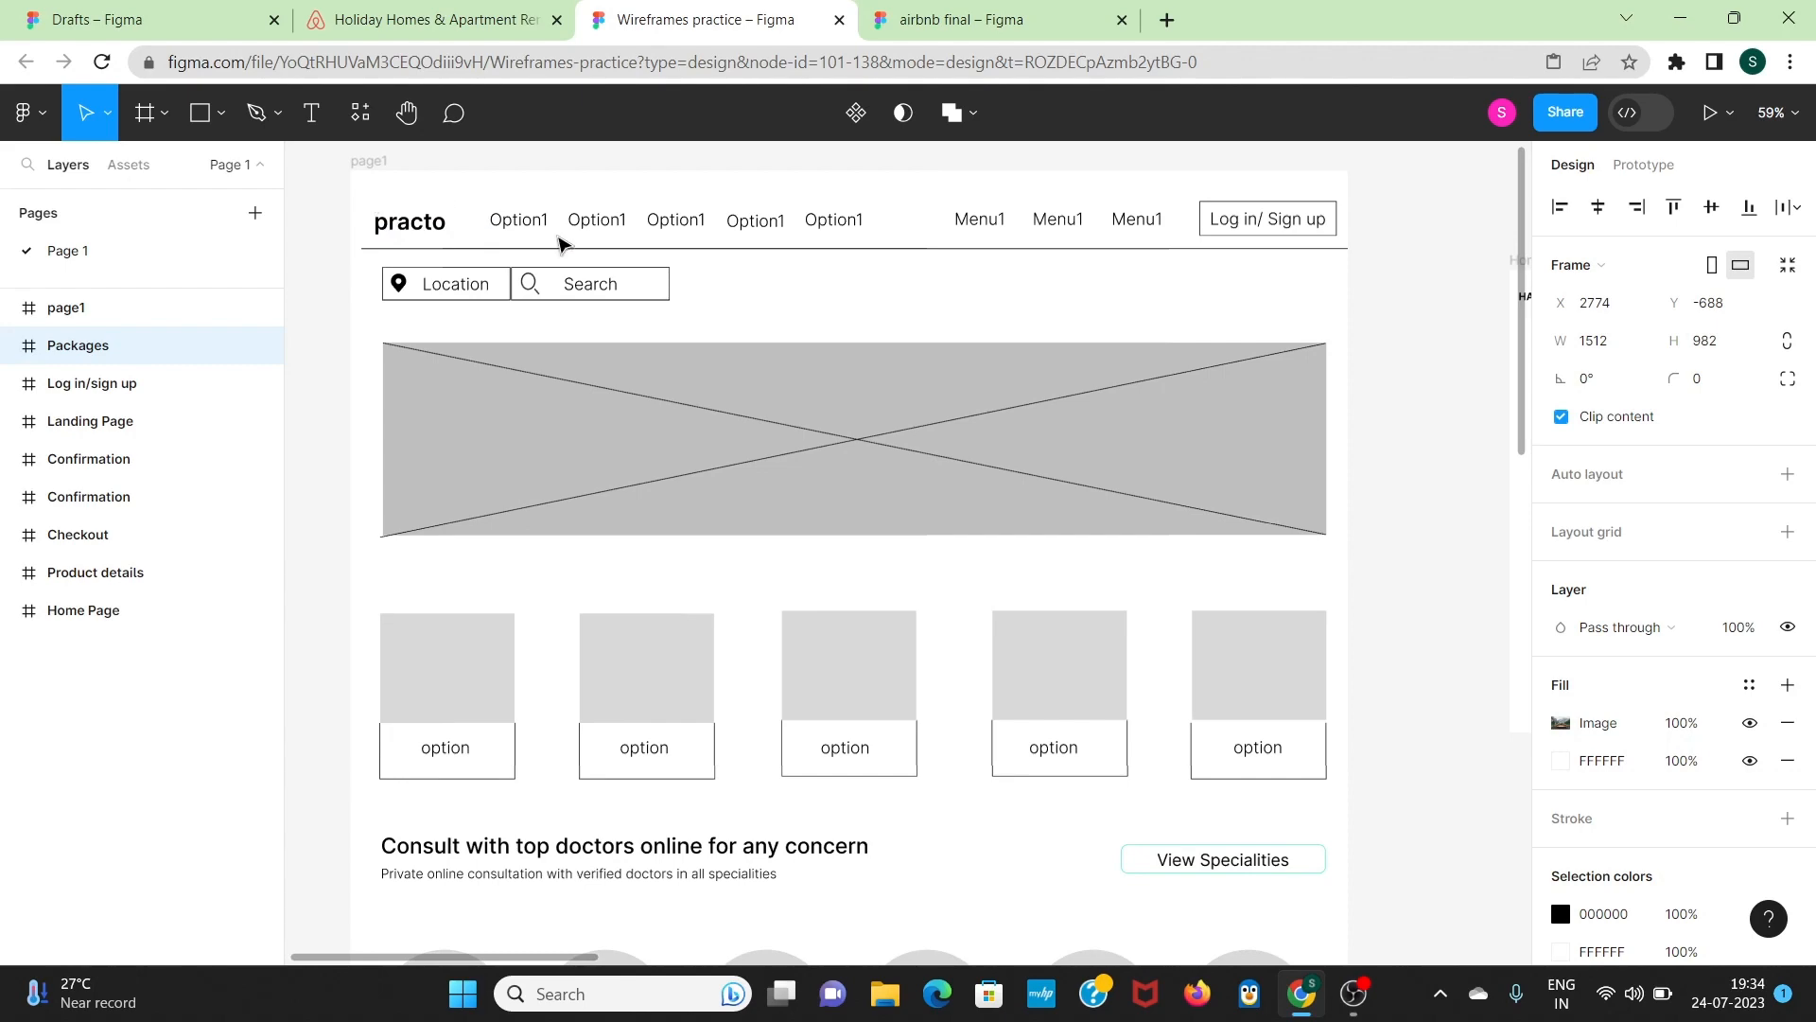
{"action": "scroll", "coordinate": [767, 556], "scroll_direction": "down", "scroll_amount": 5}
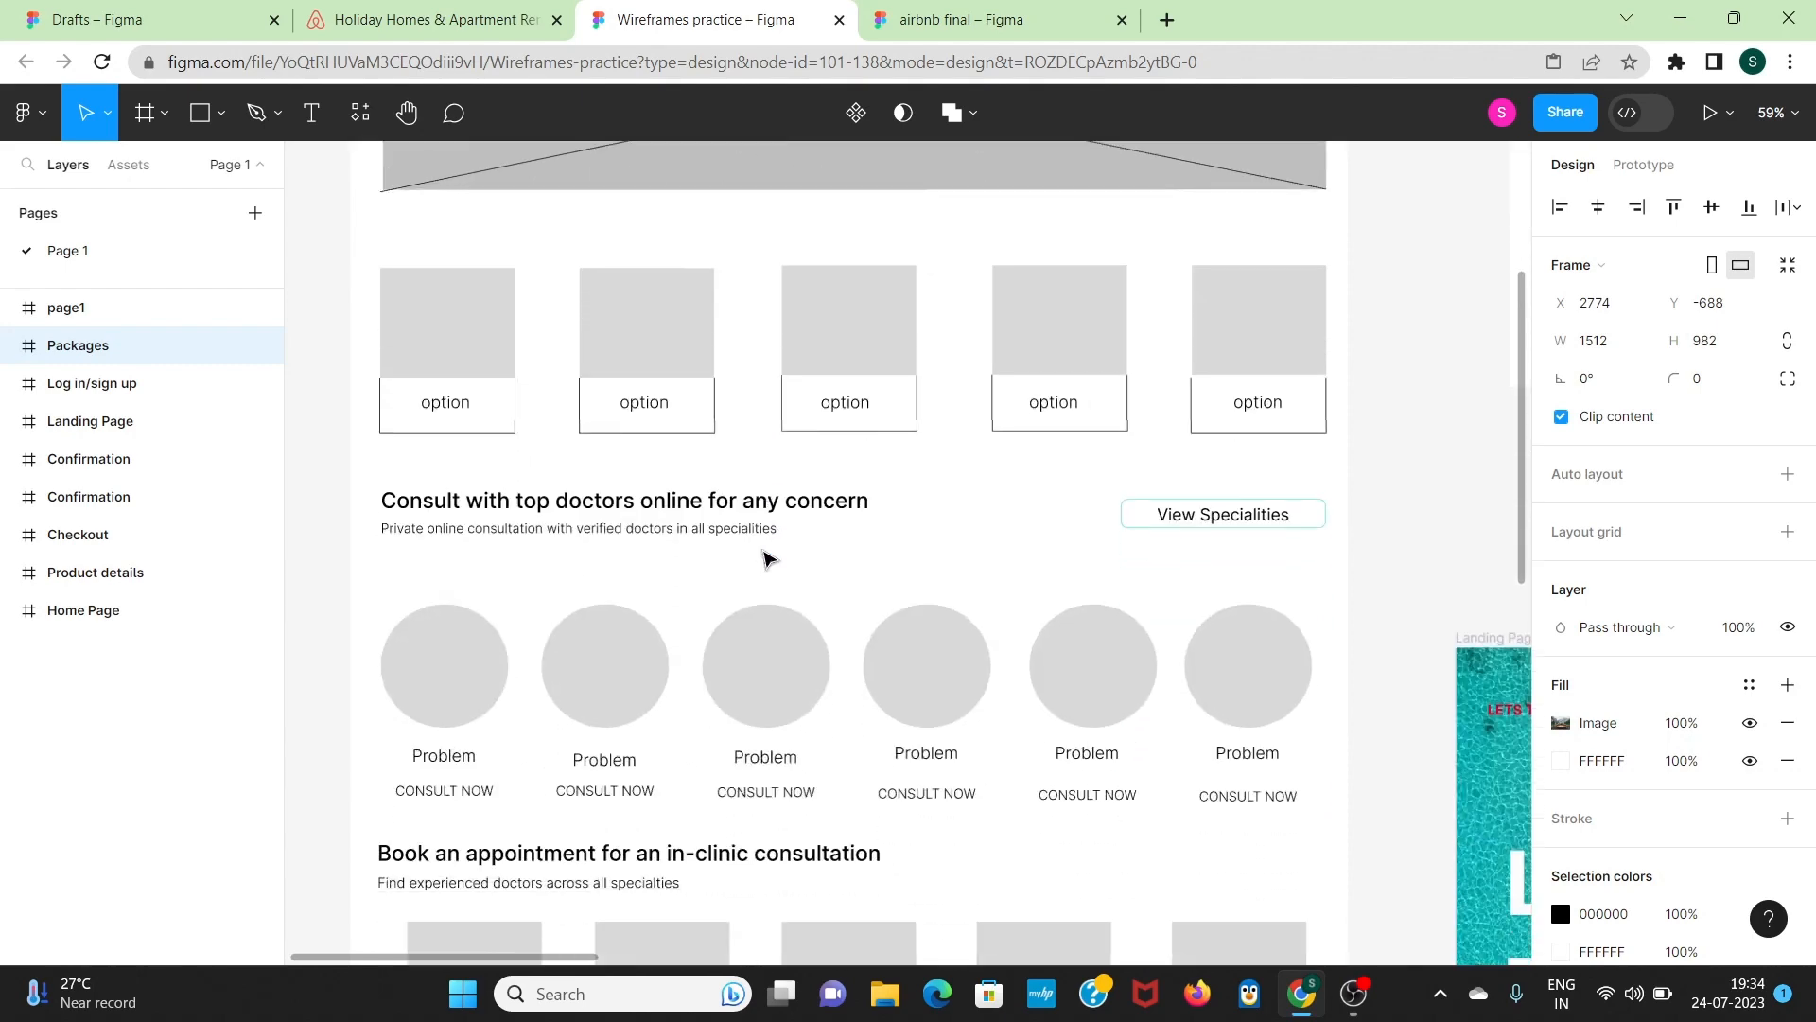
{"action": "scroll", "coordinate": [767, 558], "scroll_direction": "up", "scroll_amount": 5}
{"action": "scroll", "coordinate": [762, 556], "scroll_direction": "up", "scroll_amount": 3}
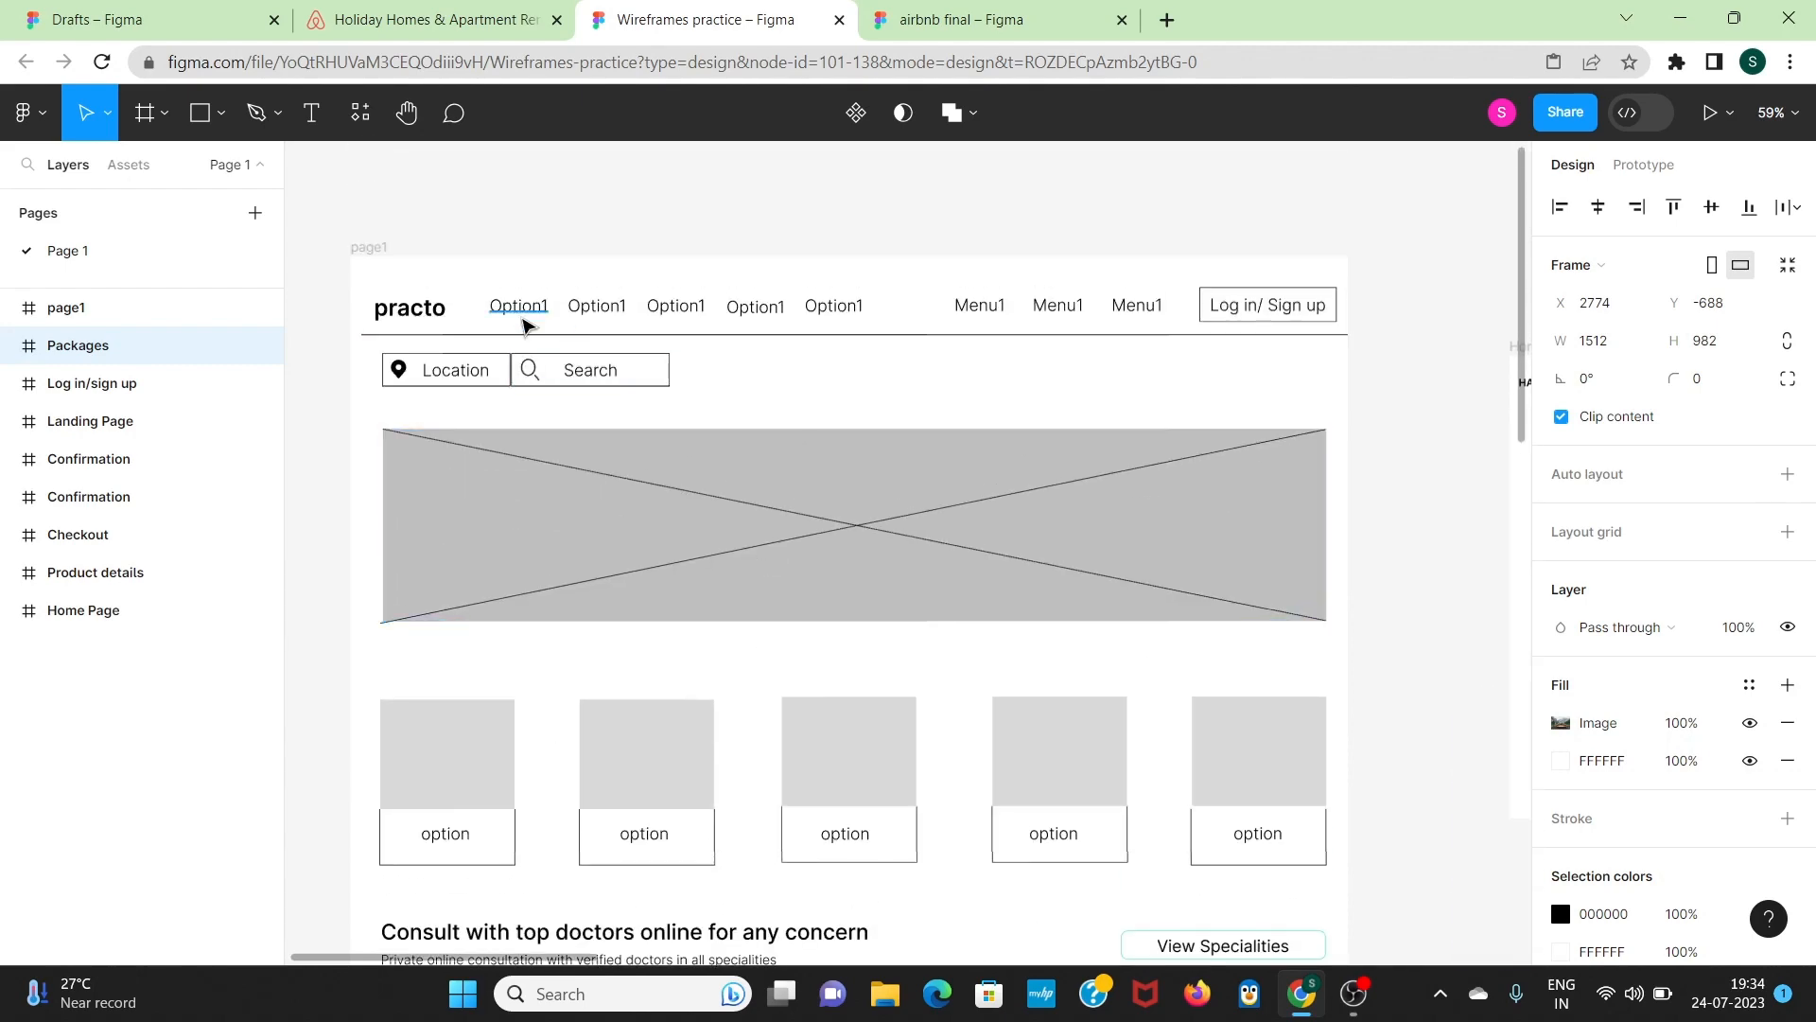
{"action": "scroll", "coordinate": [759, 548], "scroll_direction": "down", "scroll_amount": 3}
{"action": "scroll", "coordinate": [760, 565], "scroll_direction": "down", "scroll_amount": 20}
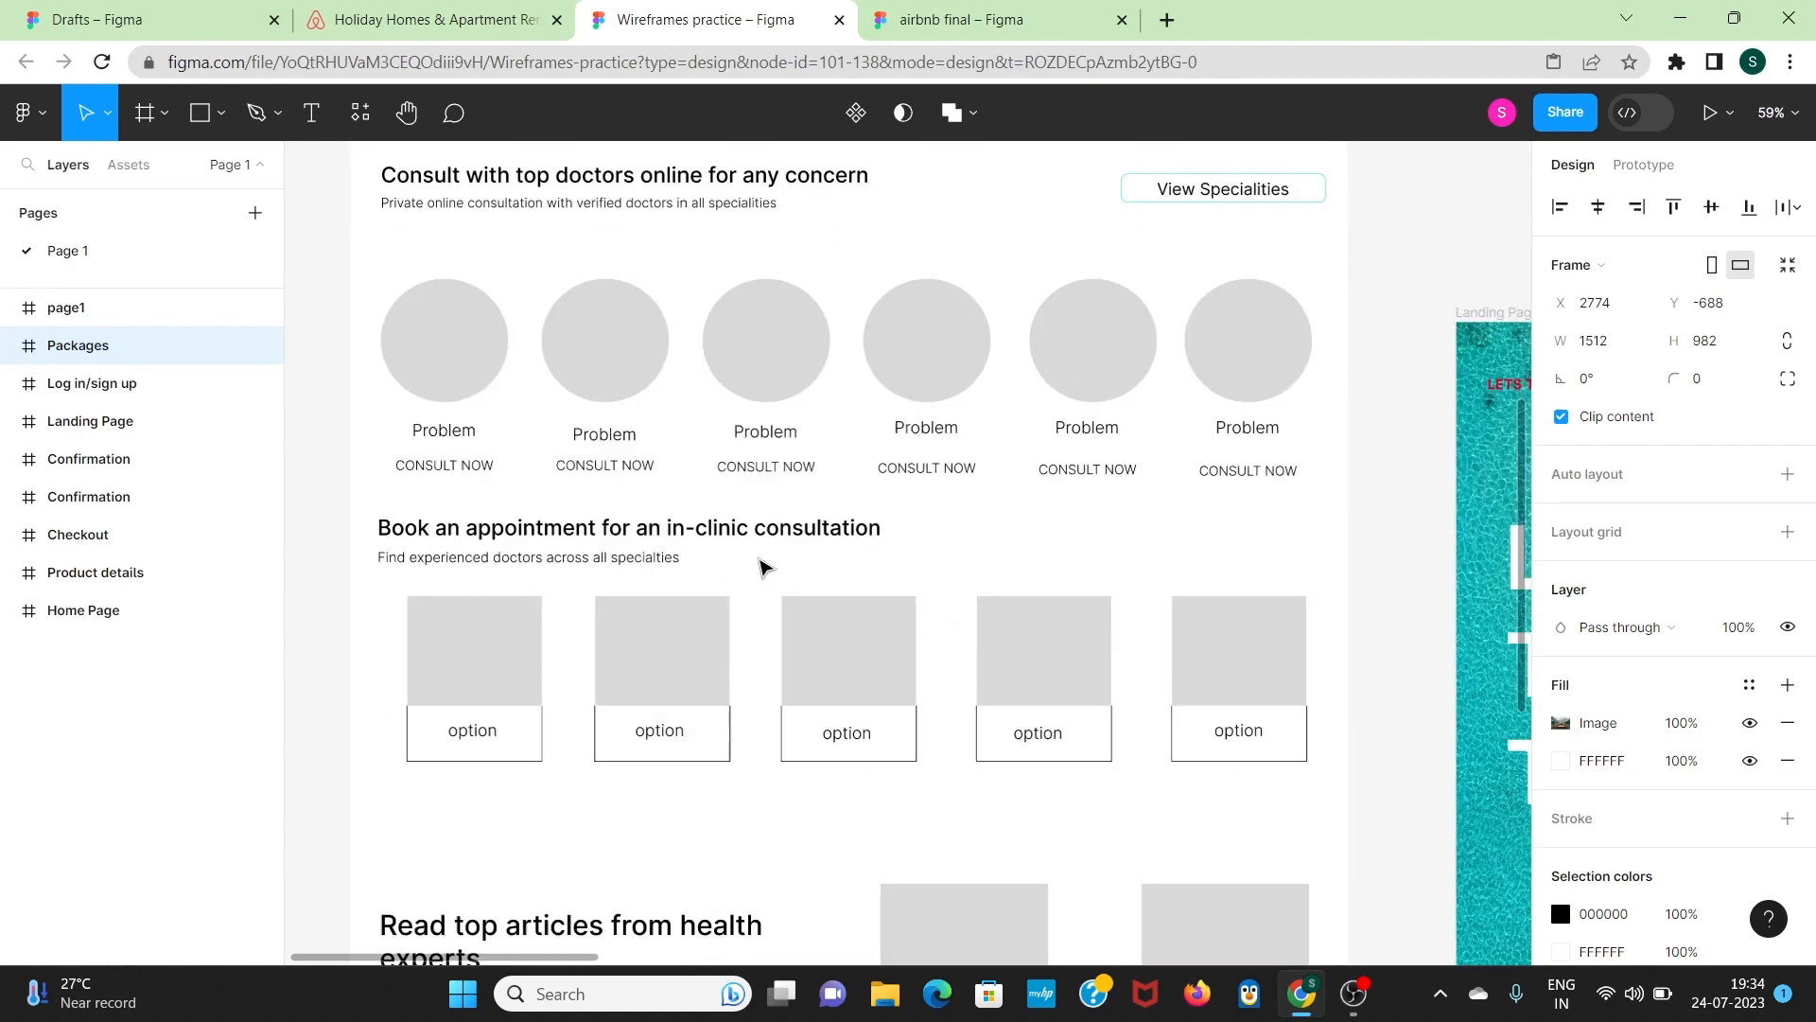
{"action": "scroll", "coordinate": [761, 566], "scroll_direction": "down", "scroll_amount": 10}
{"action": "scroll", "coordinate": [762, 565], "scroll_direction": "up", "scroll_amount": 20}
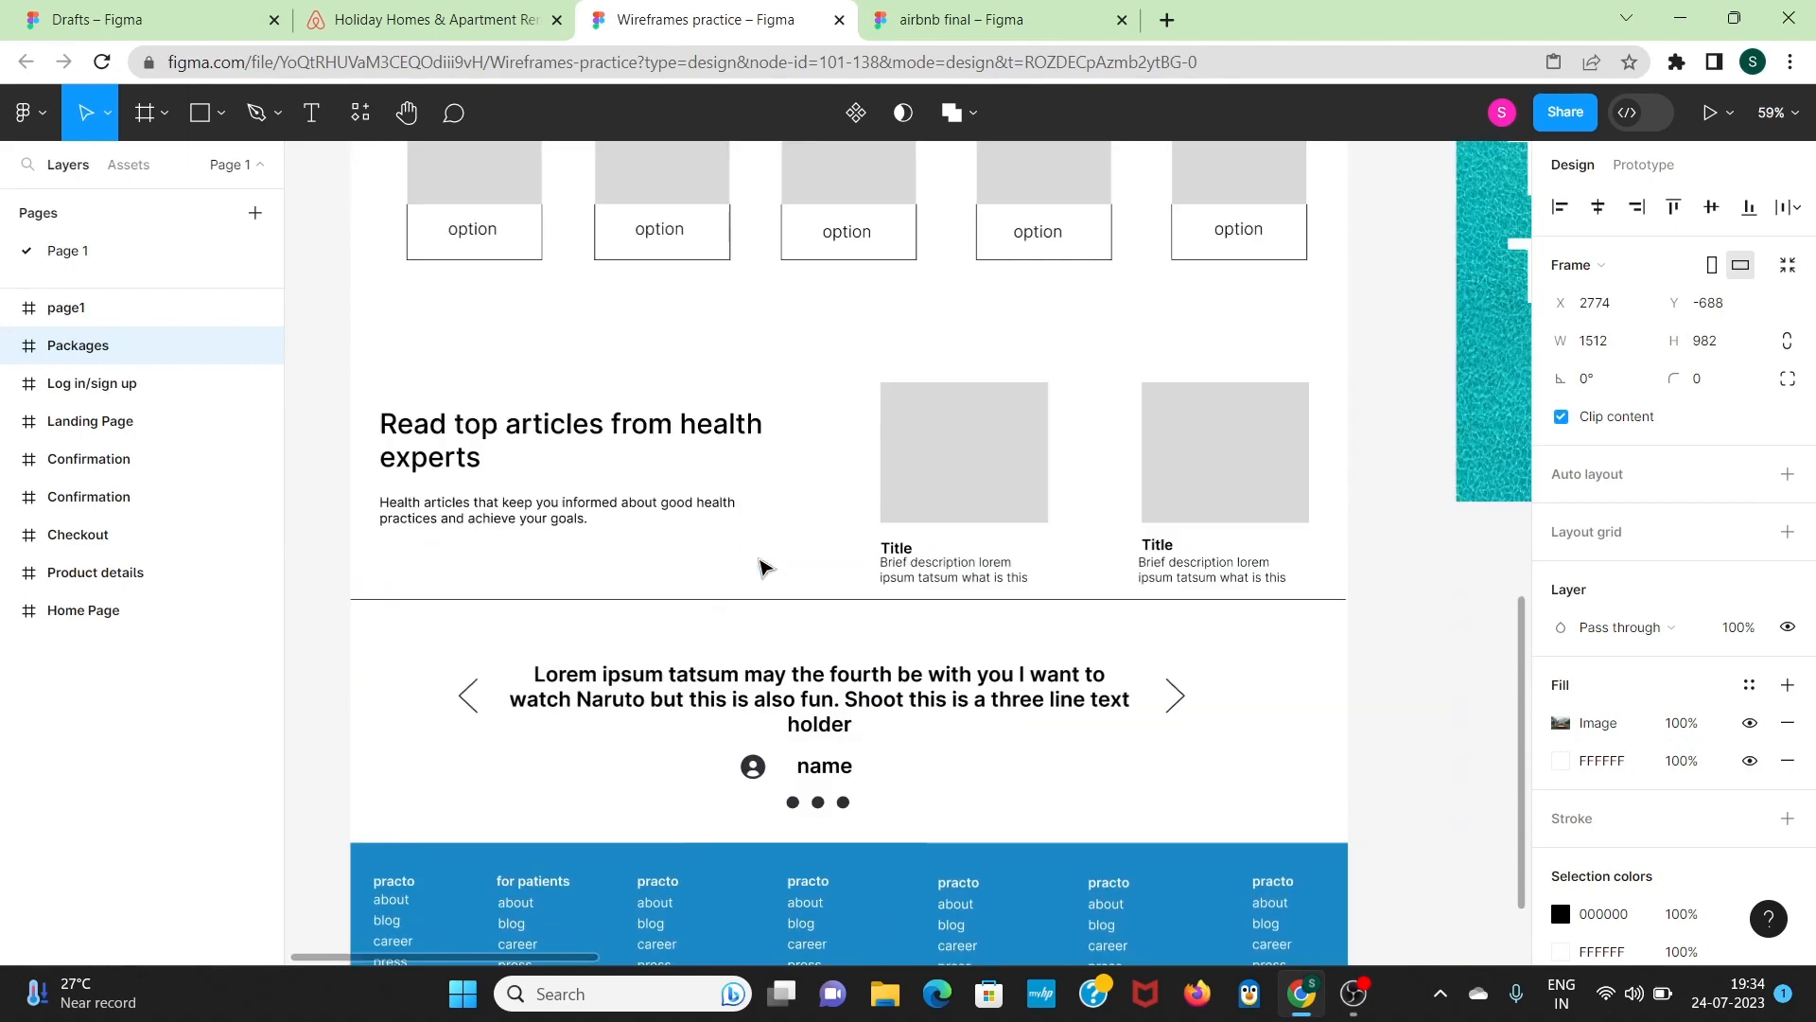
{"action": "scroll", "coordinate": [763, 566], "scroll_direction": "up", "scroll_amount": 7}
Step: Examine the Harry Skate Board mobile wireframes and the Let's Travel landing, sign-up and packages screens, and return to the practo page
{"action": "scroll", "coordinate": [763, 566], "scroll_direction": "right", "scroll_amount": 20}
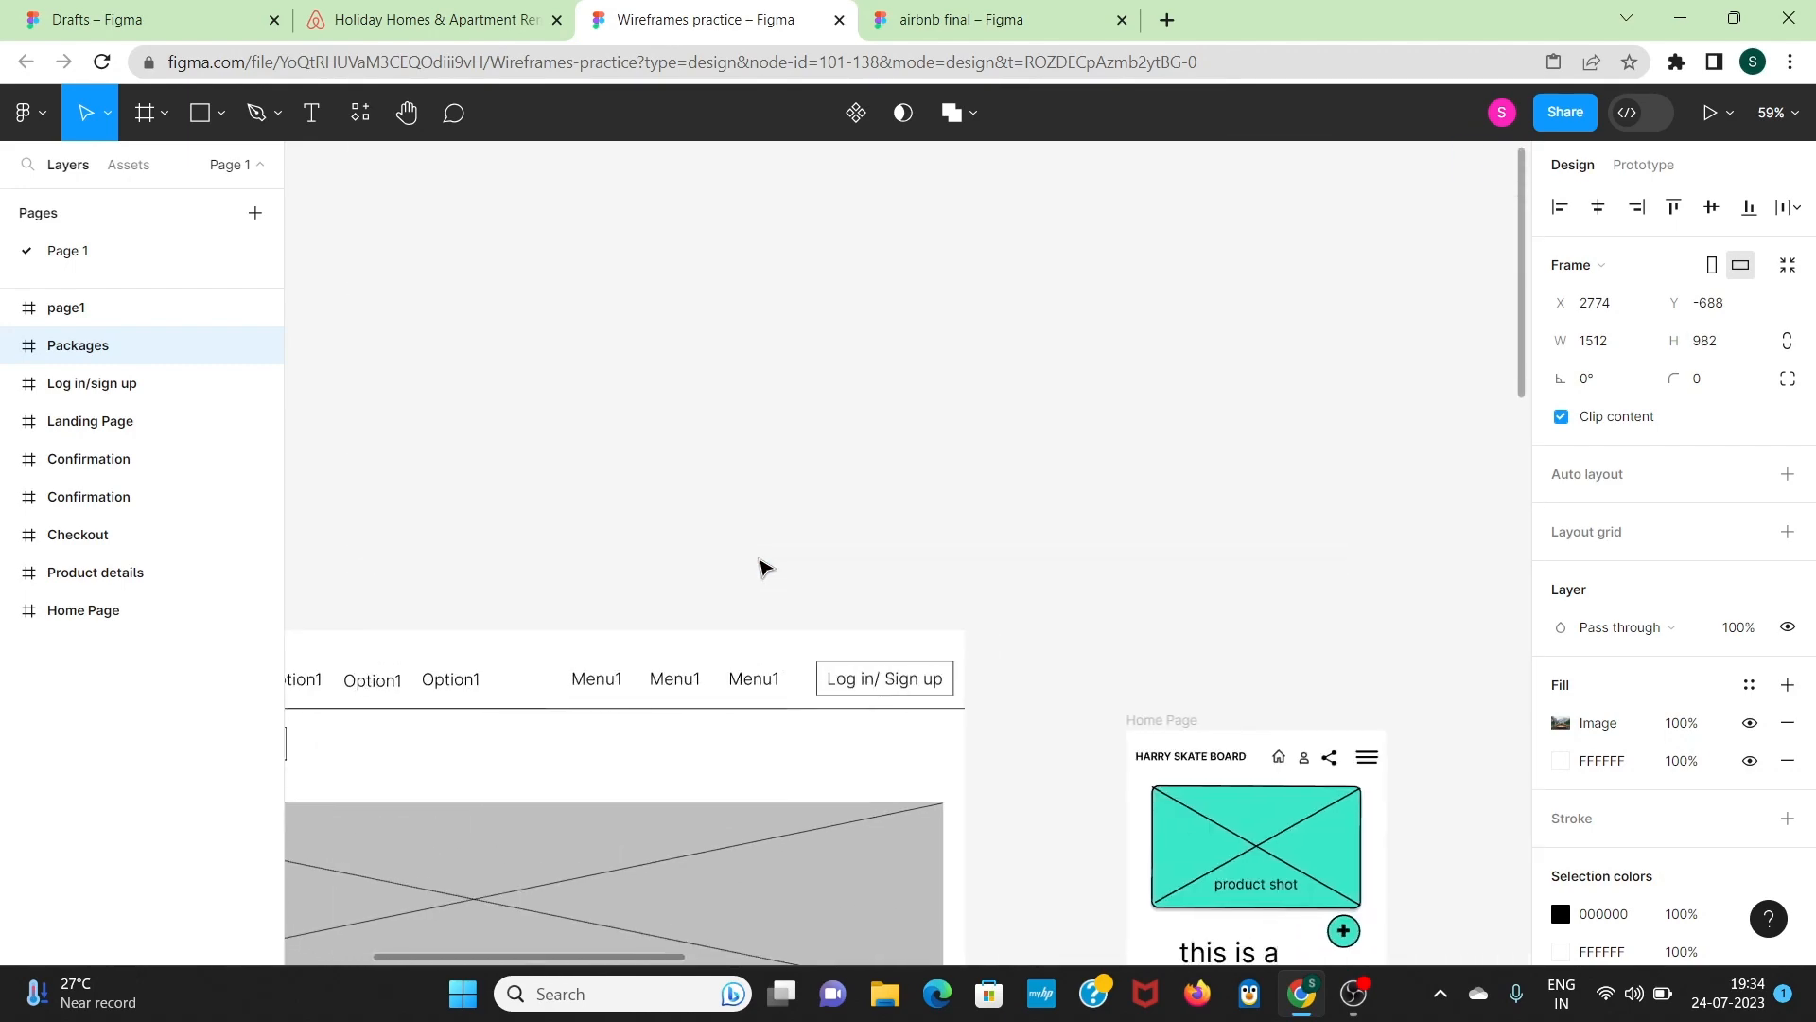
{"action": "scroll", "coordinate": [763, 565], "scroll_direction": "down", "scroll_amount": 13}
{"action": "scroll", "coordinate": [763, 566], "scroll_direction": "right", "scroll_amount": 3}
{"action": "scroll", "coordinate": [762, 566], "scroll_direction": "up", "scroll_amount": 4}
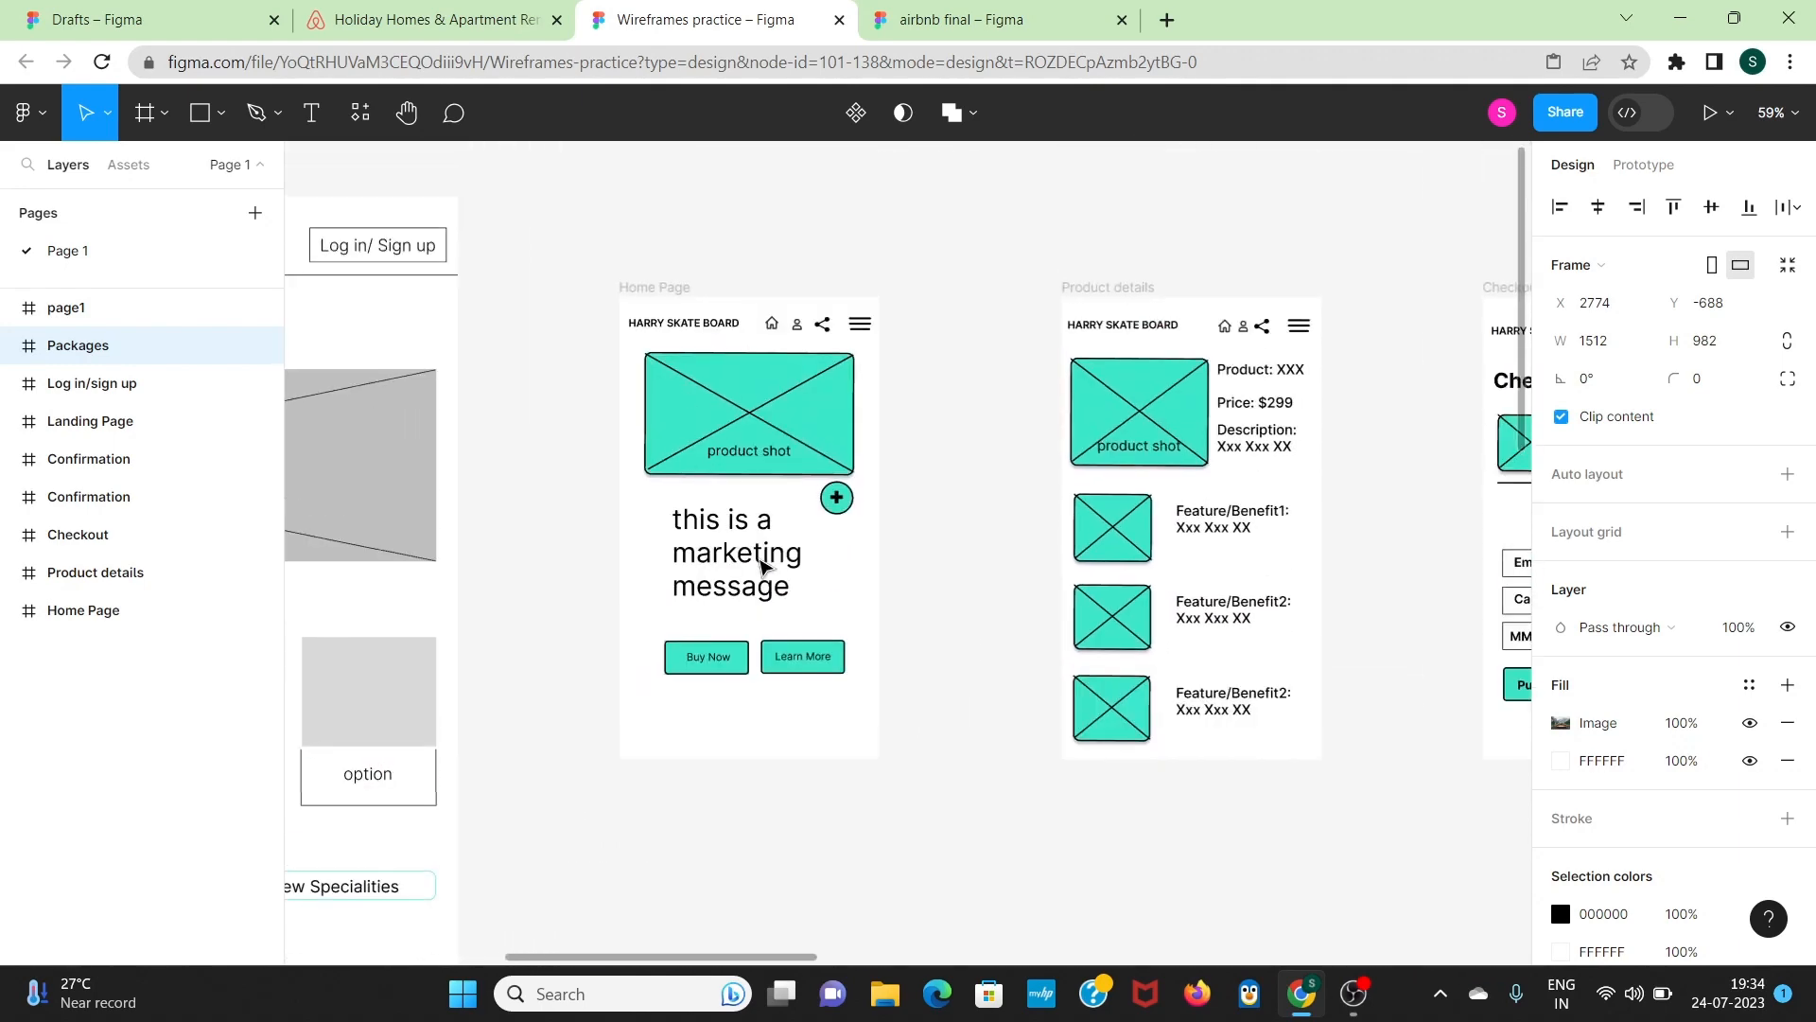
{"action": "scroll", "coordinate": [967, 506], "scroll_direction": "right", "scroll_amount": 20}
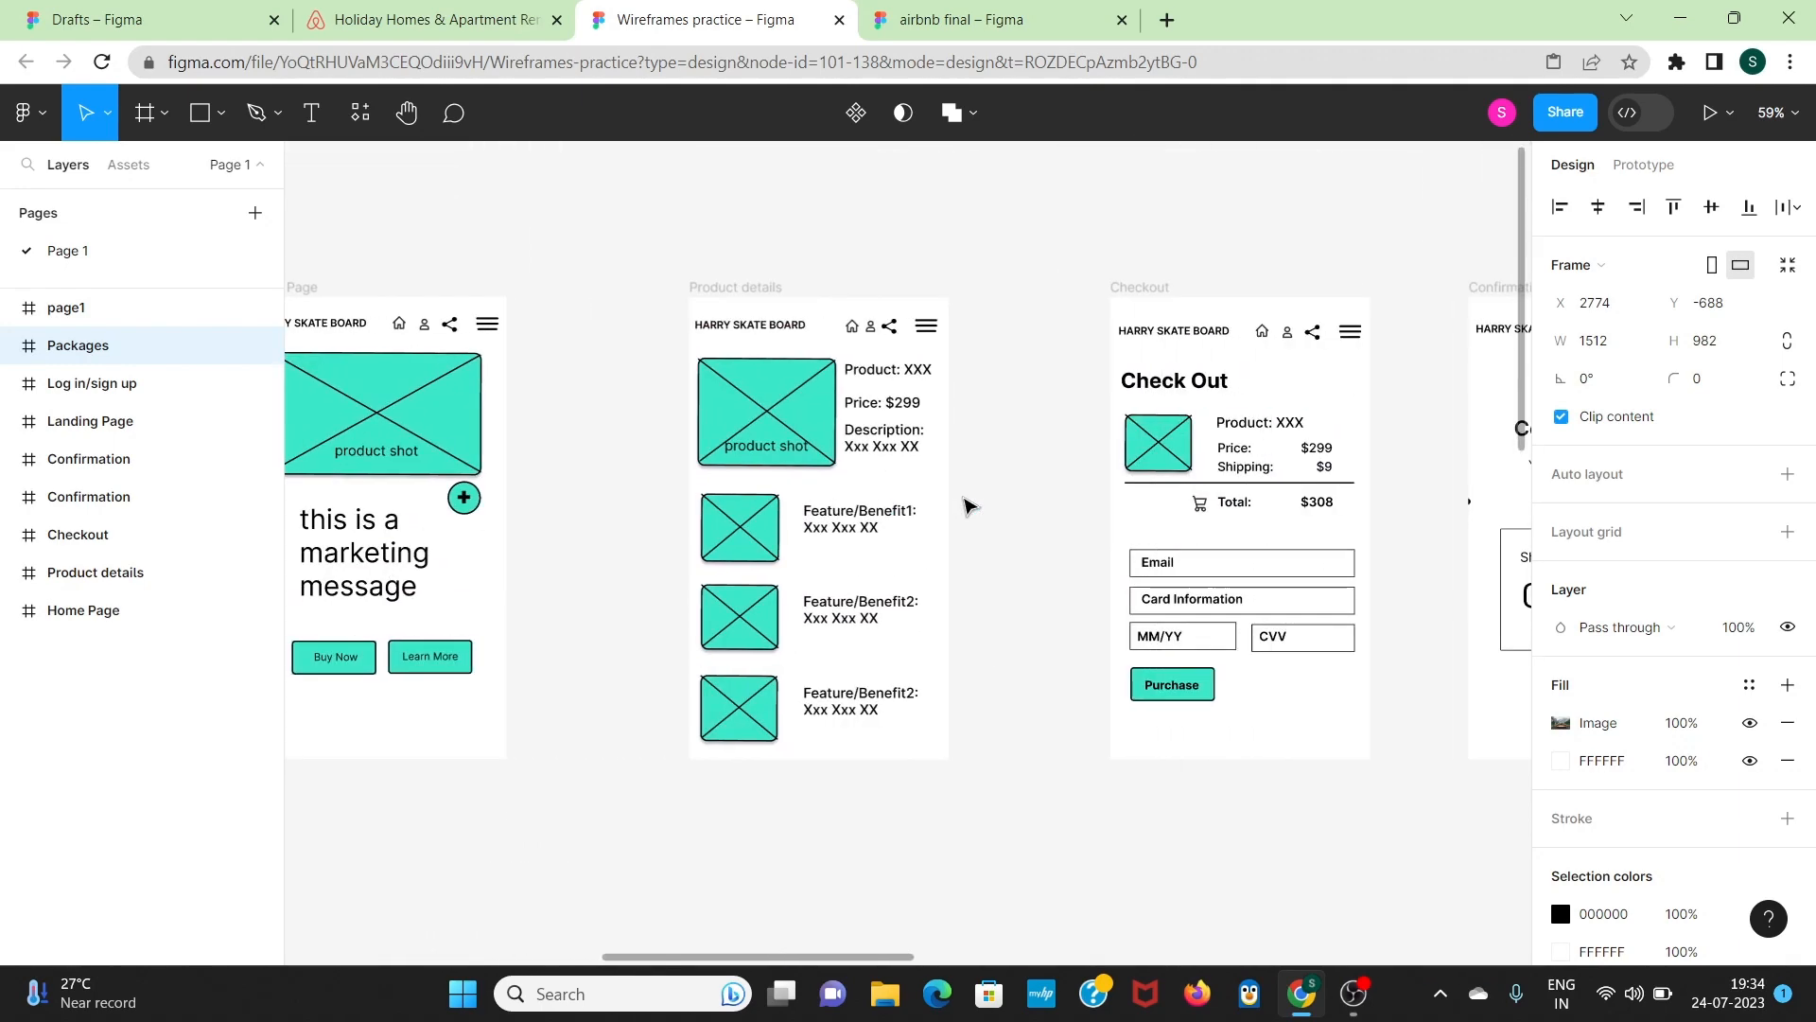
{"action": "scroll", "coordinate": [966, 506], "scroll_direction": "down", "scroll_amount": 7}
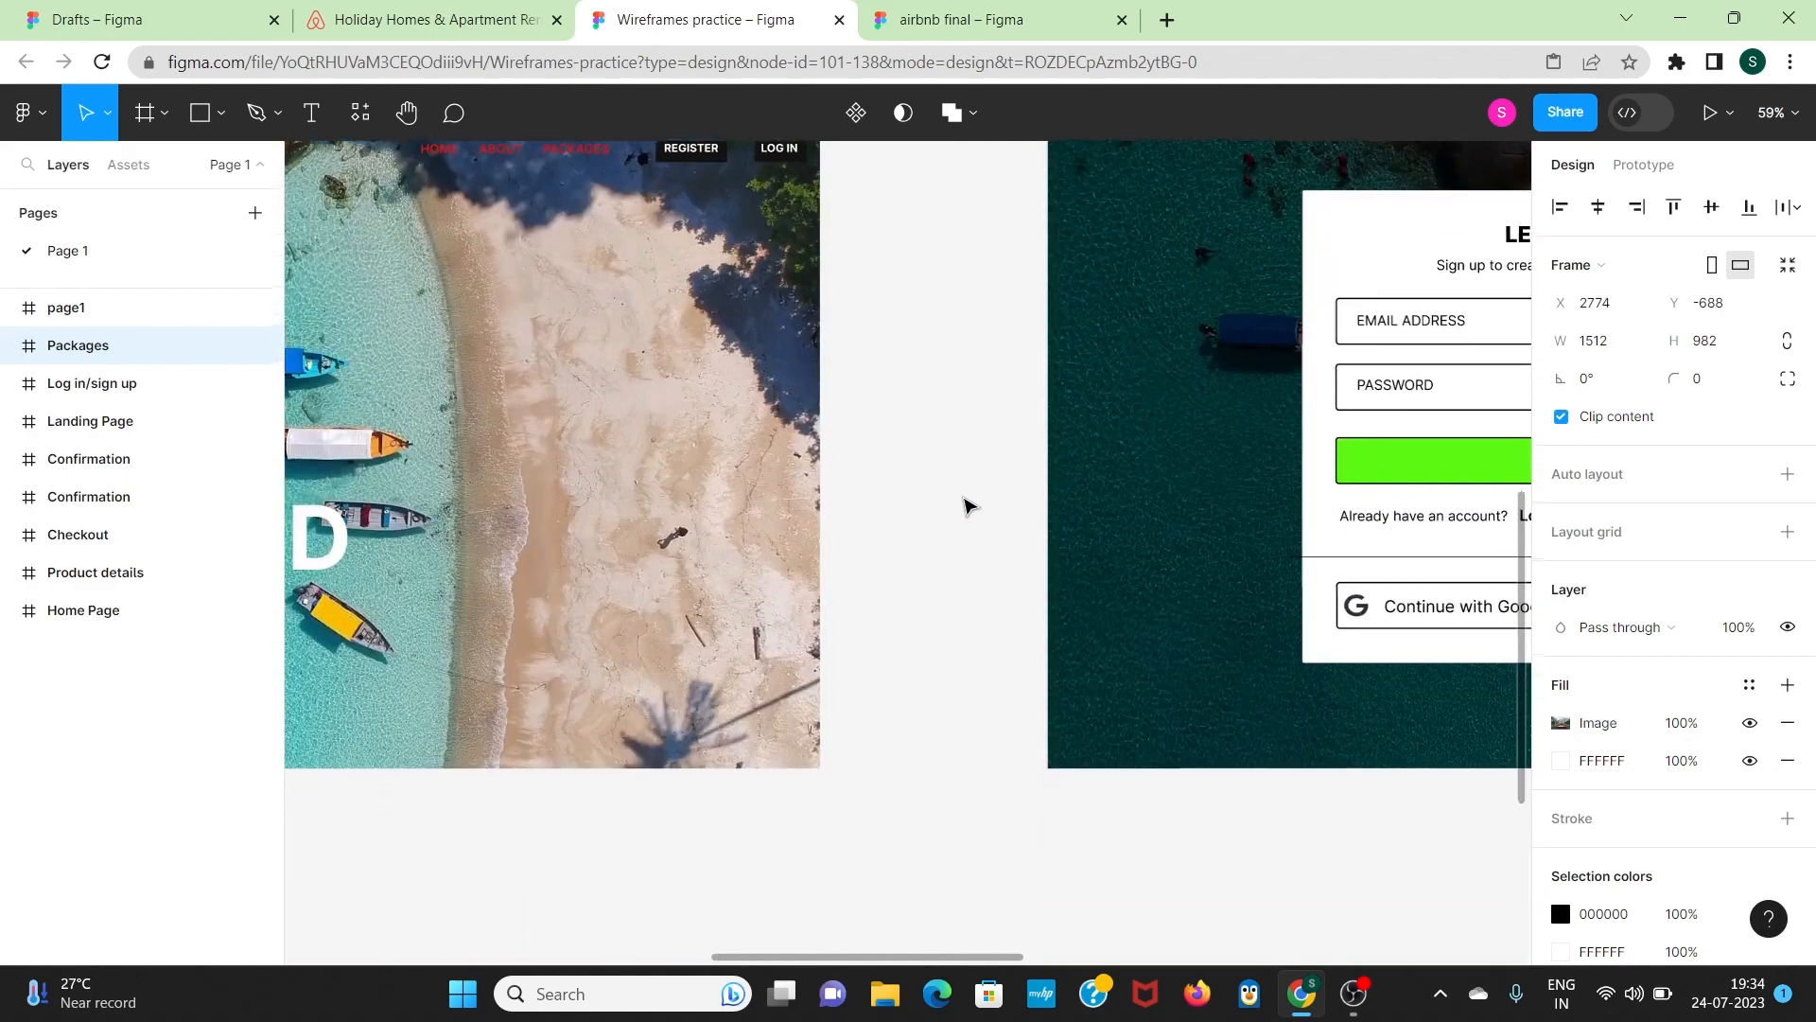
{"action": "scroll", "coordinate": [967, 506], "scroll_direction": "left", "scroll_amount": 6}
{"action": "scroll", "coordinate": [967, 506], "scroll_direction": "left", "scroll_amount": 4}
{"action": "scroll", "coordinate": [967, 506], "scroll_direction": "up", "scroll_amount": 4}
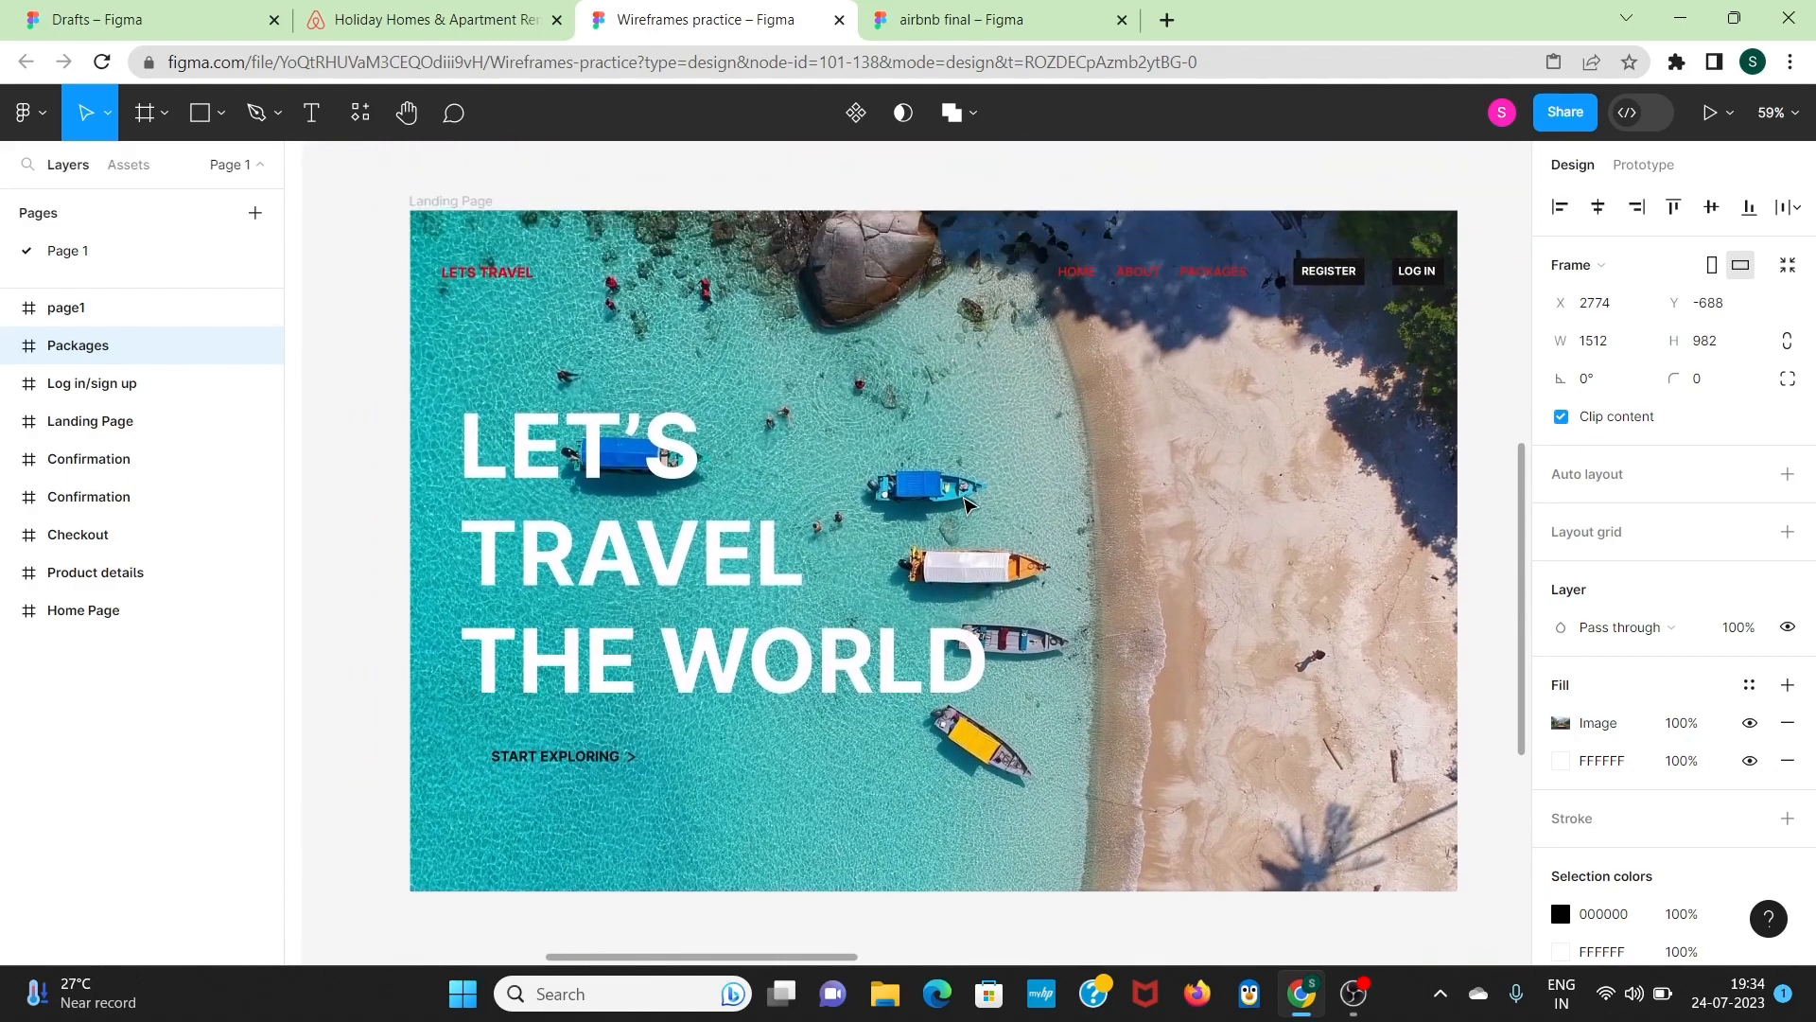
{"action": "scroll", "coordinate": [967, 506], "scroll_direction": "right", "scroll_amount": 20}
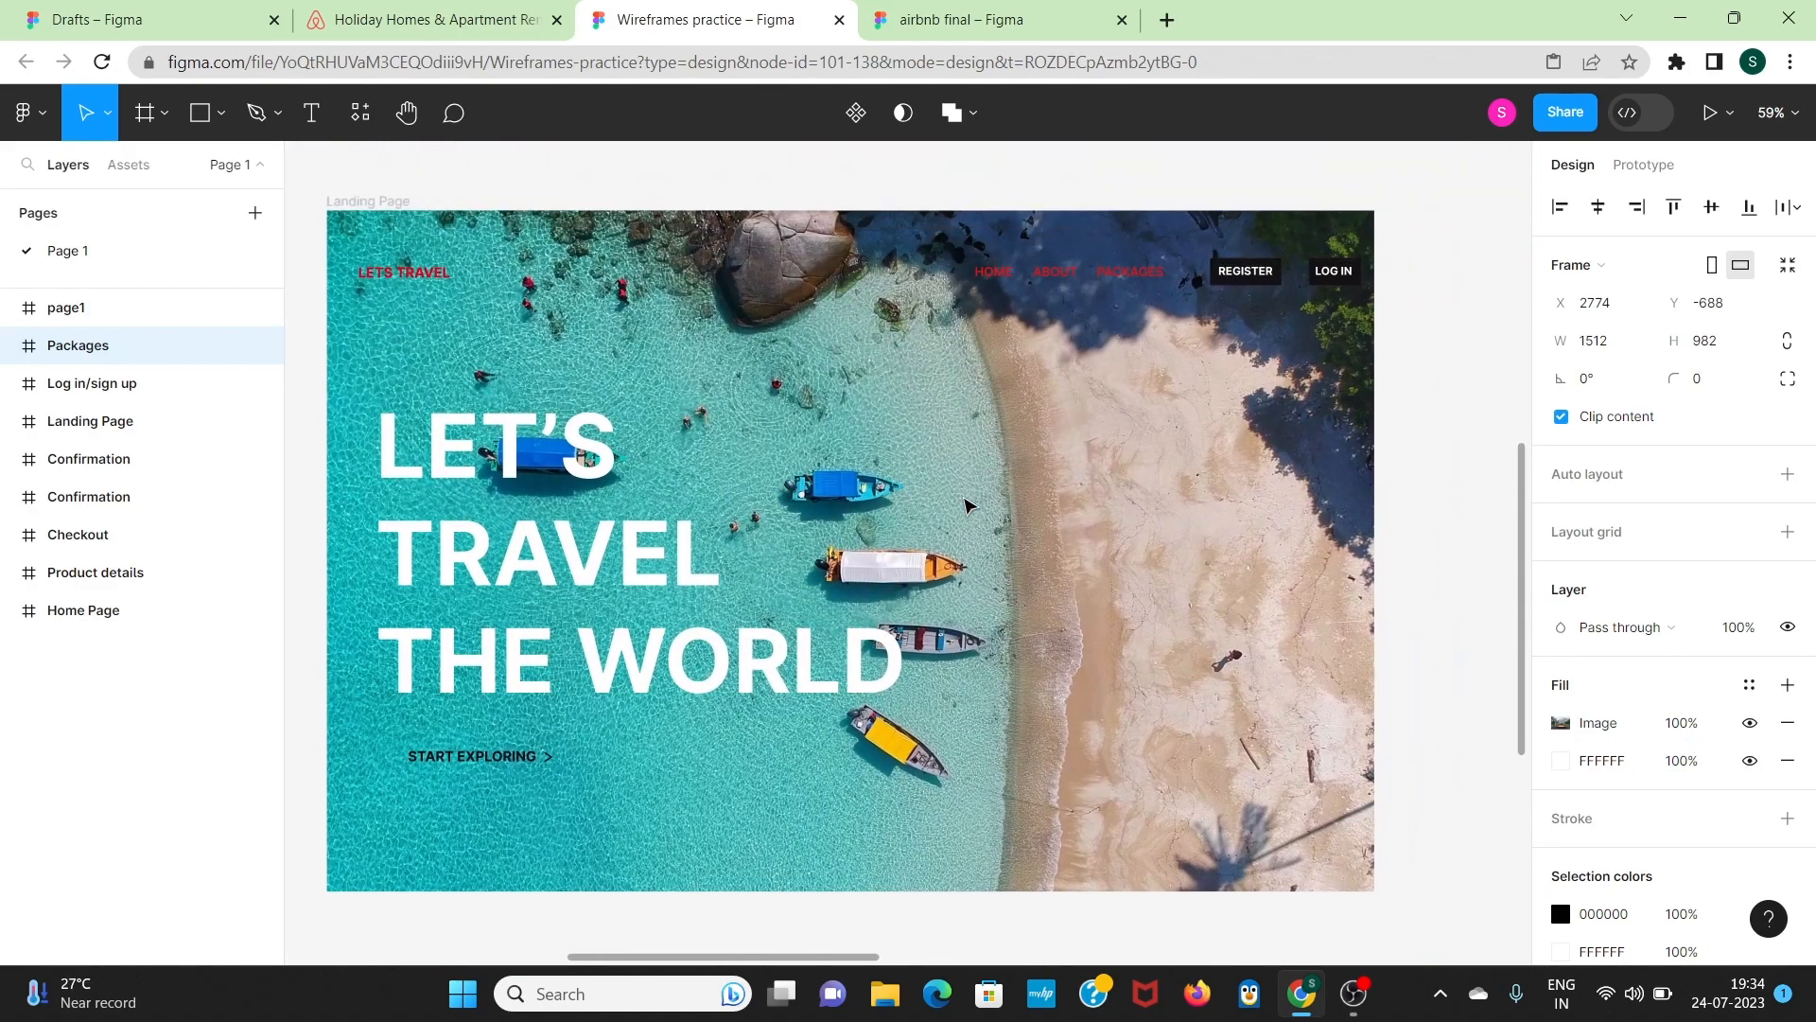
{"action": "scroll", "coordinate": [967, 506], "scroll_direction": "right", "scroll_amount": 20}
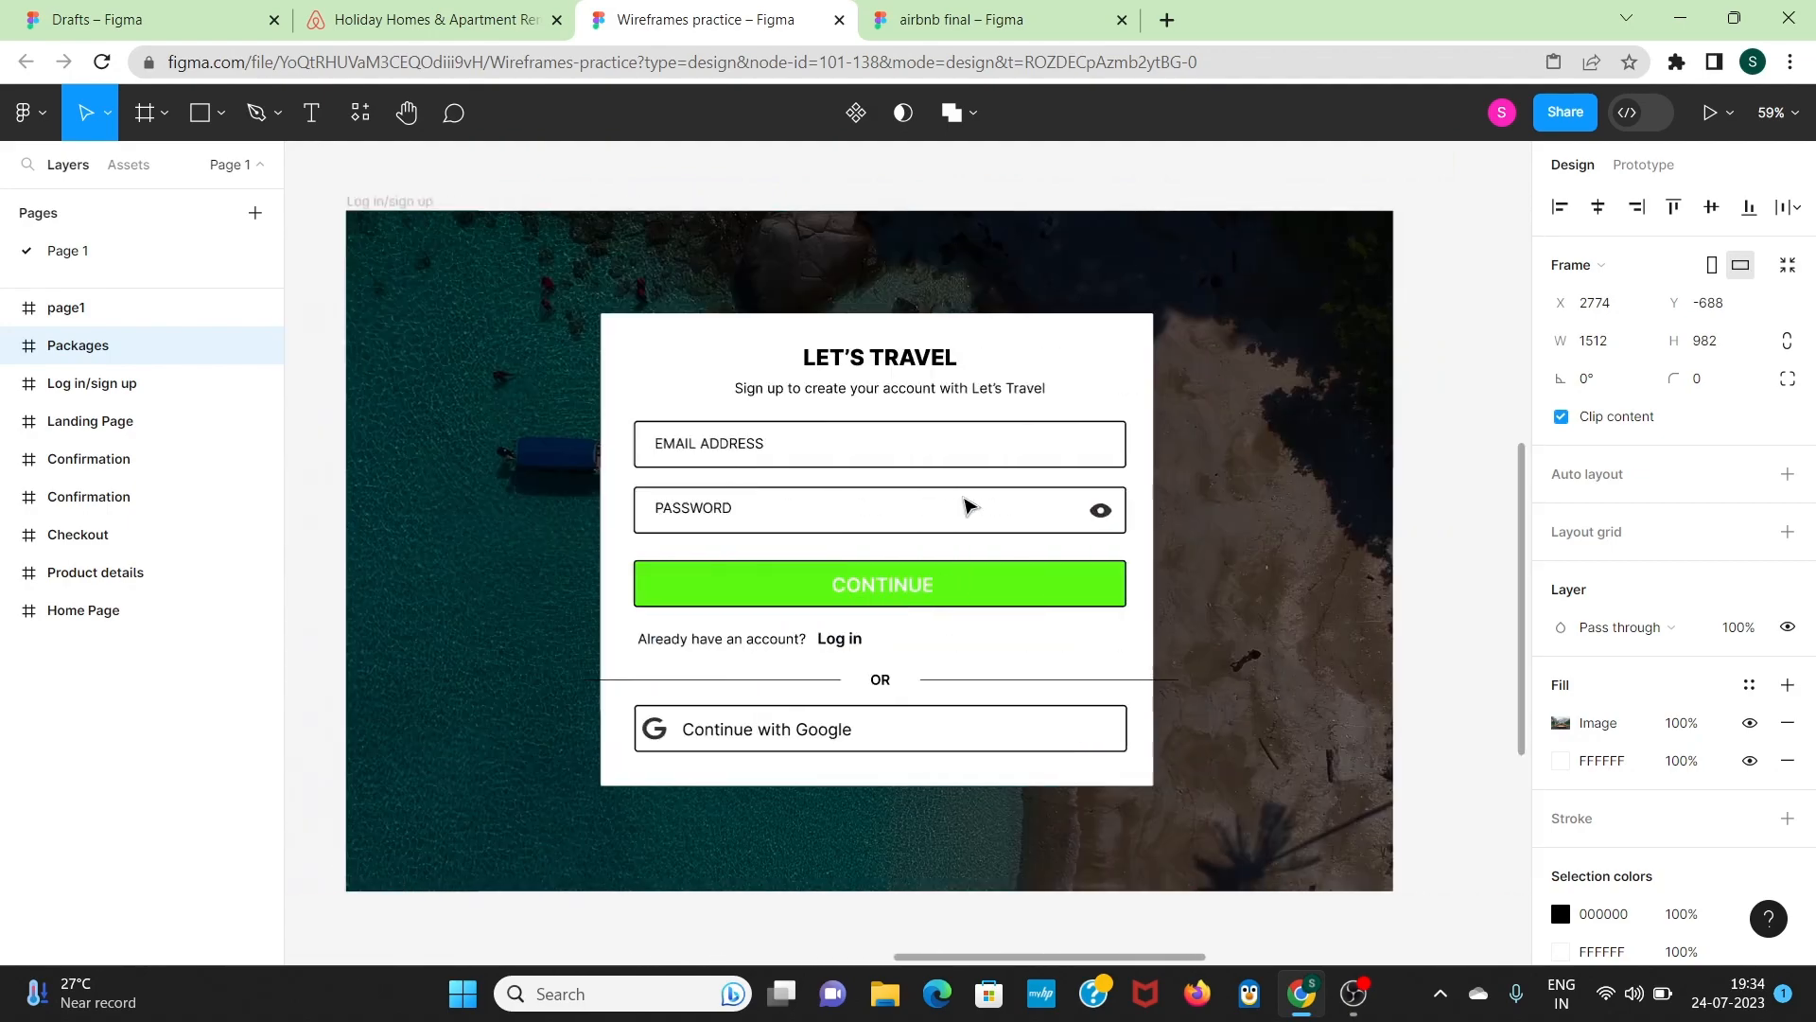
{"action": "scroll", "coordinate": [966, 506], "scroll_direction": "right", "scroll_amount": 20}
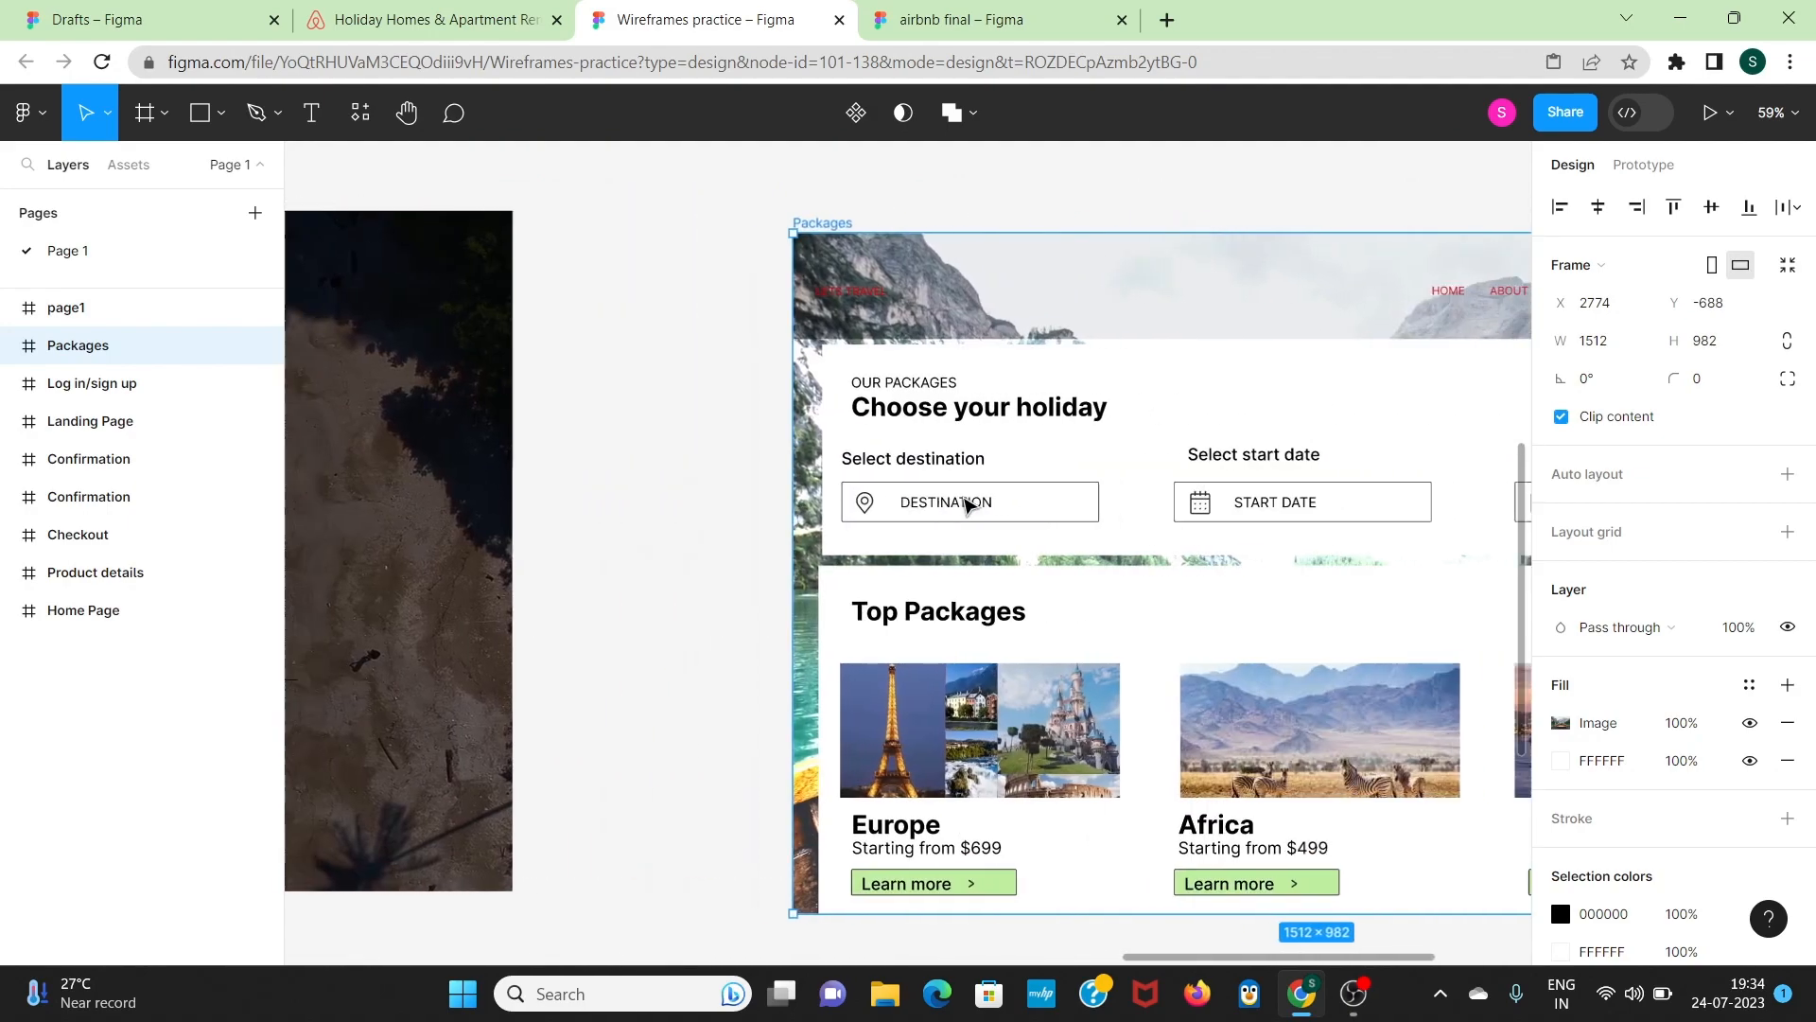
{"action": "scroll", "coordinate": [967, 506], "scroll_direction": "left", "scroll_amount": 20}
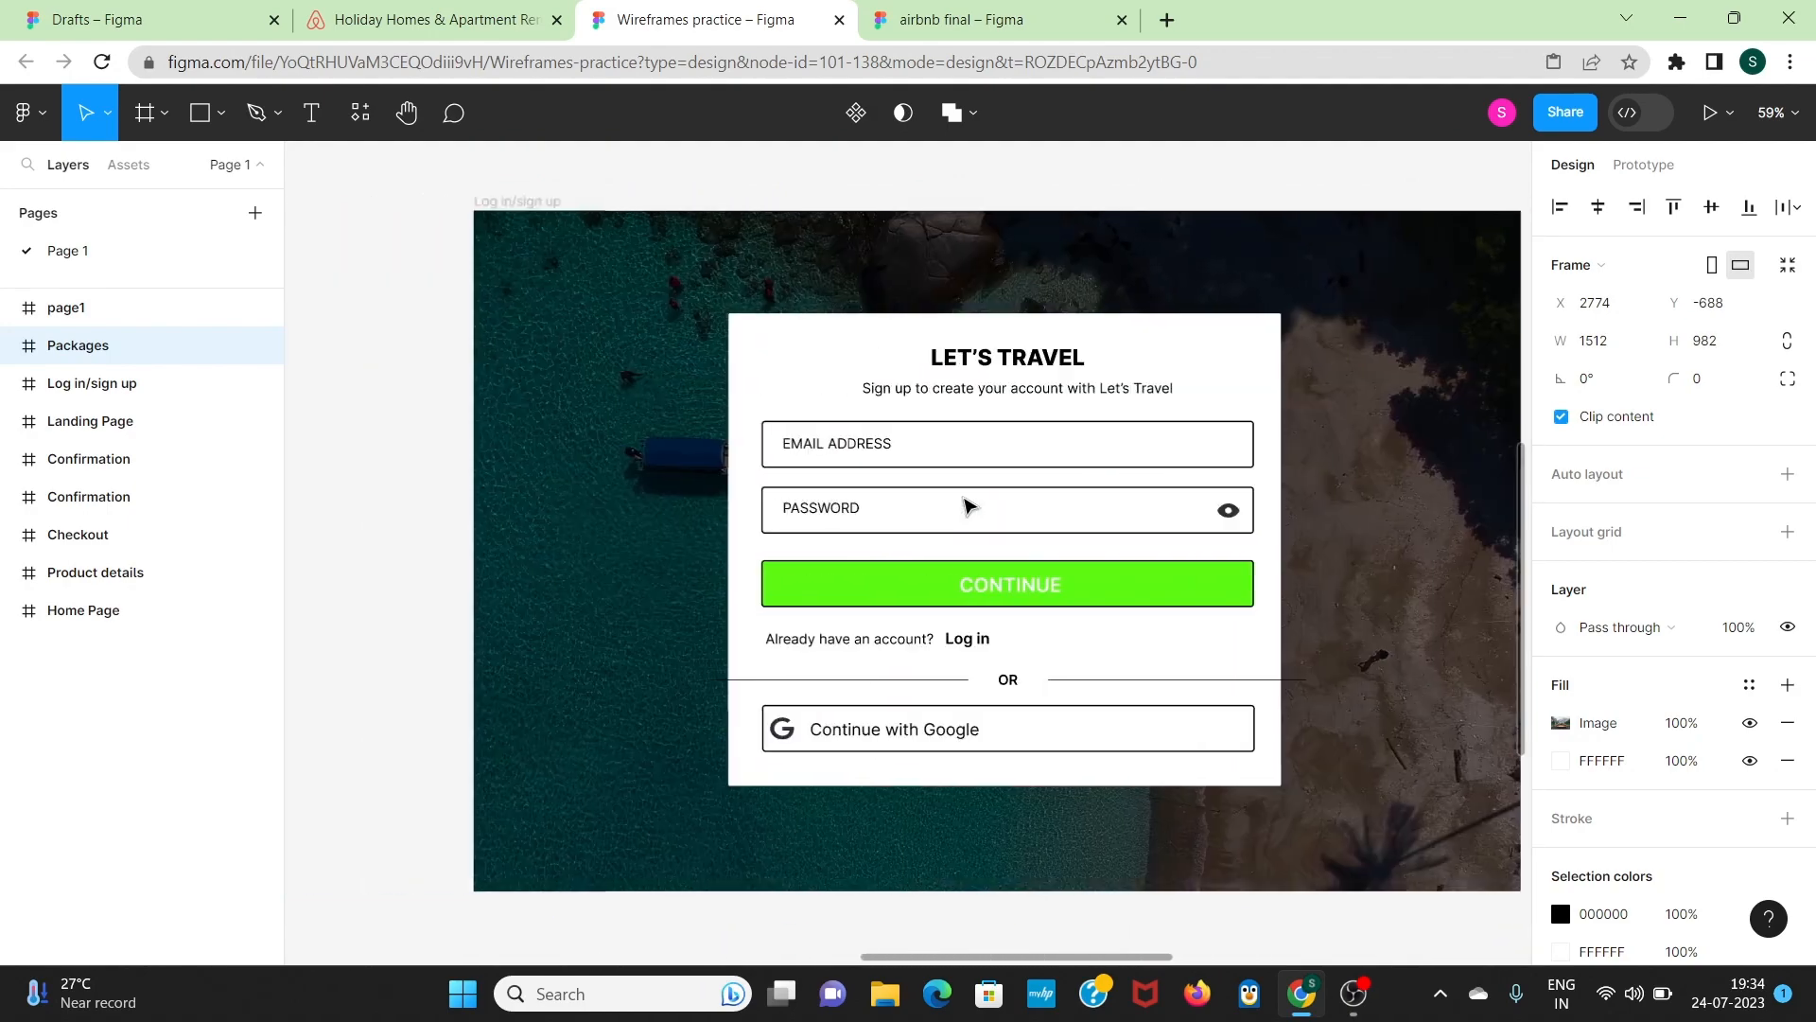
{"action": "scroll", "coordinate": [967, 506], "scroll_direction": "left", "scroll_amount": 7}
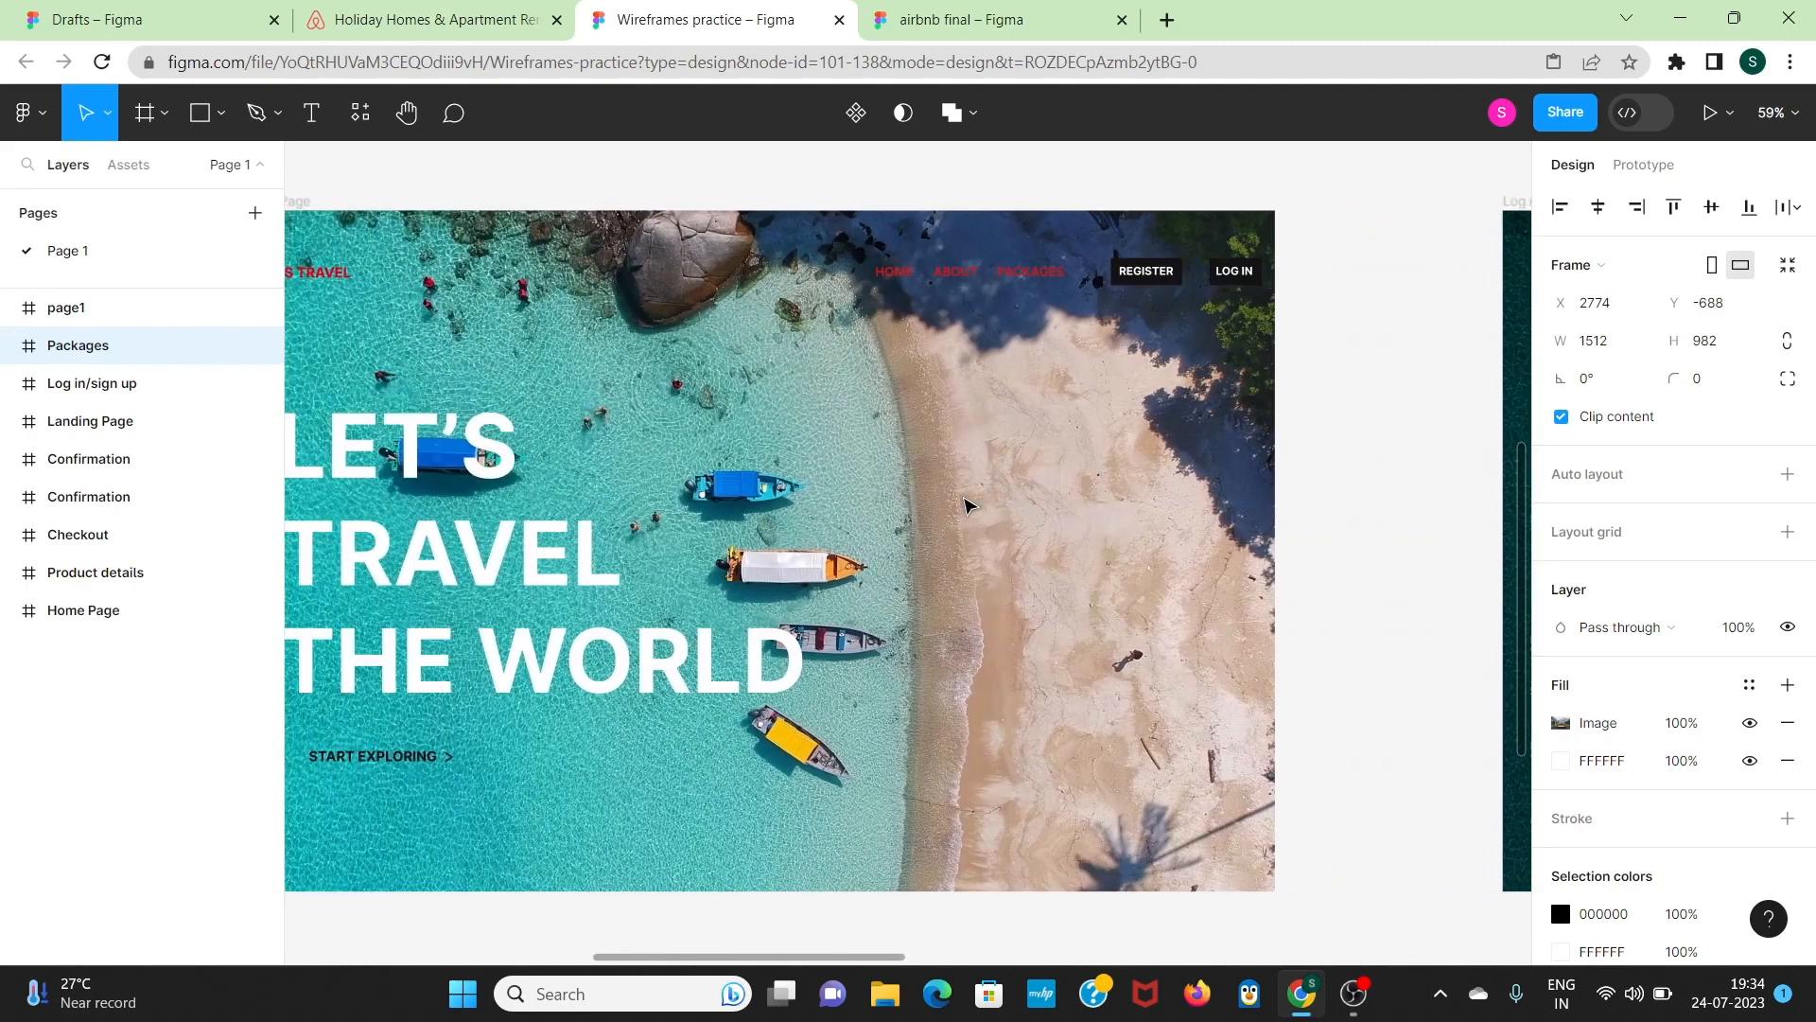
{"action": "scroll", "coordinate": [967, 506], "scroll_direction": "left", "scroll_amount": 20}
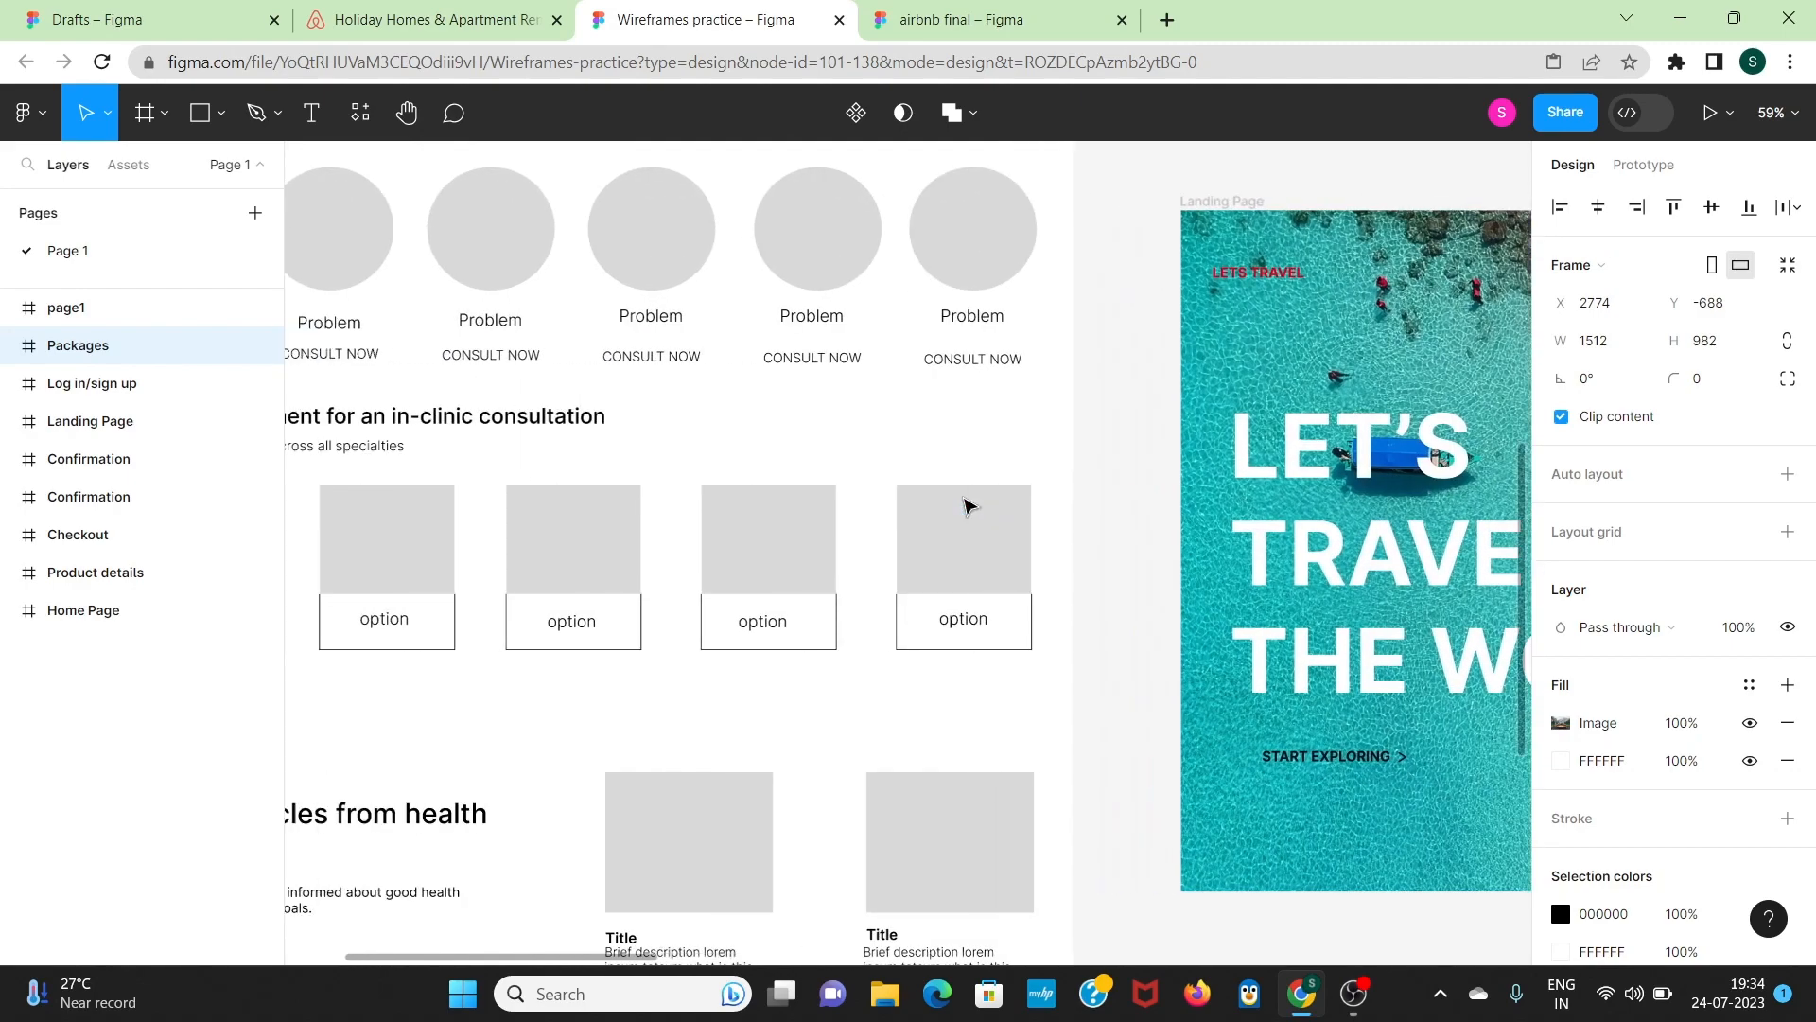
{"action": "scroll", "coordinate": [967, 506], "scroll_direction": "left", "scroll_amount": 2}
{"action": "scroll", "coordinate": [967, 506], "scroll_direction": "up", "scroll_amount": 5}
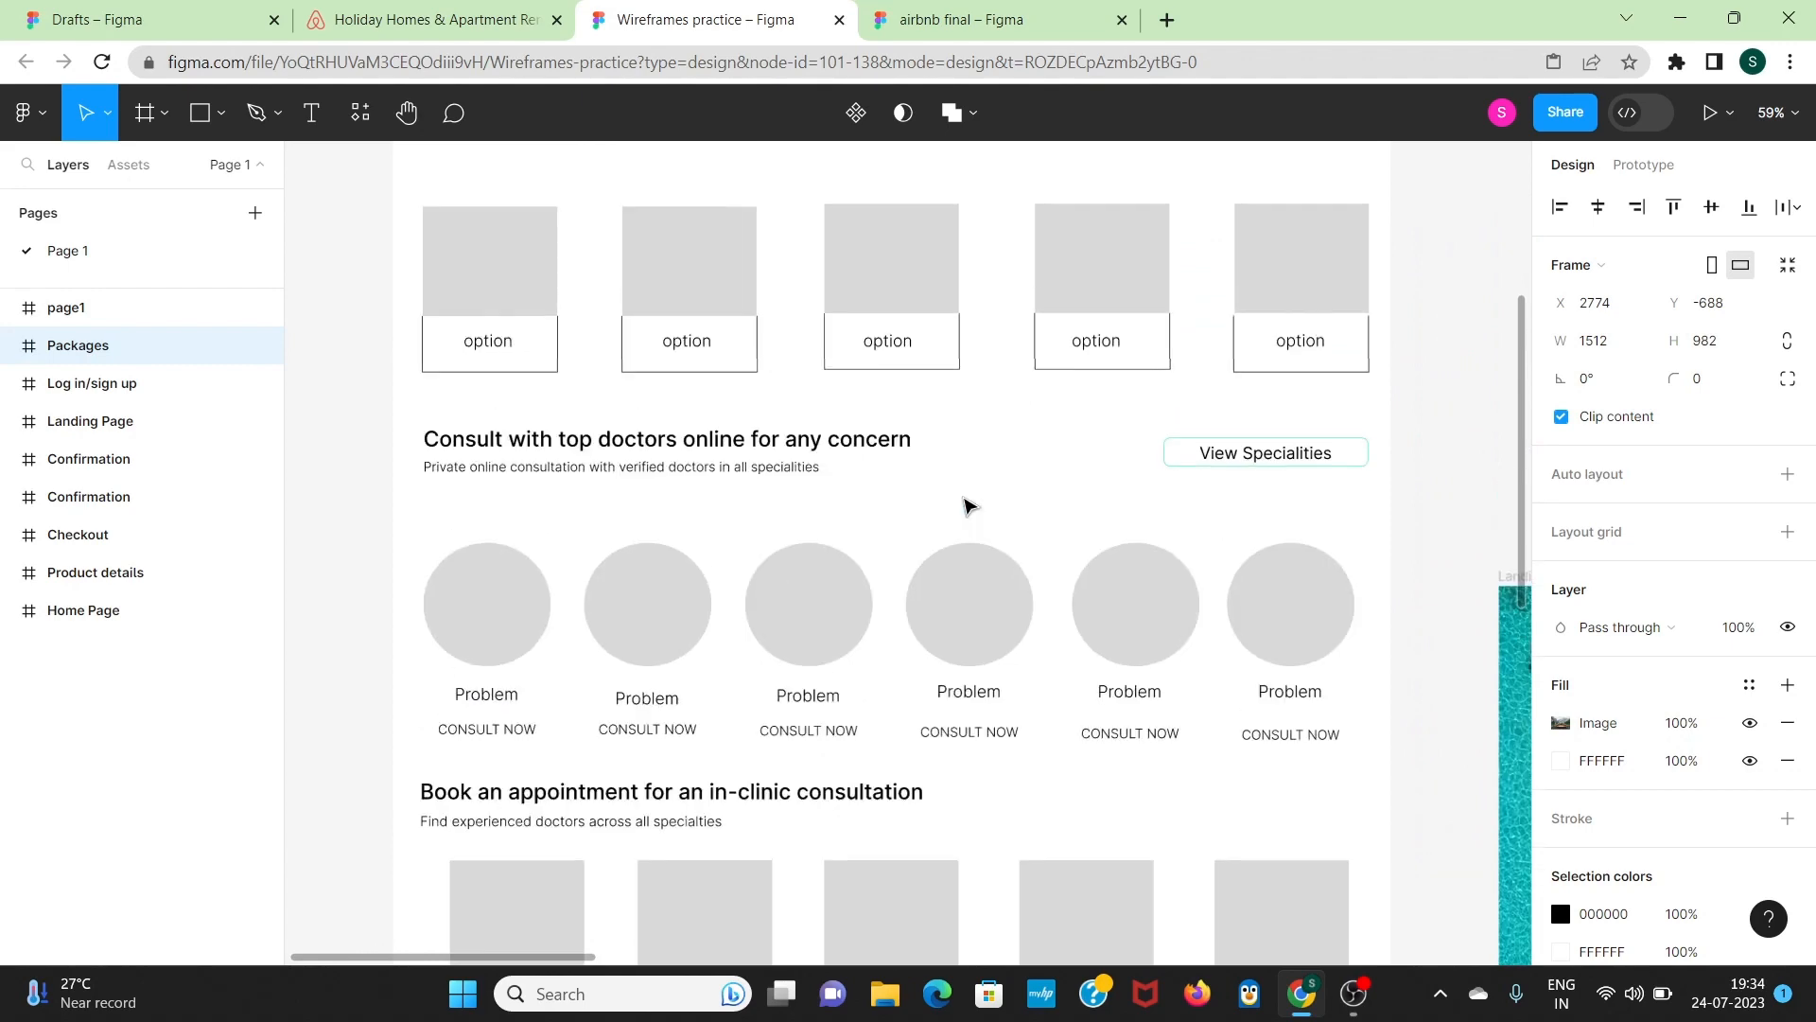
{"action": "scroll", "coordinate": [967, 506], "scroll_direction": "up", "scroll_amount": 4}
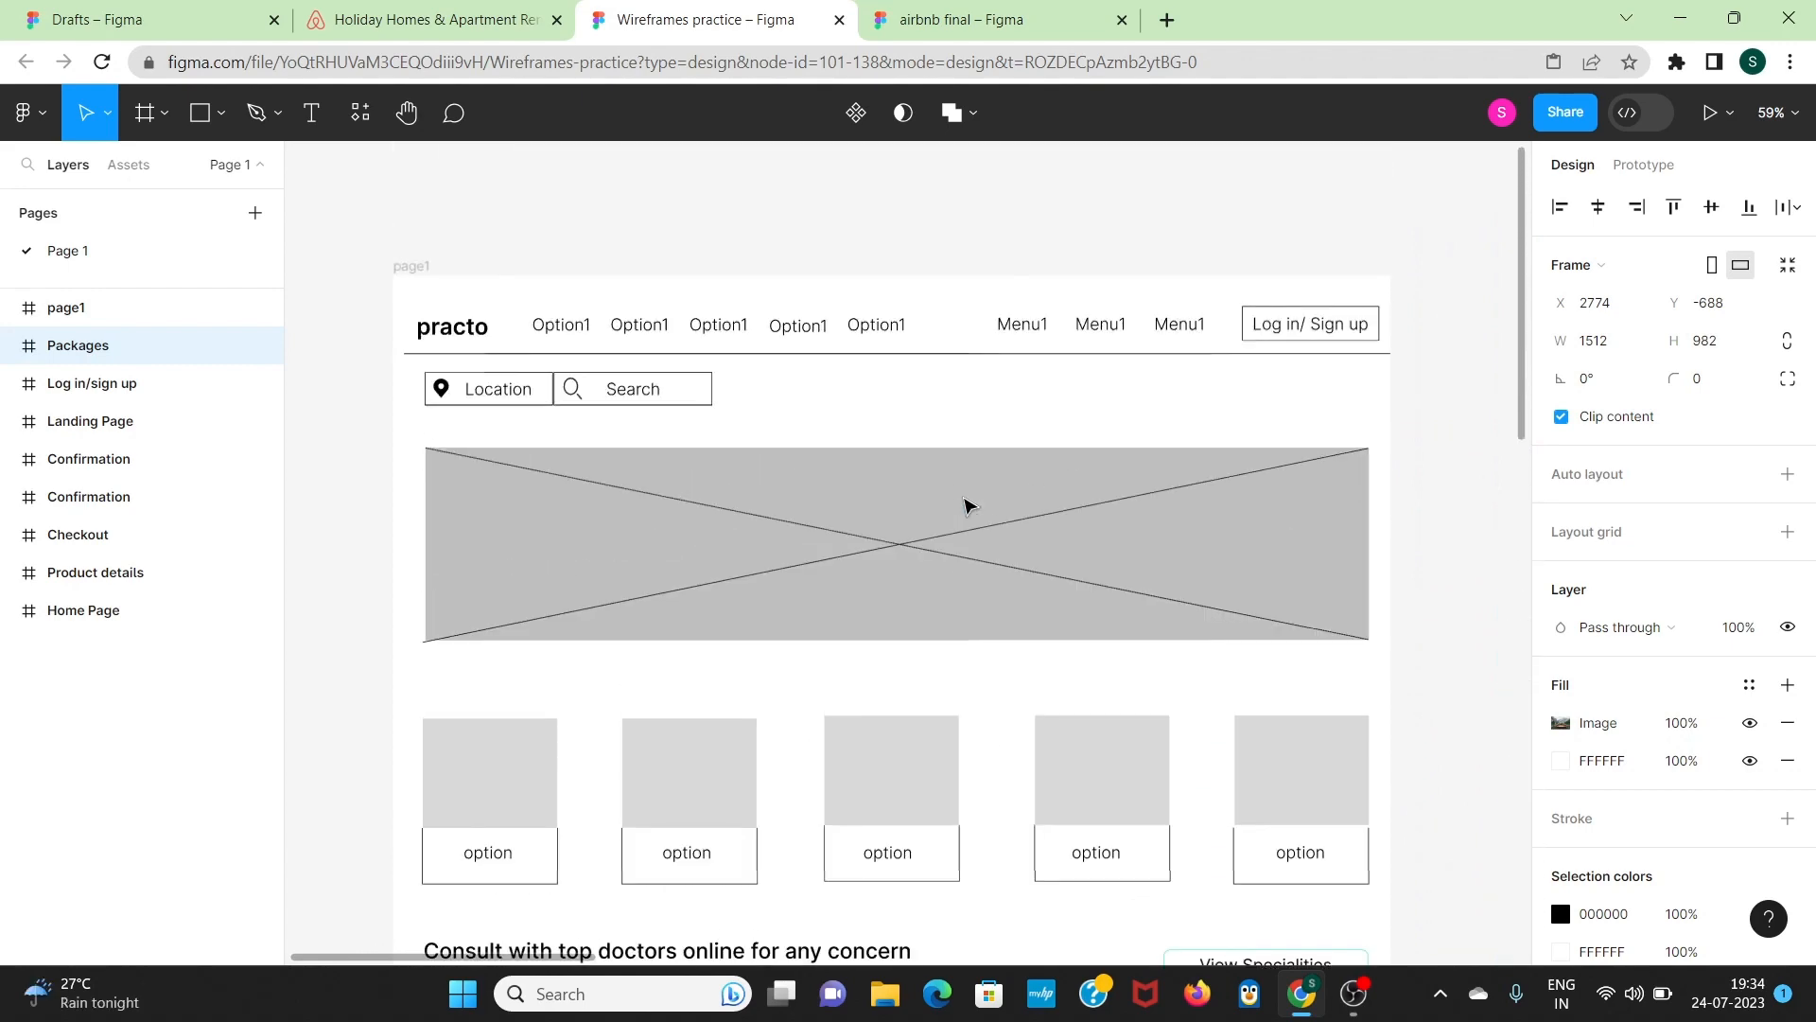
{"action": "scroll", "coordinate": [967, 506], "scroll_direction": "down", "scroll_amount": 2}
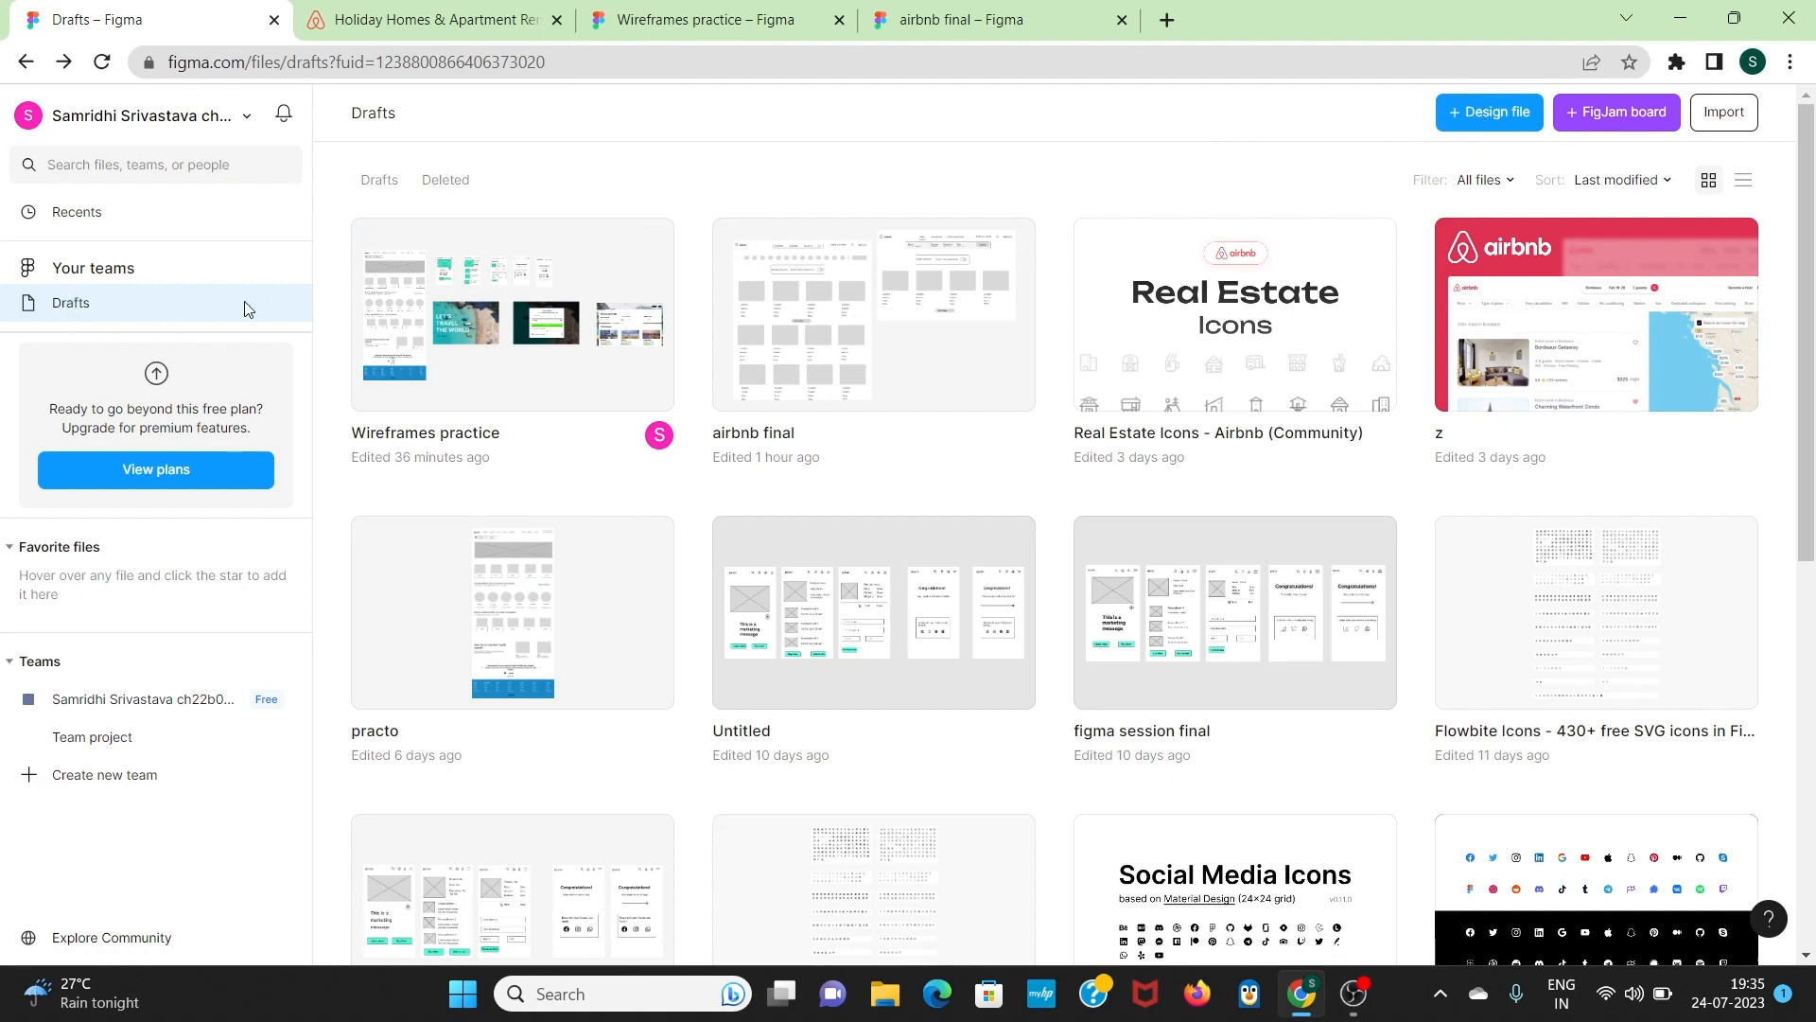
Step: Create a new design file in Drafts and name it "airbnb v1"
{"action": "mouse_move", "coordinate": [275, 310]}
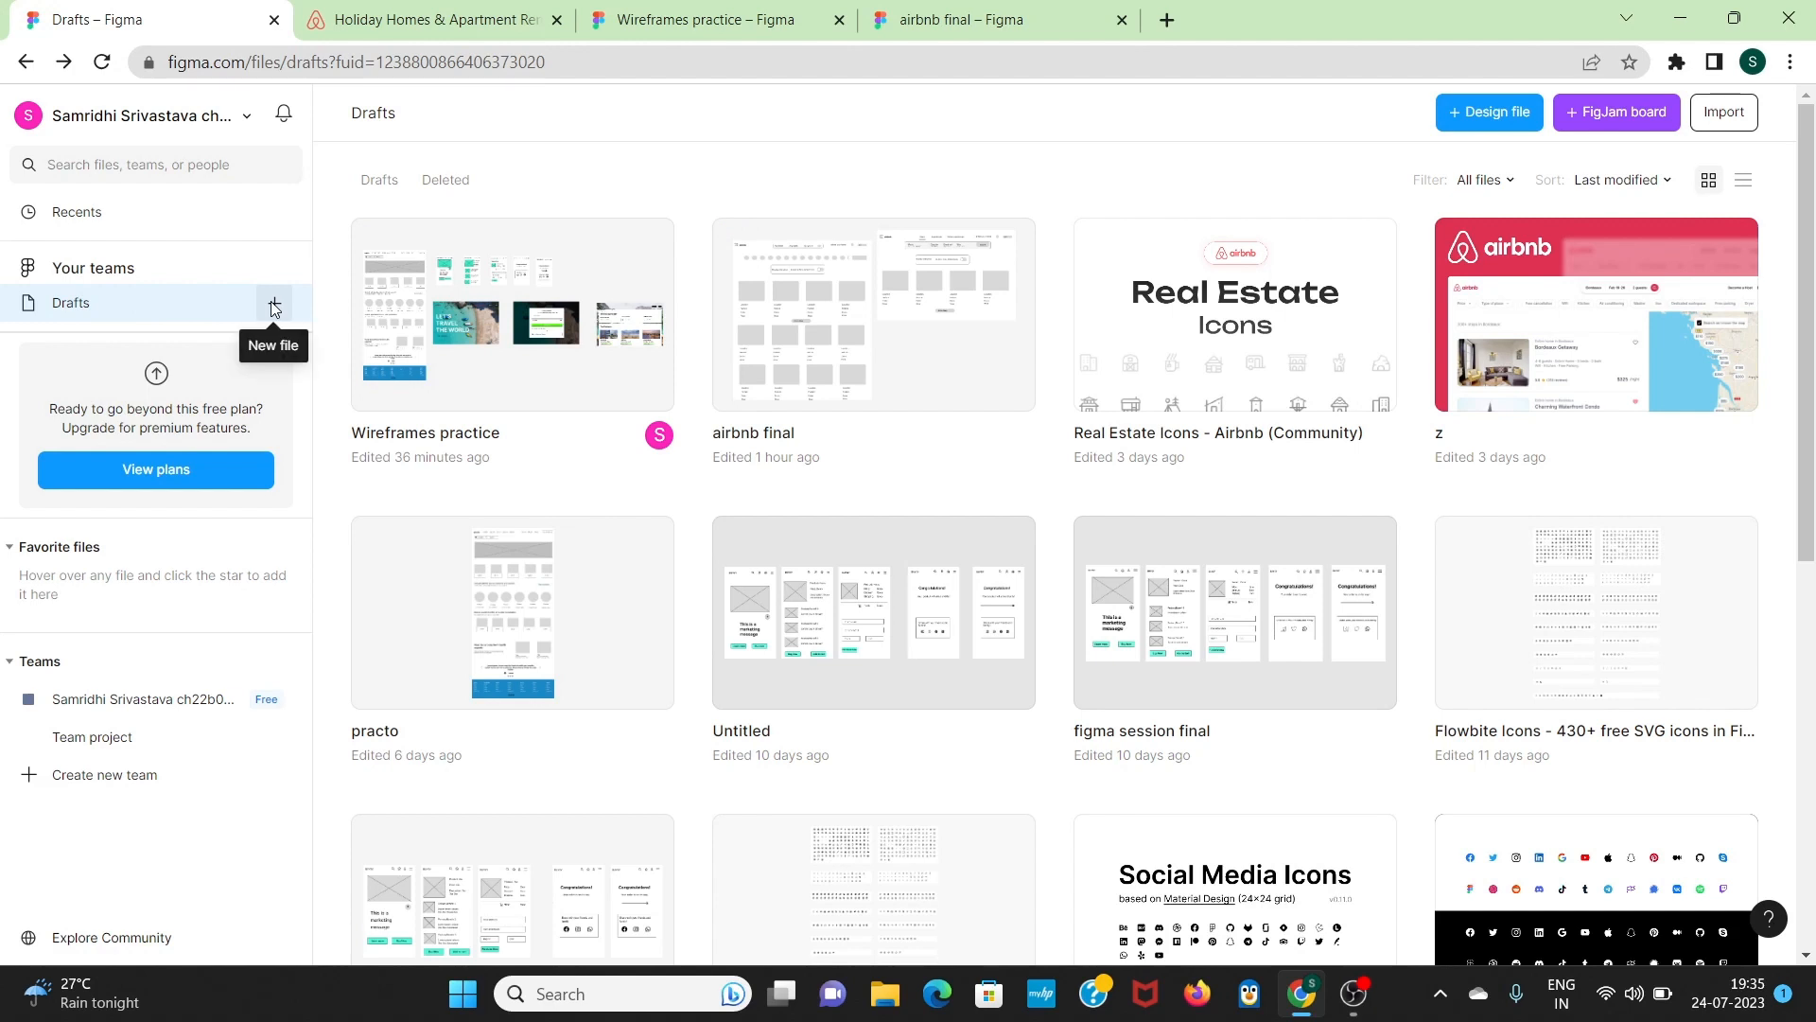
{"action": "left_click", "coordinate": [274, 304]}
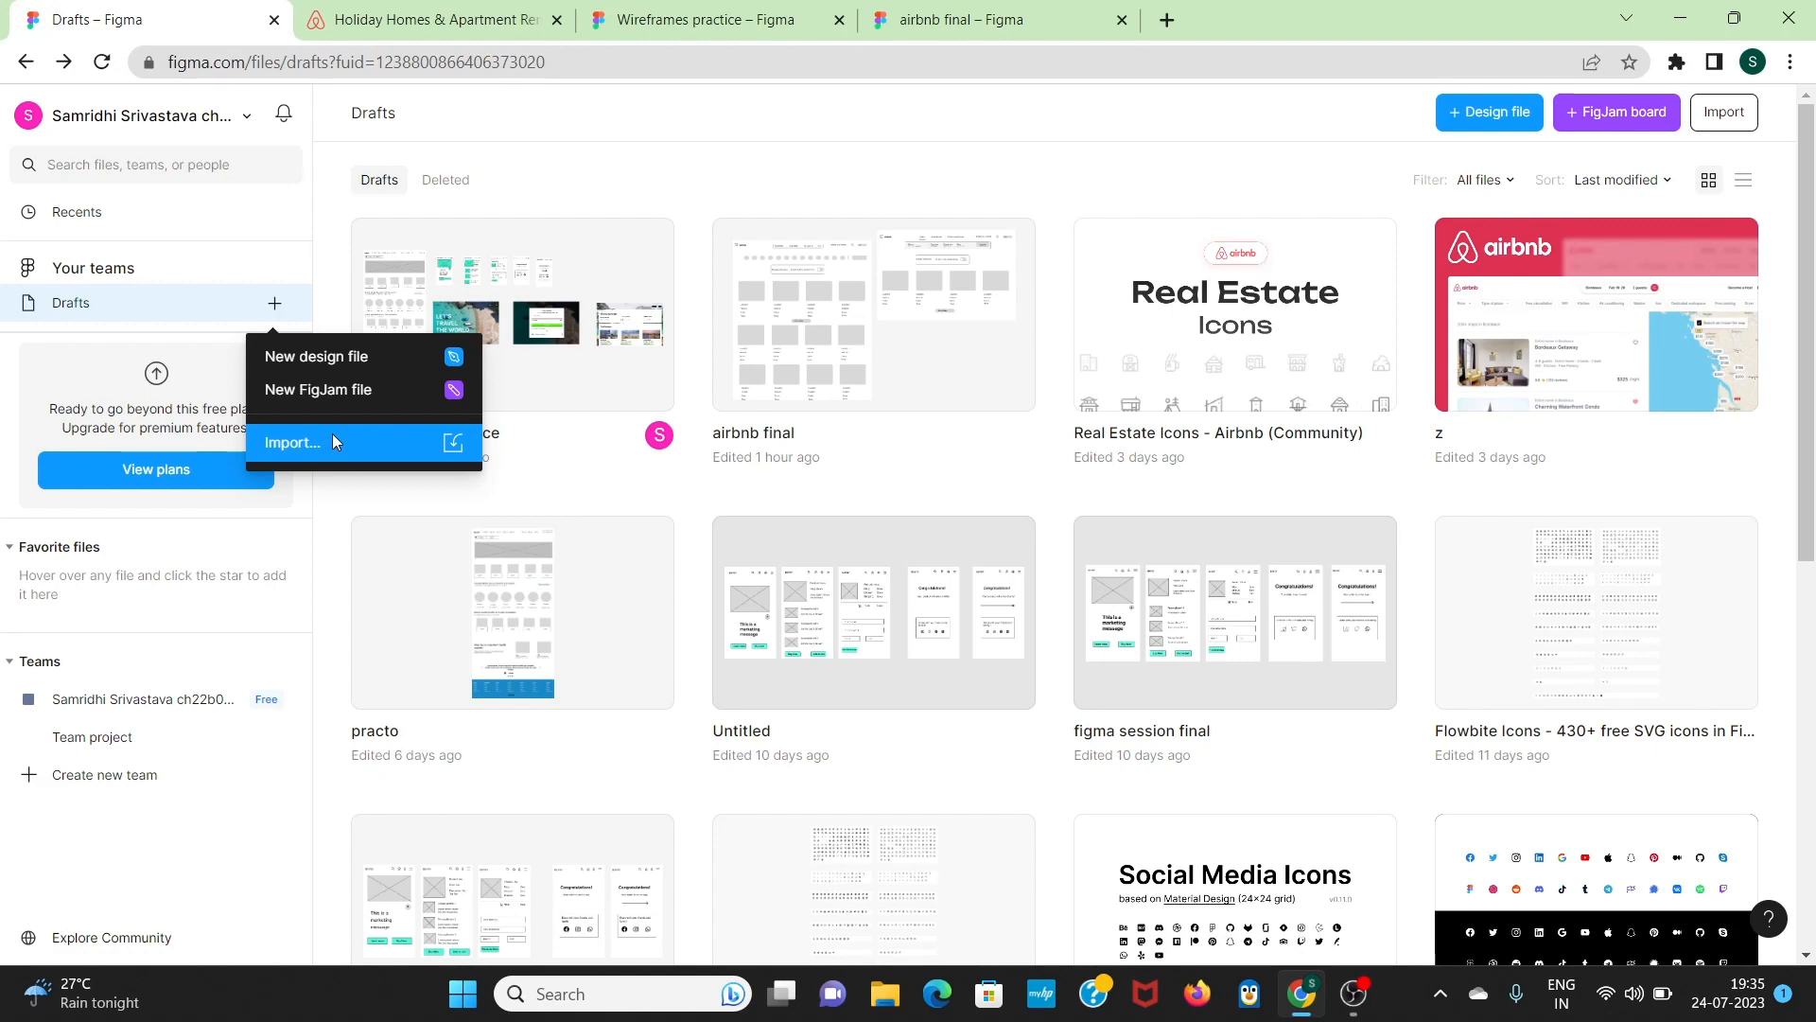
{"action": "left_click", "coordinate": [1500, 114]}
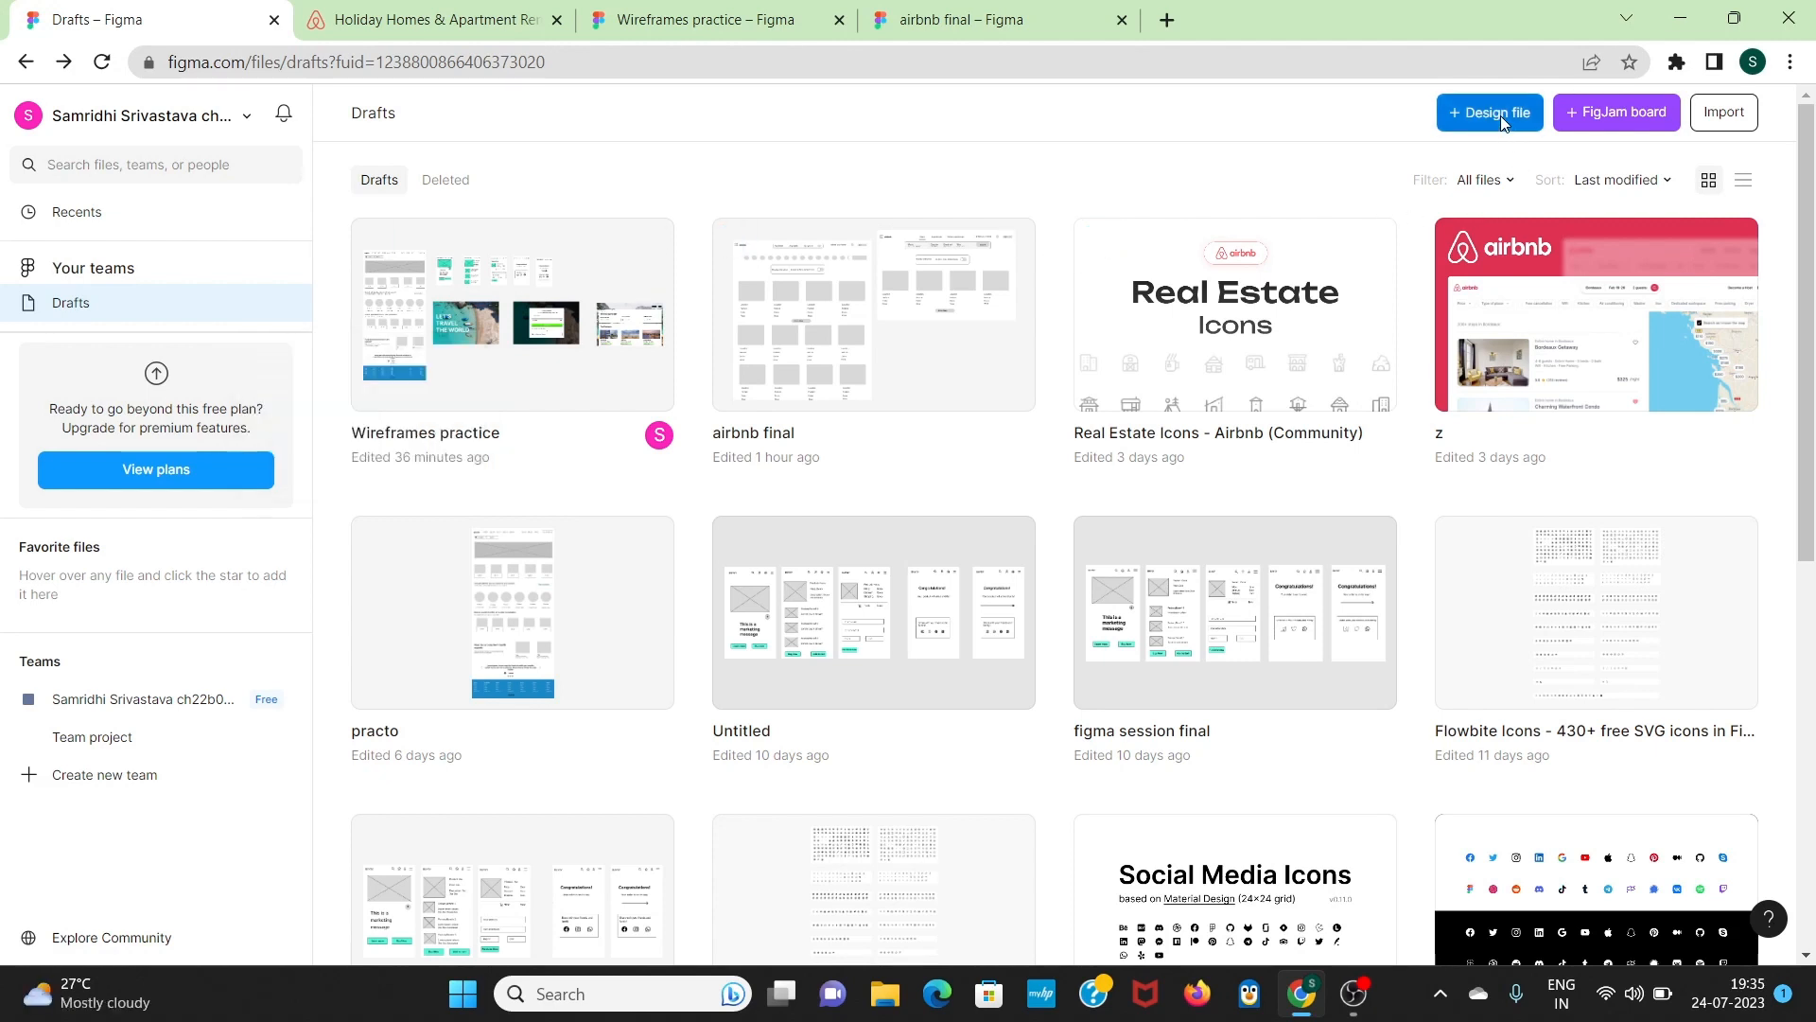
{"action": "left_click", "coordinate": [1500, 114]}
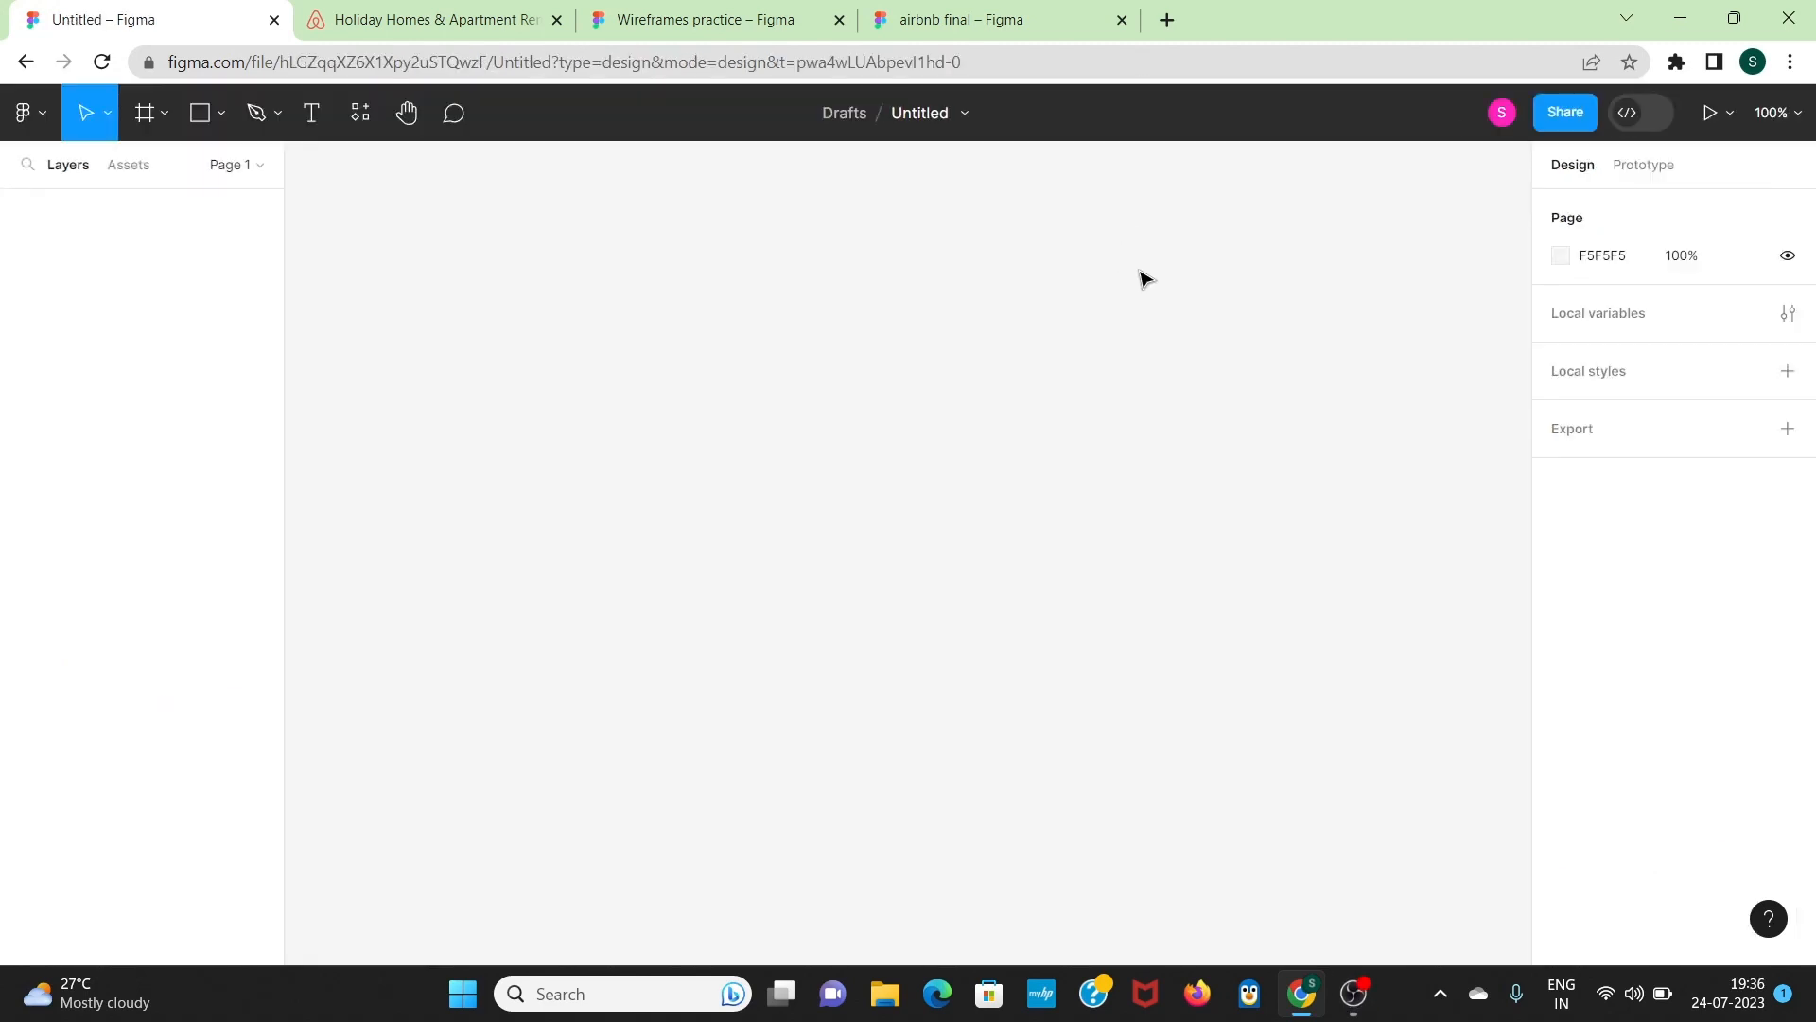
{"action": "double_click", "coordinate": [934, 117]}
{"action": "type", "text": "airbnb v1"}
{"action": "key", "text": "Return"}
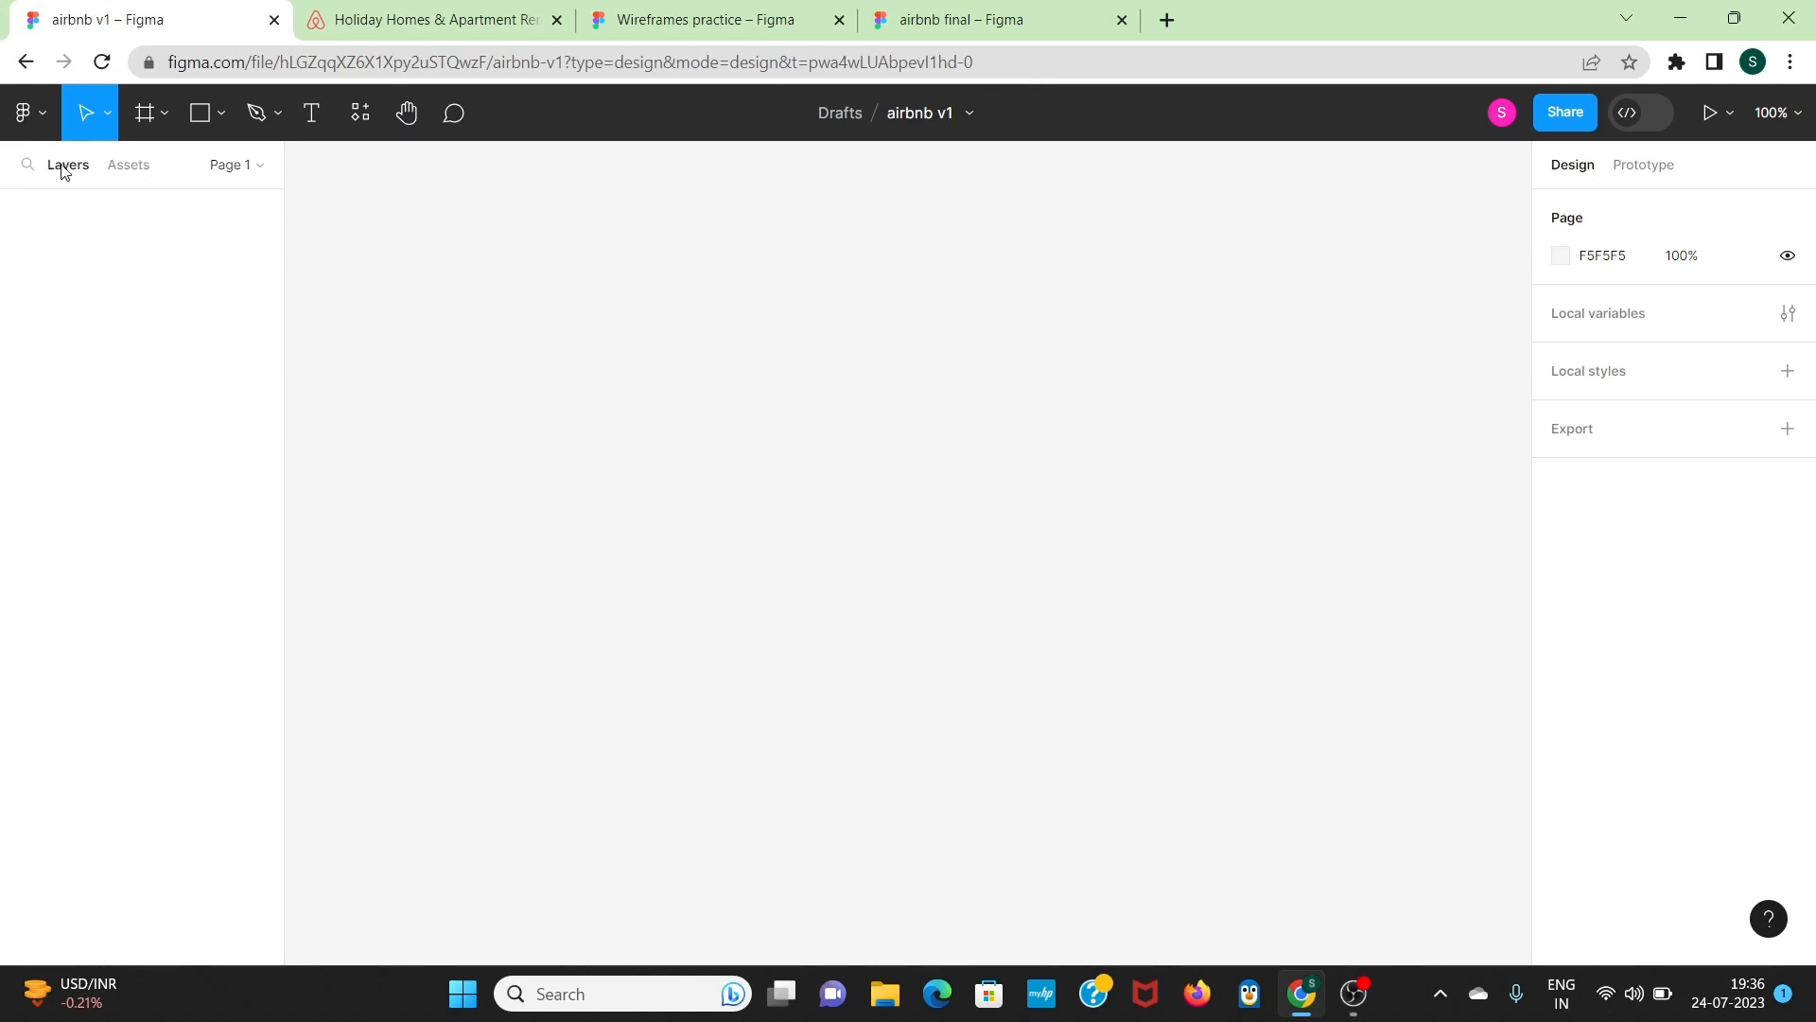
Step: Show the file's page list, add a second page and switch back to Page 1
{"action": "left_click", "coordinate": [256, 167]}
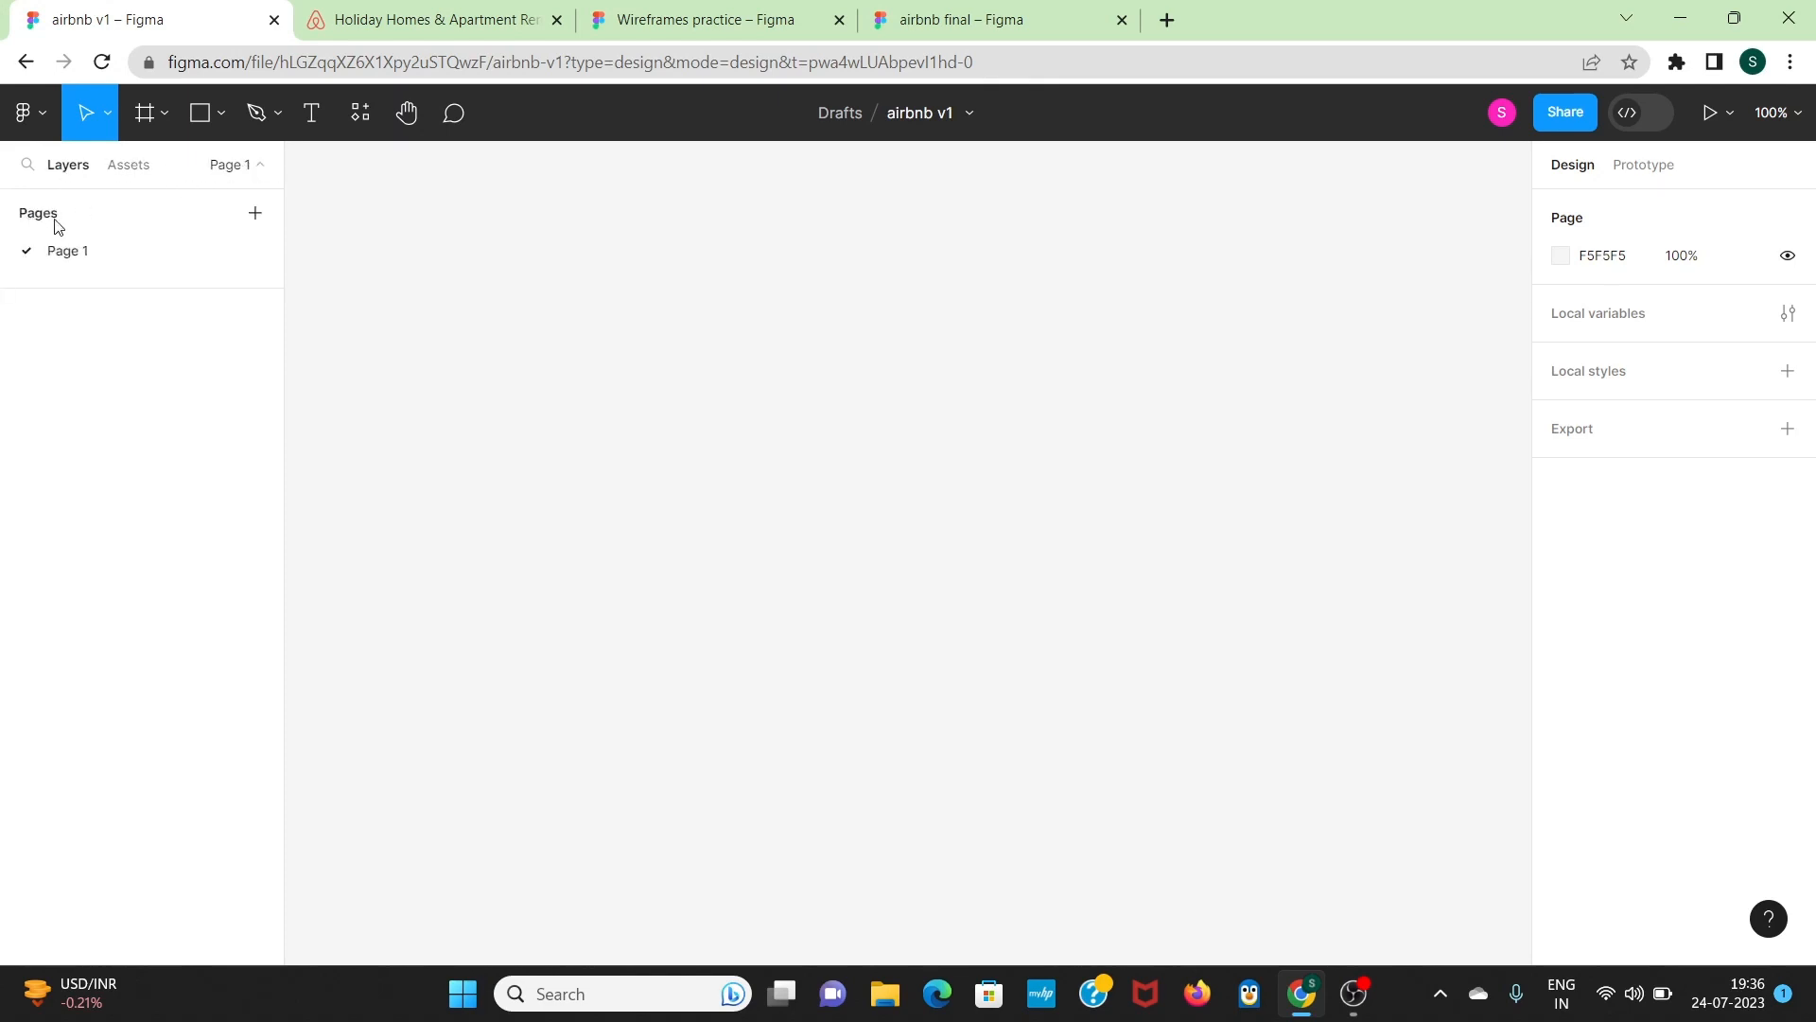
{"action": "left_click", "coordinate": [253, 213]}
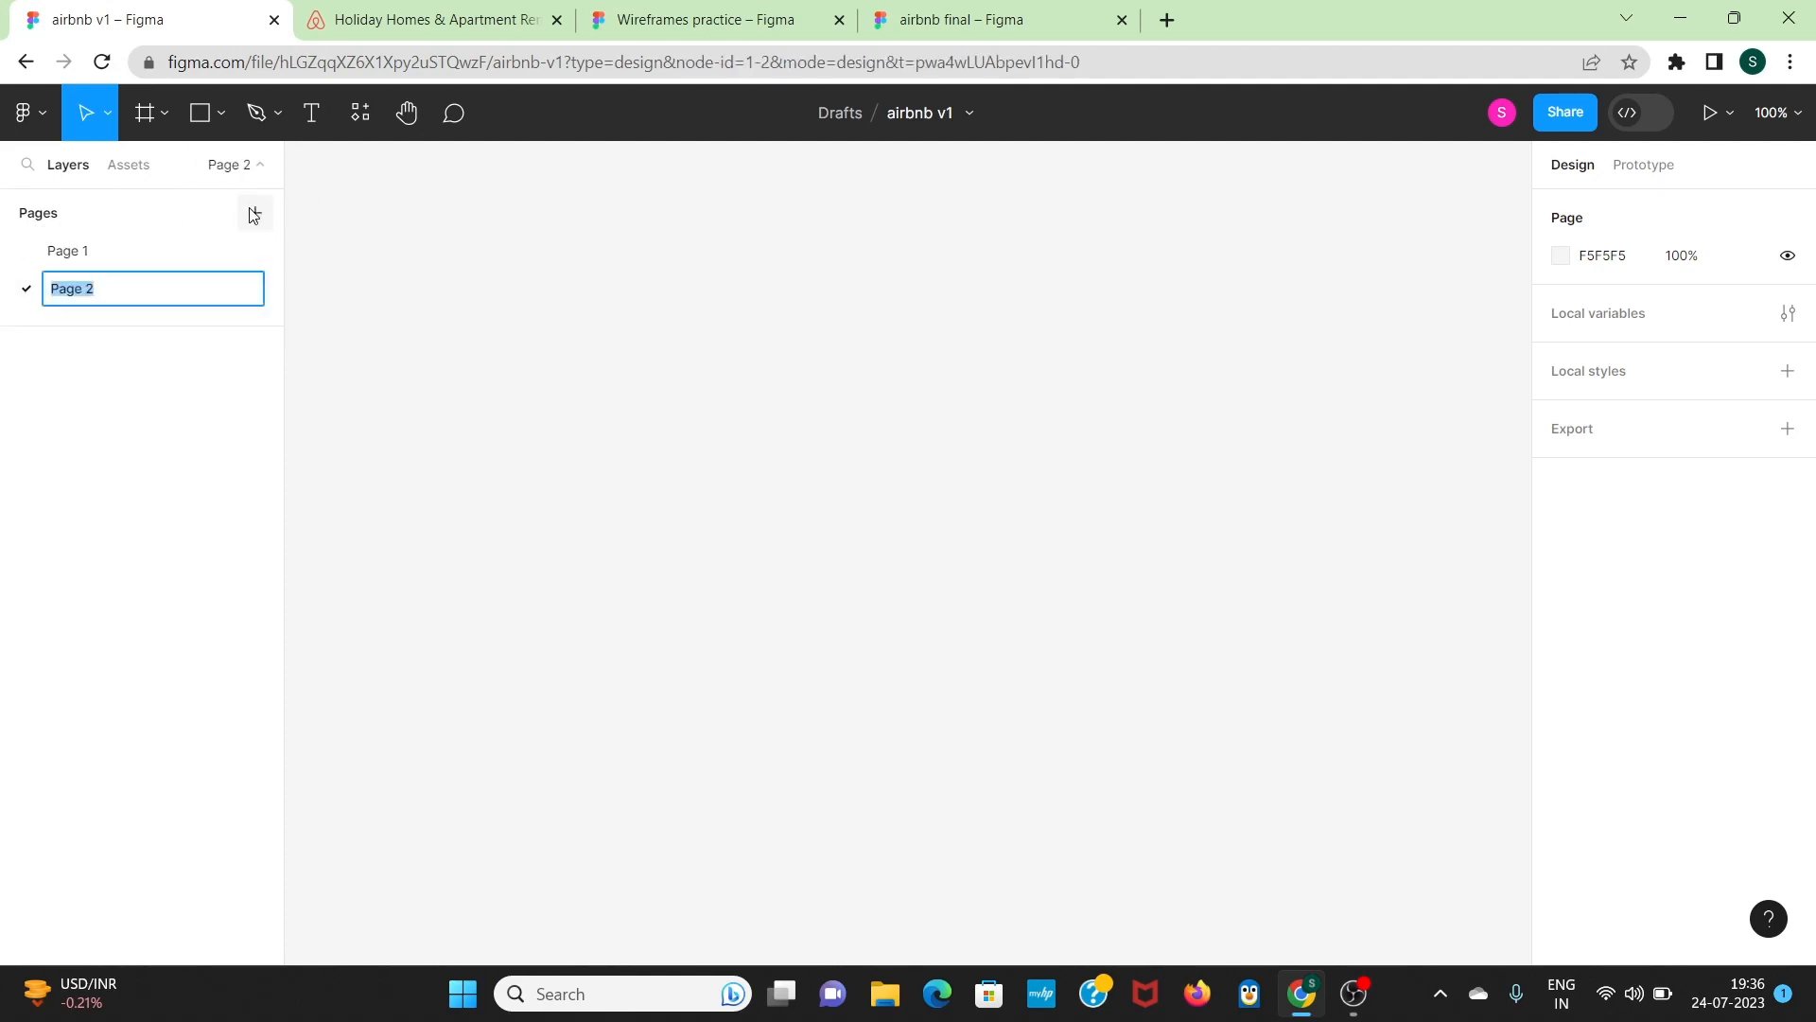
{"action": "left_click", "coordinate": [100, 252]}
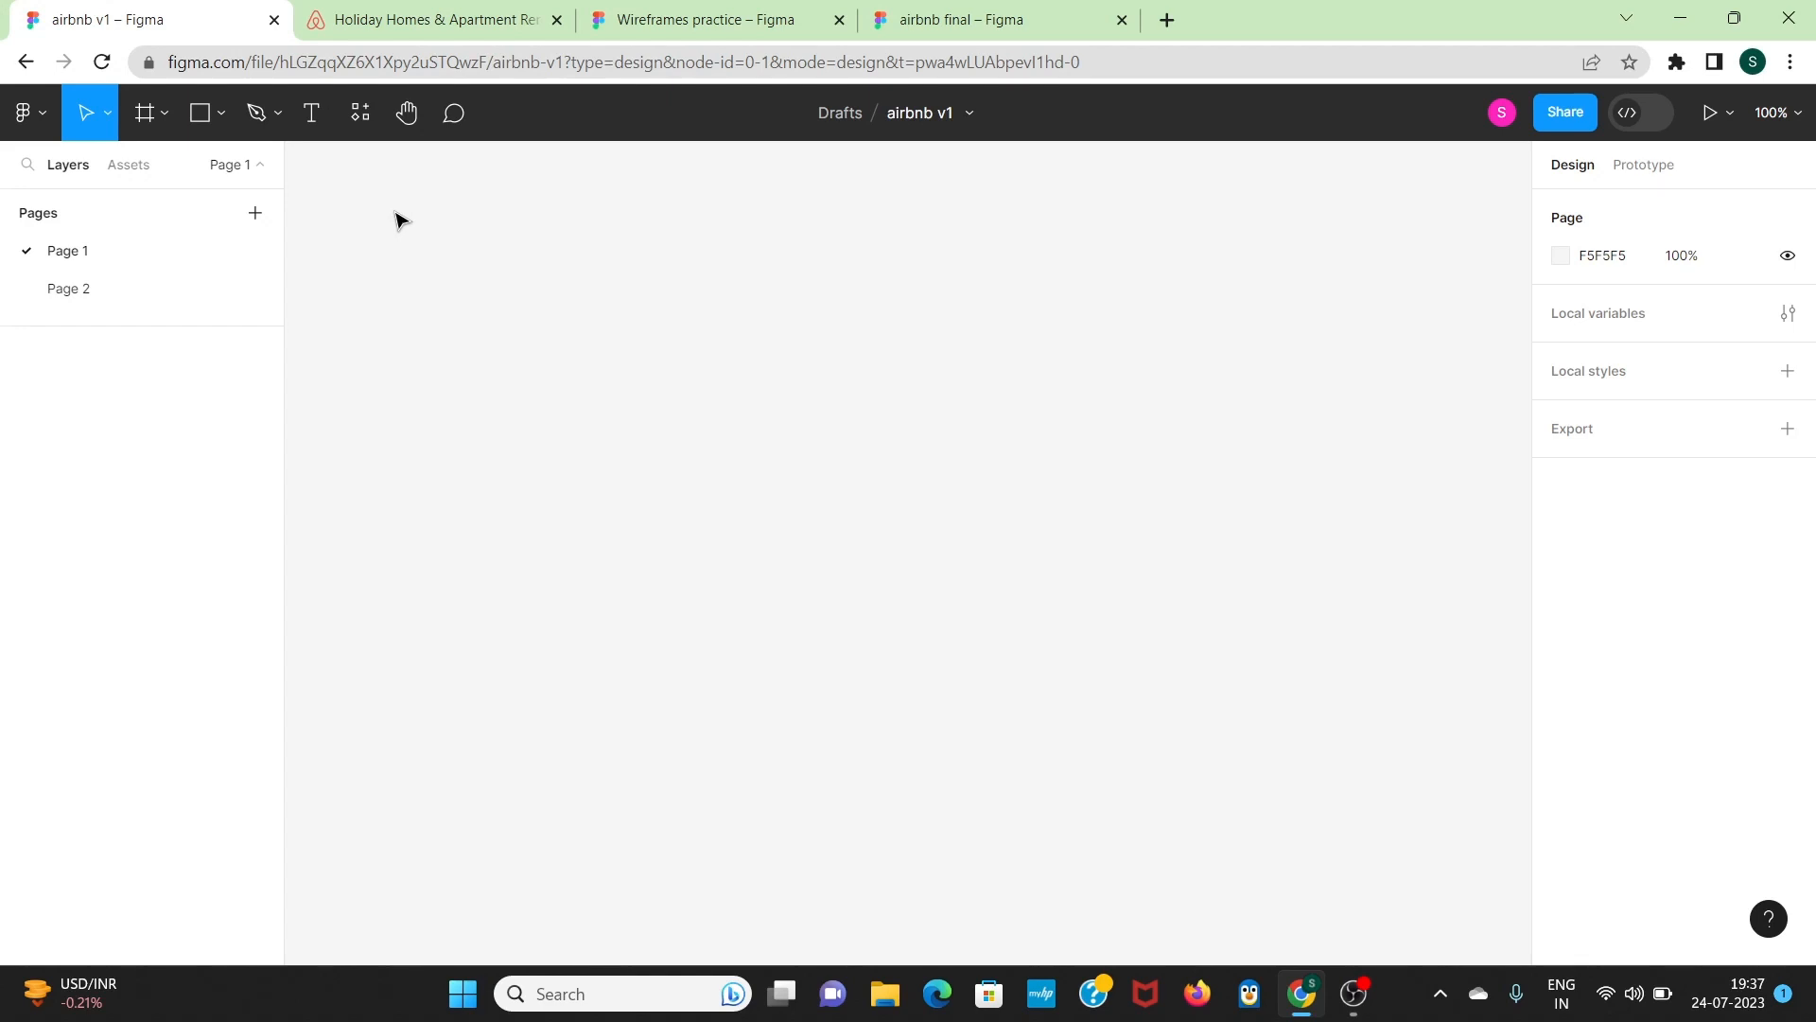
Step: Draw a freehand frame about 854 × 476 on the empty canvas and delete it
{"action": "left_click", "coordinate": [163, 117]}
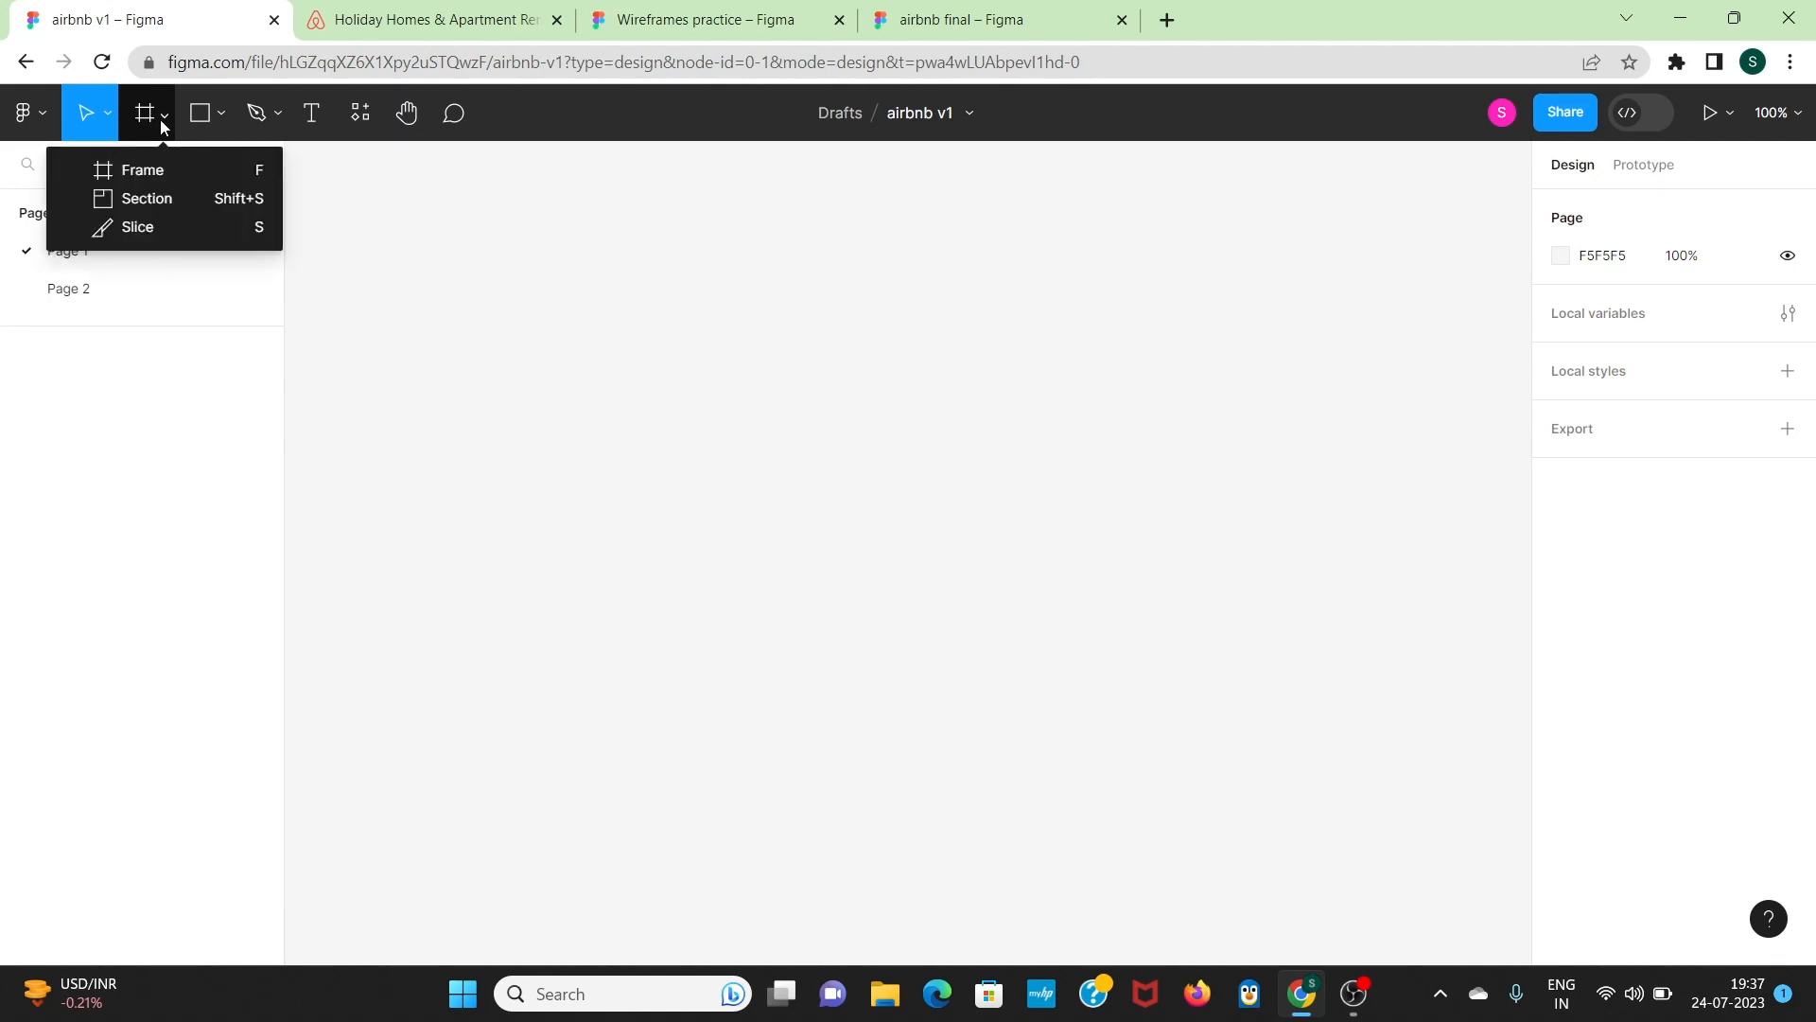
{"action": "left_click", "coordinate": [161, 170]}
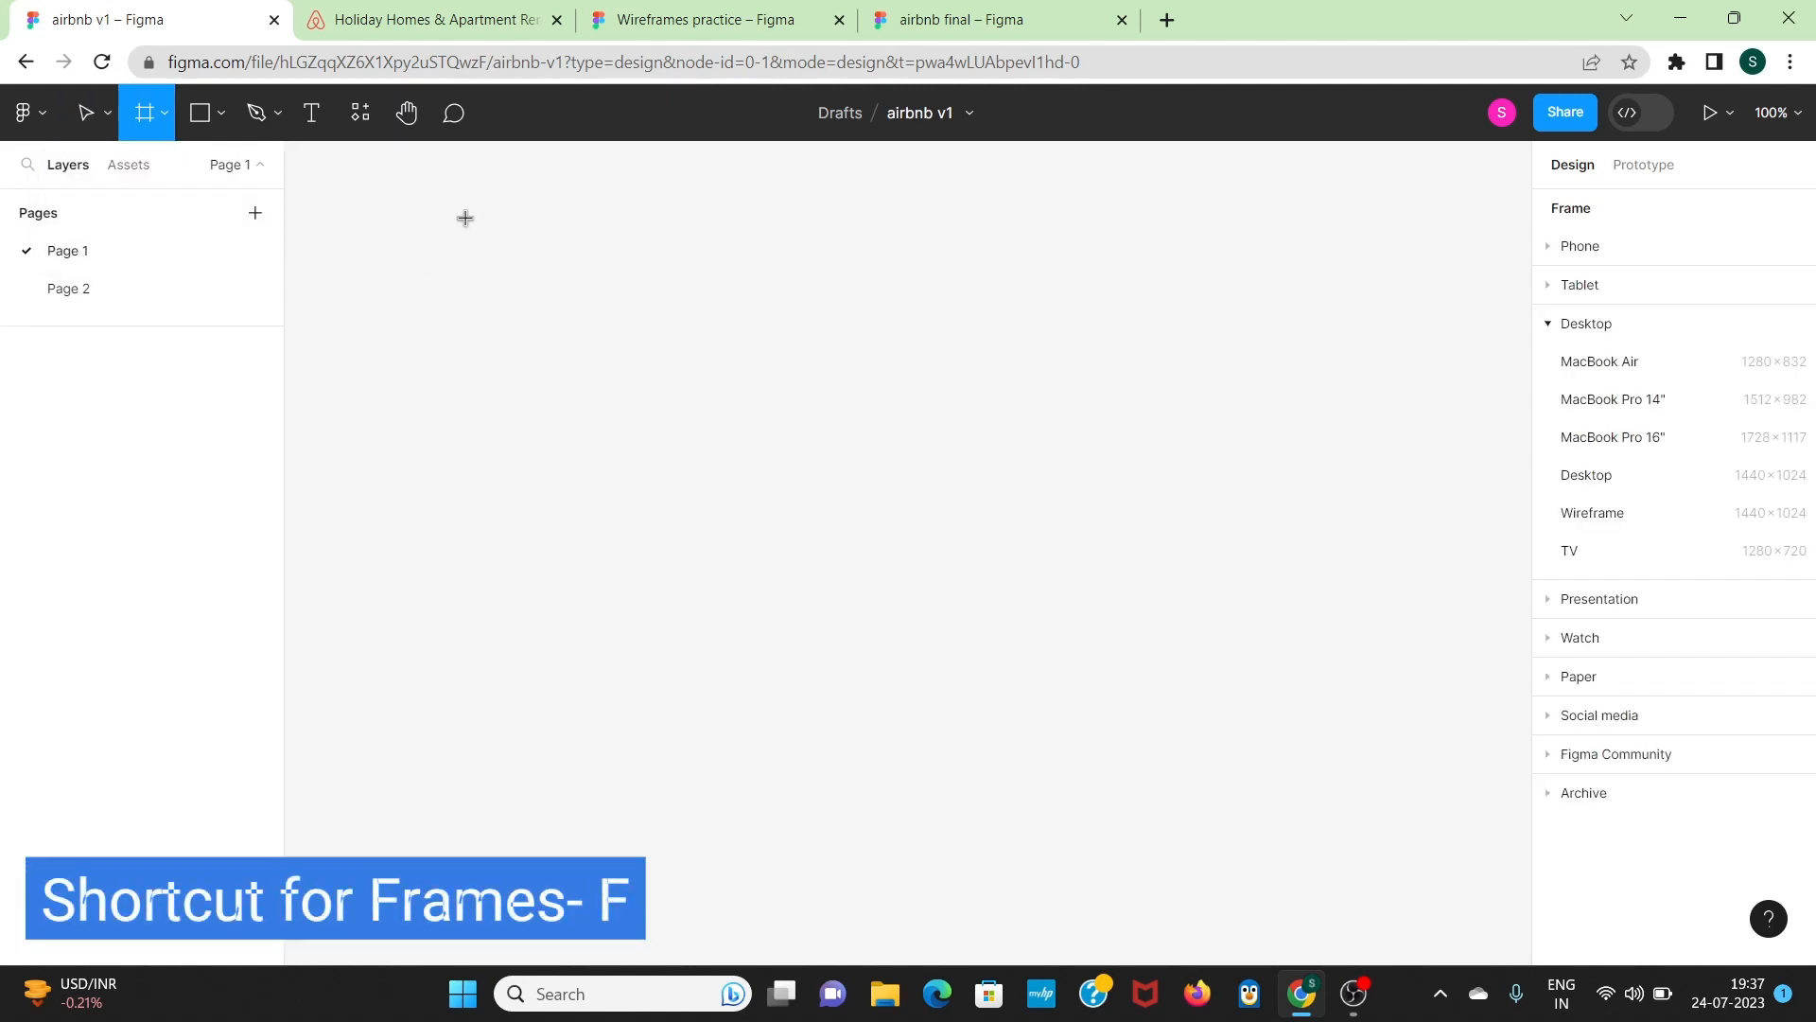
{"action": "mouse_move", "coordinate": [466, 218]}
{"action": "left_mouse_down"}
{"action": "mouse_move", "coordinate": [605, 455]}
{"action": "mouse_move", "coordinate": [974, 847]}
{"action": "mouse_move", "coordinate": [1322, 864]}
{"action": "mouse_move", "coordinate": [1488, 830]}
{"action": "mouse_move", "coordinate": [1498, 801]}
{"action": "mouse_move", "coordinate": [1474, 781]}
{"action": "left_mouse_up"}
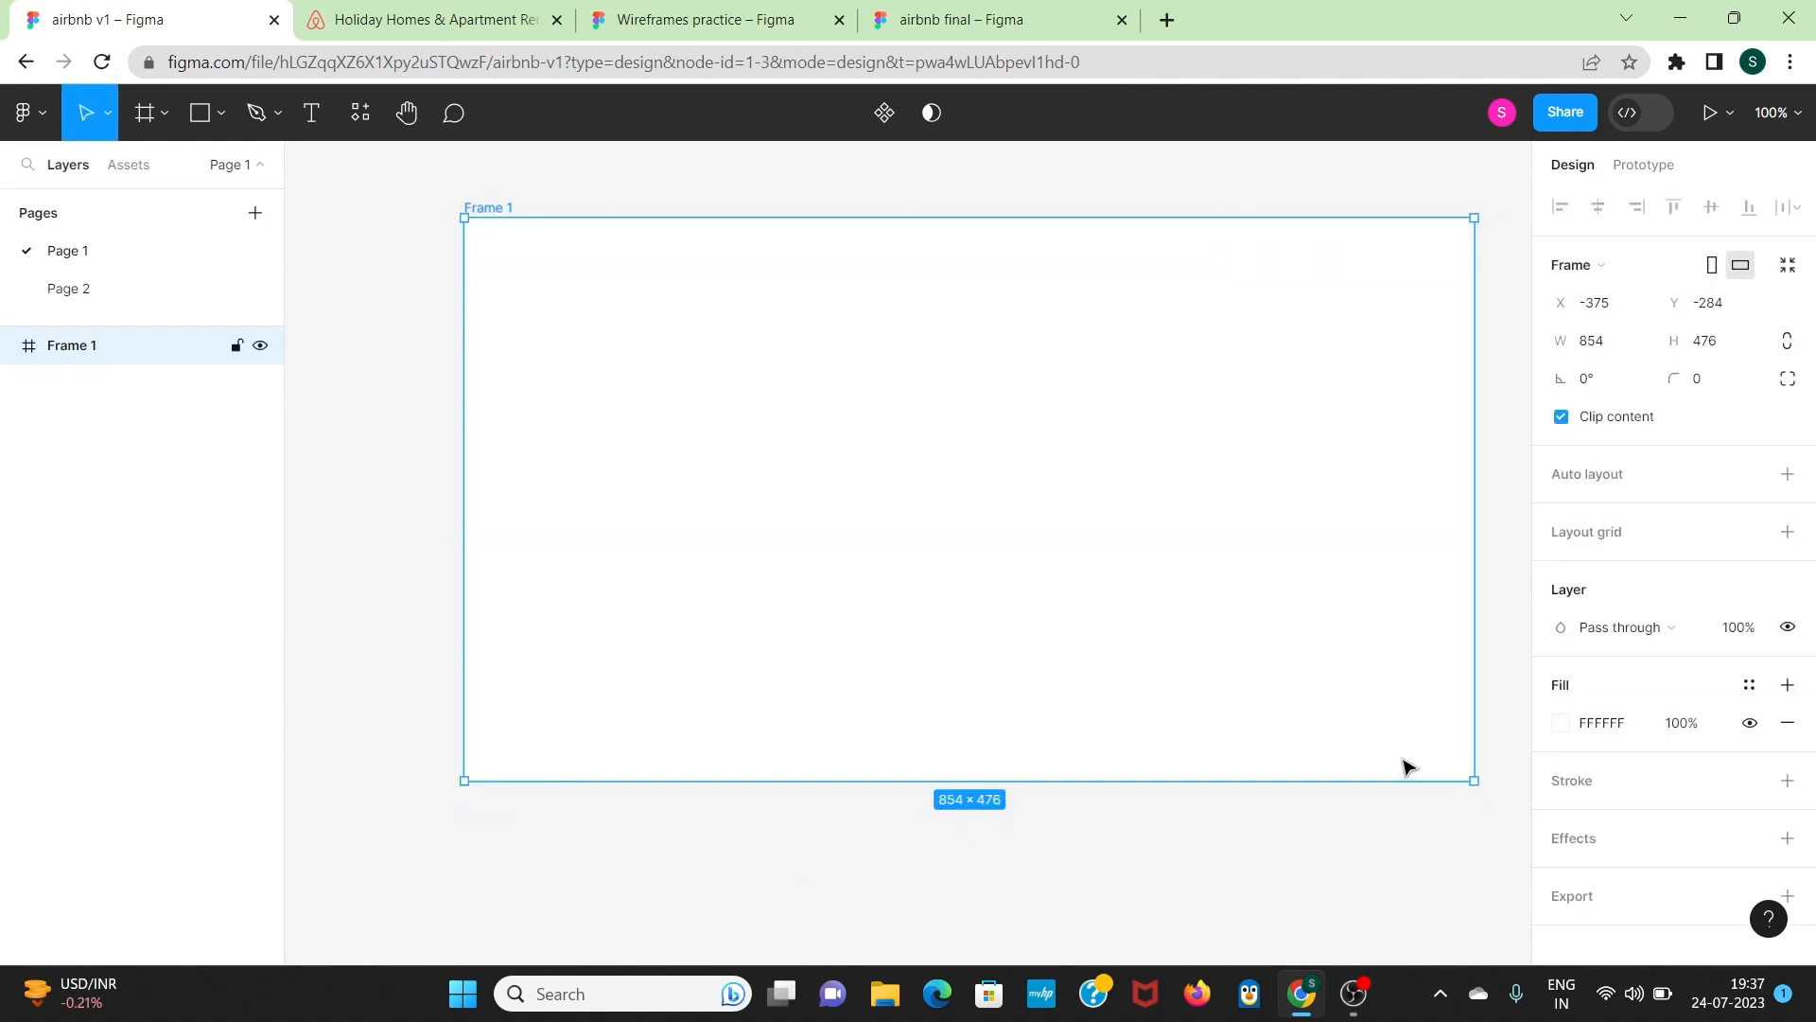
{"action": "key", "text": "Delete"}
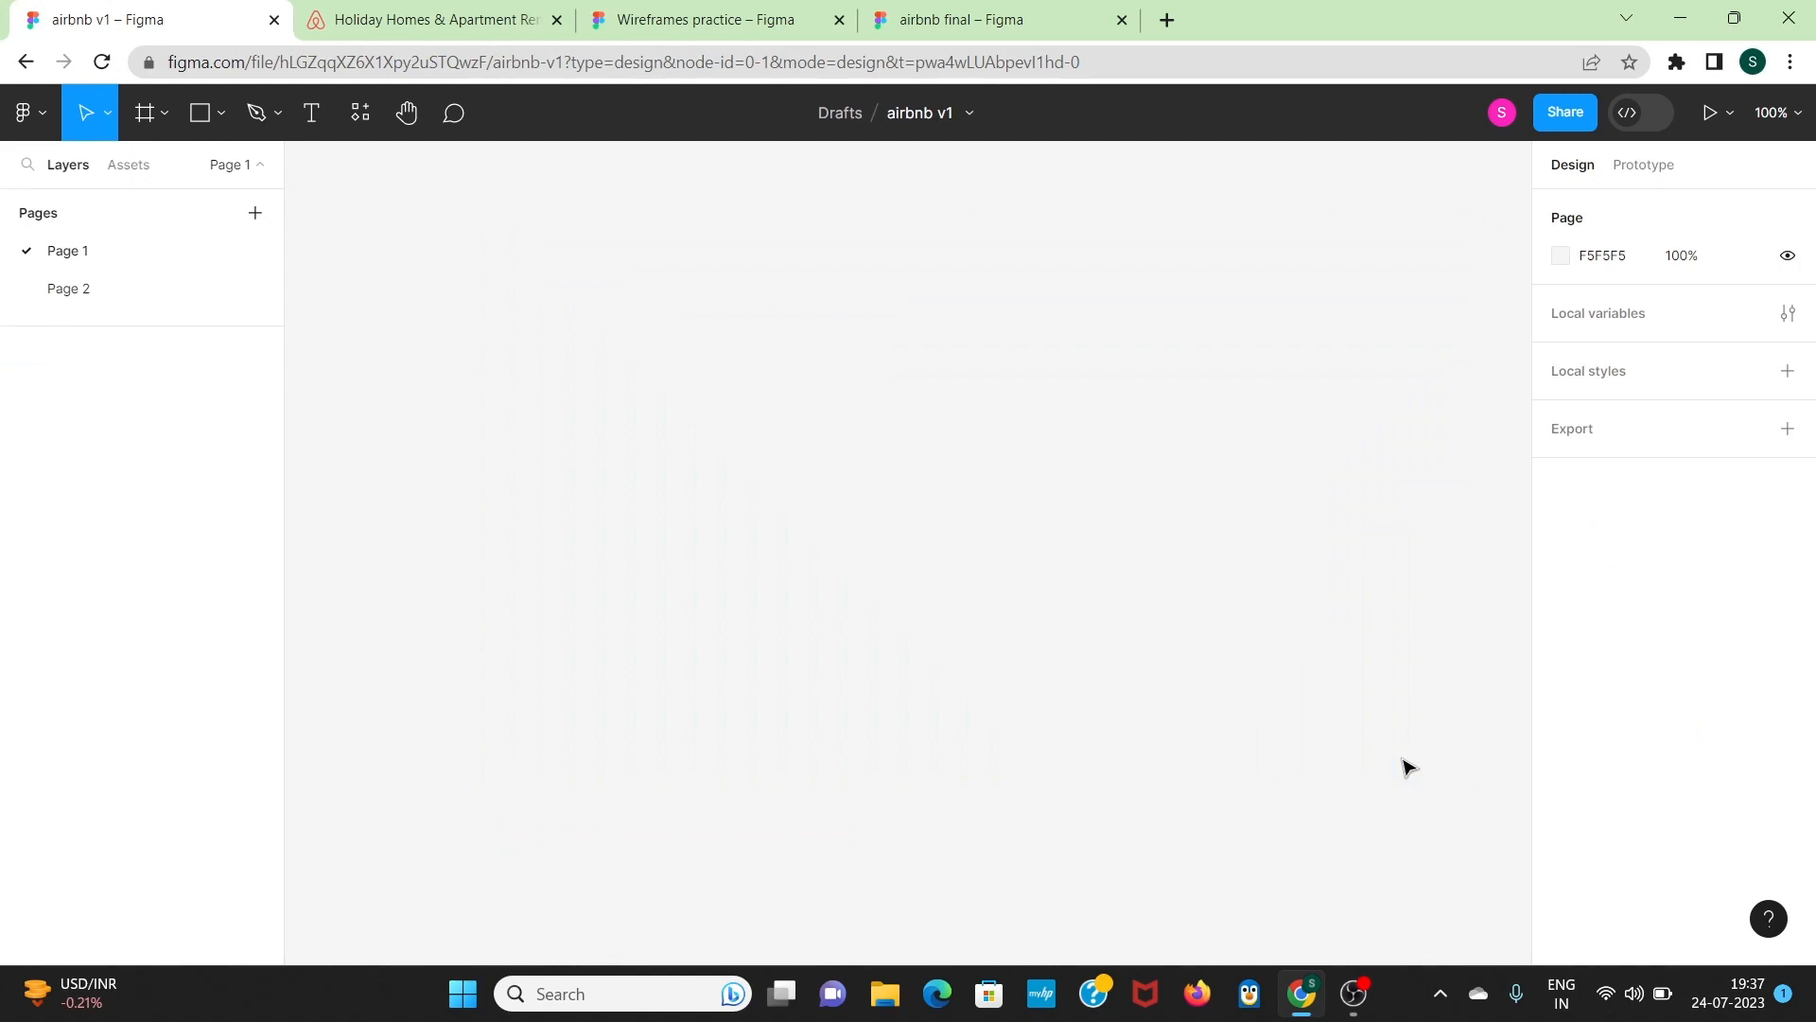
Step: Browse the phone and tablet frame presets and add a MacBook Air desktop frame of 1280 × 832
{"action": "left_click", "coordinate": [163, 114]}
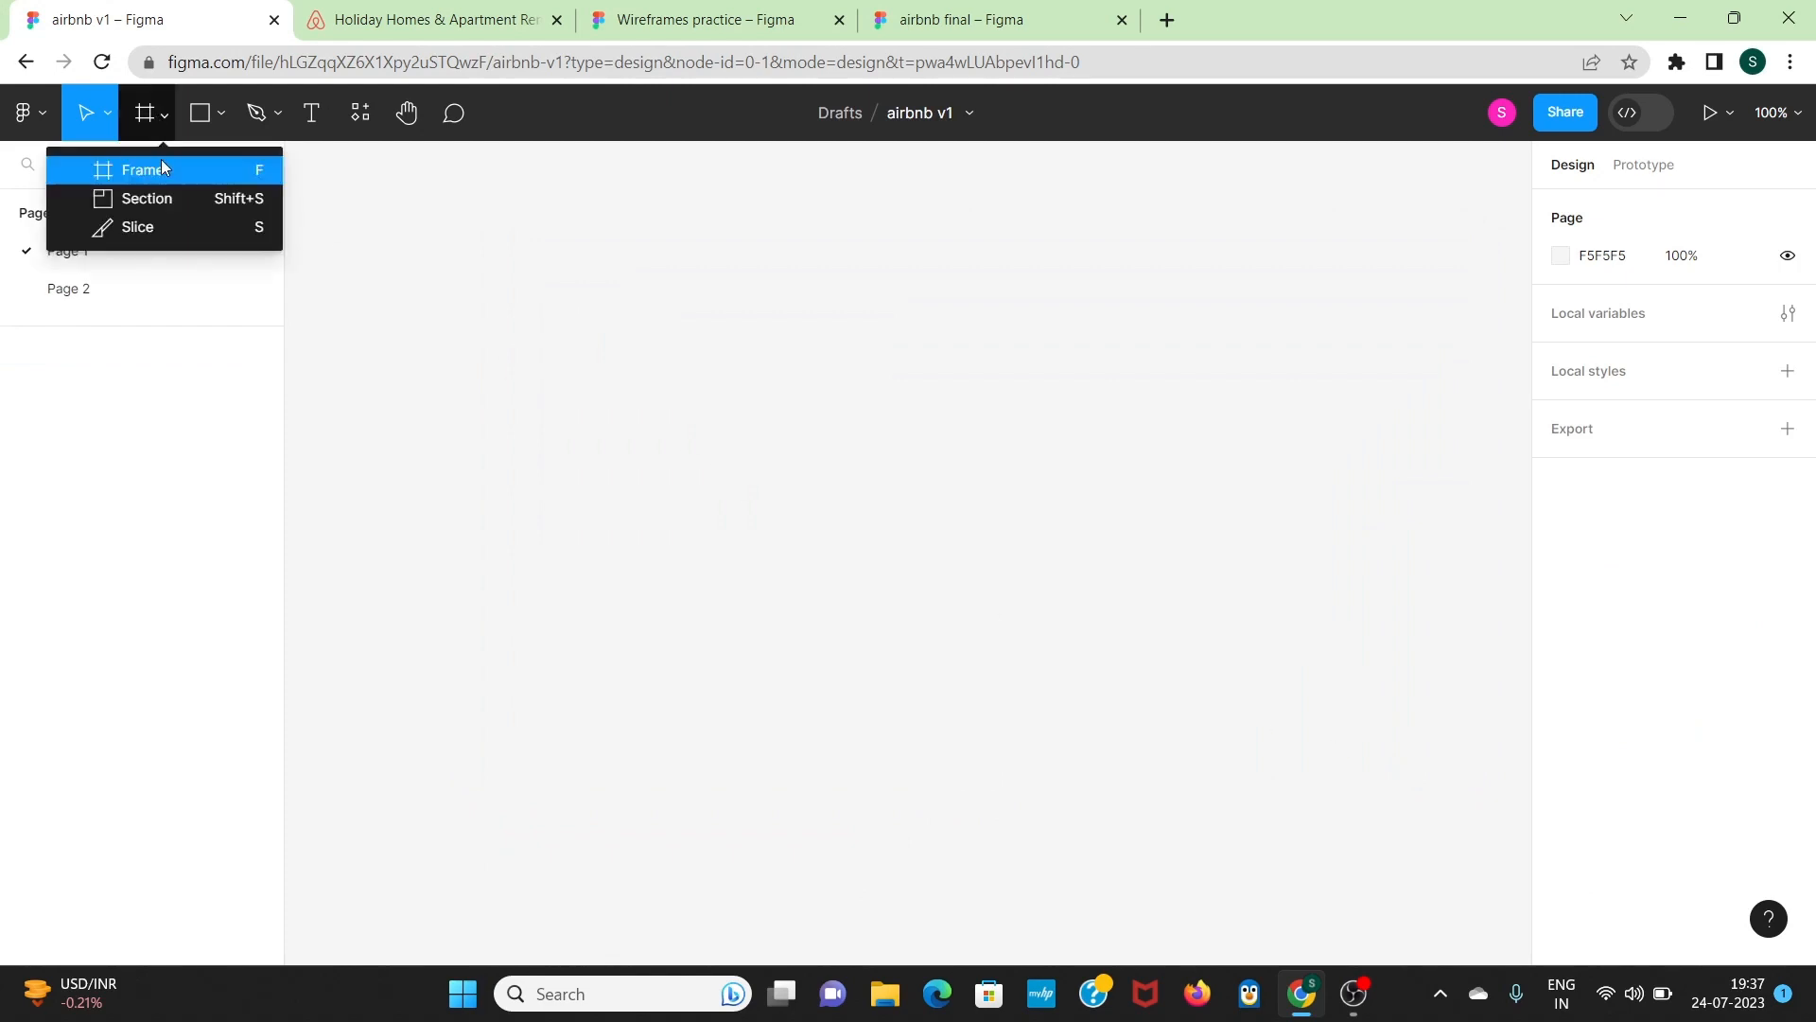
{"action": "left_click", "coordinate": [162, 168]}
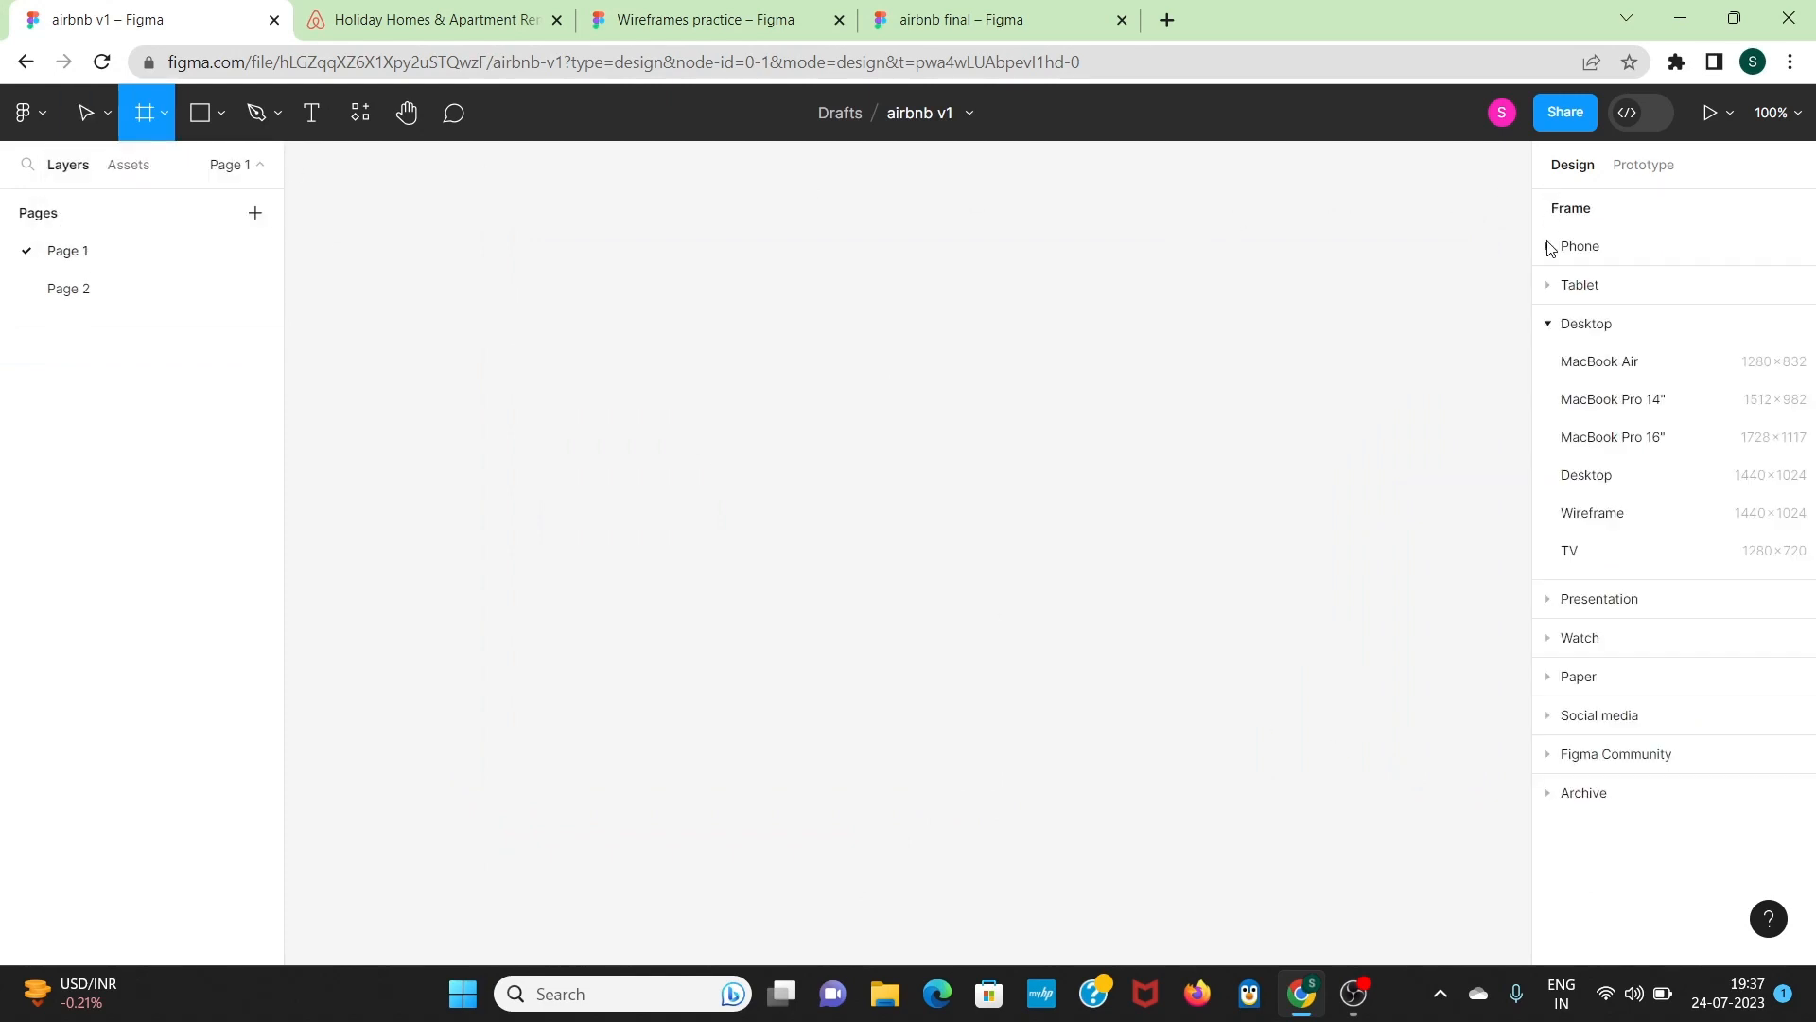
{"action": "left_click", "coordinate": [1551, 248]}
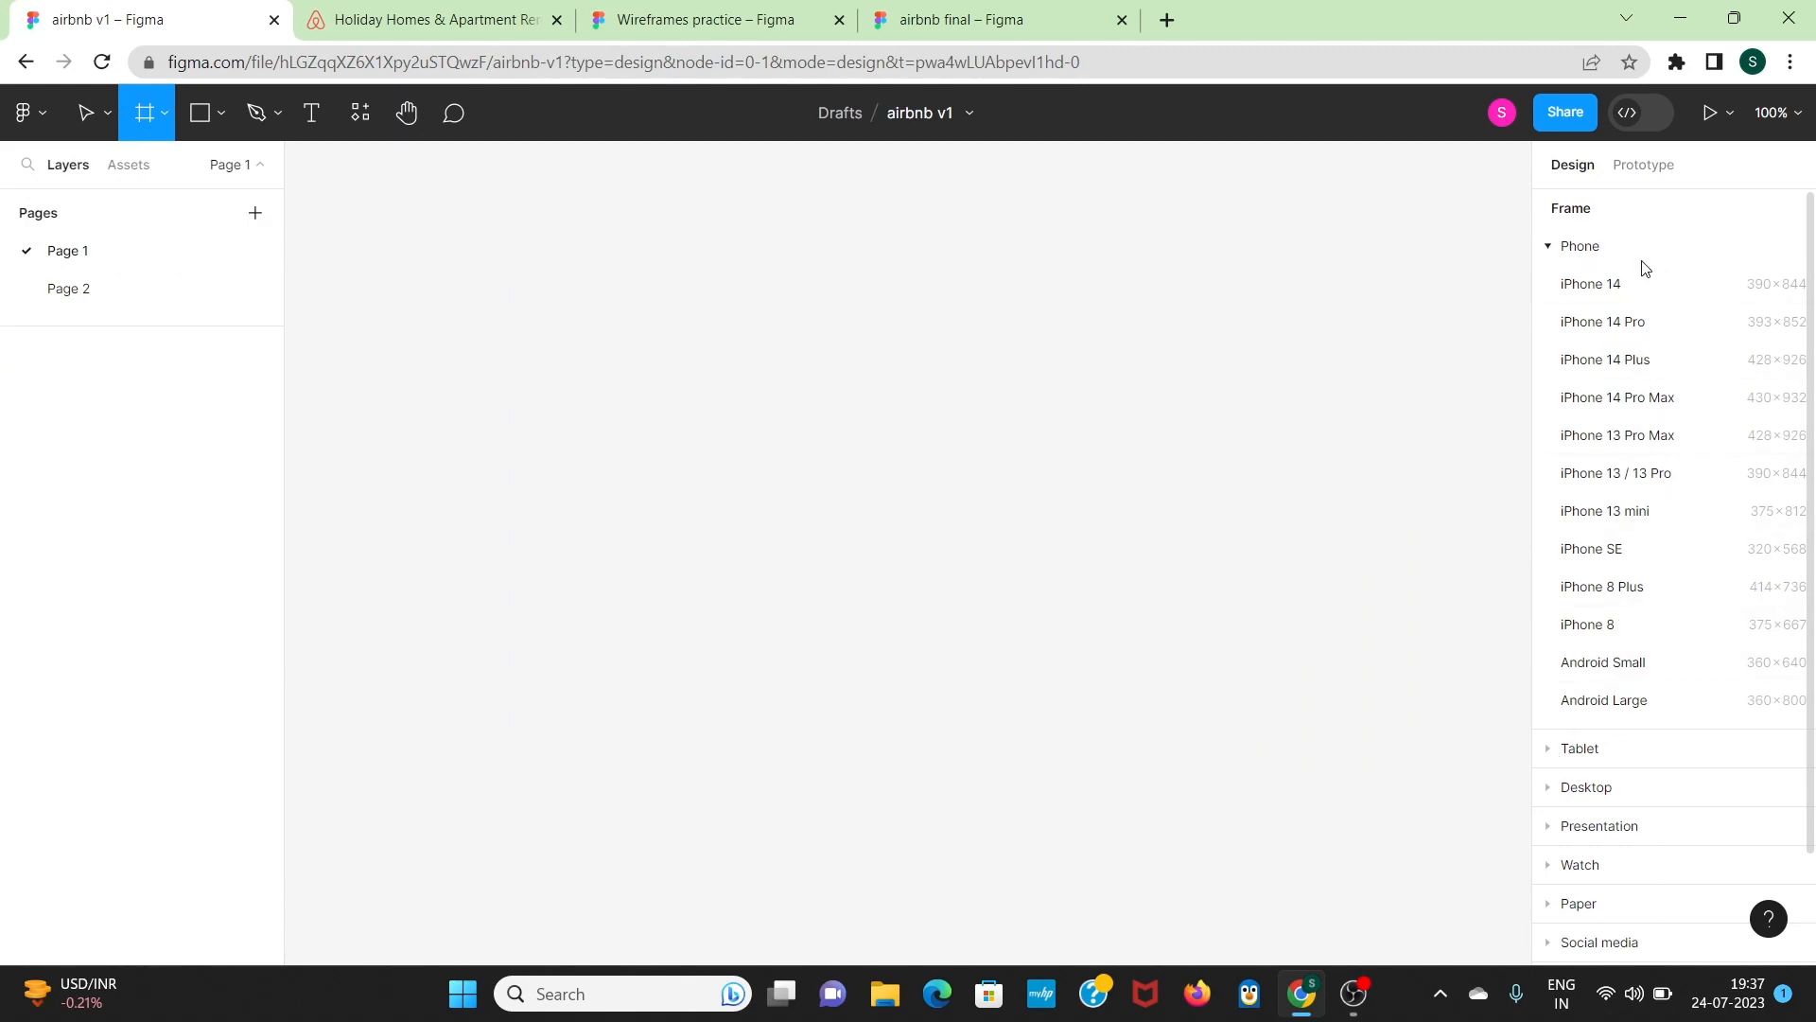
{"action": "scroll", "coordinate": [1605, 679], "scroll_direction": "down", "scroll_amount": 1}
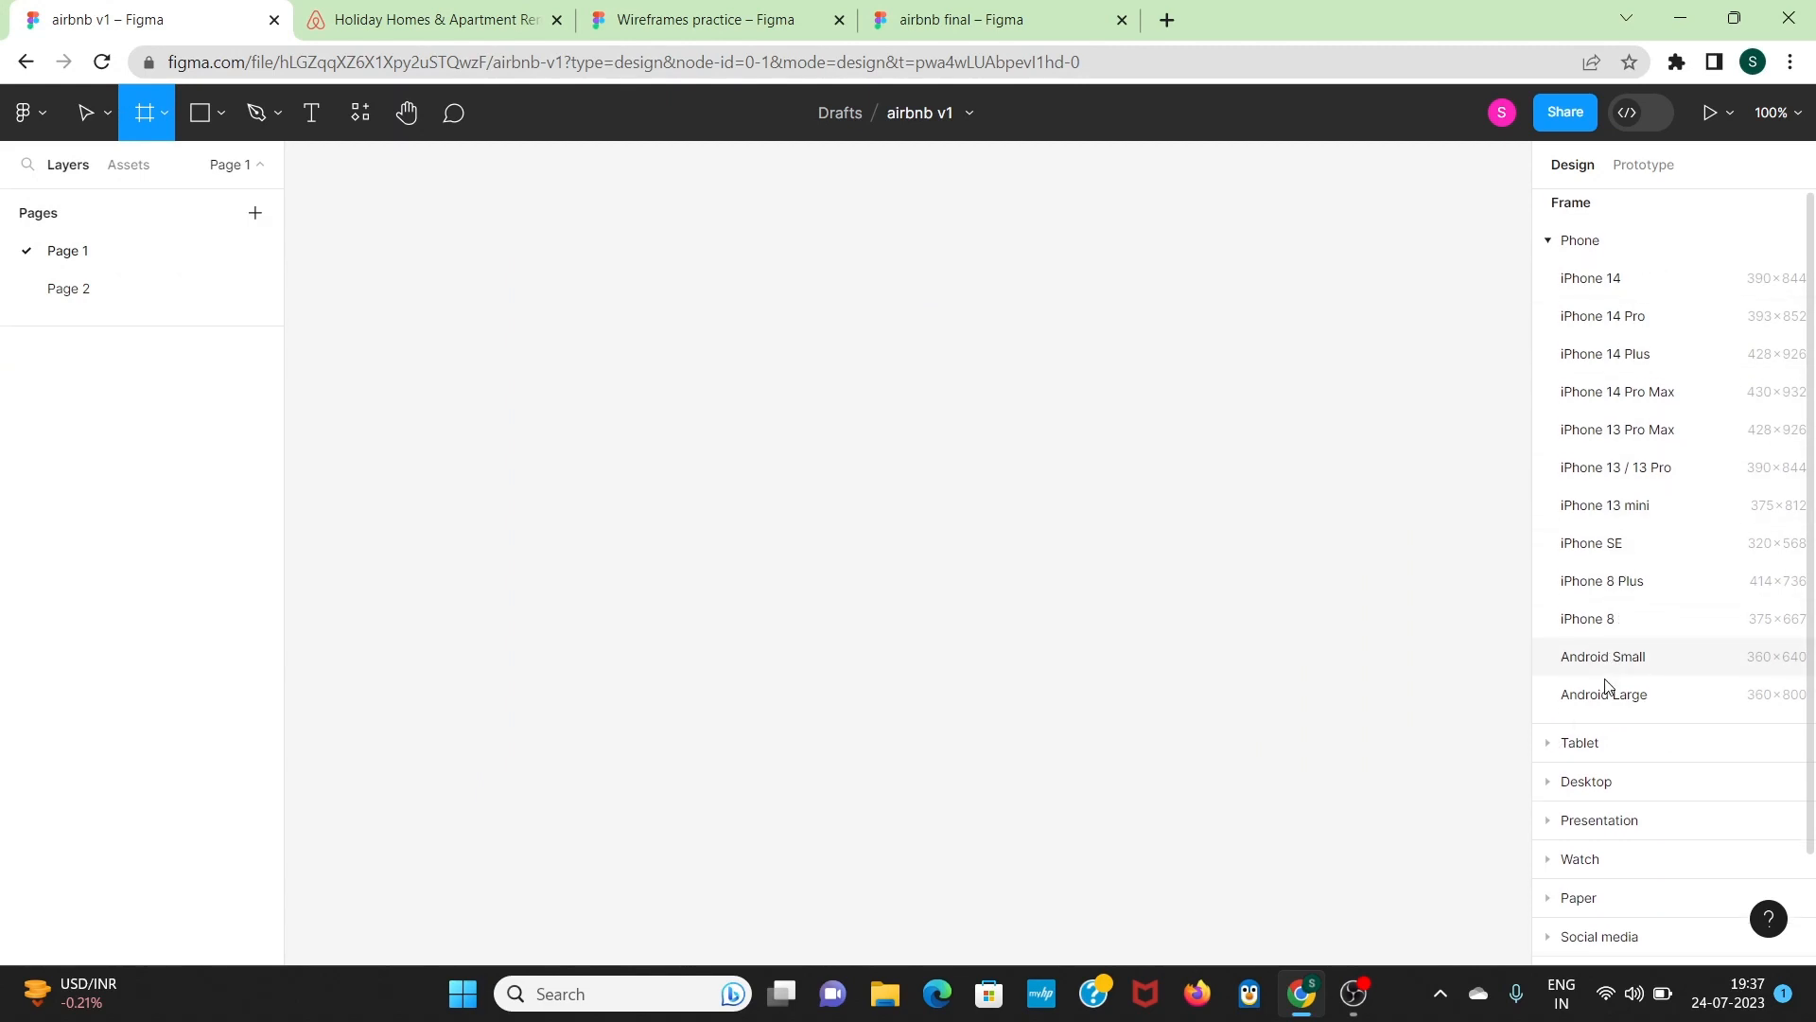
{"action": "left_click", "coordinate": [1548, 675]}
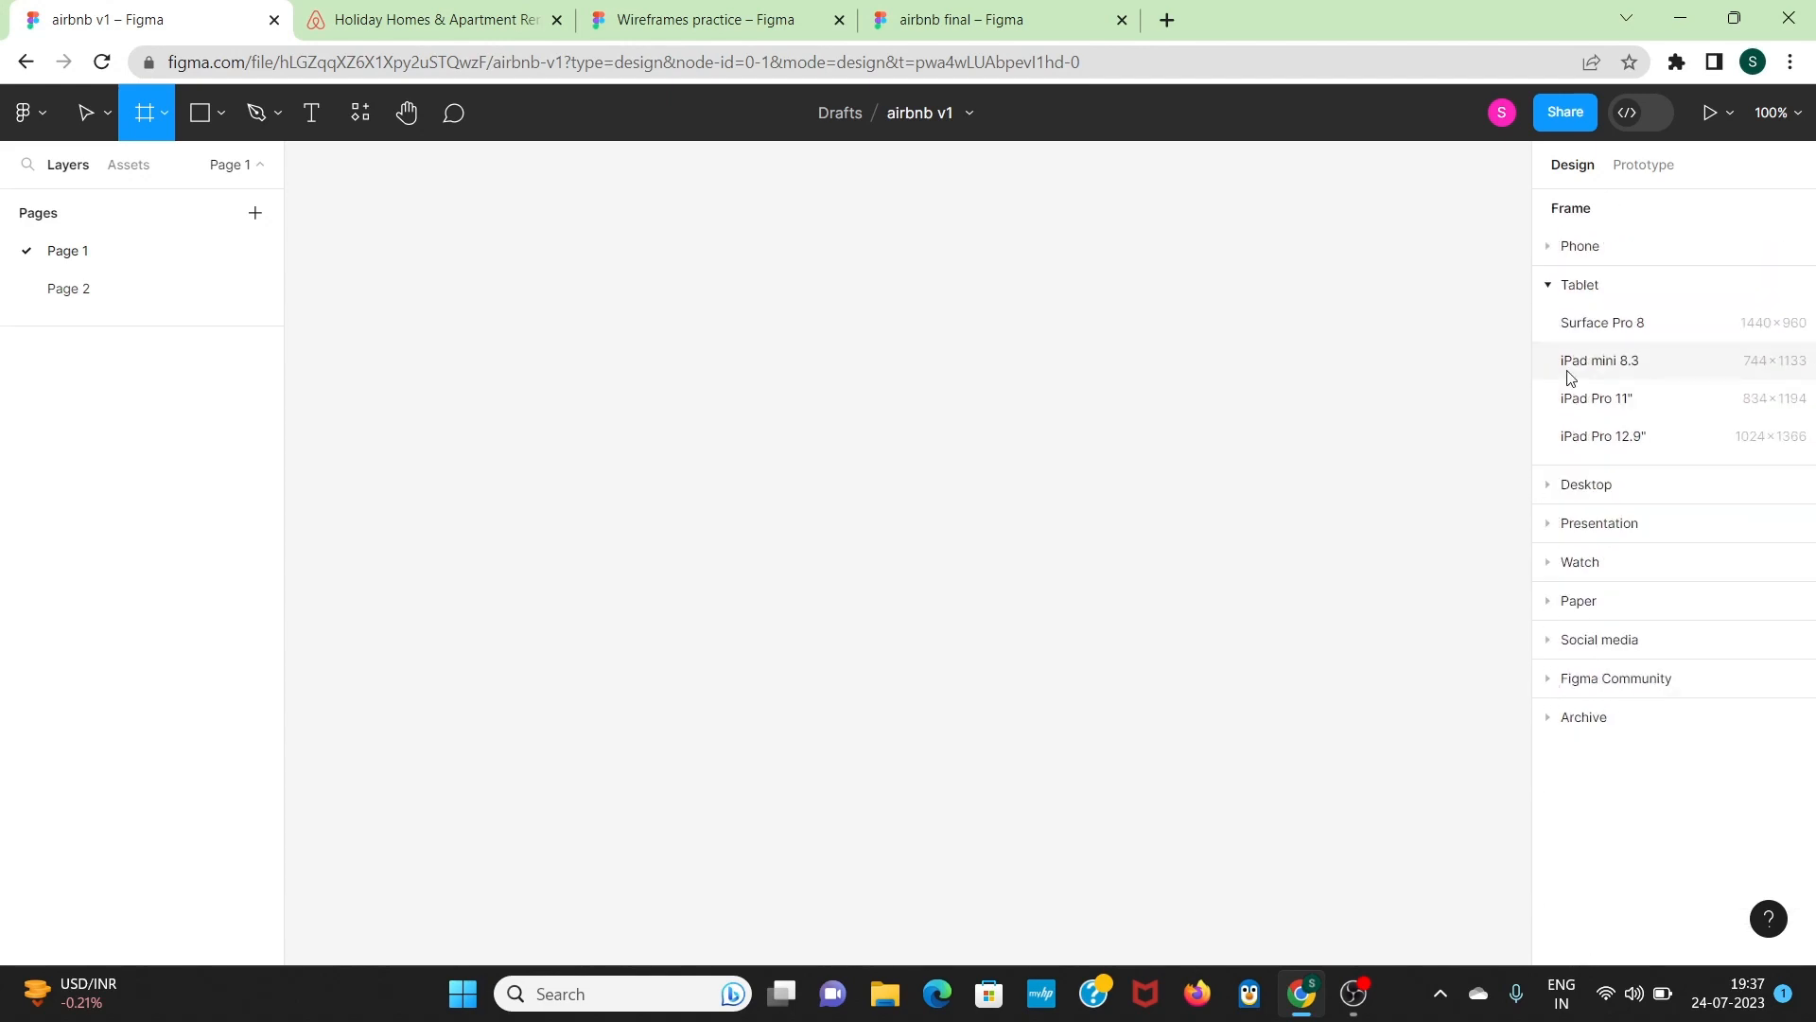
{"action": "left_click", "coordinate": [1546, 493]}
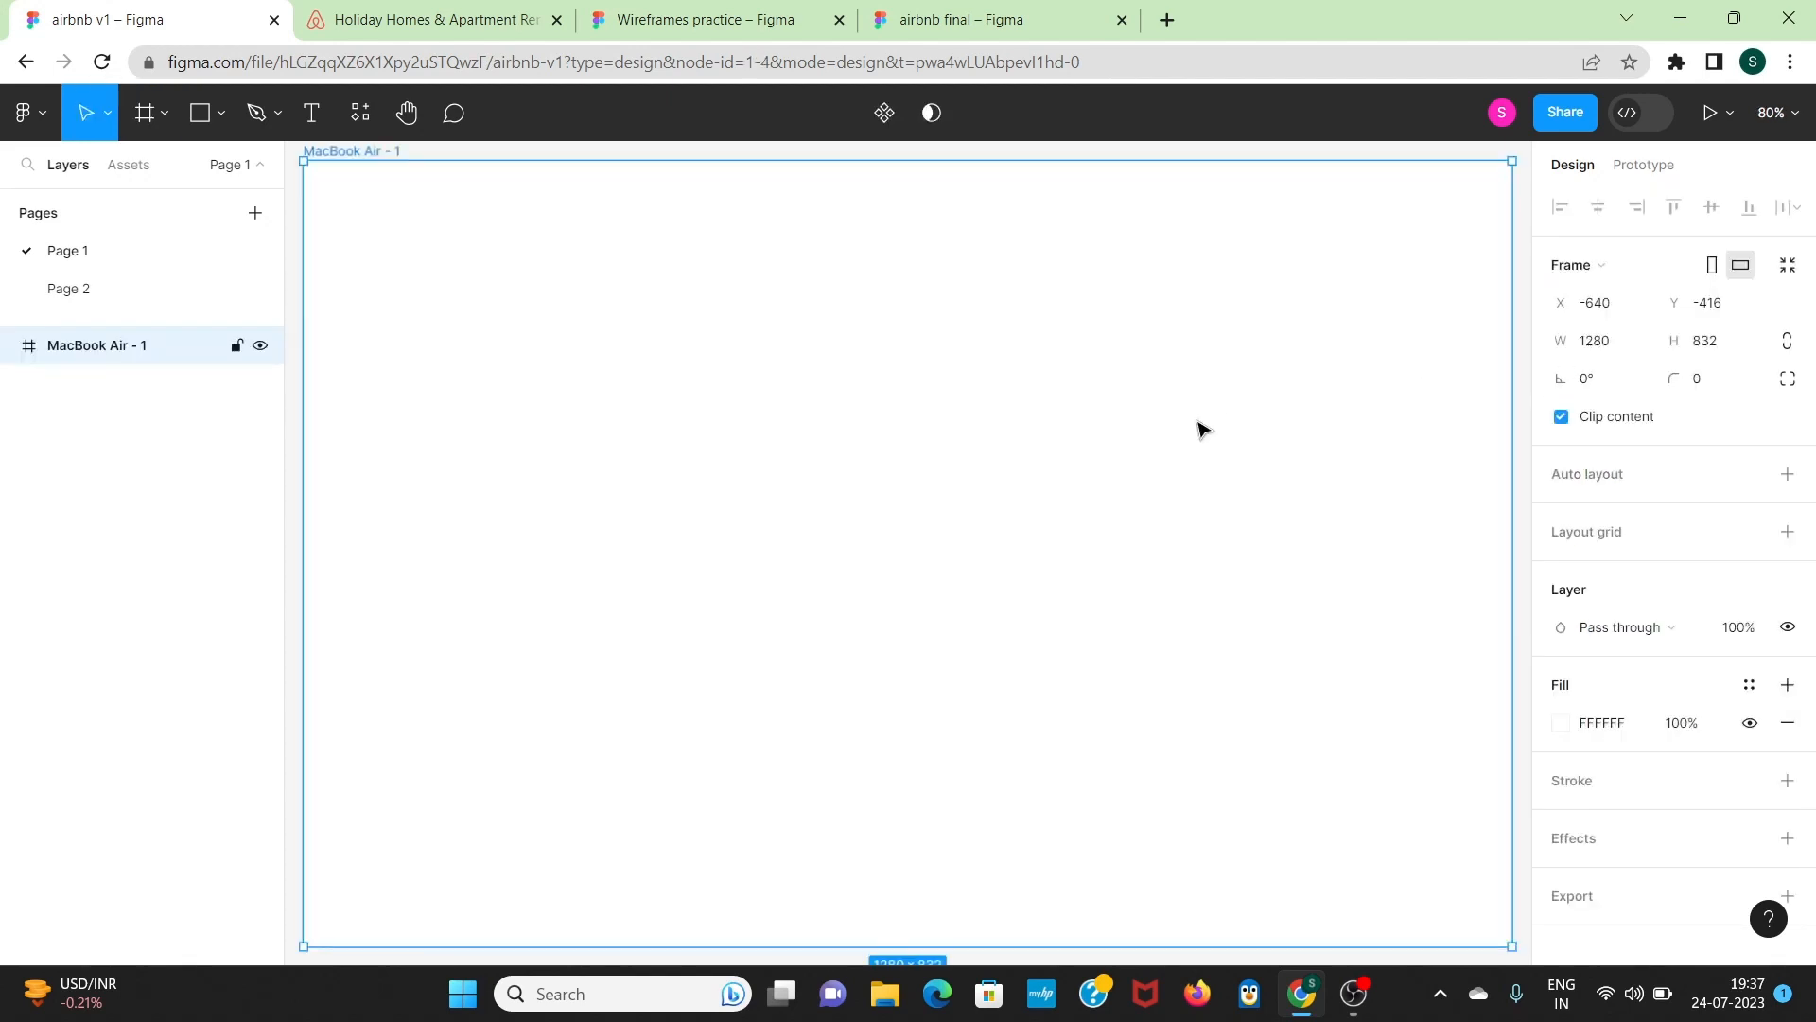
{"action": "scroll", "coordinate": [1208, 410], "scroll_direction": "right", "scroll_amount": 5}
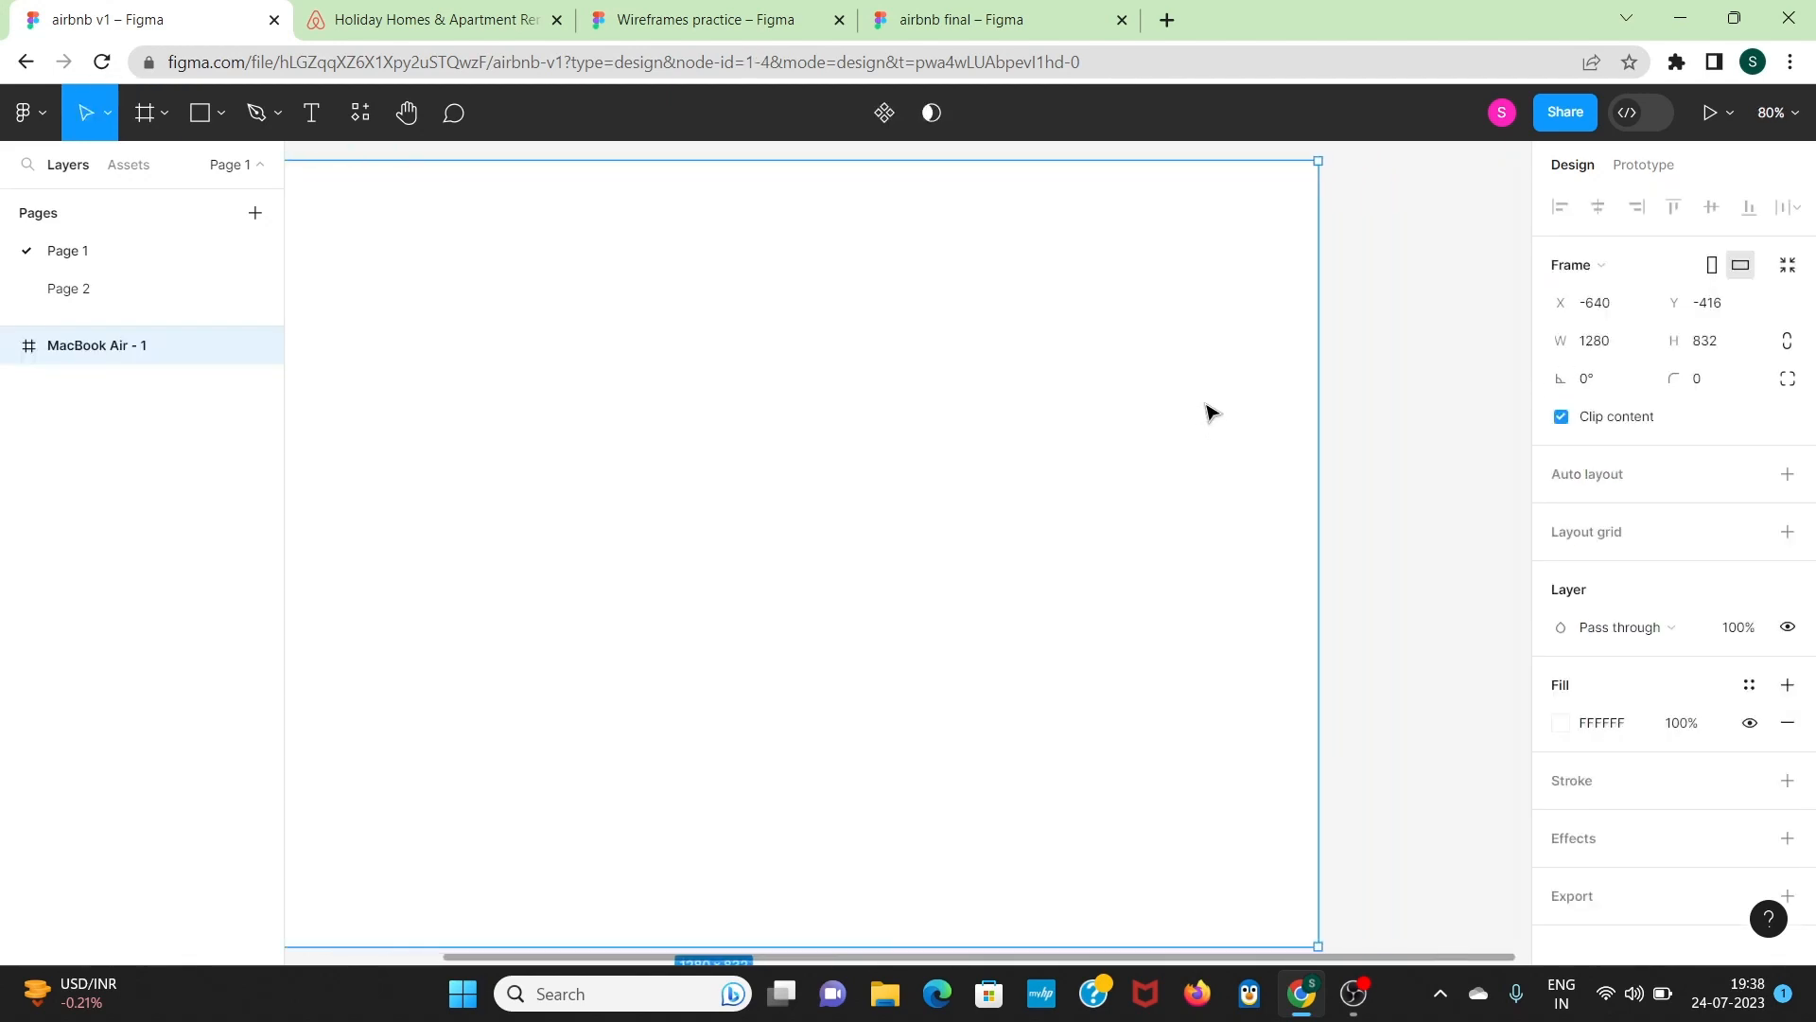
{"action": "scroll", "coordinate": [1208, 411], "scroll_direction": "left", "scroll_amount": 4}
{"action": "scroll", "coordinate": [1208, 411], "scroll_direction": "left", "scroll_amount": 3}
{"action": "scroll", "coordinate": [1208, 411], "scroll_direction": "up", "scroll_amount": 1}
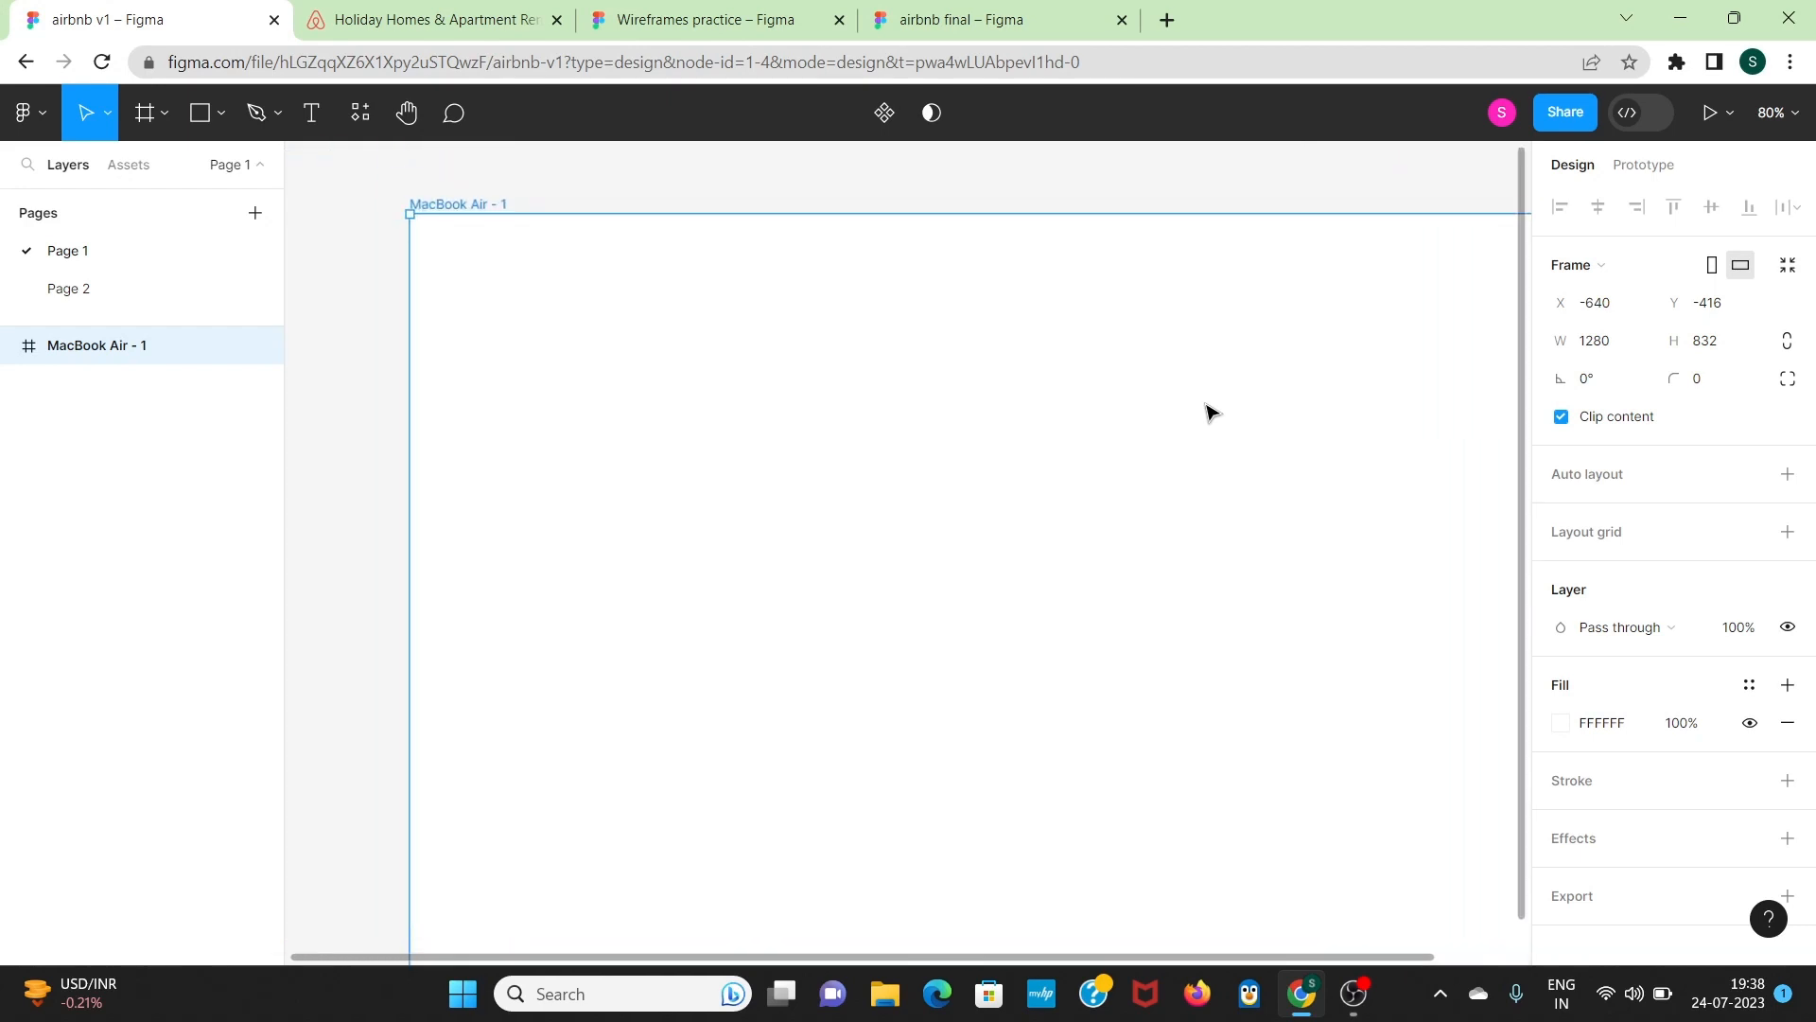
{"action": "scroll", "coordinate": [794, 302], "scroll_direction": "right", "scroll_amount": 3}
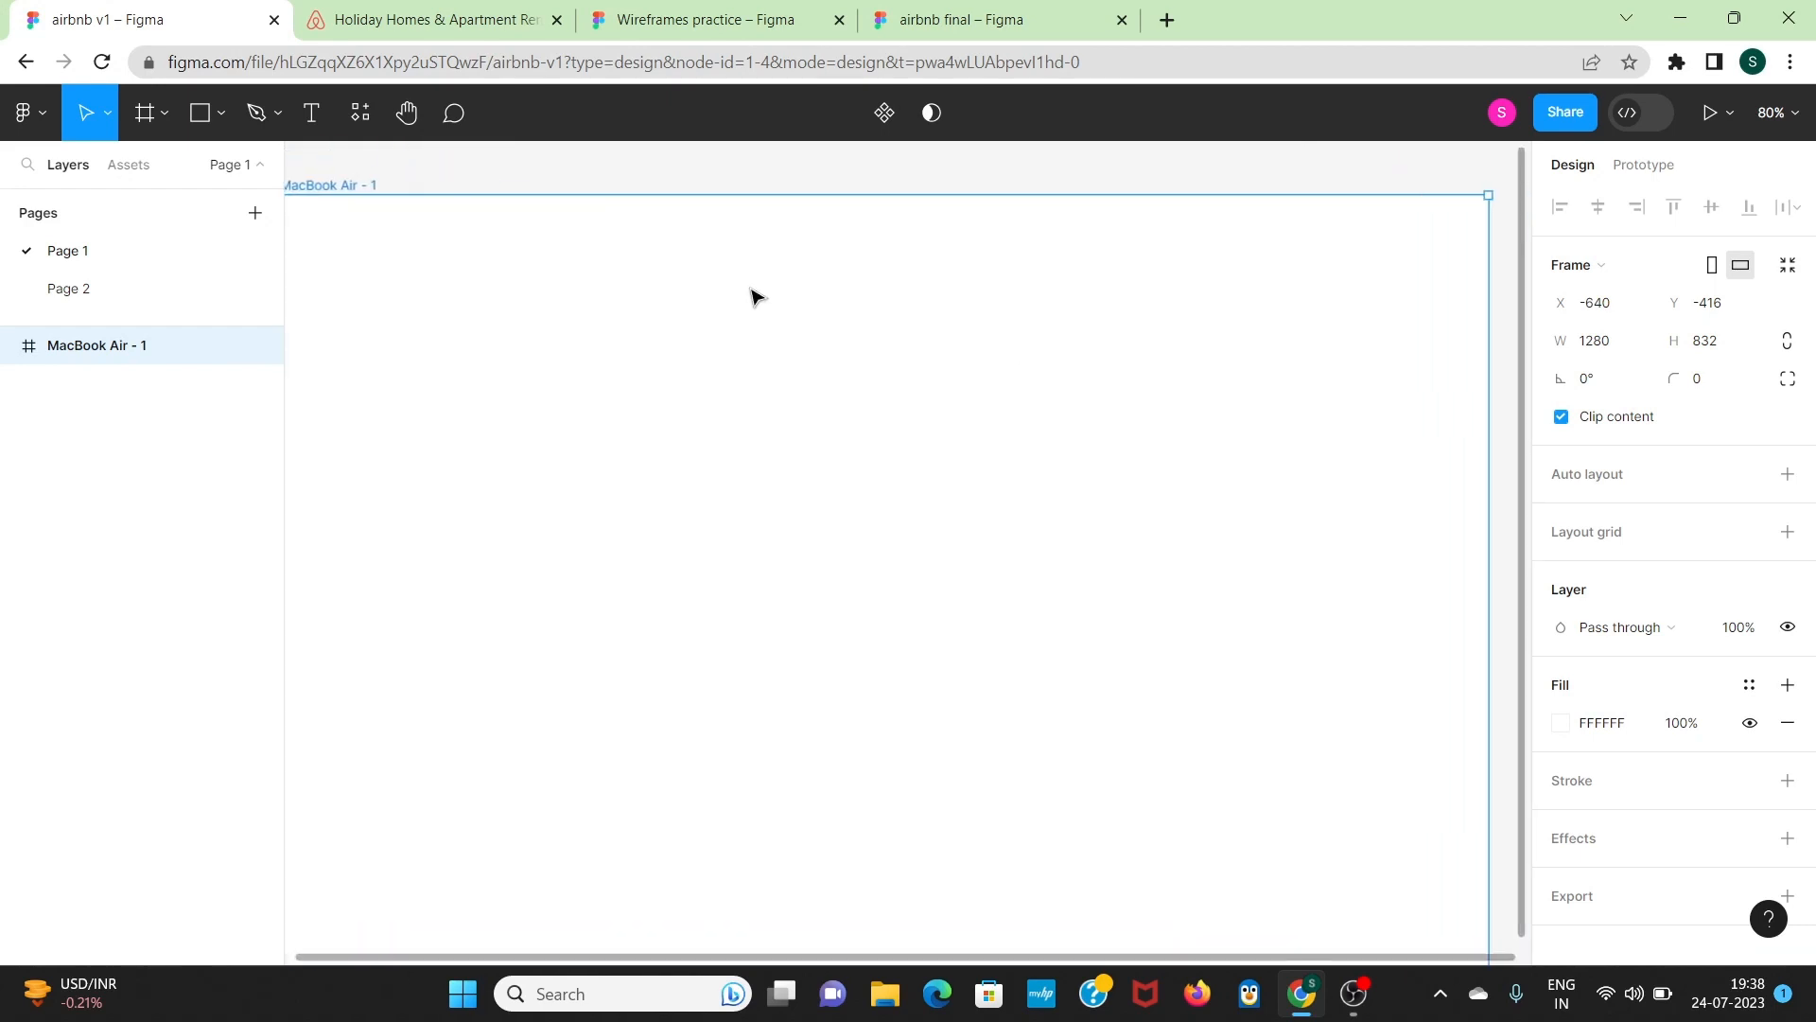
{"action": "scroll", "coordinate": [354, 200], "scroll_direction": "left", "scroll_amount": 1}
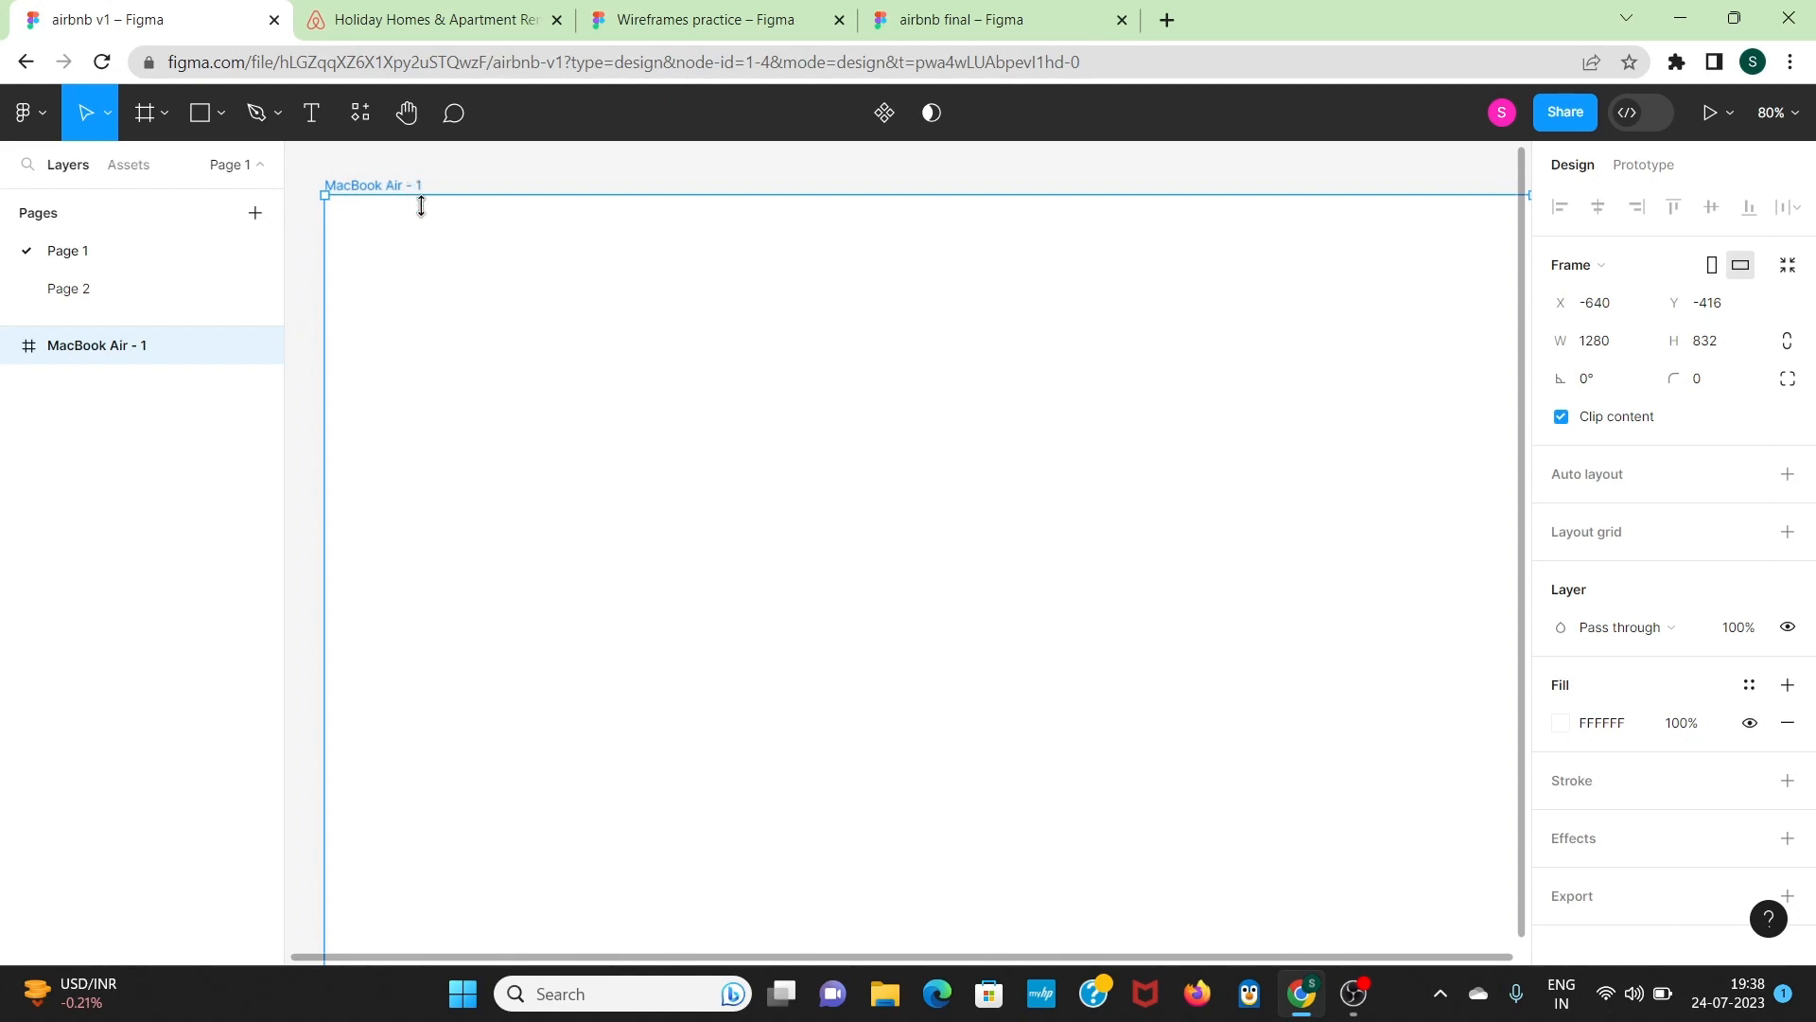
{"action": "scroll", "coordinate": [448, 259], "scroll_direction": "right", "scroll_amount": 1}
{"action": "scroll", "coordinate": [449, 265], "scroll_direction": "left", "scroll_amount": 1}
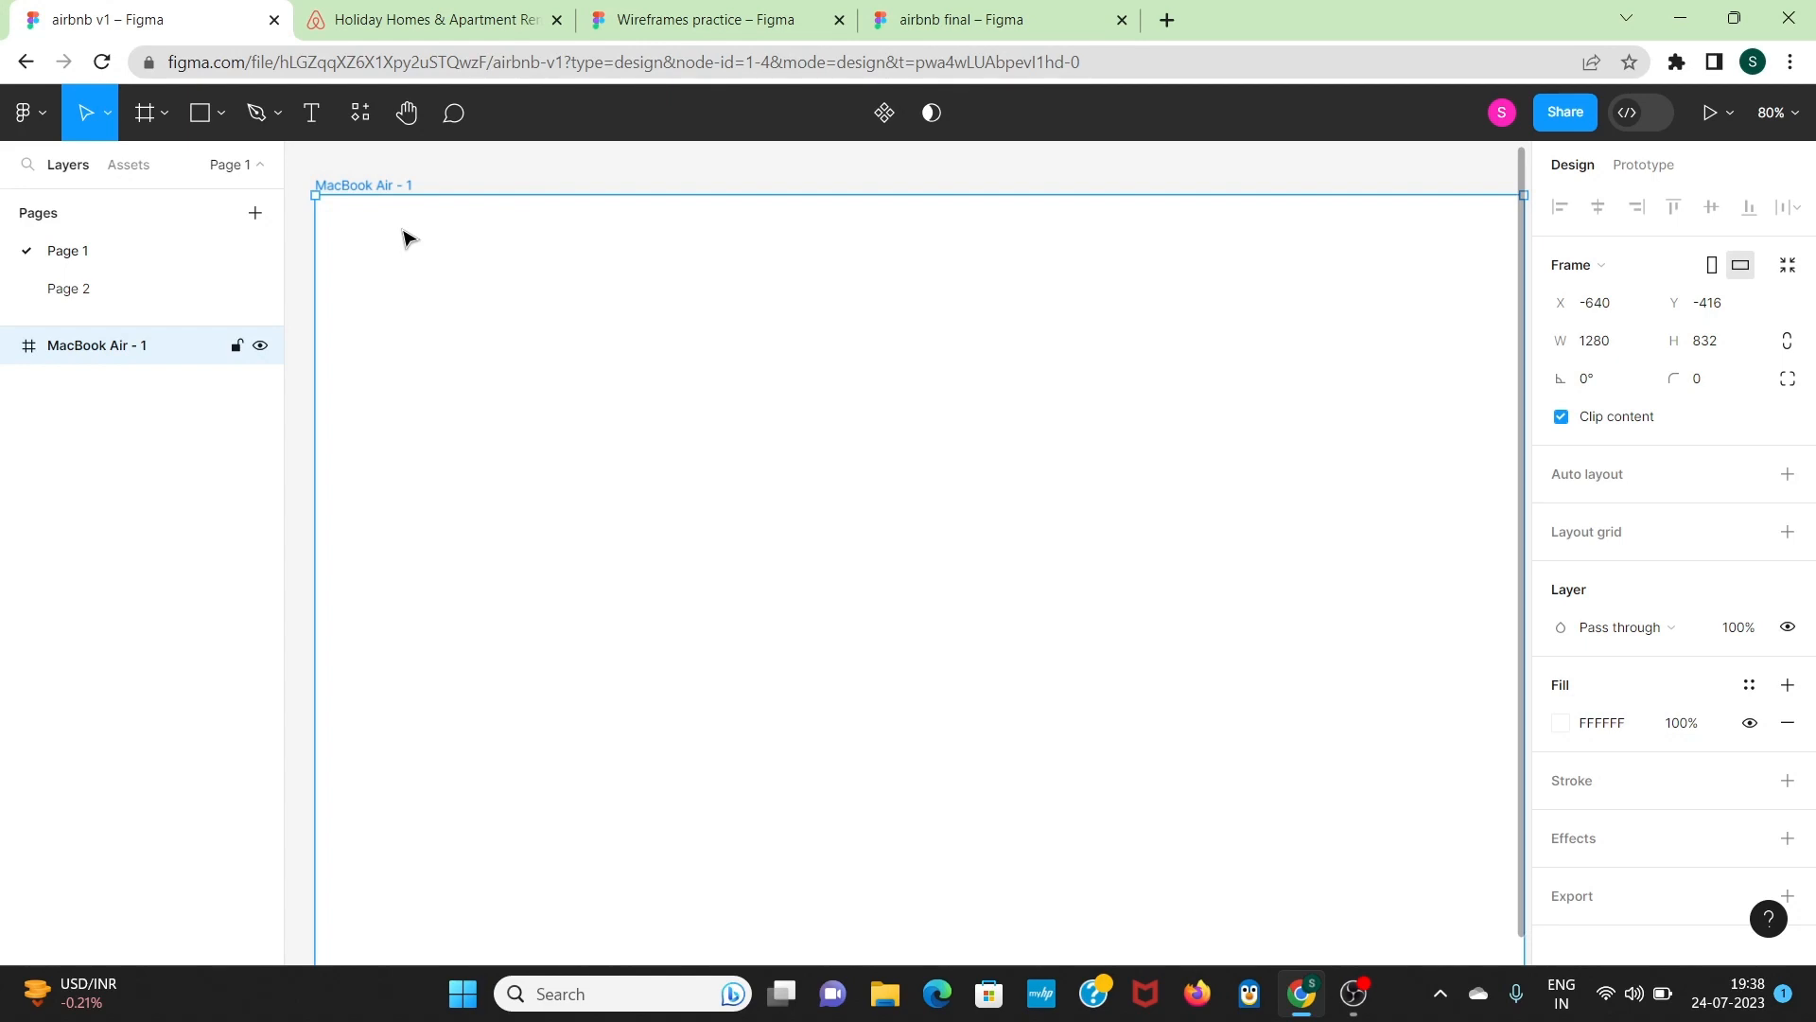
Step: Duplicate the MacBook Air frame so a second one sits beside it
{"action": "key", "text": "ctrl+d"}
{"action": "scroll", "coordinate": [406, 237], "scroll_direction": "left", "scroll_amount": 5}
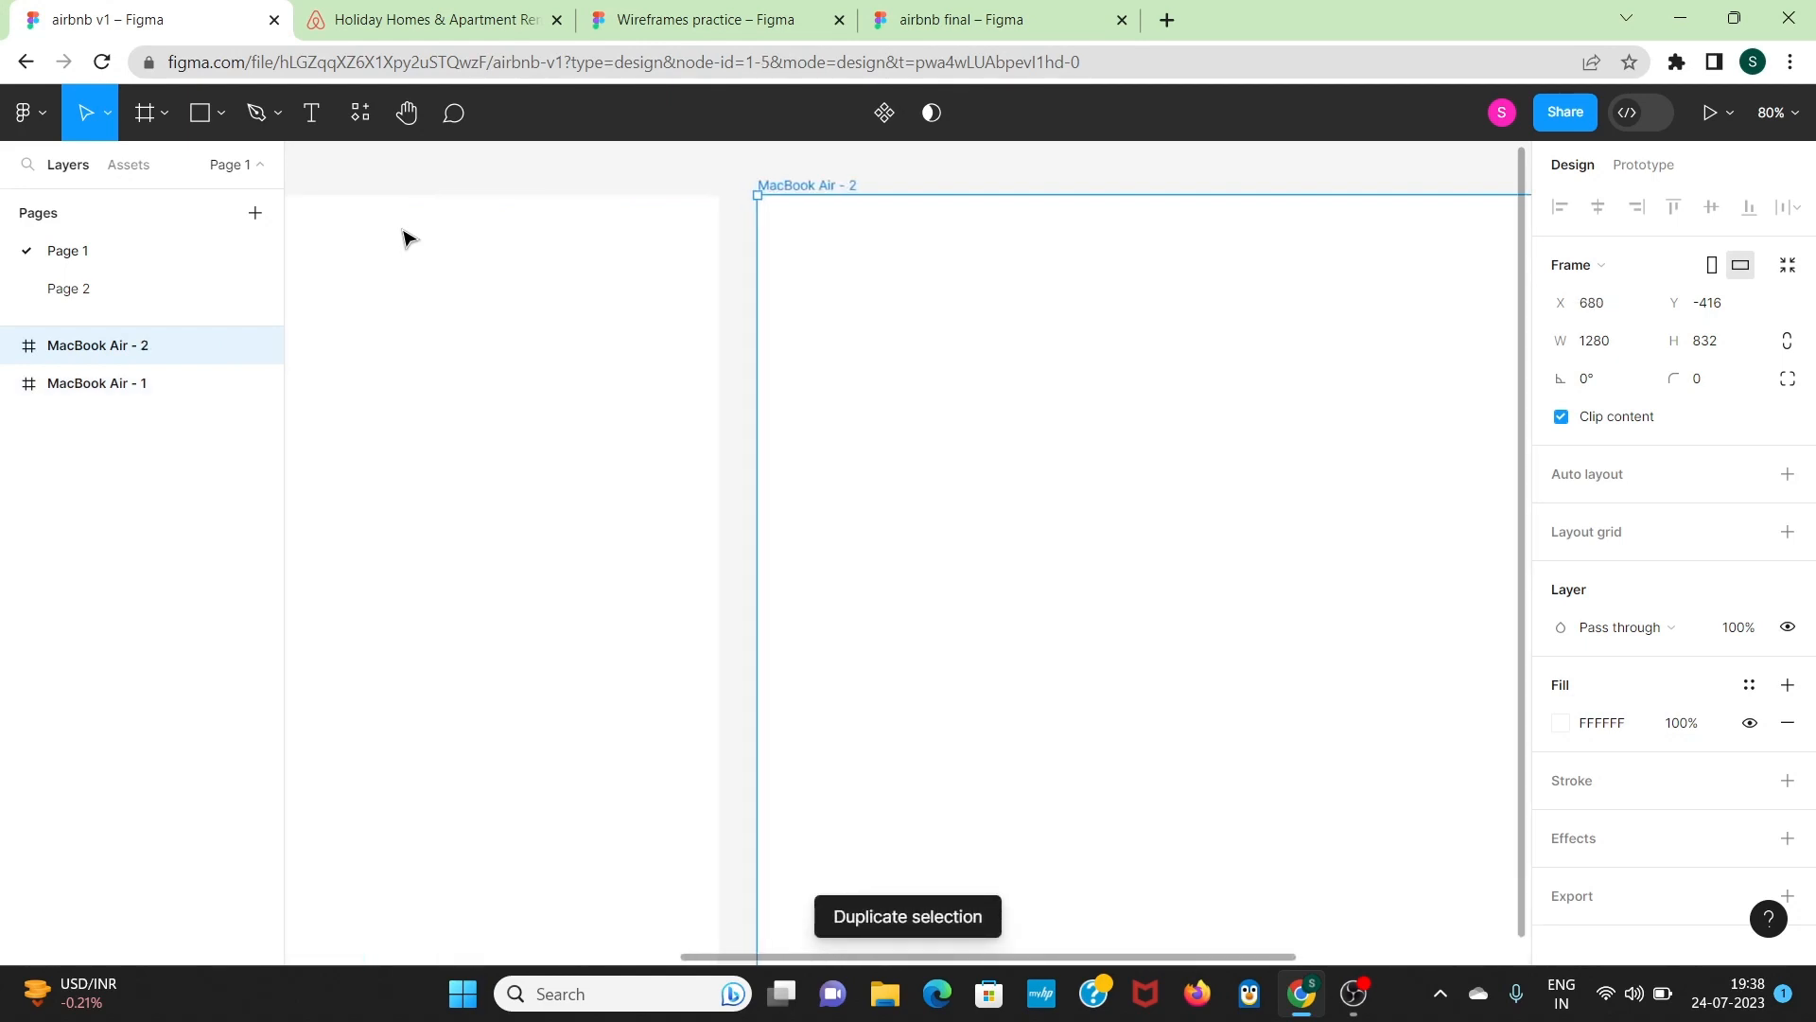
{"action": "scroll", "coordinate": [406, 236], "scroll_direction": "down", "scroll_amount": 3}
{"action": "scroll", "coordinate": [407, 236], "scroll_direction": "left", "scroll_amount": 3}
{"action": "scroll", "coordinate": [407, 236], "scroll_direction": "left", "scroll_amount": 3}
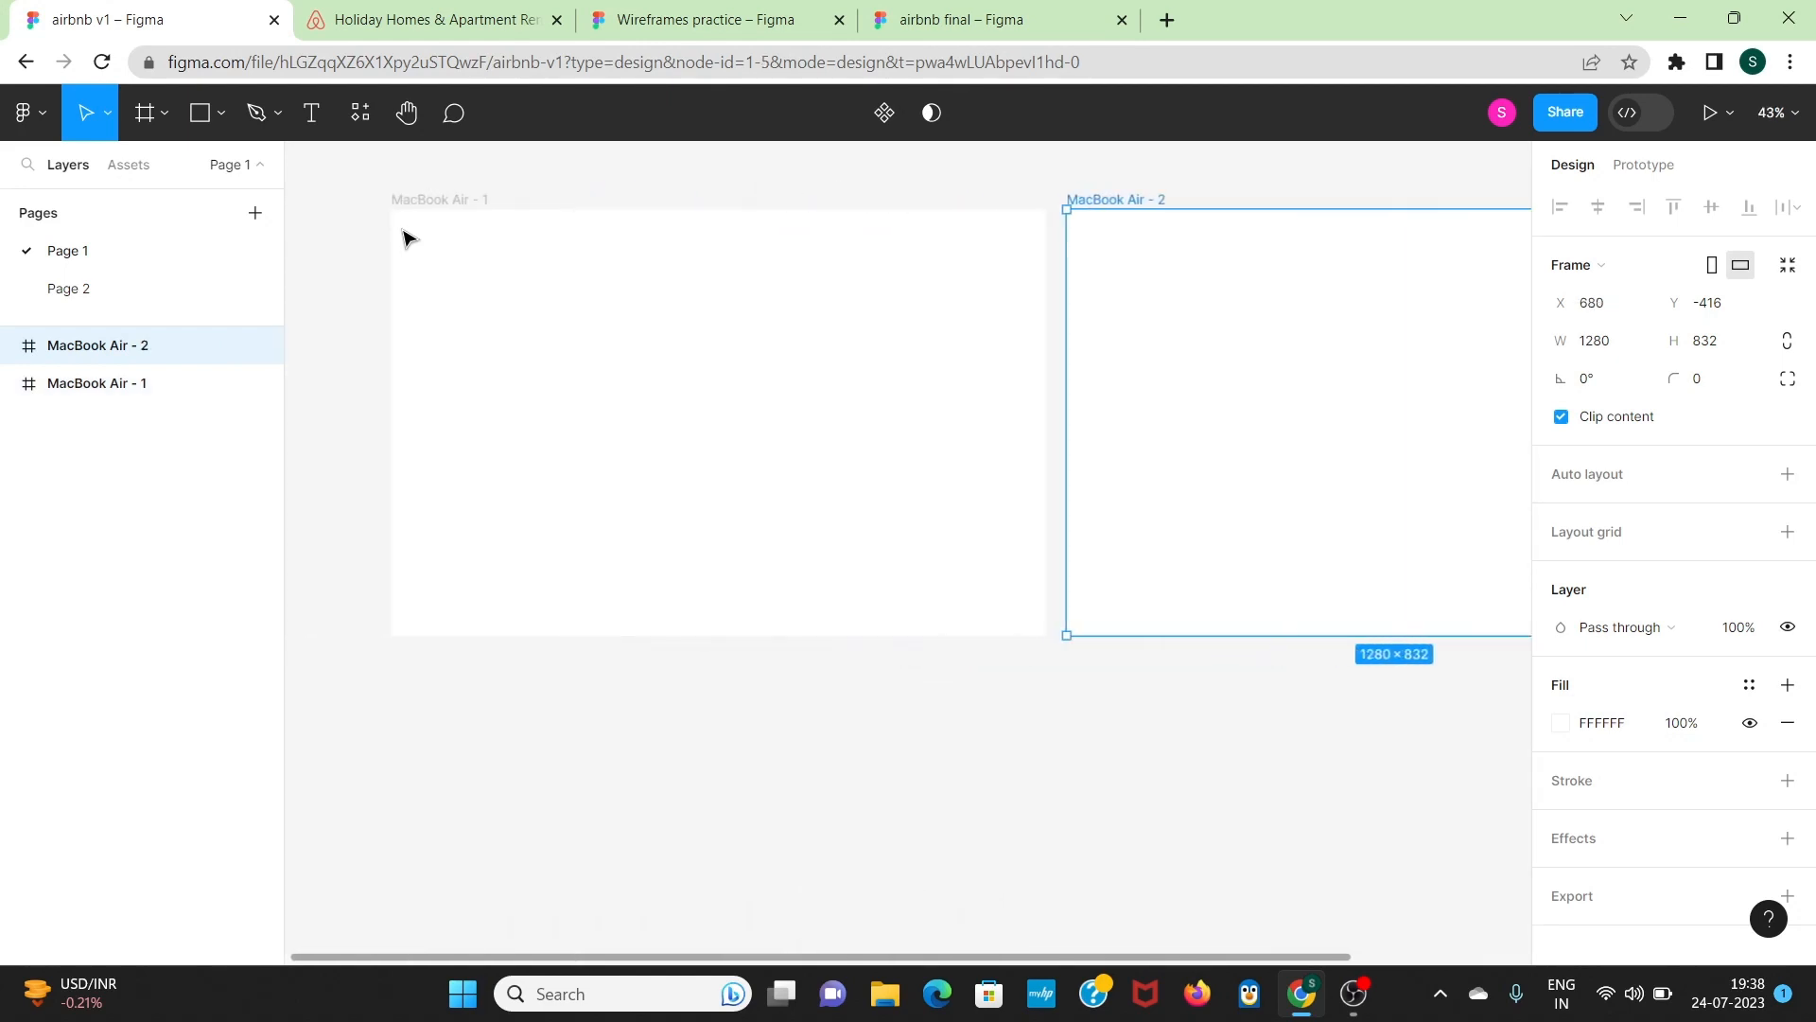
{"action": "scroll", "coordinate": [407, 236], "scroll_direction": "up", "scroll_amount": 2}
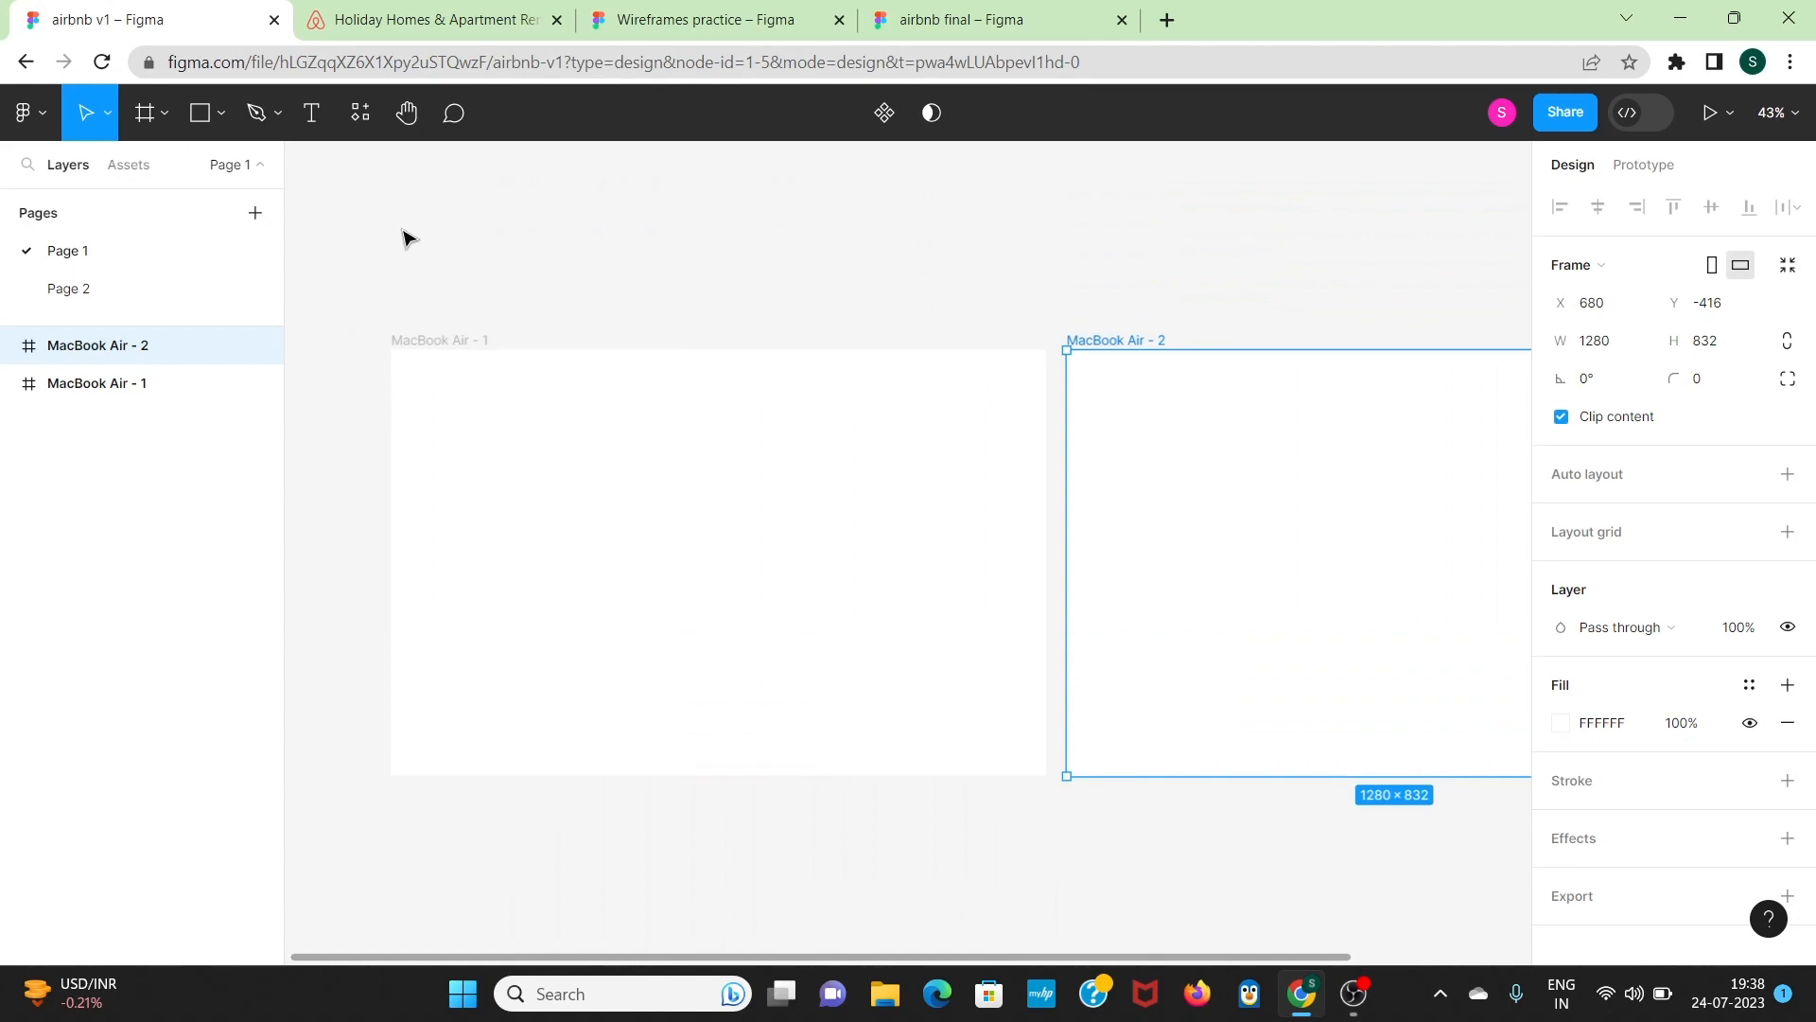
Step: Rename the original MacBook Air frame as "homepage"
{"action": "double_click", "coordinate": [441, 342]}
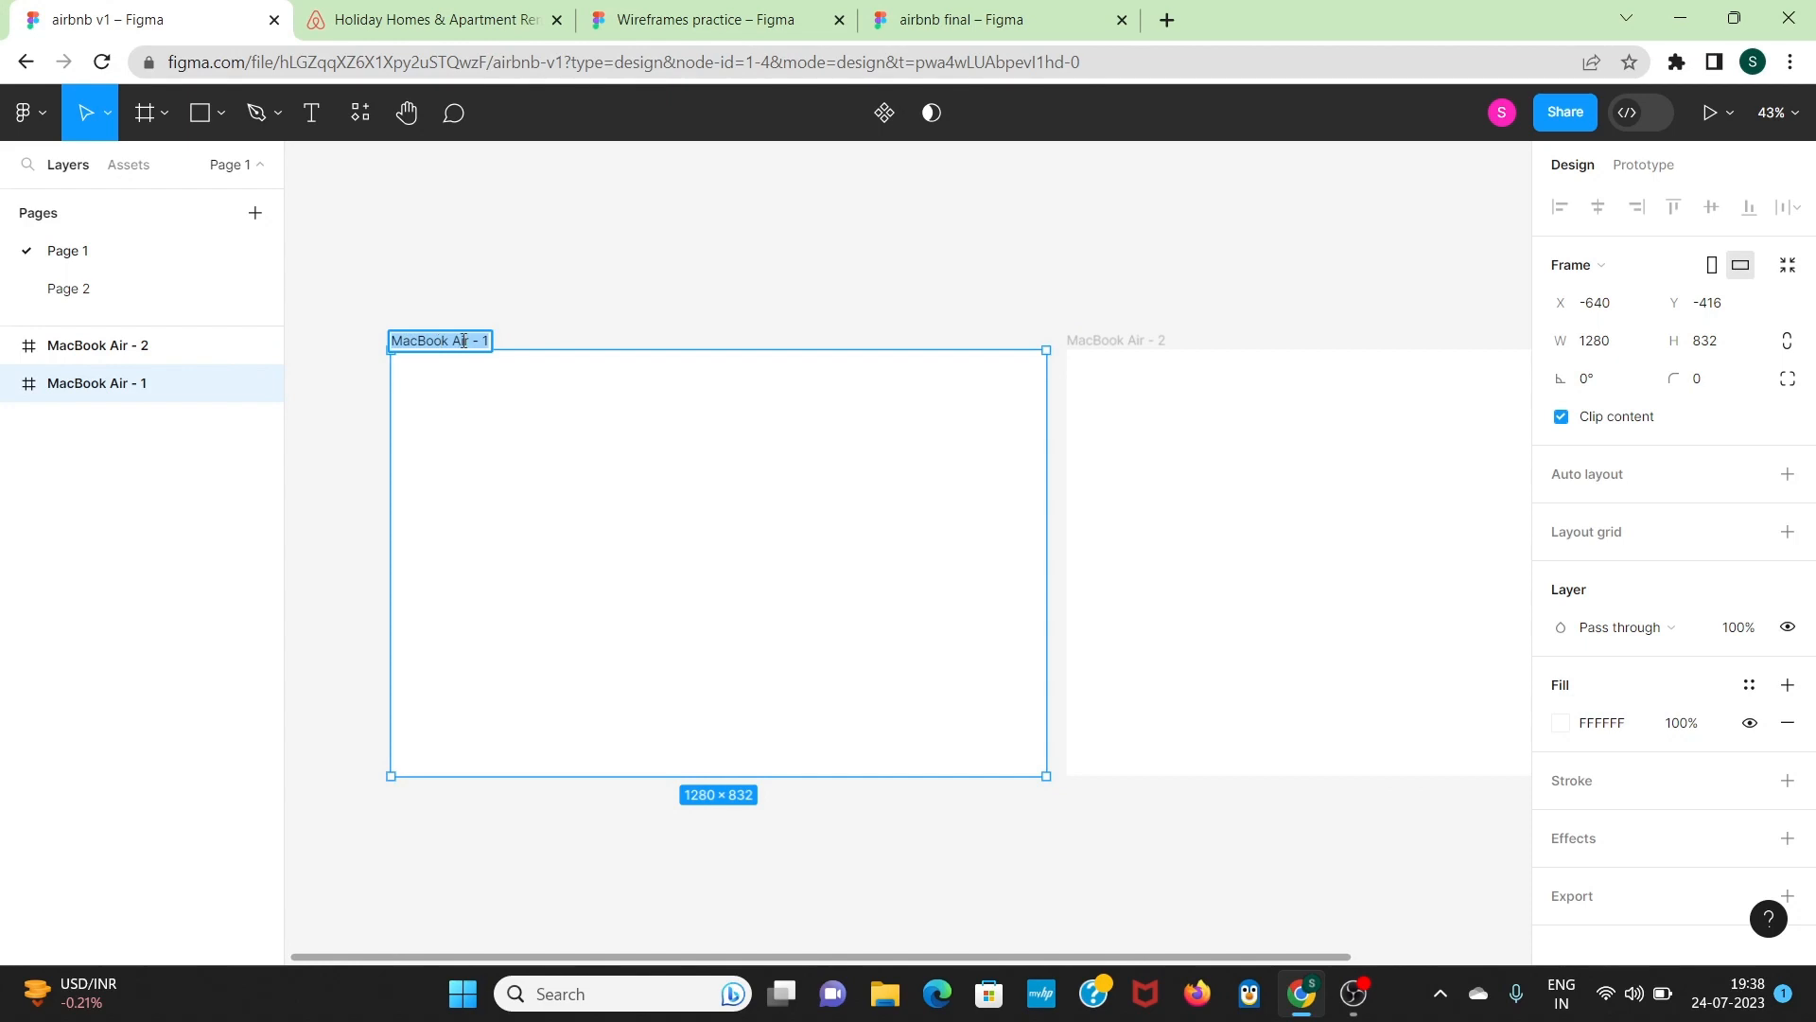
{"action": "key", "text": "BackSpace"}
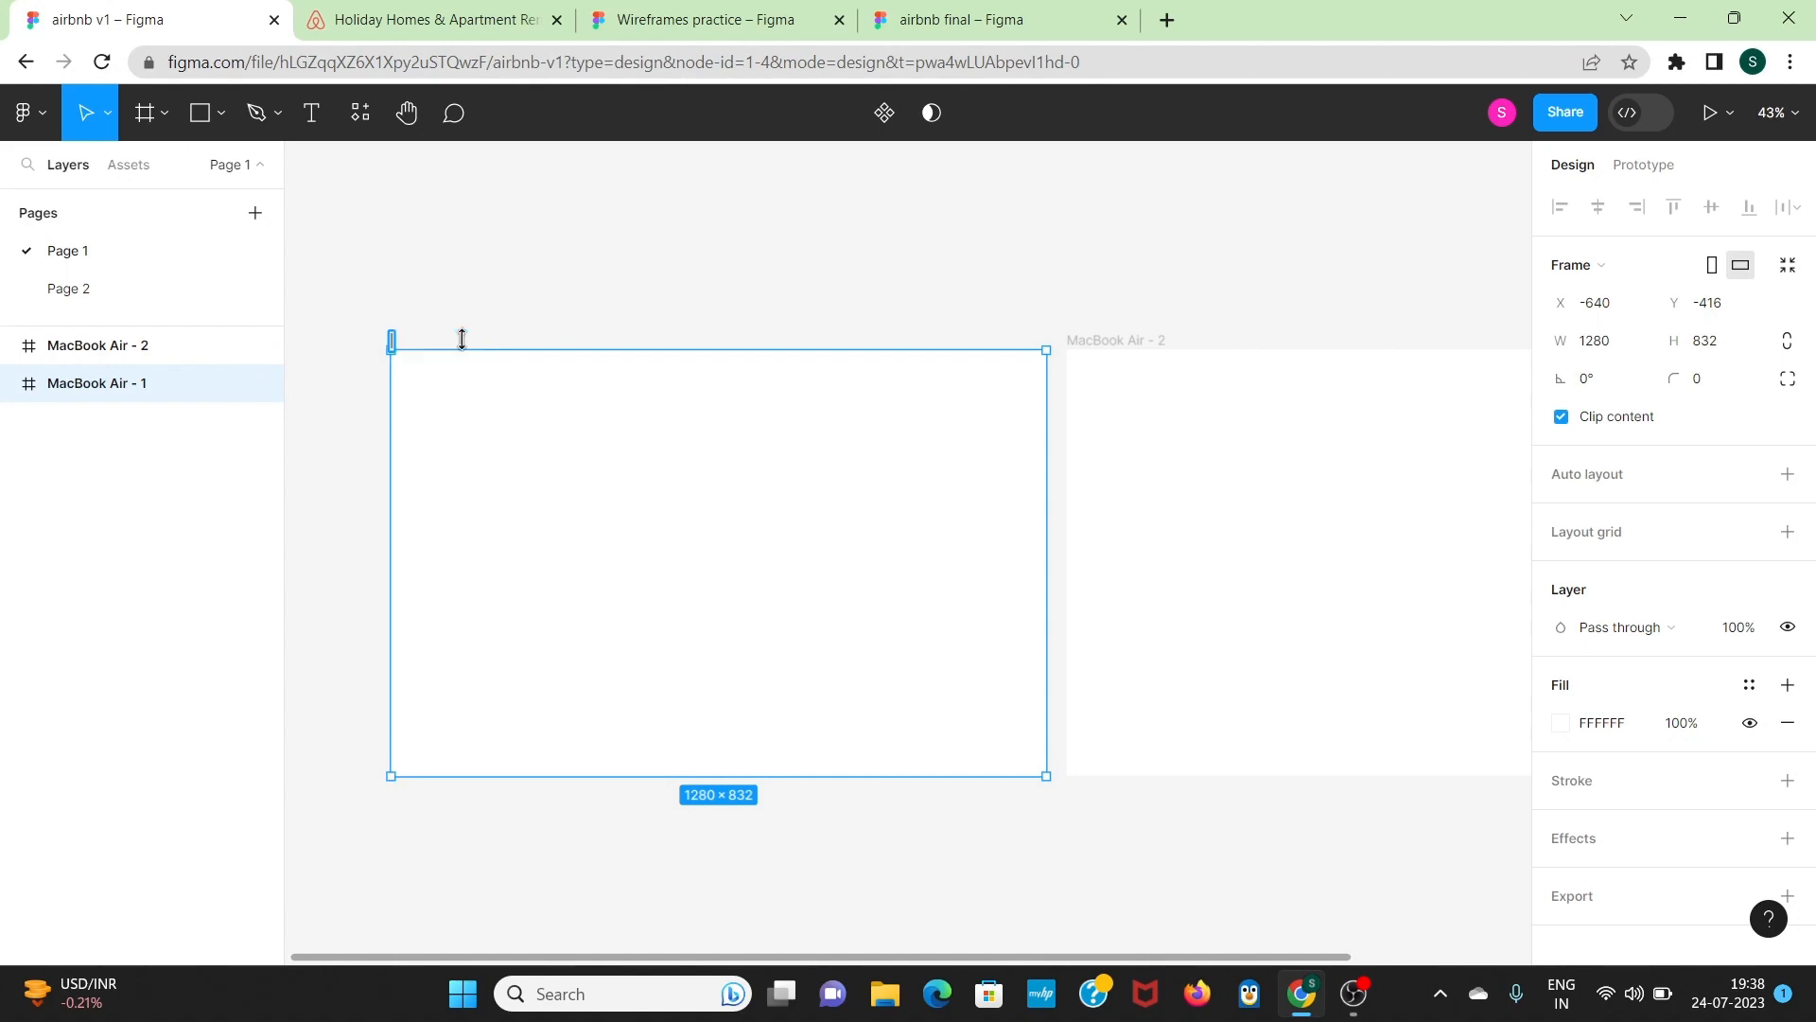
{"action": "type", "text": "homepage"}
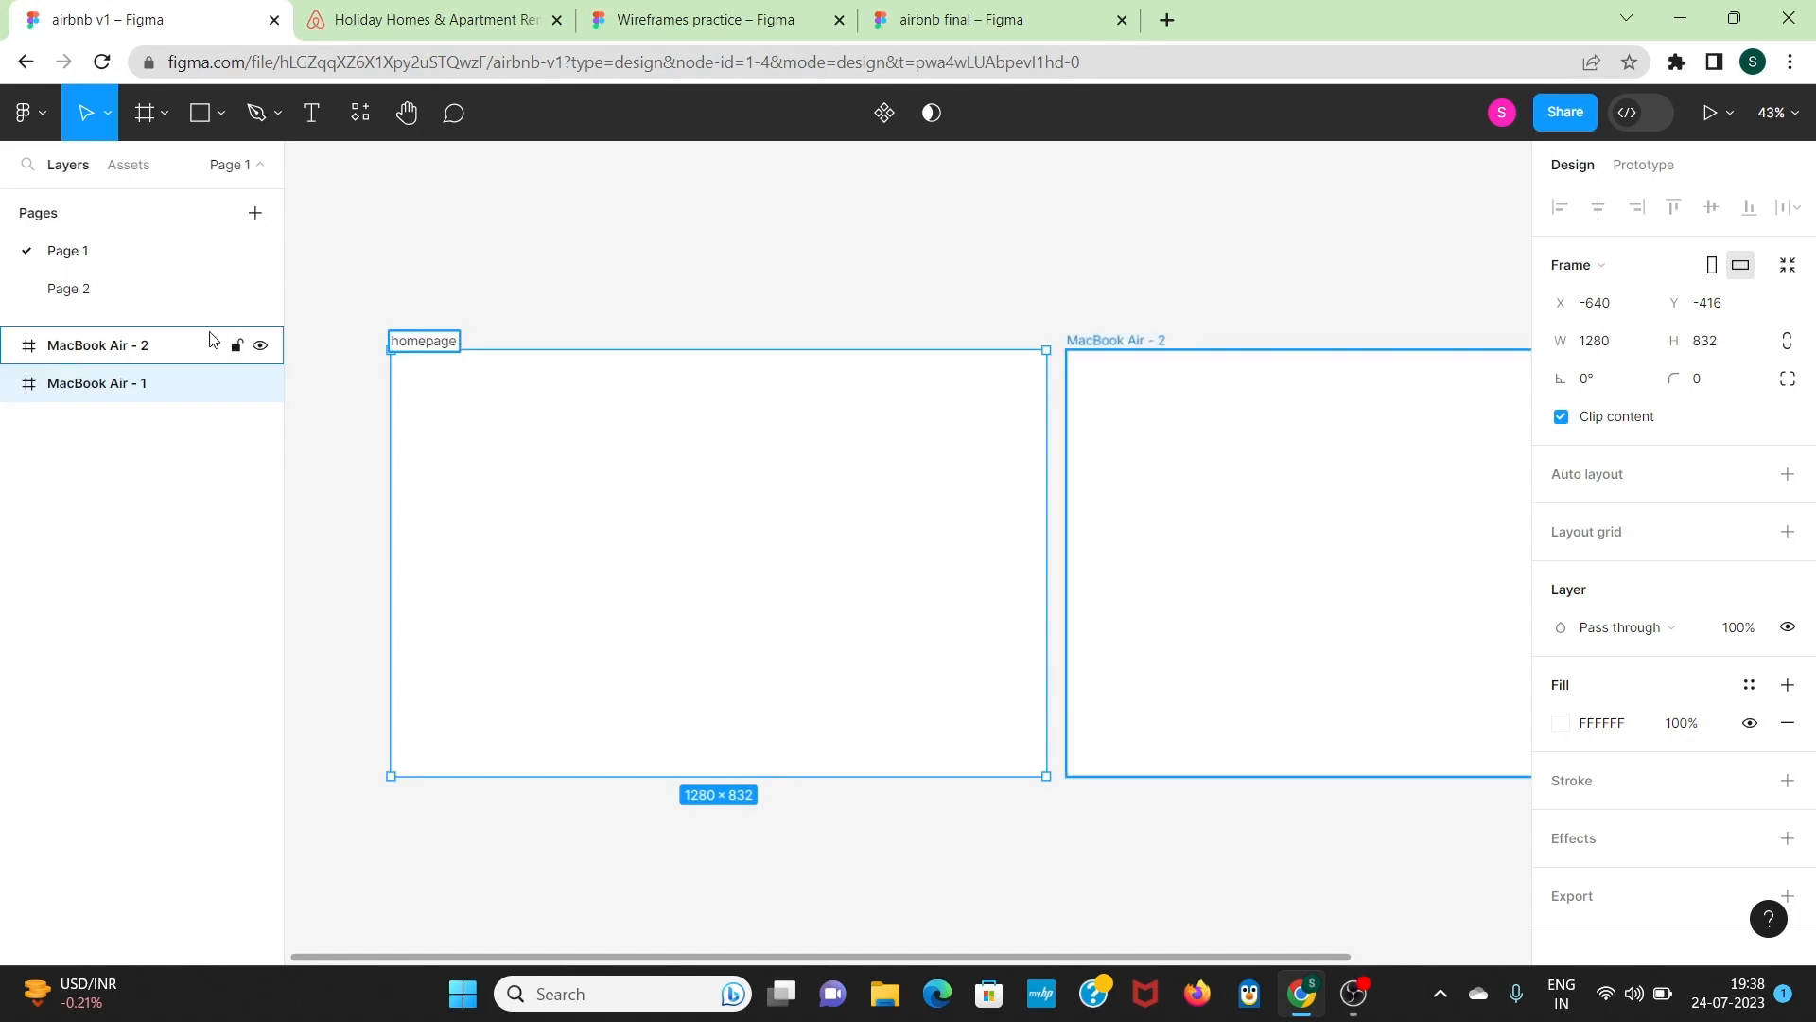
Step: Rename the duplicated MacBook Air frame as "searchpg"
{"action": "left_click", "coordinate": [99, 352]}
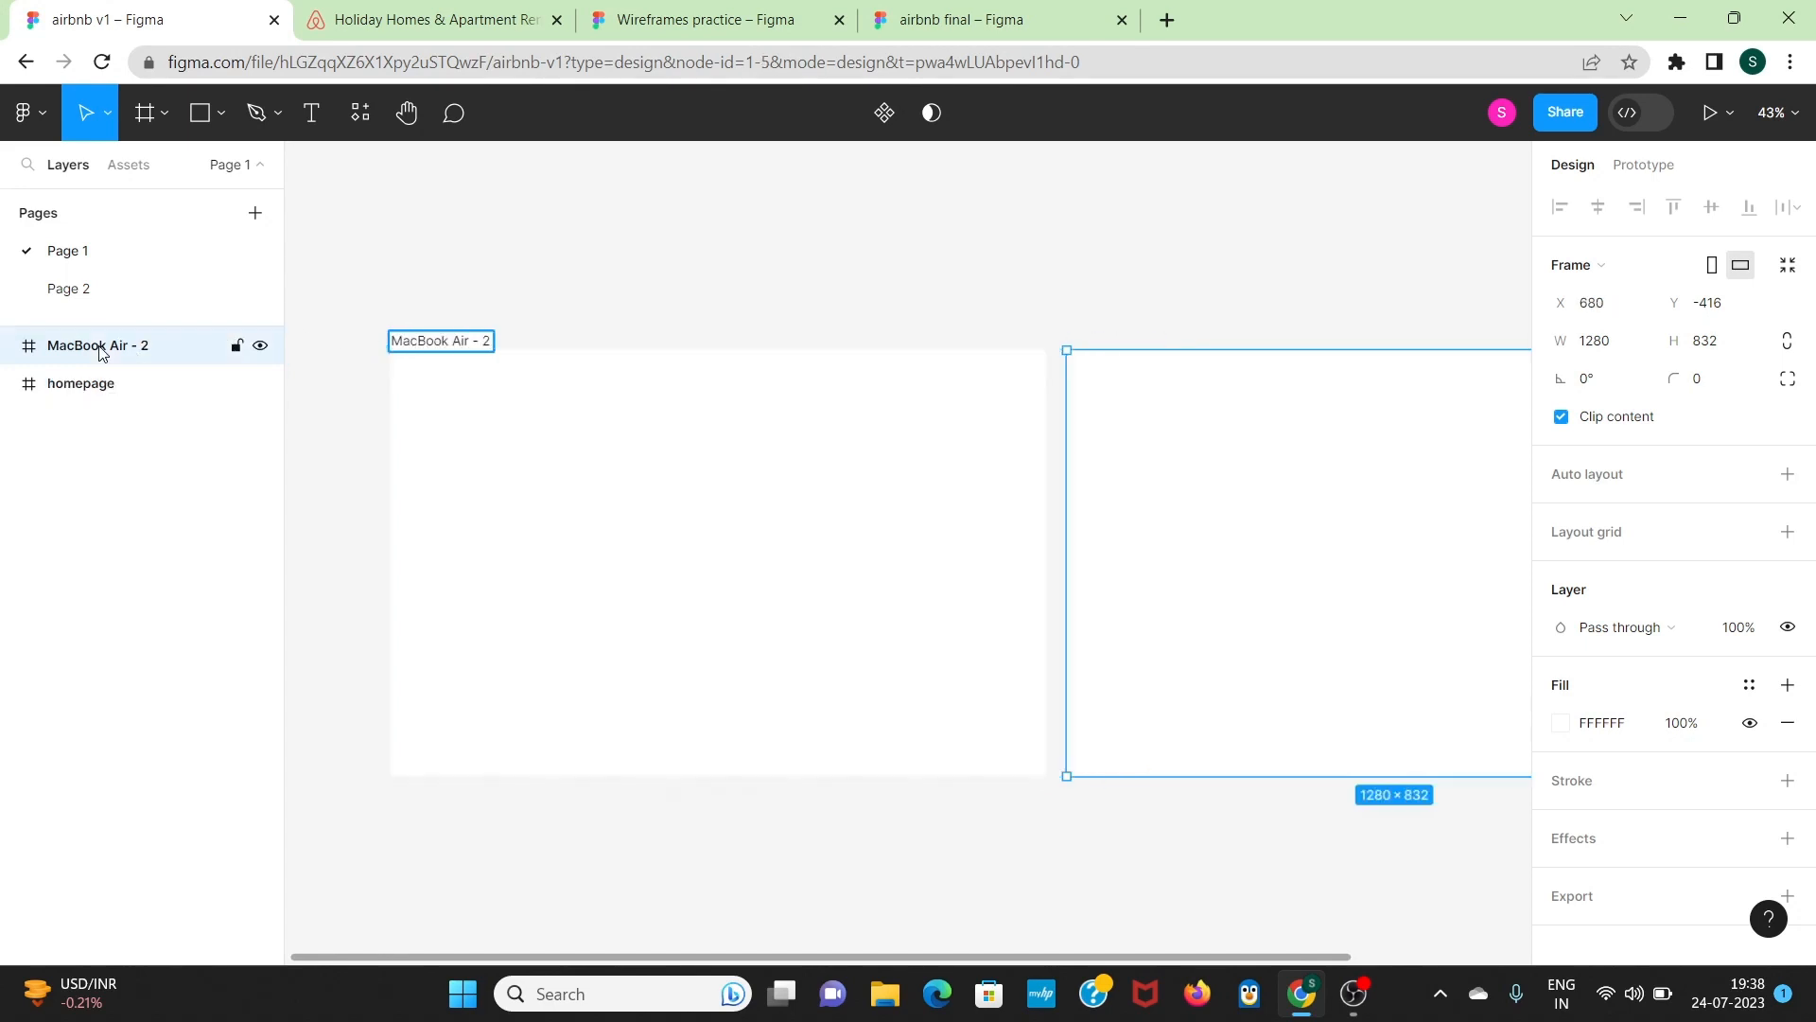
{"action": "double_click", "coordinate": [104, 352]}
{"action": "key", "text": "BackSpace"}
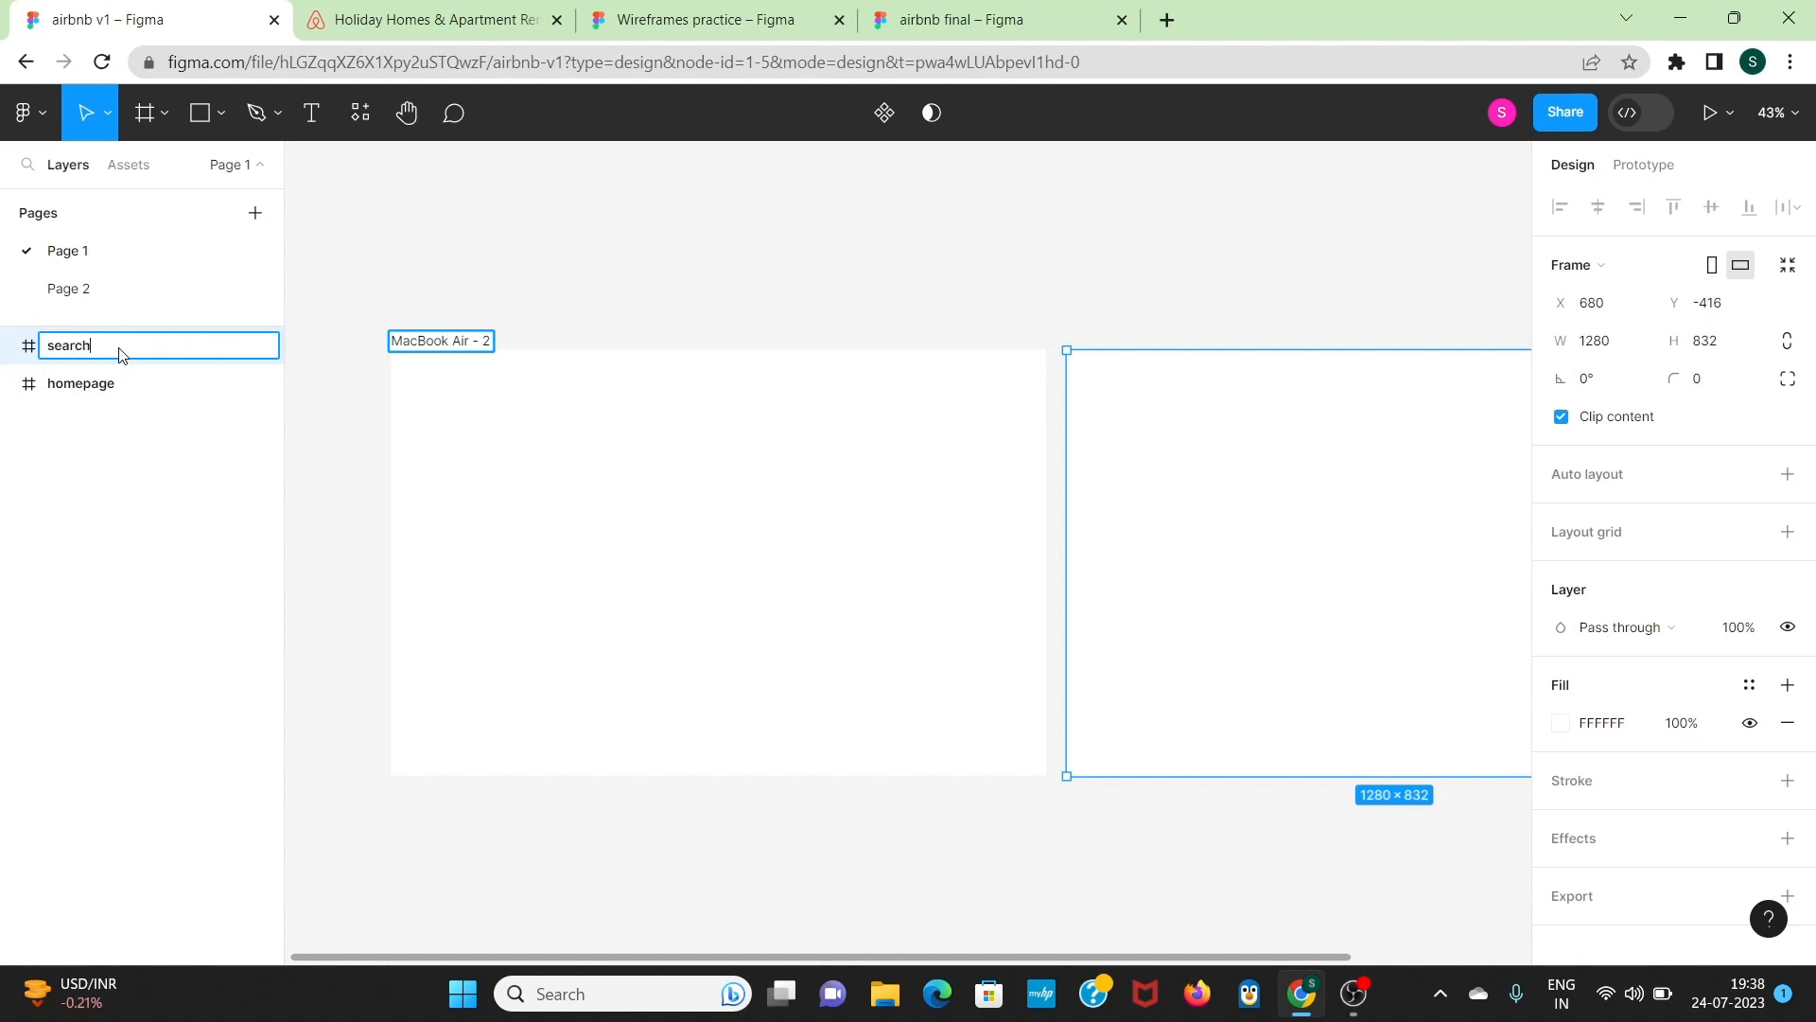
{"action": "left_click", "coordinate": [349, 285]}
{"action": "scroll", "coordinate": [349, 286], "scroll_direction": "left", "scroll_amount": 3}
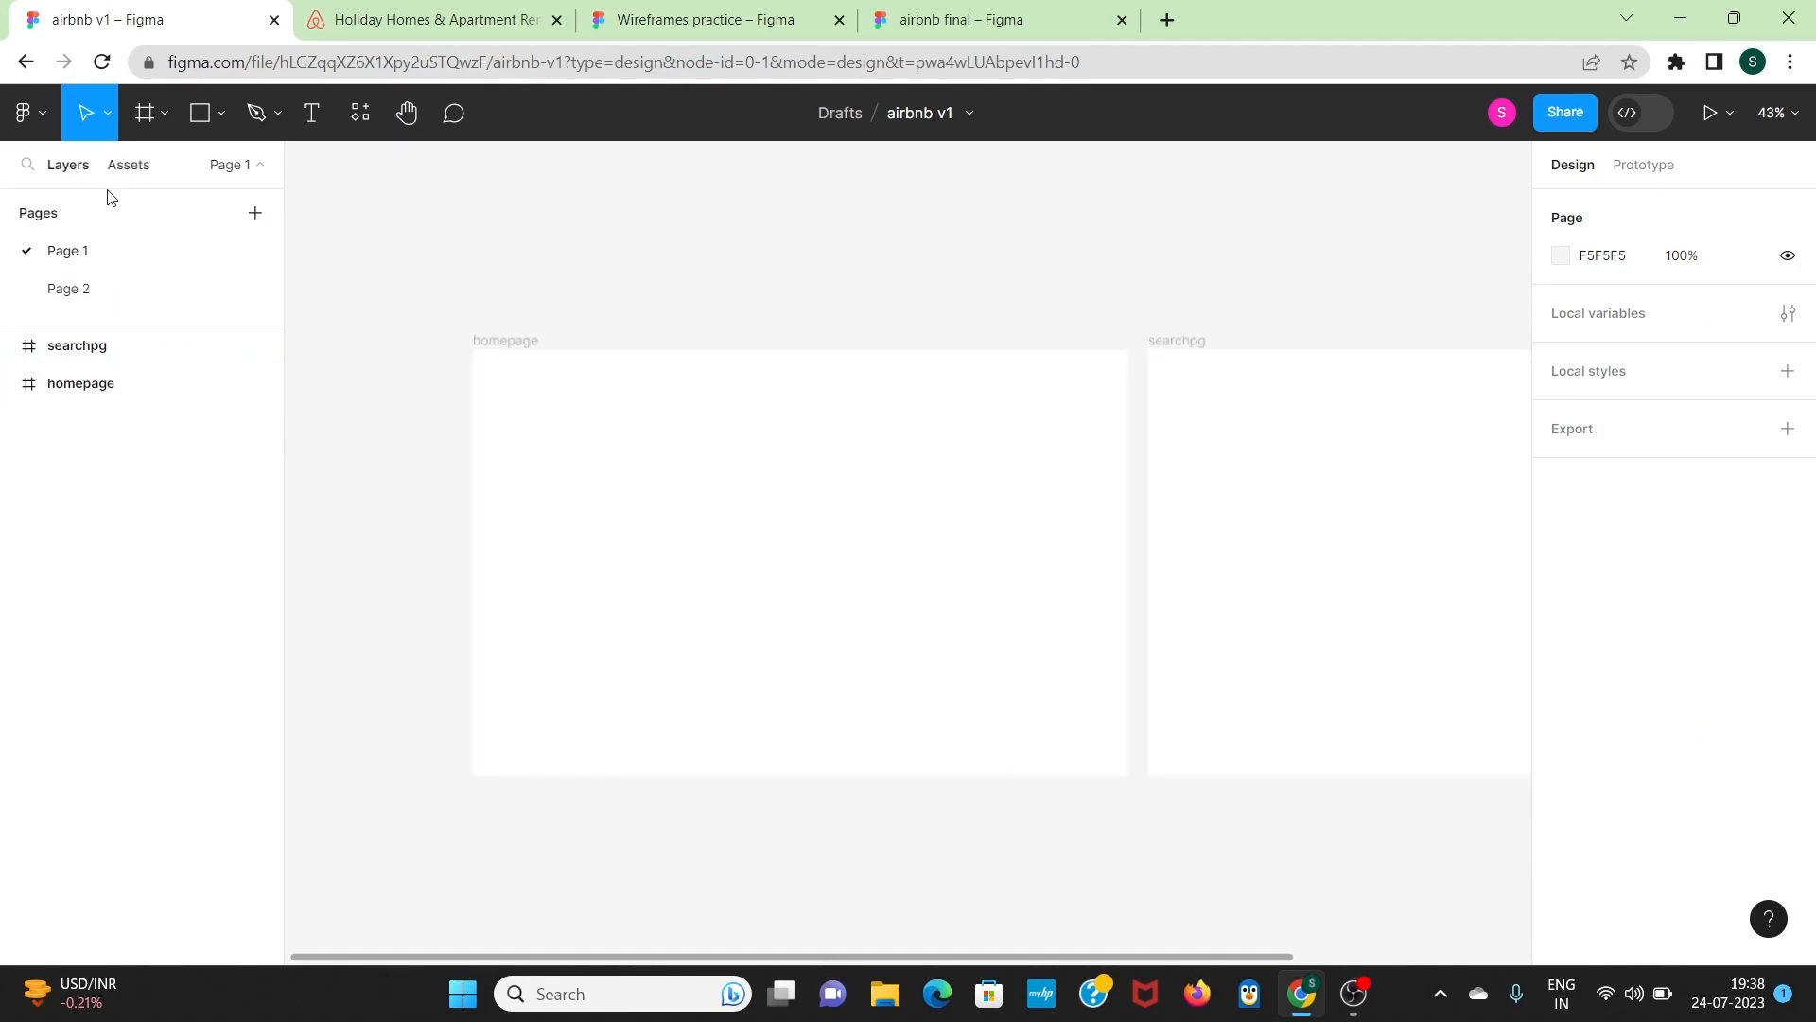
Step: Select the searchpg and homepage frames in turn and inspect the homepage frame at 100% zoom
{"action": "left_click", "coordinate": [95, 350]}
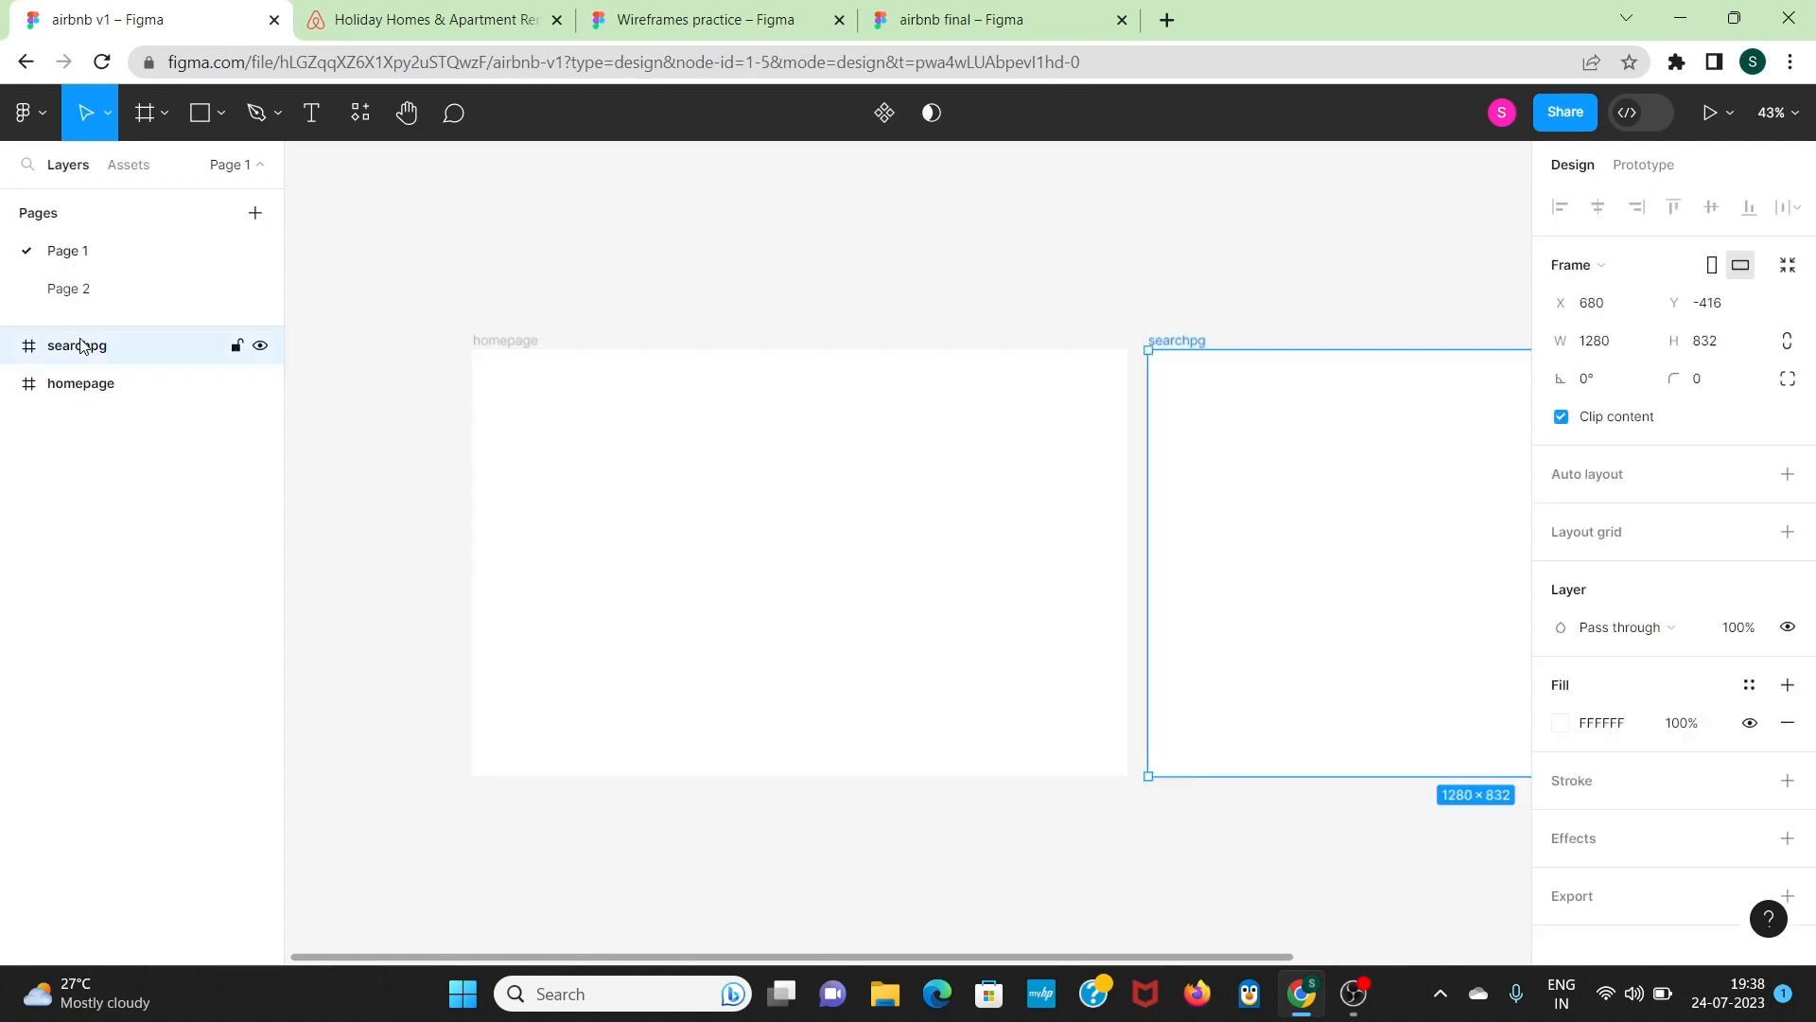
{"action": "left_click", "coordinate": [150, 387]}
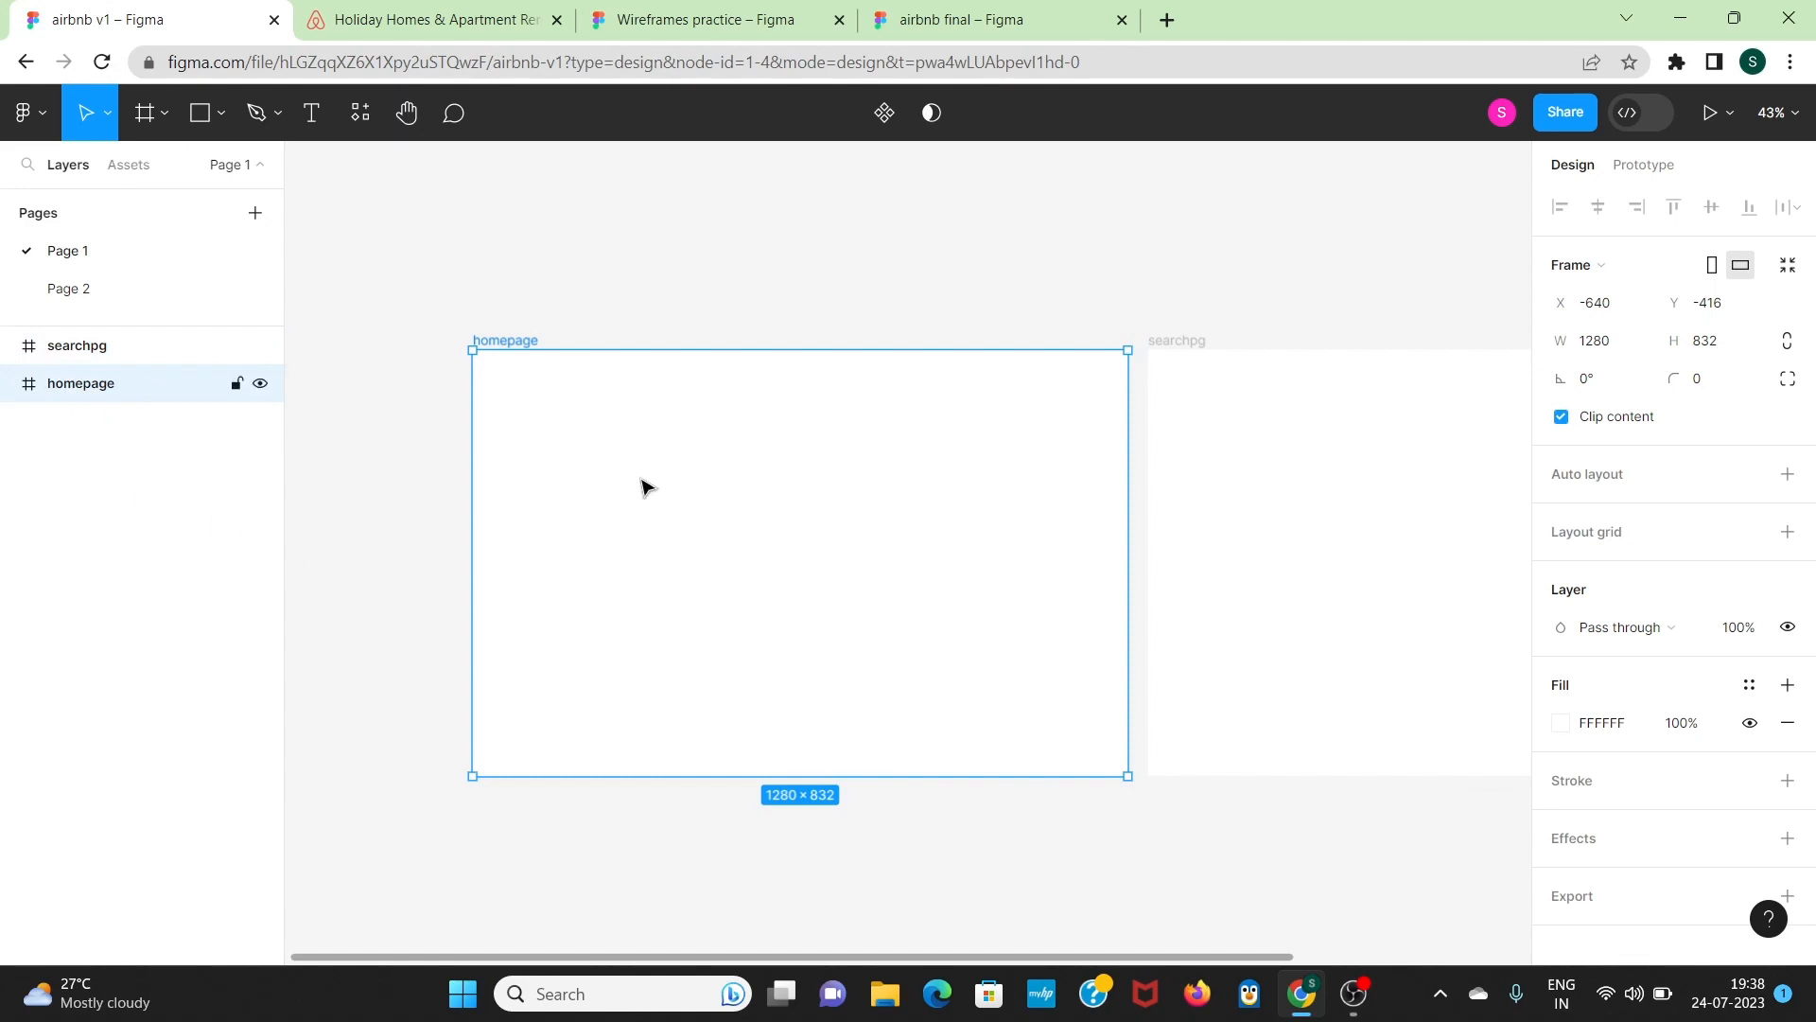
{"action": "scroll", "coordinate": [642, 484], "scroll_direction": "right", "scroll_amount": 2}
{"action": "scroll", "coordinate": [642, 484], "scroll_direction": "right", "scroll_amount": 1}
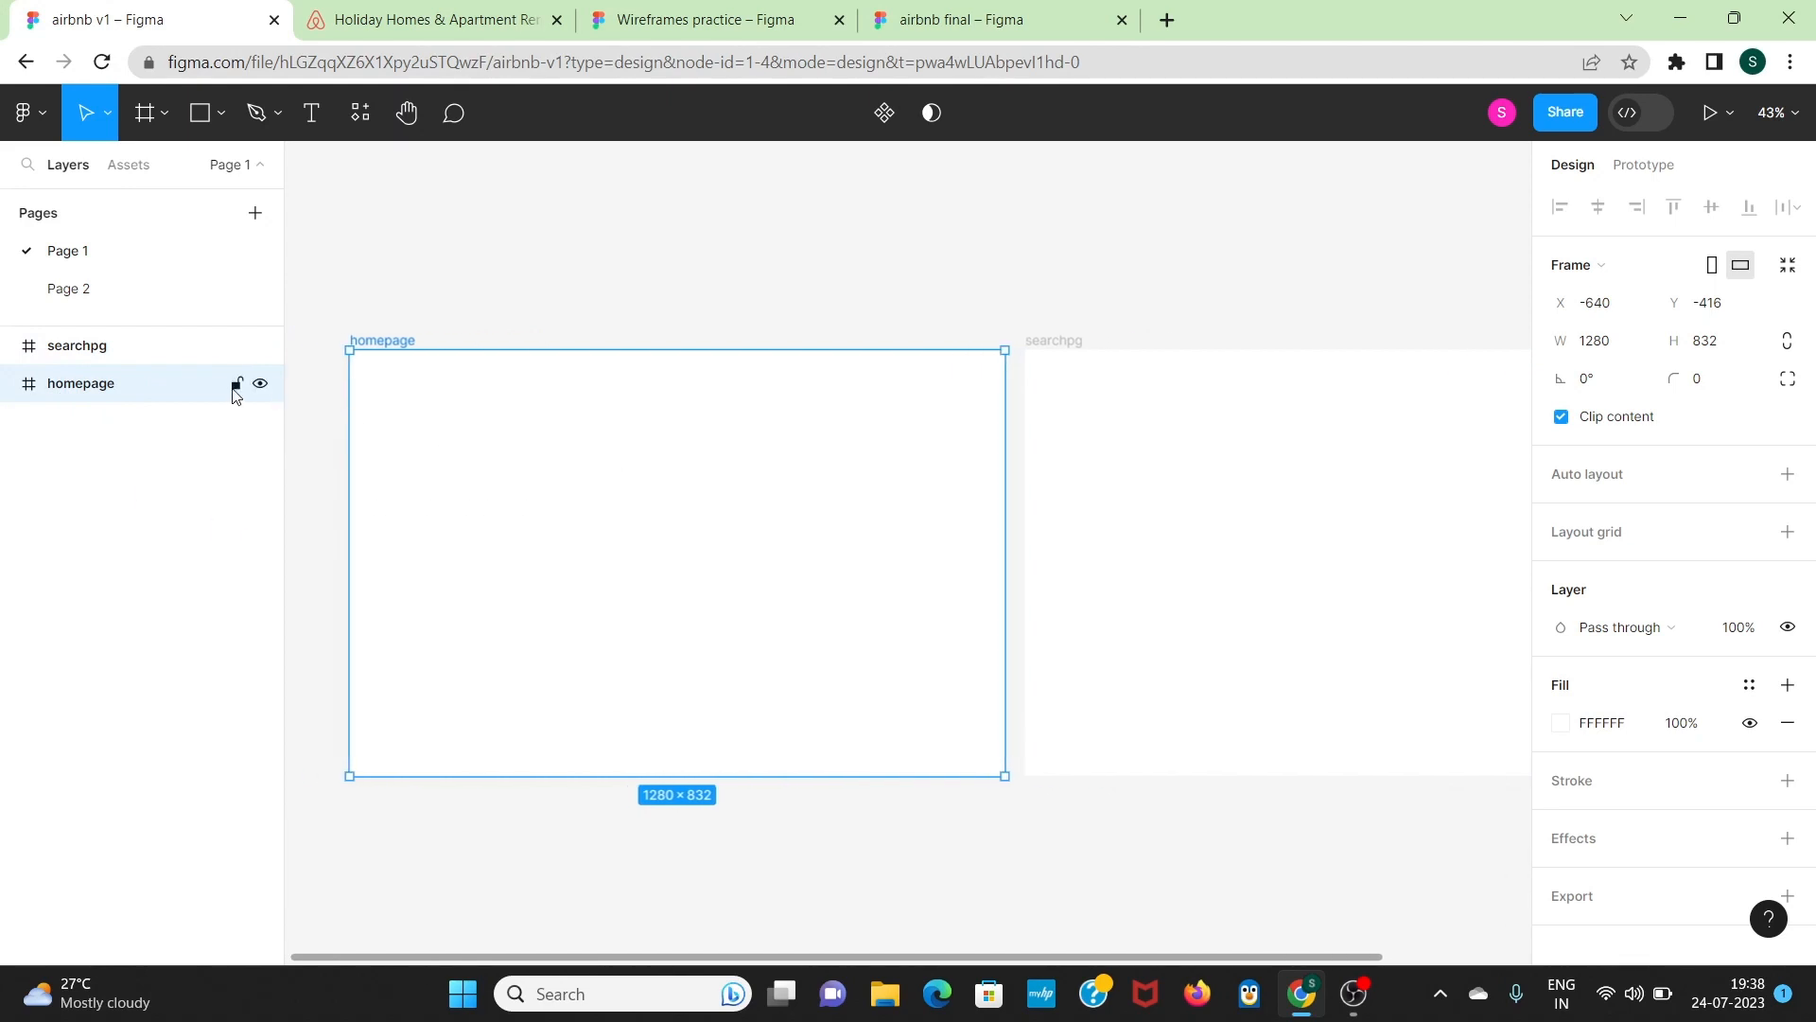
{"action": "scroll", "coordinate": [463, 403], "scroll_direction": "down", "scroll_amount": 2}
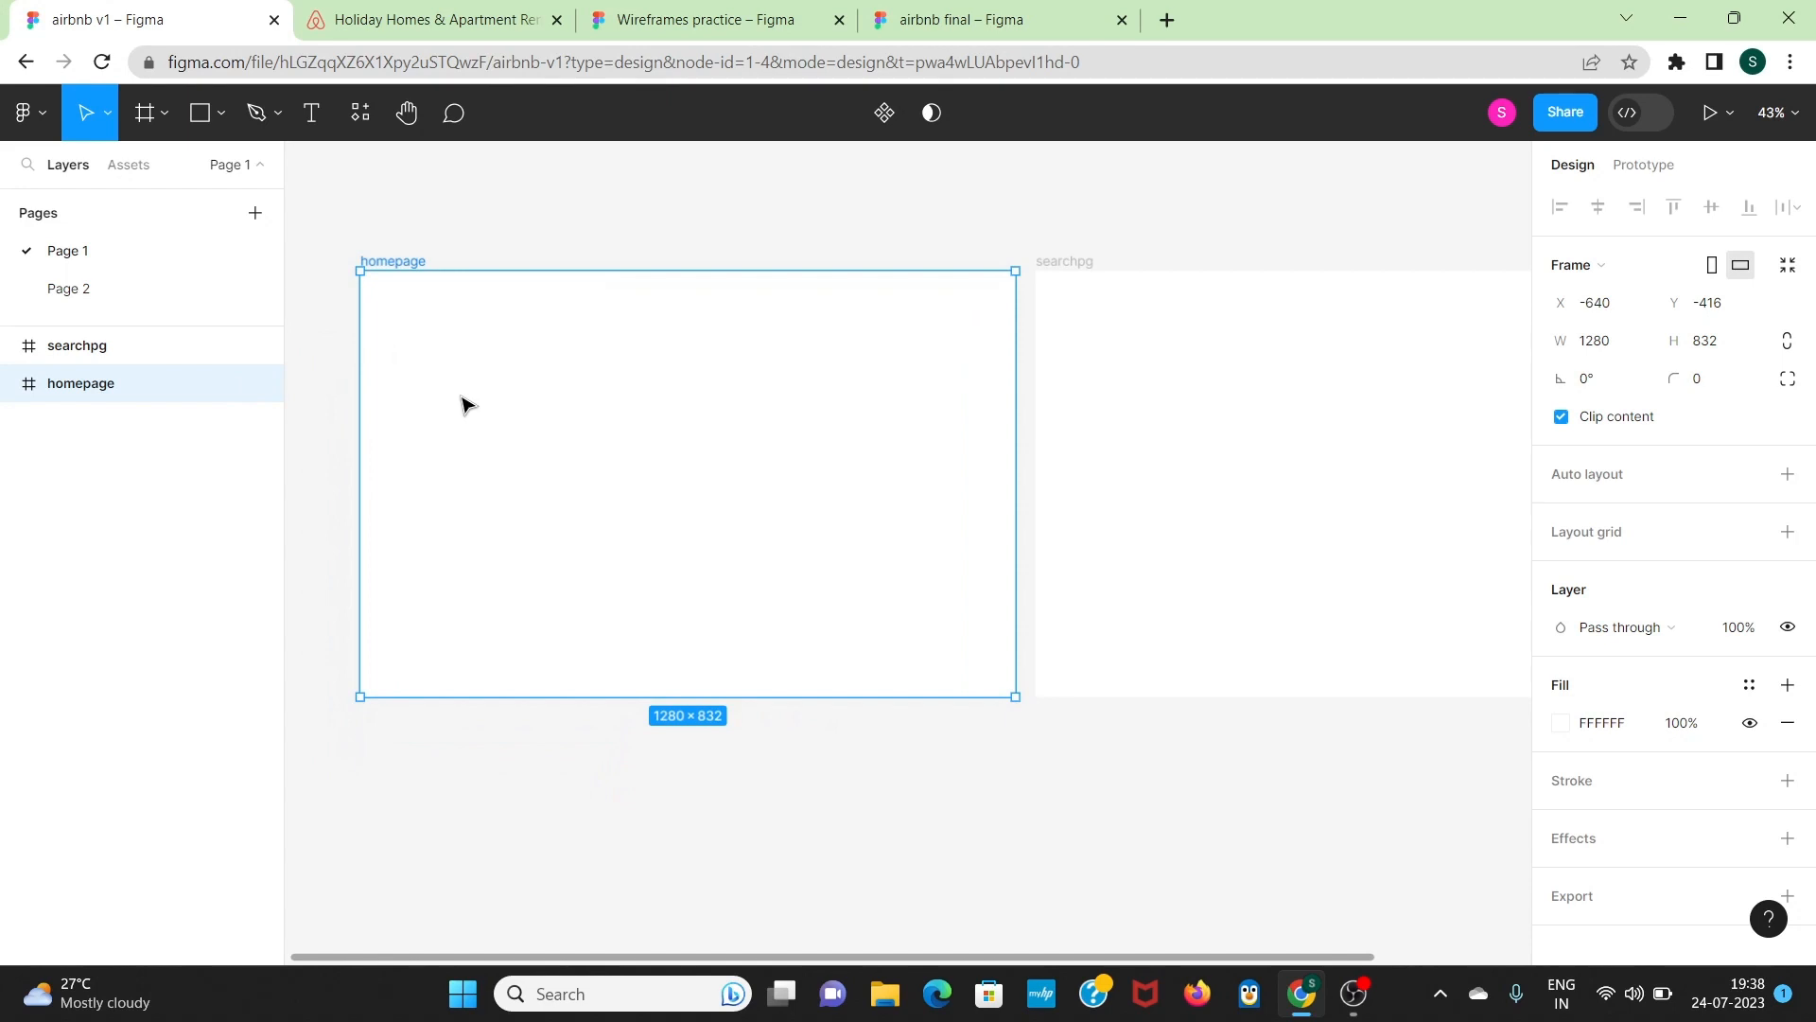
{"action": "scroll", "coordinate": [463, 403], "scroll_direction": "up", "scroll_amount": 4}
{"action": "scroll", "coordinate": [464, 403], "scroll_direction": "down", "scroll_amount": 1}
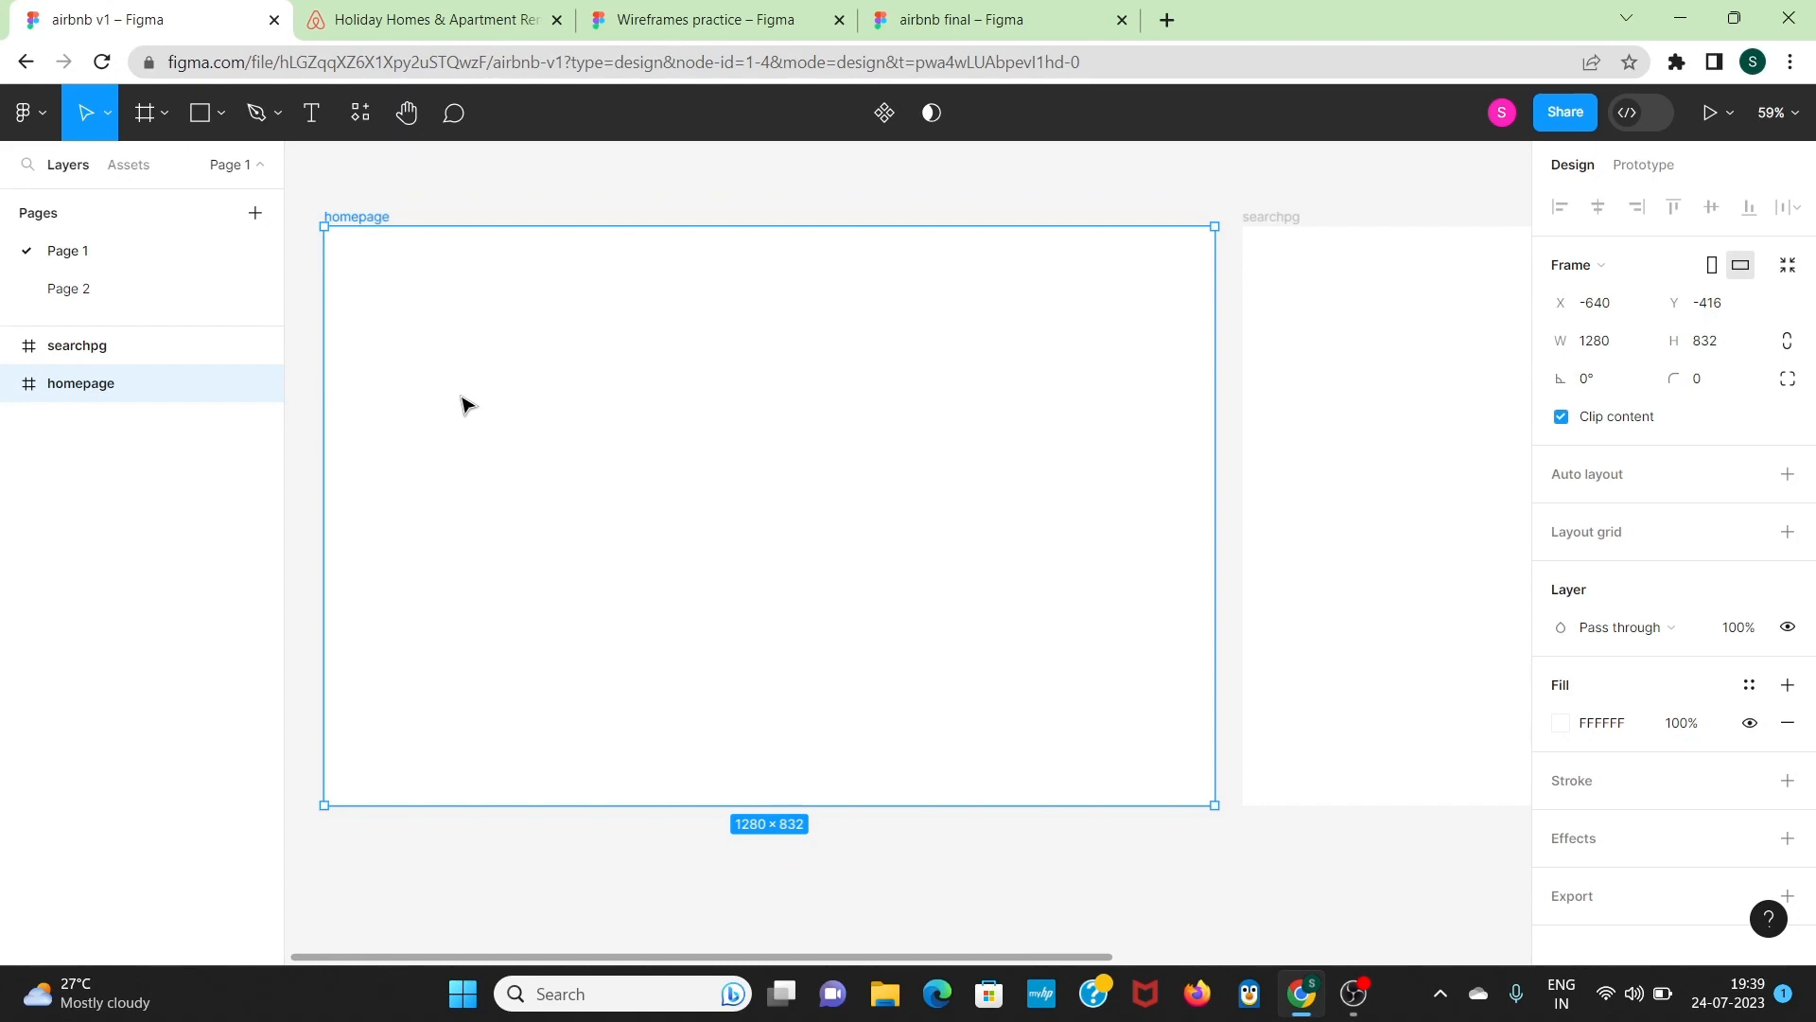
{"action": "key", "text": "shift+0"}
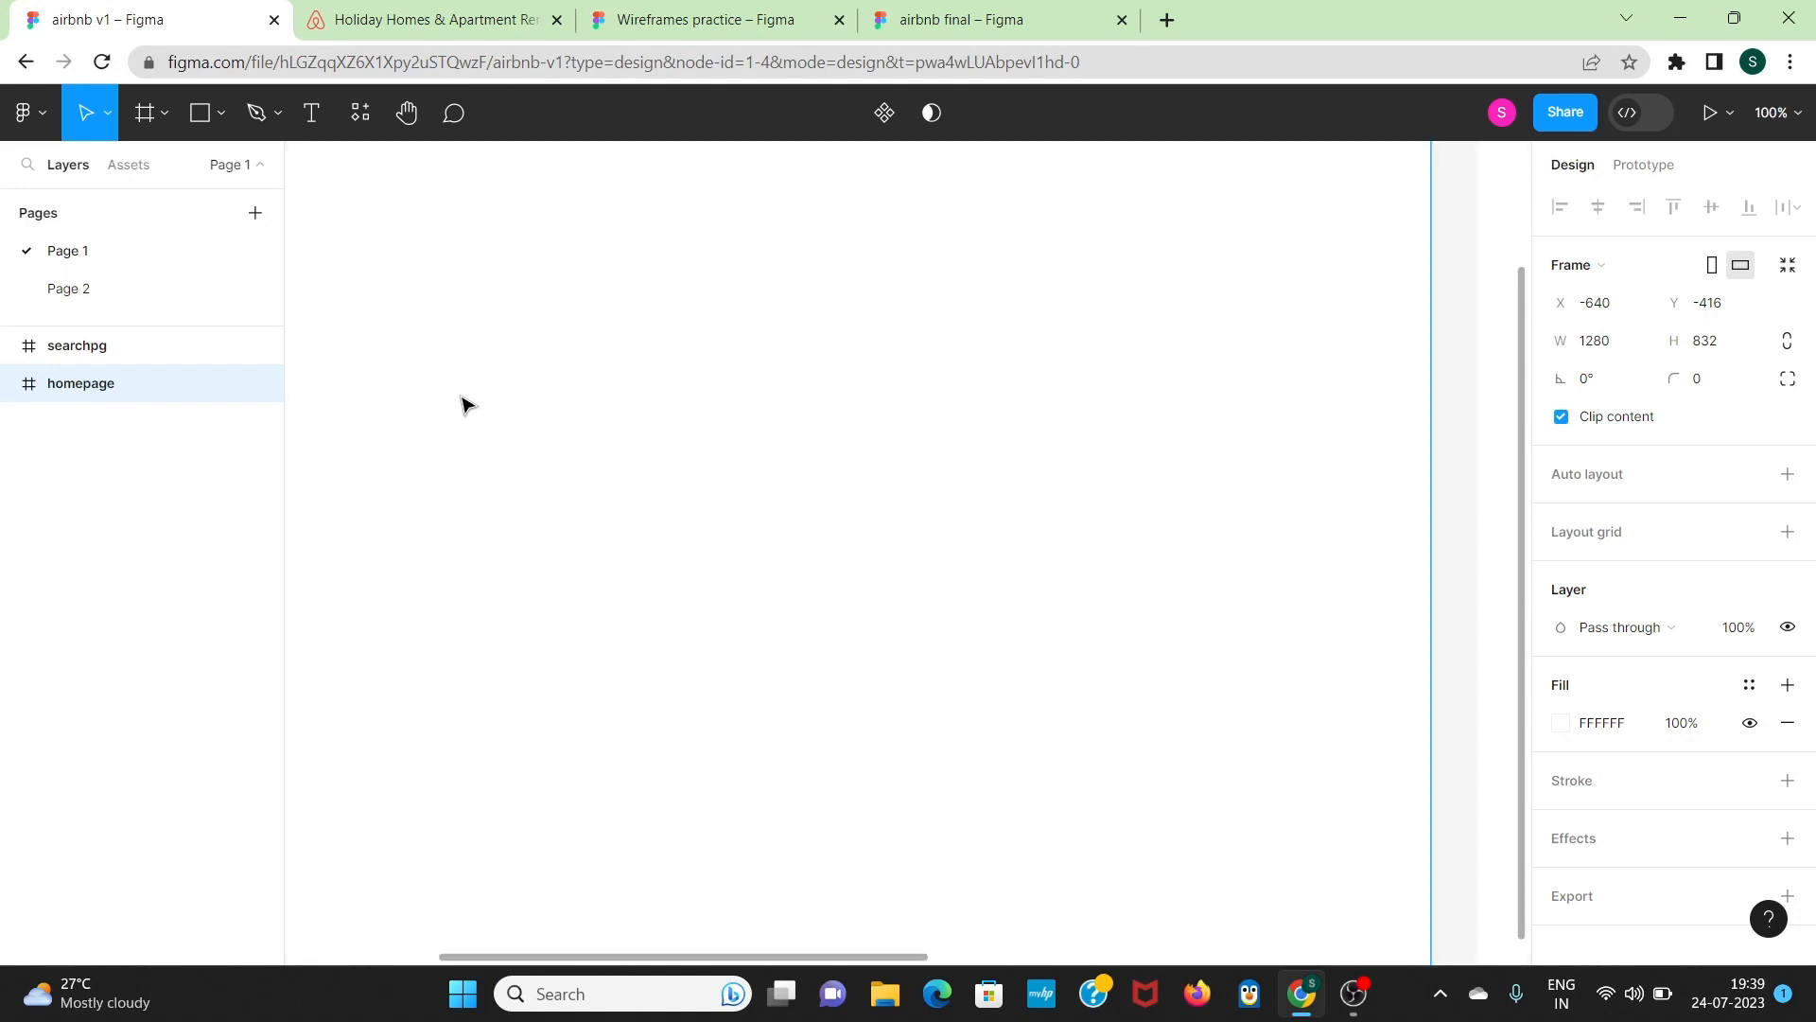
{"action": "scroll", "coordinate": [466, 405], "scroll_direction": "left", "scroll_amount": 3}
{"action": "scroll", "coordinate": [466, 405], "scroll_direction": "up", "scroll_amount": 3}
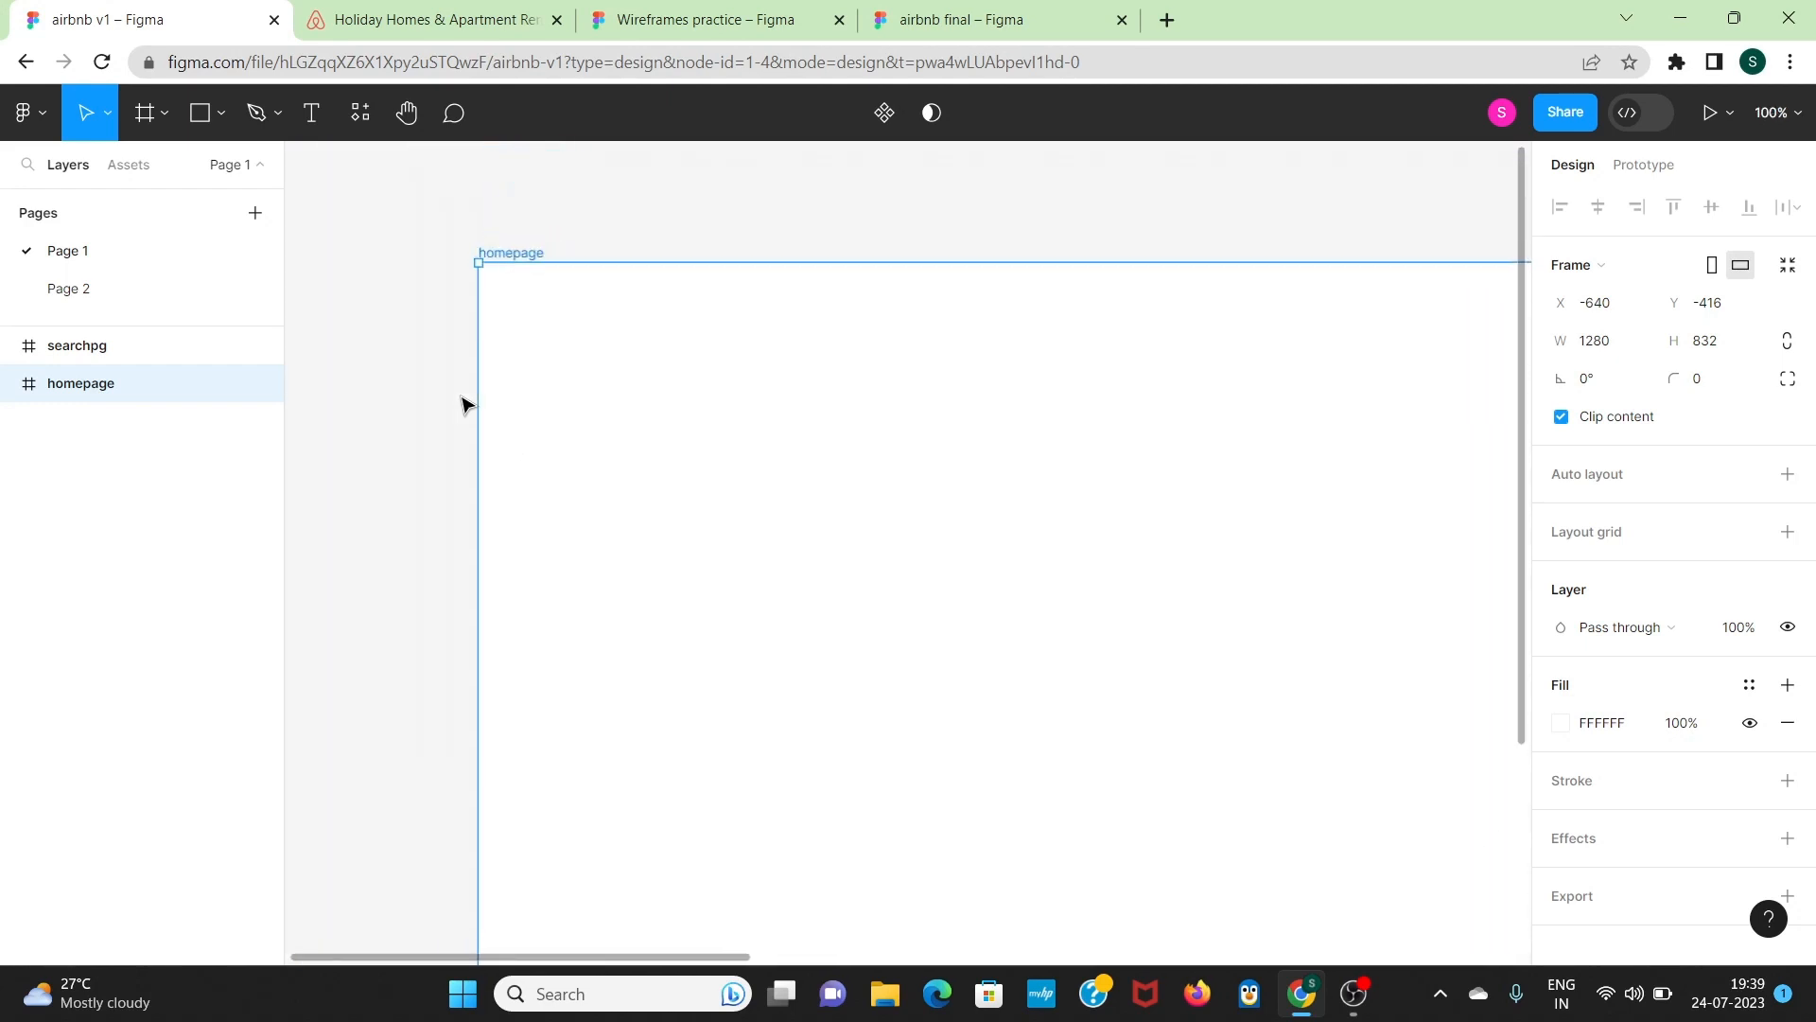
{"action": "scroll", "coordinate": [467, 404], "scroll_direction": "right", "scroll_amount": 3}
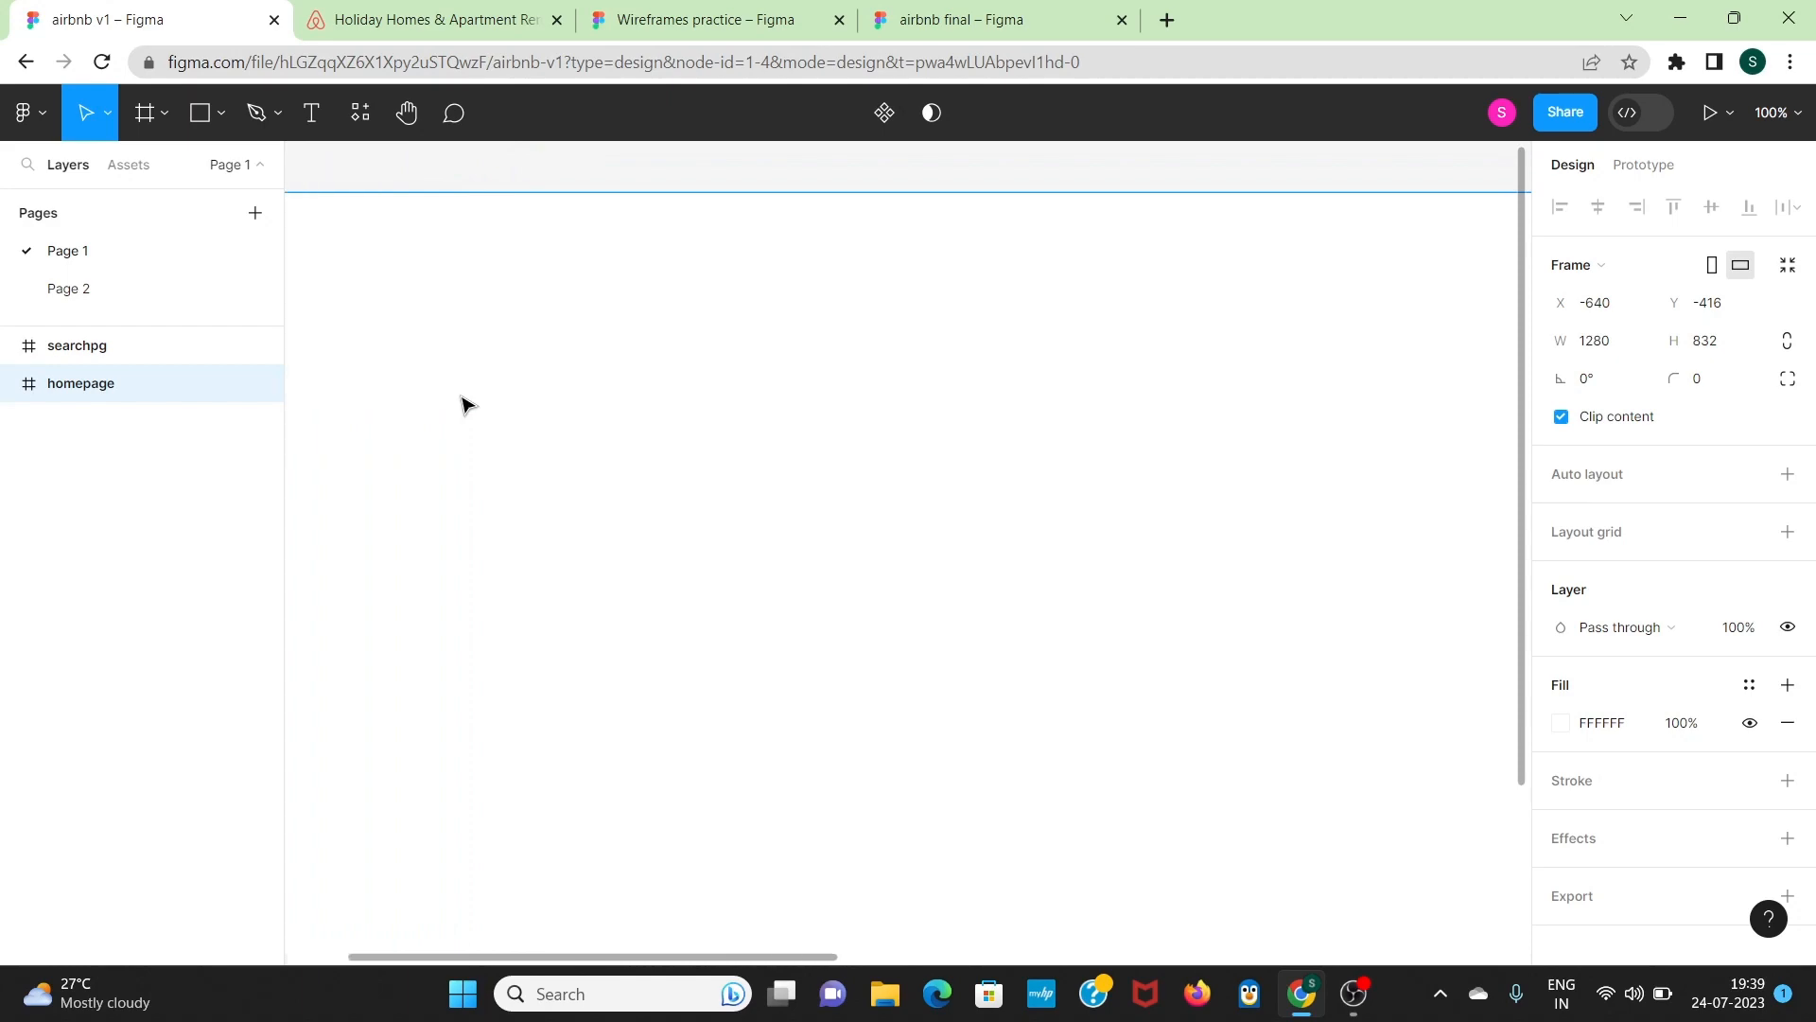
Step: Check the Airbnb page header and draw a logo placeholder rectangle about 39 × 29 in the homepage frame's upper-left corner
{"action": "left_click", "coordinate": [438, 21]}
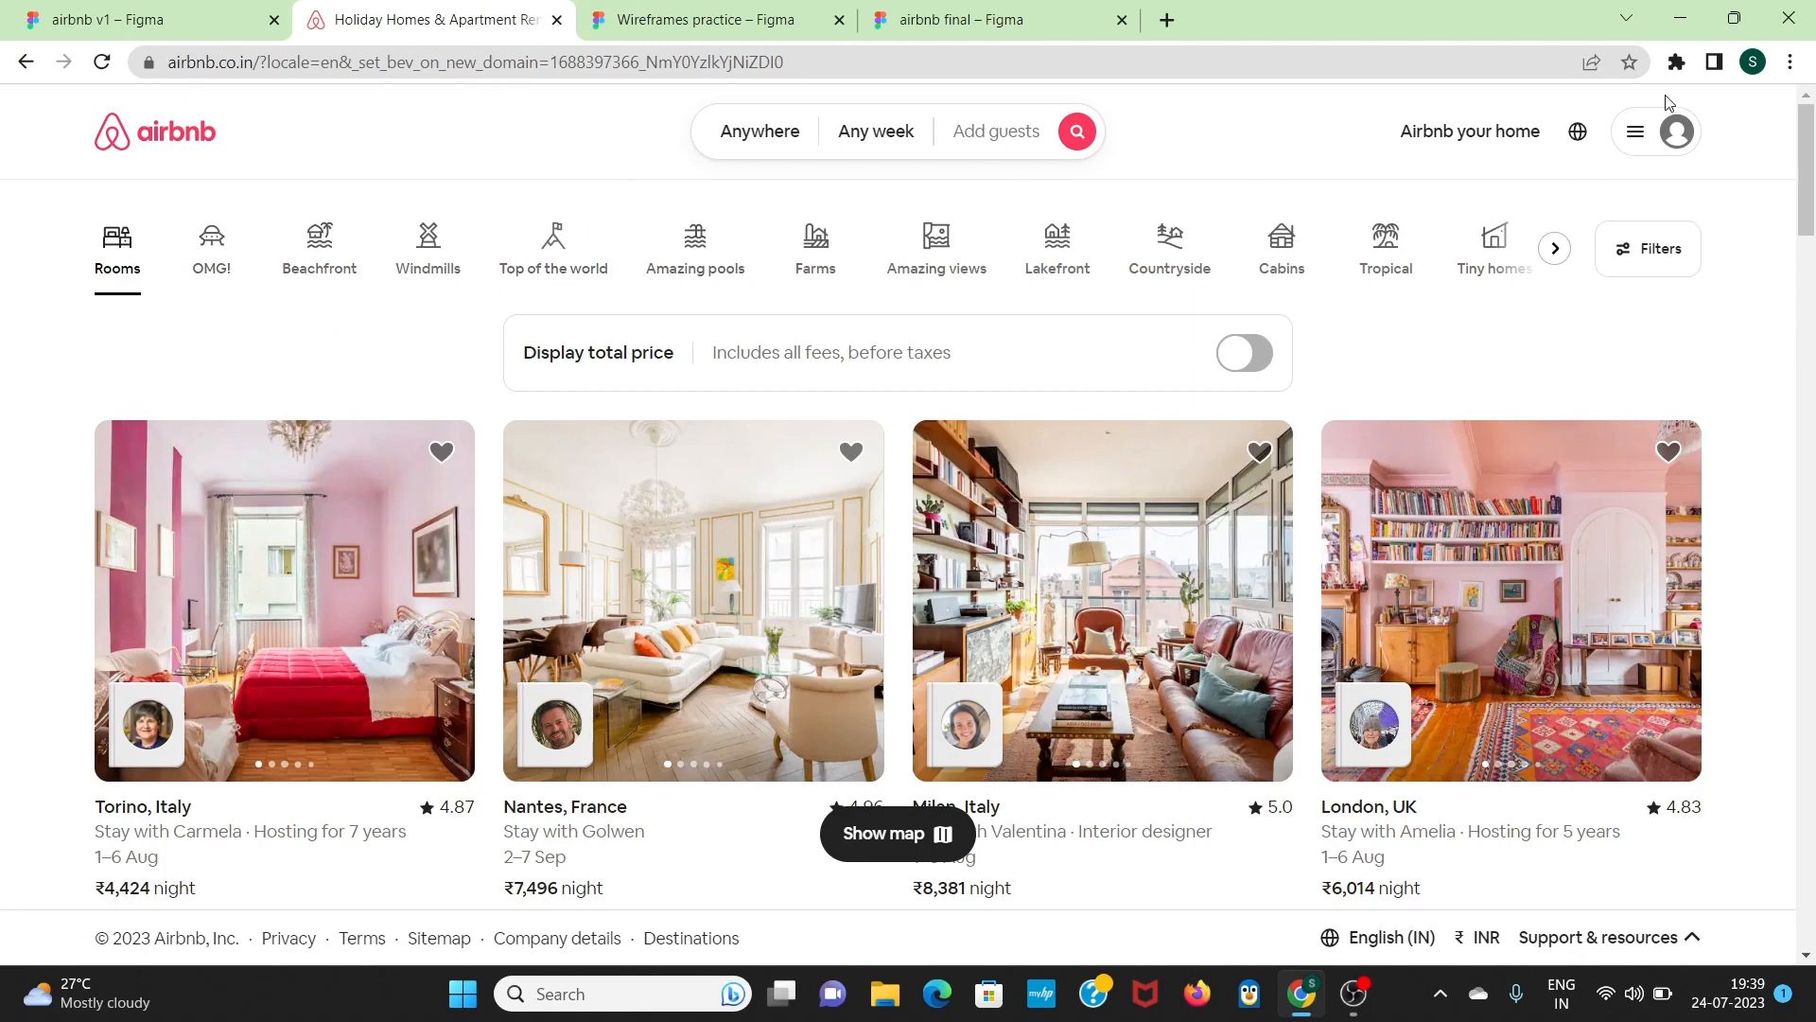
{"action": "left_click", "coordinate": [192, 24]}
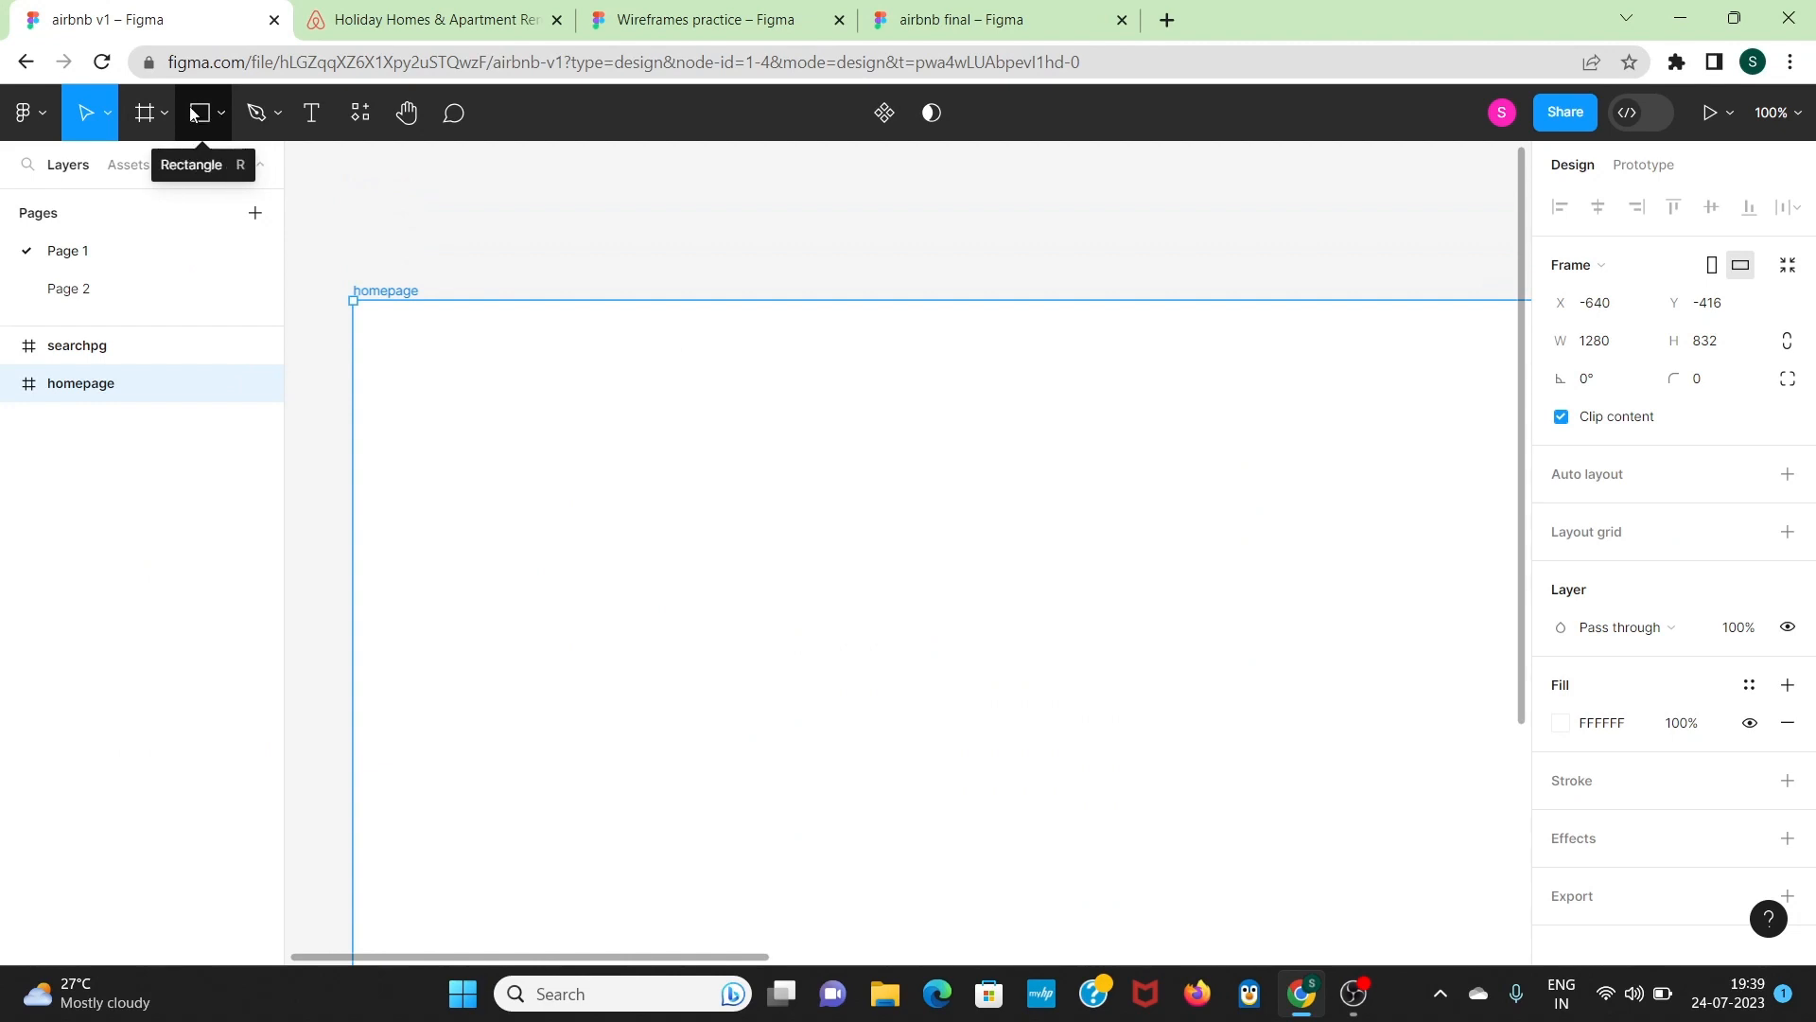
{"action": "left_click", "coordinate": [219, 114]}
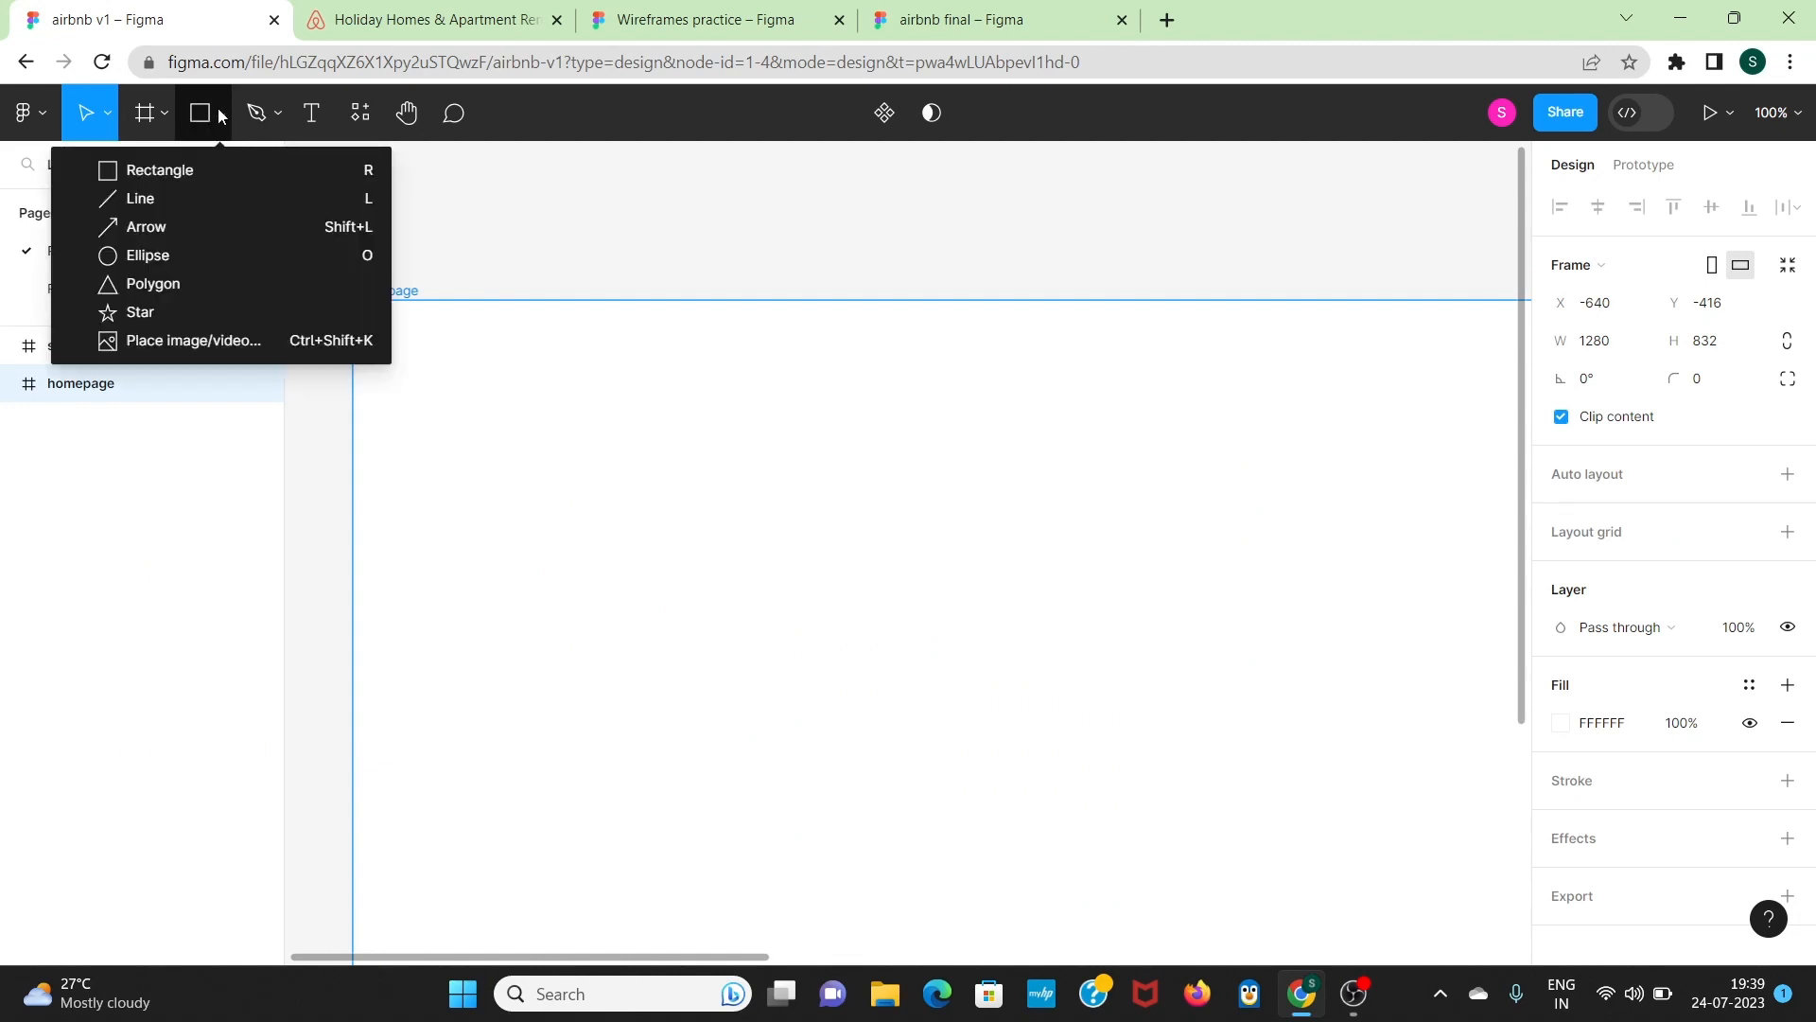
{"action": "left_click", "coordinate": [213, 172]}
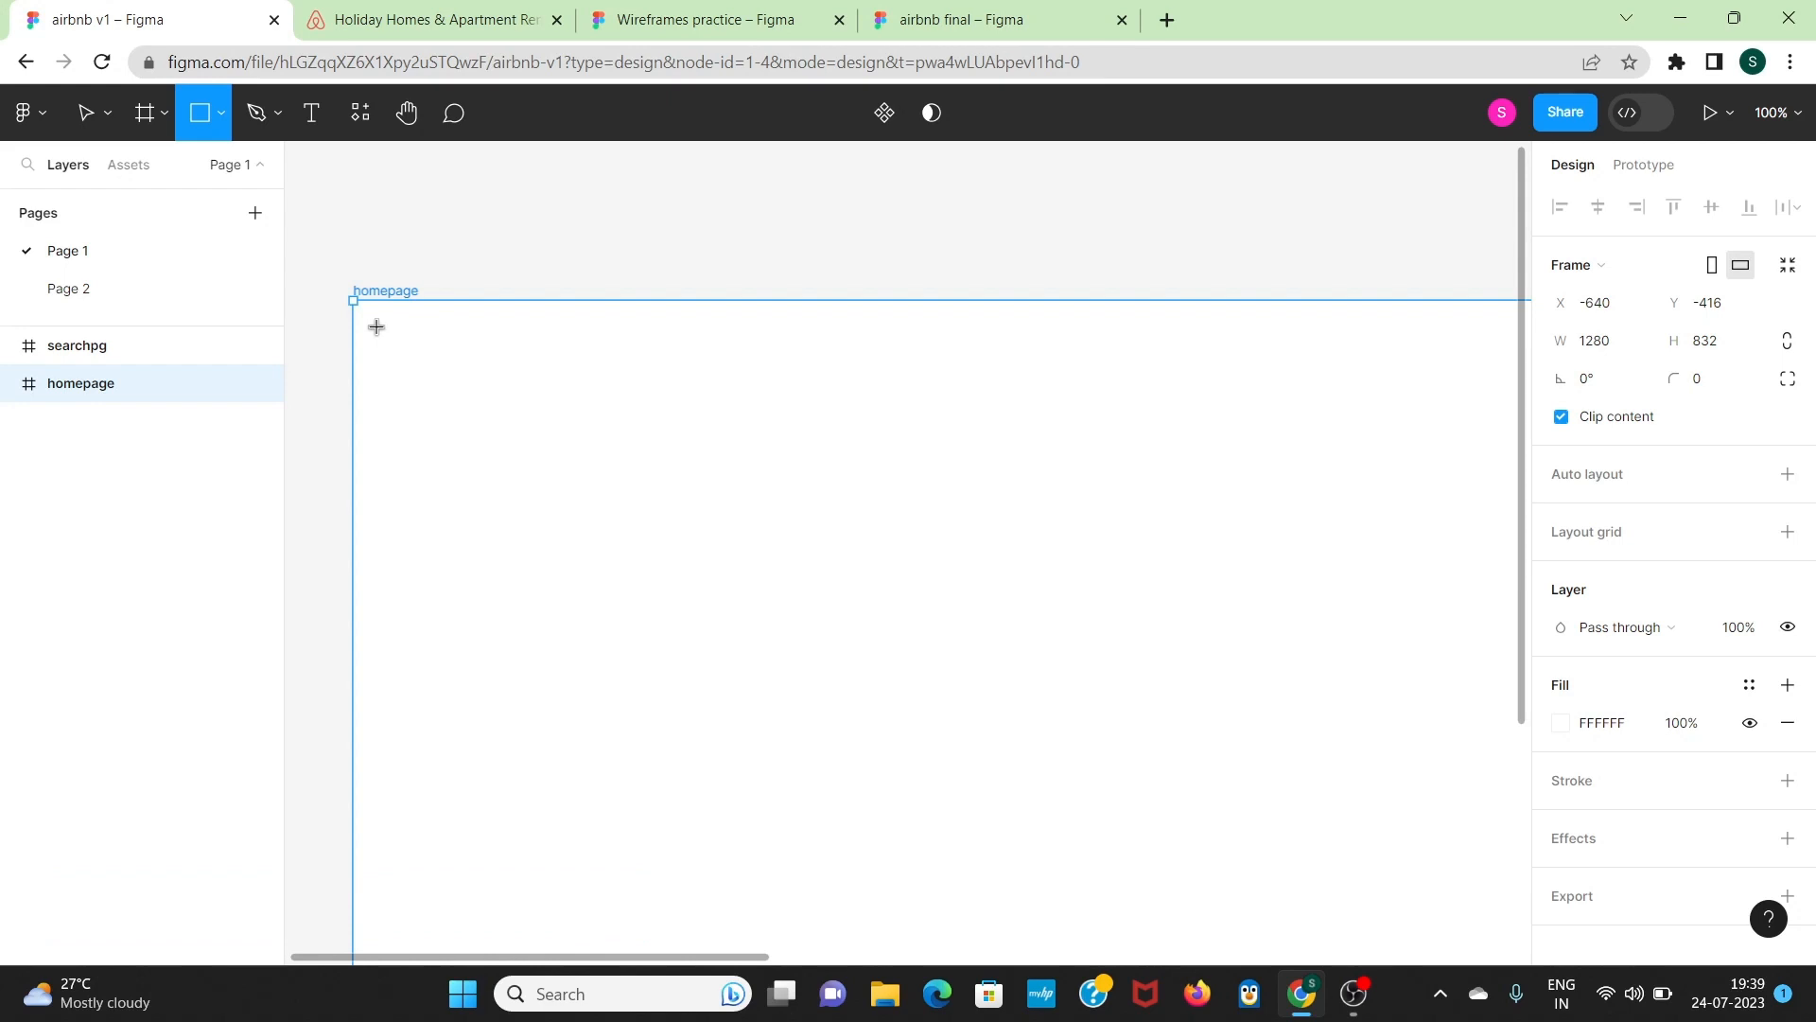
{"action": "left_click_drag", "start_coordinate": [376, 327], "coordinate": [422, 361]}
{"action": "scroll", "coordinate": [423, 365], "scroll_direction": "down", "scroll_amount": 1}
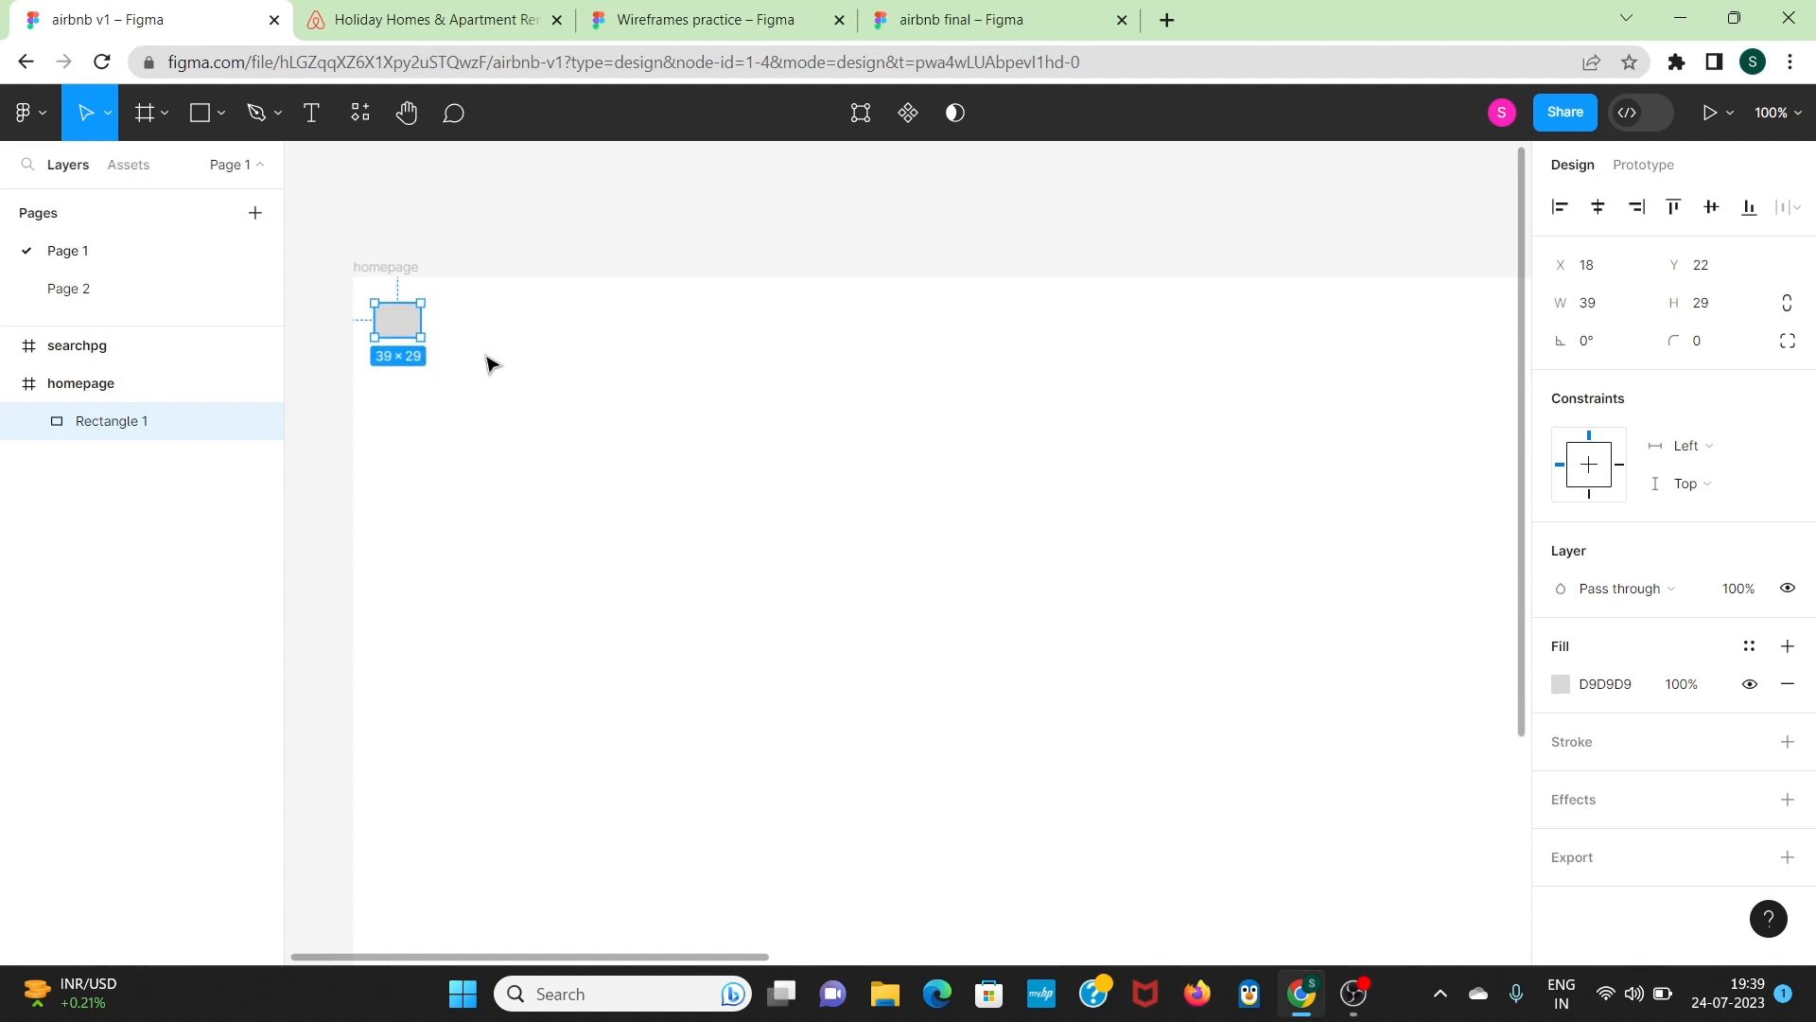
{"action": "scroll", "coordinate": [486, 363], "scroll_direction": "right", "scroll_amount": 1}
{"action": "left_click", "coordinate": [200, 123]}
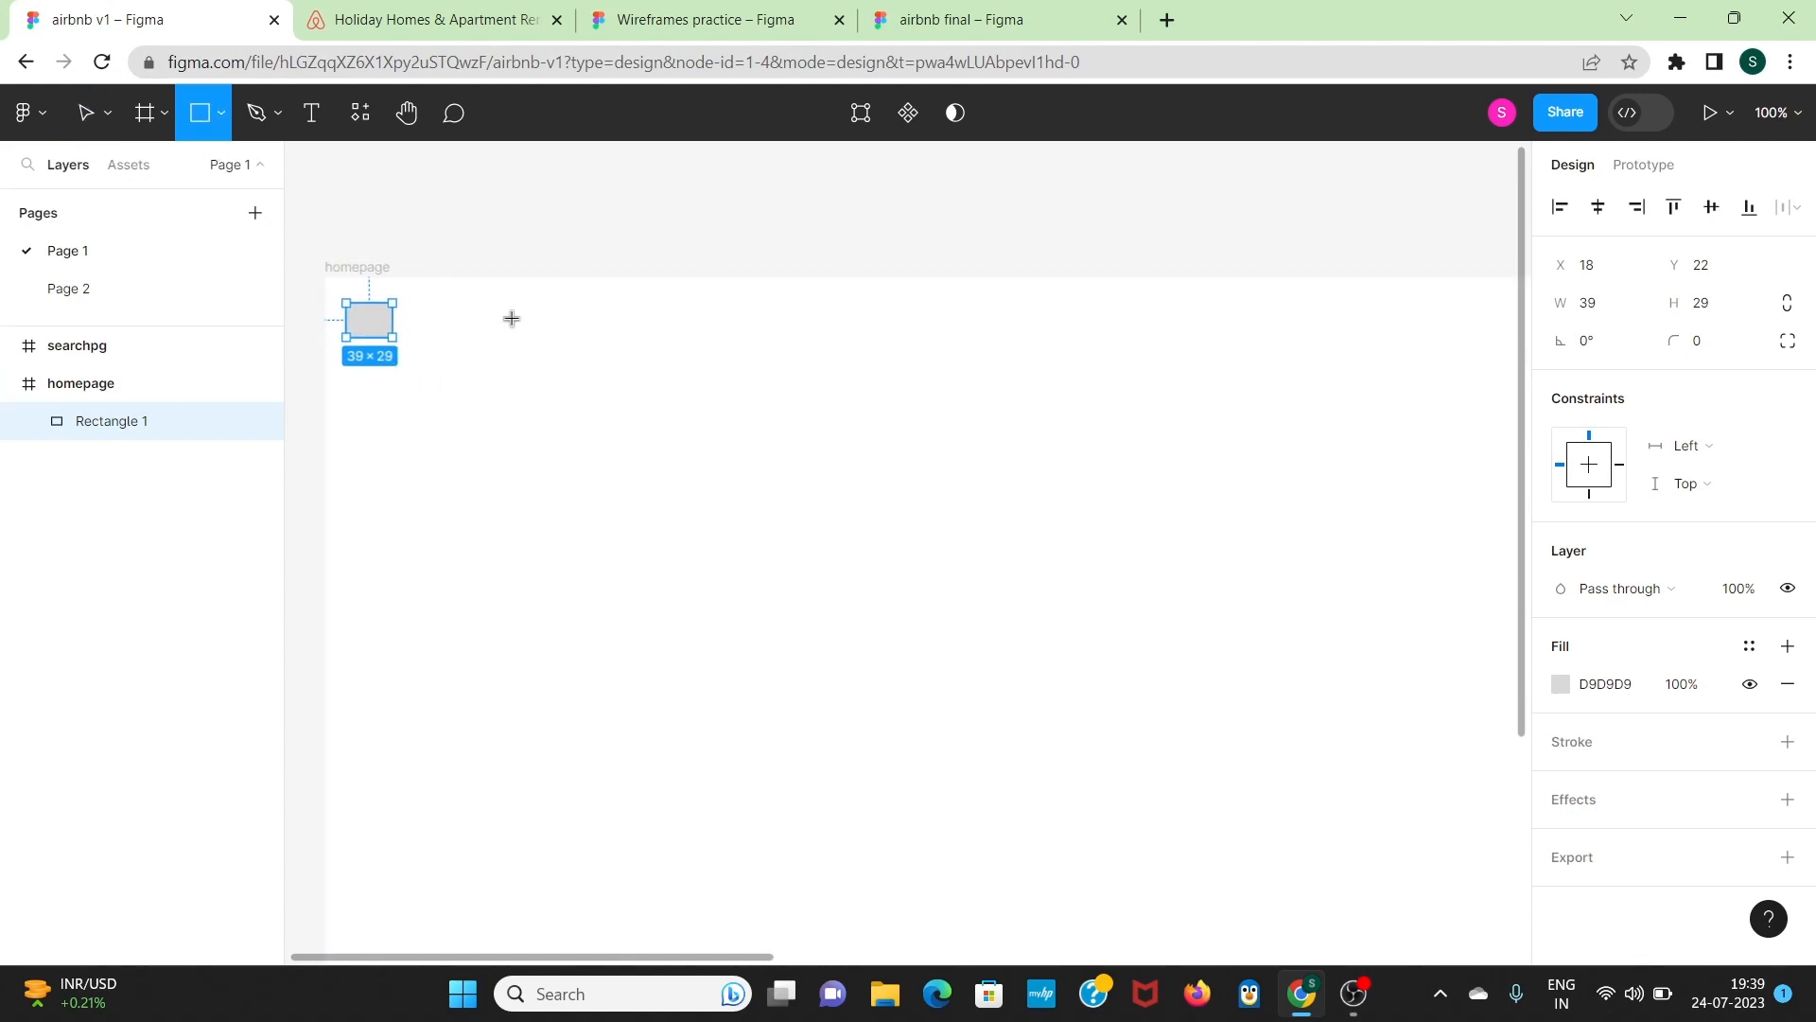
{"action": "left_click_drag", "start_coordinate": [510, 317], "coordinate": [597, 409]}
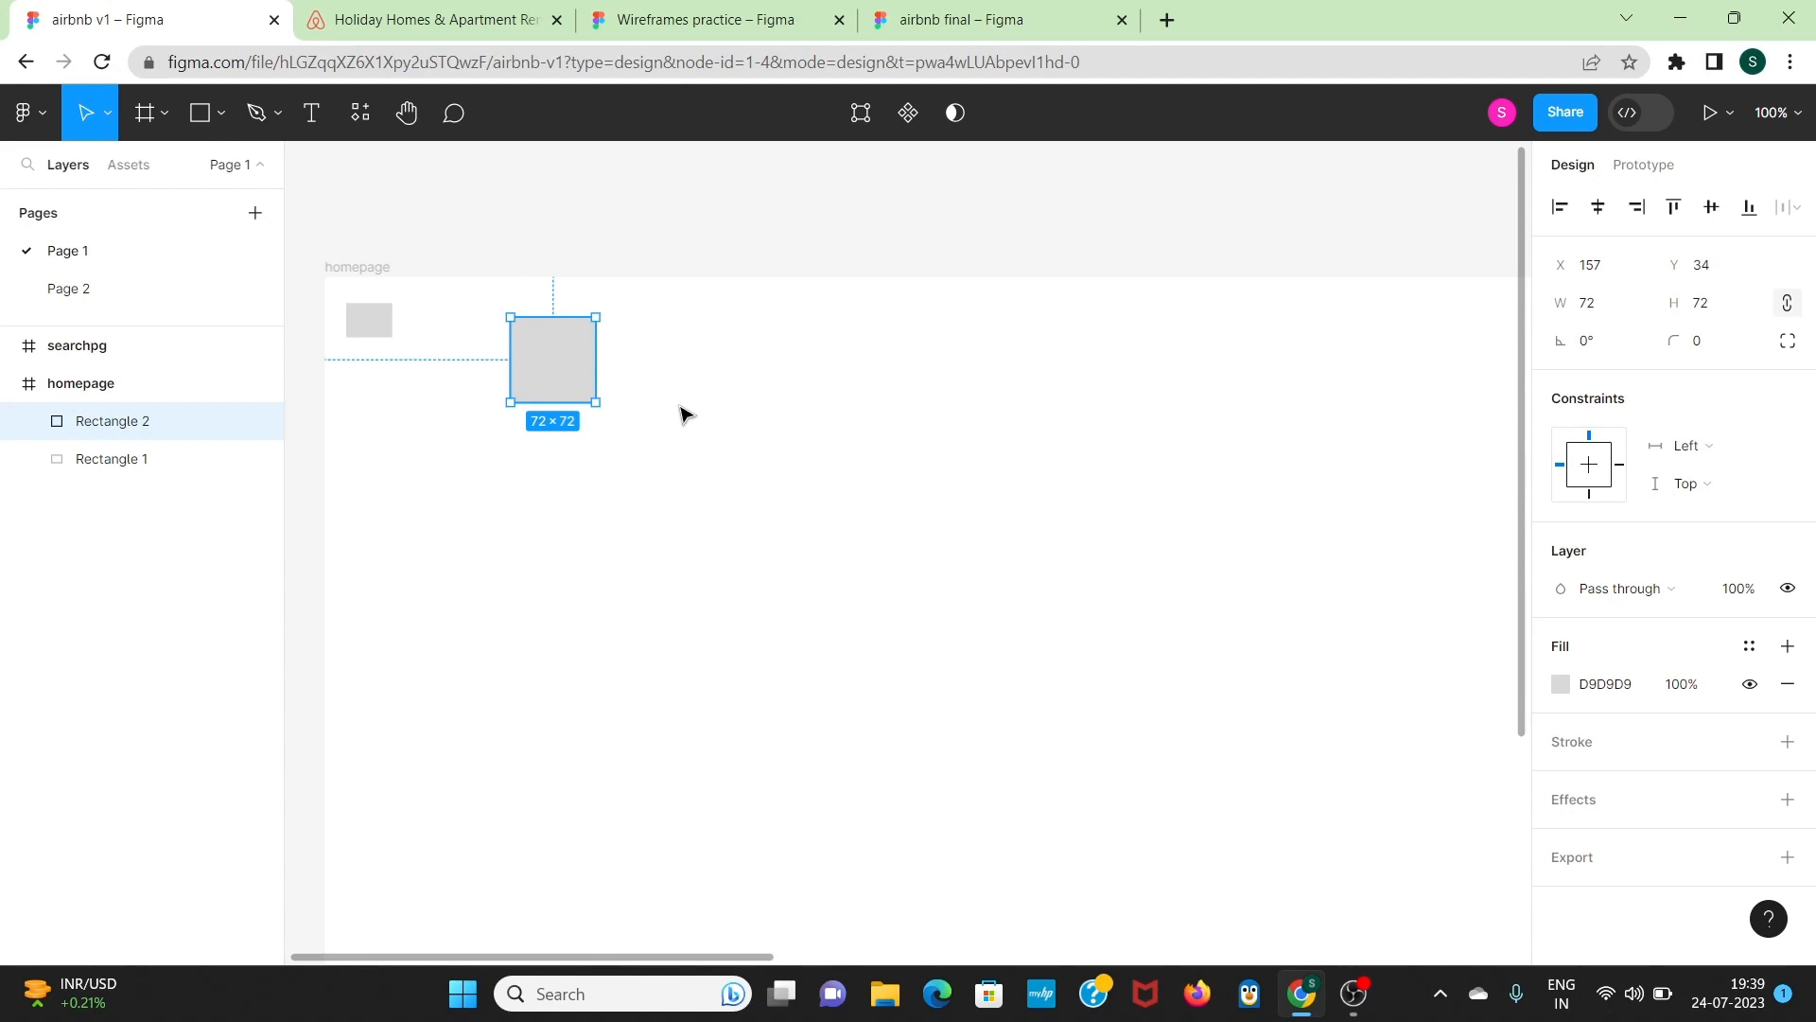
{"action": "key", "text": "Delete"}
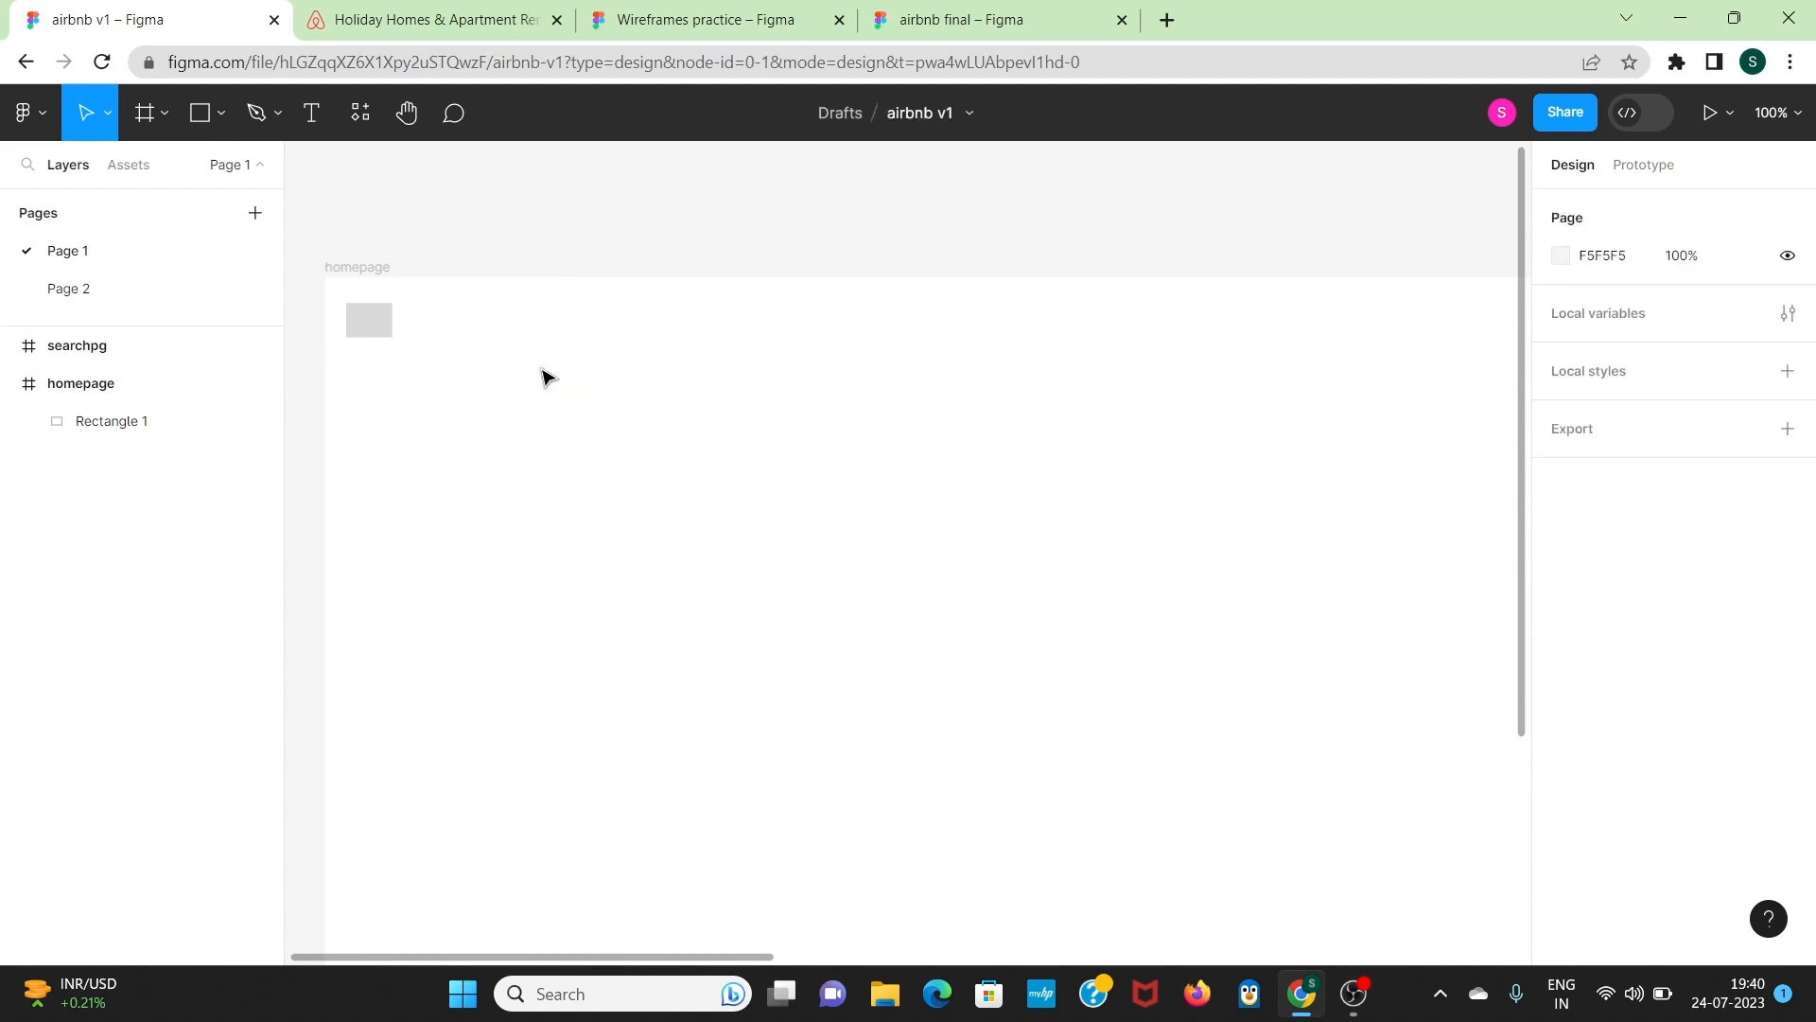
{"action": "scroll", "coordinate": [546, 376], "scroll_direction": "left", "scroll_amount": 3}
{"action": "left_click", "coordinate": [520, 334]}
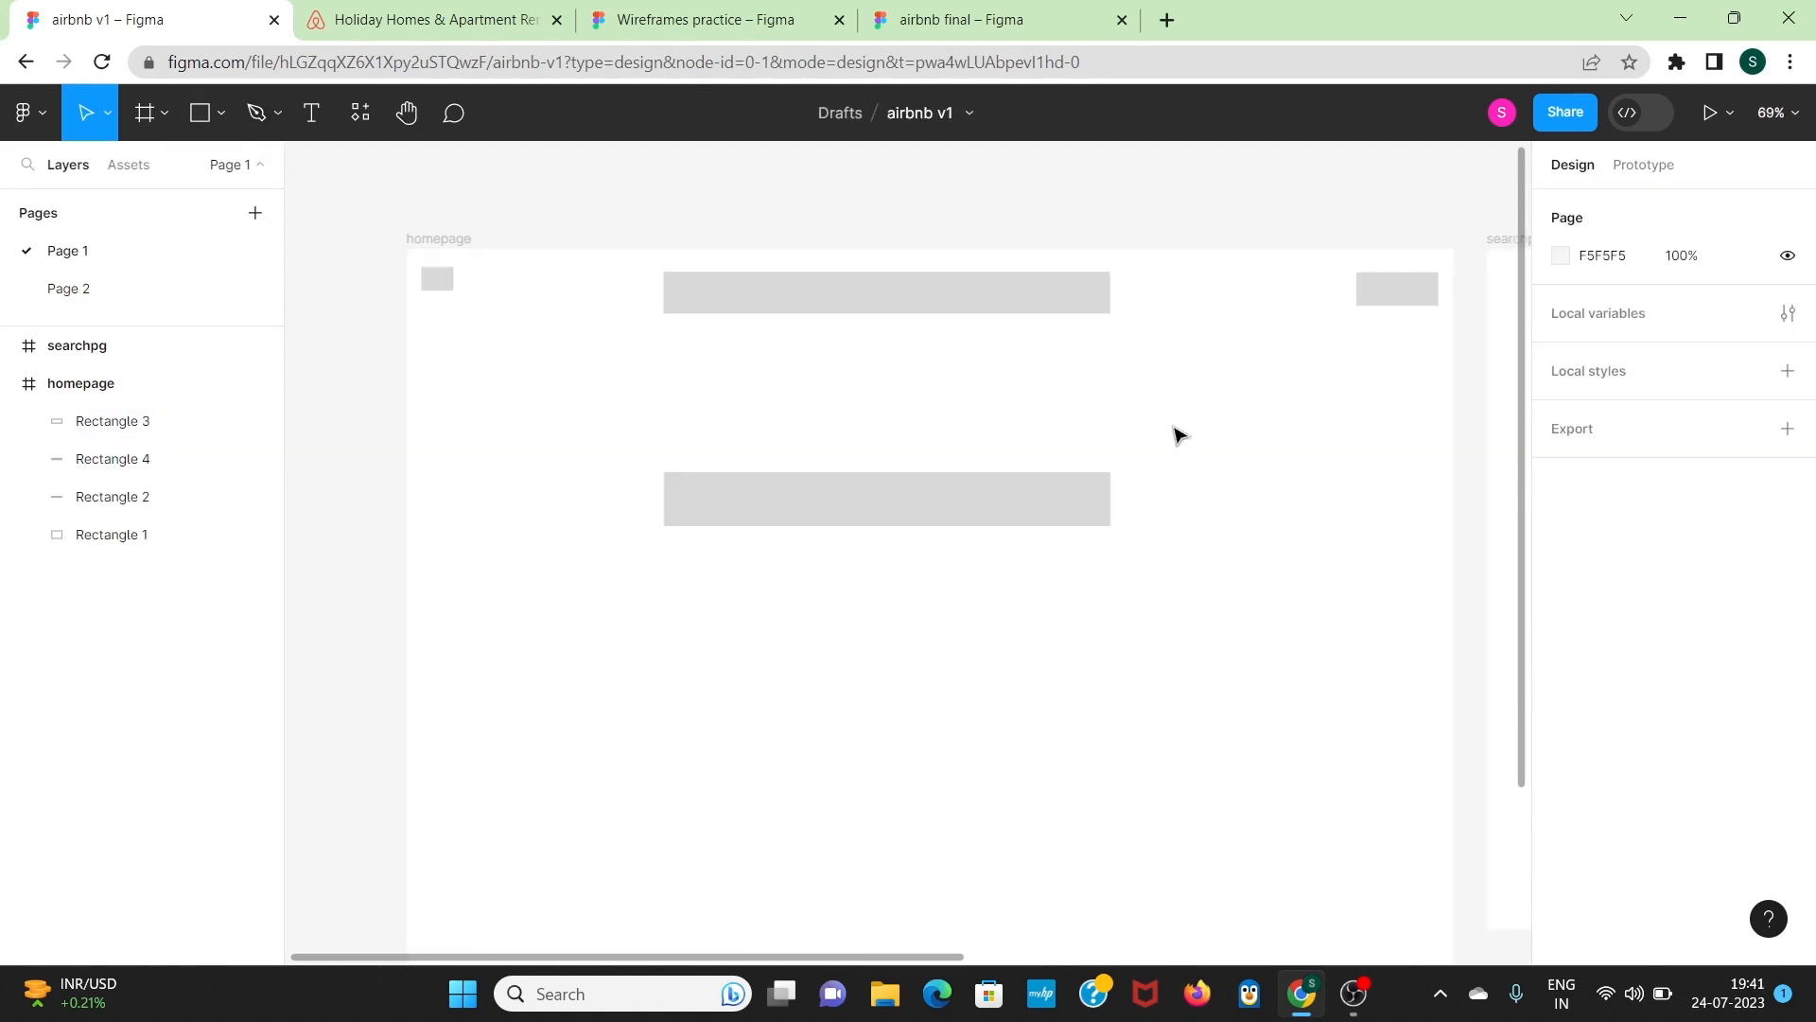
{"action": "scroll", "coordinate": [1176, 434], "scroll_direction": "right", "scroll_amount": 3}
{"action": "scroll", "coordinate": [1175, 434], "scroll_direction": "left", "scroll_amount": 3}
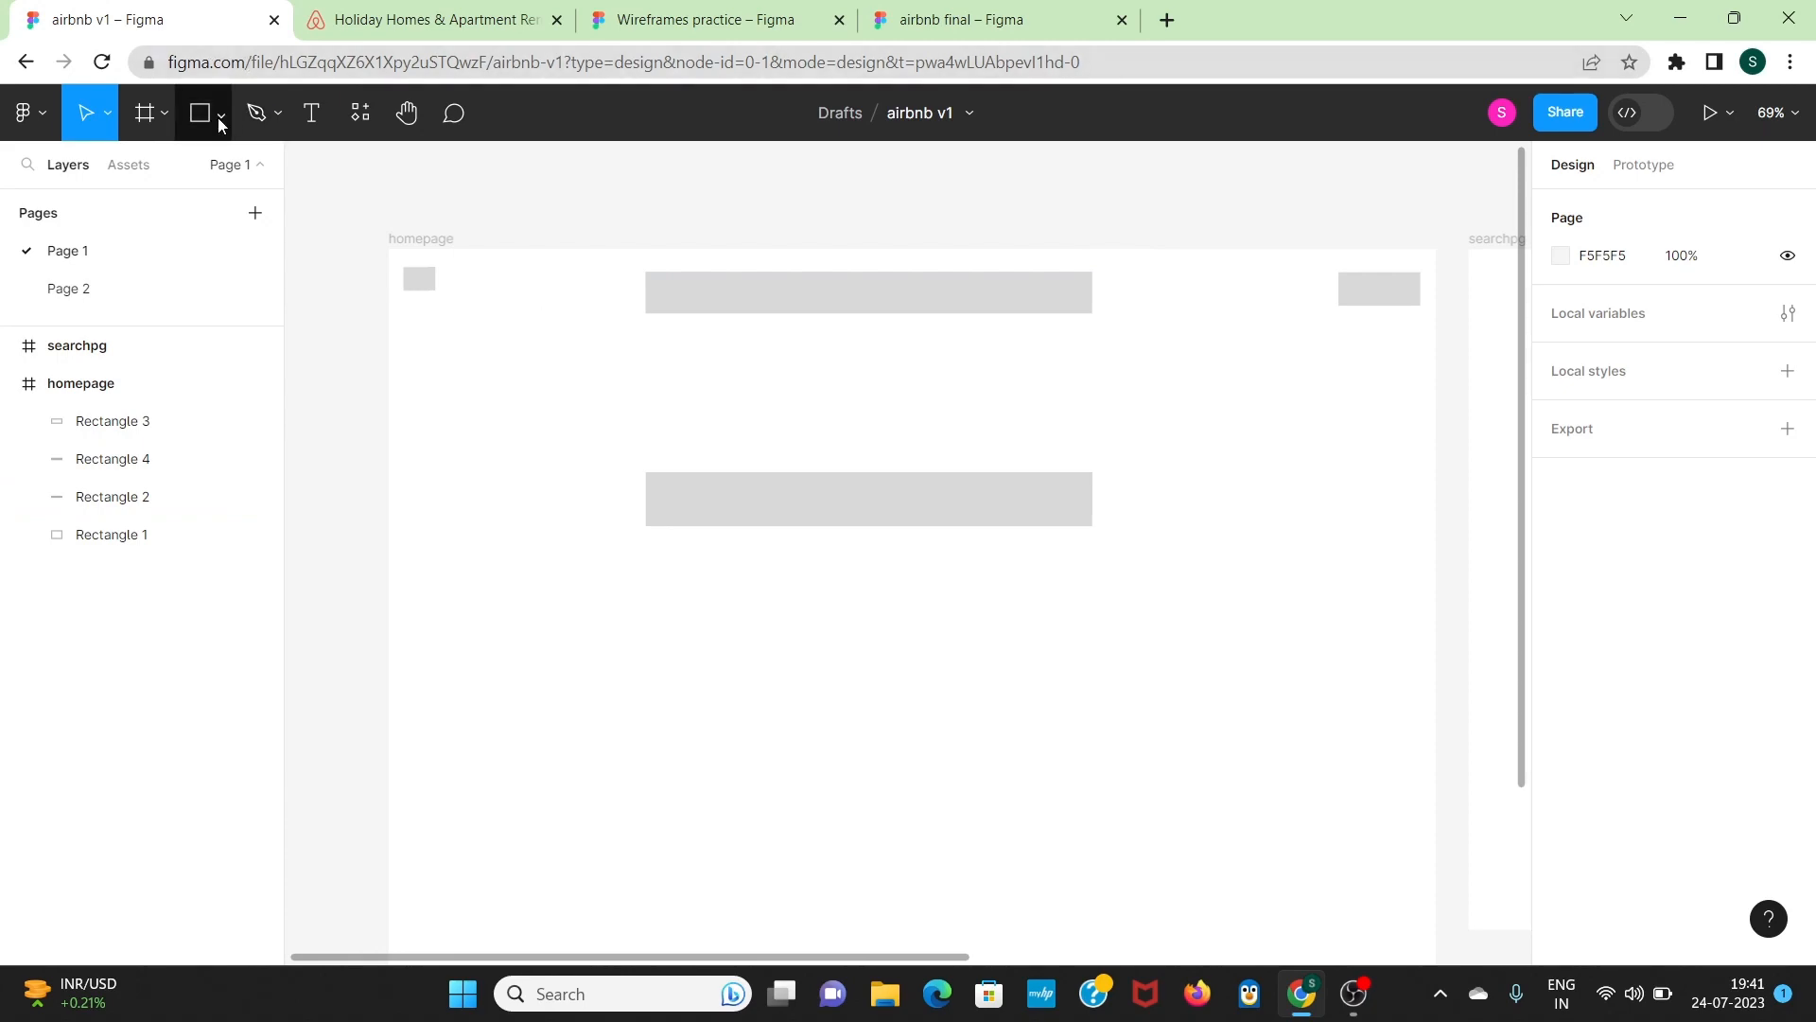
Step: Check the category icons on the Airbnb page and draw an ellipse about 45 × 43 below the logo placeholder in the homepage frame
{"action": "left_click", "coordinate": [418, 13]}
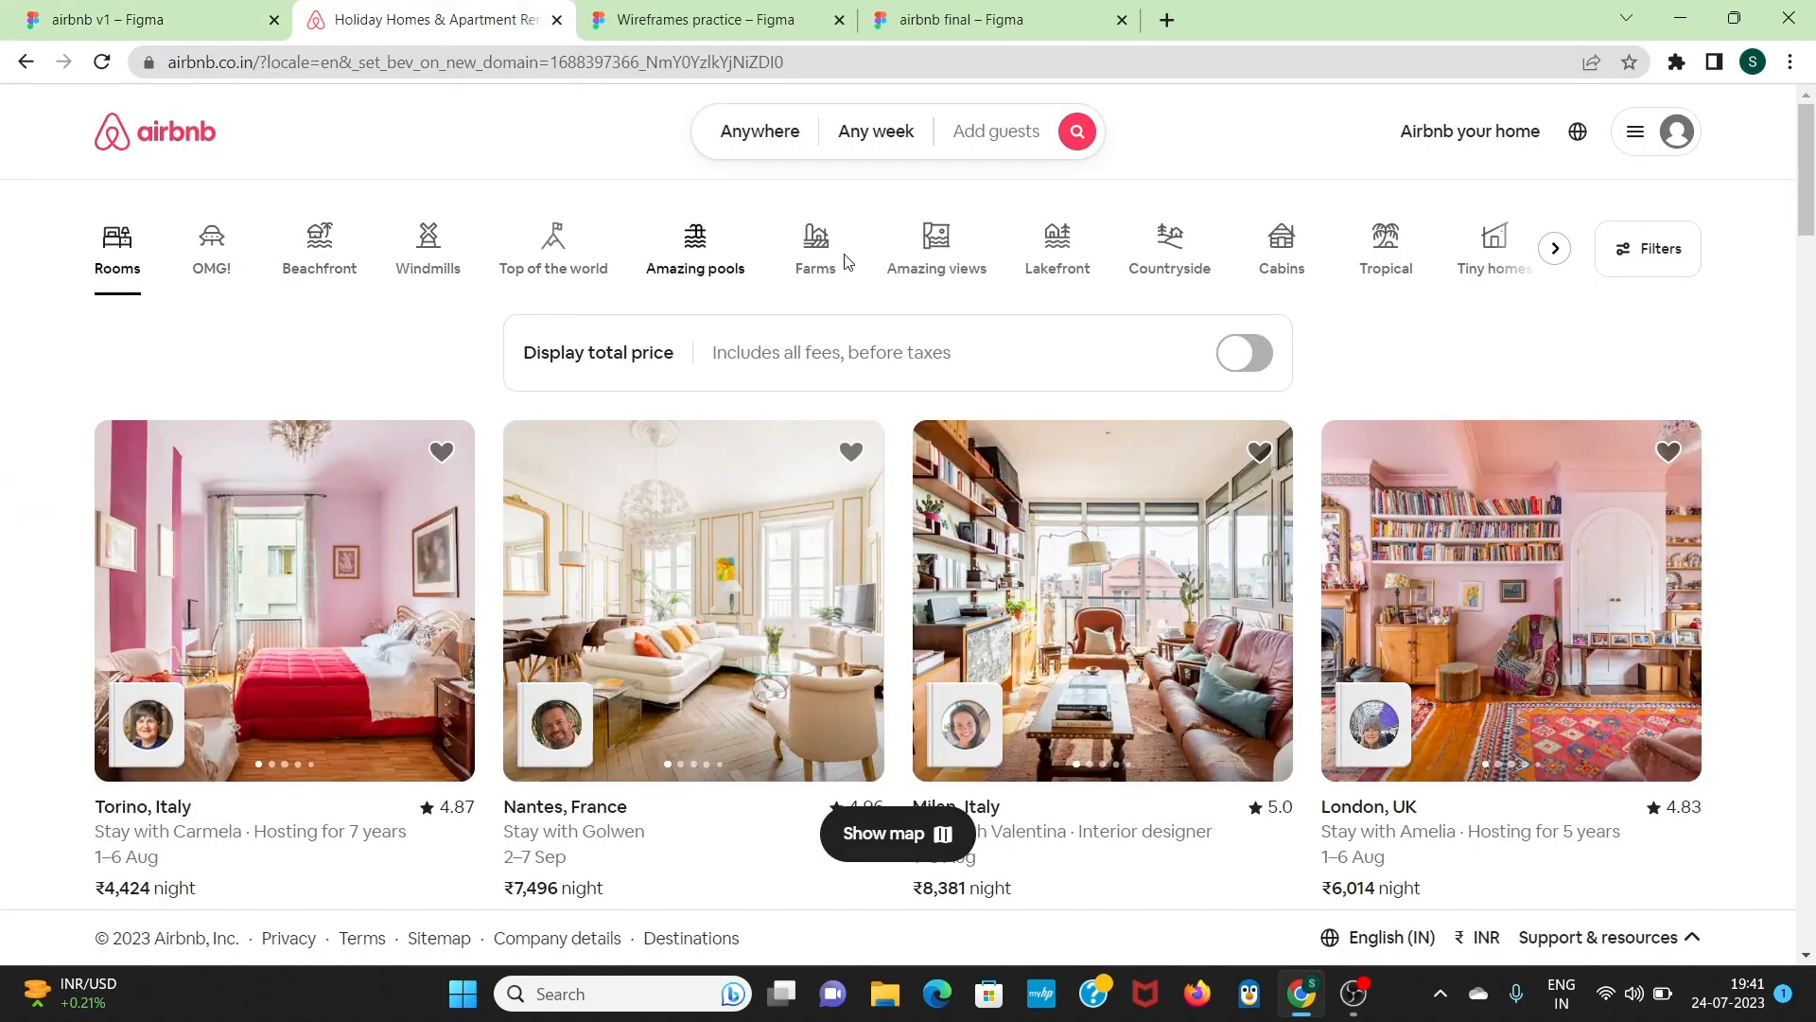
{"action": "left_click", "coordinate": [192, 24]}
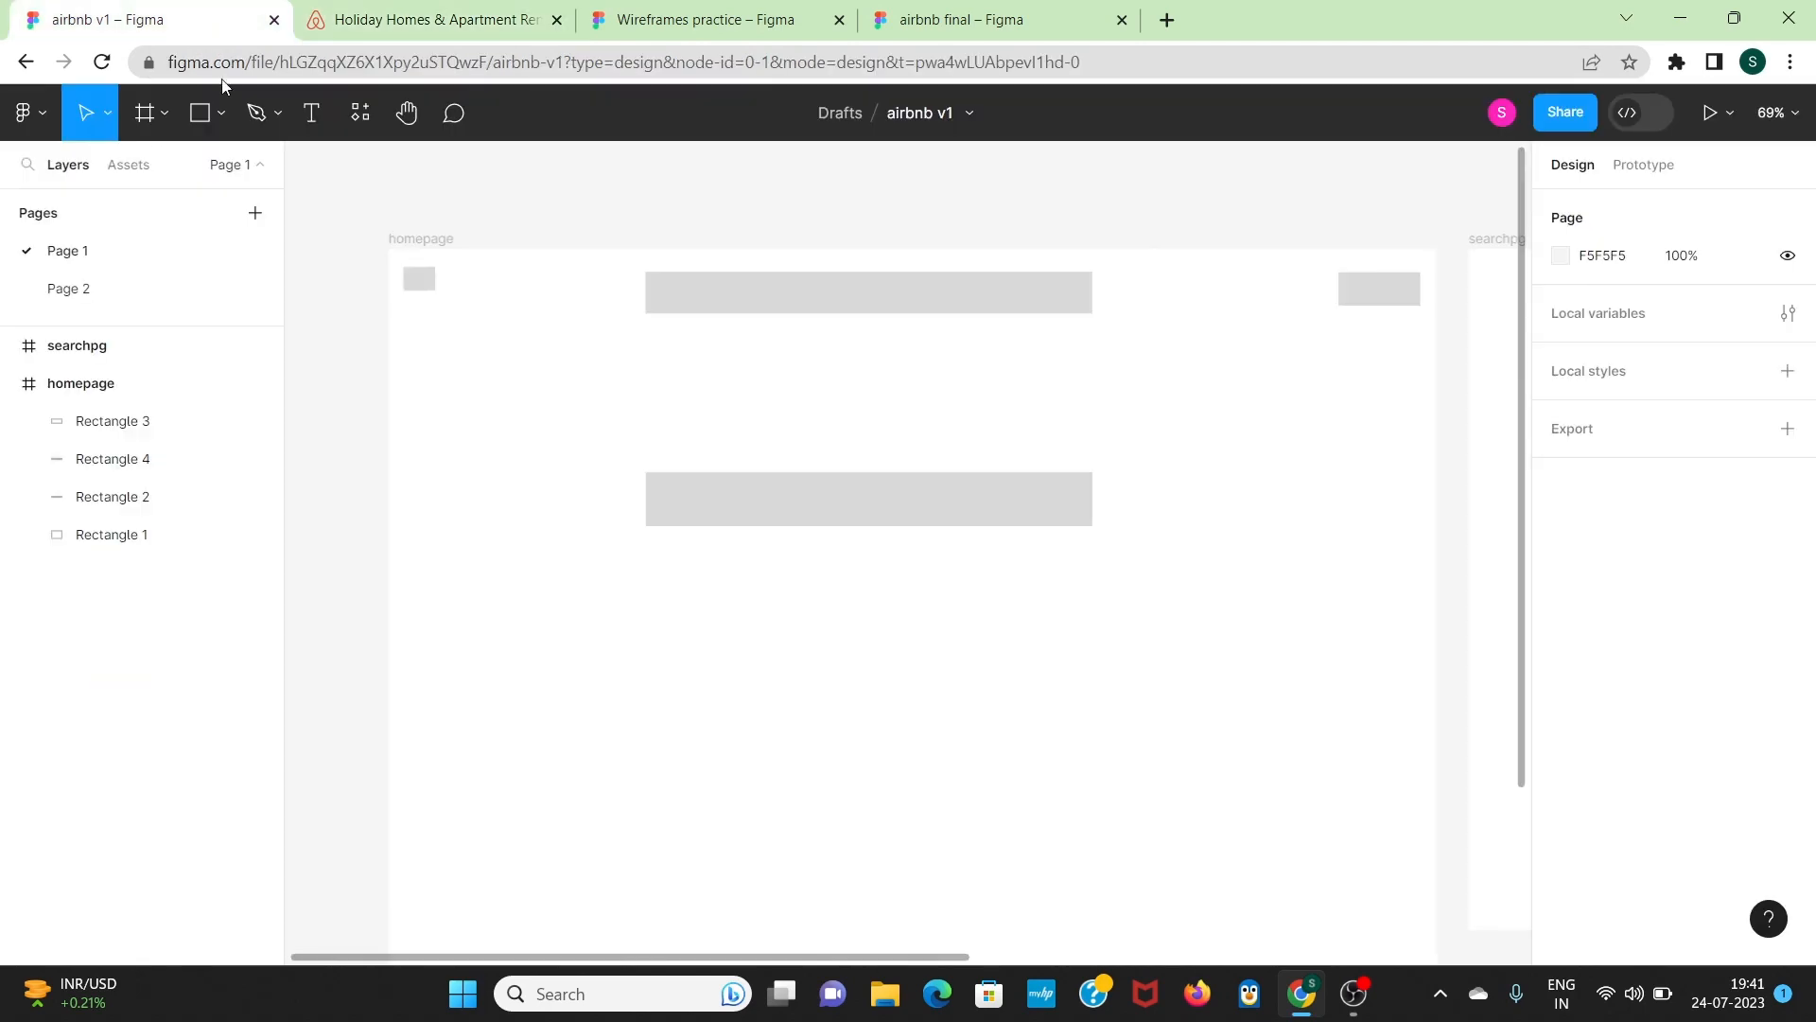
{"action": "left_click", "coordinate": [220, 117]}
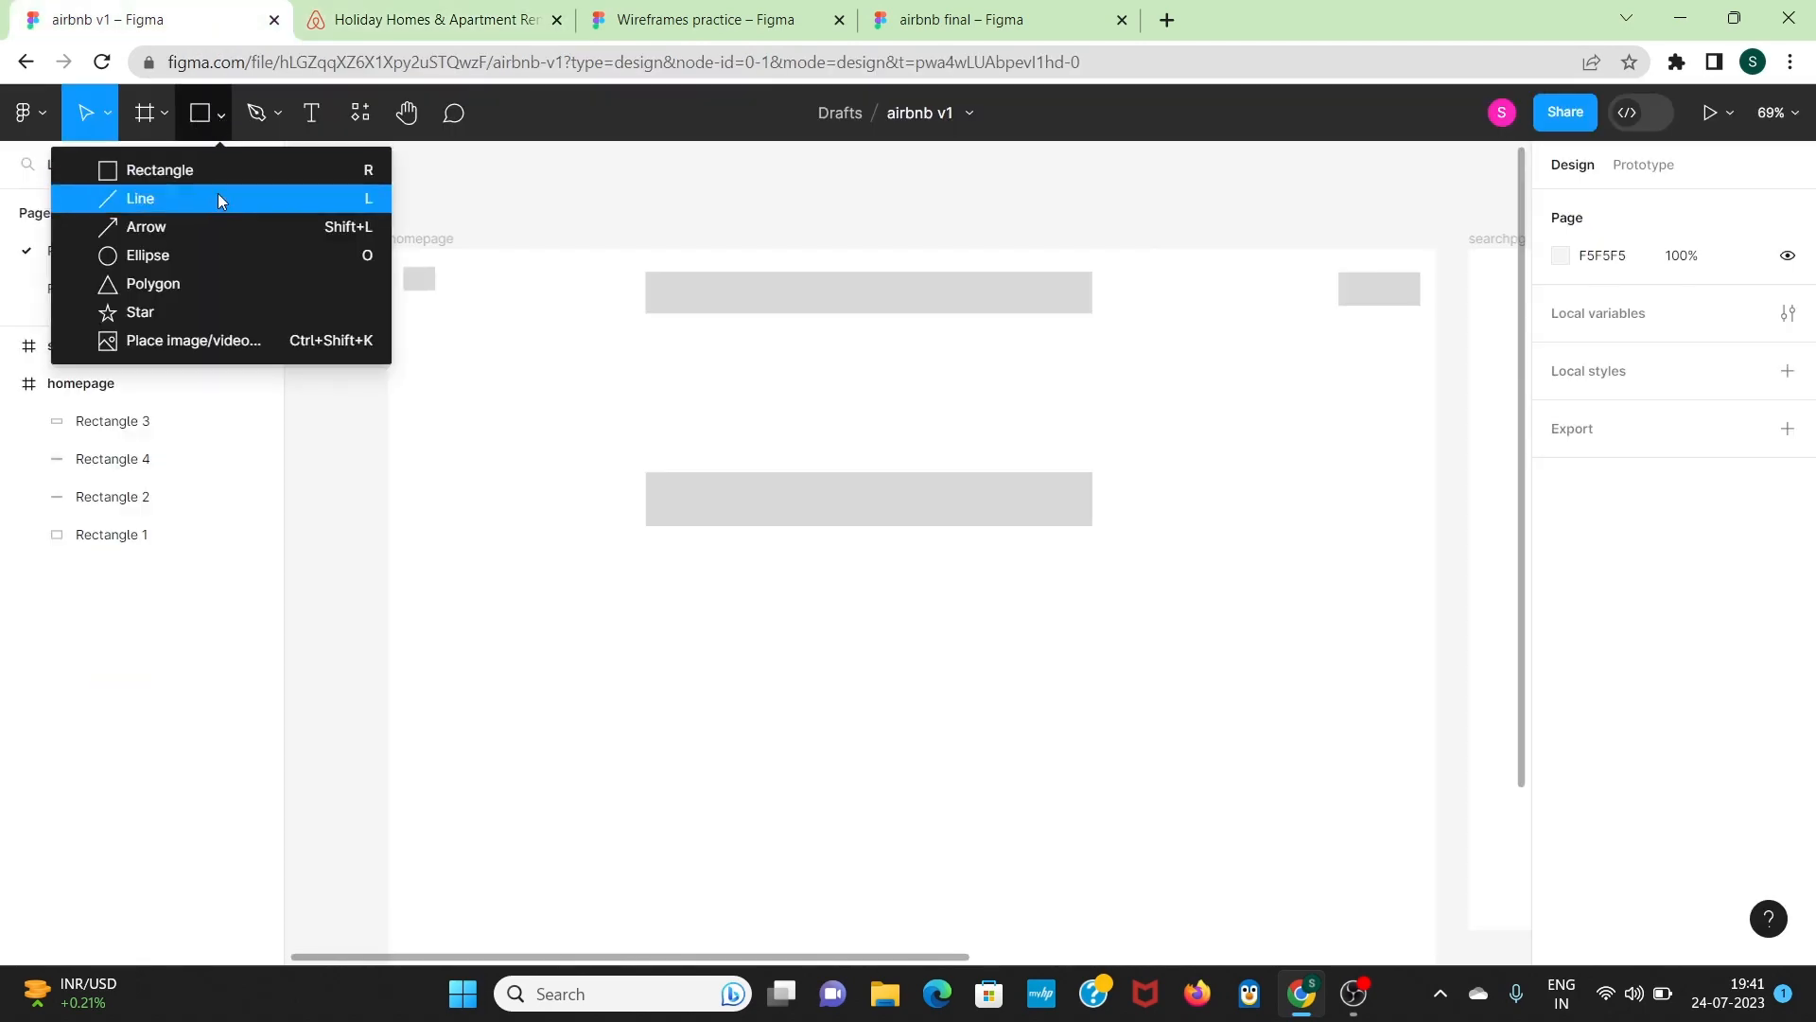
{"action": "left_click", "coordinate": [231, 254]}
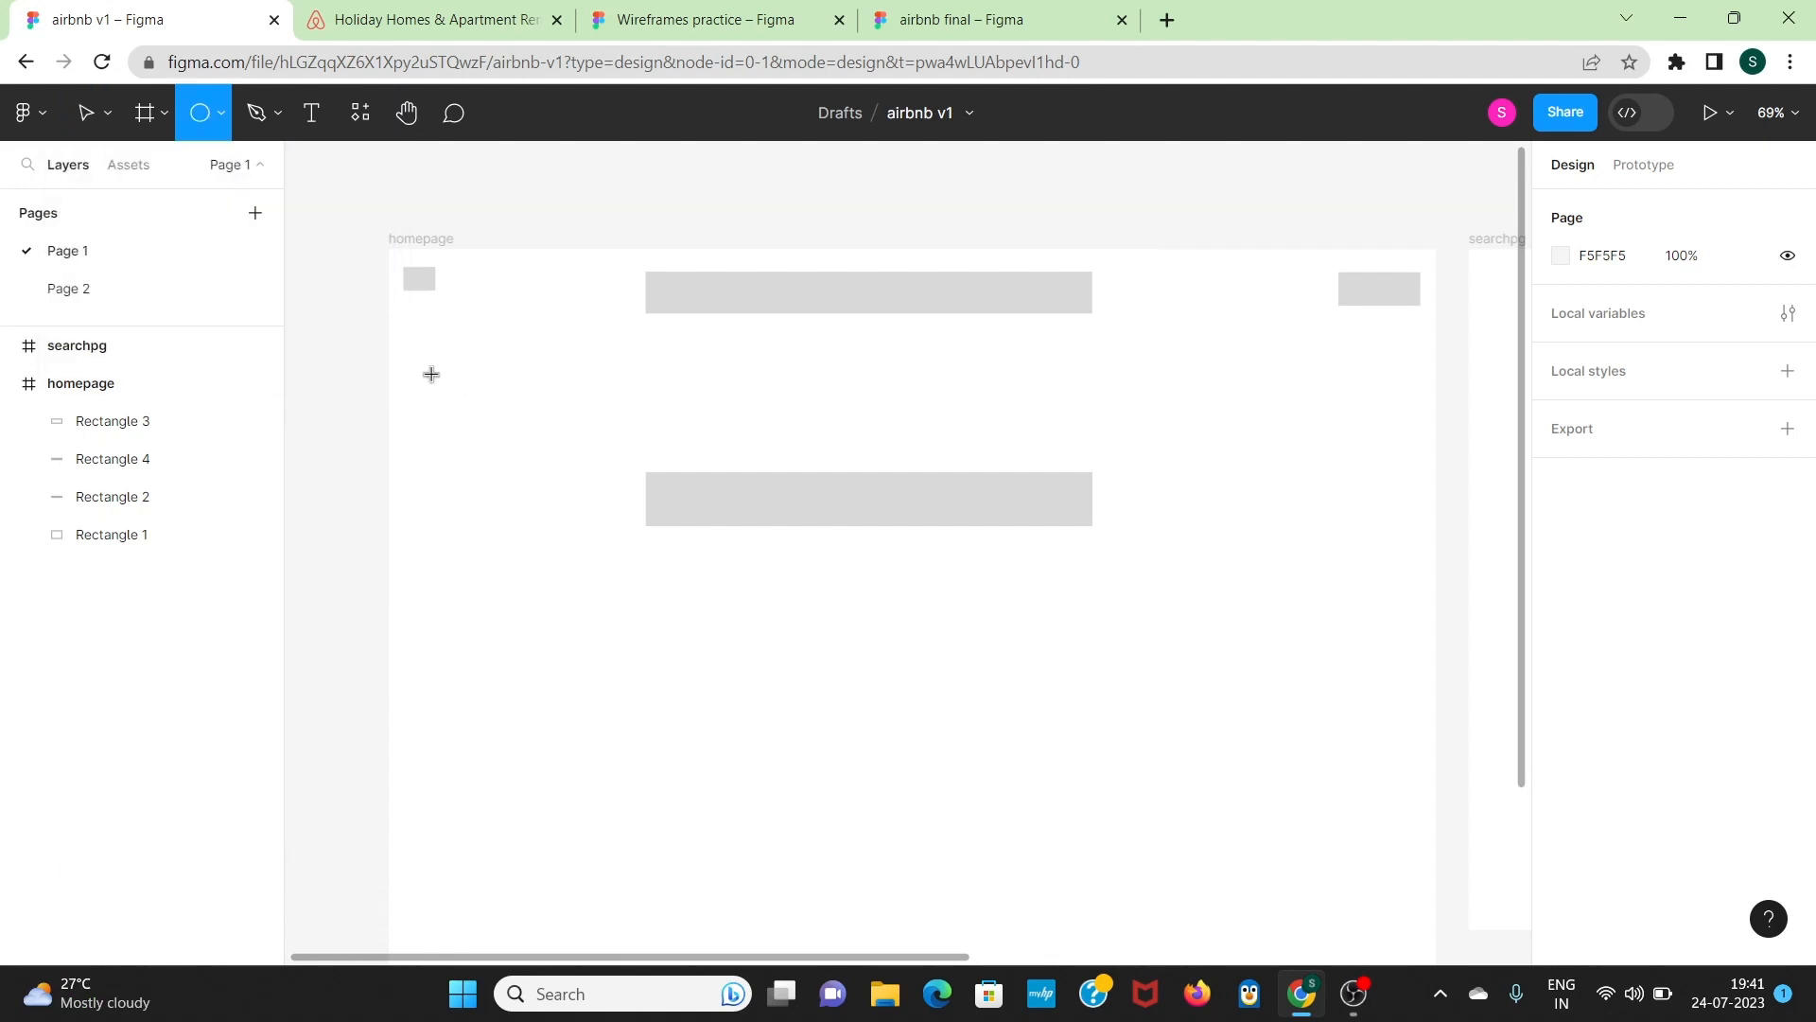
{"action": "left_click_drag", "start_coordinate": [432, 373], "coordinate": [467, 411]}
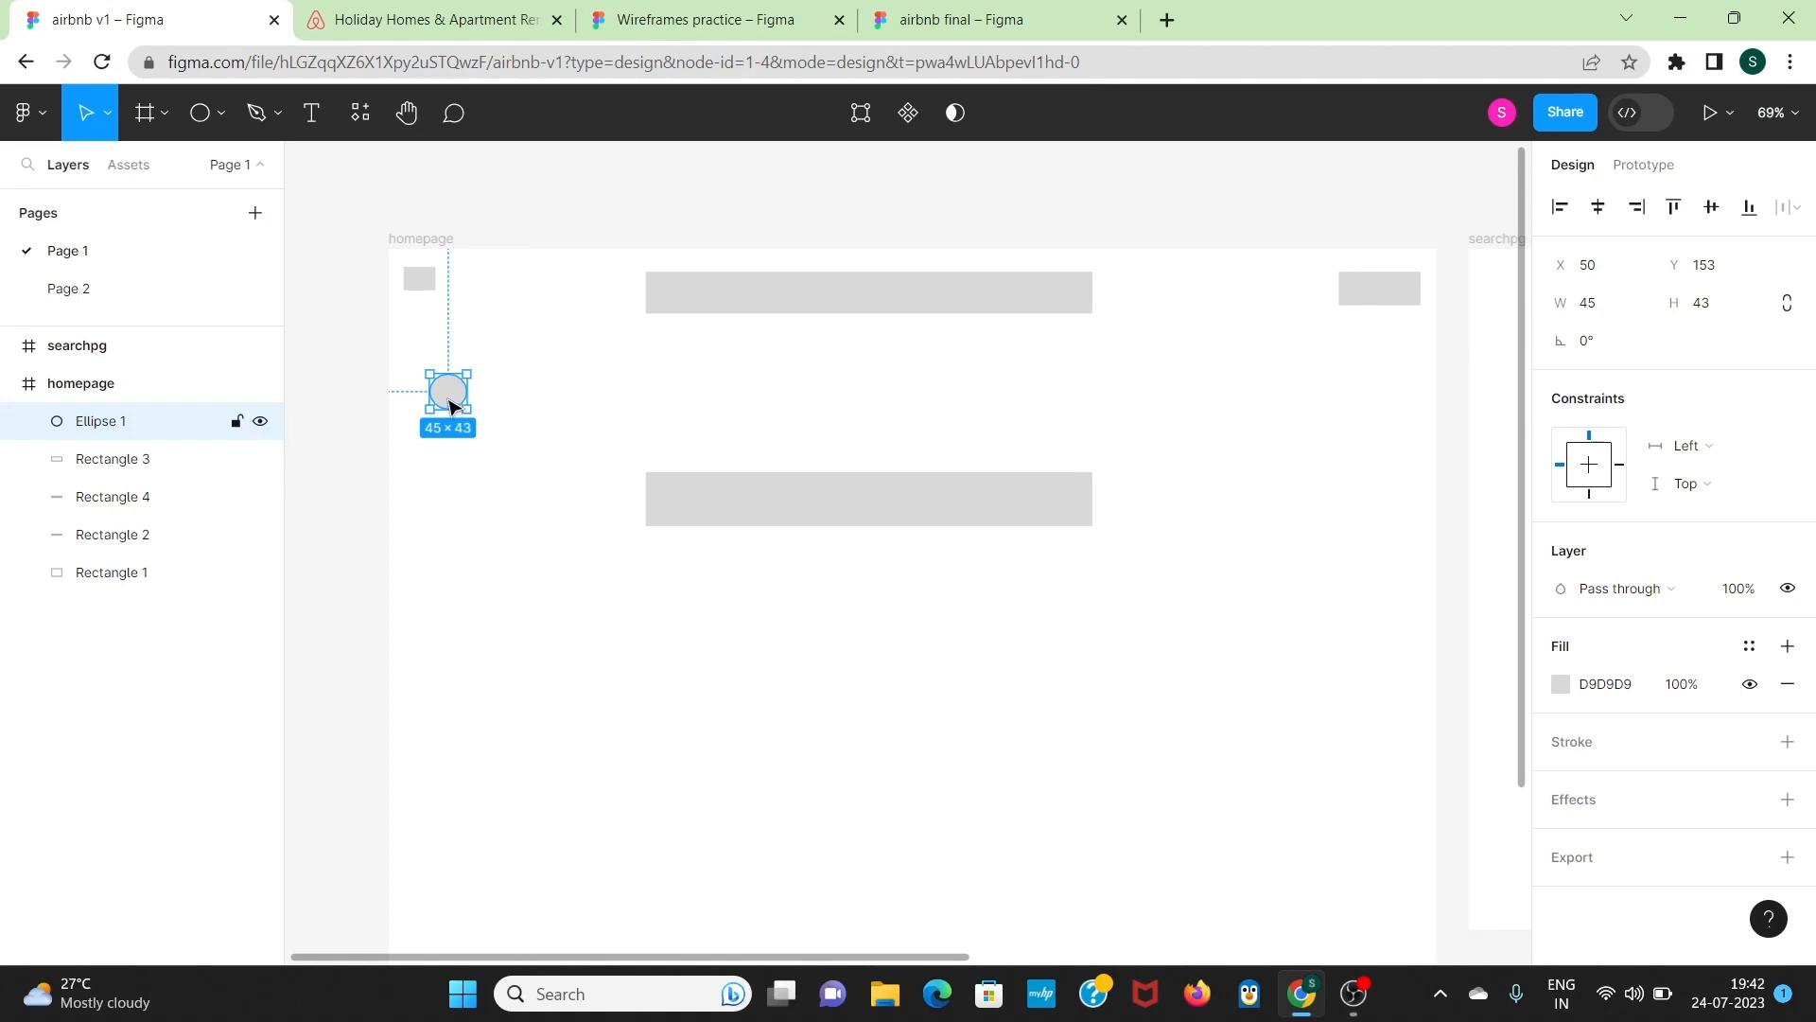
Step: Duplicate the ellipse repeatedly at equal horizontal spacing to make a row of twelve category icons
{"action": "key", "text": "ctrl+d"}
{"action": "left_click_drag", "start_coordinate": [450, 403], "coordinate": [521, 403]}
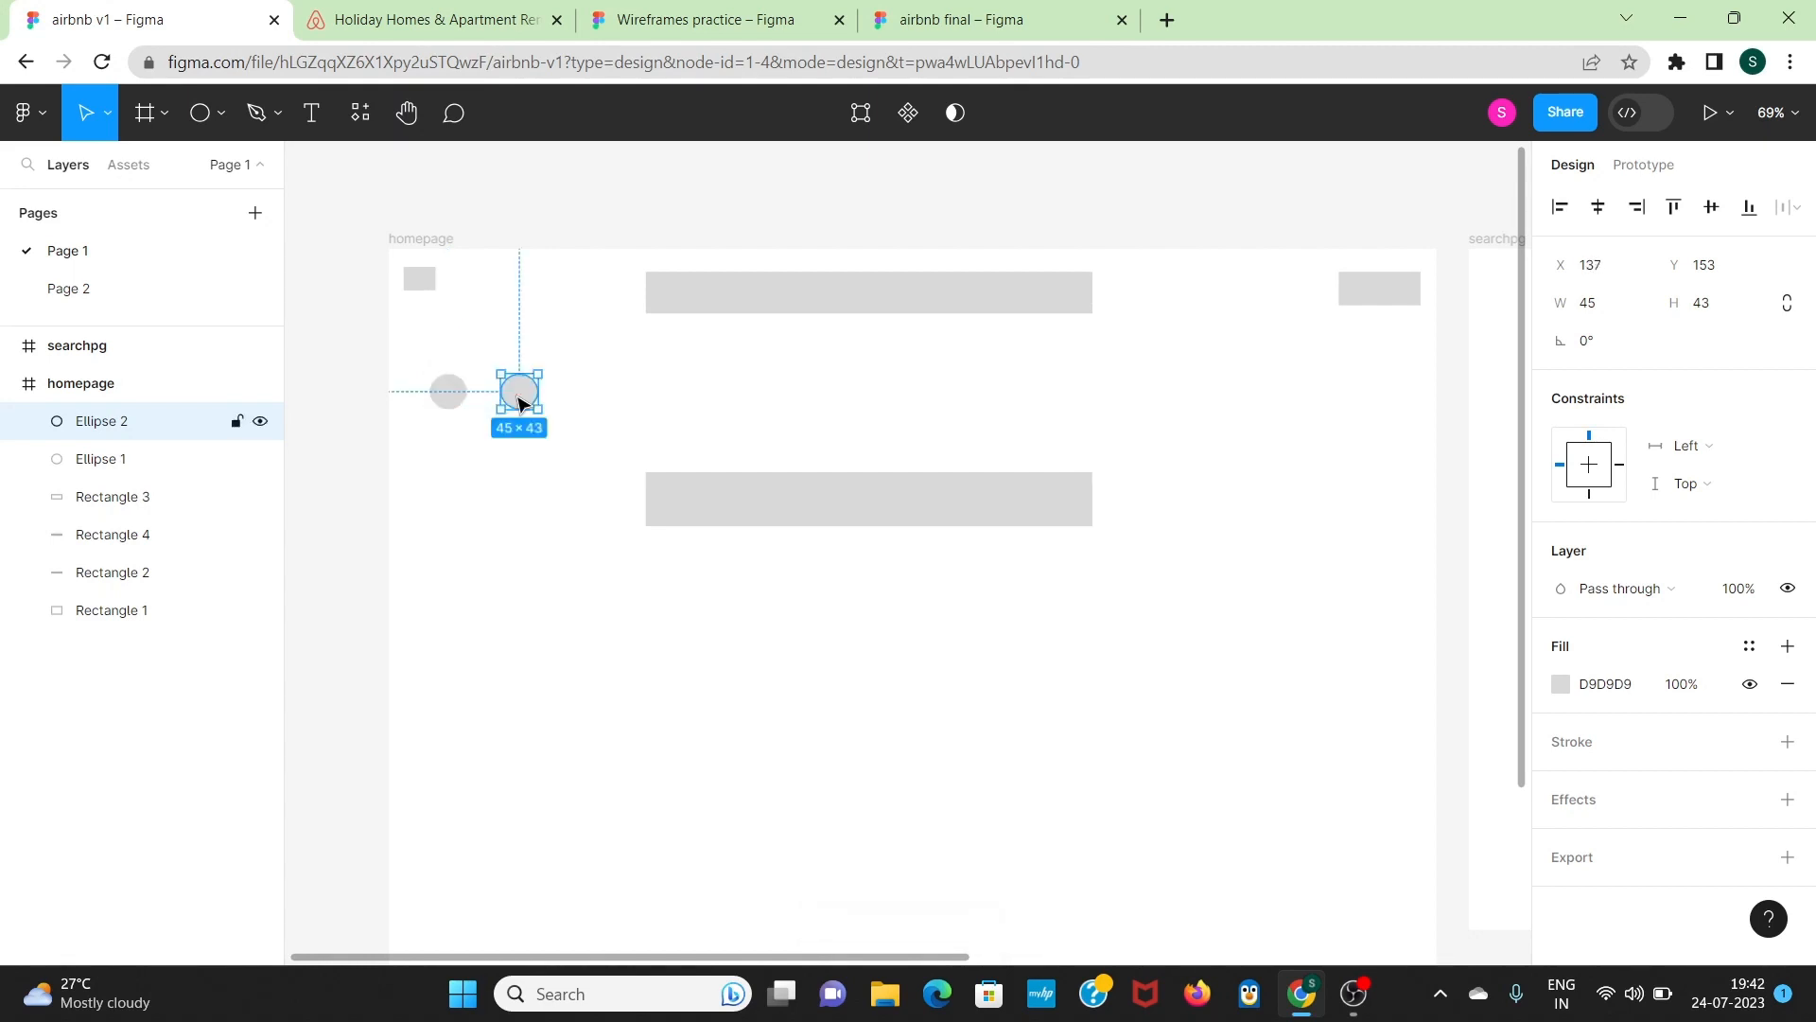
{"action": "key", "text": "ctrl+d"}
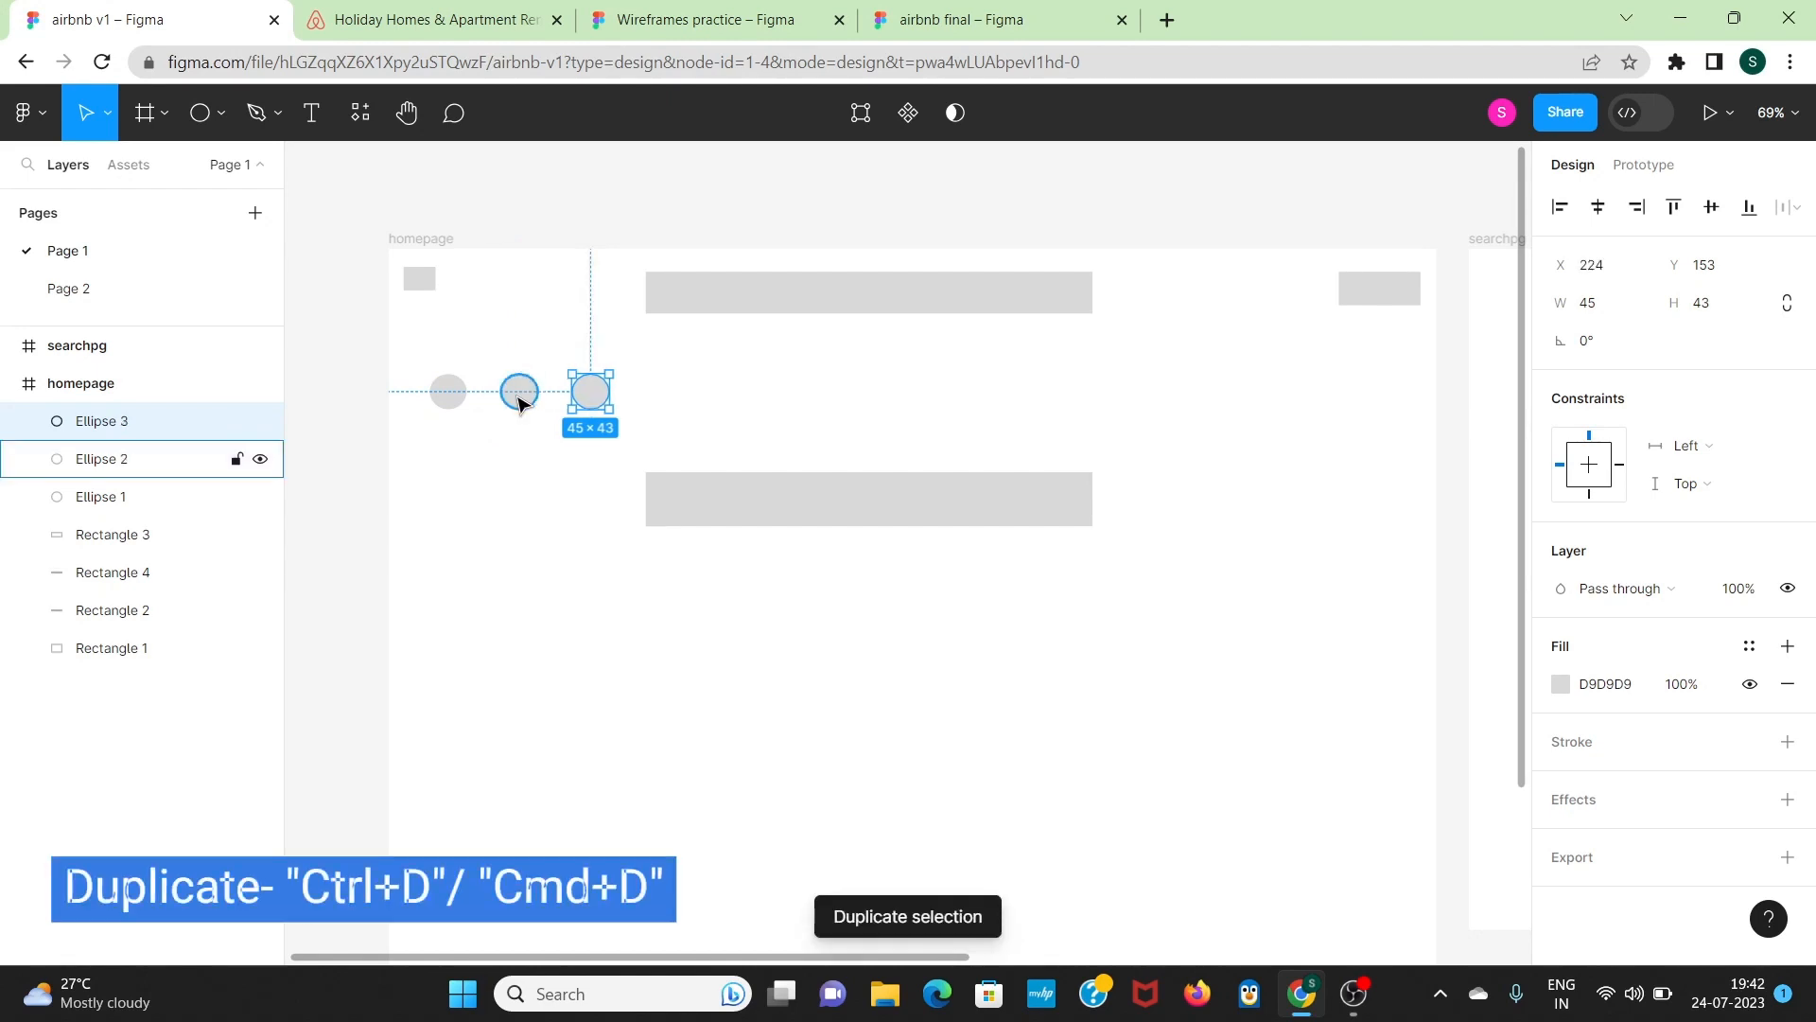
{"action": "key", "text": "ctrl+d"}
{"action": "key", "text": "ctrl+d"}
{"action": "key", "text": "ctrl+d"}
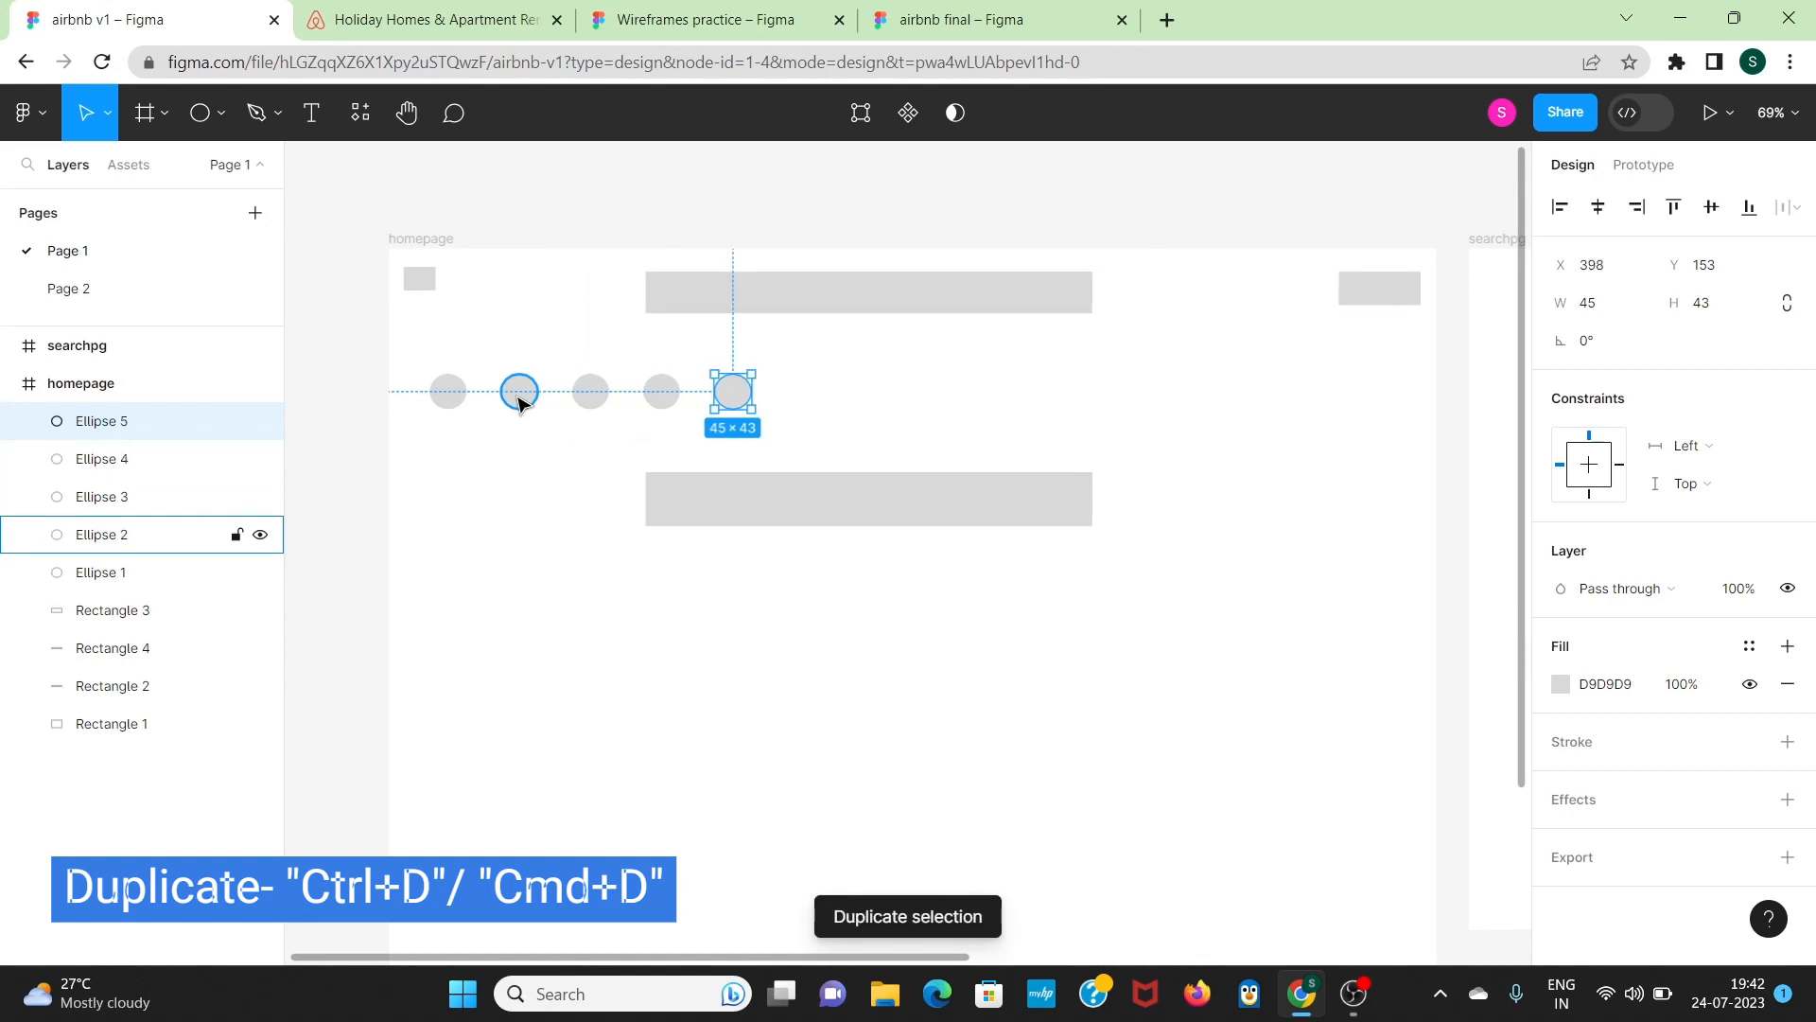
{"action": "key", "text": "ctrl+d"}
{"action": "key", "text": "ctrl+d"}
{"action": "key", "text": "ctrl+d"}
{"action": "key", "text": "ctrl+d"}
{"action": "key", "text": "ctrl+d"}
{"action": "key", "text": "ctrl+d"}
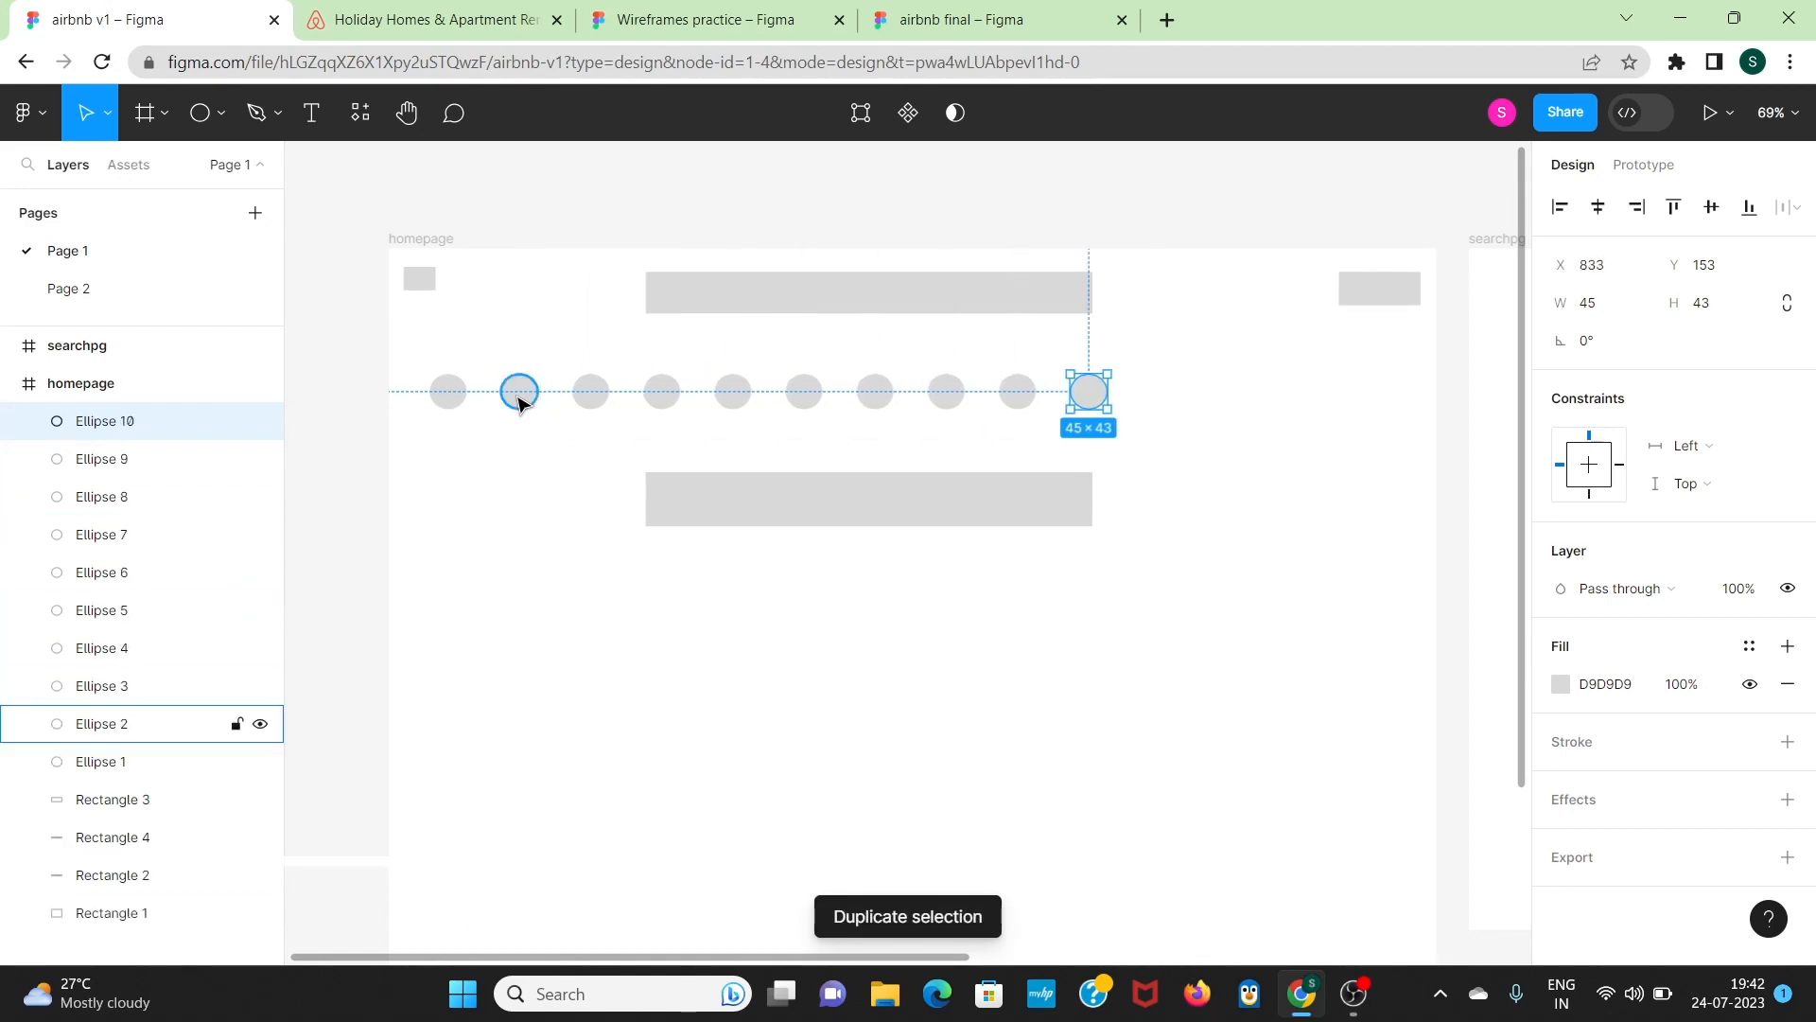
{"action": "left_click", "coordinate": [665, 441]}
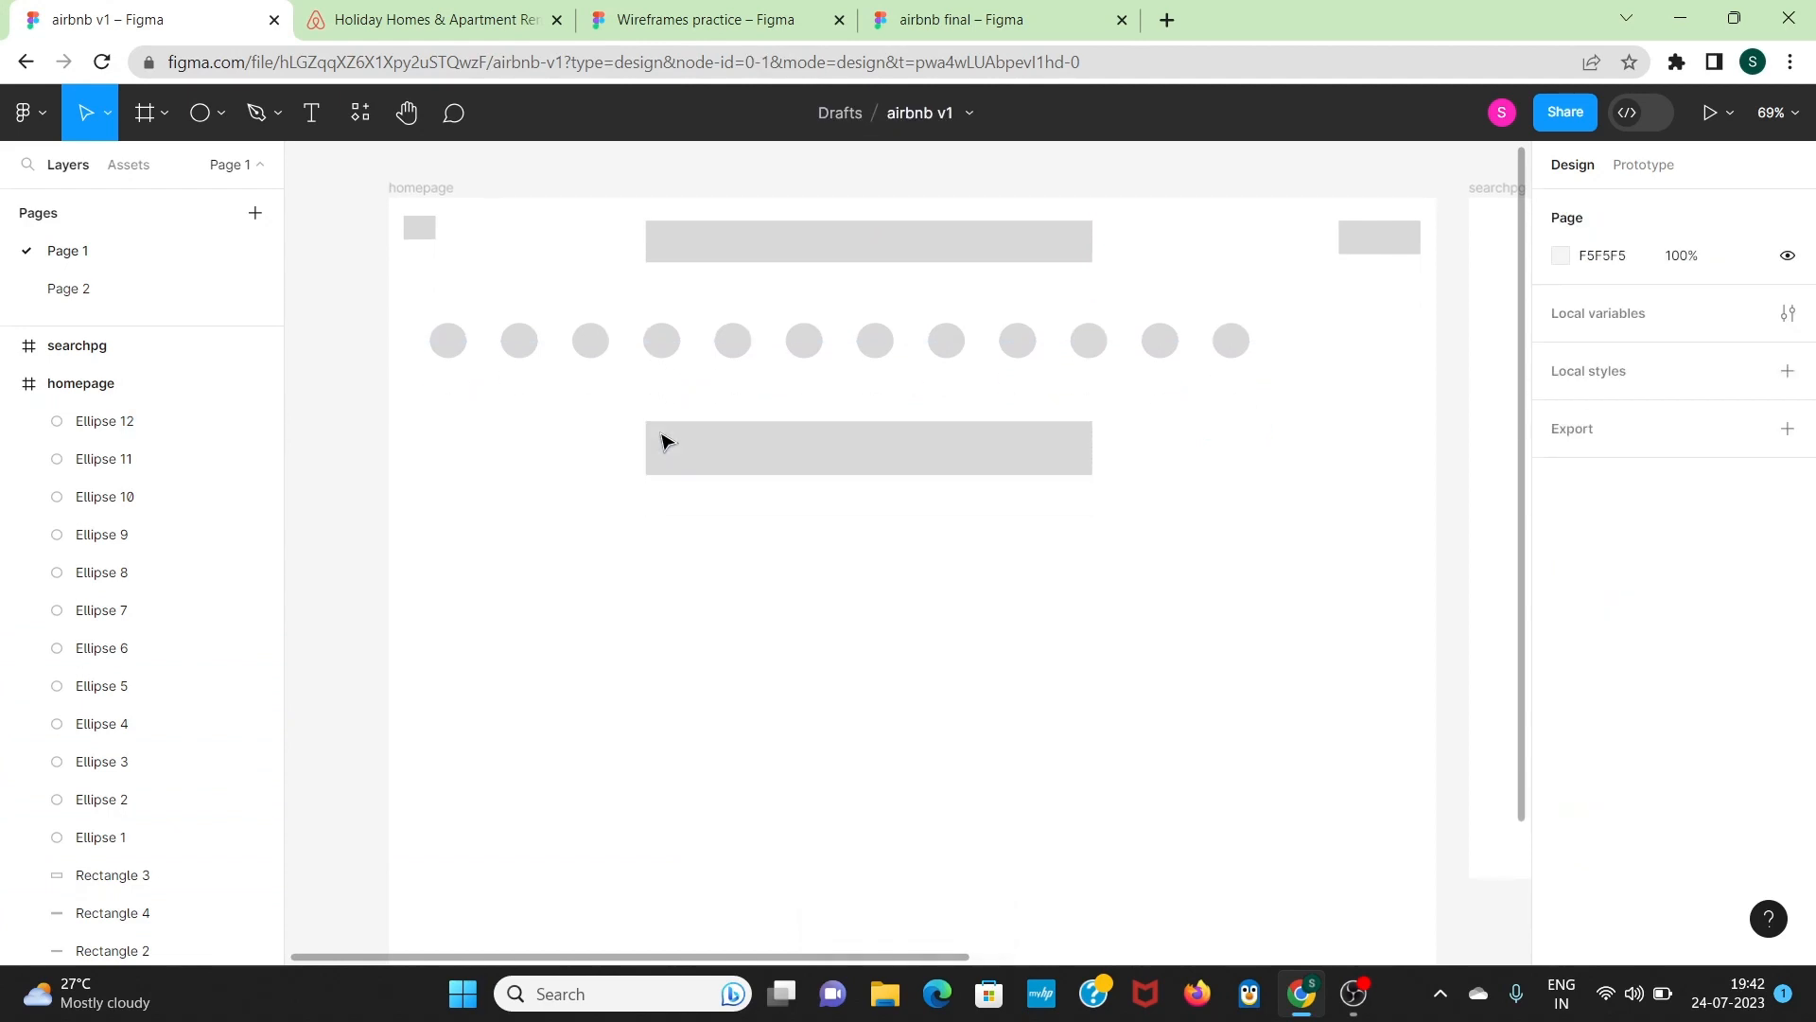
Step: Duplicate the 100 × 41 header rectangle and place the copy directly beneath it, level with the row of circles
{"action": "left_click", "coordinate": [1232, 393]}
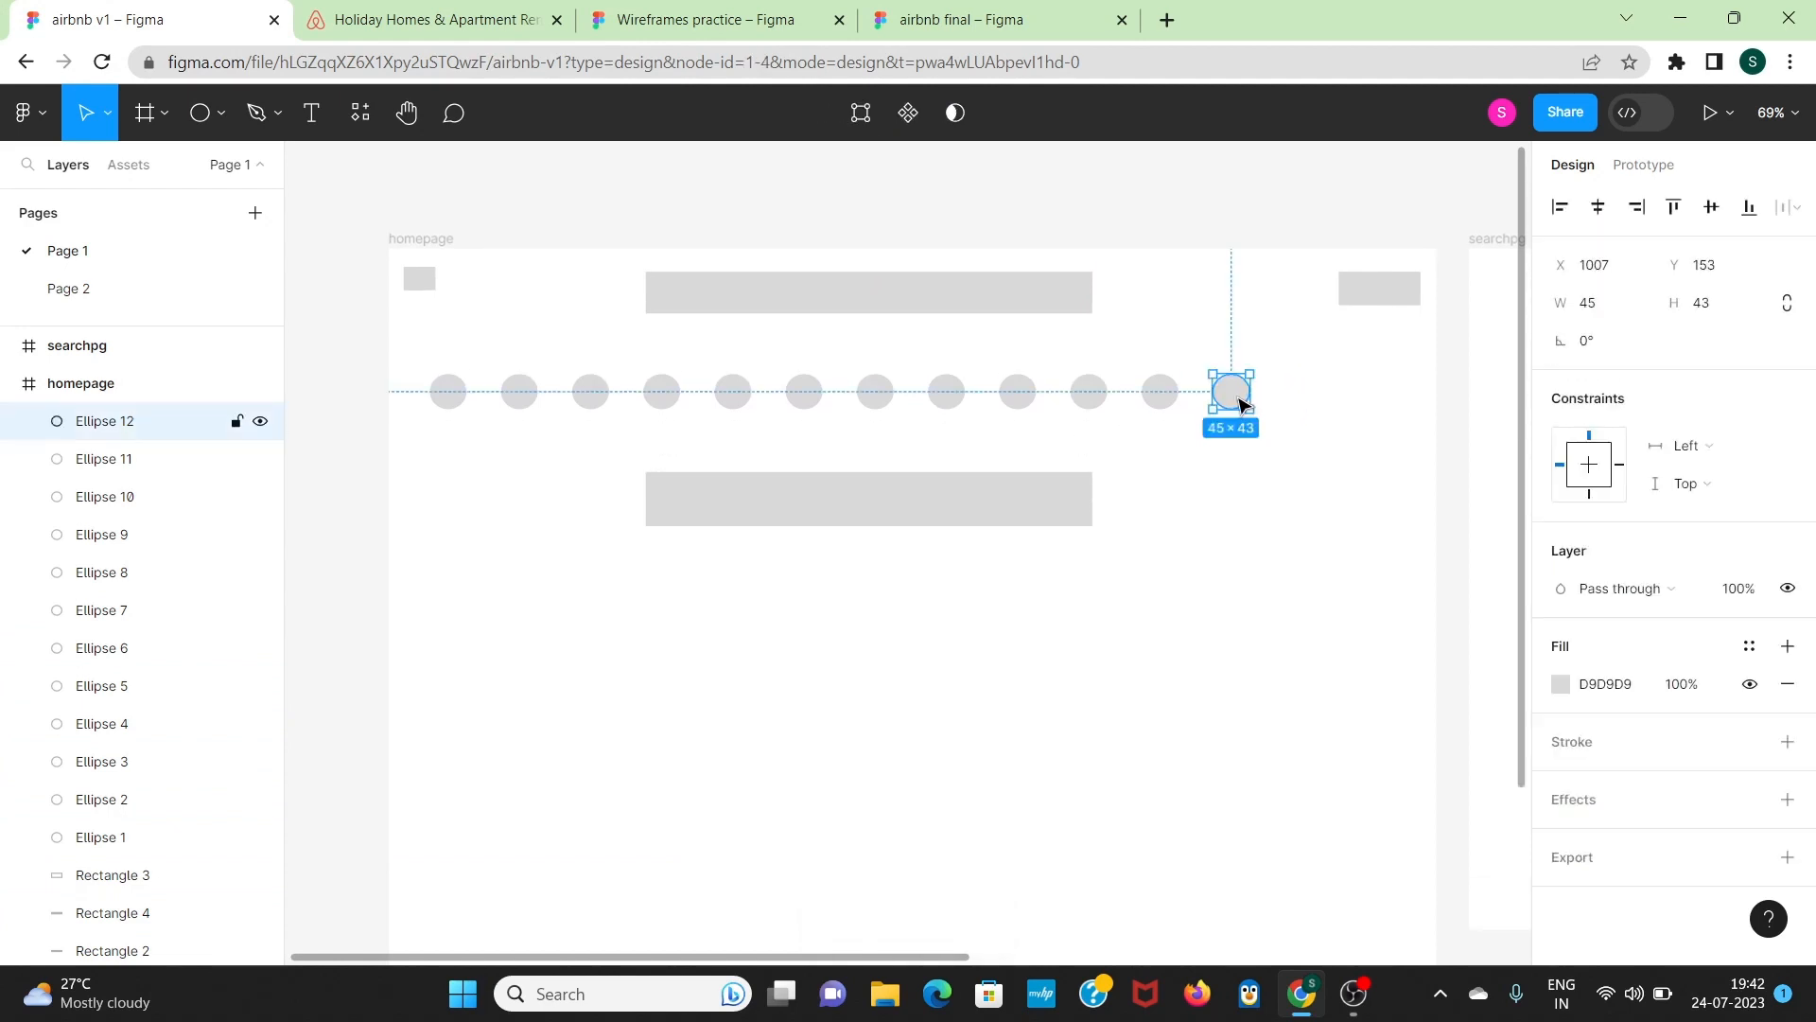
{"action": "left_click", "coordinate": [1373, 305]}
{"action": "key", "text": "ctrl+d"}
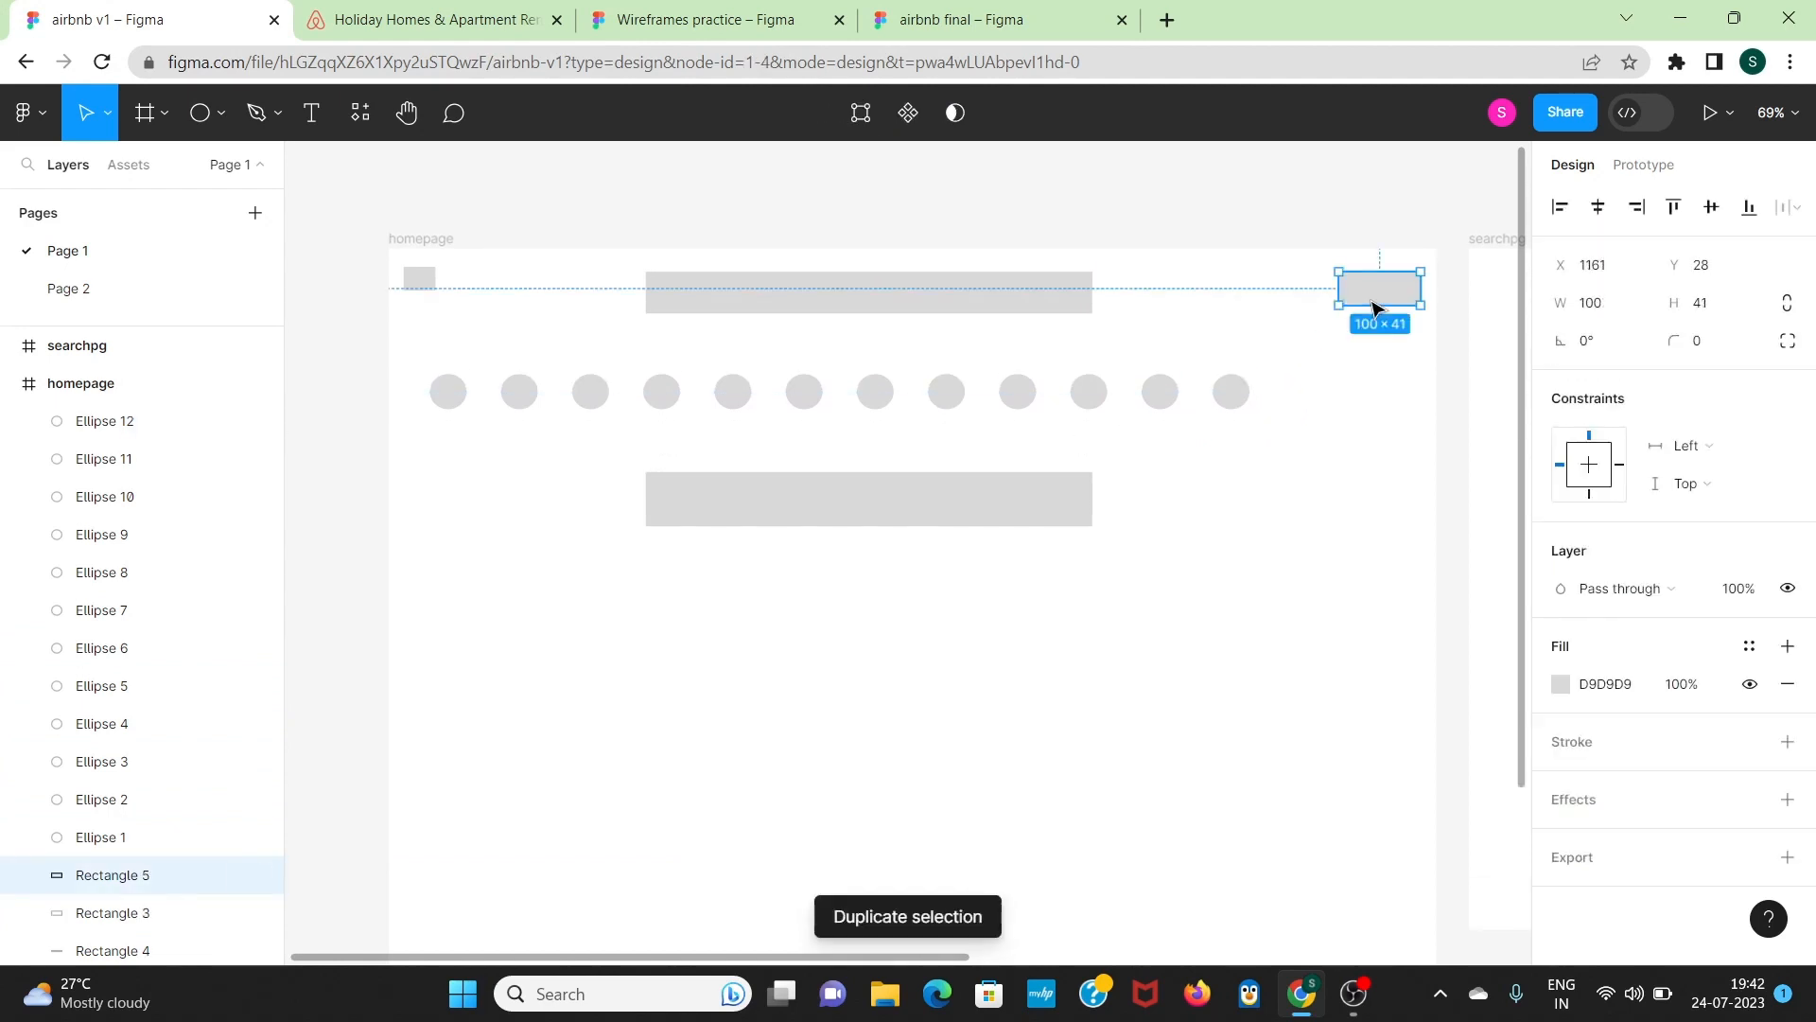
{"action": "left_click_drag", "start_coordinate": [1373, 306], "coordinate": [1382, 407]}
Step: Duplicate the row's last circle twice, shrinking one copy at the row's end and placing the other beside the header rectangle at X 1052, Y 28
{"action": "left_click", "coordinate": [1231, 393]}
{"action": "key", "text": "ctrl+d"}
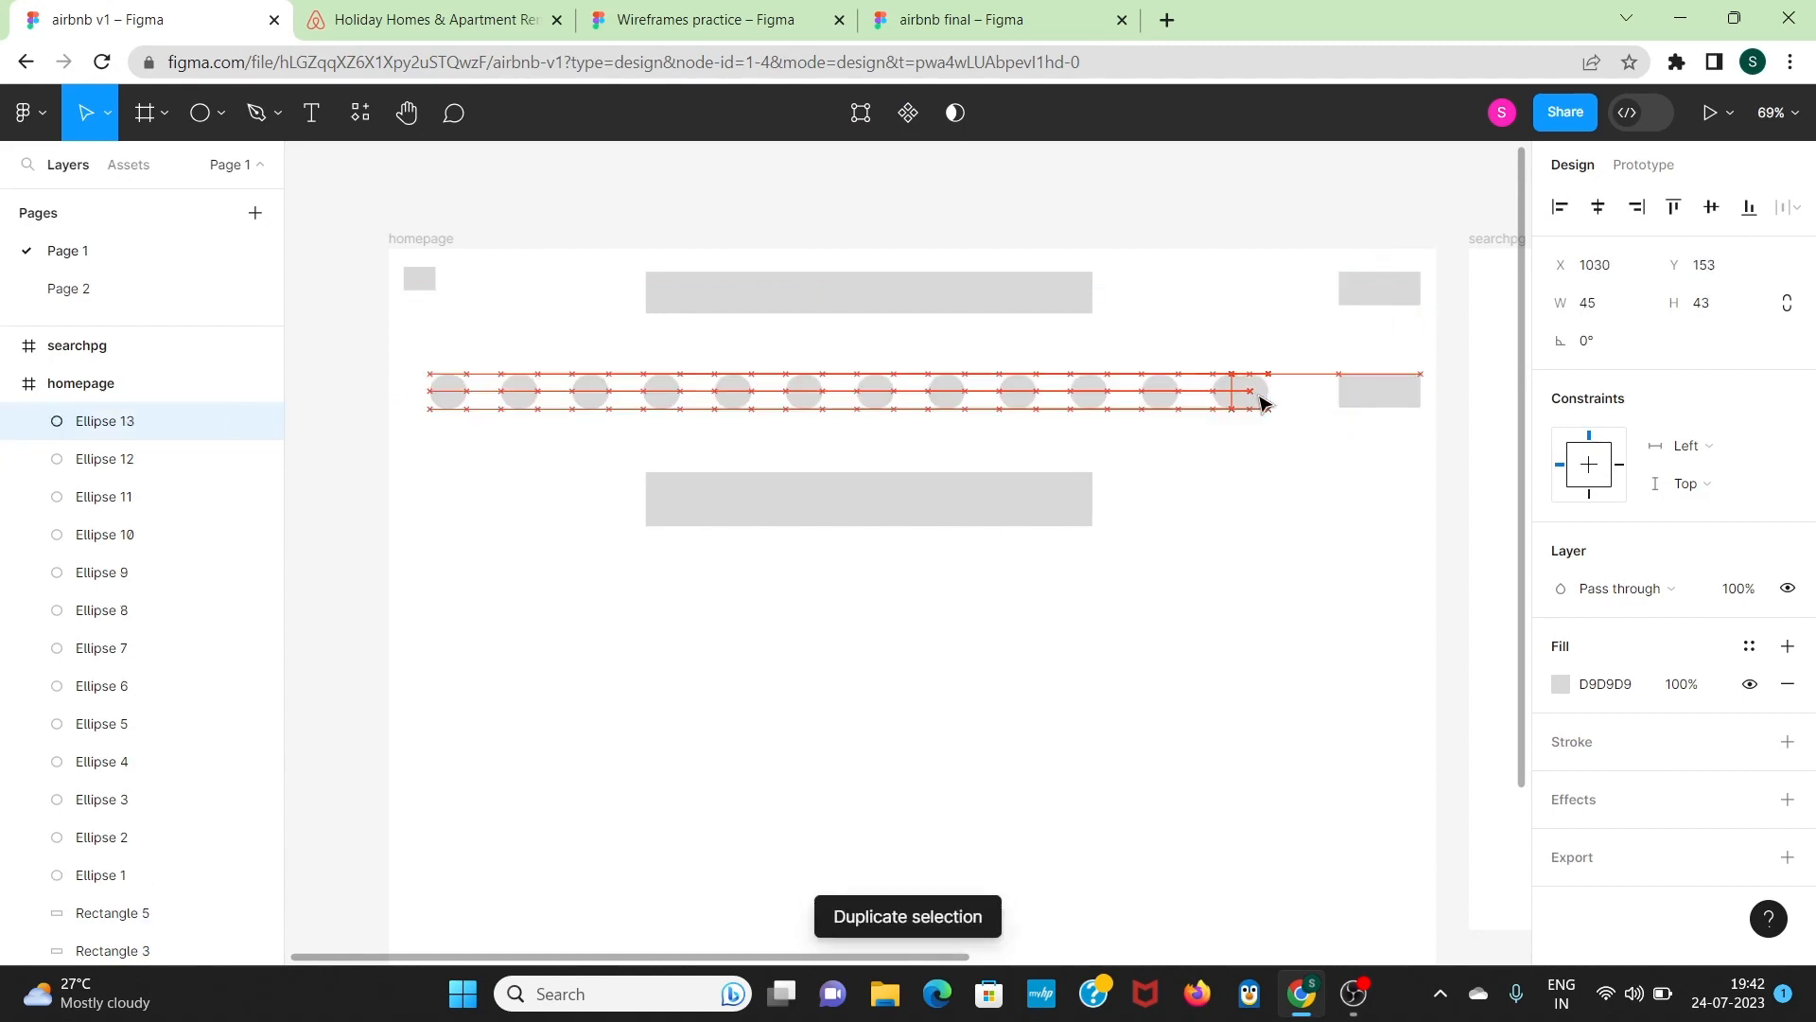
{"action": "left_click_drag", "start_coordinate": [1237, 402], "coordinate": [1269, 291]}
{"action": "left_click", "coordinate": [1235, 397]}
{"action": "key", "text": "ctrl+d"}
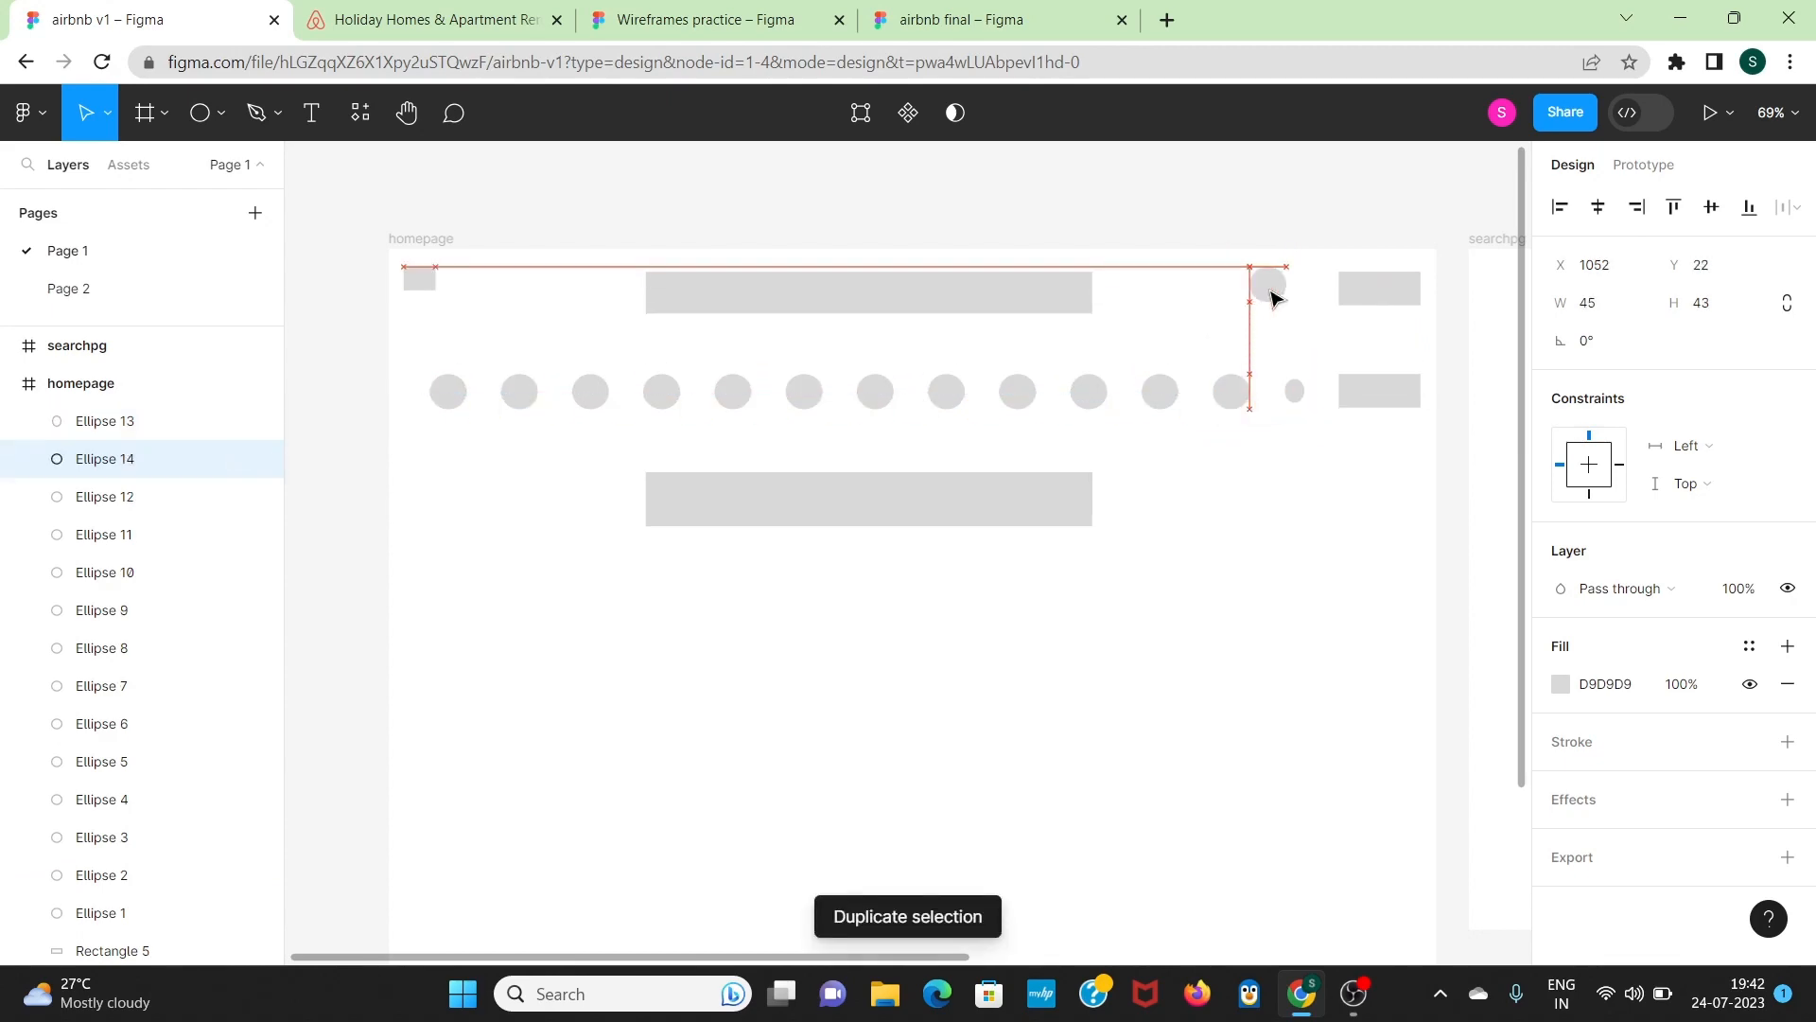
Step: Compare the layout with the Airbnb page and set the corner radius of the search bar rectangle in the header to 12
{"action": "scroll", "coordinate": [1256, 571], "scroll_direction": "down", "scroll_amount": 3}
{"action": "scroll", "coordinate": [1250, 577], "scroll_direction": "up", "scroll_amount": 1}
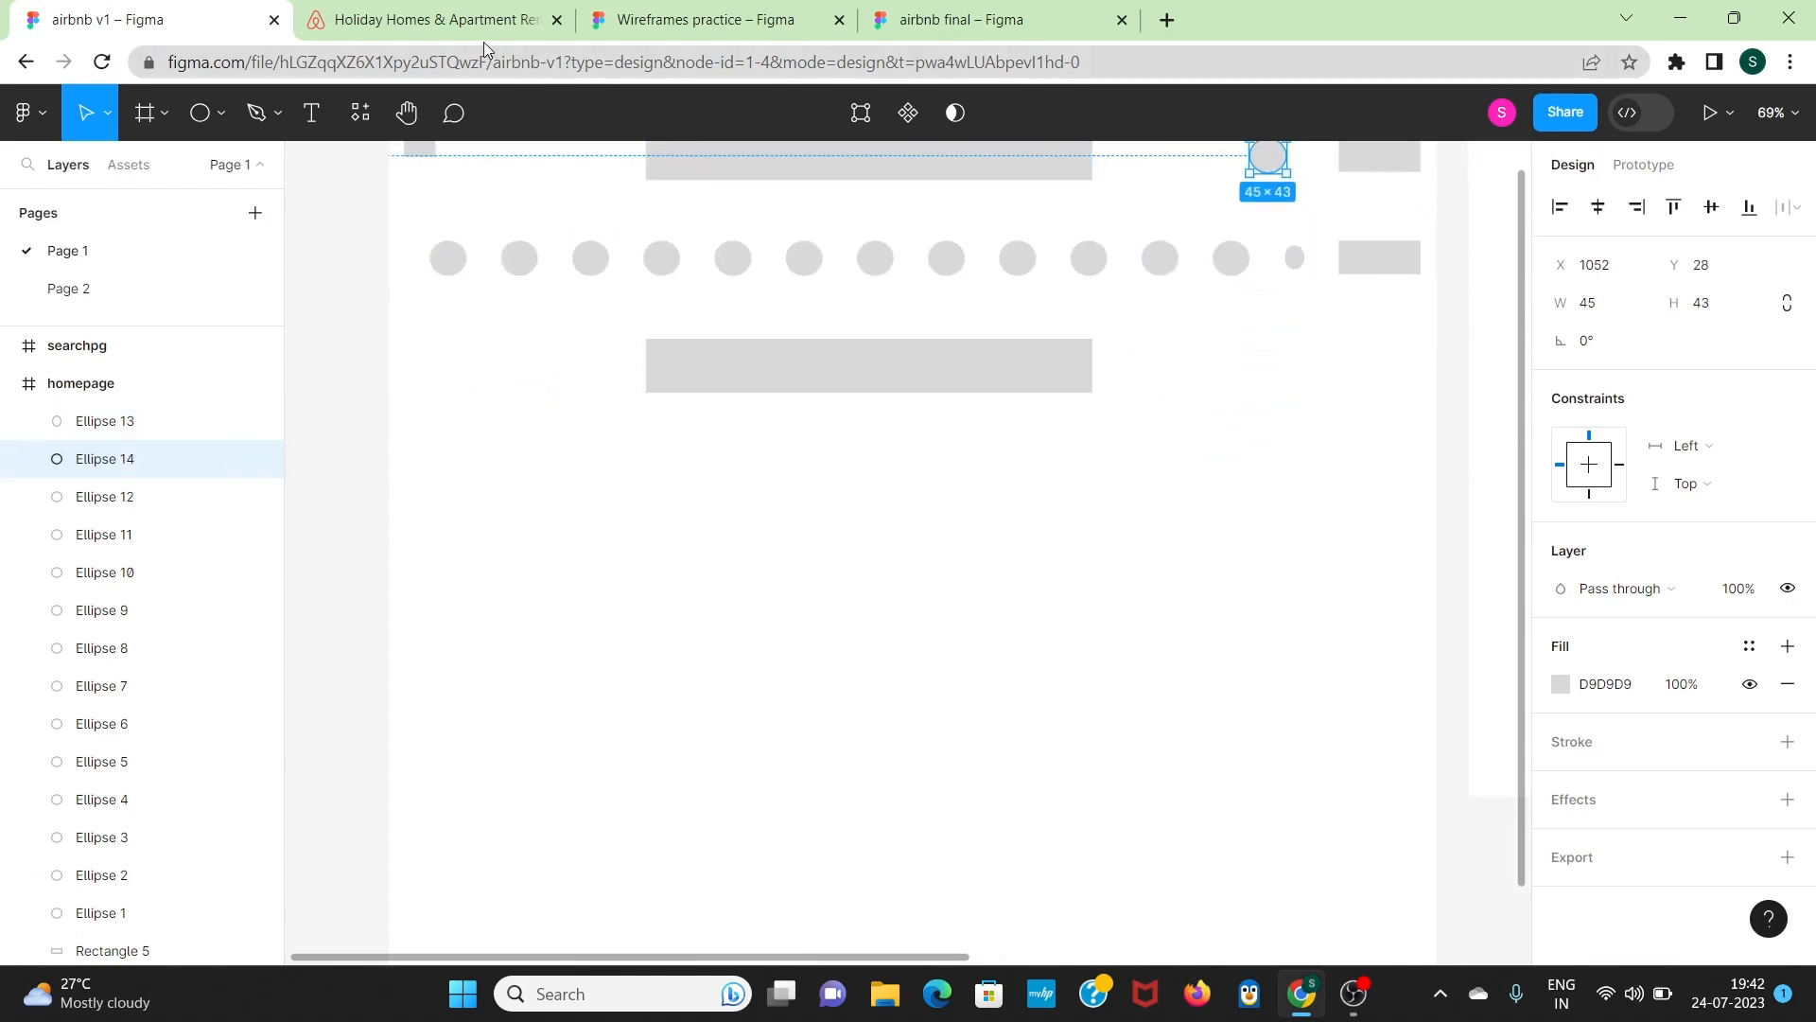
{"action": "left_click", "coordinate": [430, 19]}
{"action": "left_click", "coordinate": [151, 19]}
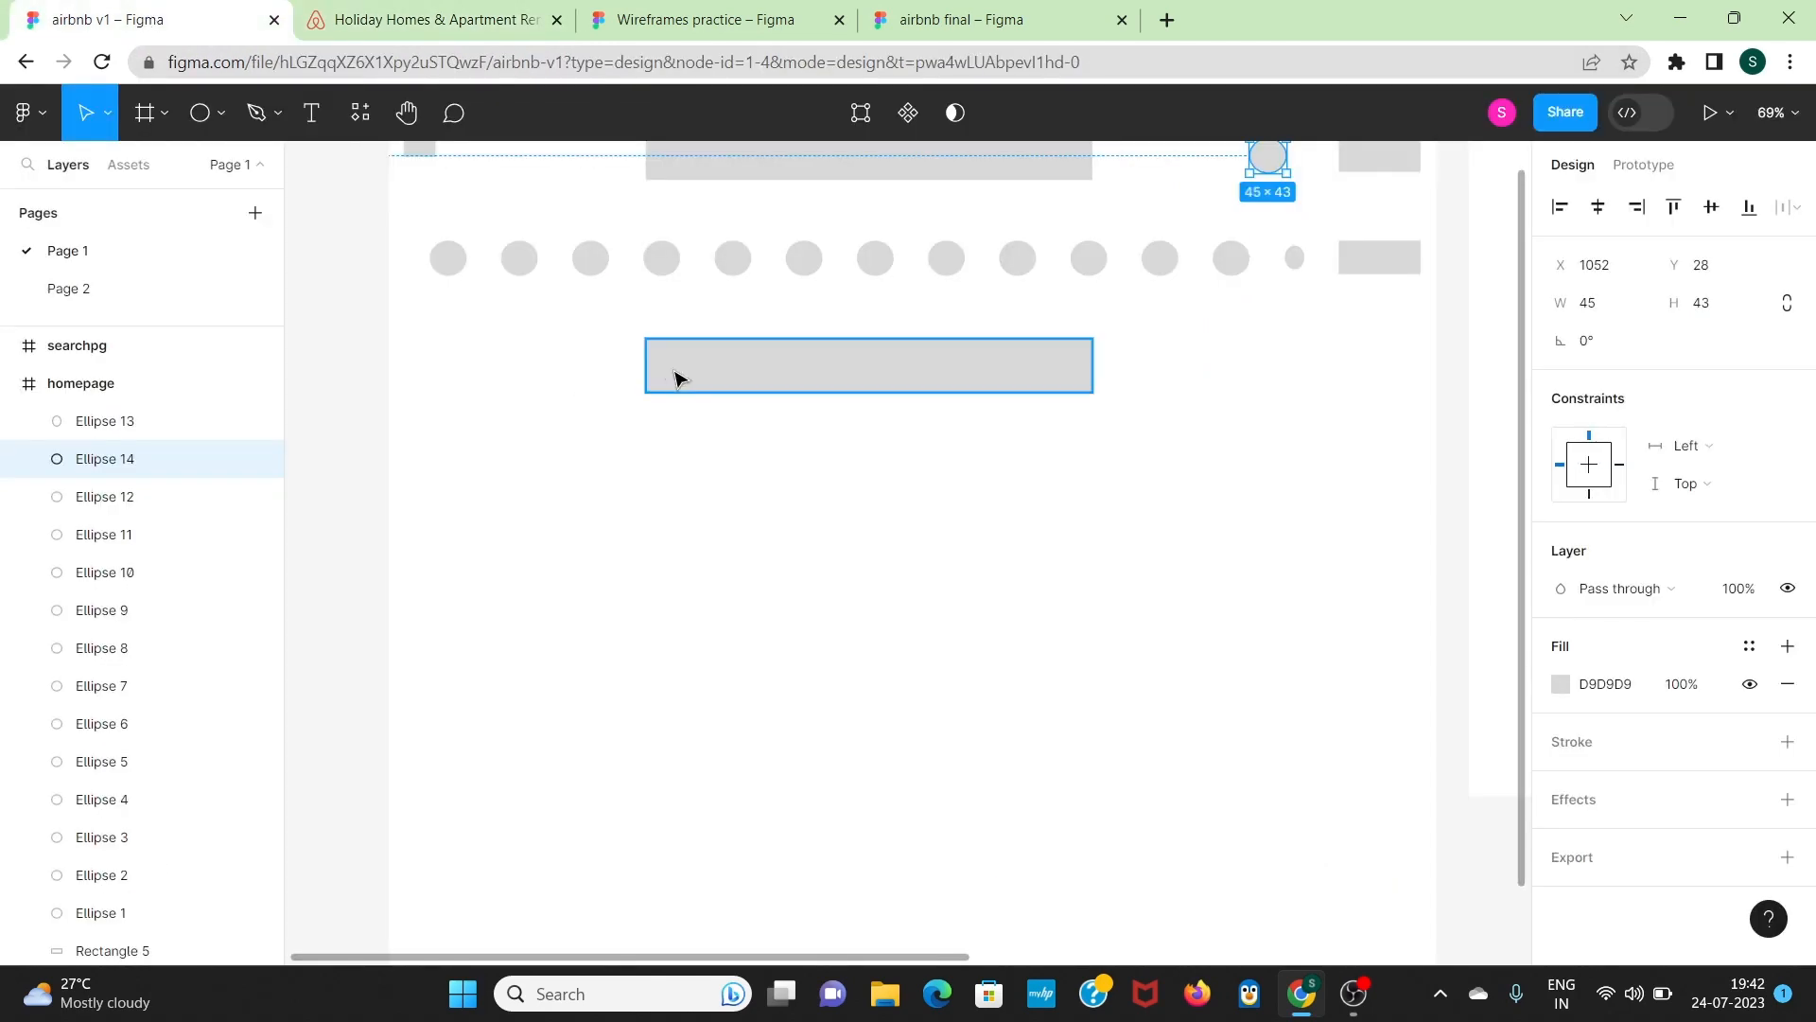
{"action": "scroll", "coordinate": [678, 377], "scroll_direction": "up", "scroll_amount": 2}
{"action": "left_click", "coordinate": [721, 236]}
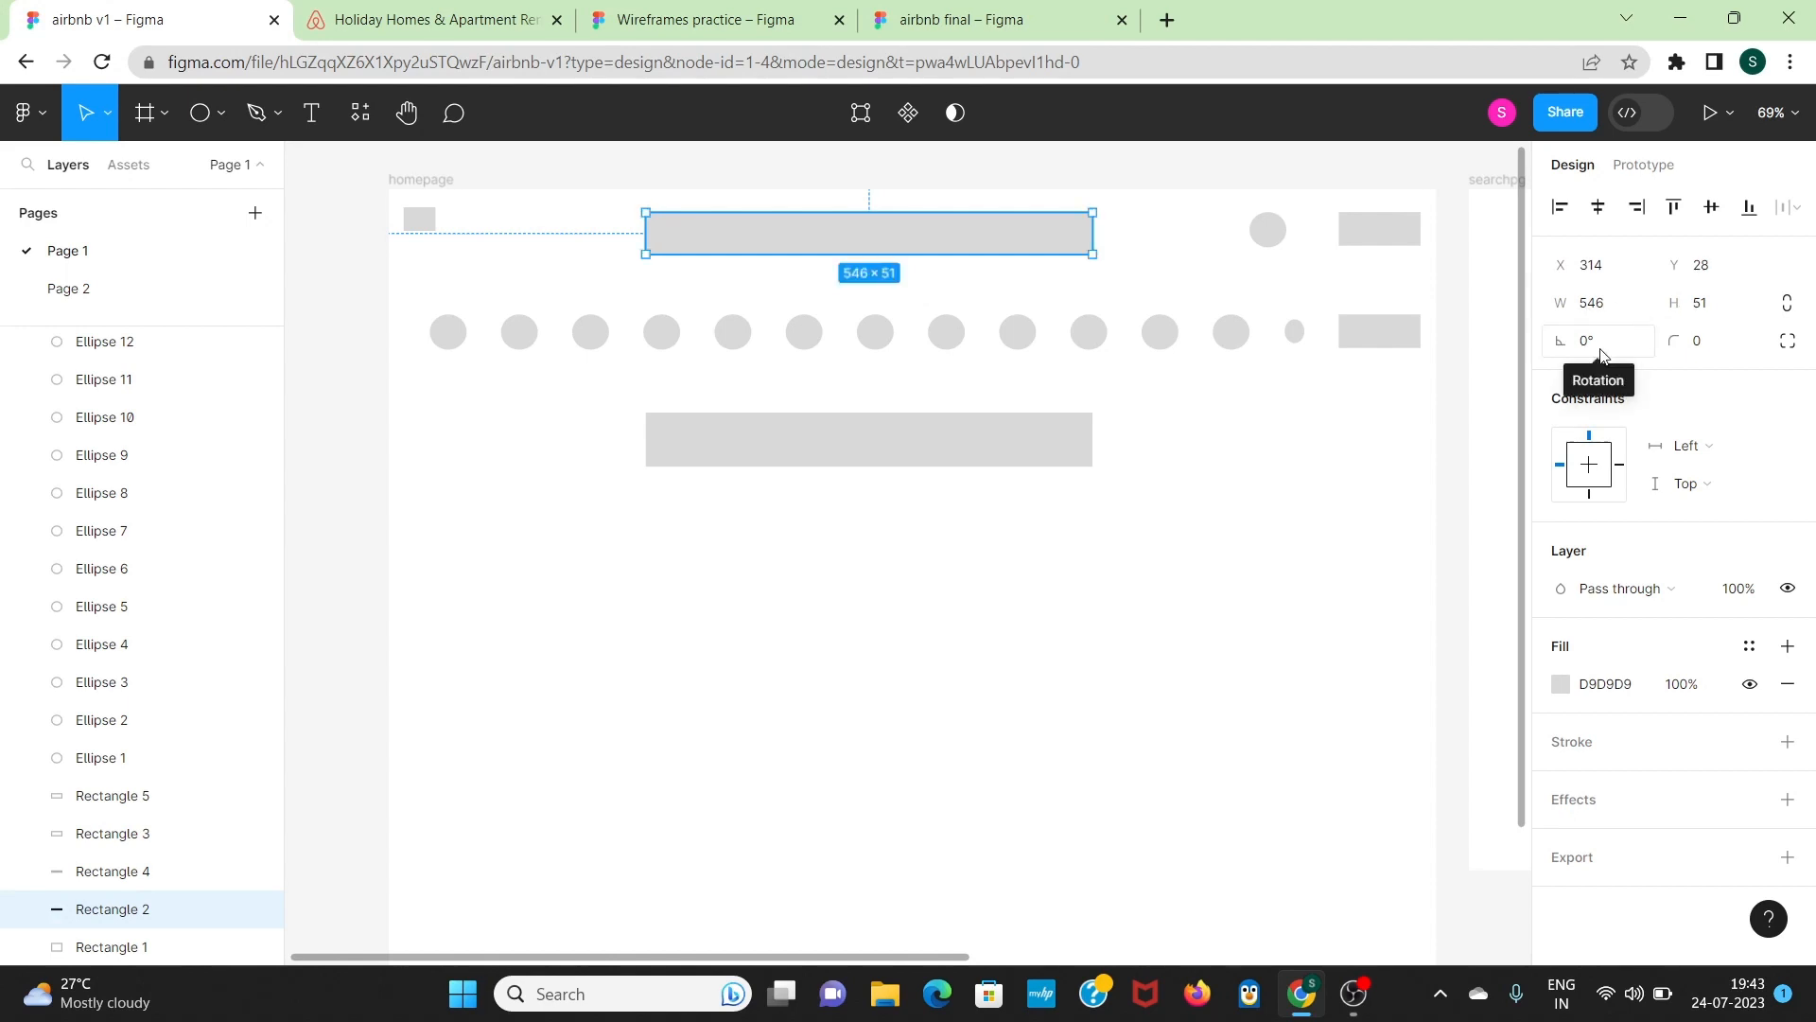
{"action": "left_click", "coordinate": [1700, 342]}
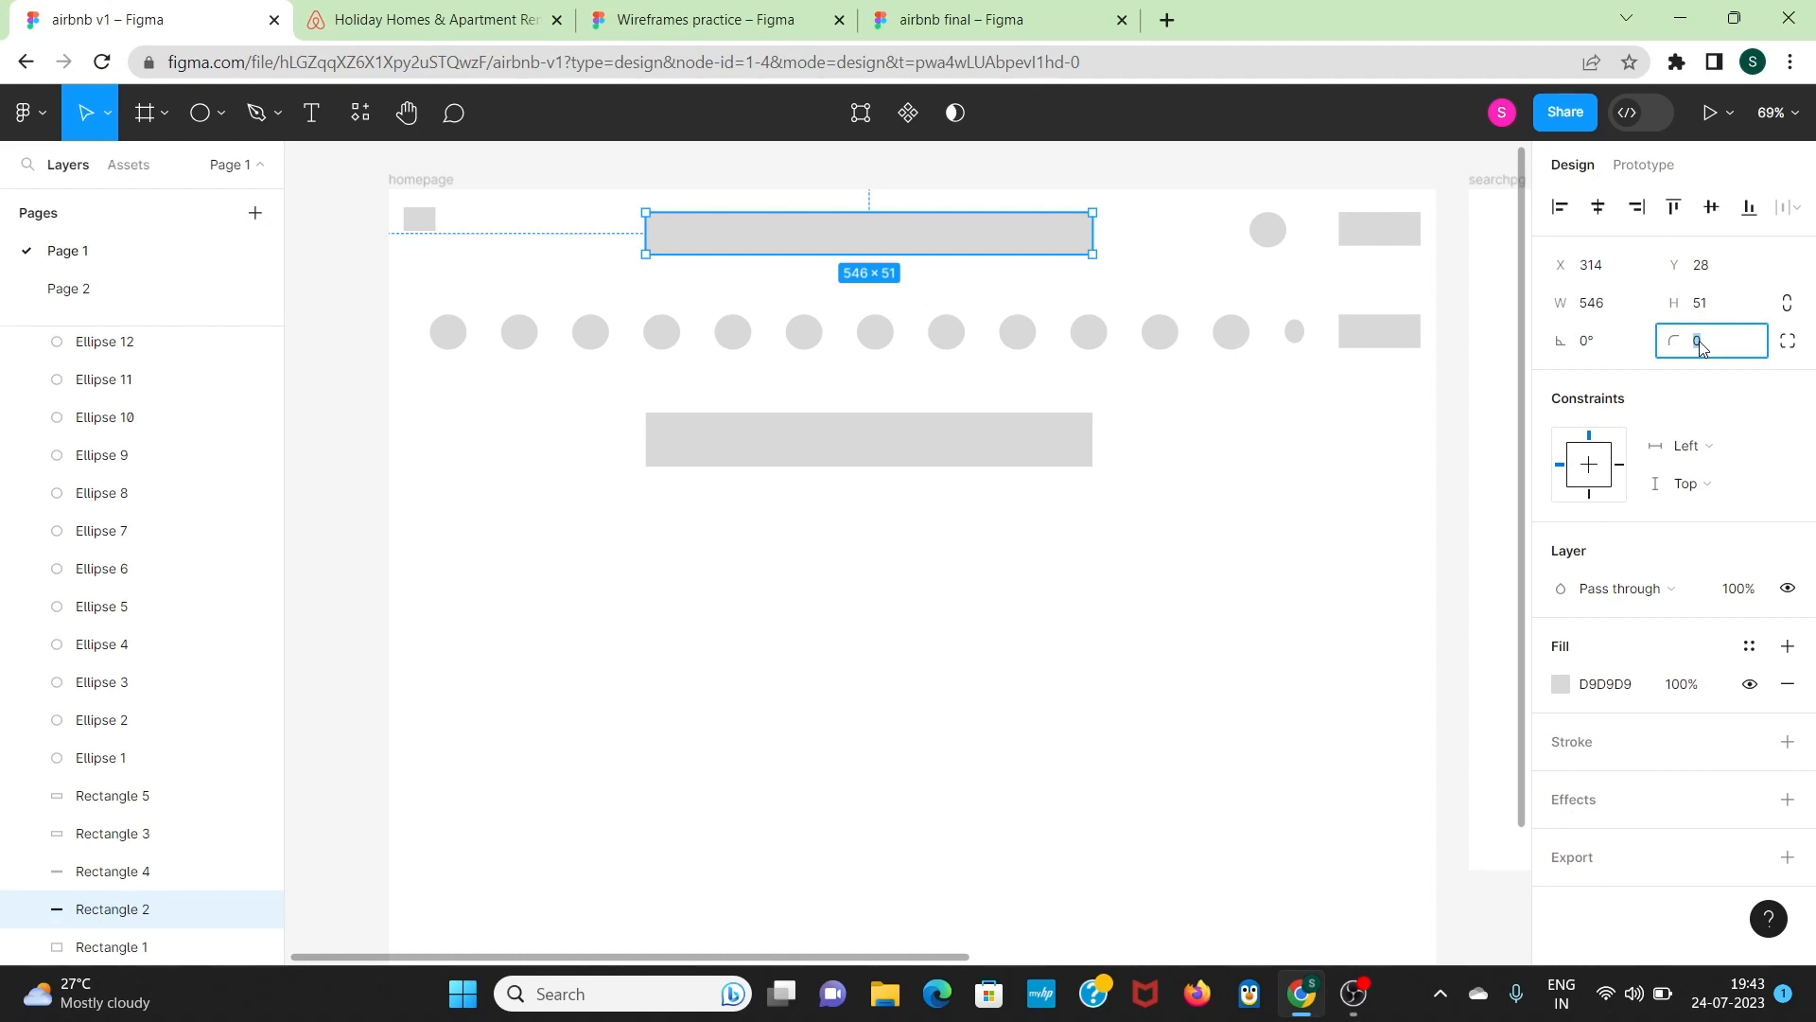
{"action": "type", "text": "12"}
{"action": "key", "text": "Return"}
{"action": "left_click", "coordinate": [1281, 531]}
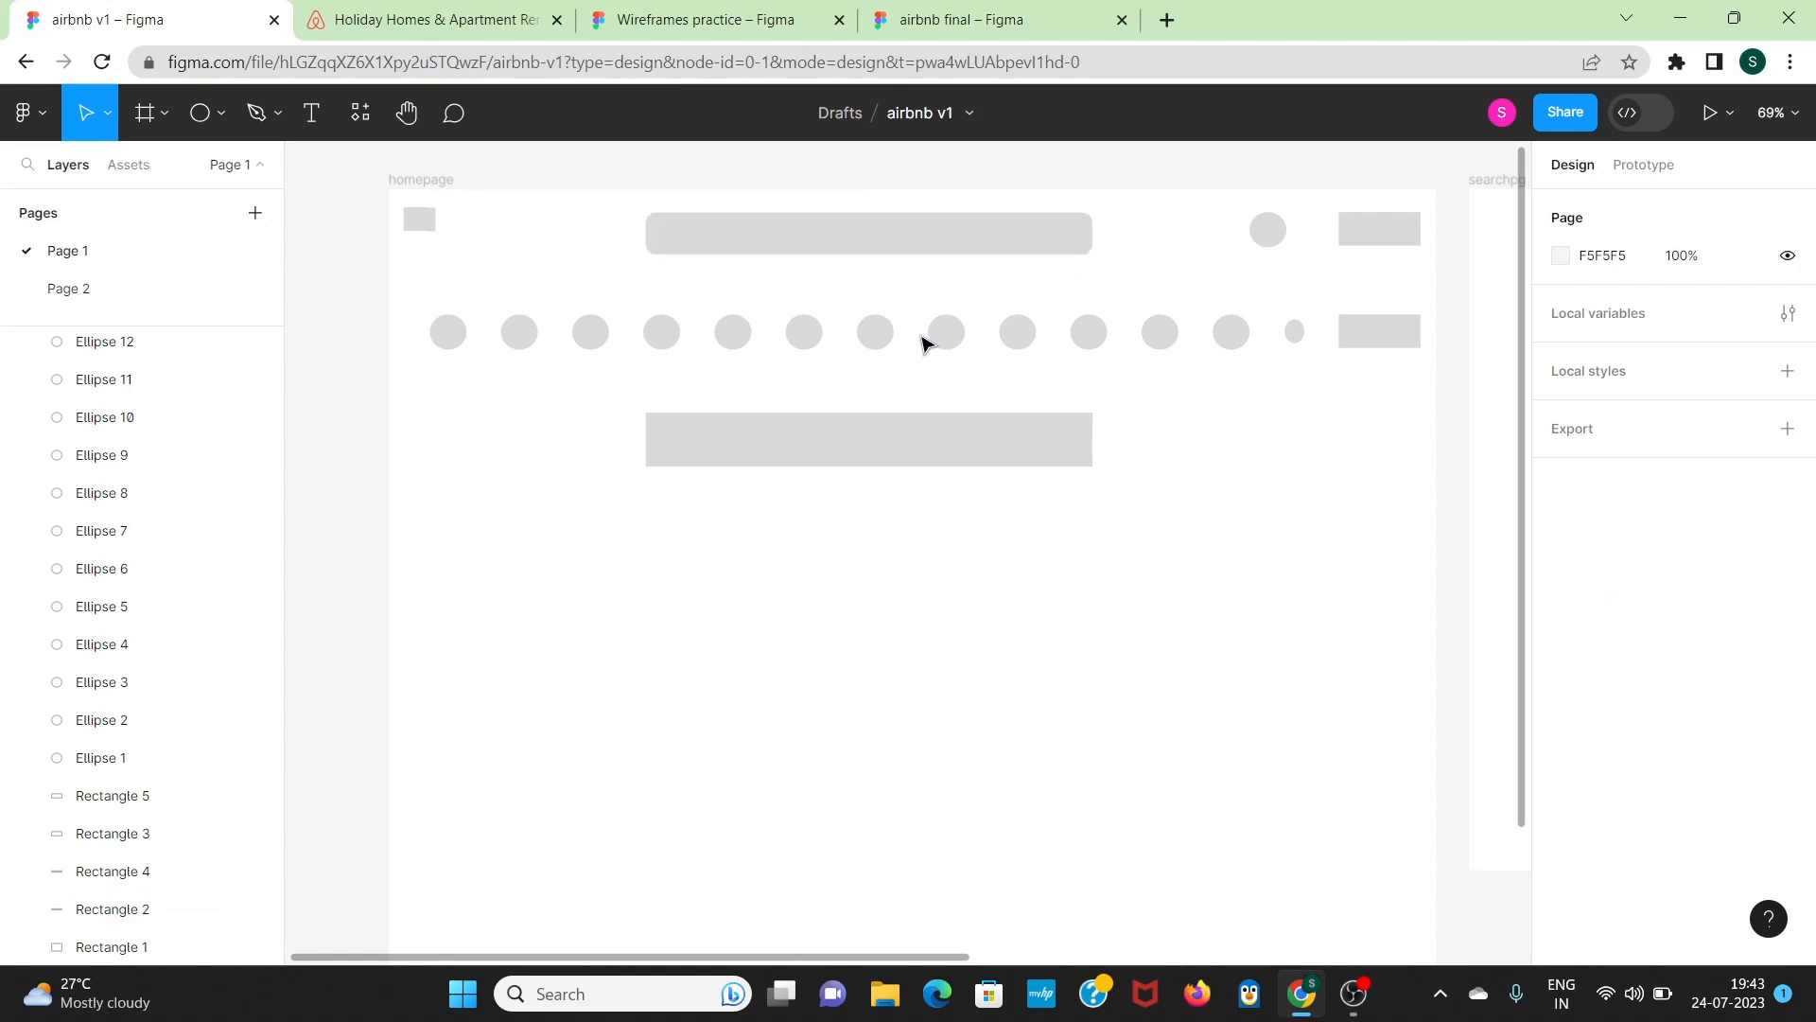
Step: Set the corner radius of the wide rectangle below the row of circles to 12
{"action": "left_click", "coordinate": [963, 465]}
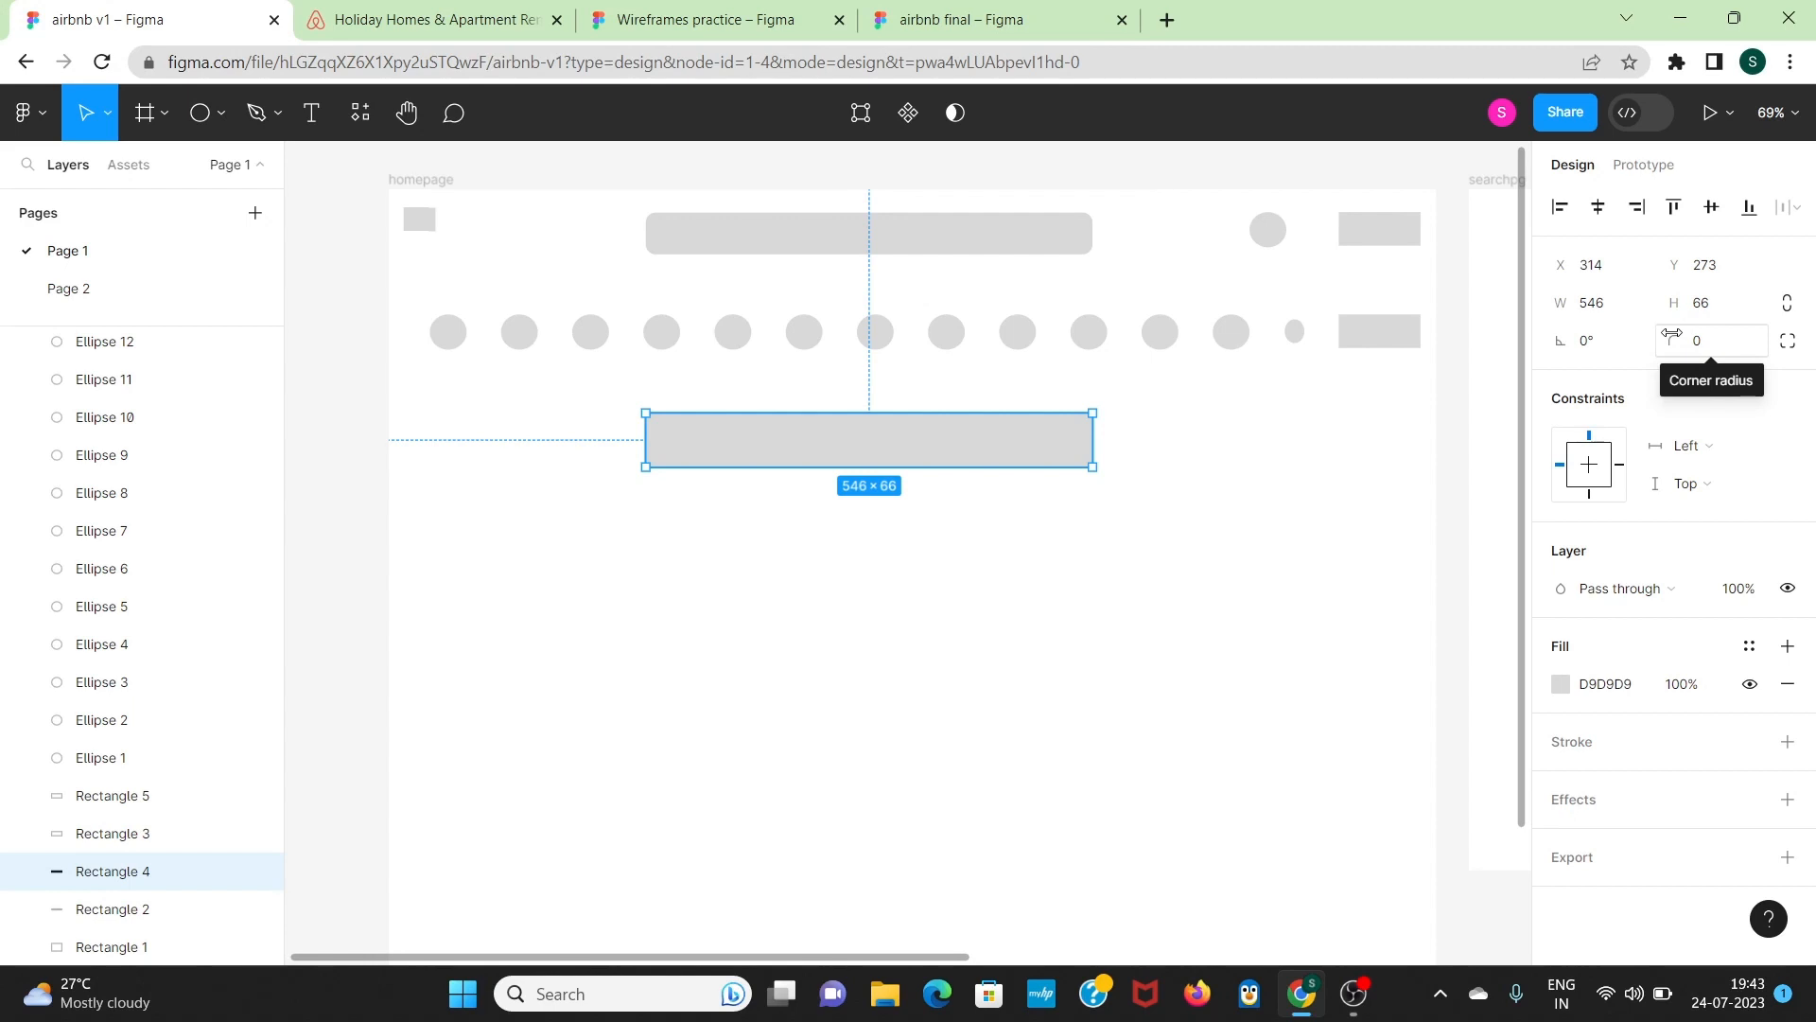
{"action": "left_click_drag", "start_coordinate": [1671, 333], "coordinate": [1739, 333]}
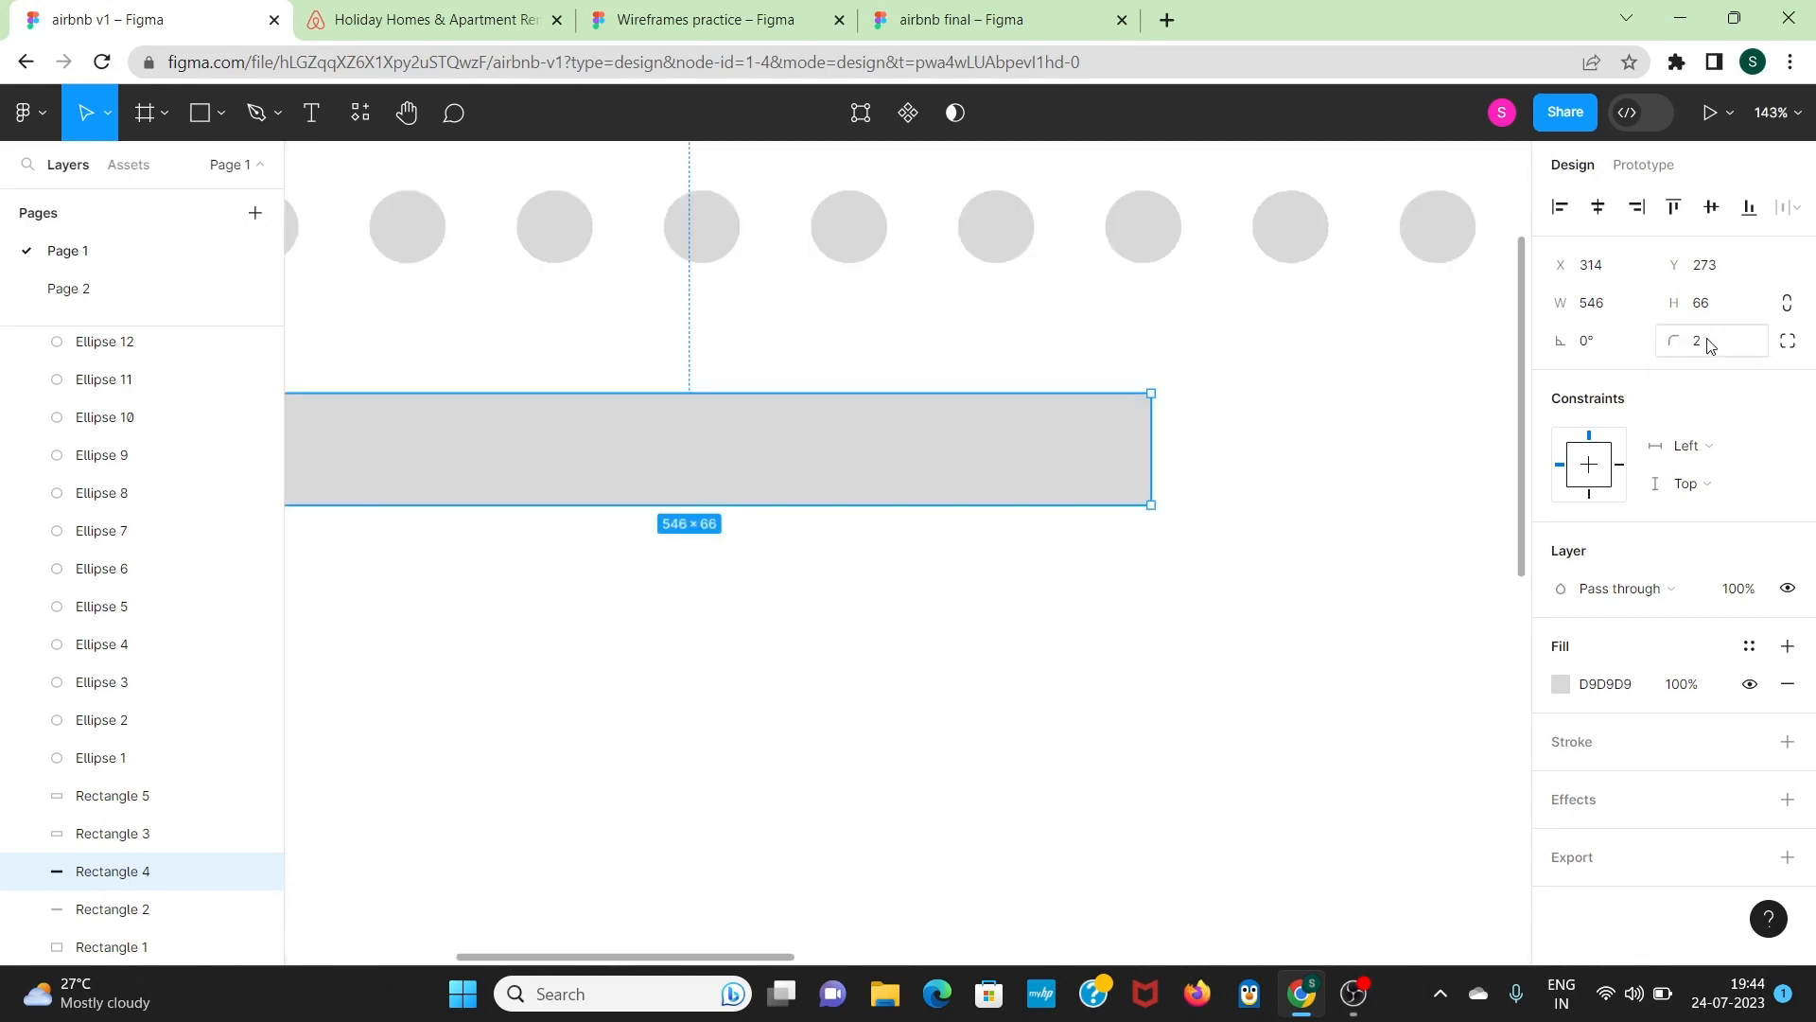
{"action": "left_click", "coordinate": [1710, 344]}
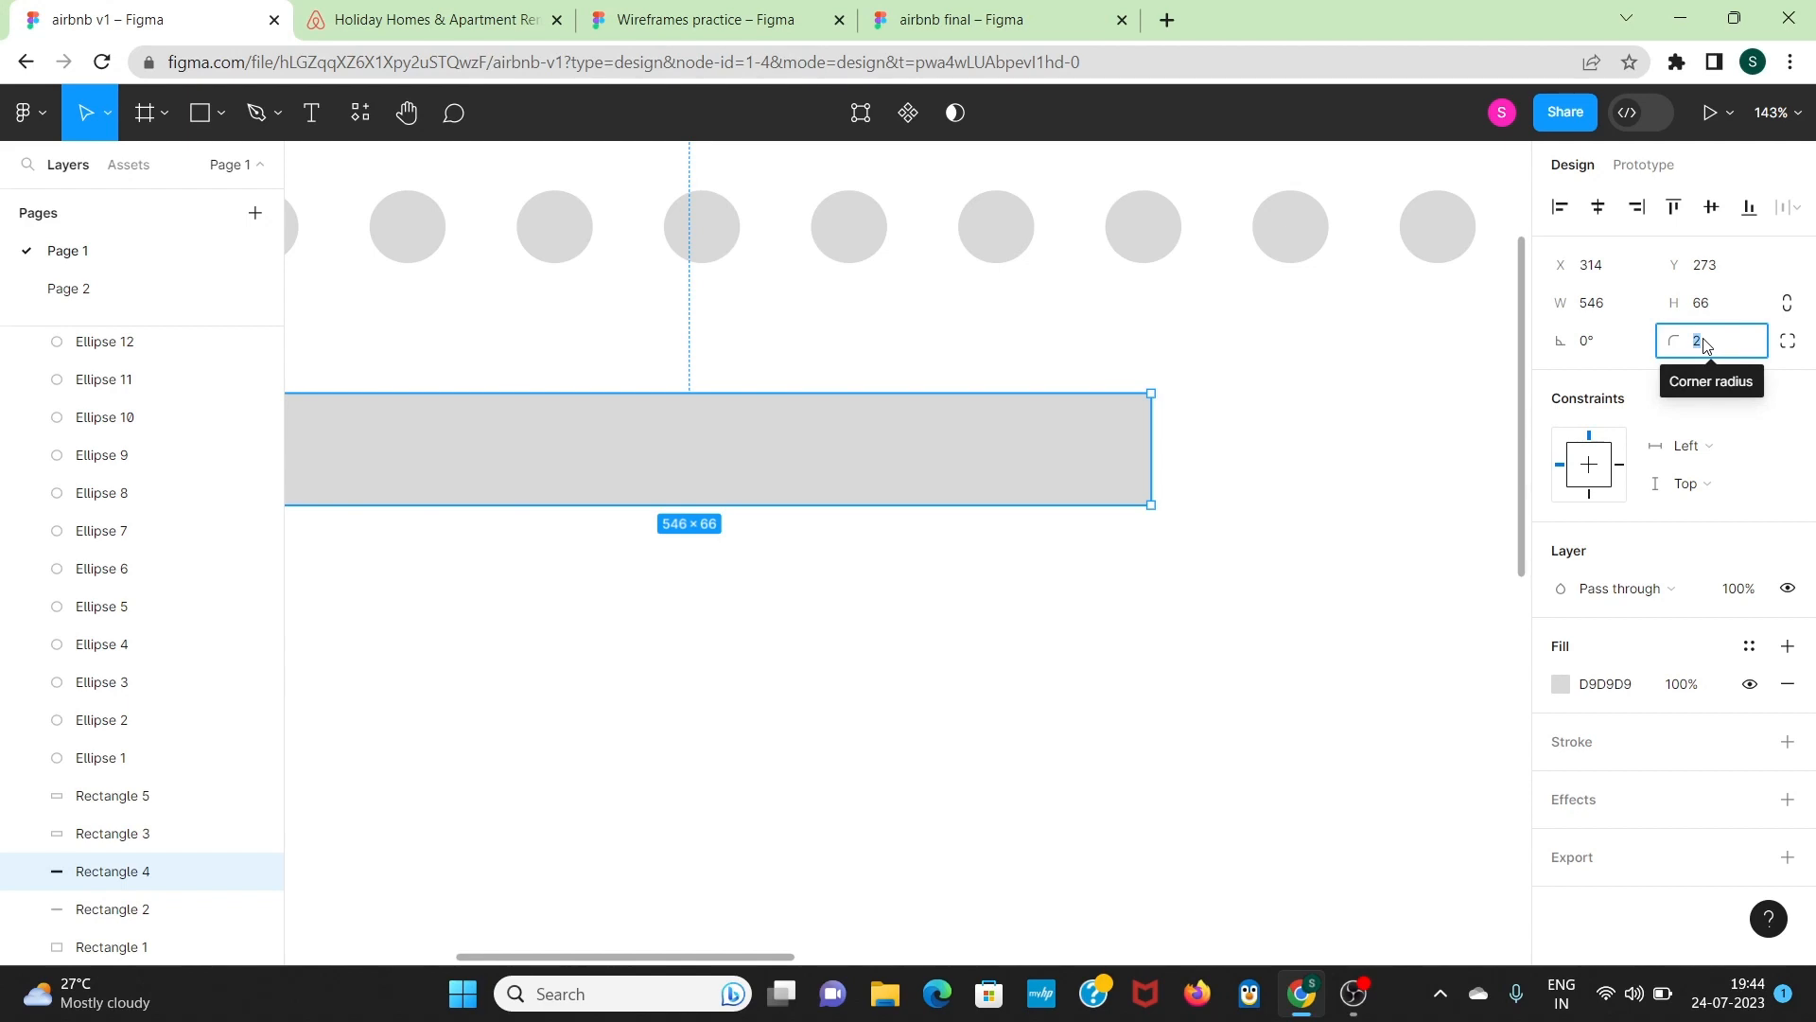
{"action": "type", "text": "4"}
{"action": "key", "text": "Return"}
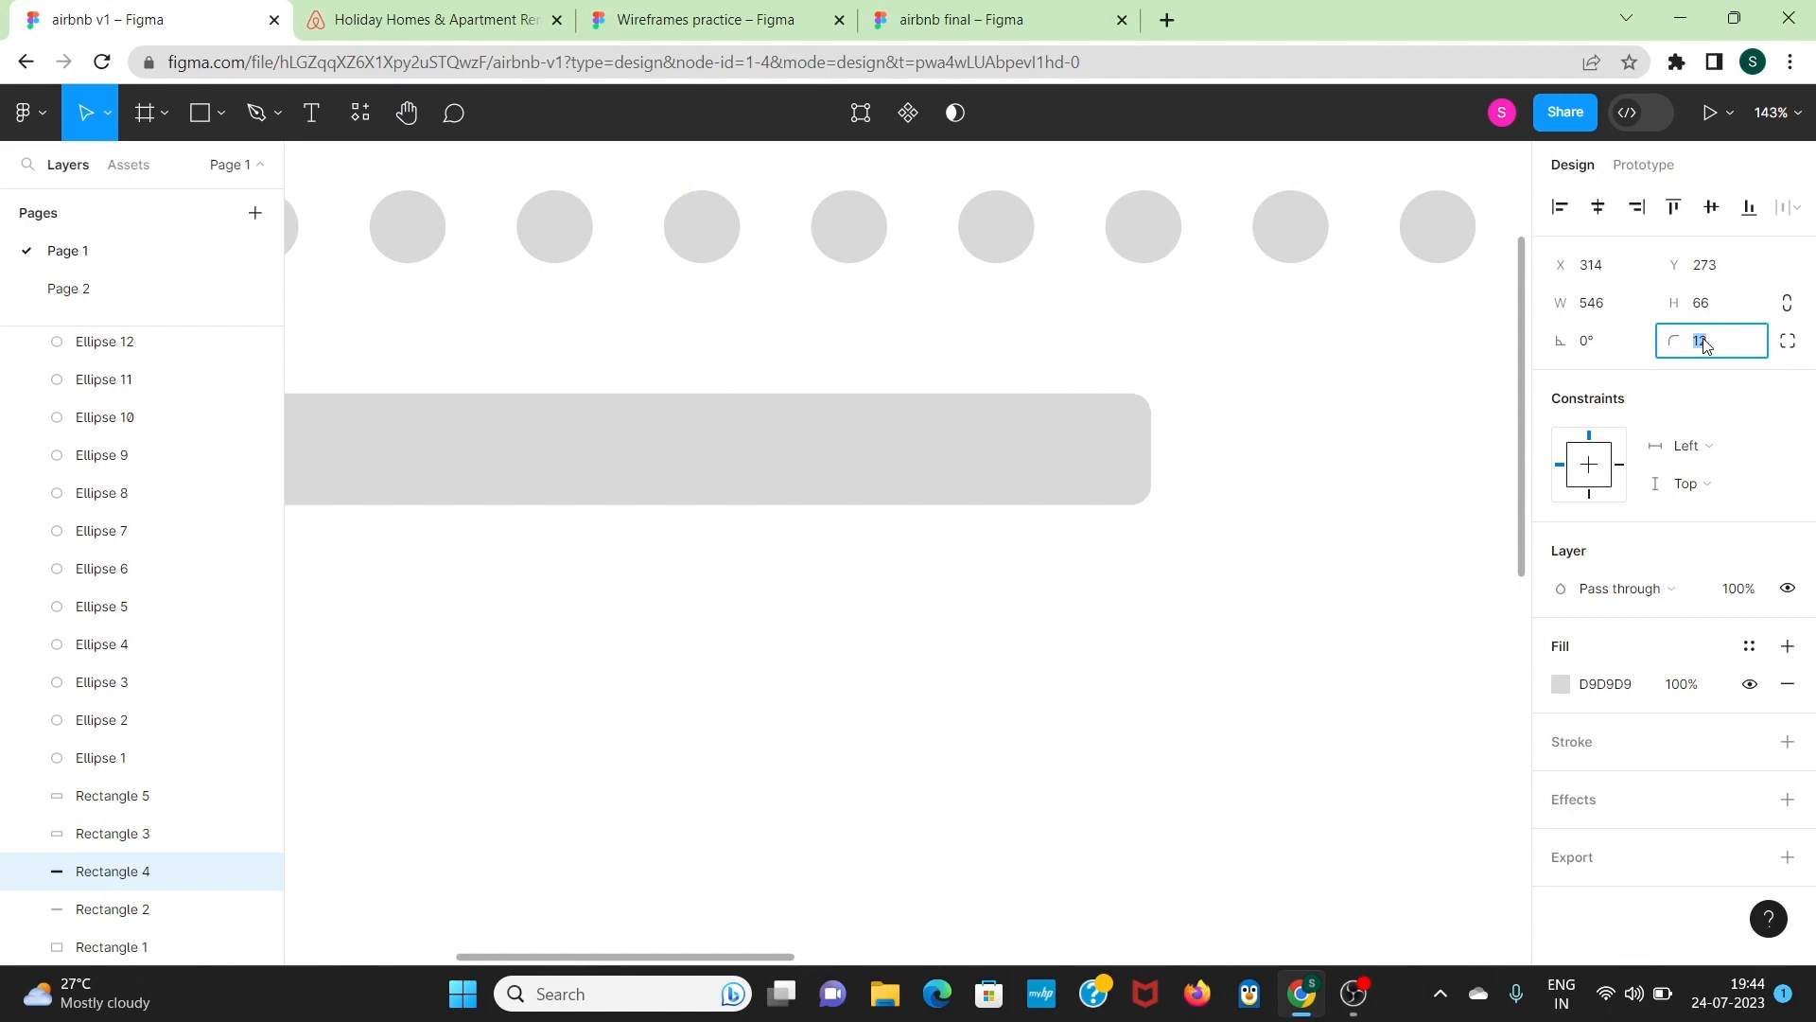
{"action": "left_click", "coordinate": [1322, 518]}
{"action": "scroll", "coordinate": [1322, 518], "scroll_direction": "down", "scroll_amount": 5}
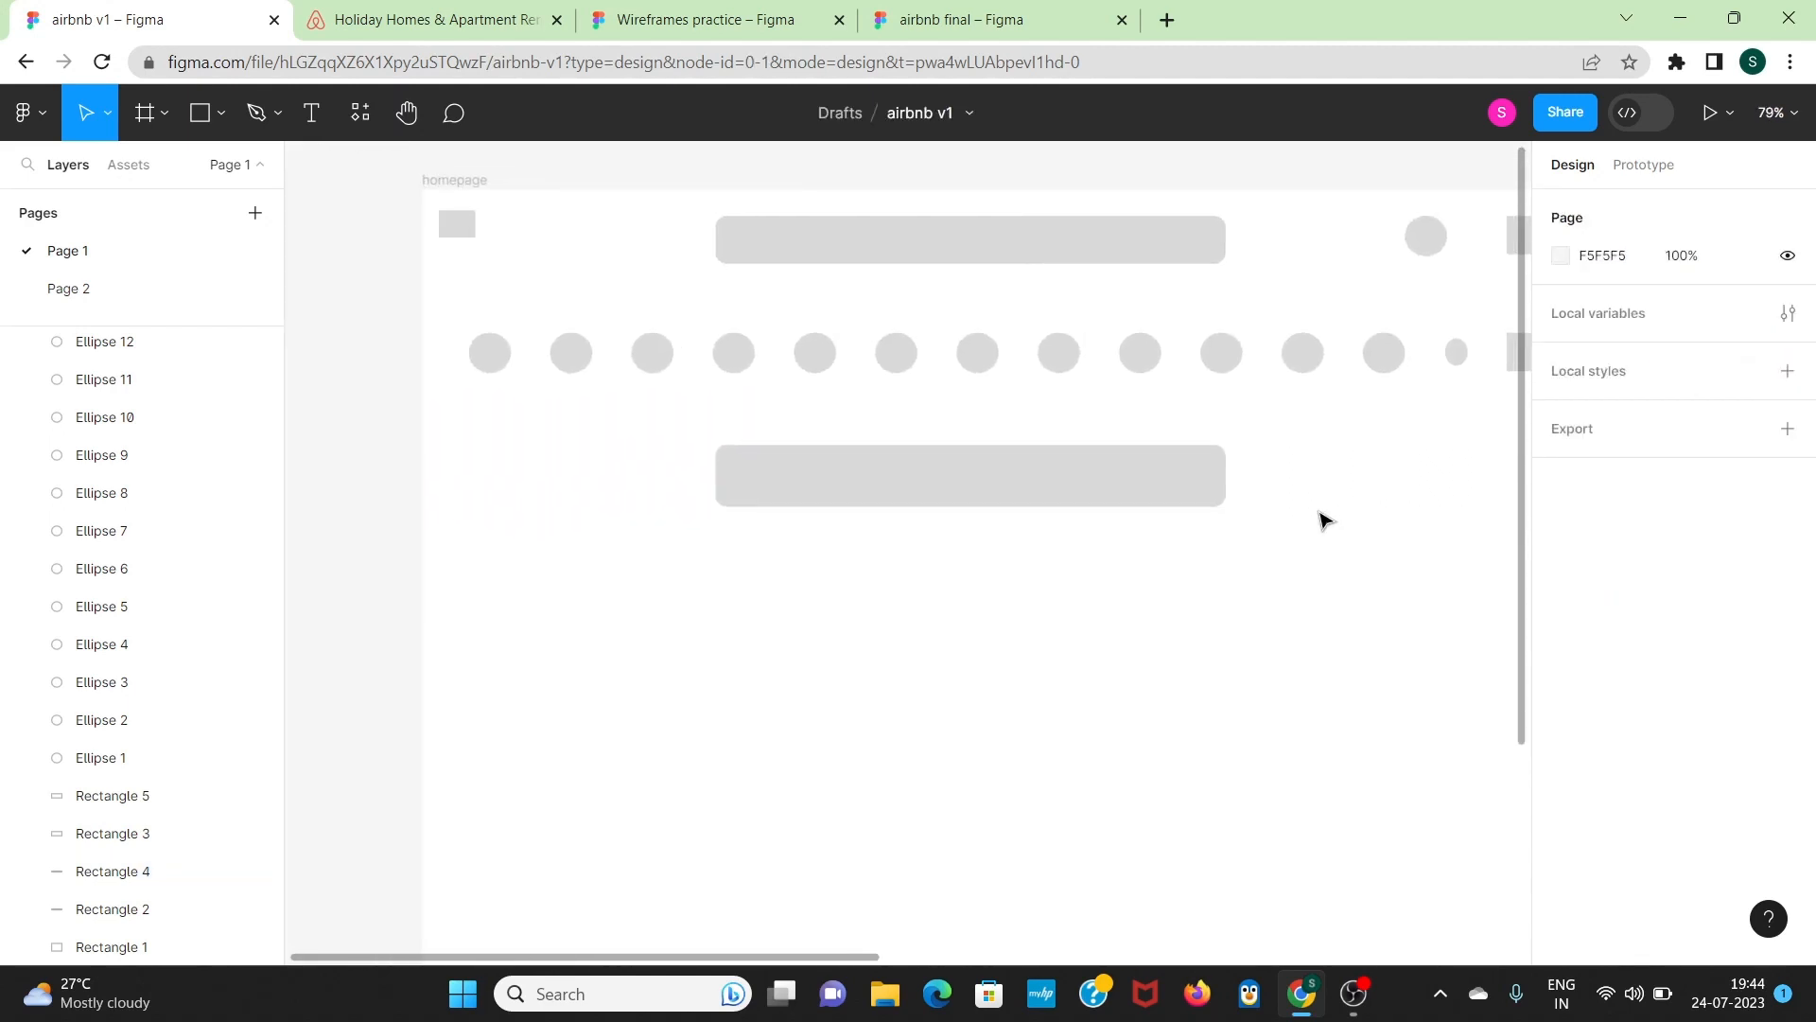
{"action": "scroll", "coordinate": [1322, 518], "scroll_direction": "right", "scroll_amount": 4}
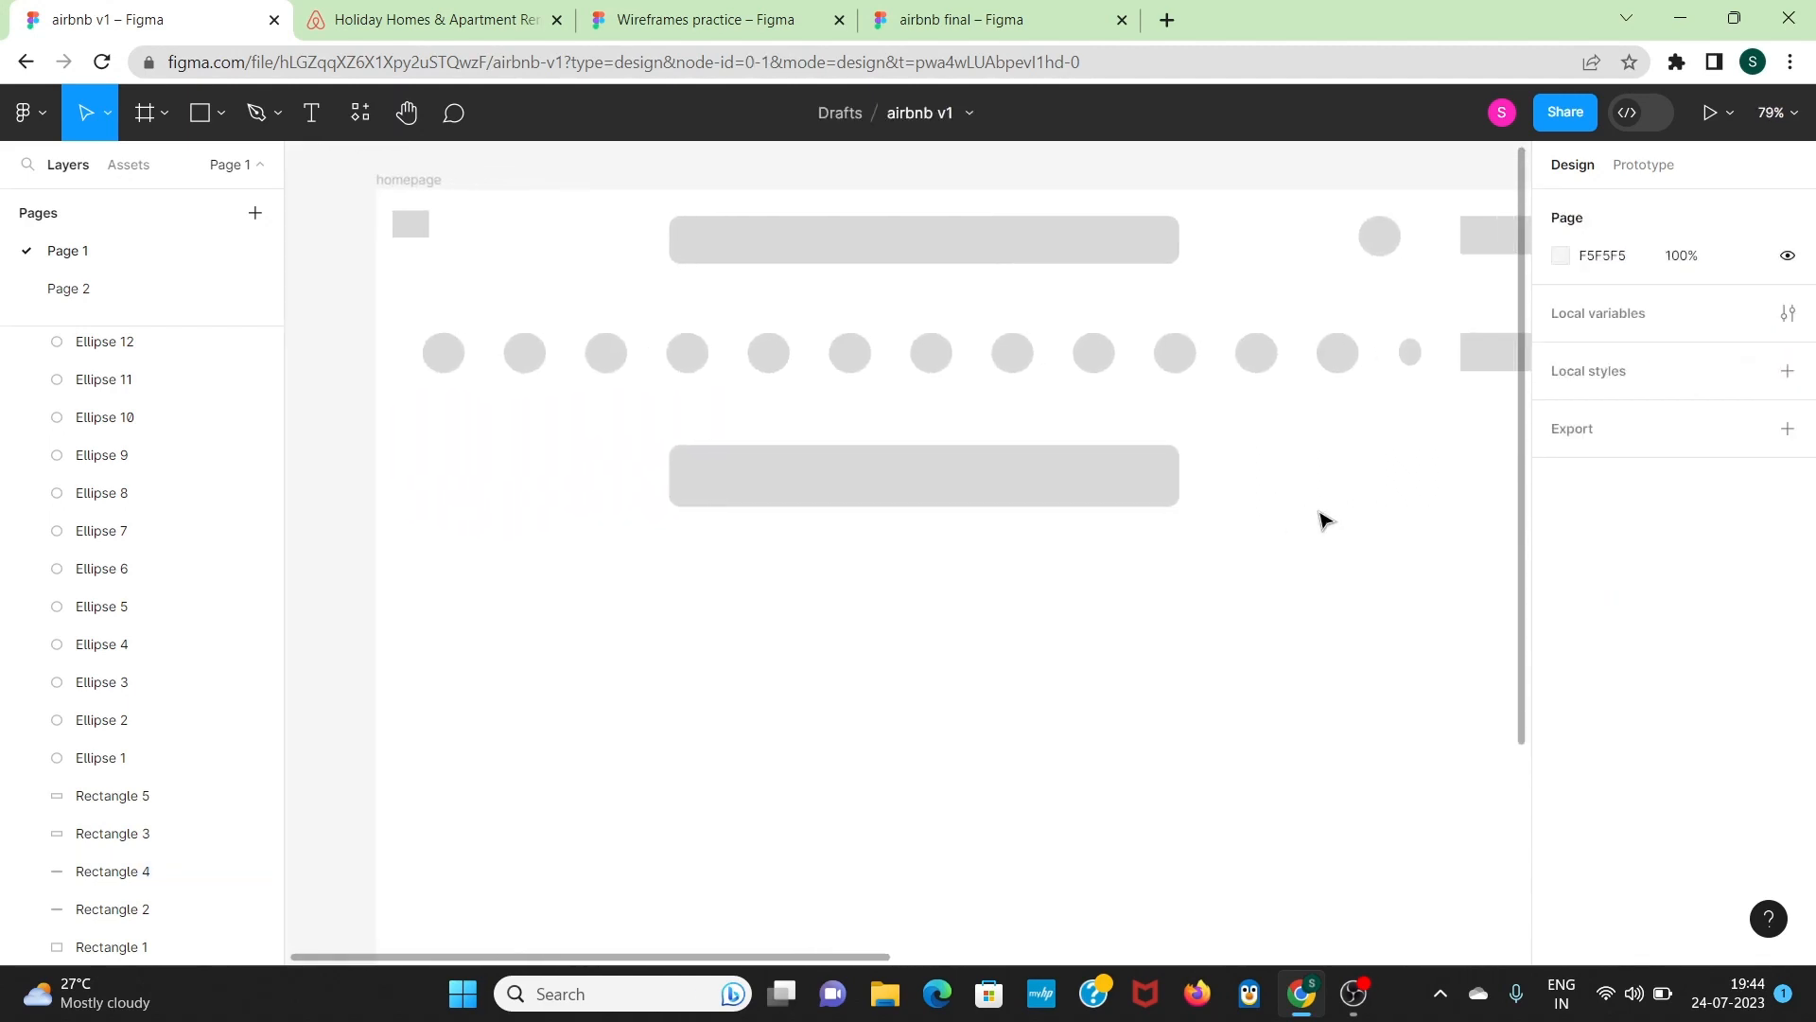
Step: Change the fill of the 546 × 66 rectangle below the row of circles to near-white FFFEFE
{"action": "left_click", "coordinate": [995, 496]}
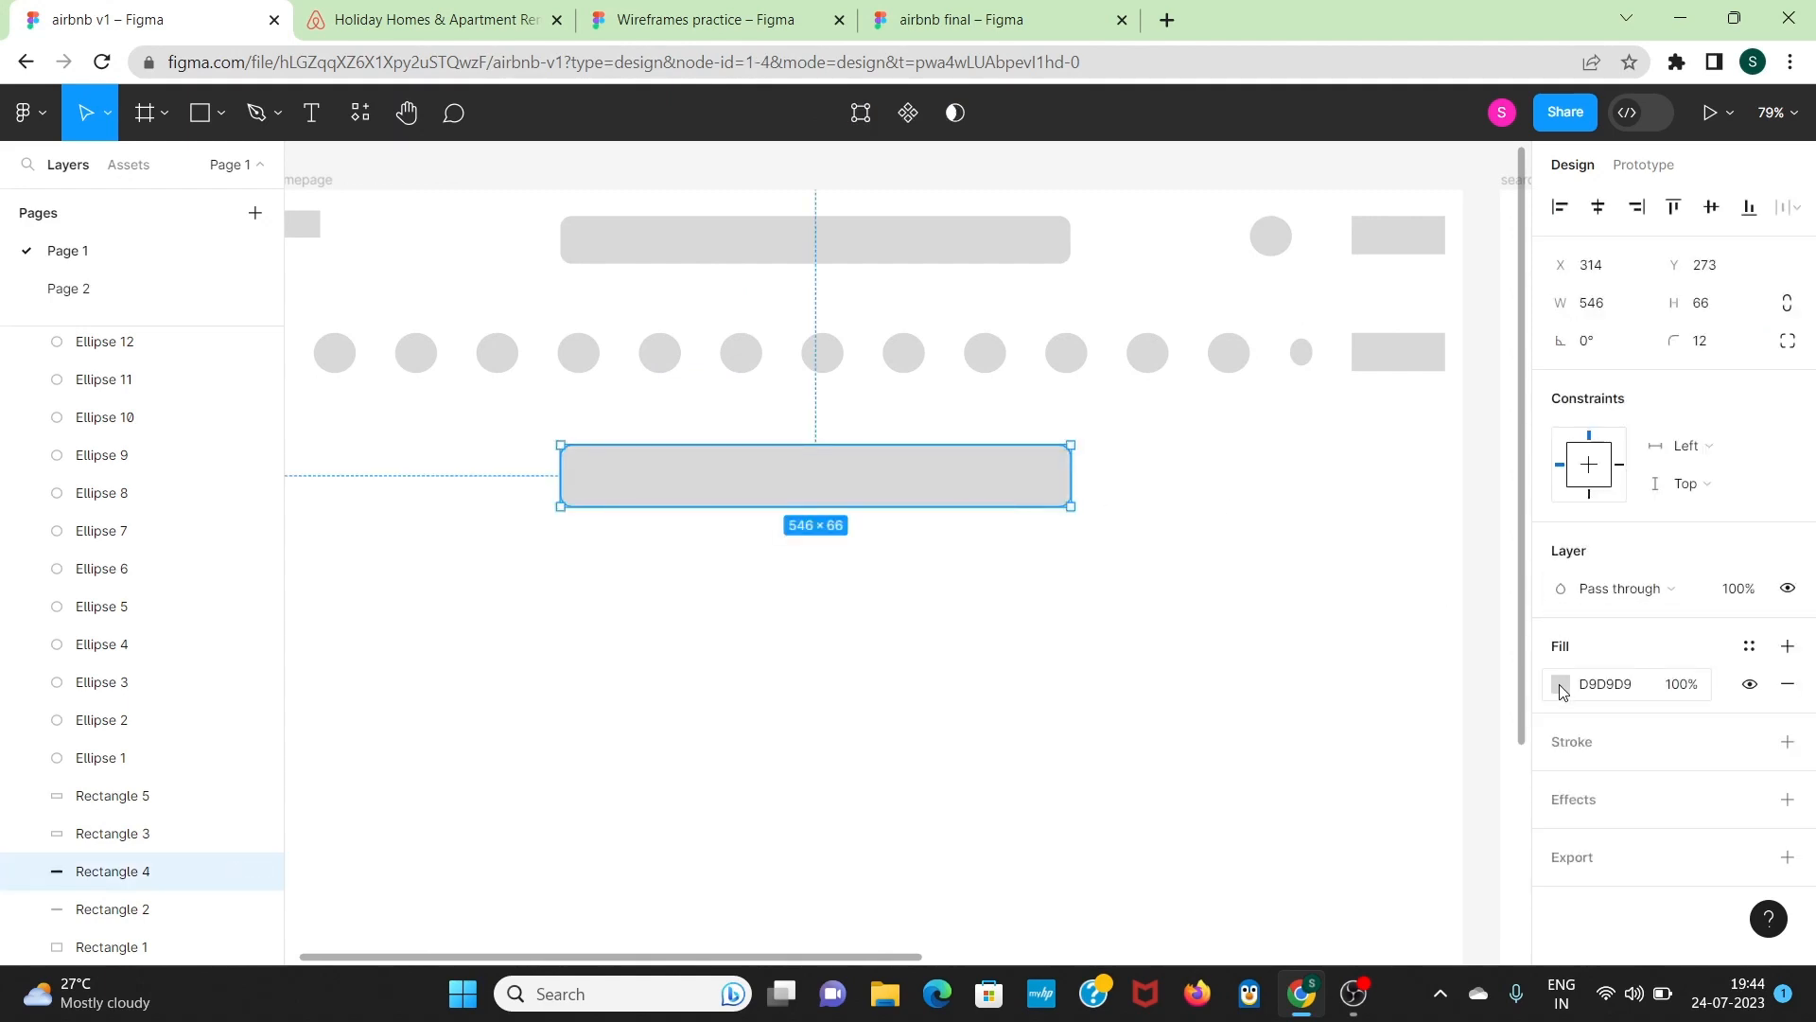
{"action": "left_click", "coordinate": [1559, 684]}
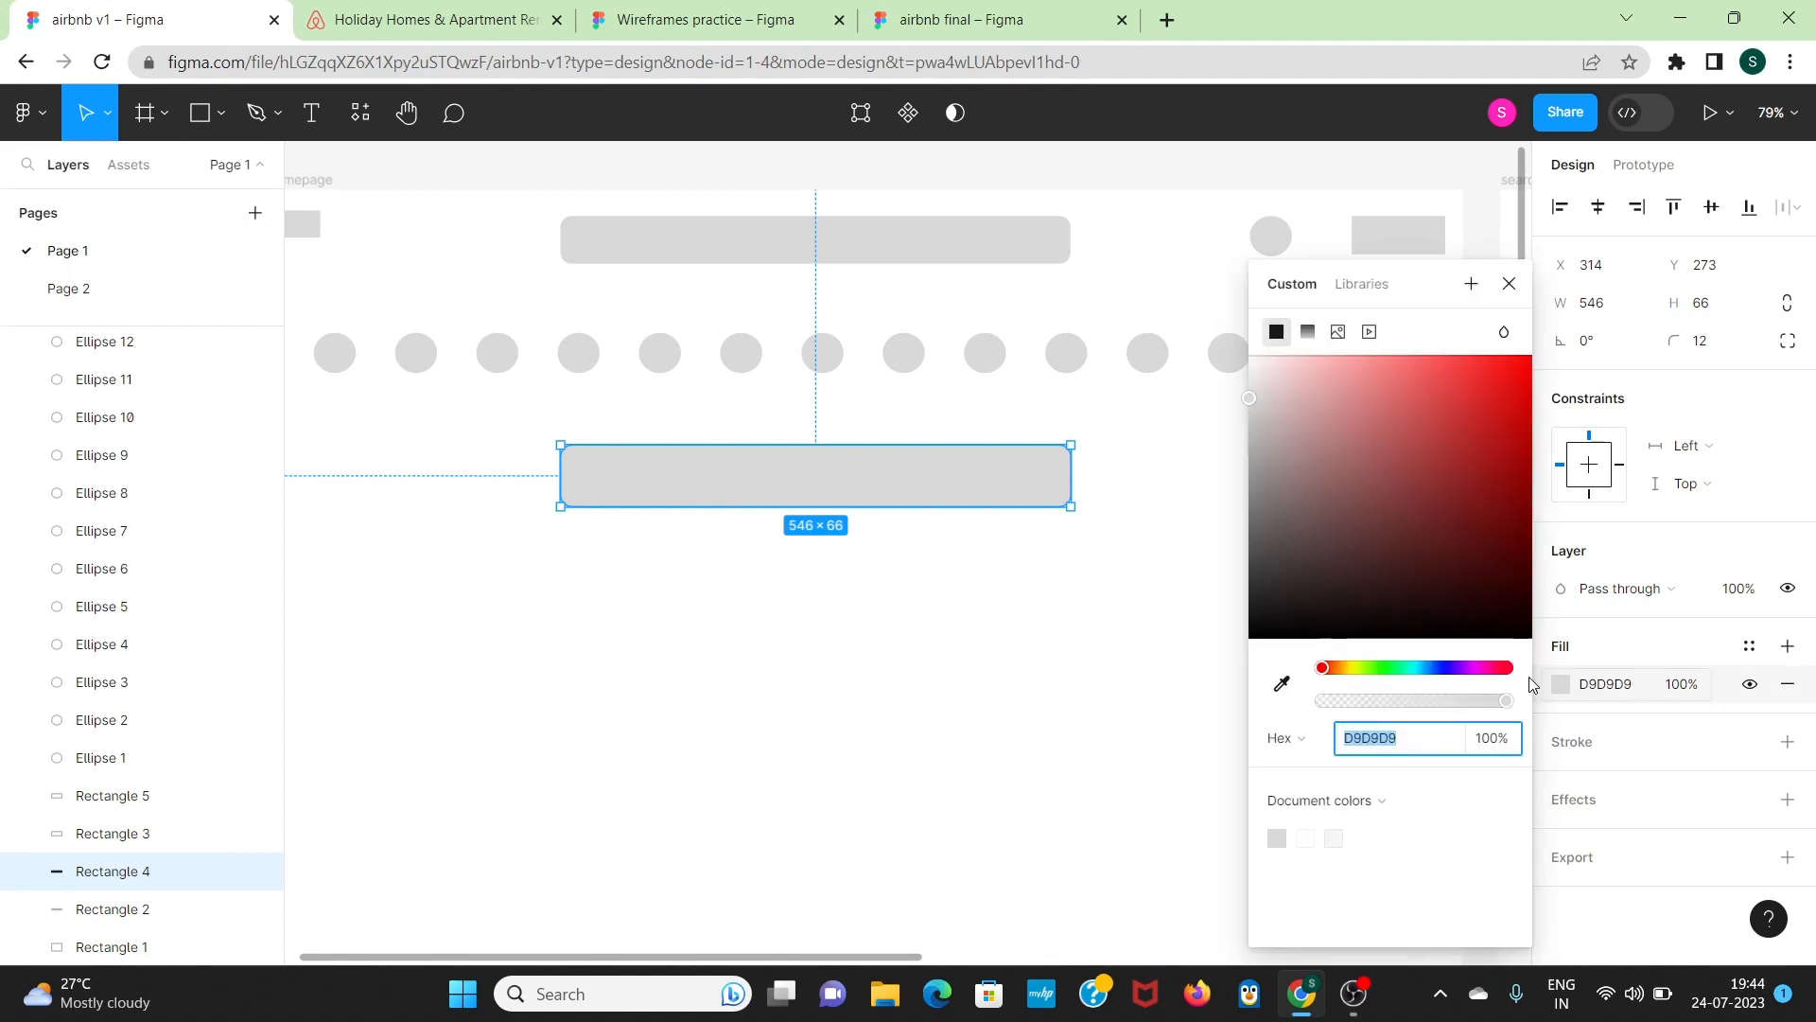
{"action": "left_click", "coordinate": [1250, 356]}
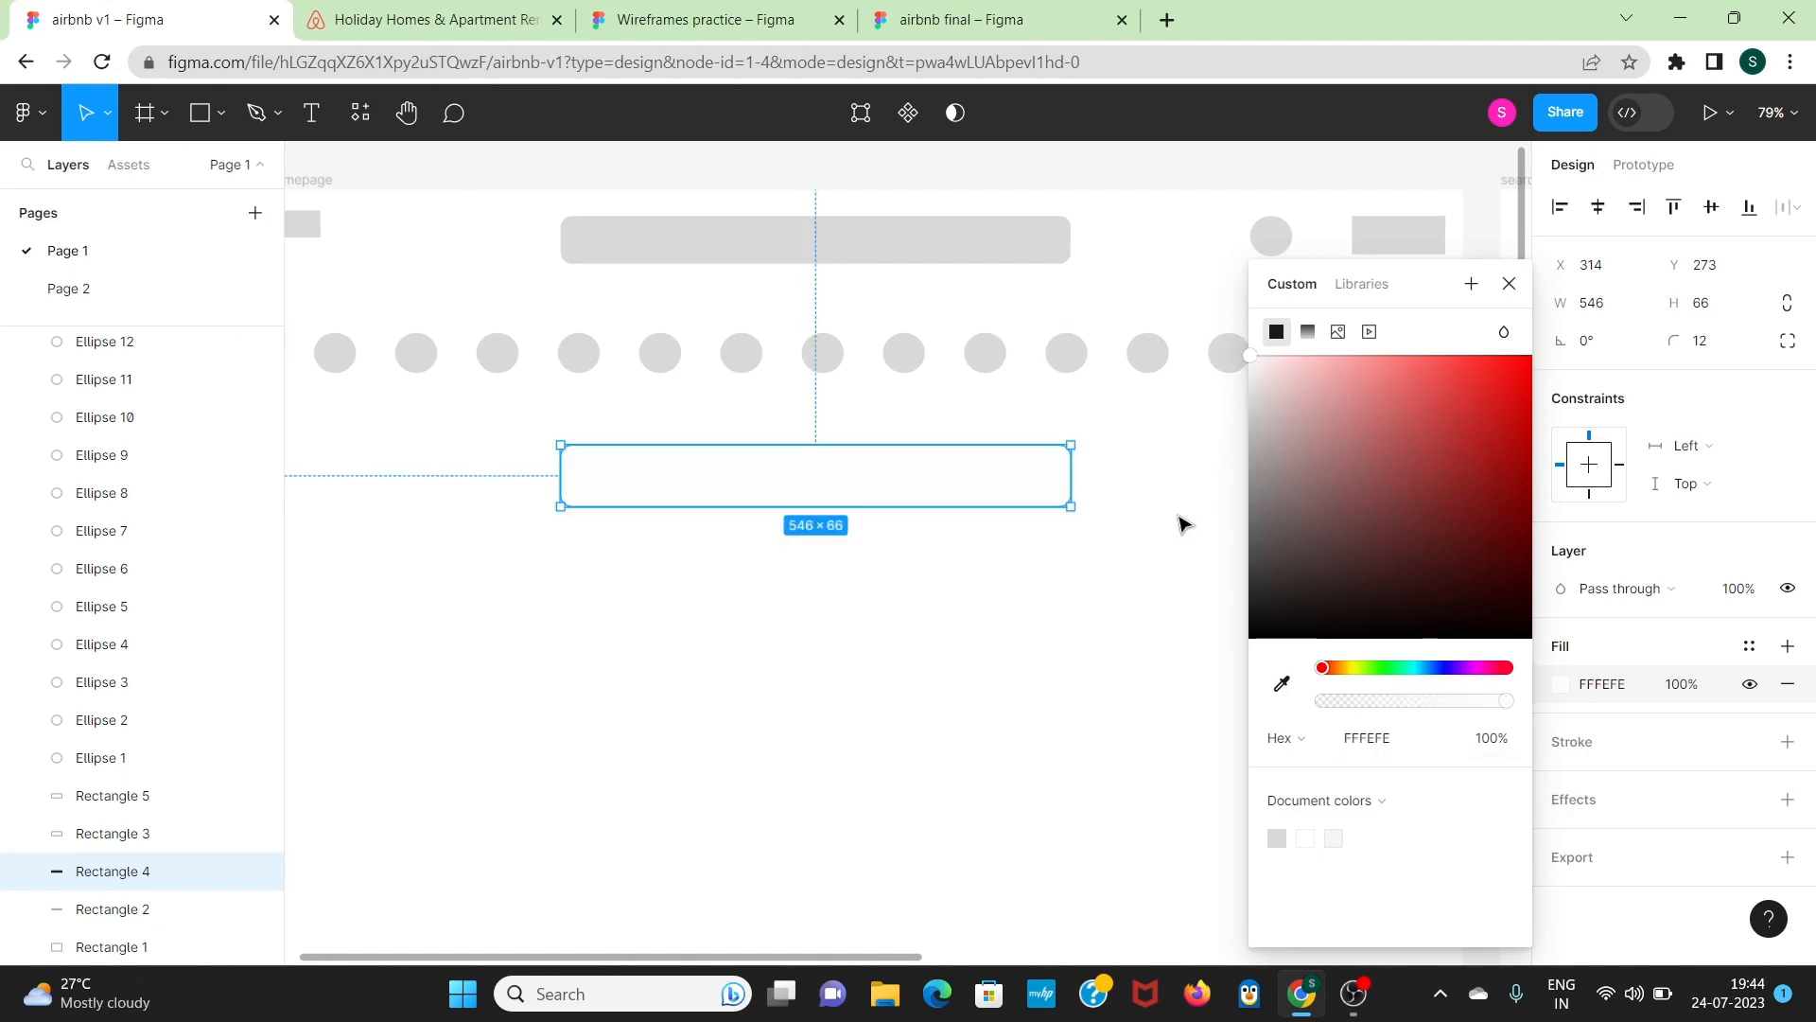
{"action": "left_click", "coordinate": [1181, 523]}
{"action": "left_click", "coordinate": [1046, 504]}
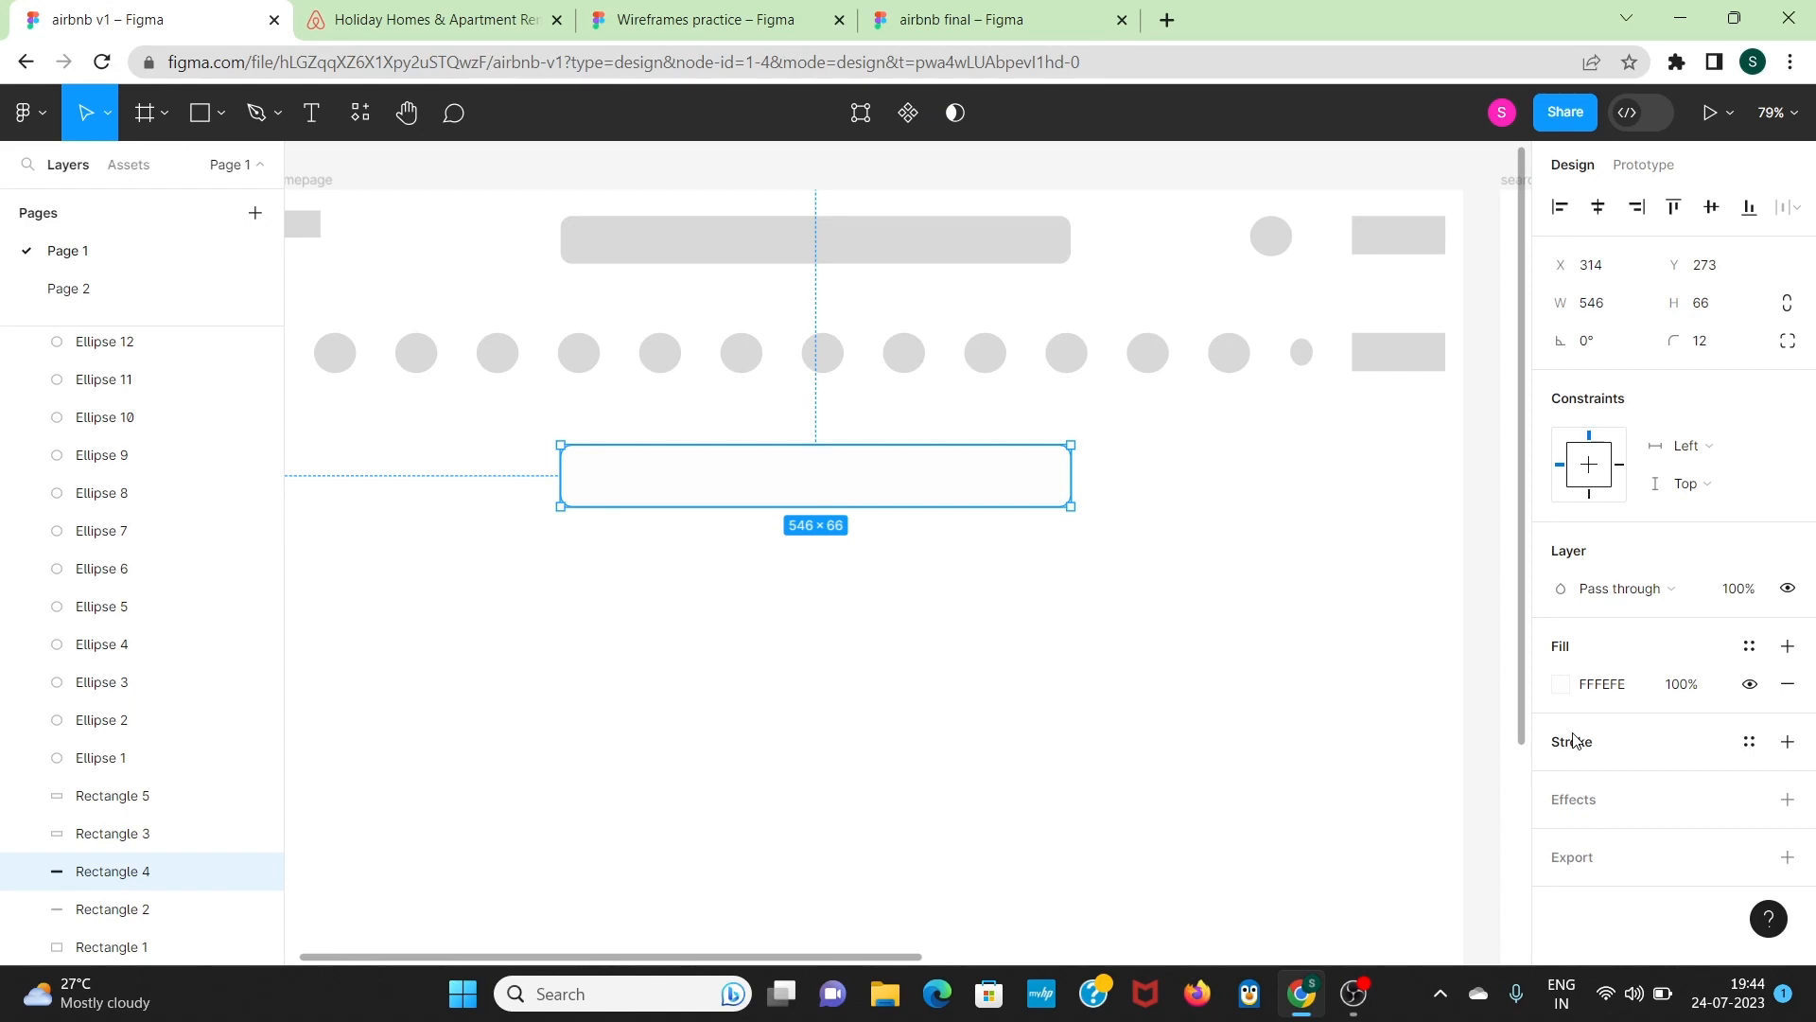
Step: Add a black 000000 inside stroke to the wide rectangle below the row of circles
{"action": "left_click", "coordinate": [1788, 743]}
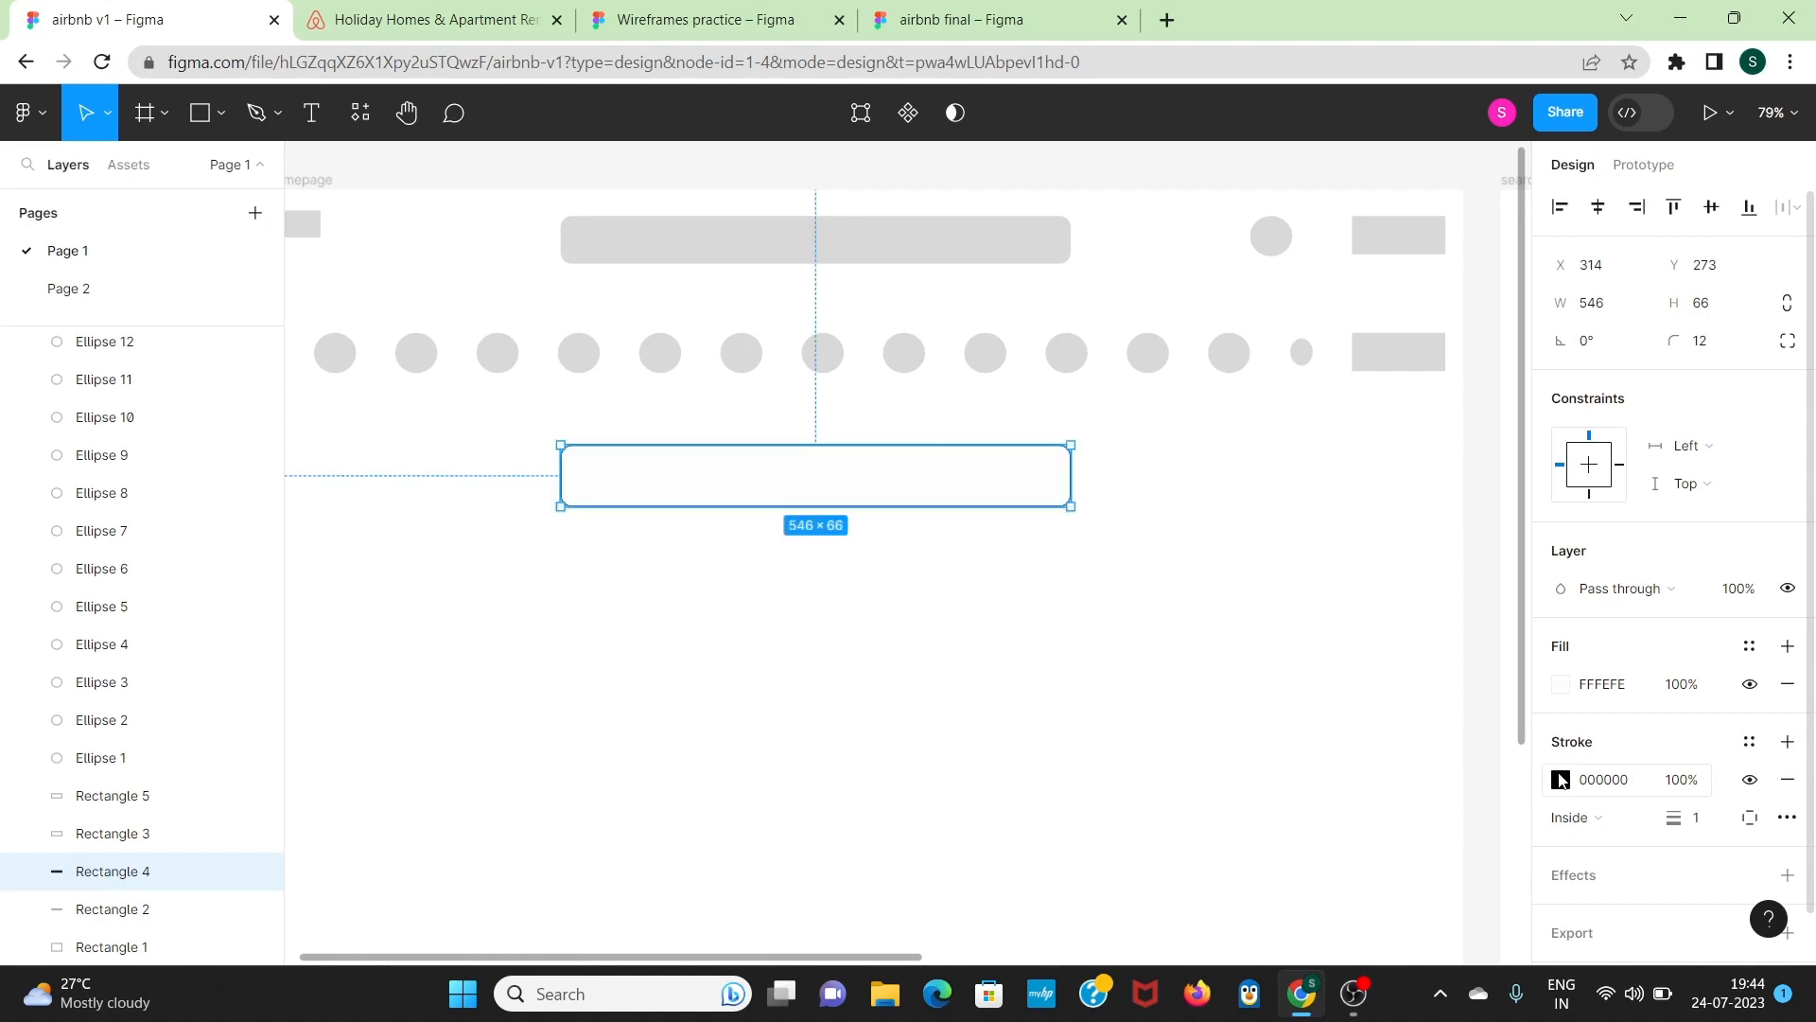
{"action": "left_click", "coordinate": [1561, 780]}
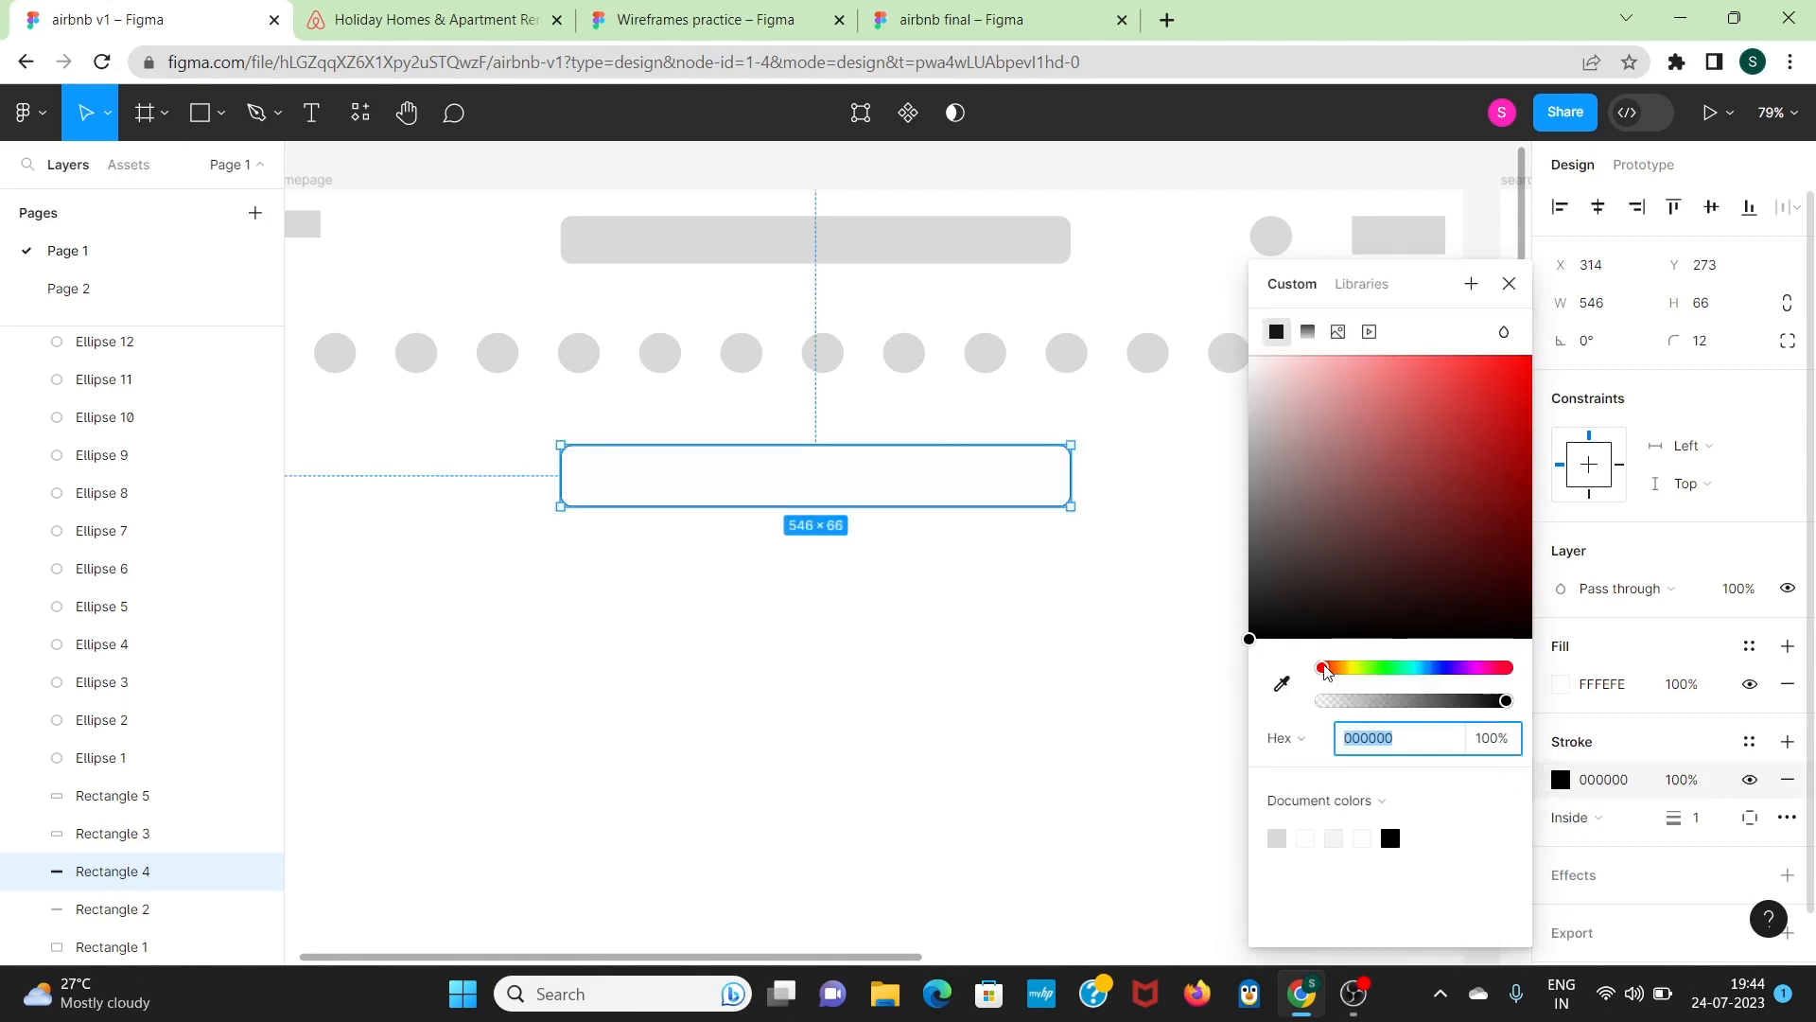
{"action": "mouse_move", "coordinate": [1327, 671]}
{"action": "left_mouse_down"}
{"action": "mouse_move", "coordinate": [1511, 670]}
{"action": "mouse_move", "coordinate": [1323, 669]}
{"action": "left_mouse_up"}
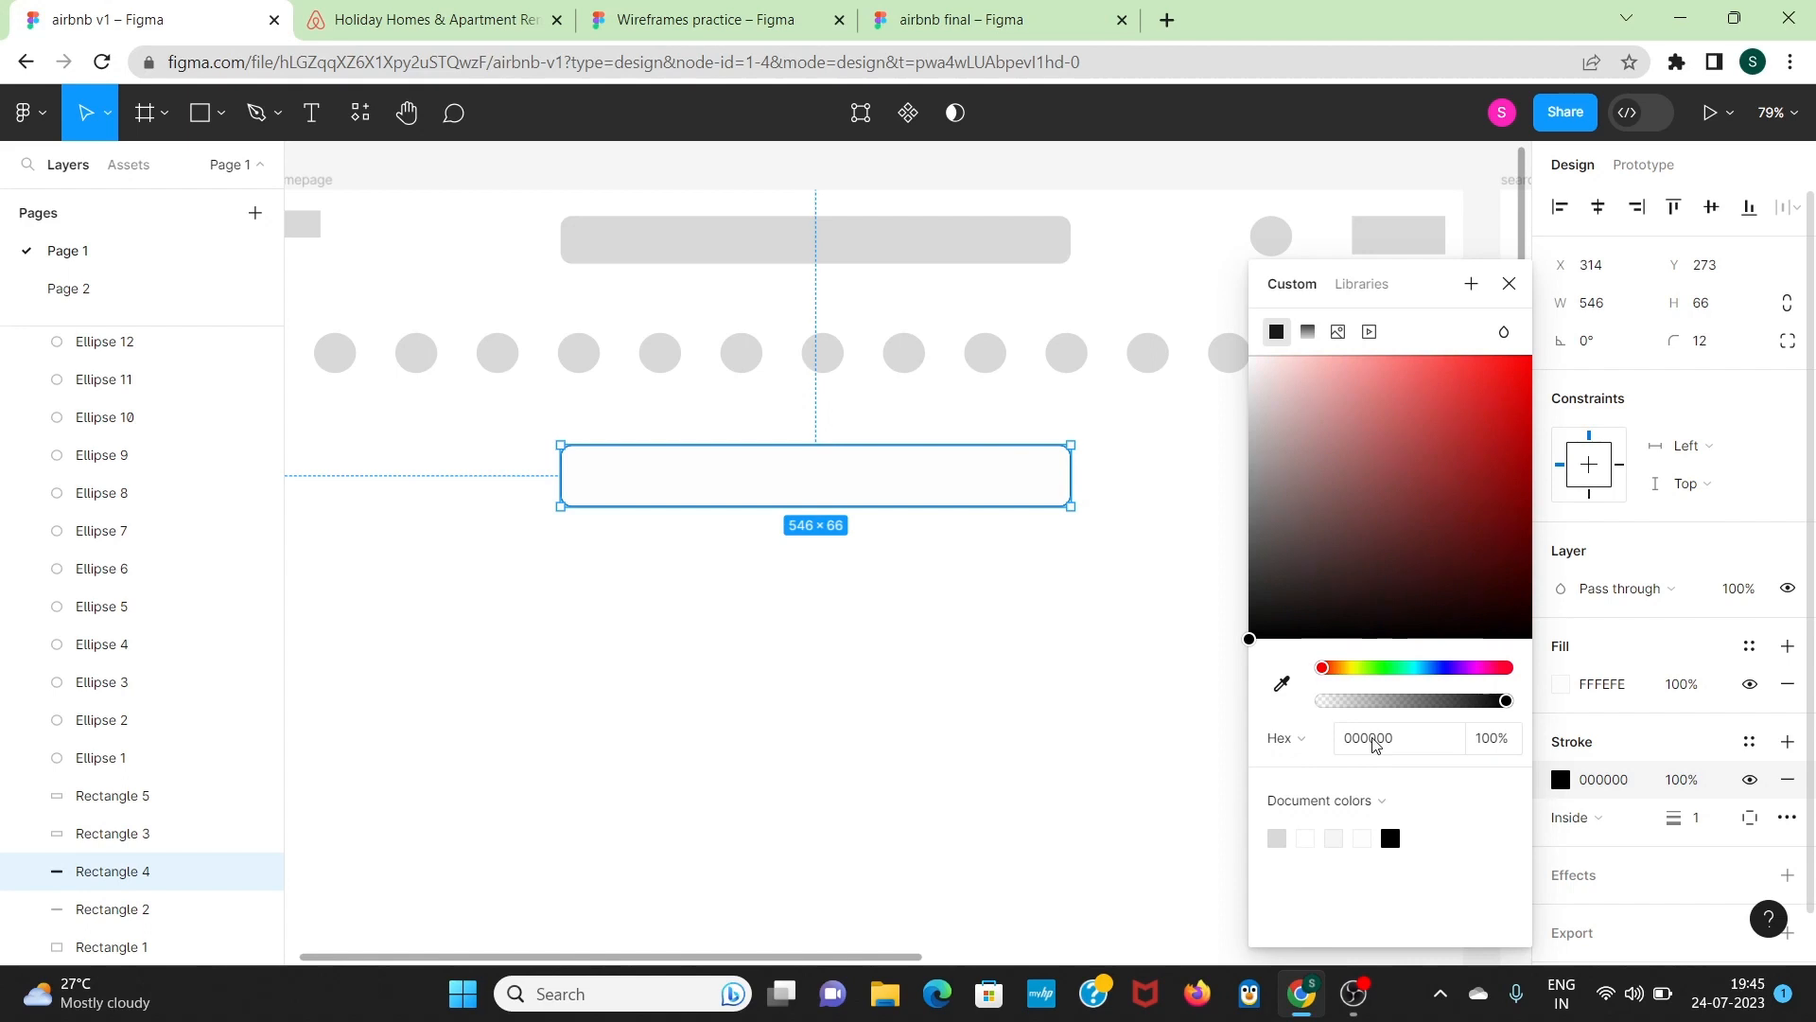
{"action": "left_click", "coordinate": [1311, 748]}
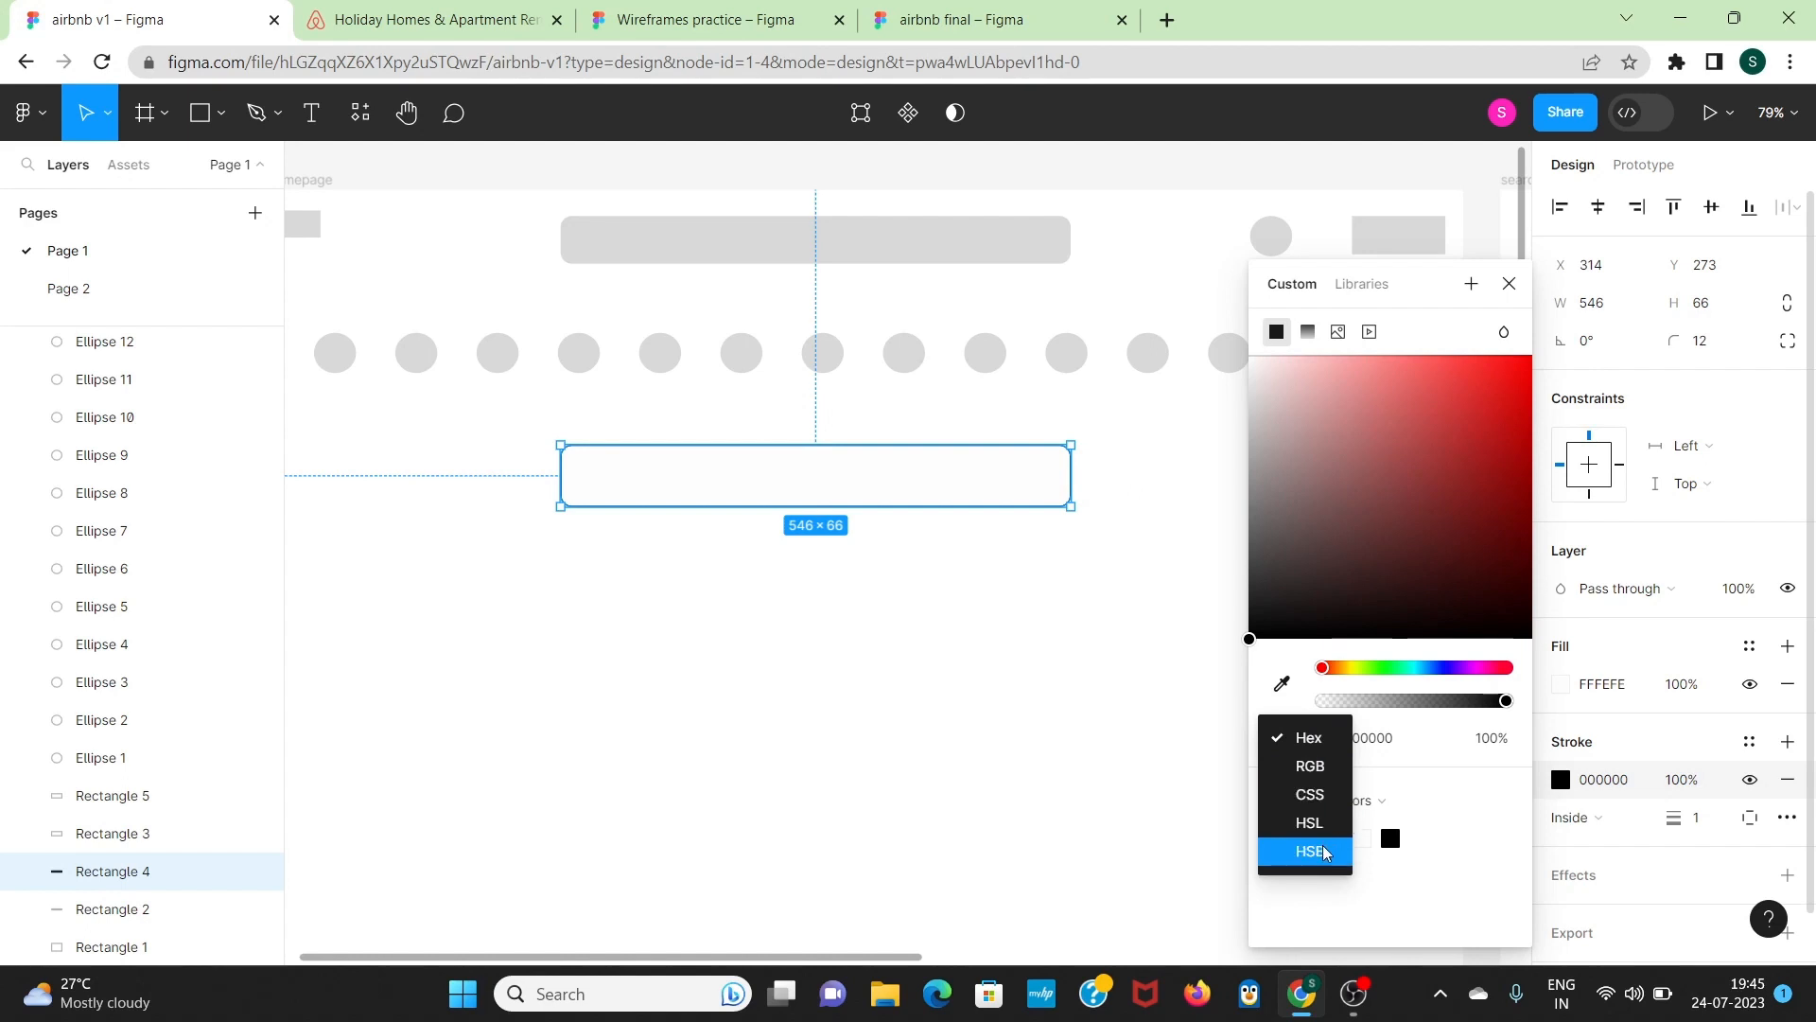
{"action": "left_click", "coordinate": [1446, 749]}
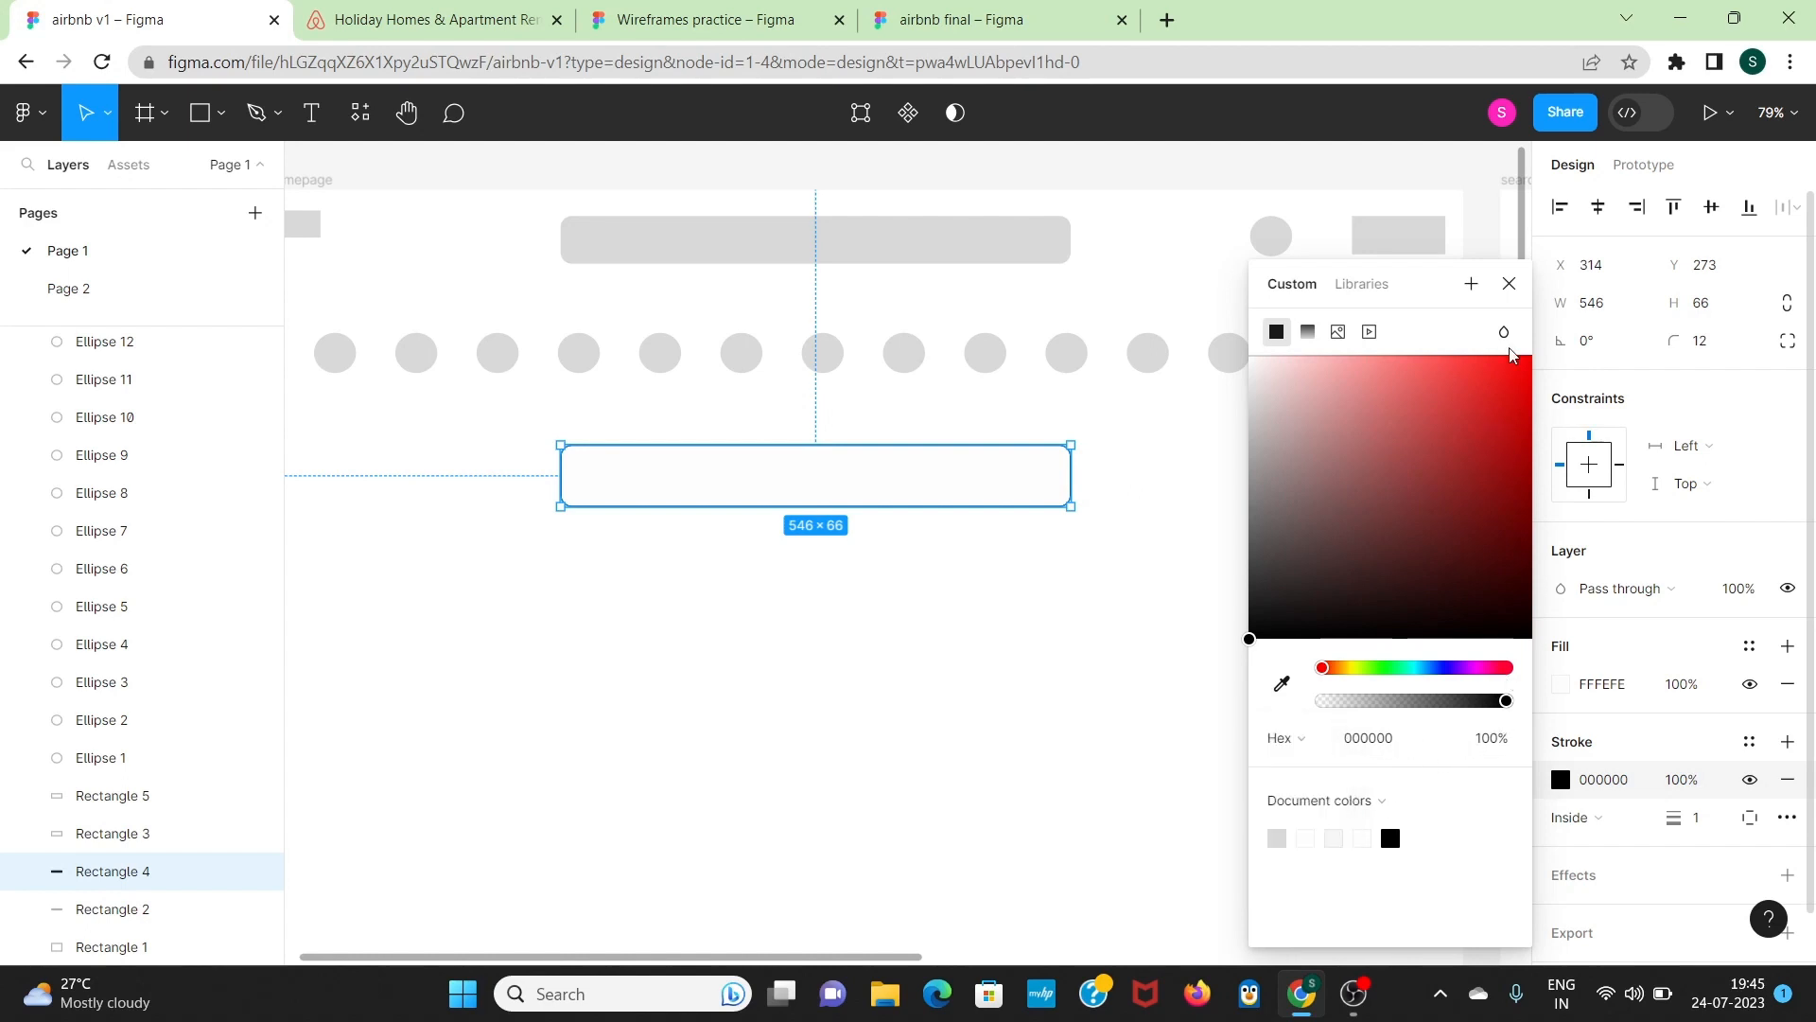
{"action": "left_click", "coordinate": [1509, 285]}
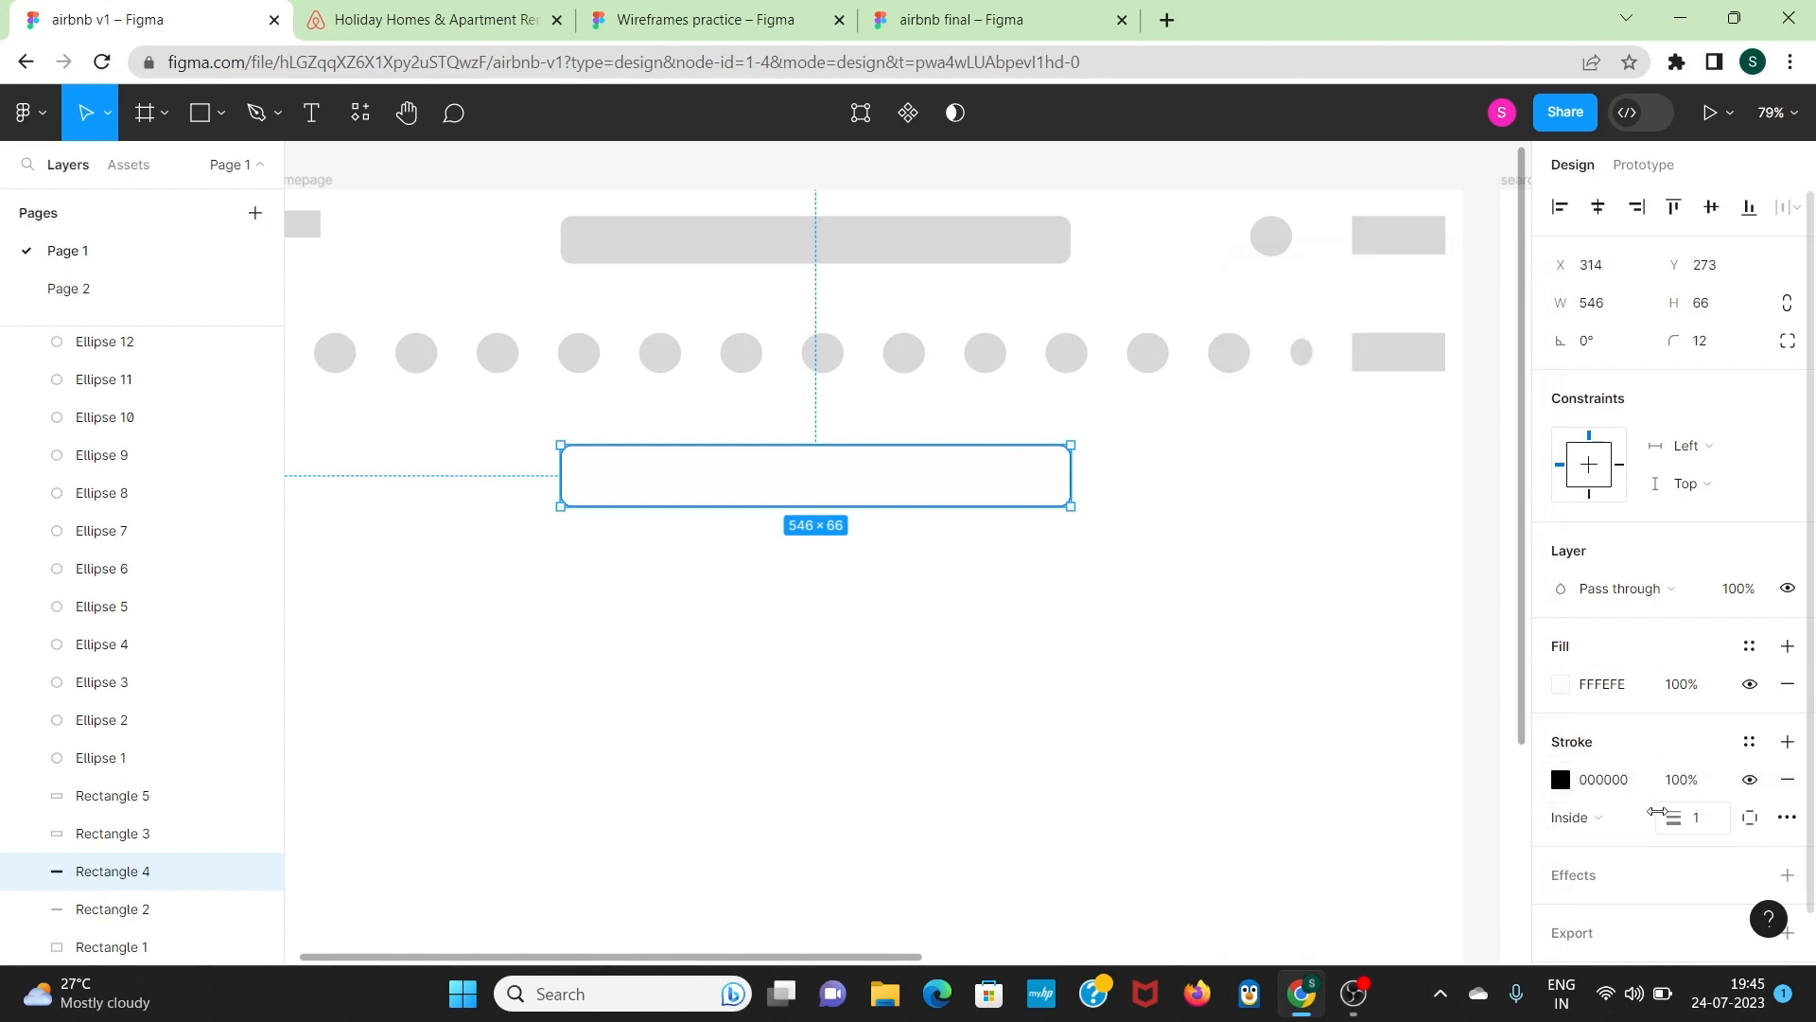
Step: Try the stroke on only the top side of the wide rectangle and restore it to all sides
{"action": "mouse_move", "coordinate": [1663, 813]}
{"action": "left_mouse_down"}
{"action": "mouse_move", "coordinate": [1706, 815]}
{"action": "mouse_move", "coordinate": [1665, 812]}
{"action": "left_mouse_up"}
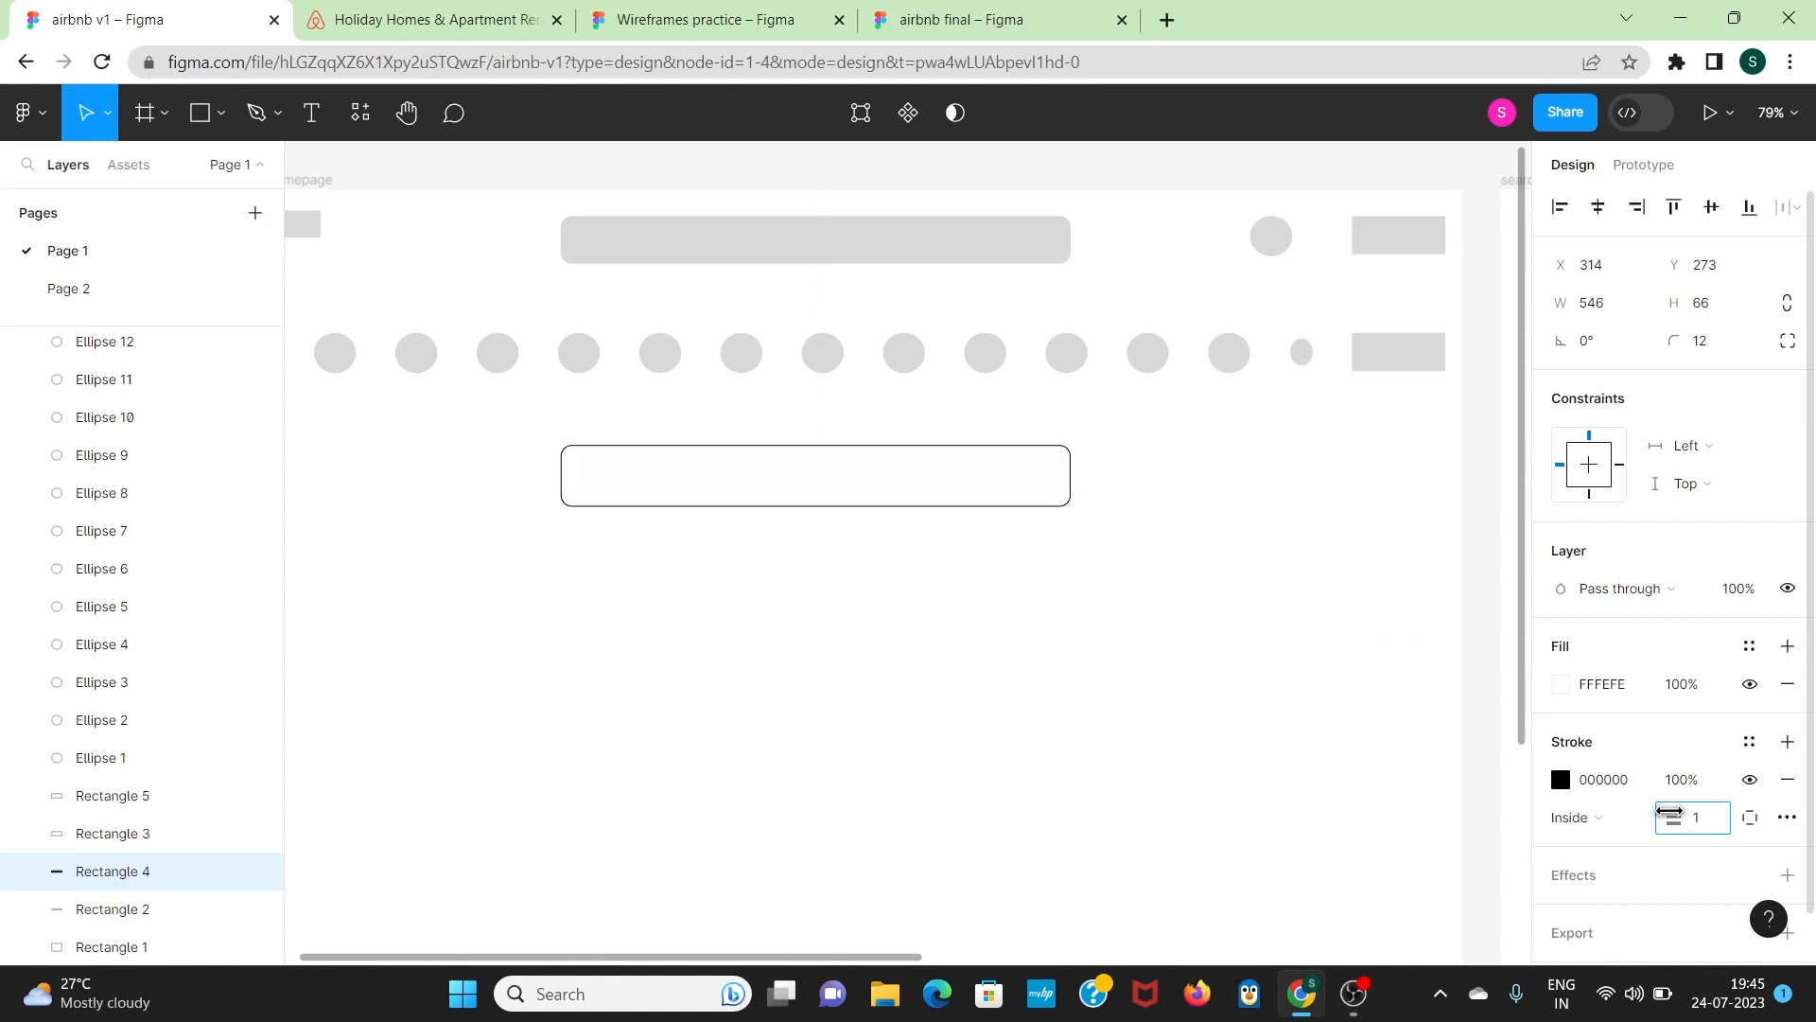
{"action": "left_click", "coordinate": [1752, 819]}
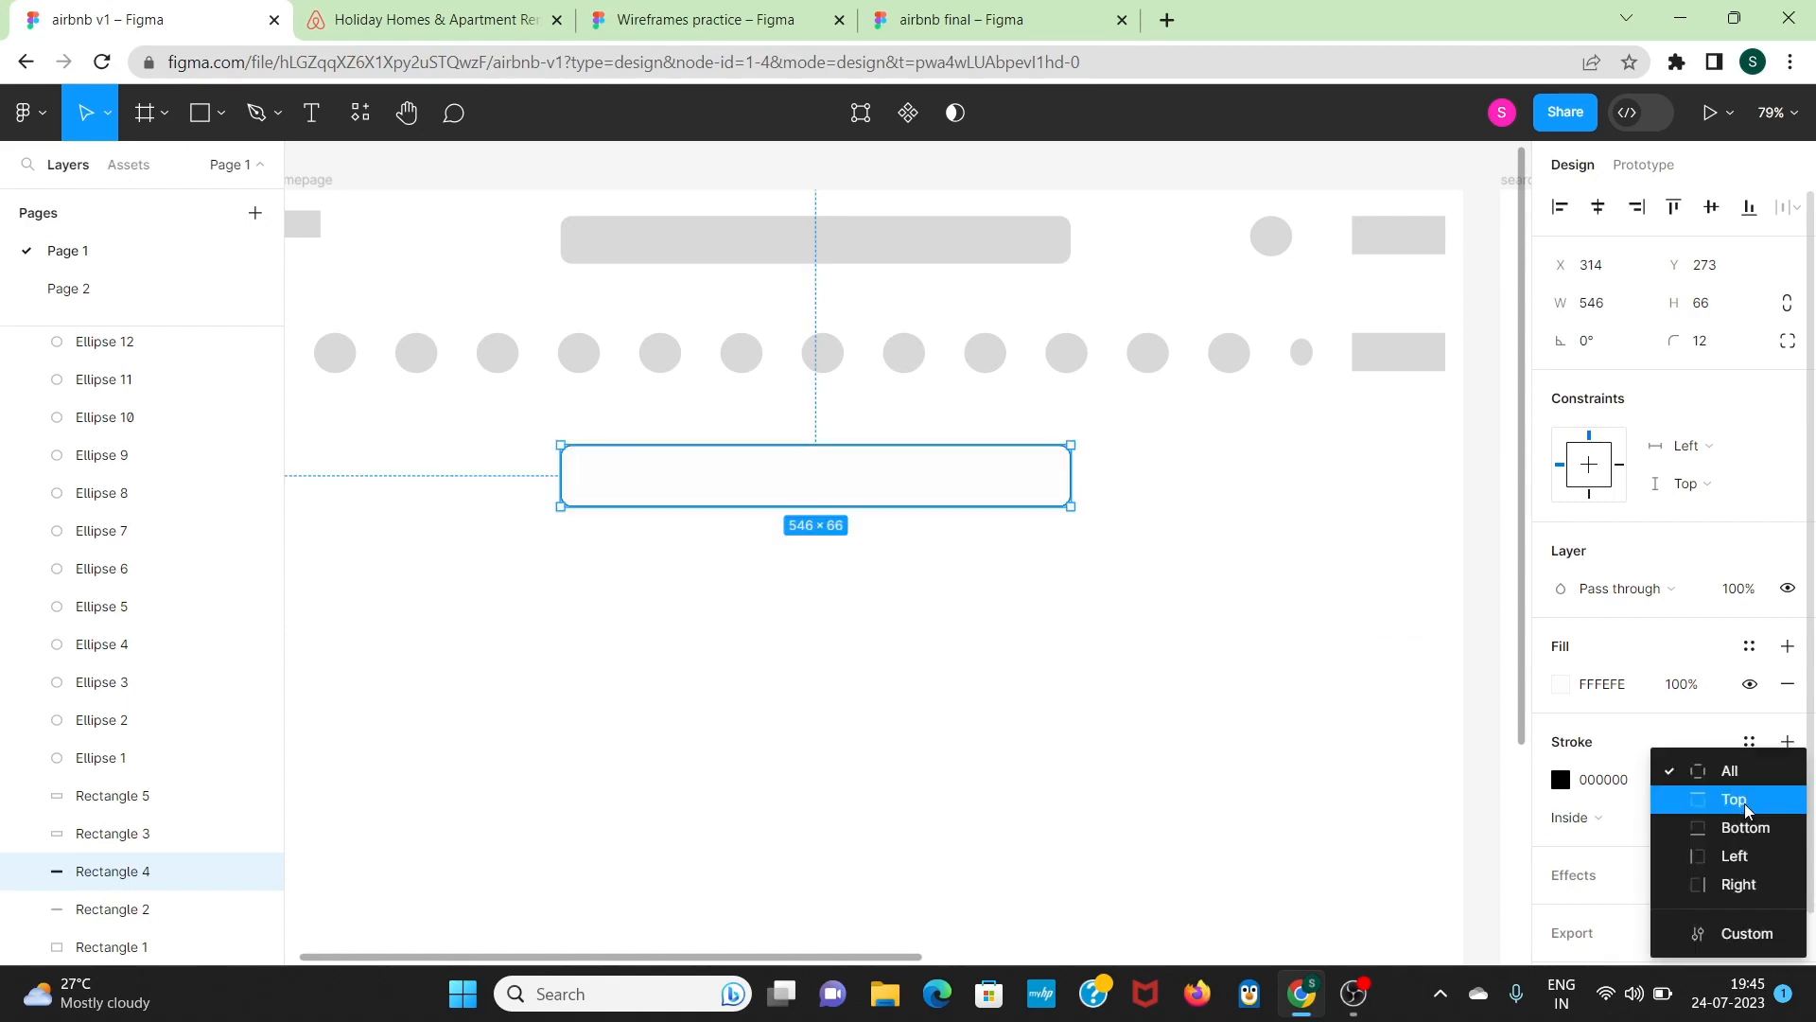
{"action": "left_click", "coordinate": [1748, 809]}
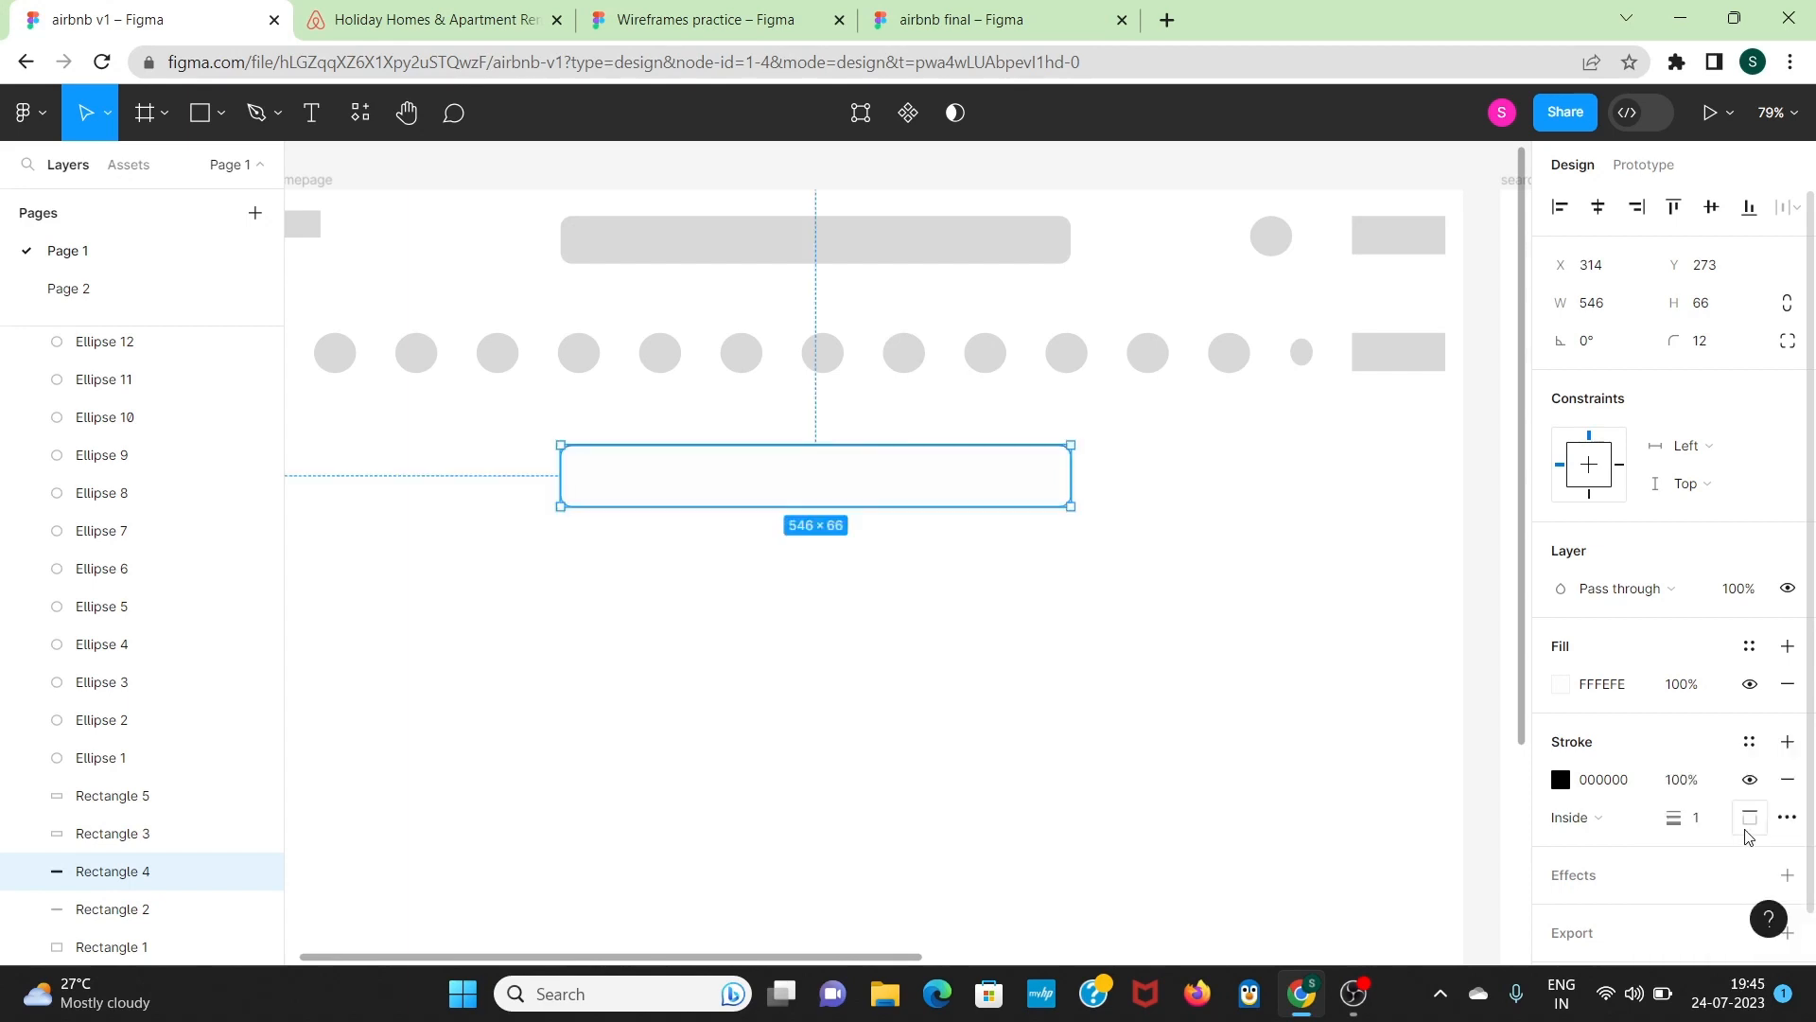
{"action": "left_click", "coordinate": [1751, 819]}
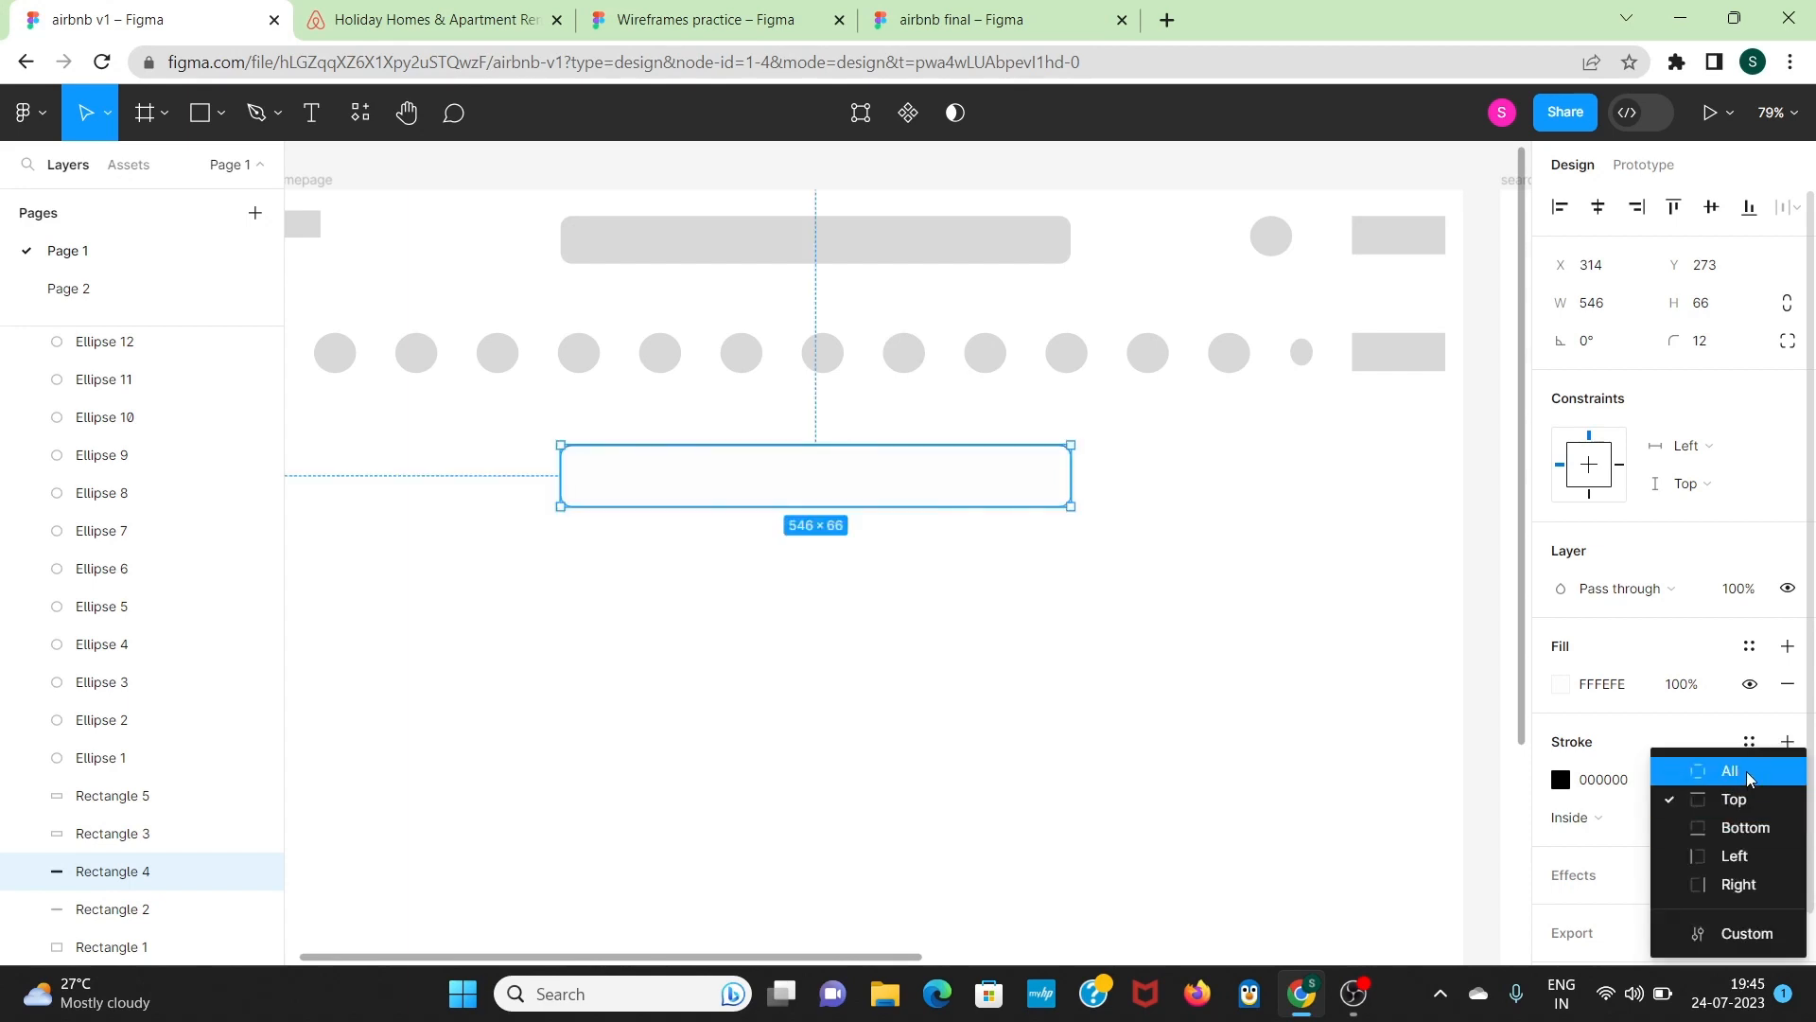
{"action": "left_click", "coordinate": [1749, 777]}
{"action": "left_click", "coordinate": [1296, 697]}
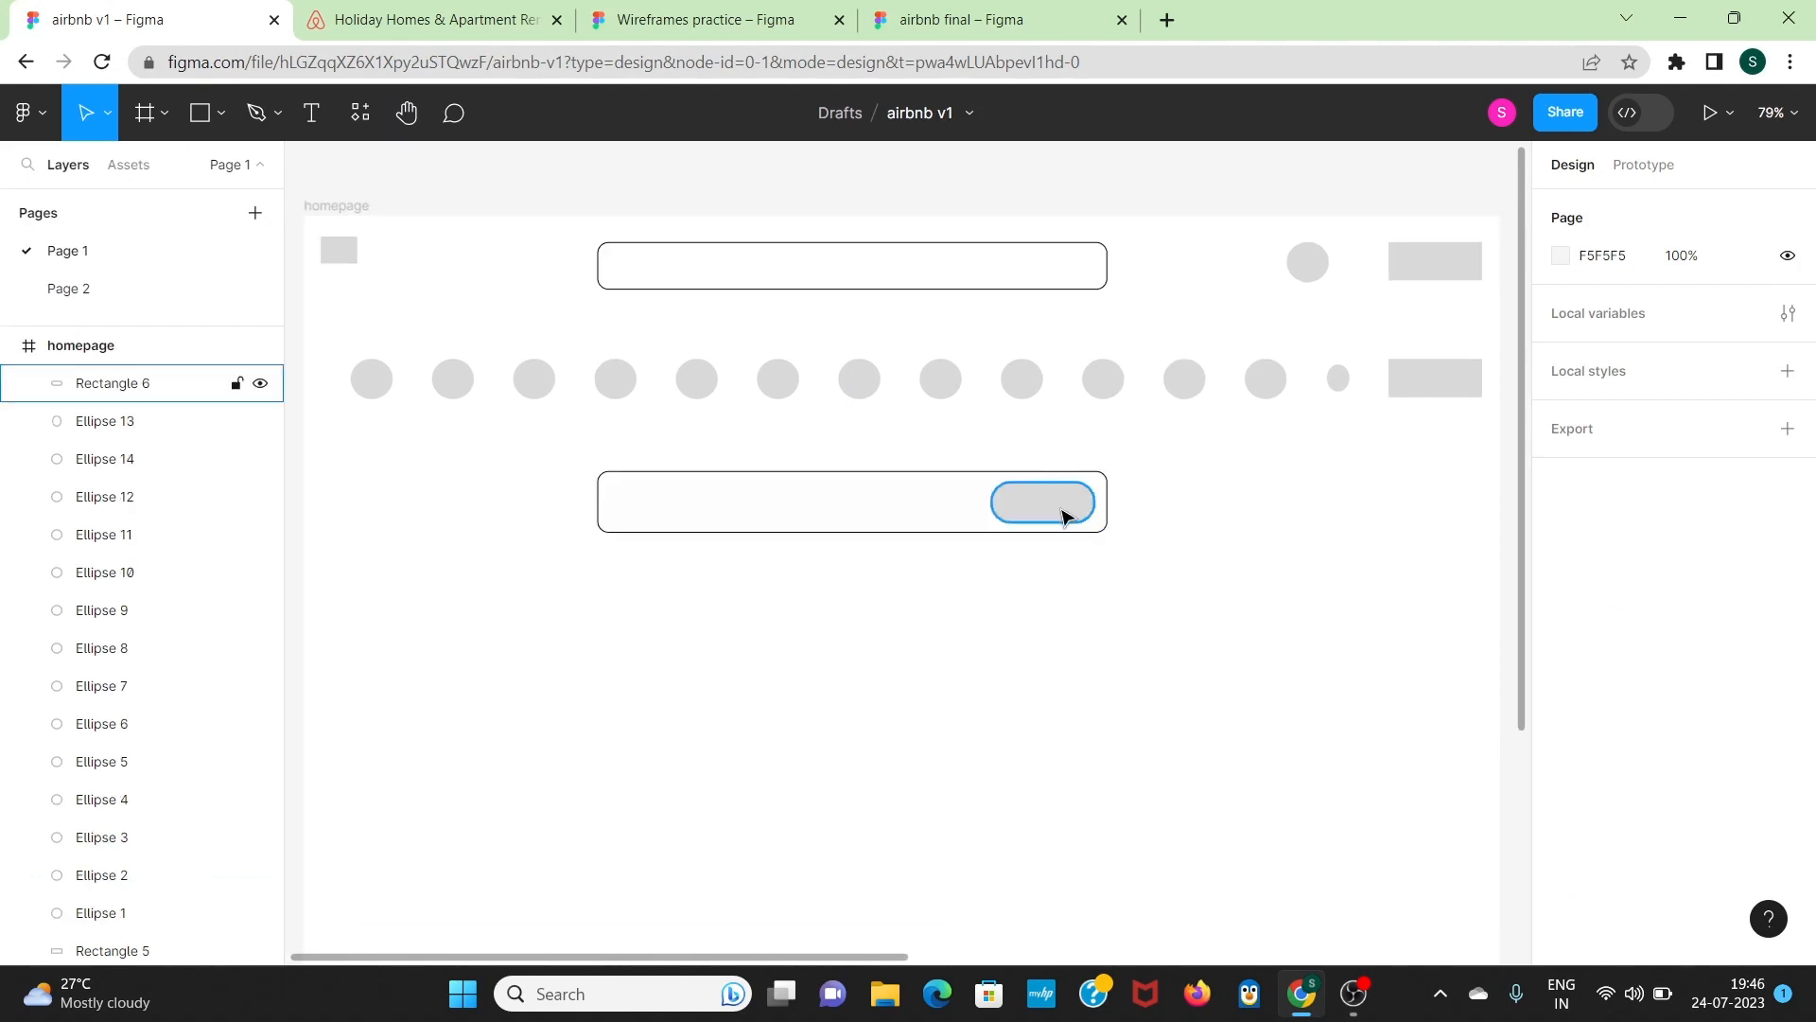
Step: Draw an ellipse about 48 × 37 over the left end of the rounded pill in the price bar as a toggle knob
{"action": "left_click", "coordinate": [1062, 516]}
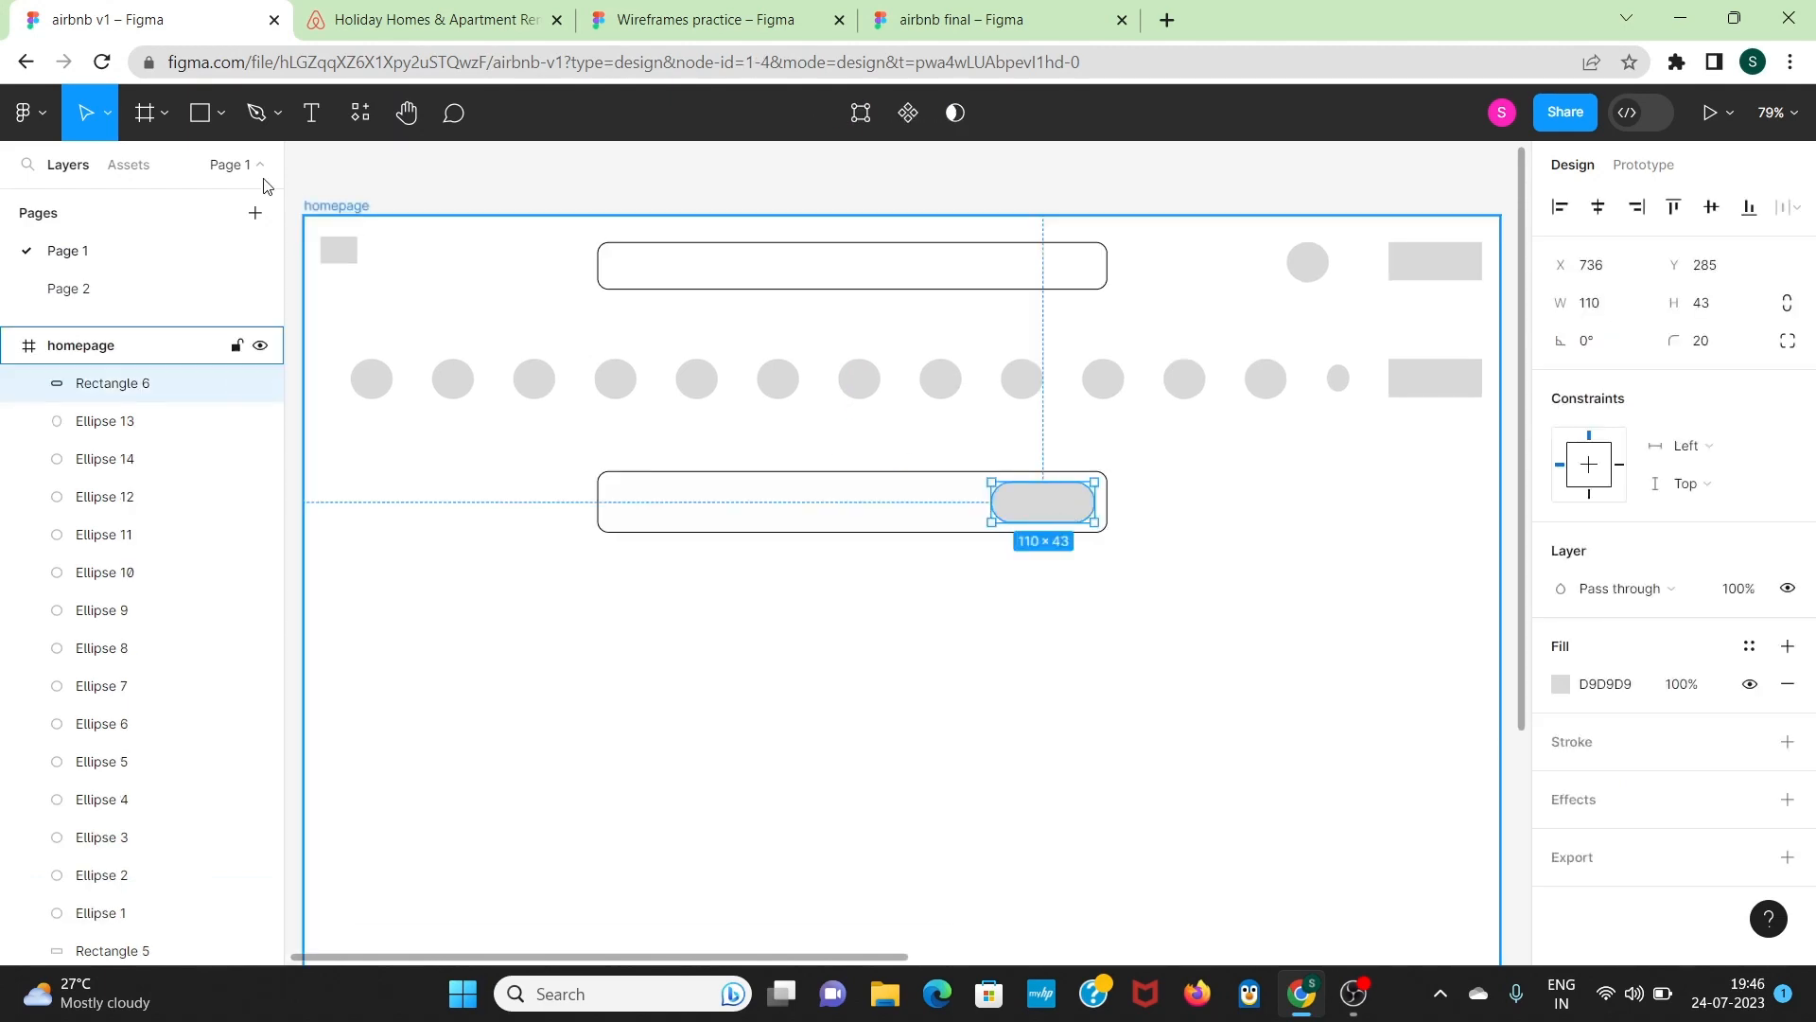
{"action": "left_click", "coordinate": [202, 119]}
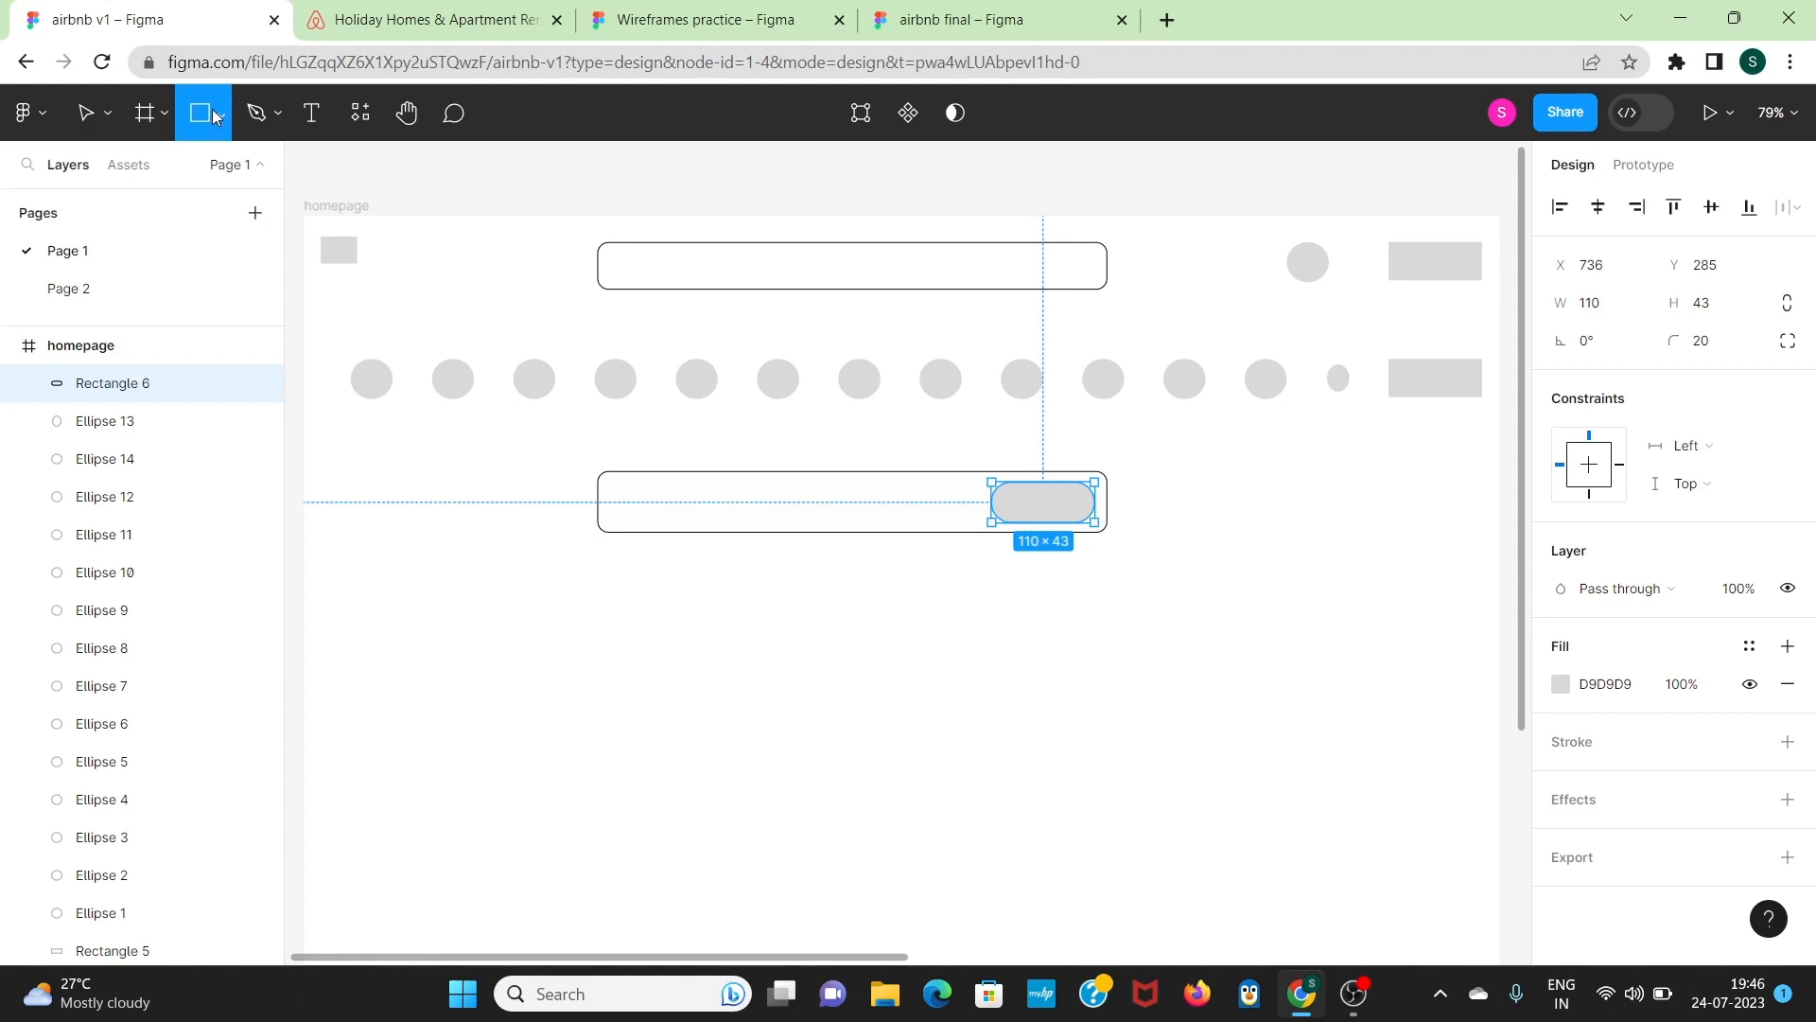
{"action": "left_click", "coordinate": [217, 115]}
{"action": "left_click", "coordinate": [213, 243]}
{"action": "mouse_move", "coordinate": [999, 487]}
{"action": "left_mouse_down"}
{"action": "mouse_move", "coordinate": [999, 514]}
{"action": "mouse_move", "coordinate": [1048, 526]}
{"action": "mouse_move", "coordinate": [1018, 512]}
{"action": "left_mouse_up"}
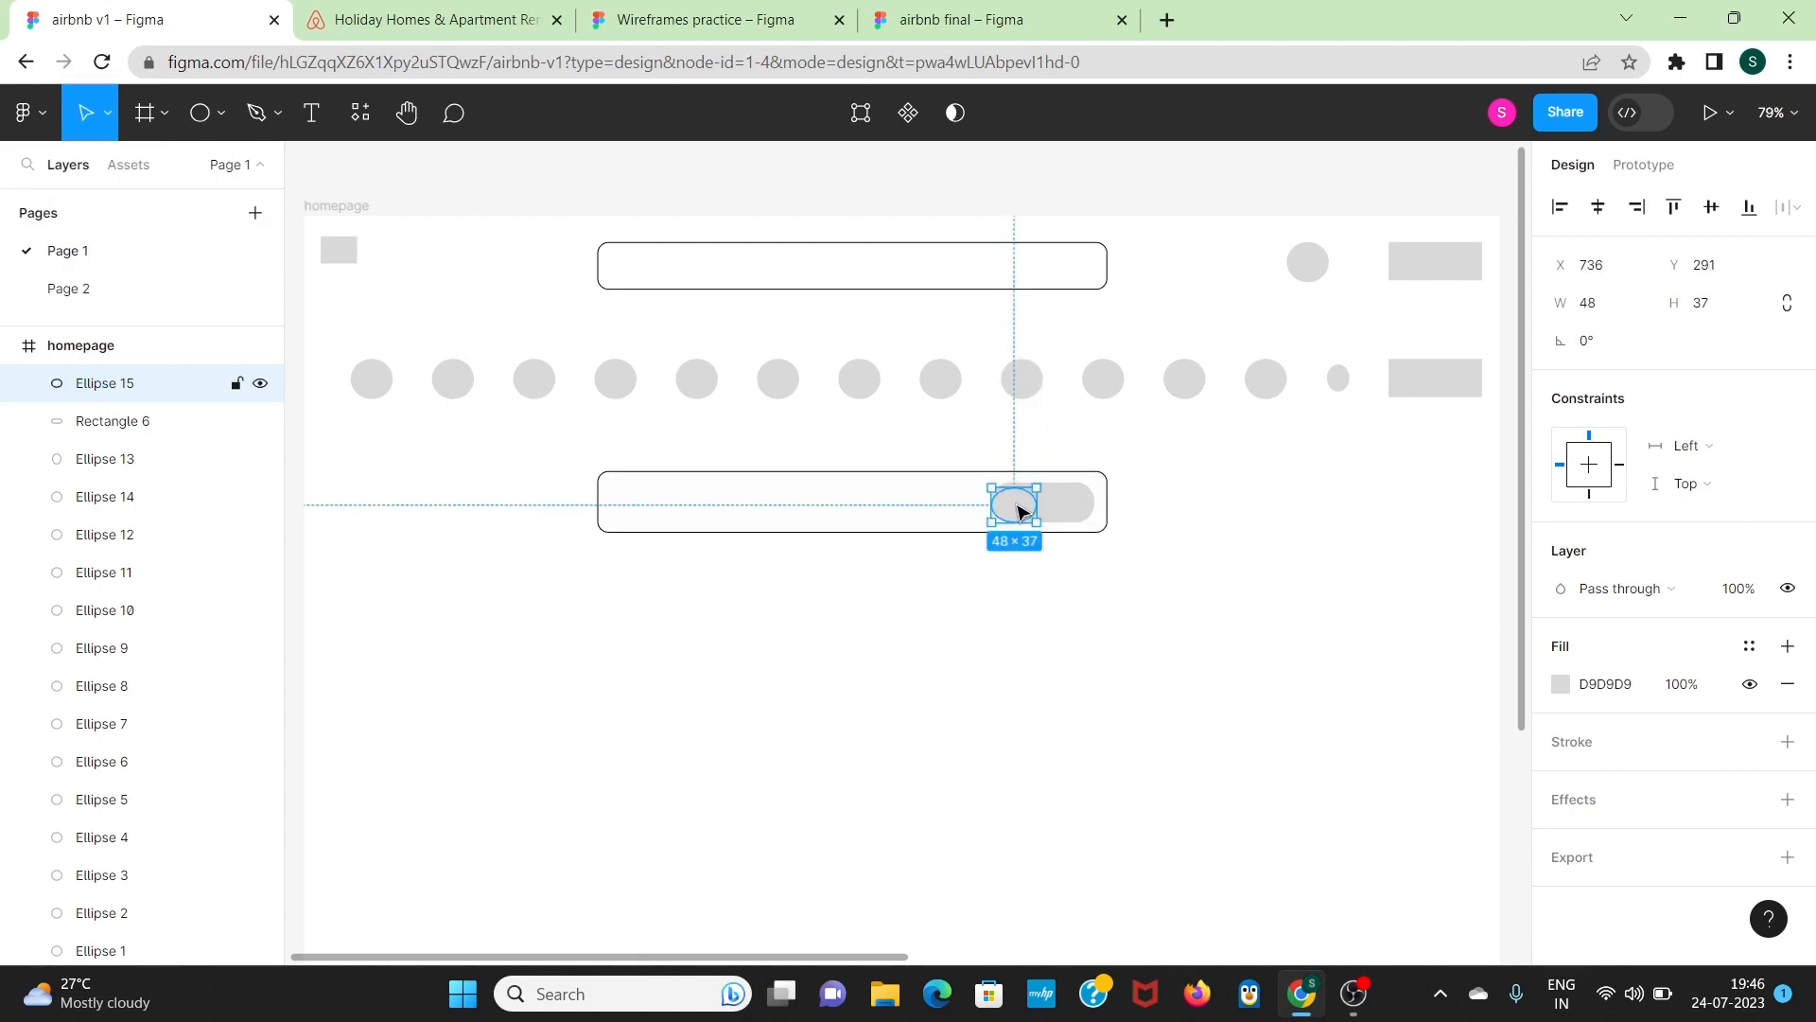
Step: Give the toggle knob ellipse an FFFFFF fill and a black stroke, and fit it to the pill's left end
{"action": "left_click", "coordinate": [1561, 684]}
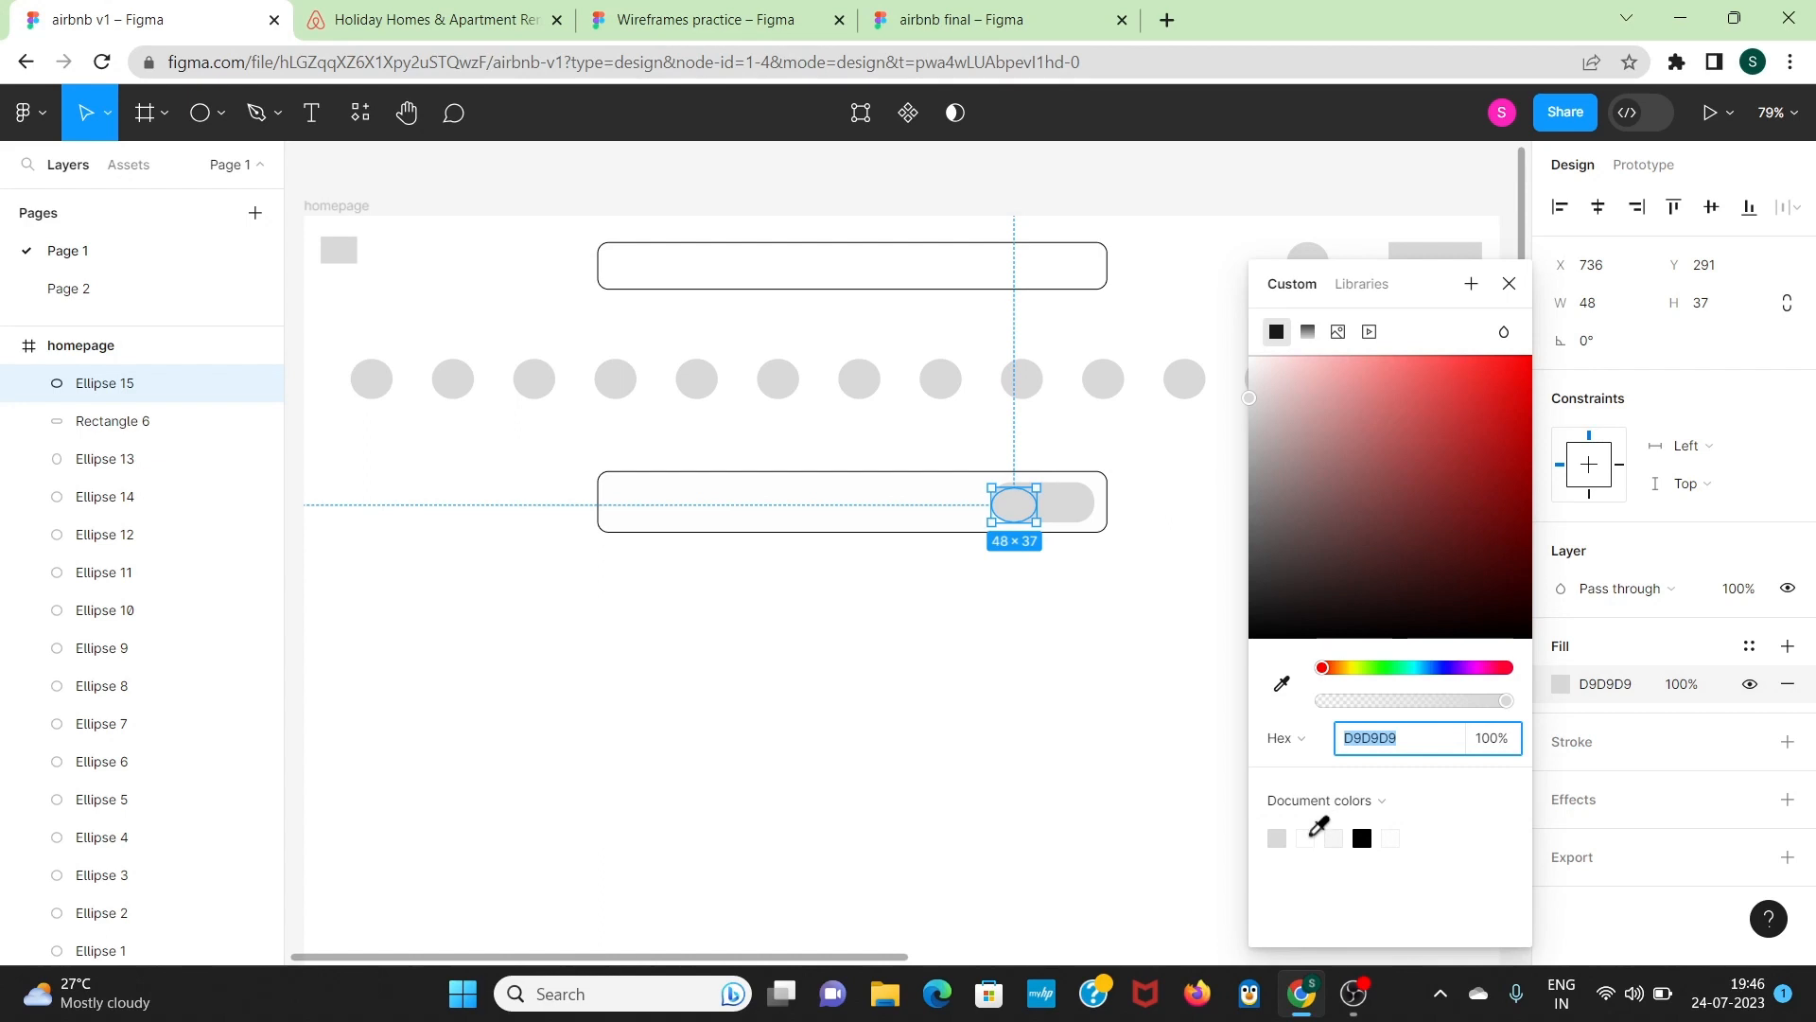
{"action": "left_click", "coordinate": [1309, 836]}
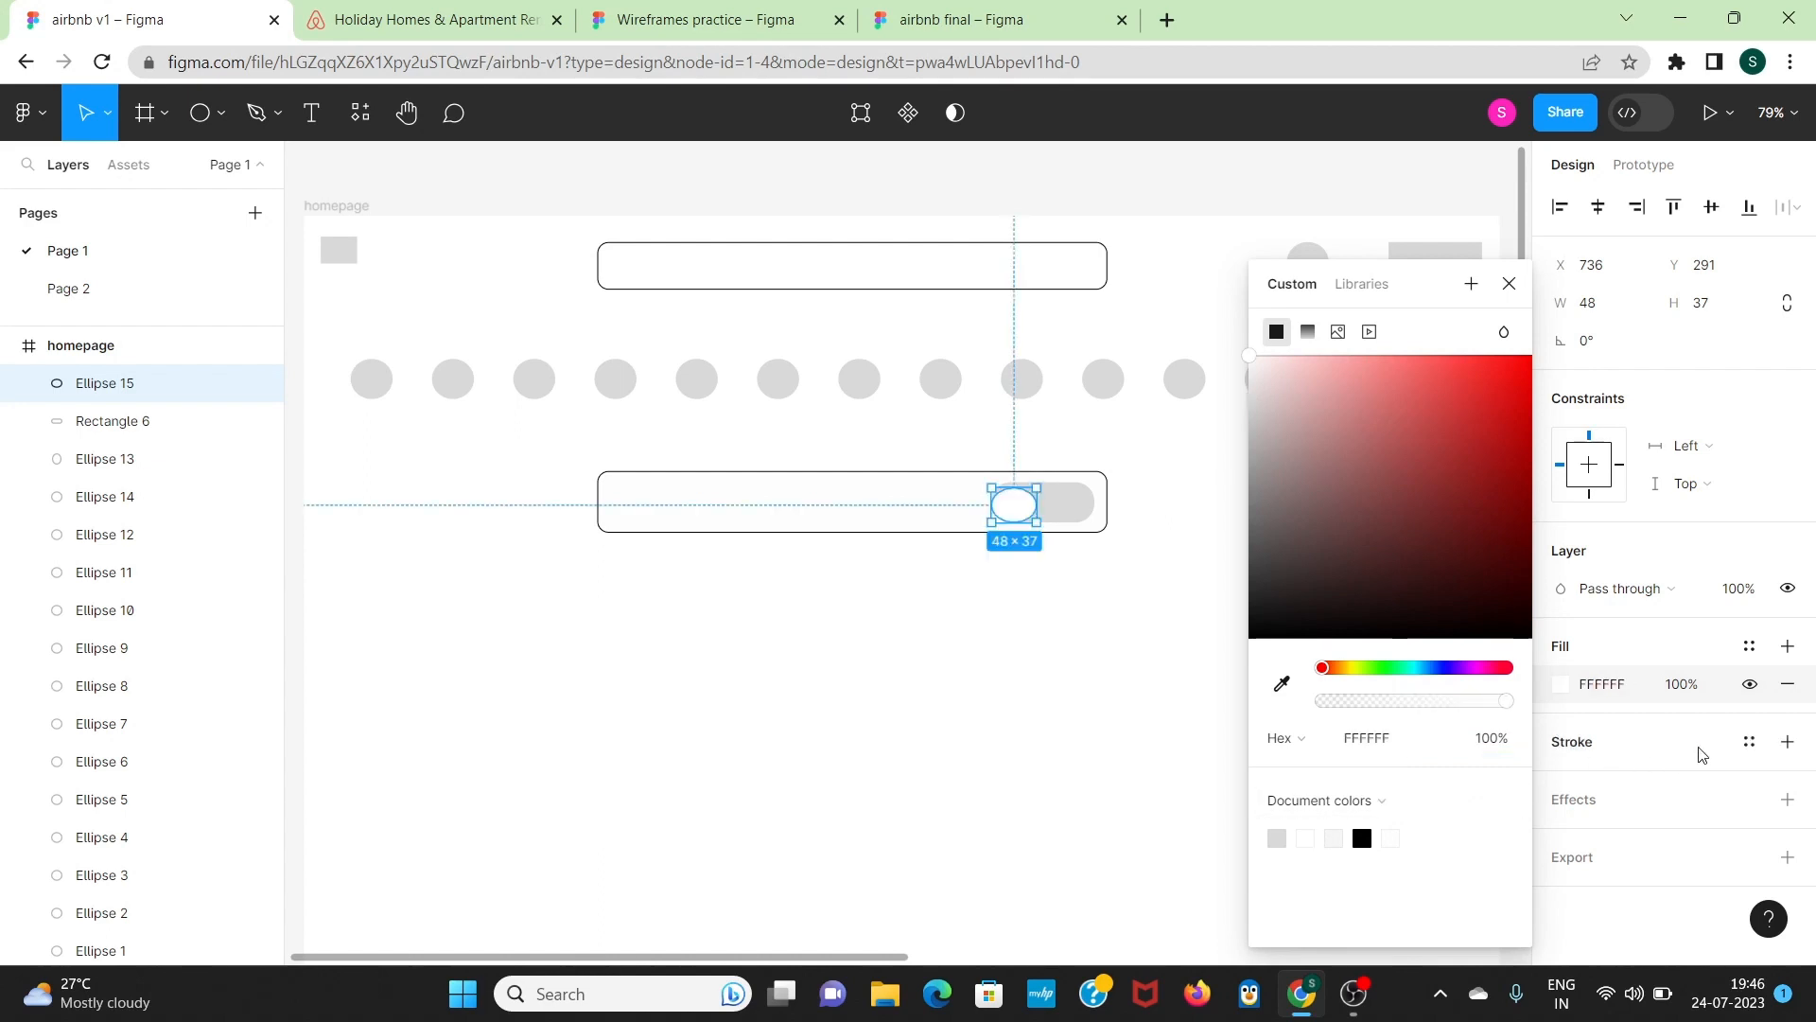
{"action": "left_click", "coordinate": [1787, 741]}
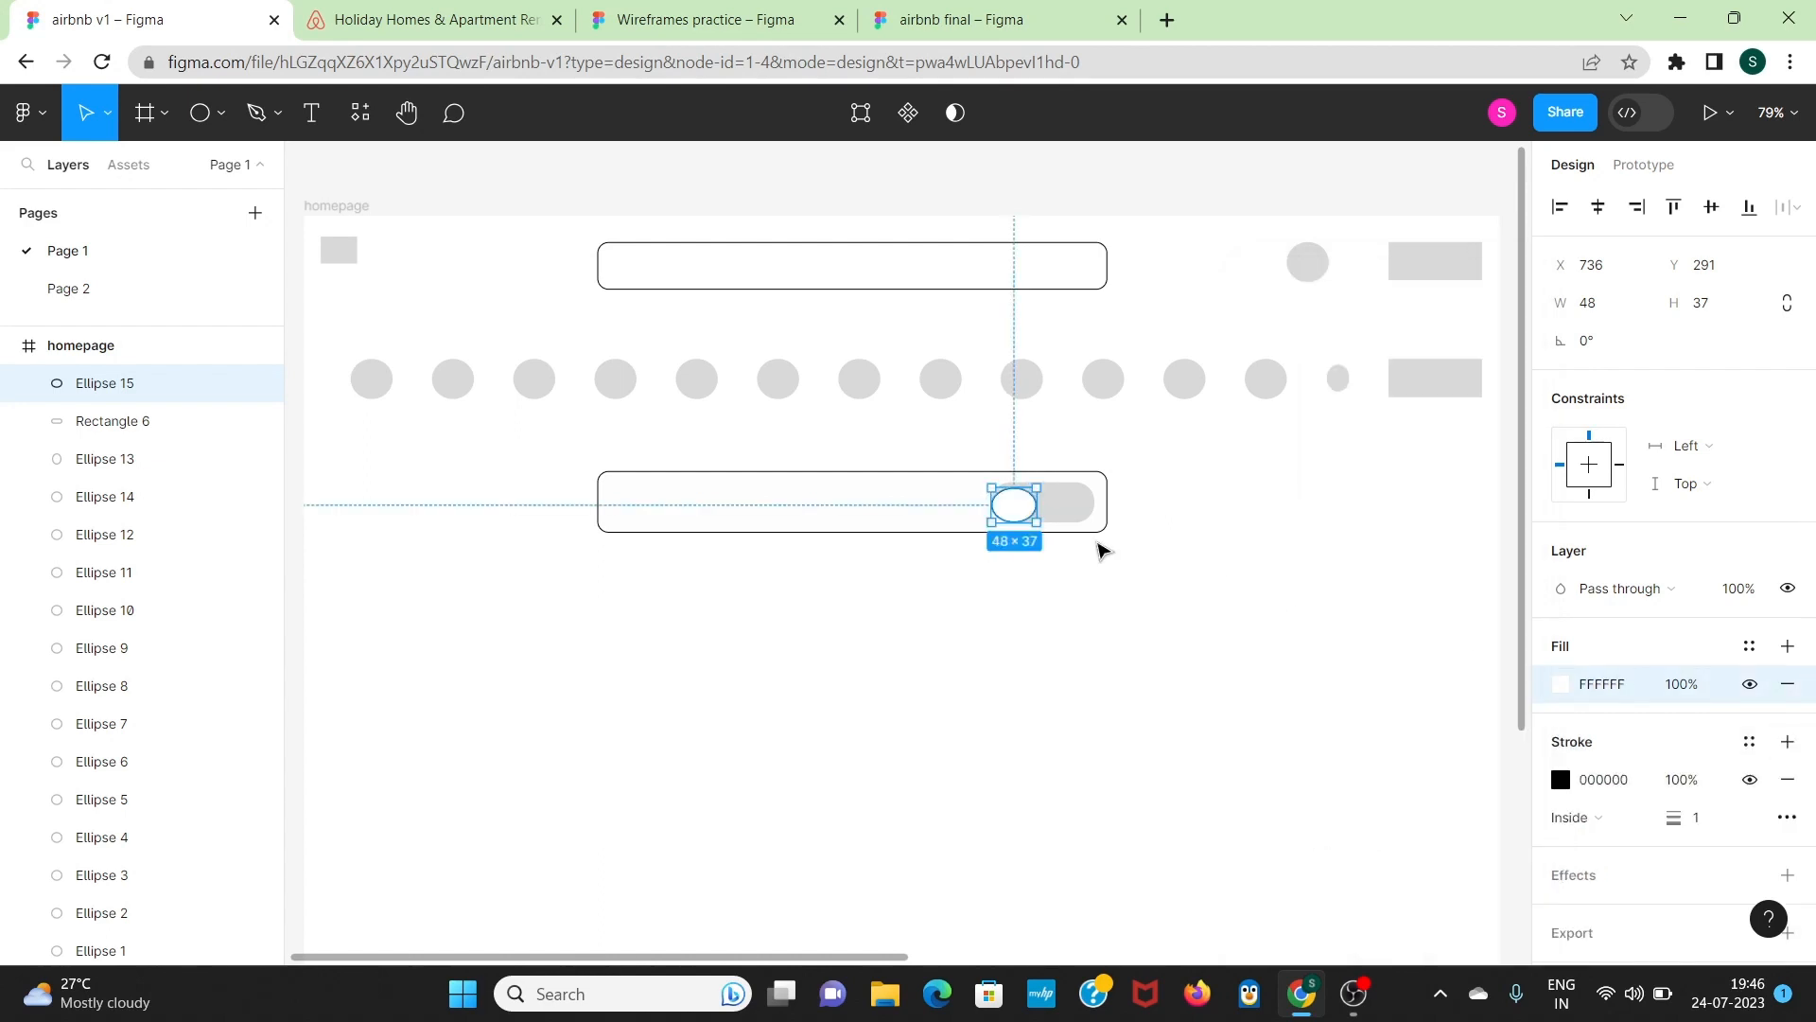
{"action": "left_click_drag", "start_coordinate": [1019, 516], "coordinate": [1014, 504]}
{"action": "left_click", "coordinate": [1220, 498]}
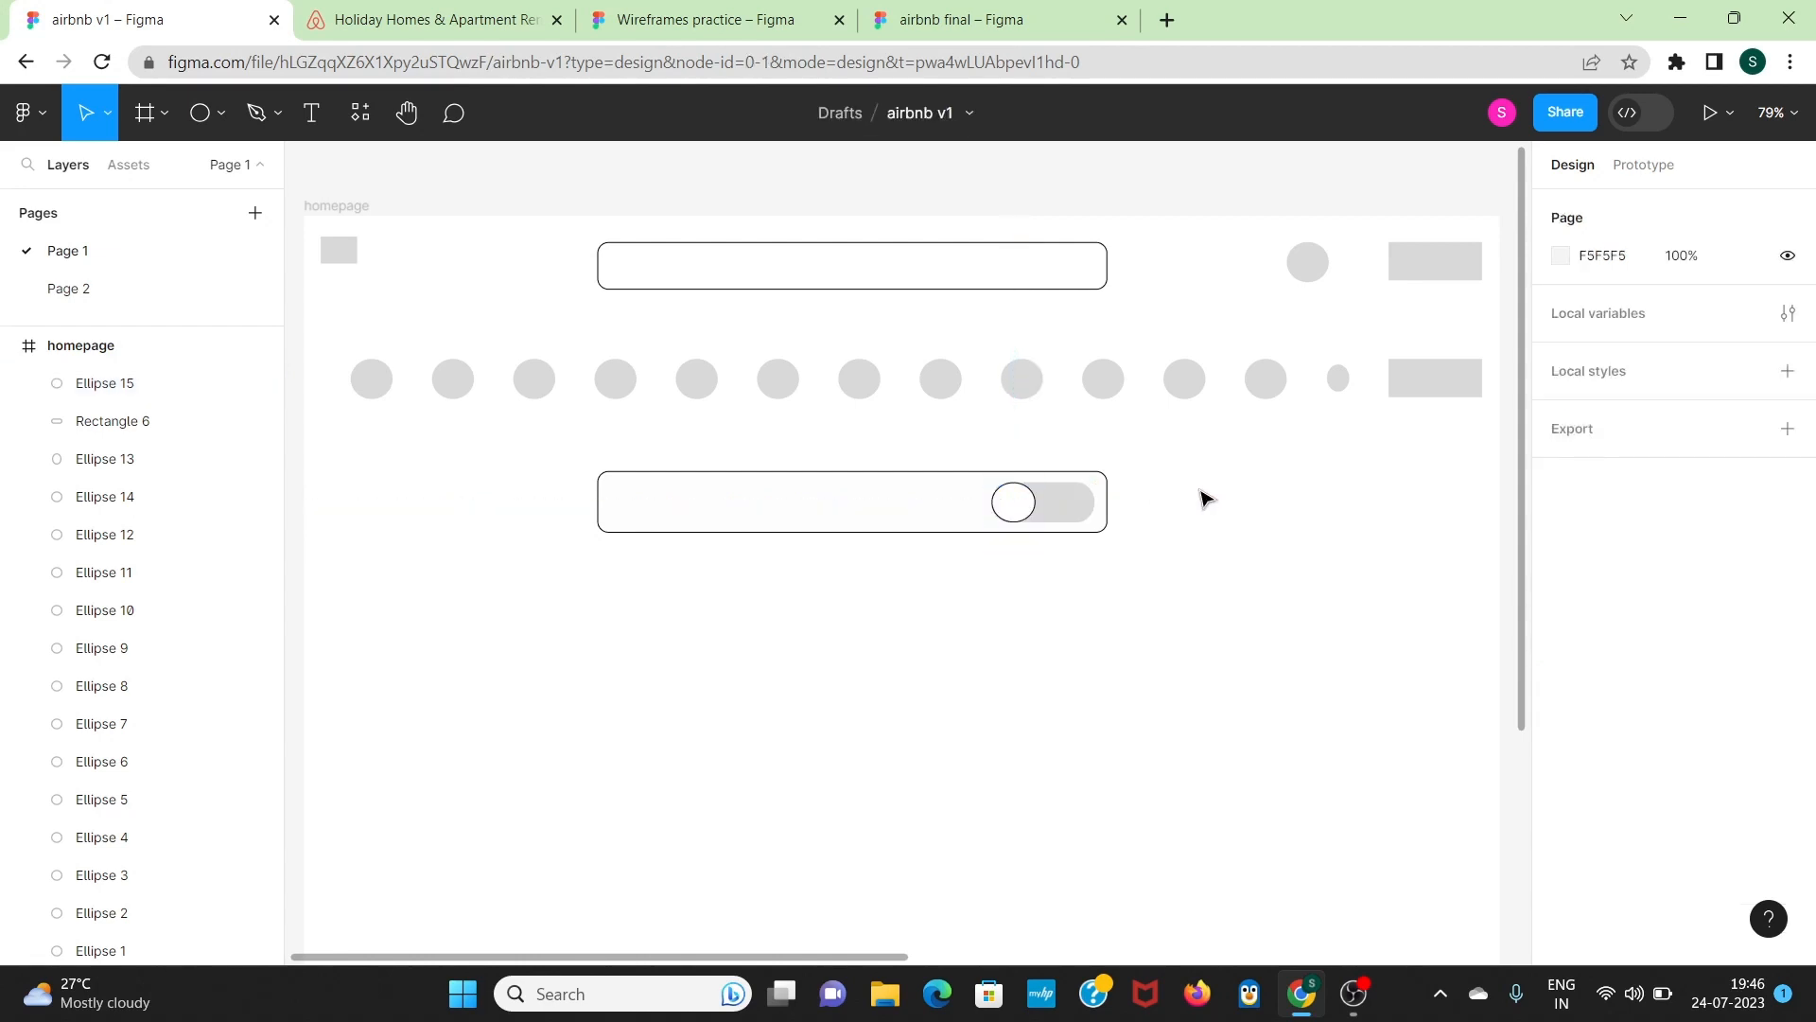
Step: Narrow the toggle's grey pill by pulling in its right edge
{"action": "left_click", "coordinate": [1089, 500]}
{"action": "left_click_drag", "start_coordinate": [1098, 500], "coordinate": [1076, 500]}
{"action": "left_click", "coordinate": [1251, 516]}
Step: Draw a listing card rectangle about 245 × 188 near the frame's left edge below the price bar, at X 38, Y 474
{"action": "scroll", "coordinate": [1254, 518], "scroll_direction": "right", "scroll_amount": 2}
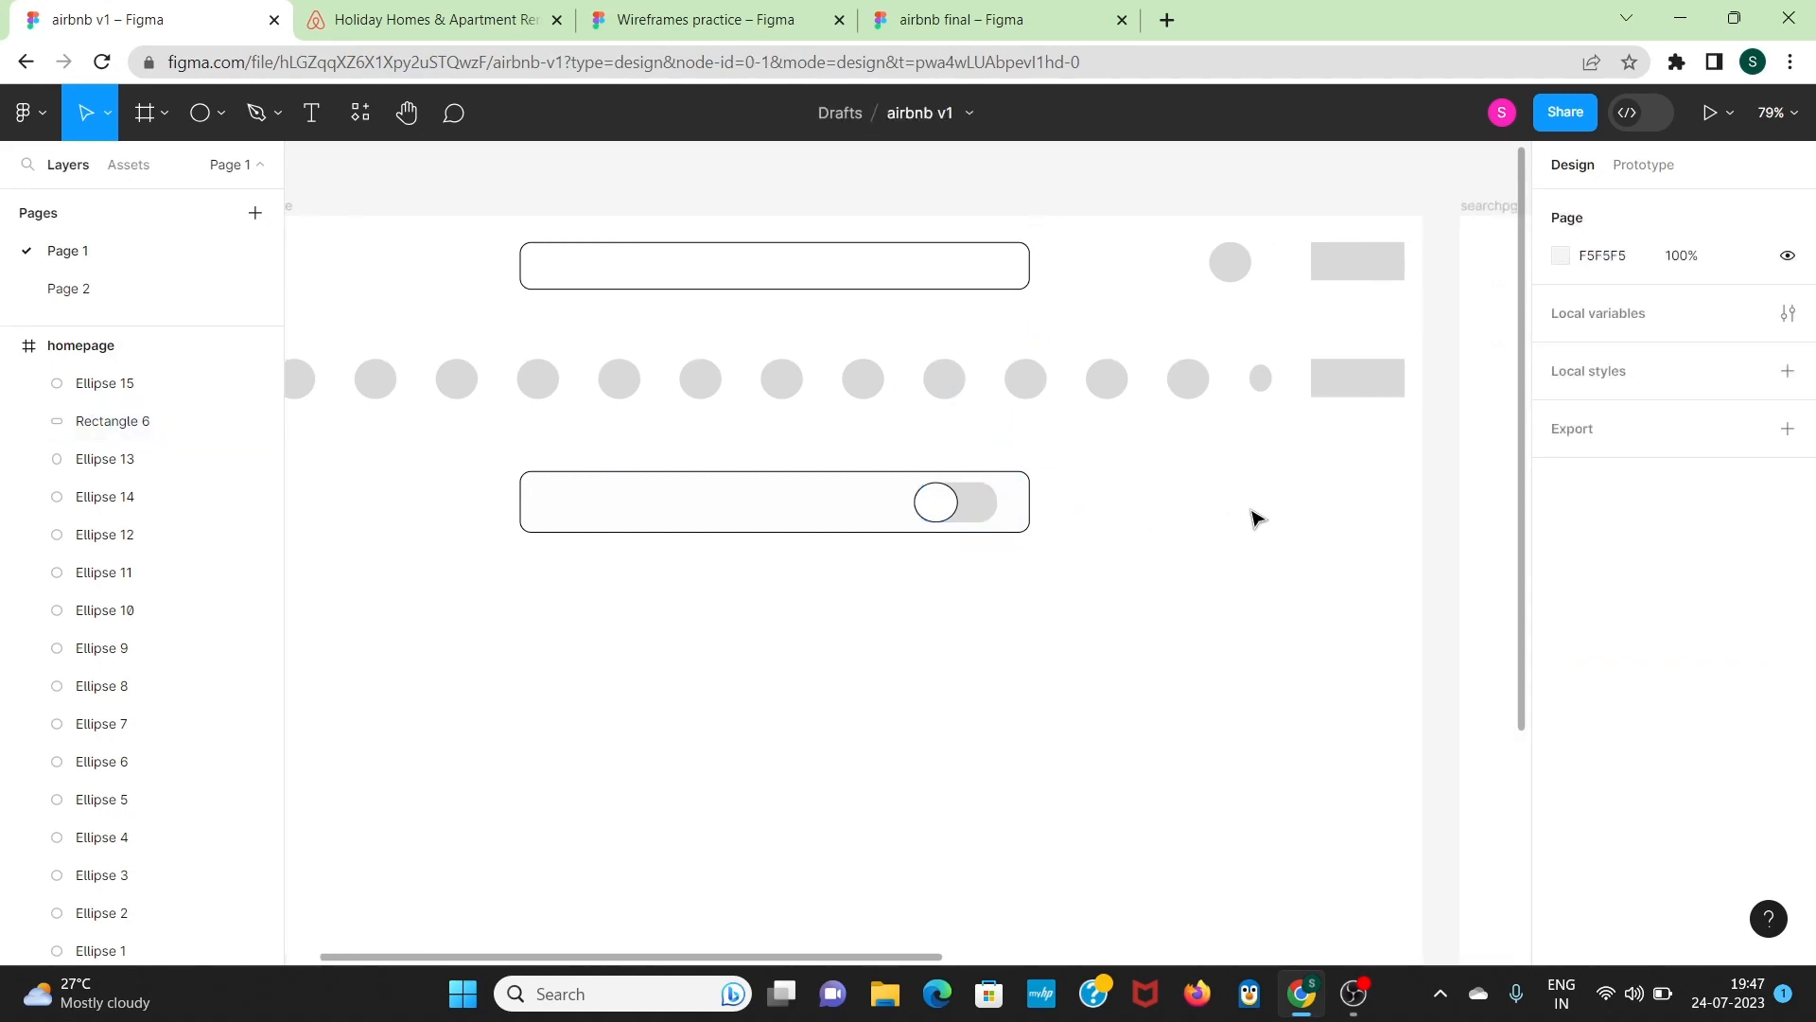
{"action": "scroll", "coordinate": [1254, 518], "scroll_direction": "up", "scroll_amount": 1}
{"action": "scroll", "coordinate": [1254, 517], "scroll_direction": "left", "scroll_amount": 2}
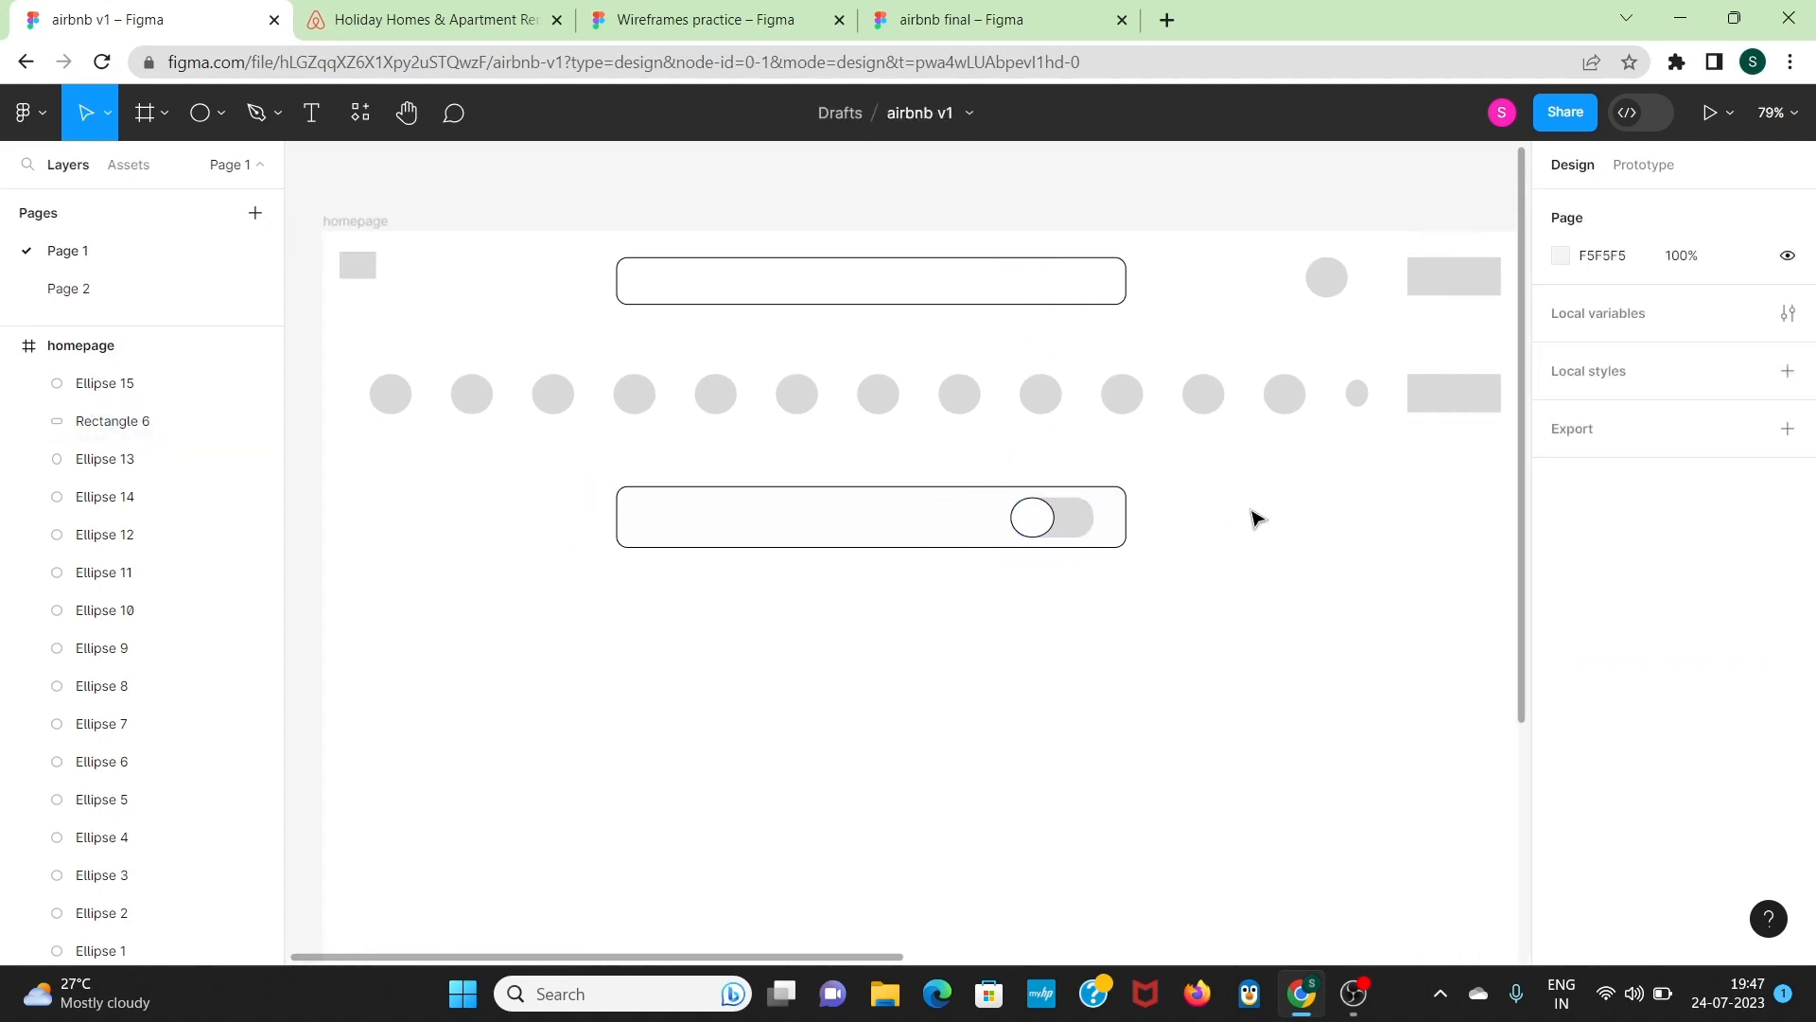
{"action": "scroll", "coordinate": [1254, 518], "scroll_direction": "down", "scroll_amount": 1}
{"action": "scroll", "coordinate": [479, 629], "scroll_direction": "down", "scroll_amount": 4}
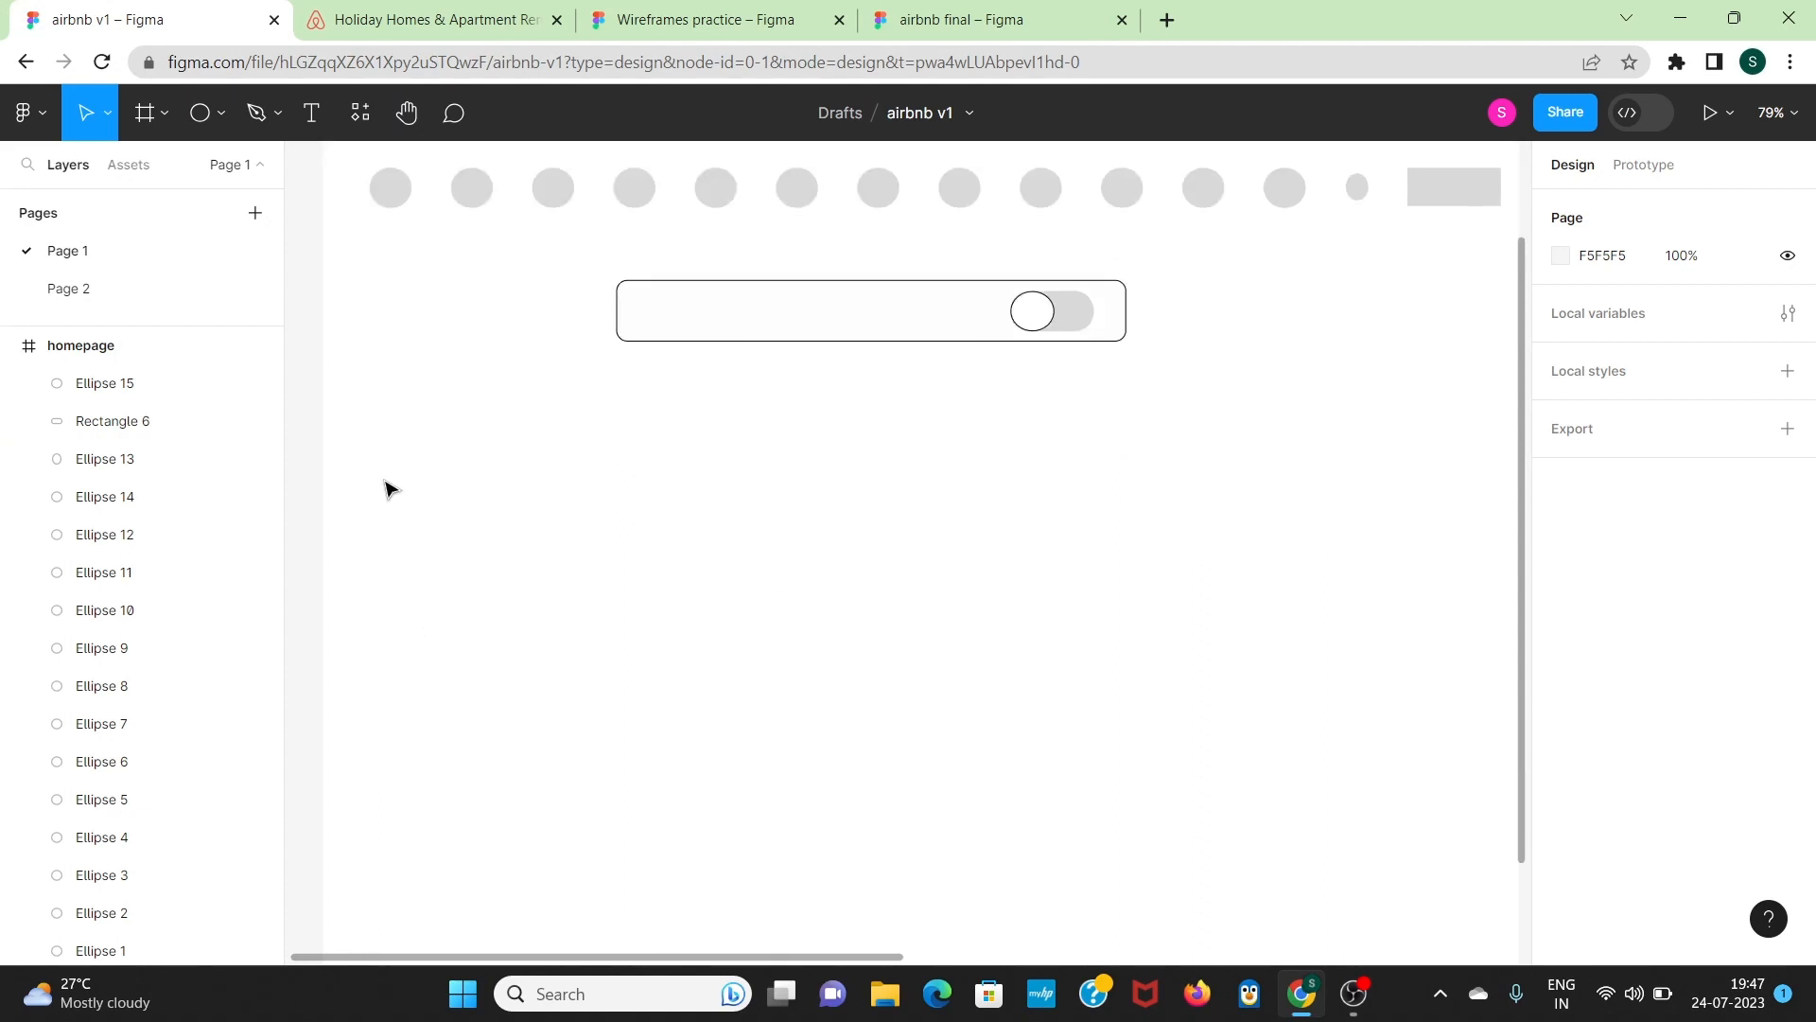
{"action": "key", "text": "r"}
{"action": "left_click_drag", "start_coordinate": [360, 467], "coordinate": [588, 642]}
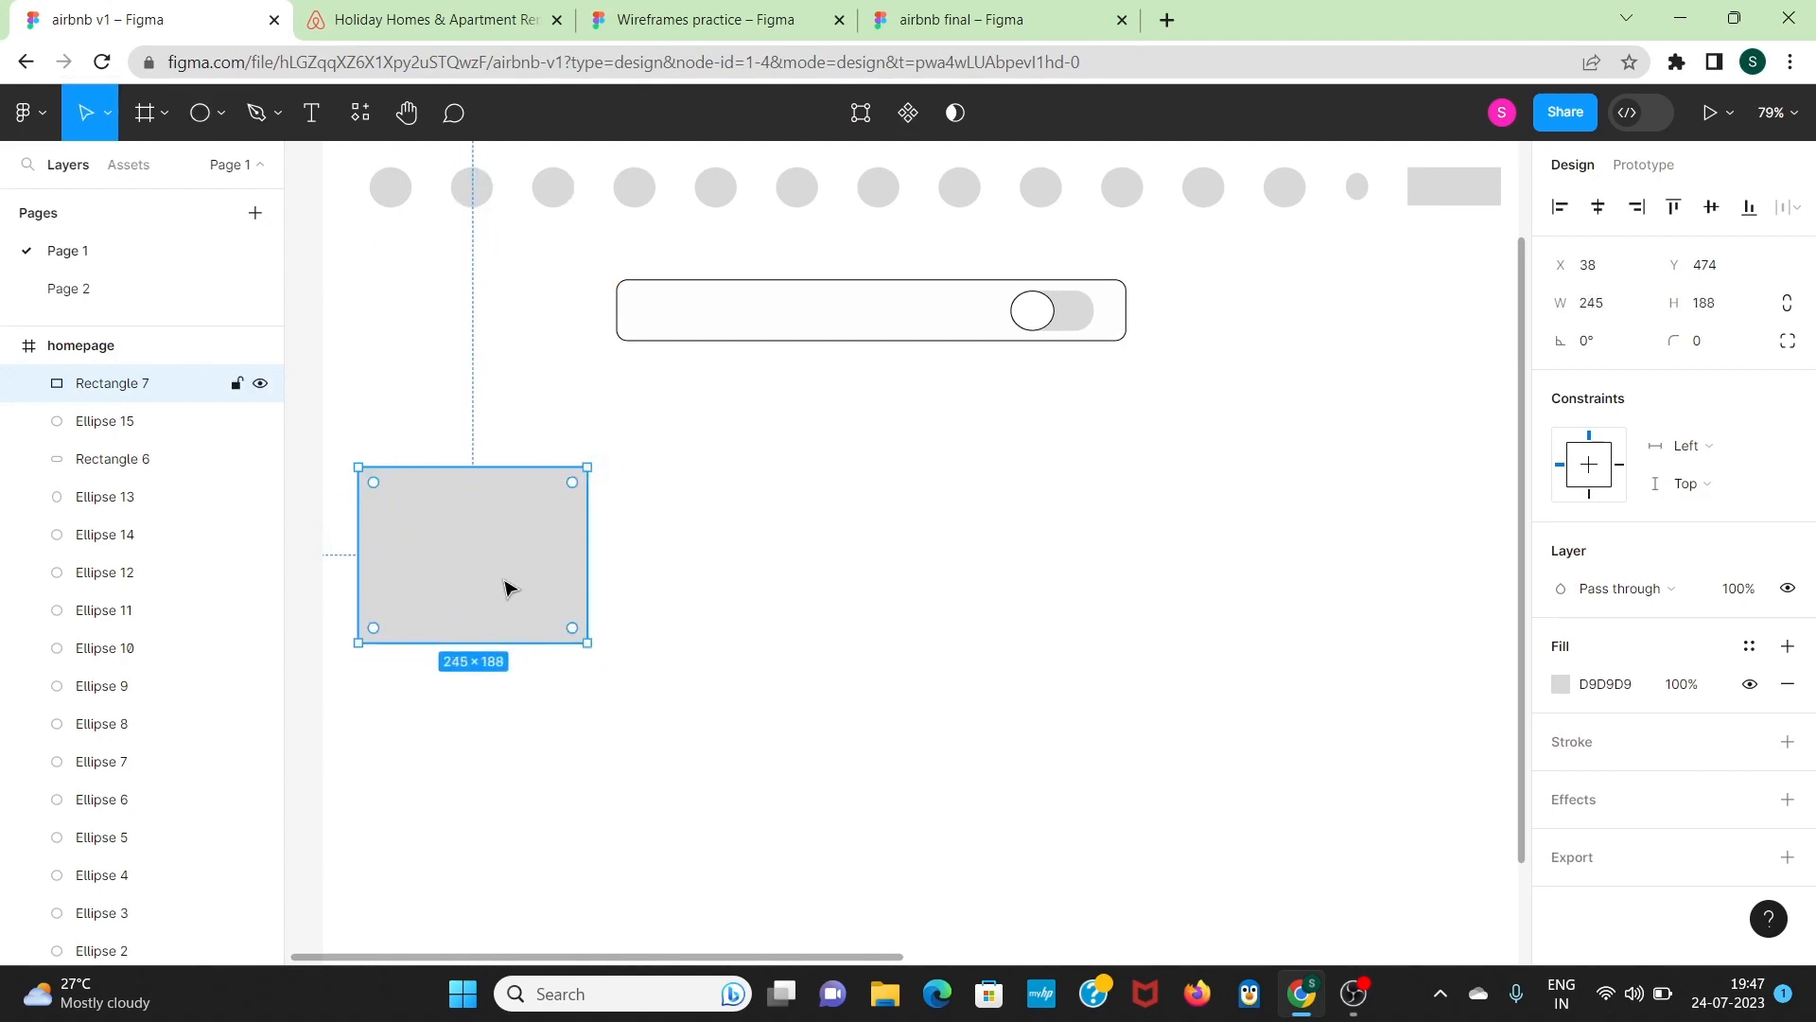
Step: Duplicate the listing card rectangle across the frame to form an evenly spaced row of four
{"action": "key", "text": "ctrl+d"}
{"action": "left_click_drag", "start_coordinate": [507, 583], "coordinate": [843, 578]}
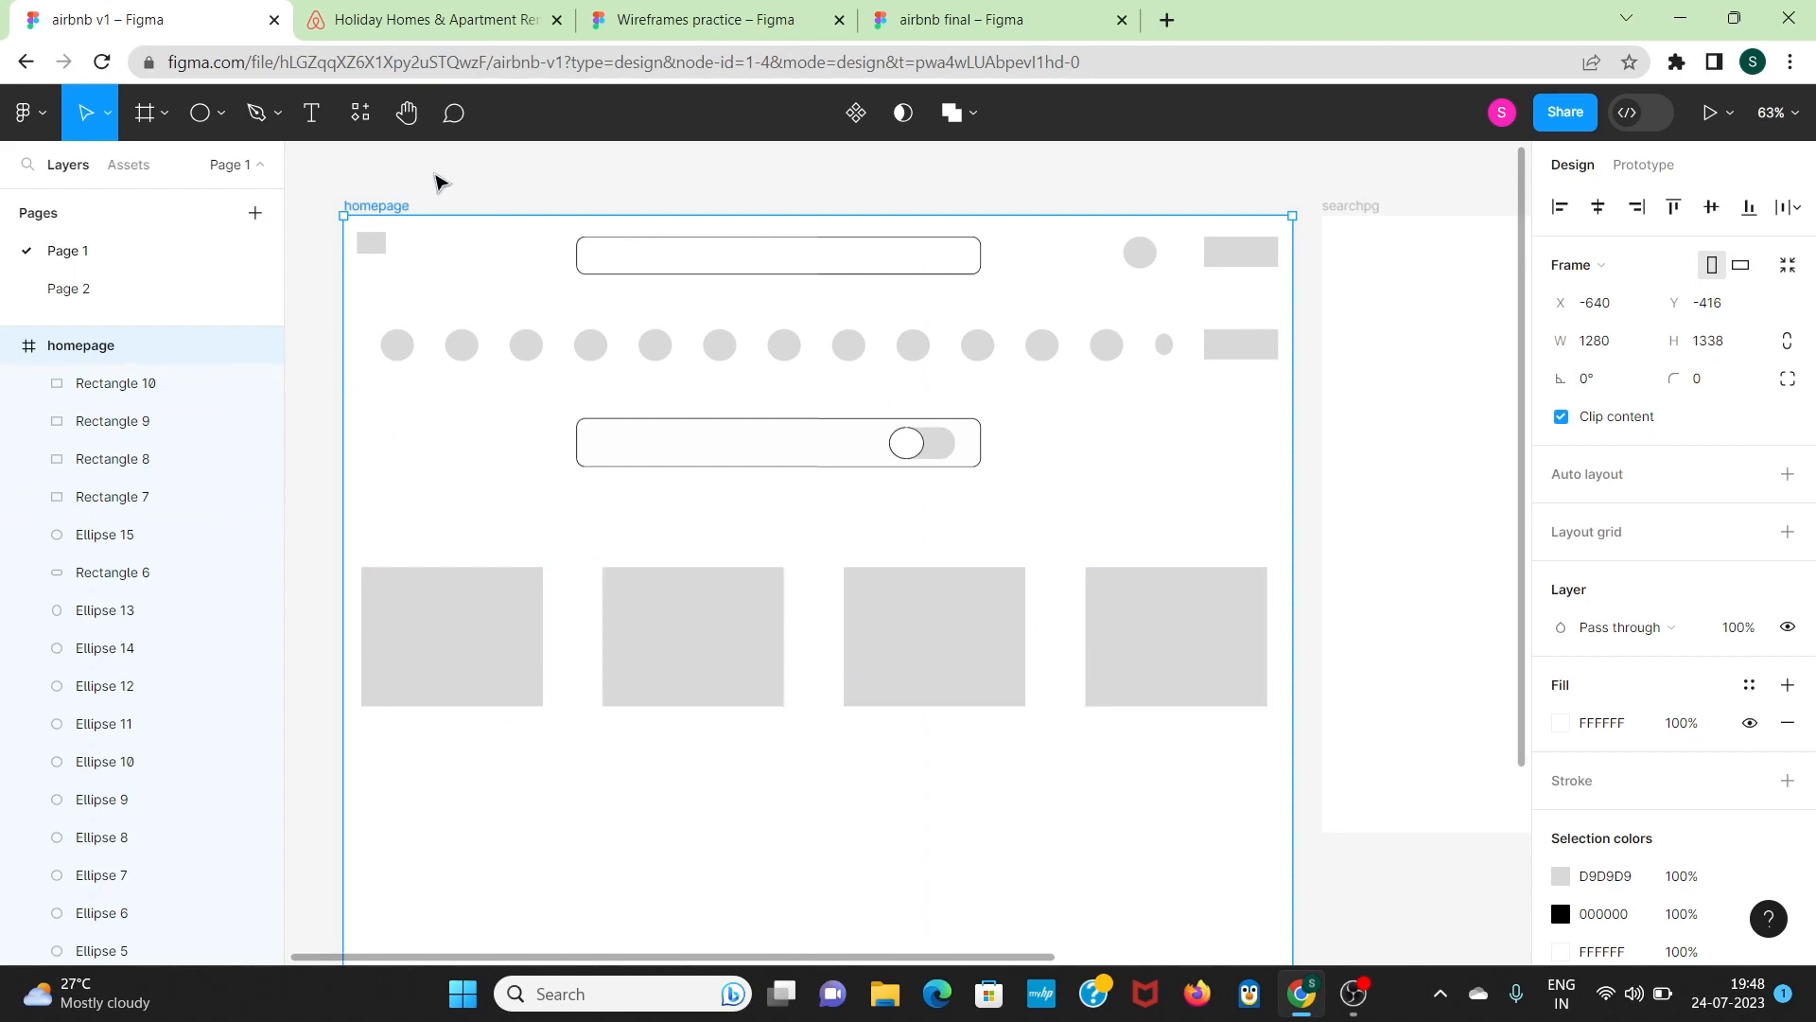
{"action": "left_click", "coordinate": [441, 182]}
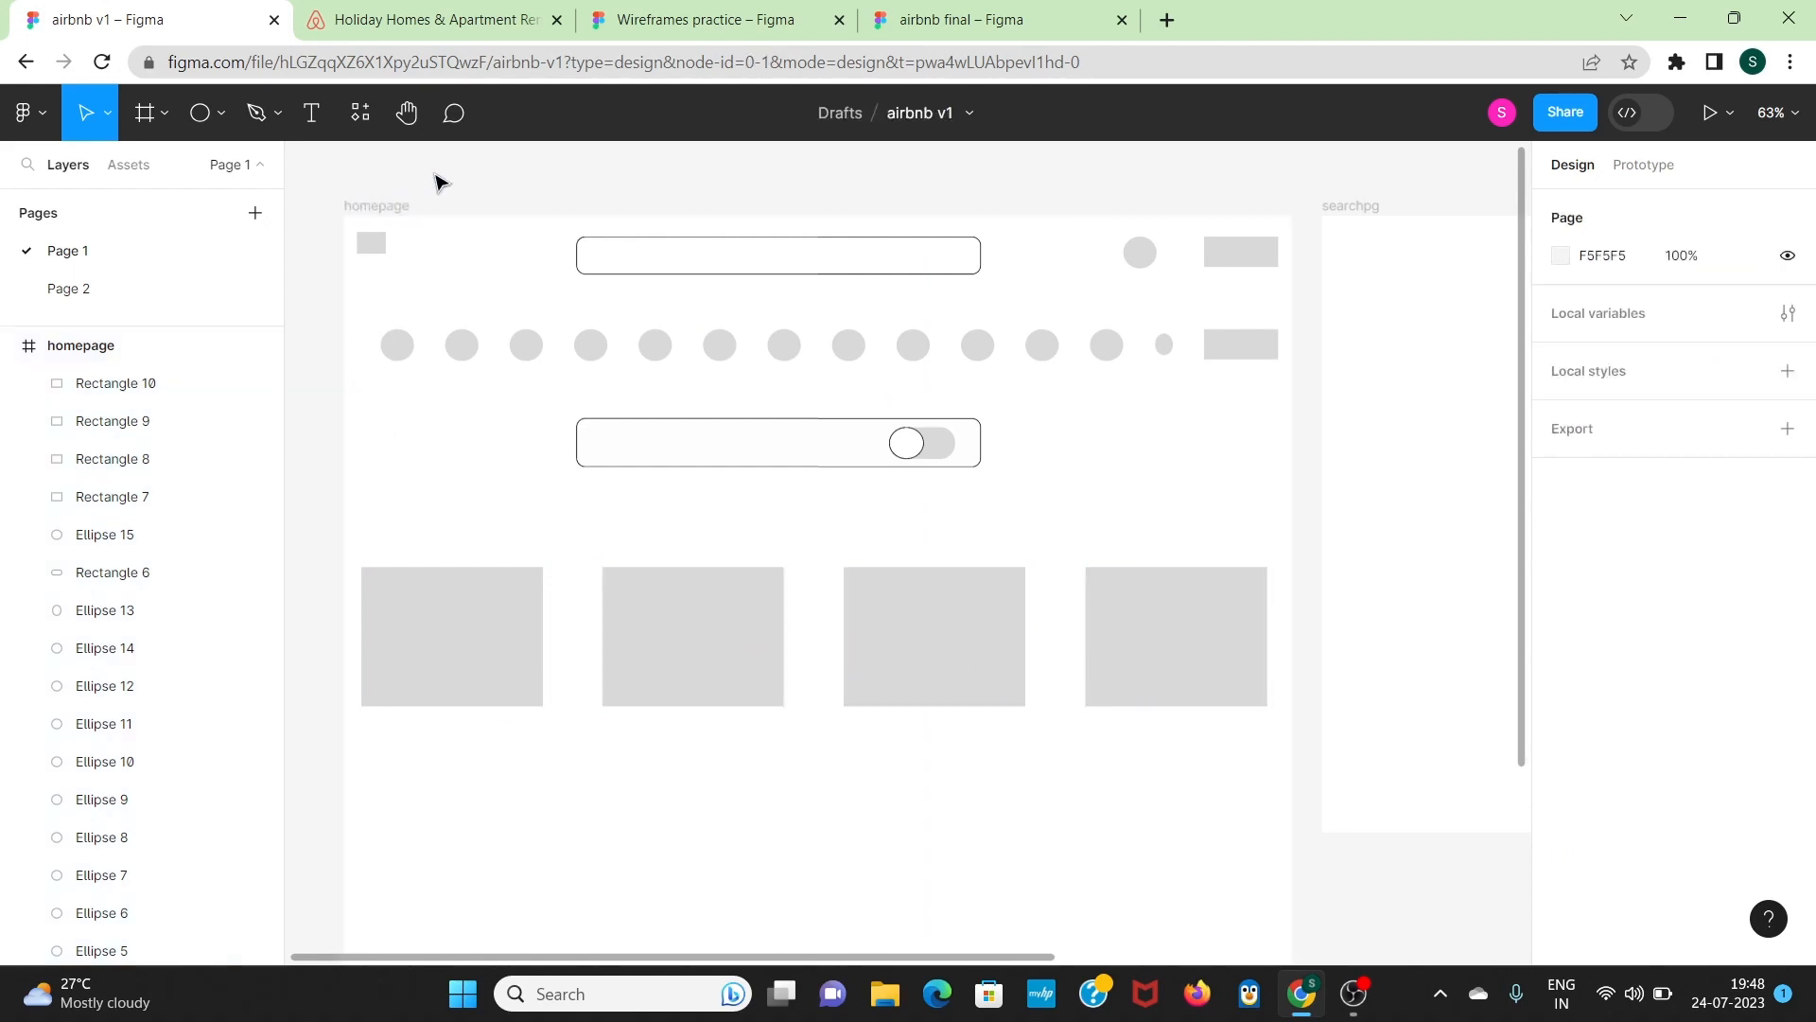
Step: Add a text box about 139 × 28 beside the small header logo rectangle, reading "Logo"
{"action": "left_click", "coordinate": [313, 113]}
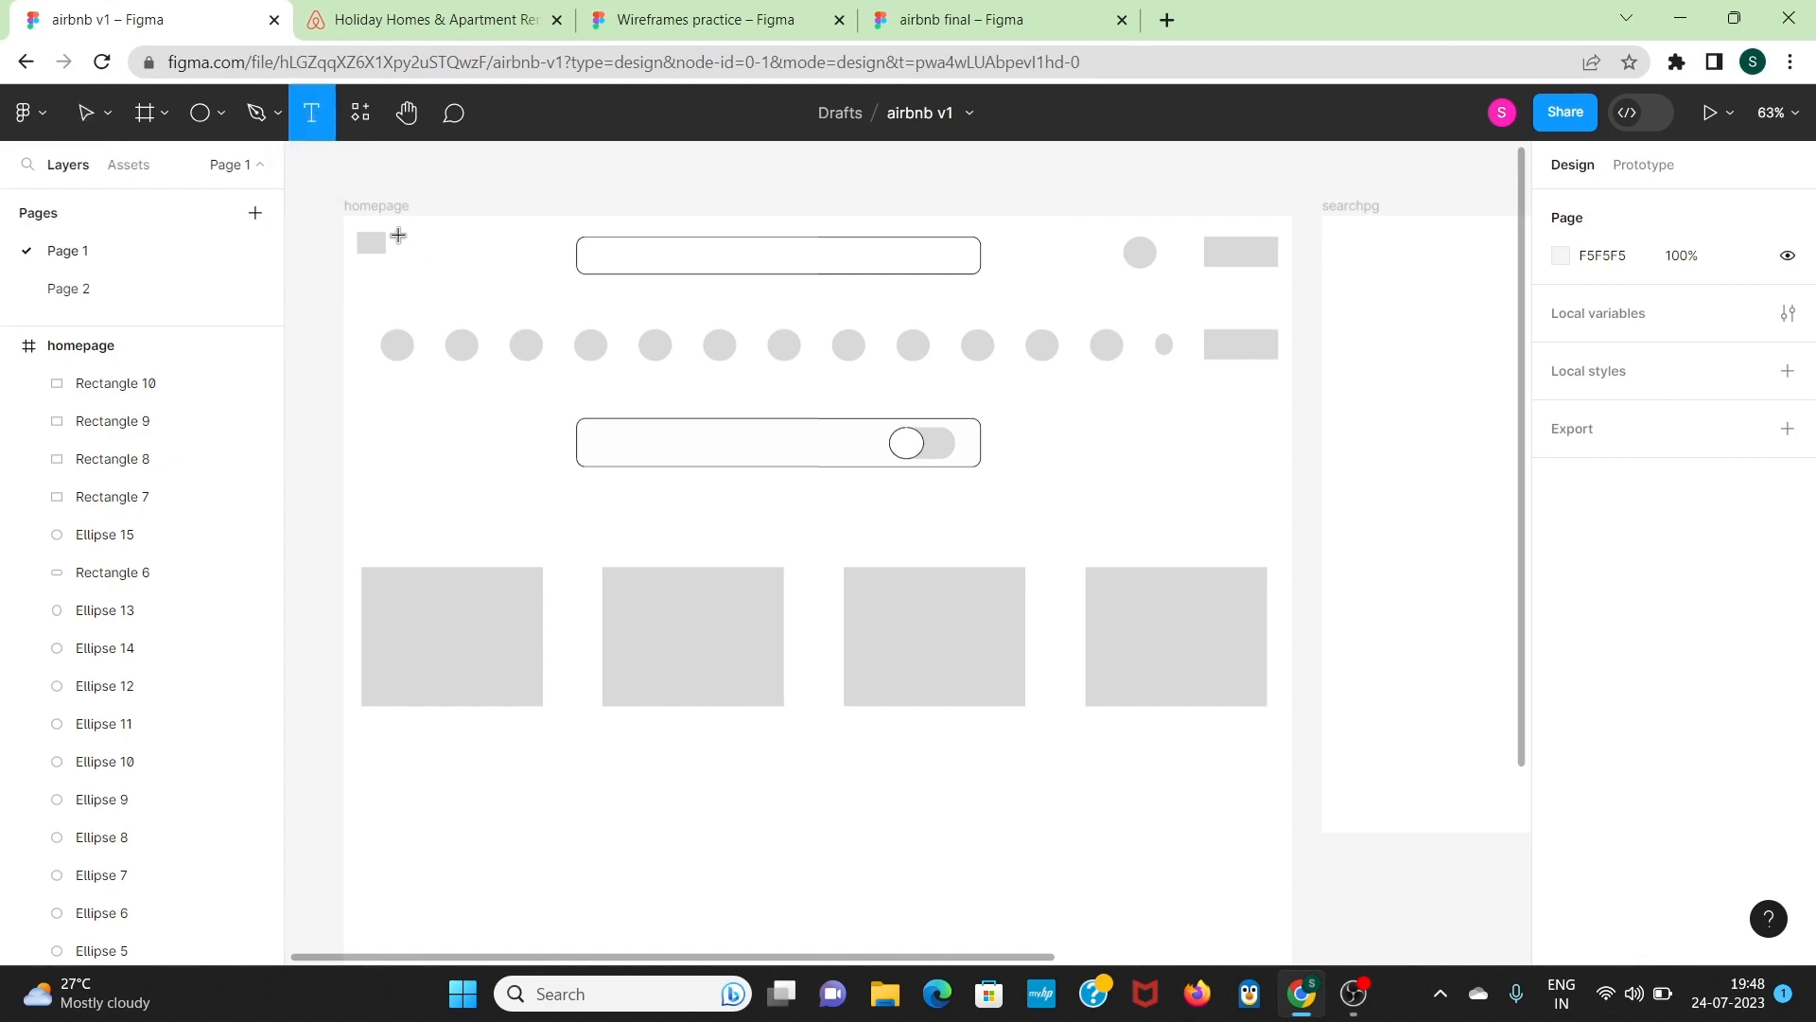
{"action": "left_click_drag", "start_coordinate": [399, 236], "coordinate": [502, 258]}
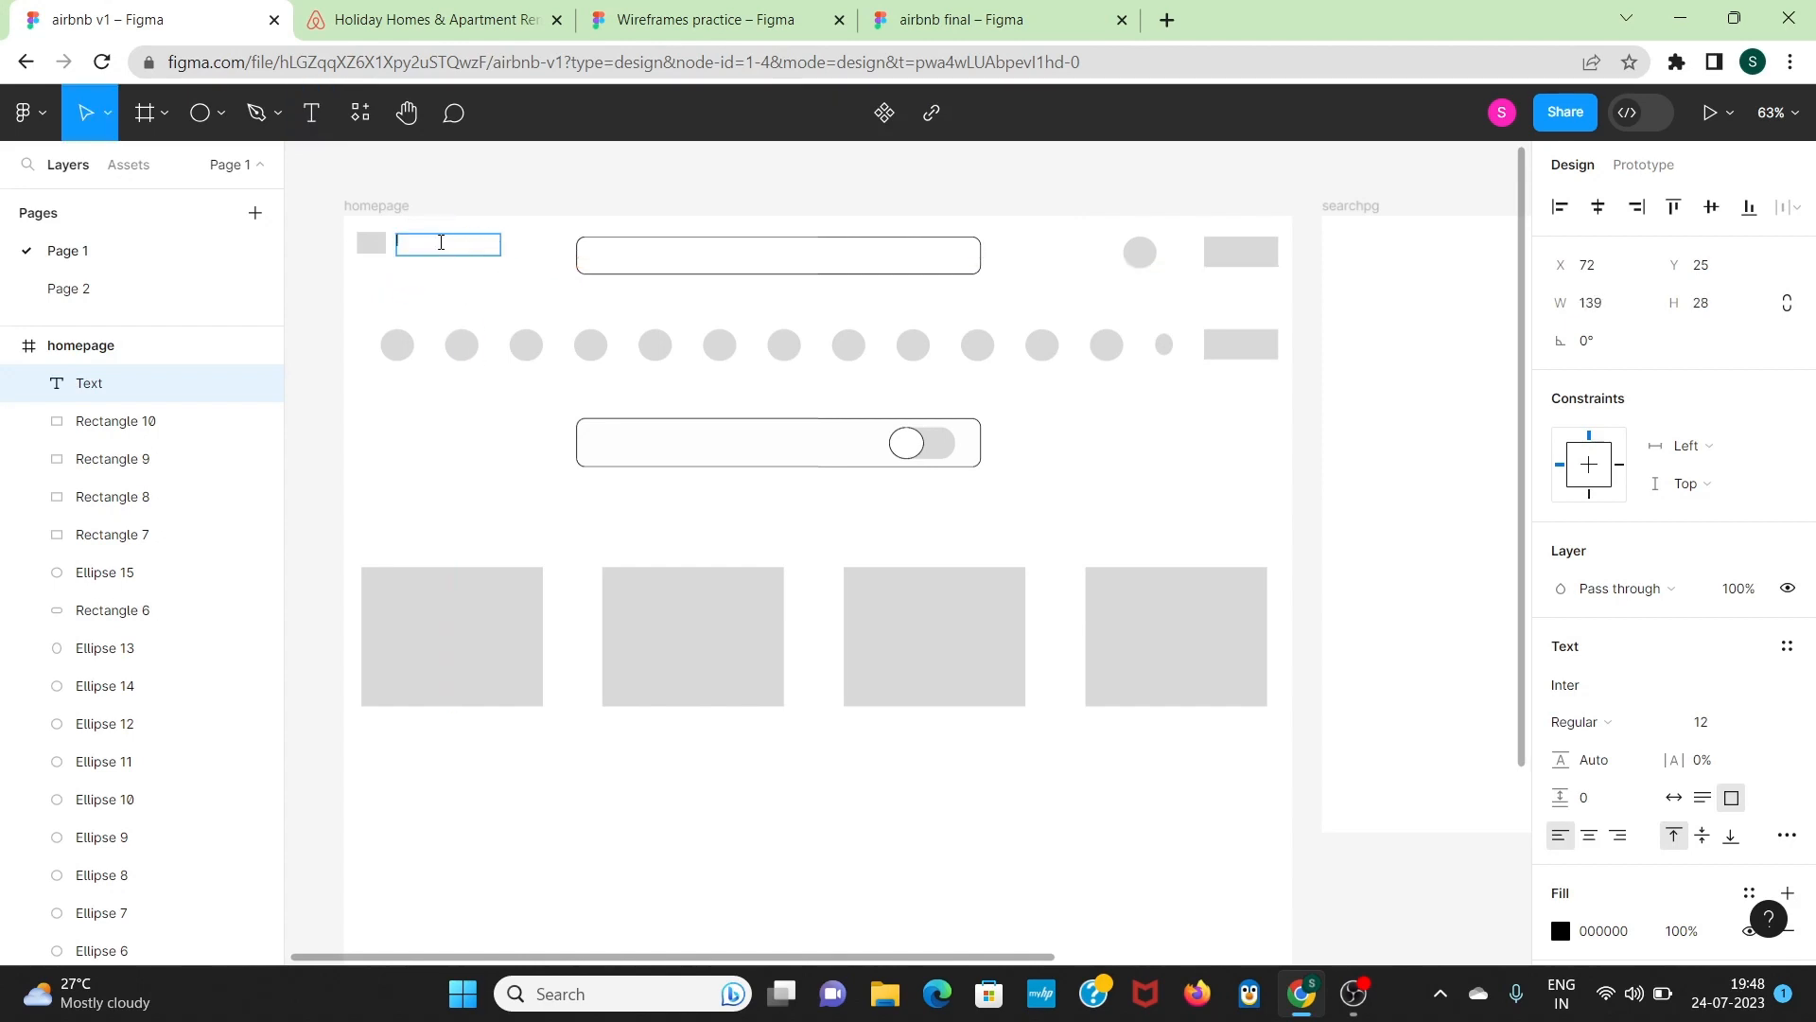
{"action": "type", "text": "Logo"}
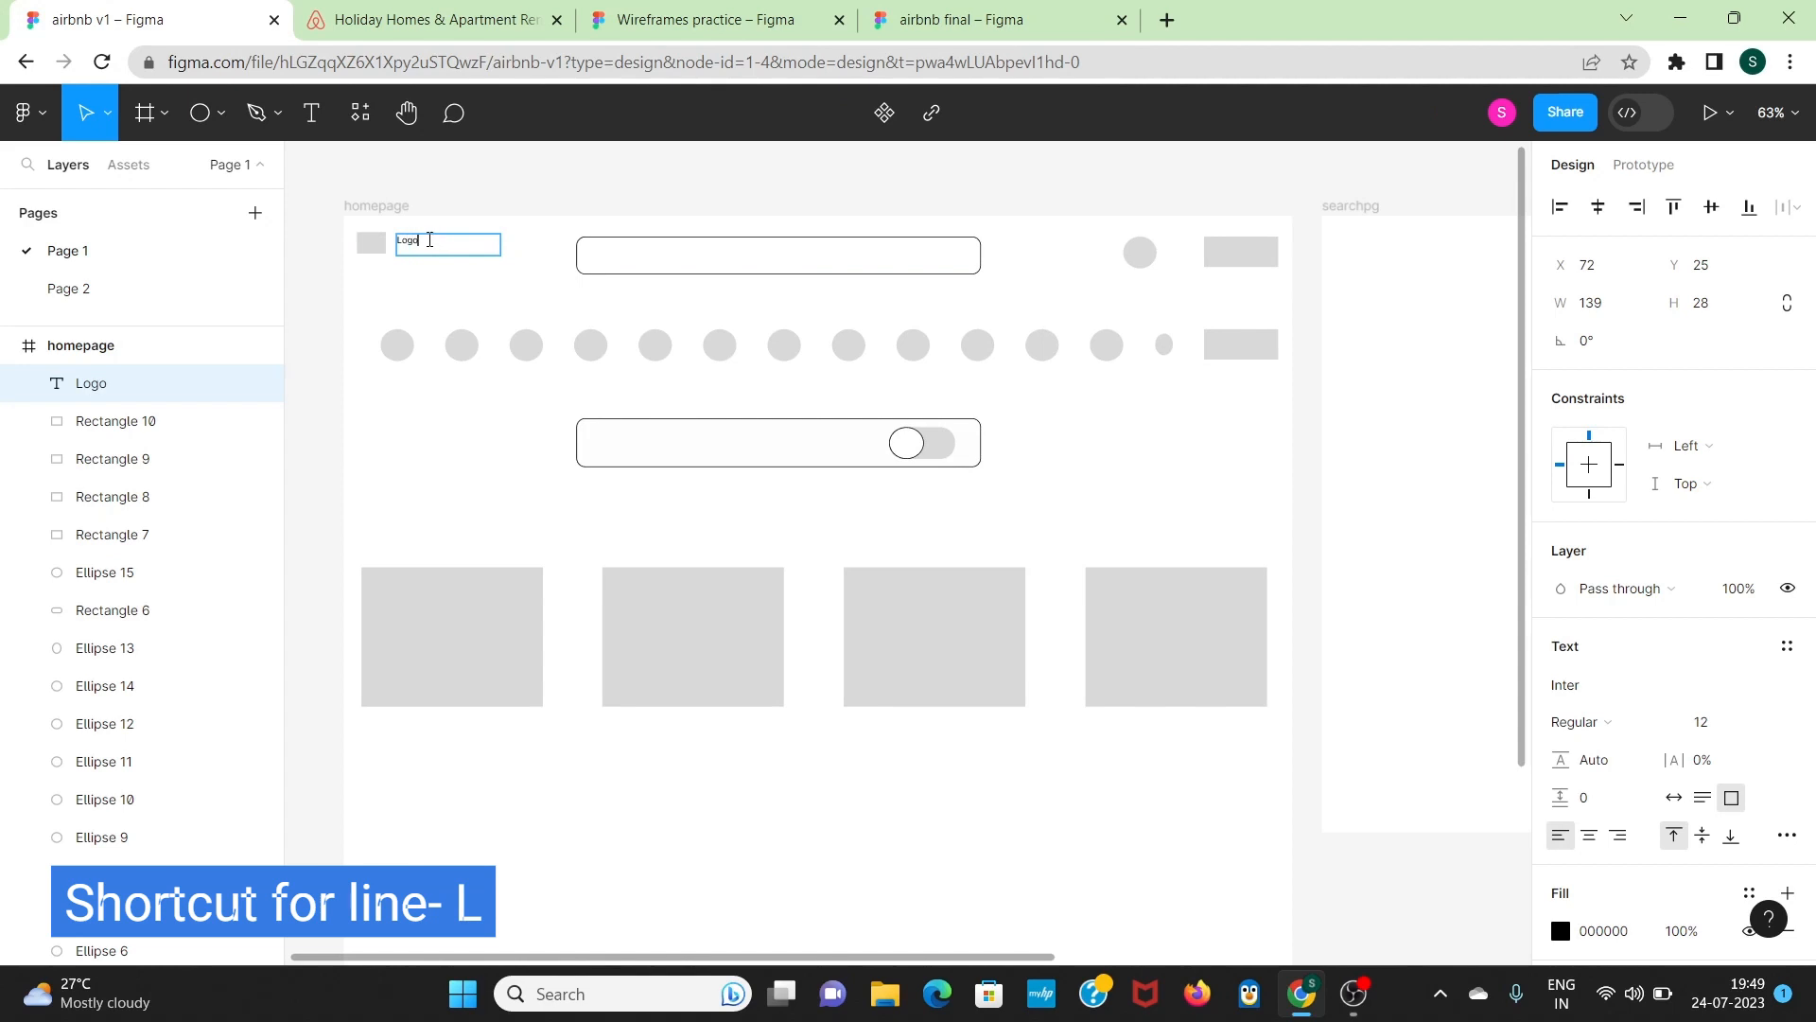
Step: Browse the available fonts for the "Logo" text and choose Inter
{"action": "left_click_drag", "start_coordinate": [416, 238], "coordinate": [395, 239]}
{"action": "left_click", "coordinate": [1602, 680]}
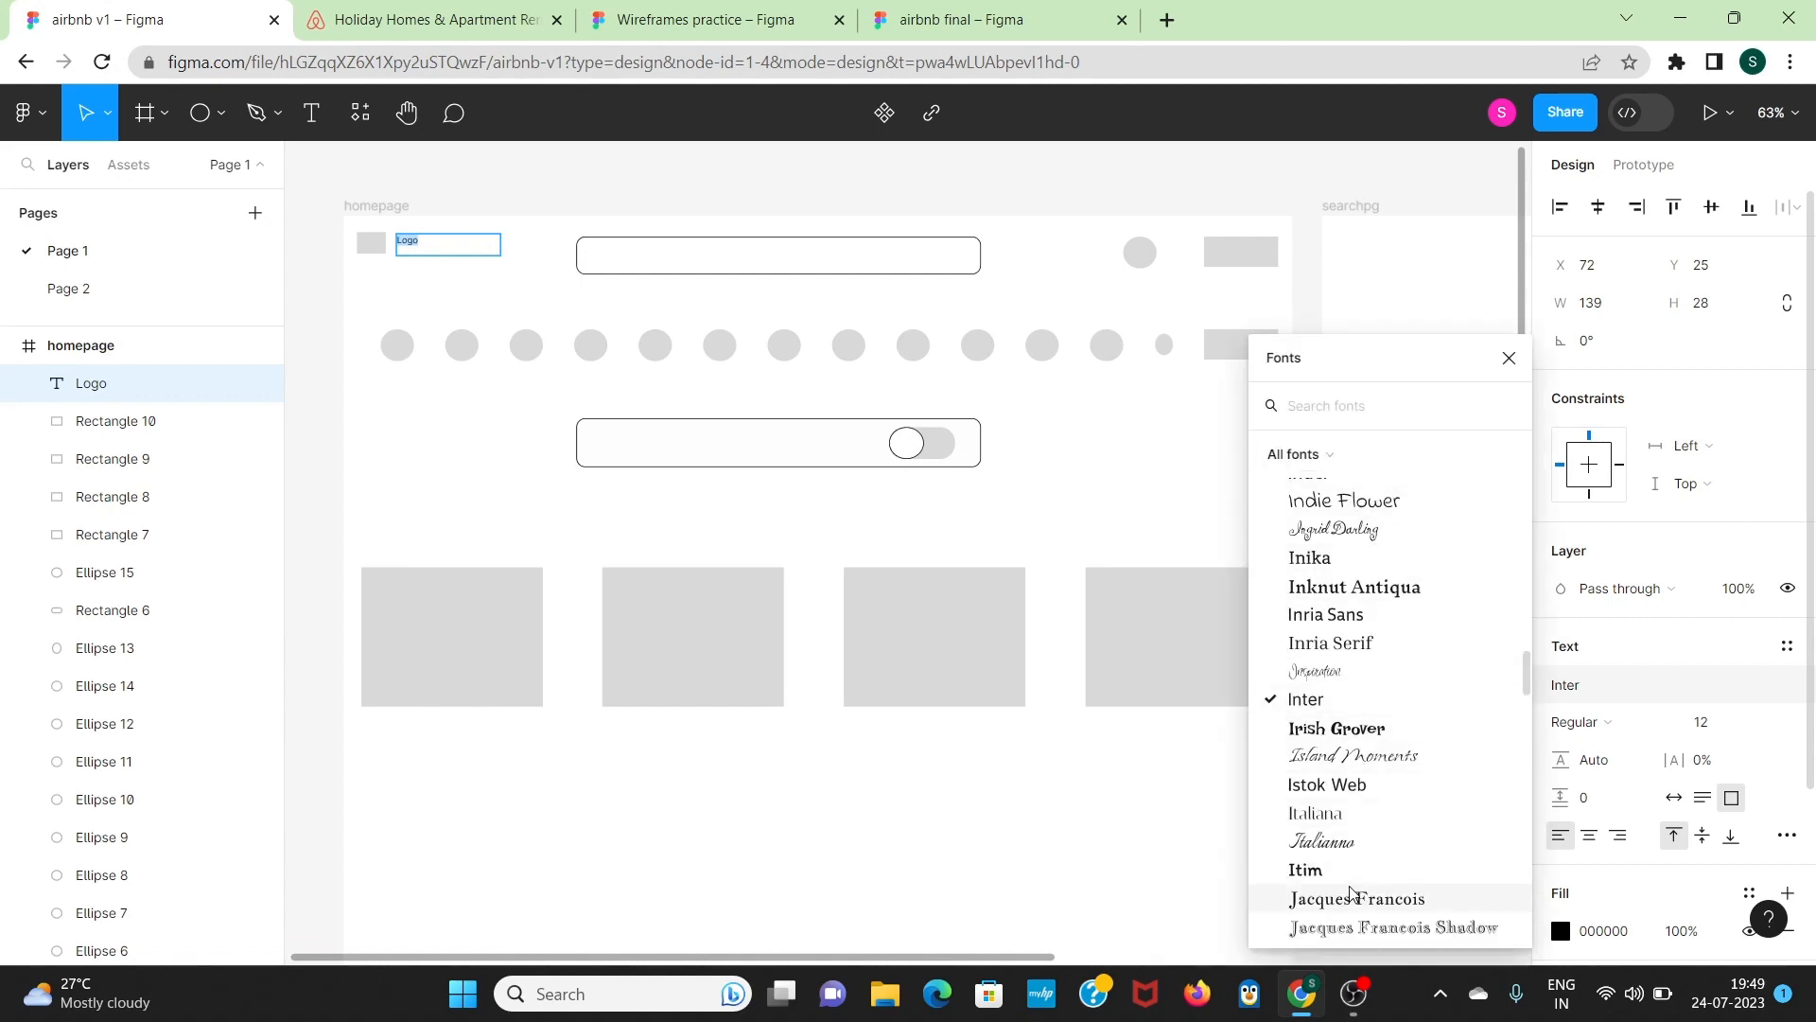
{"action": "scroll", "coordinate": [1351, 893], "scroll_direction": "down", "scroll_amount": 5}
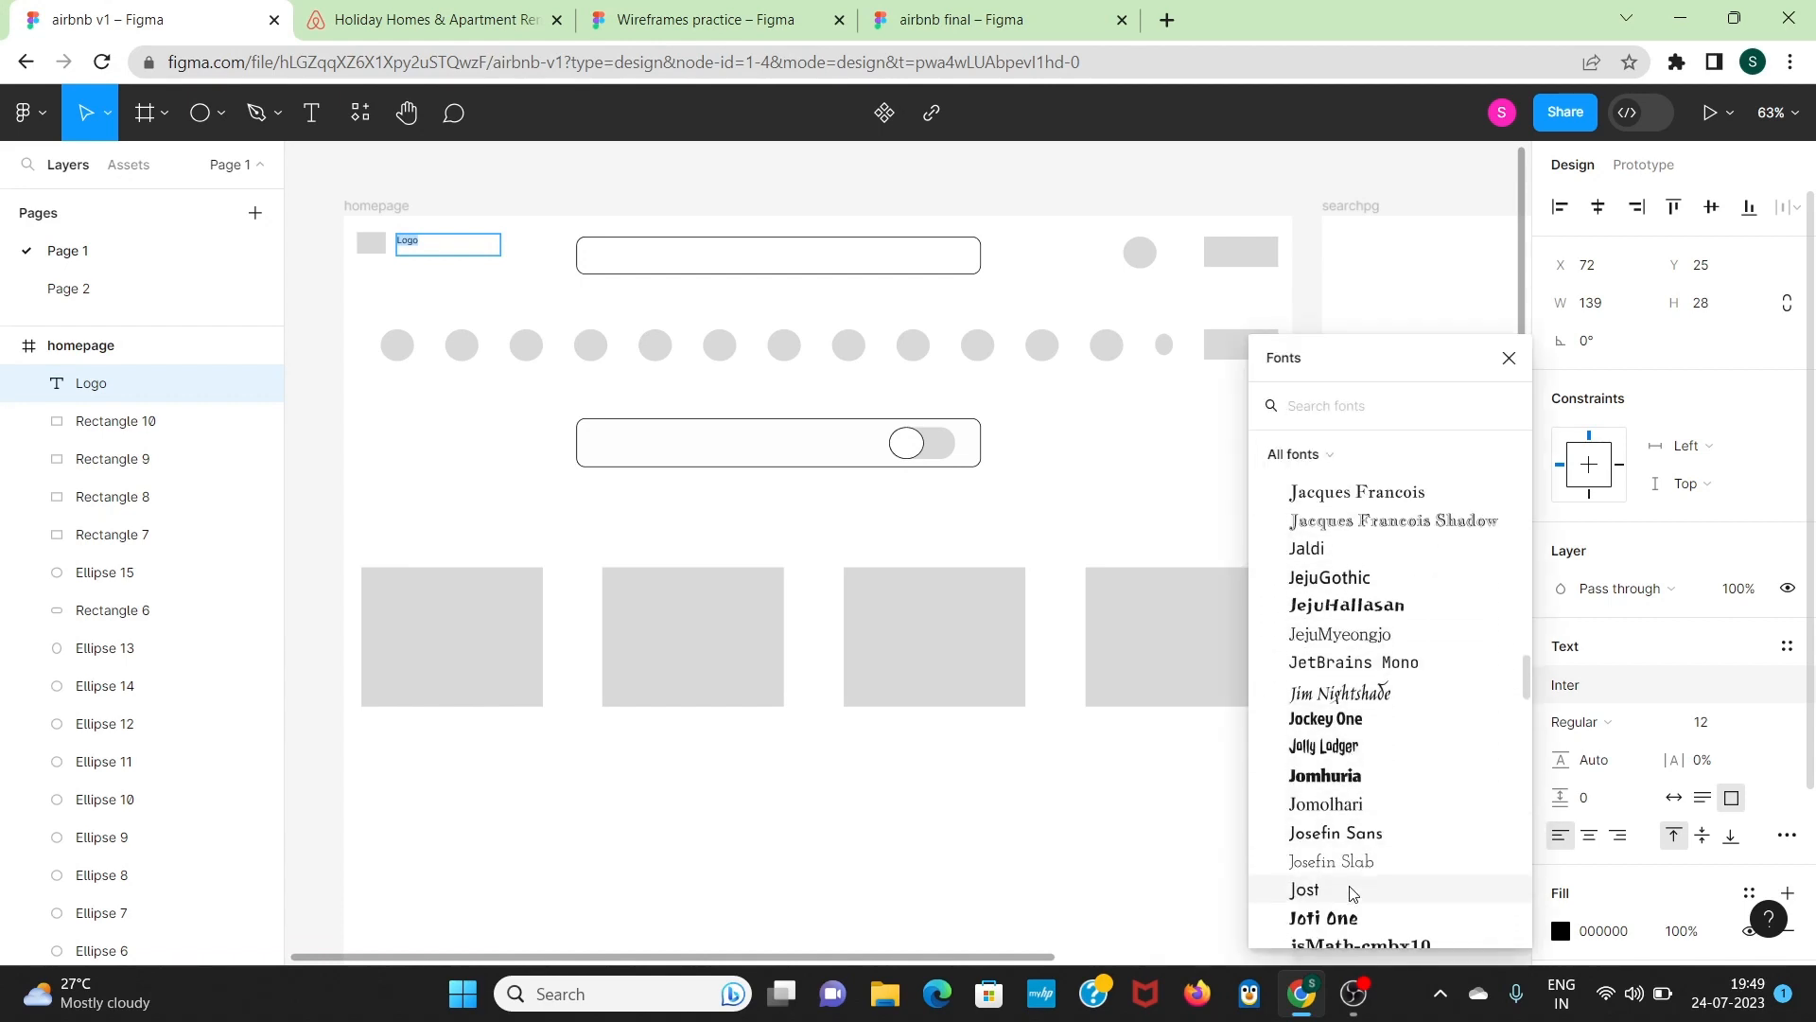
{"action": "scroll", "coordinate": [1351, 893], "scroll_direction": "up", "scroll_amount": 5}
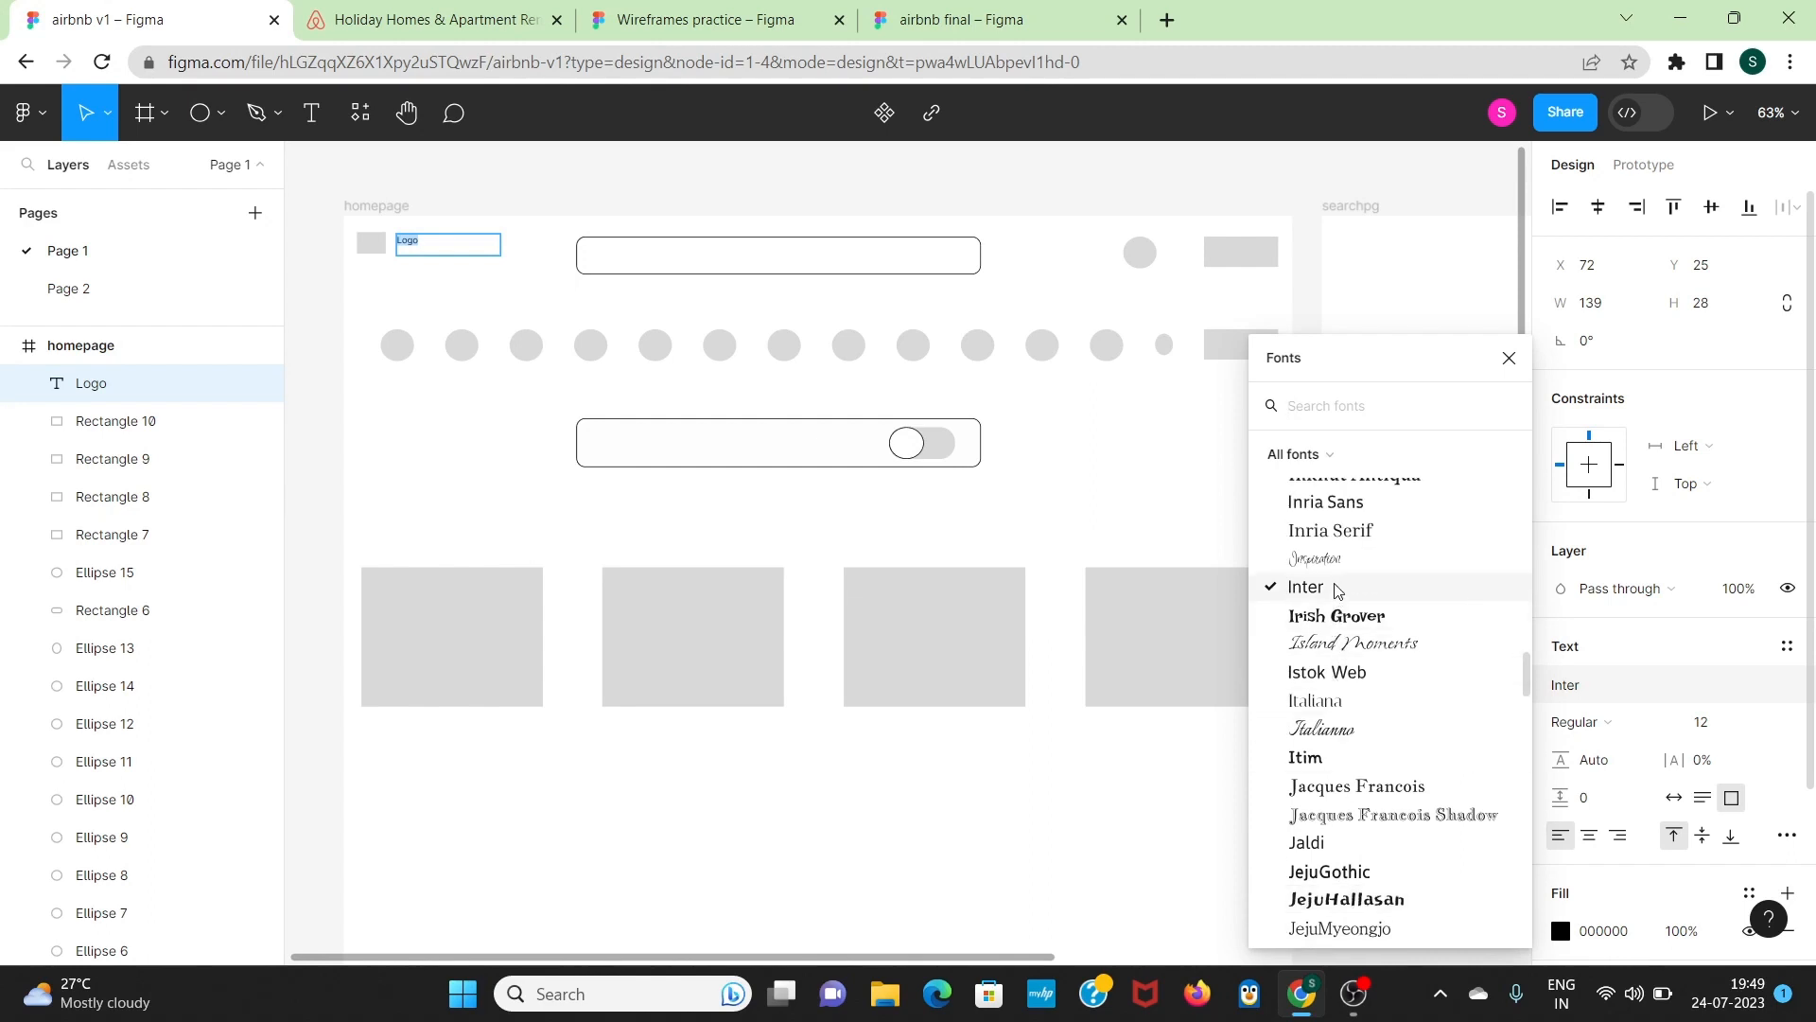
{"action": "left_click", "coordinate": [1339, 588]}
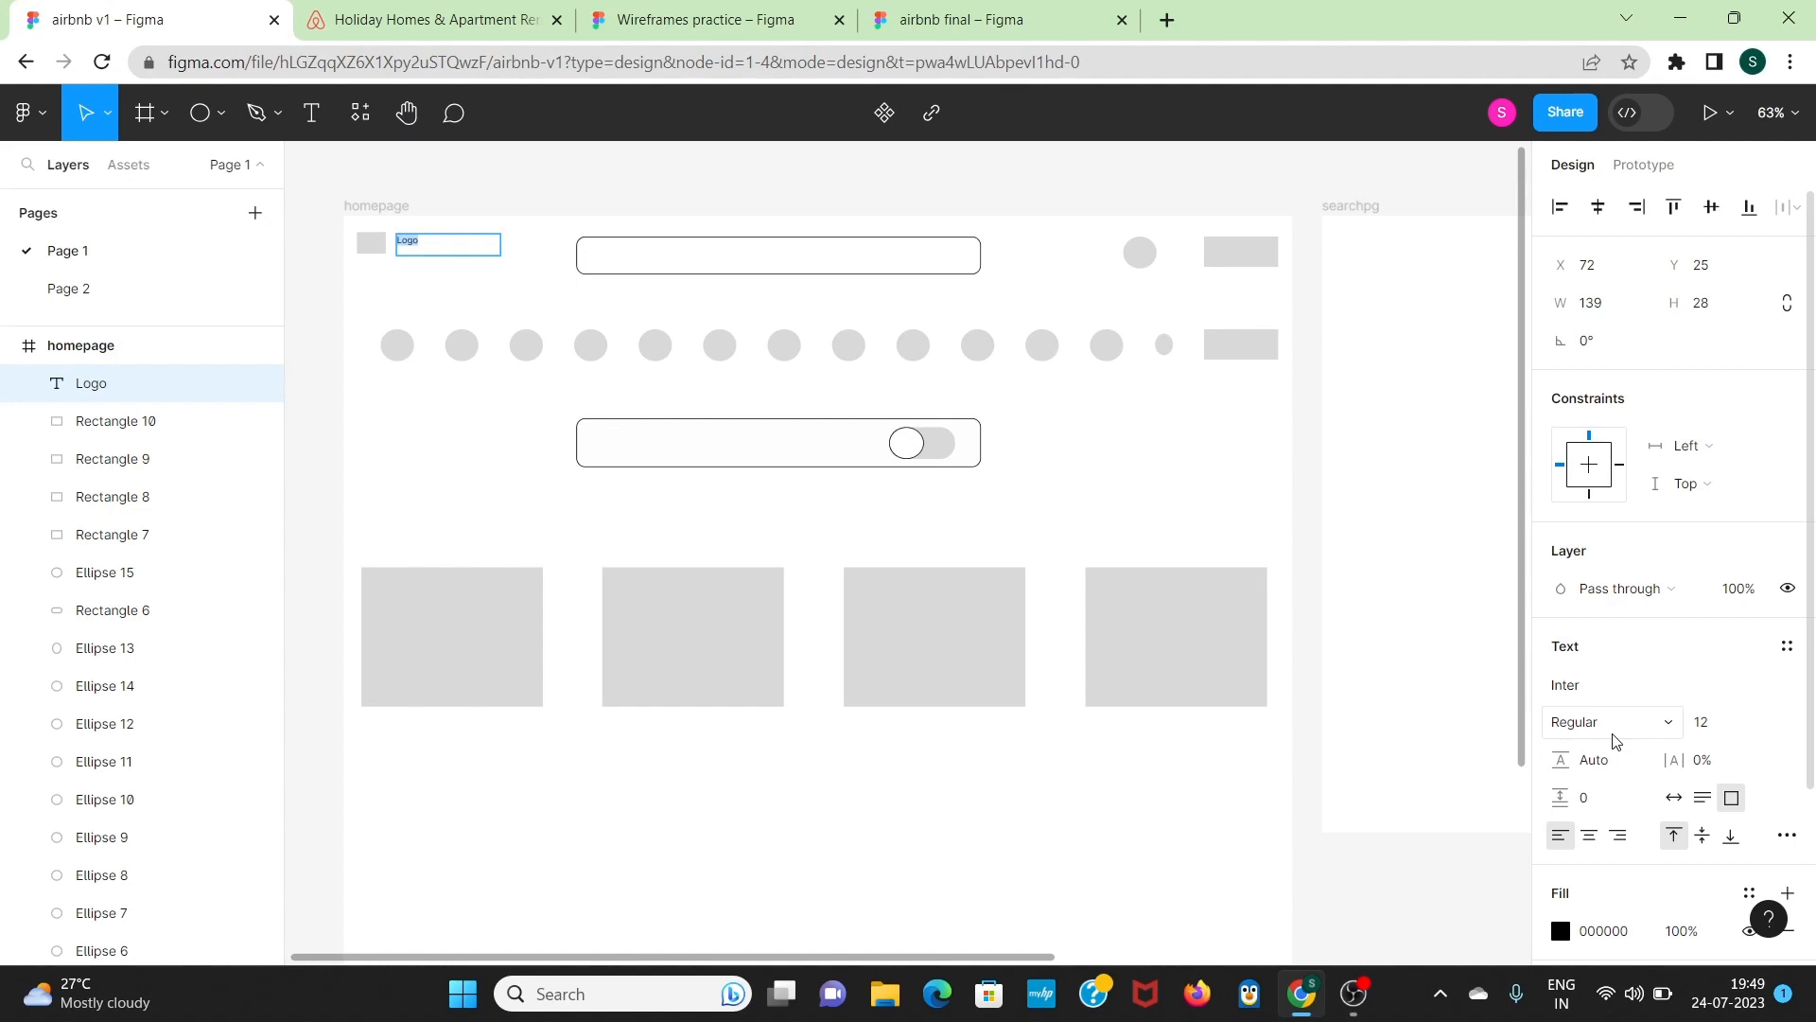
Step: Set the "Logo" text to Bold weight and font size 23
{"action": "left_click", "coordinate": [1615, 737]}
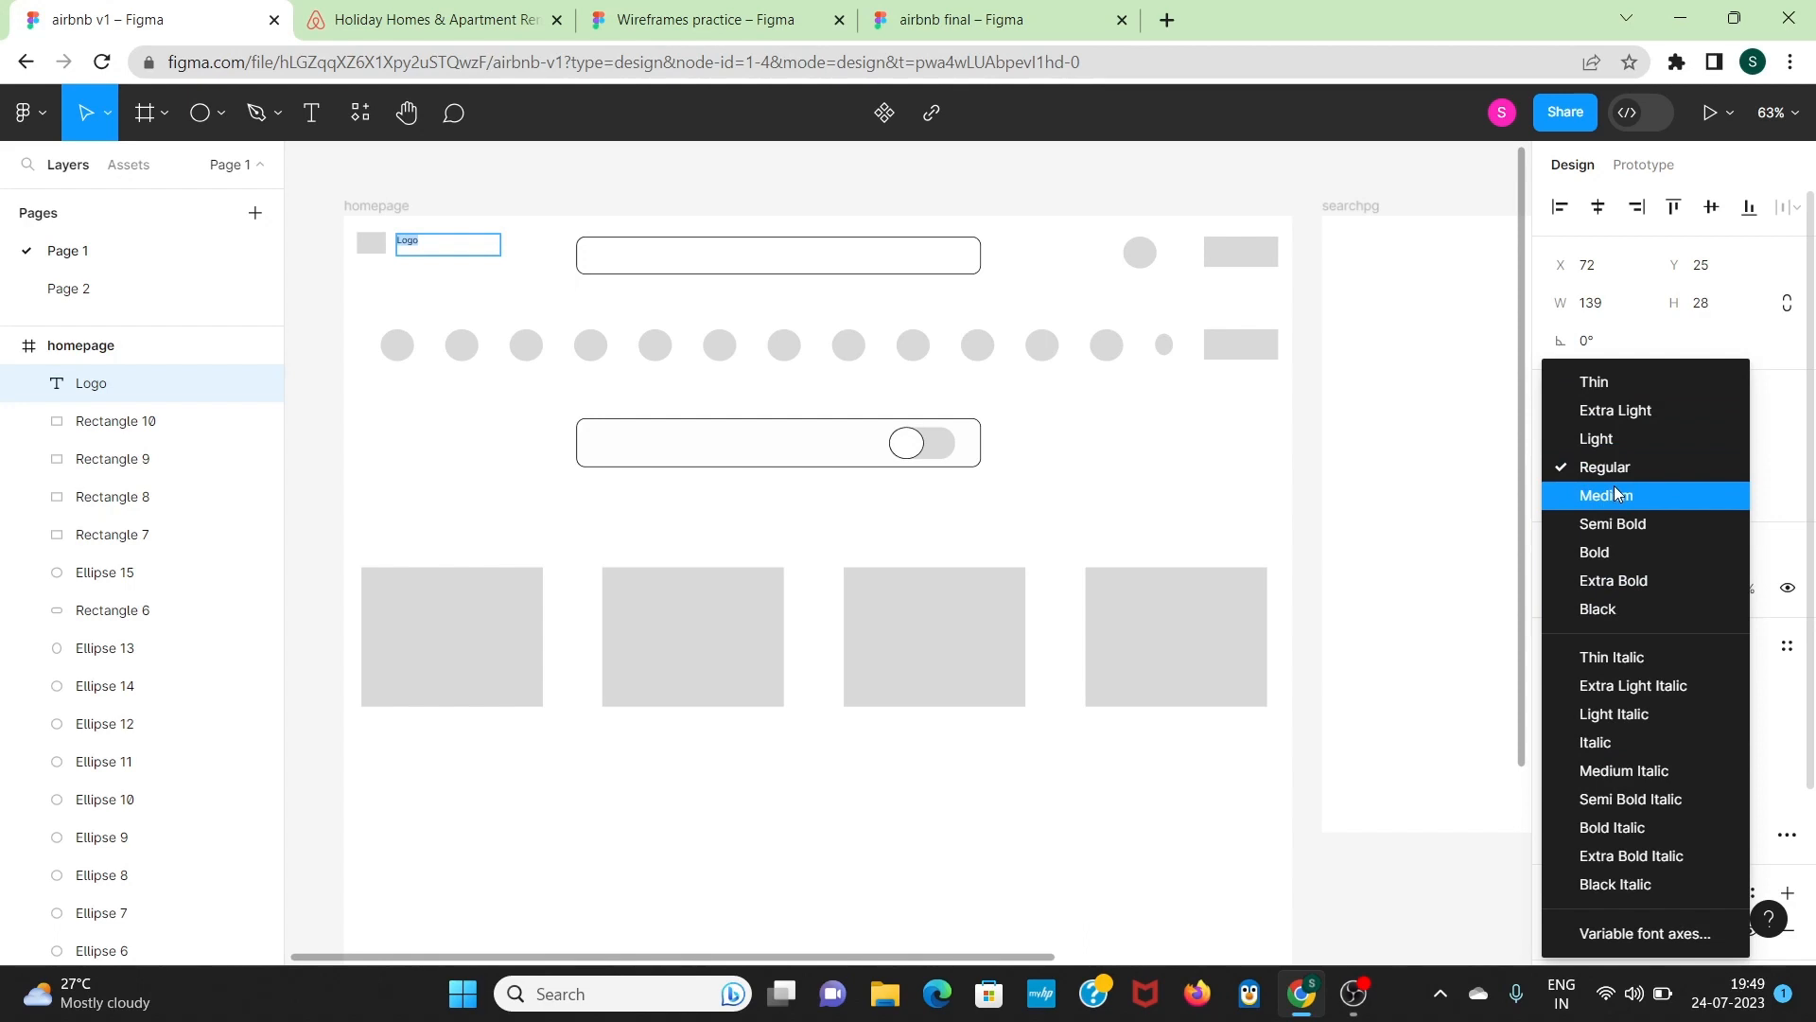
{"action": "left_click", "coordinate": [1608, 562]}
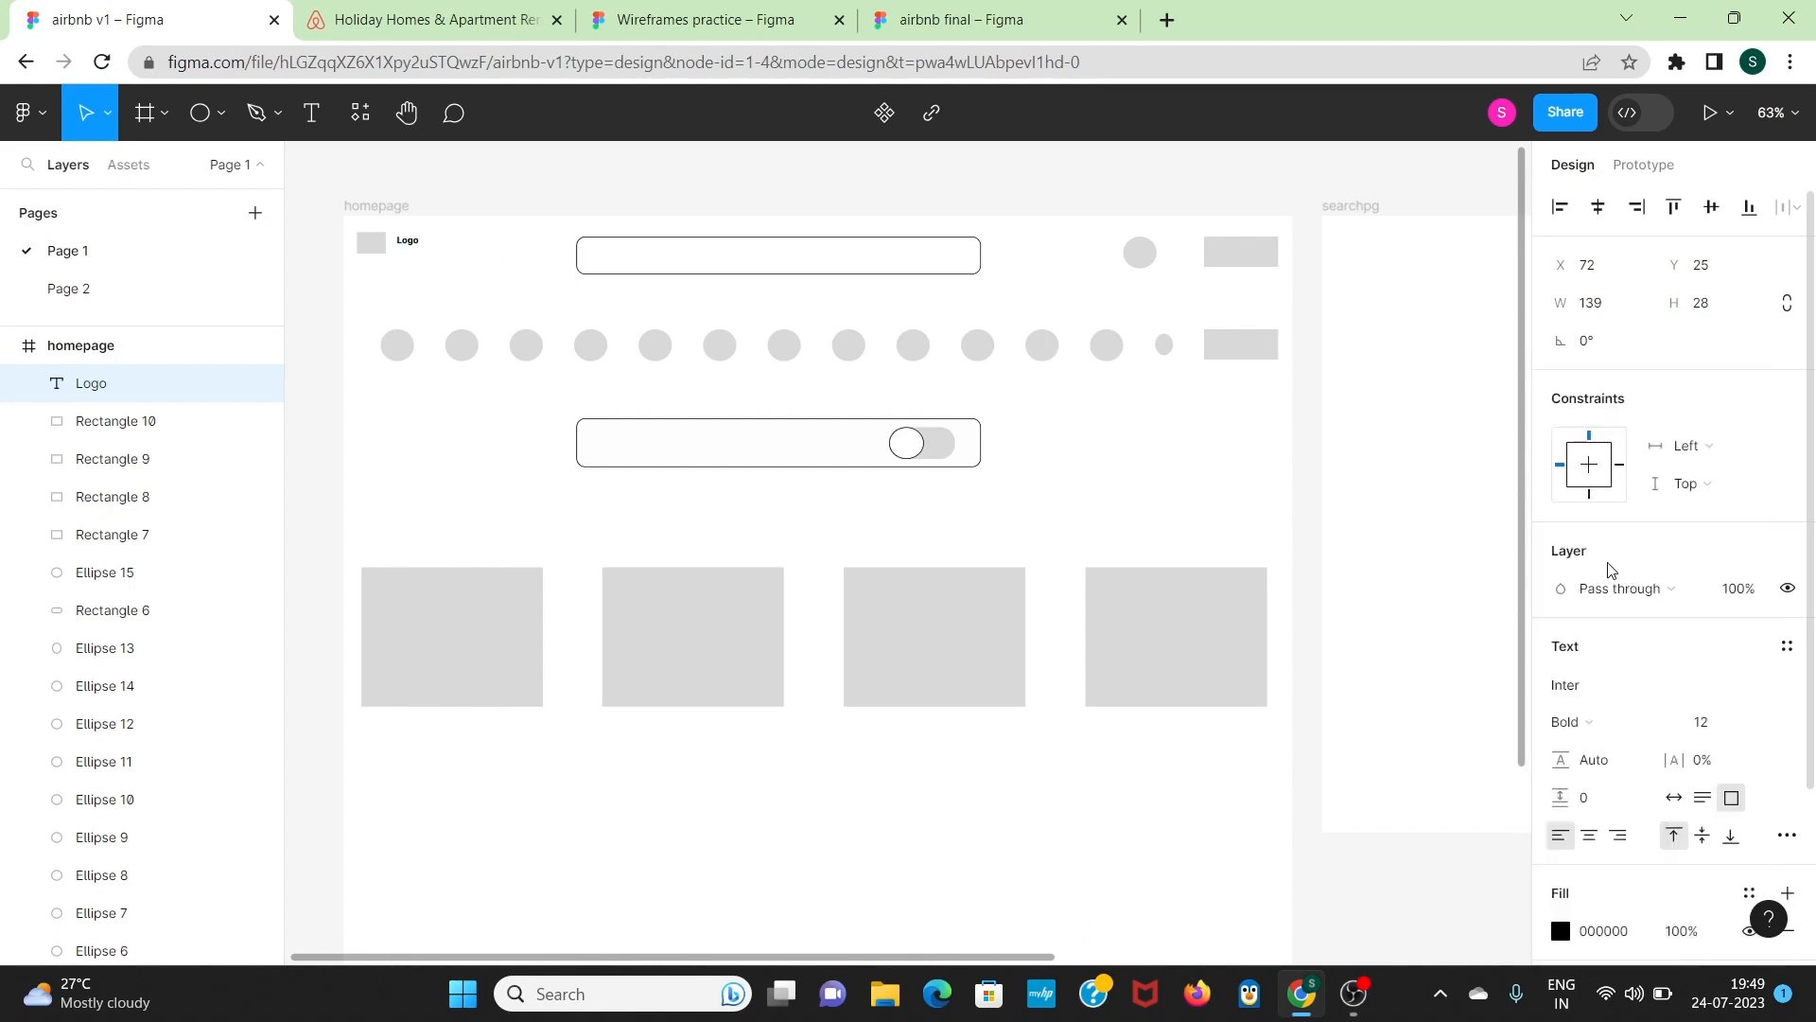
{"action": "left_click", "coordinate": [1719, 730]}
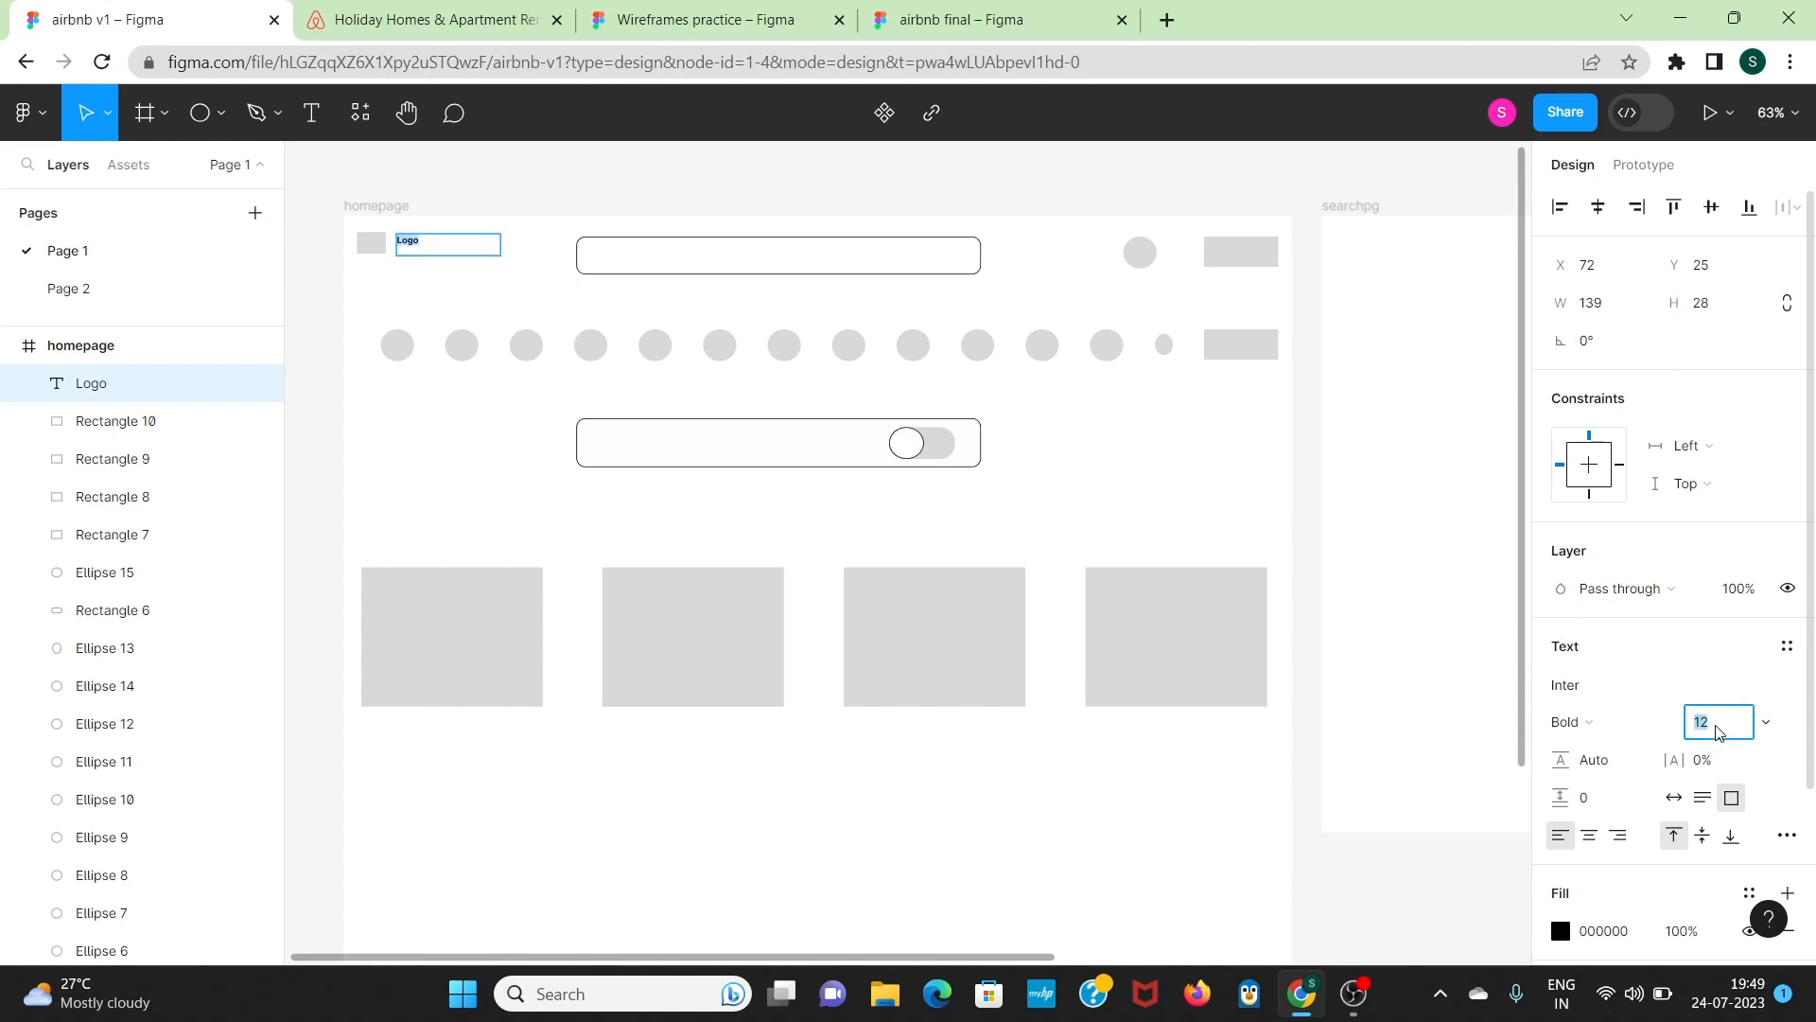
{"action": "type", "text": "14"}
{"action": "key", "text": "Return"}
{"action": "key", "text": "Up"}
{"action": "key", "text": "Up"}
{"action": "key", "text": "Up"}
{"action": "key", "text": "Up"}
{"action": "key", "text": "Up"}
{"action": "key", "text": "Up"}
{"action": "key", "text": "Up"}
{"action": "key", "text": "Up"}
{"action": "key", "text": "Escape"}
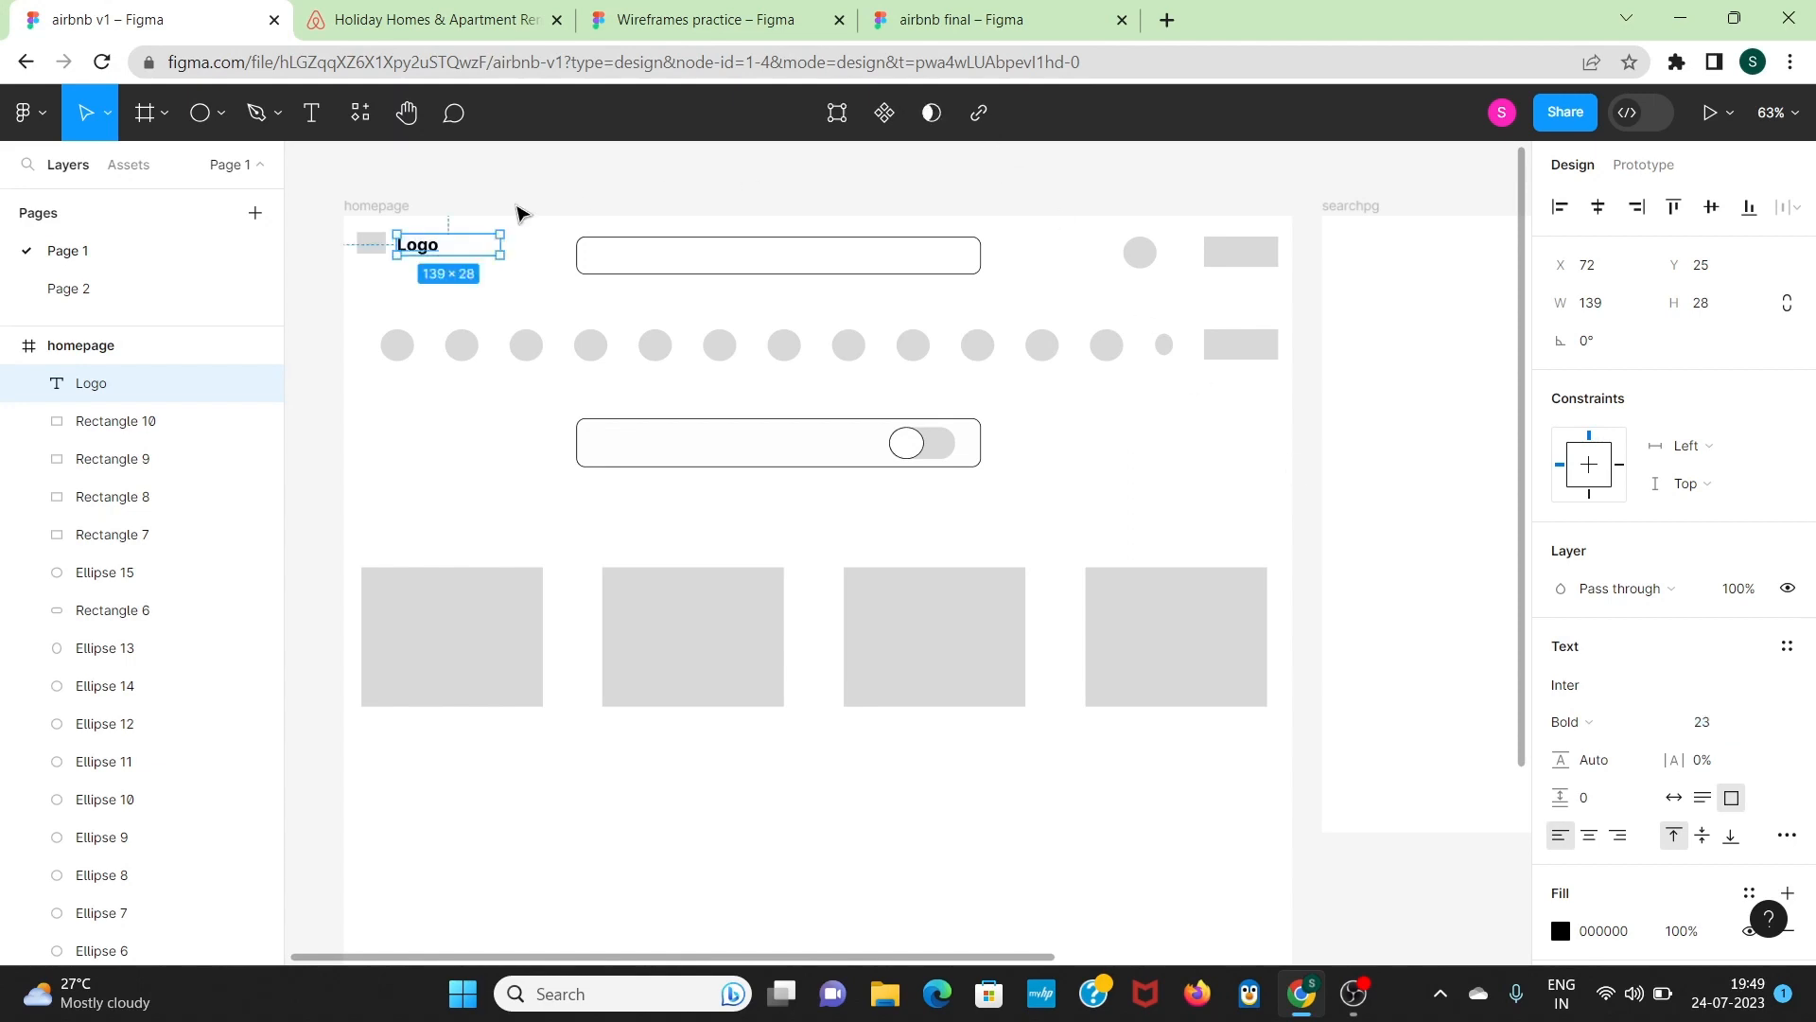
Step: Move the "Logo" text to X 77, Y 20 and make it auto width with left alignment
{"action": "left_click_drag", "start_coordinate": [431, 248], "coordinate": [436, 245]}
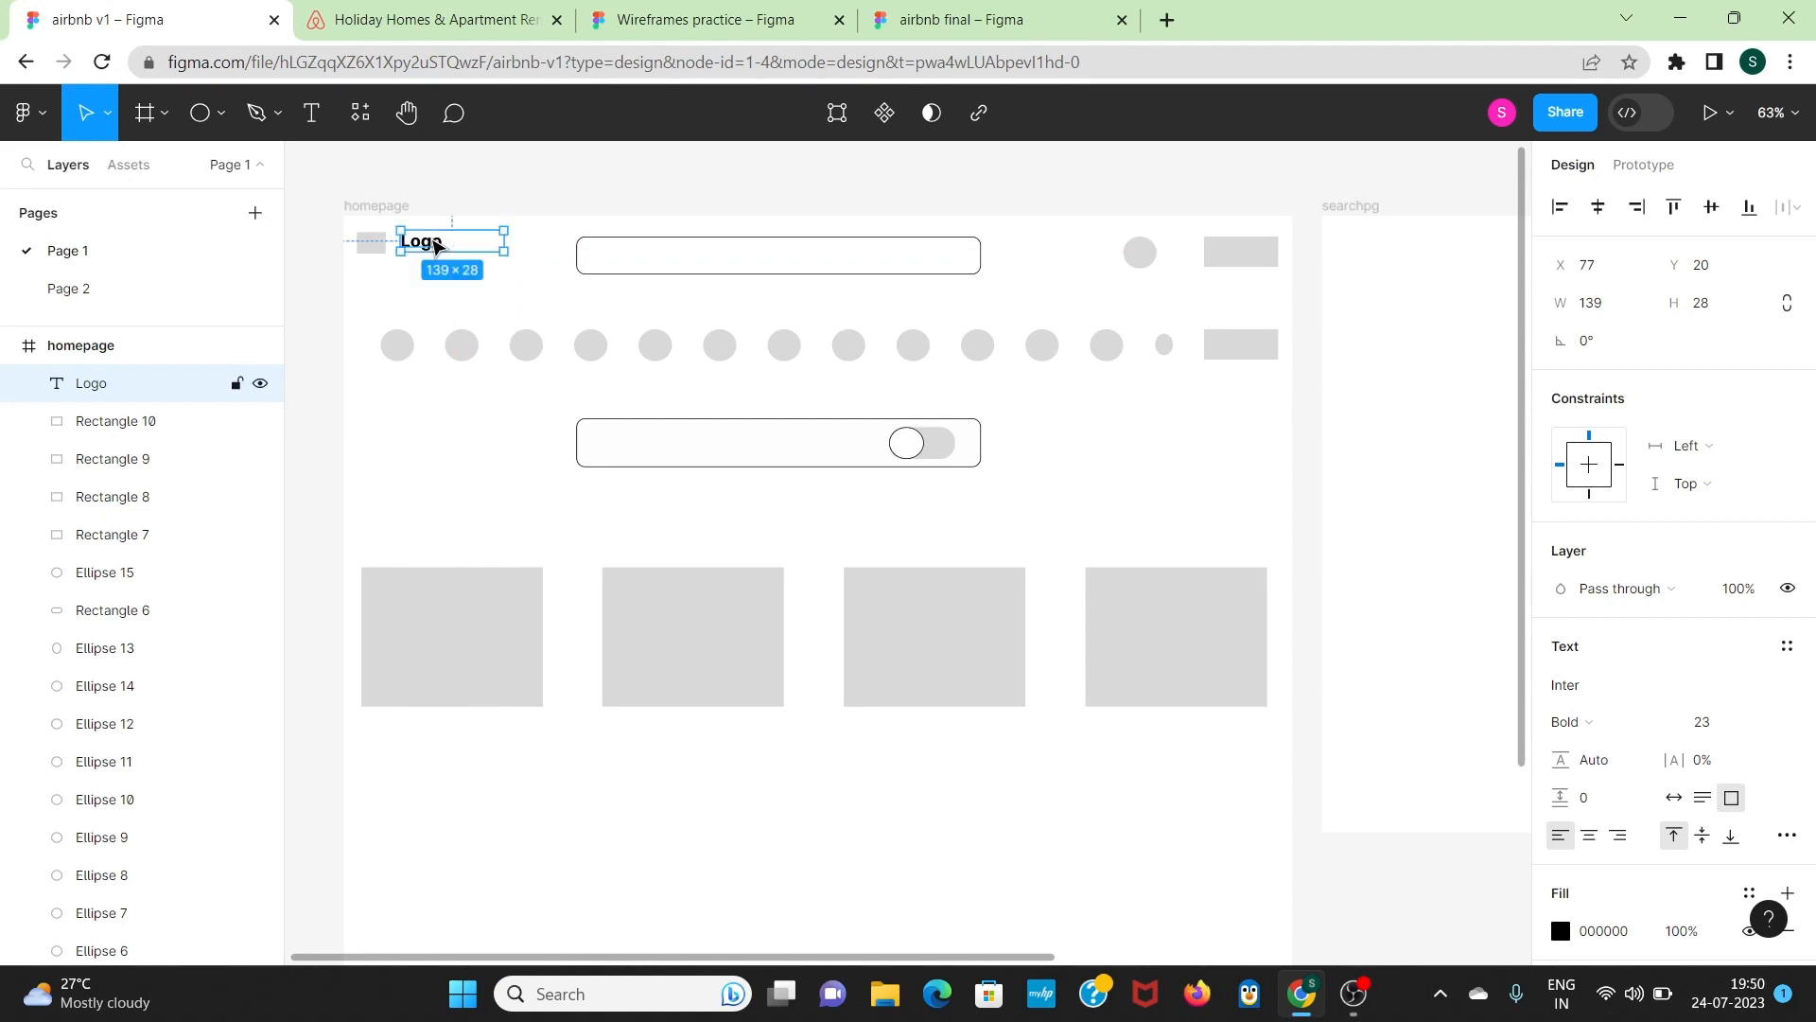
{"action": "left_click", "coordinate": [1673, 803]}
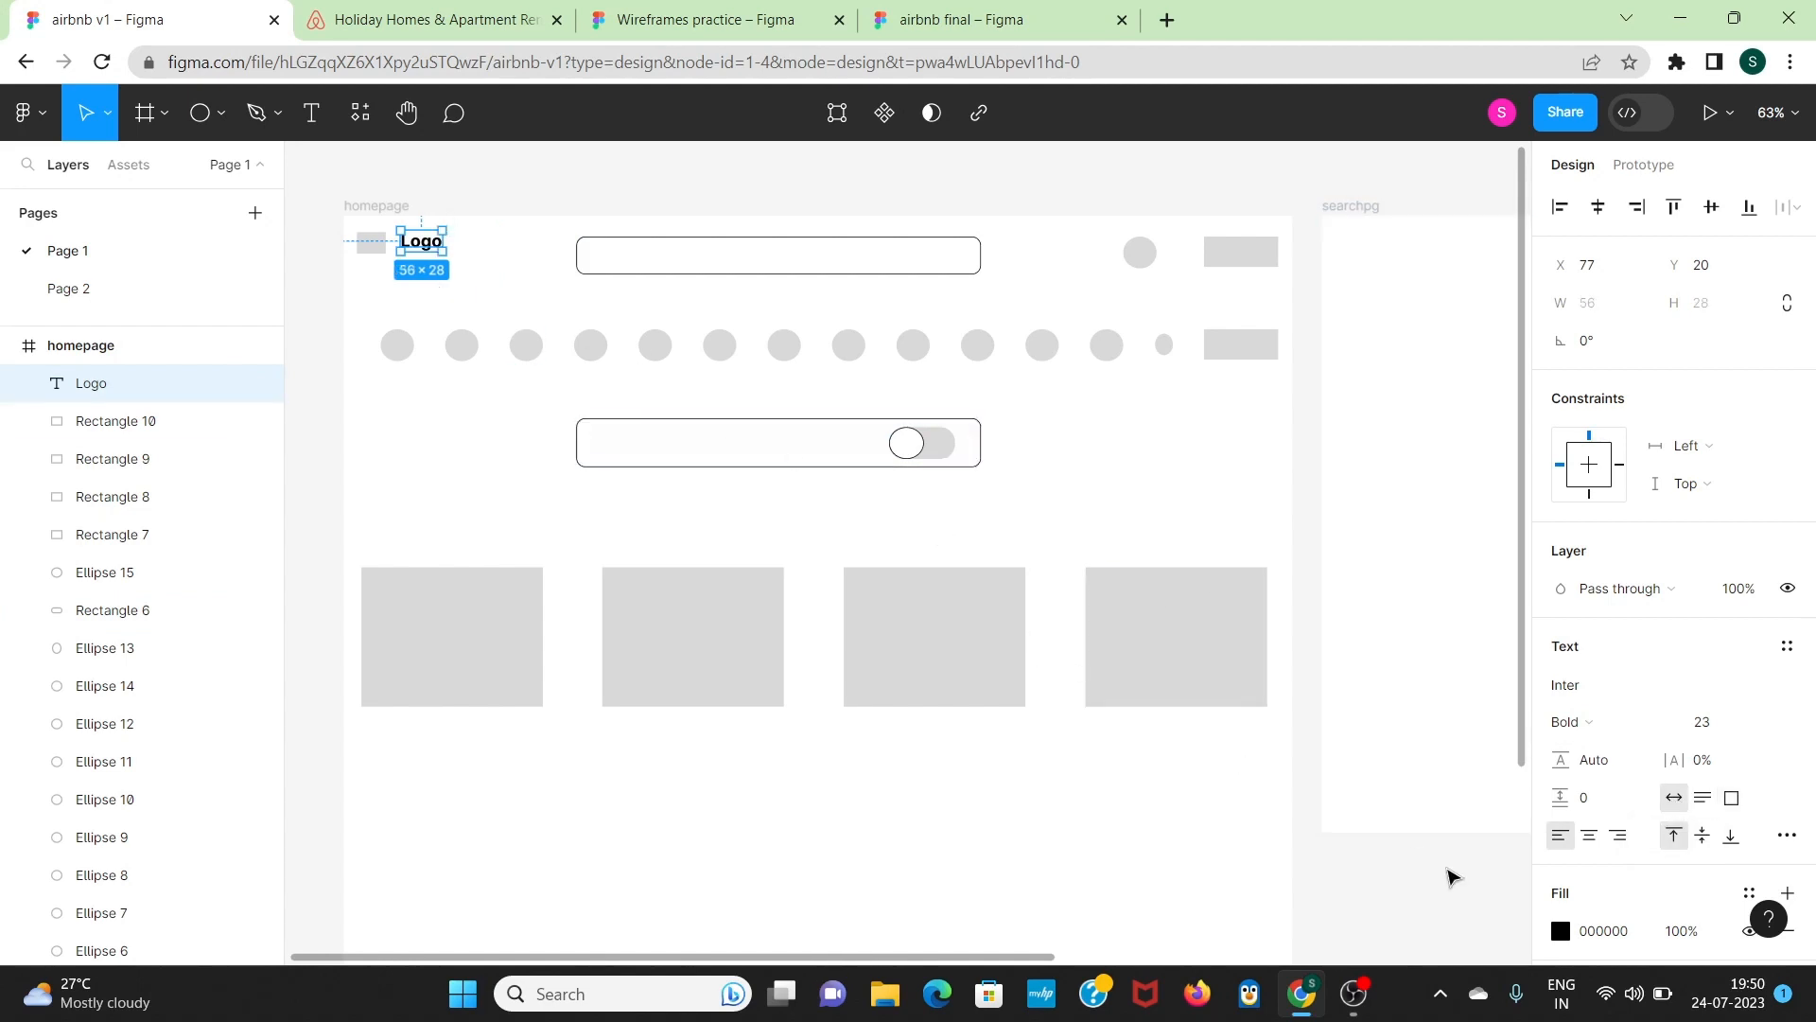
{"action": "left_click", "coordinate": [1591, 838]}
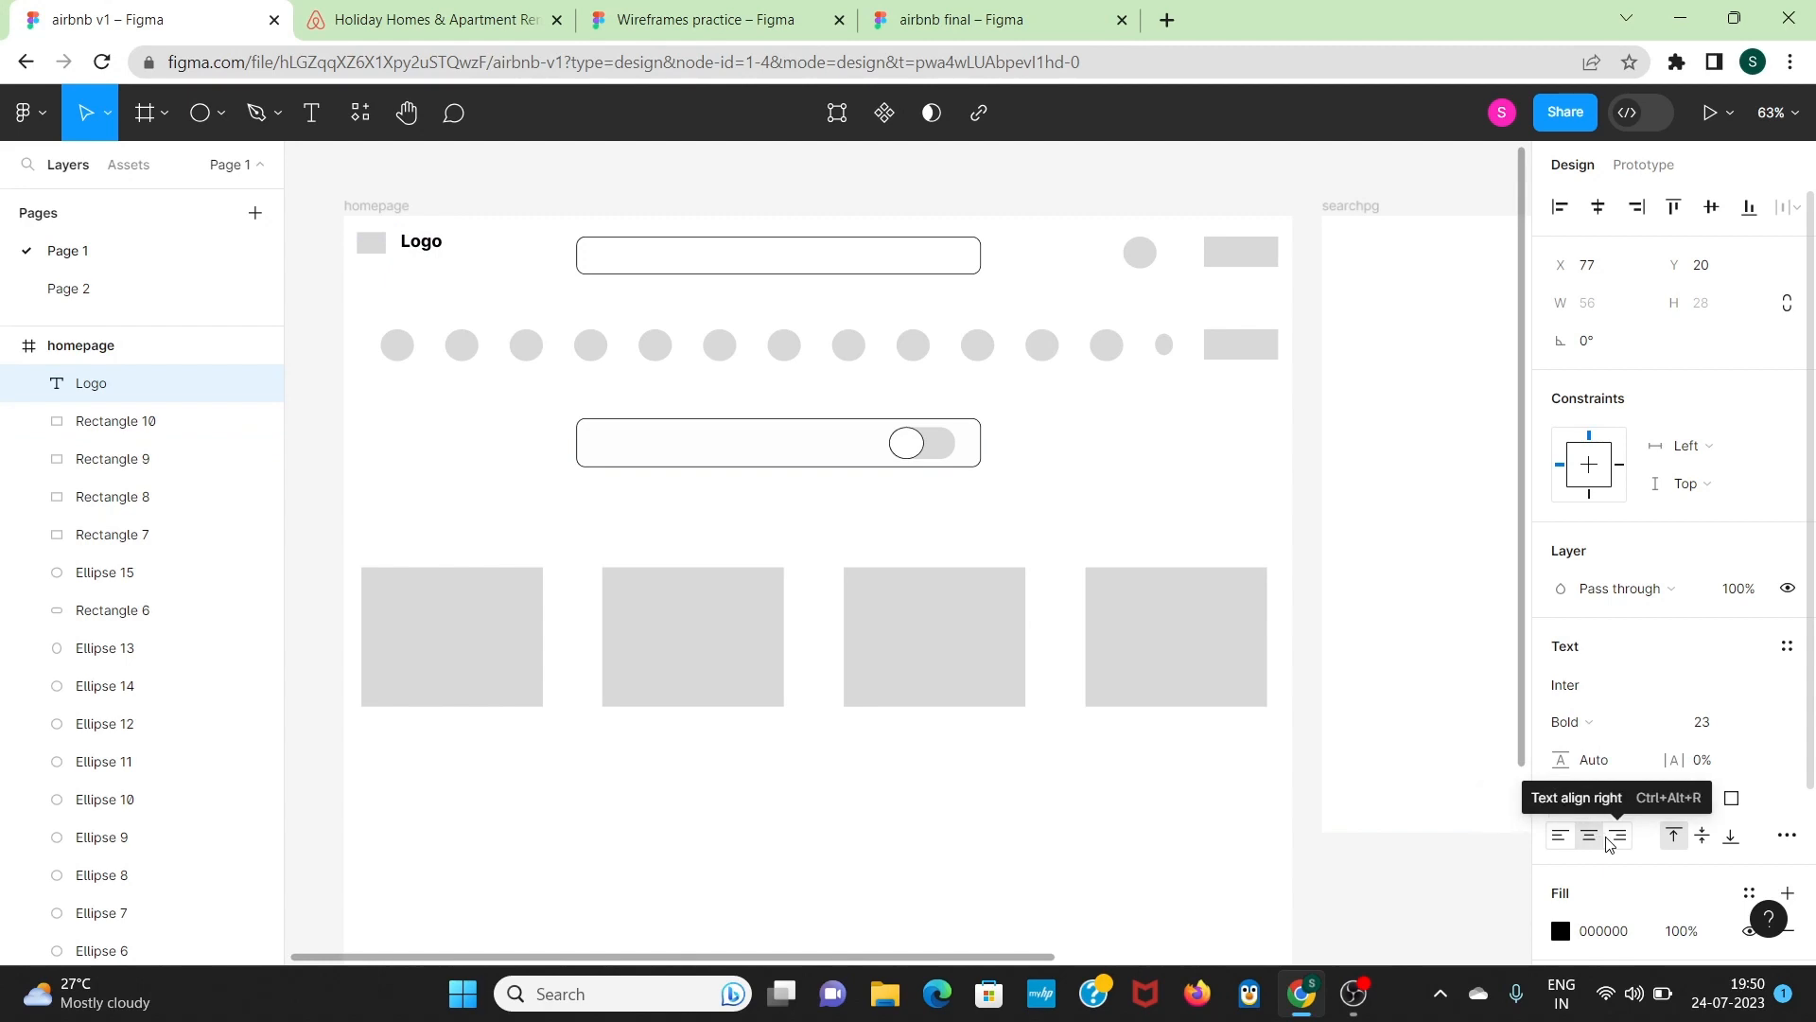
{"action": "left_click", "coordinate": [1618, 837]}
{"action": "left_click", "coordinate": [1559, 836]}
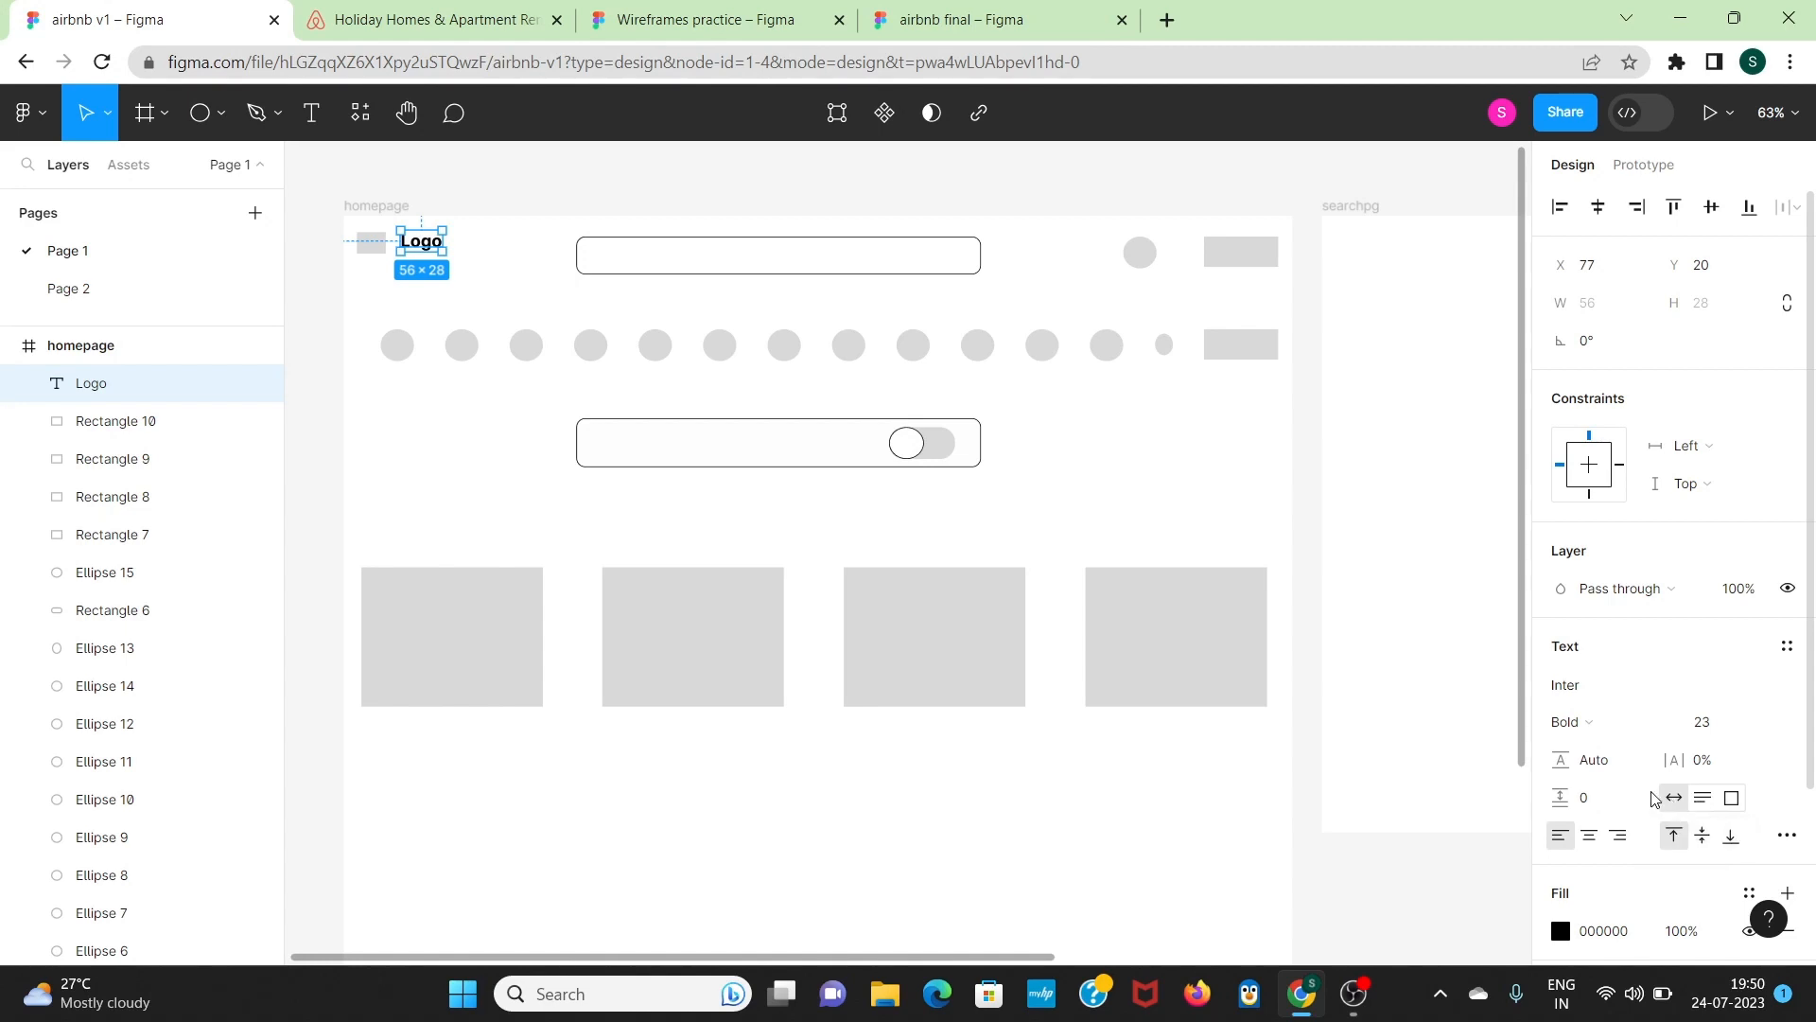
{"action": "left_click", "coordinate": [489, 265]}
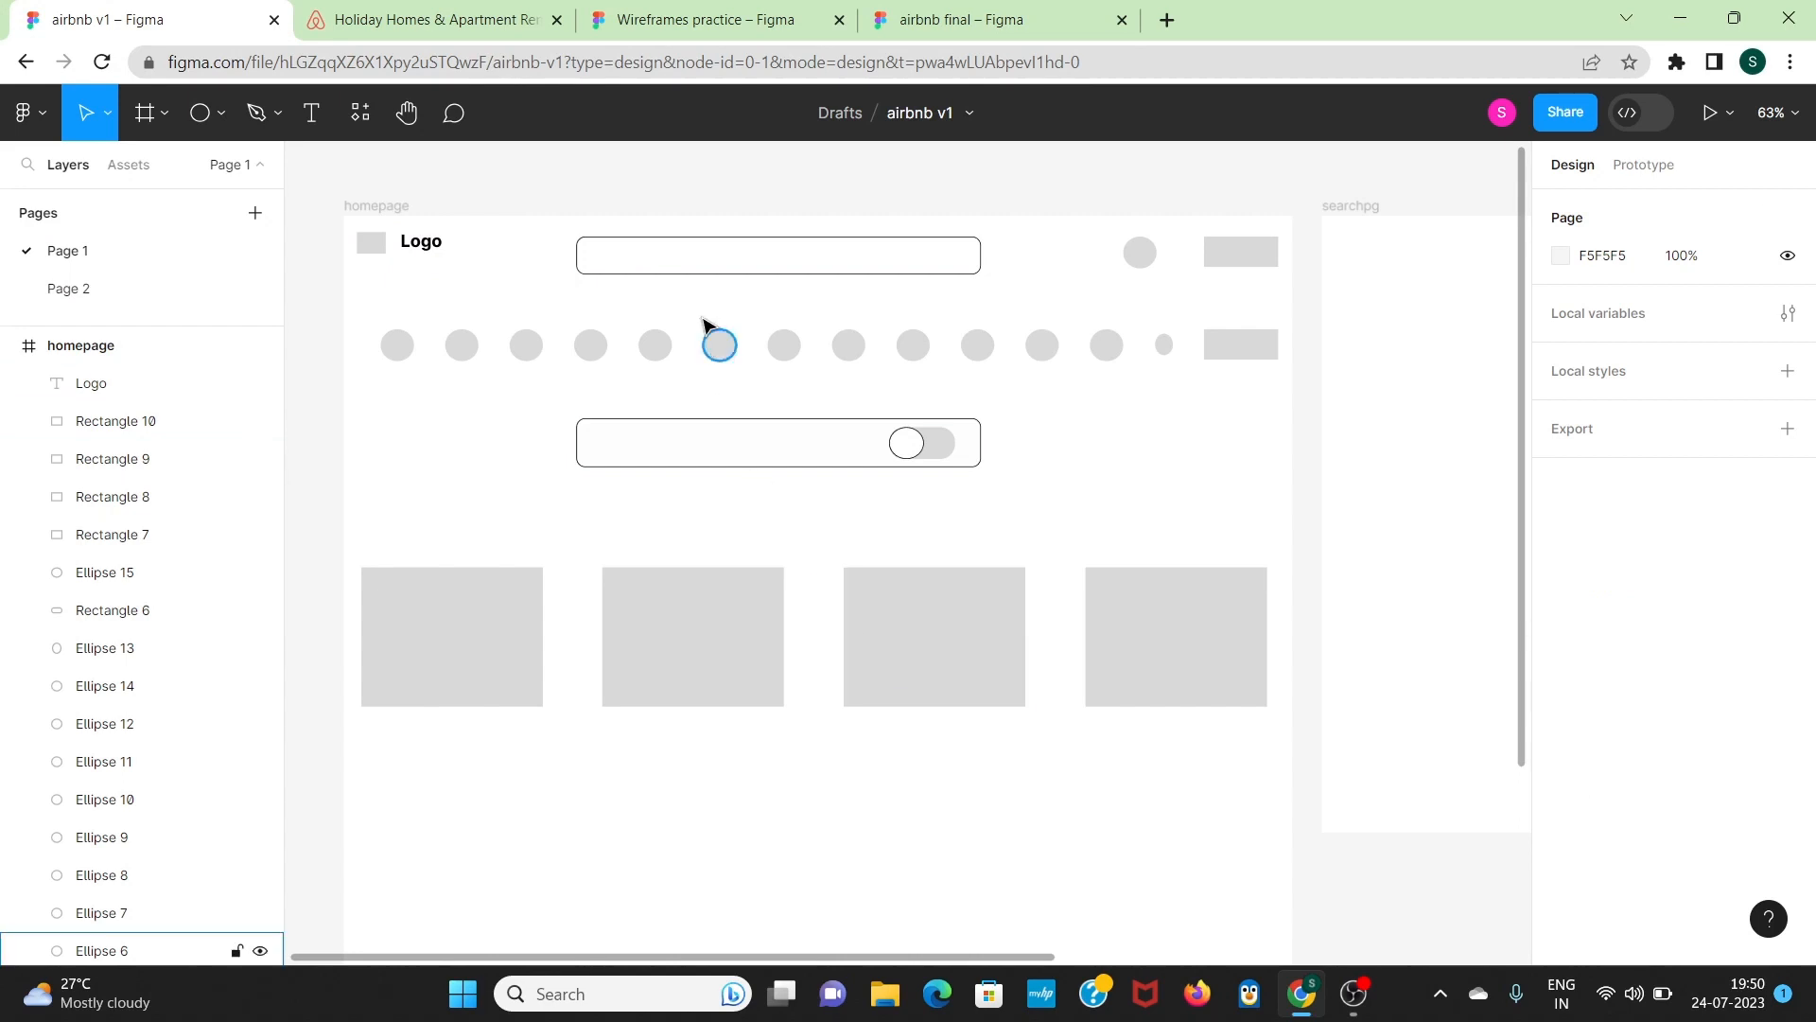
Step: Add a text box about 137 × 31 at the left end of the header search bar, reading "Anywhere"
{"action": "left_click", "coordinate": [312, 116]}
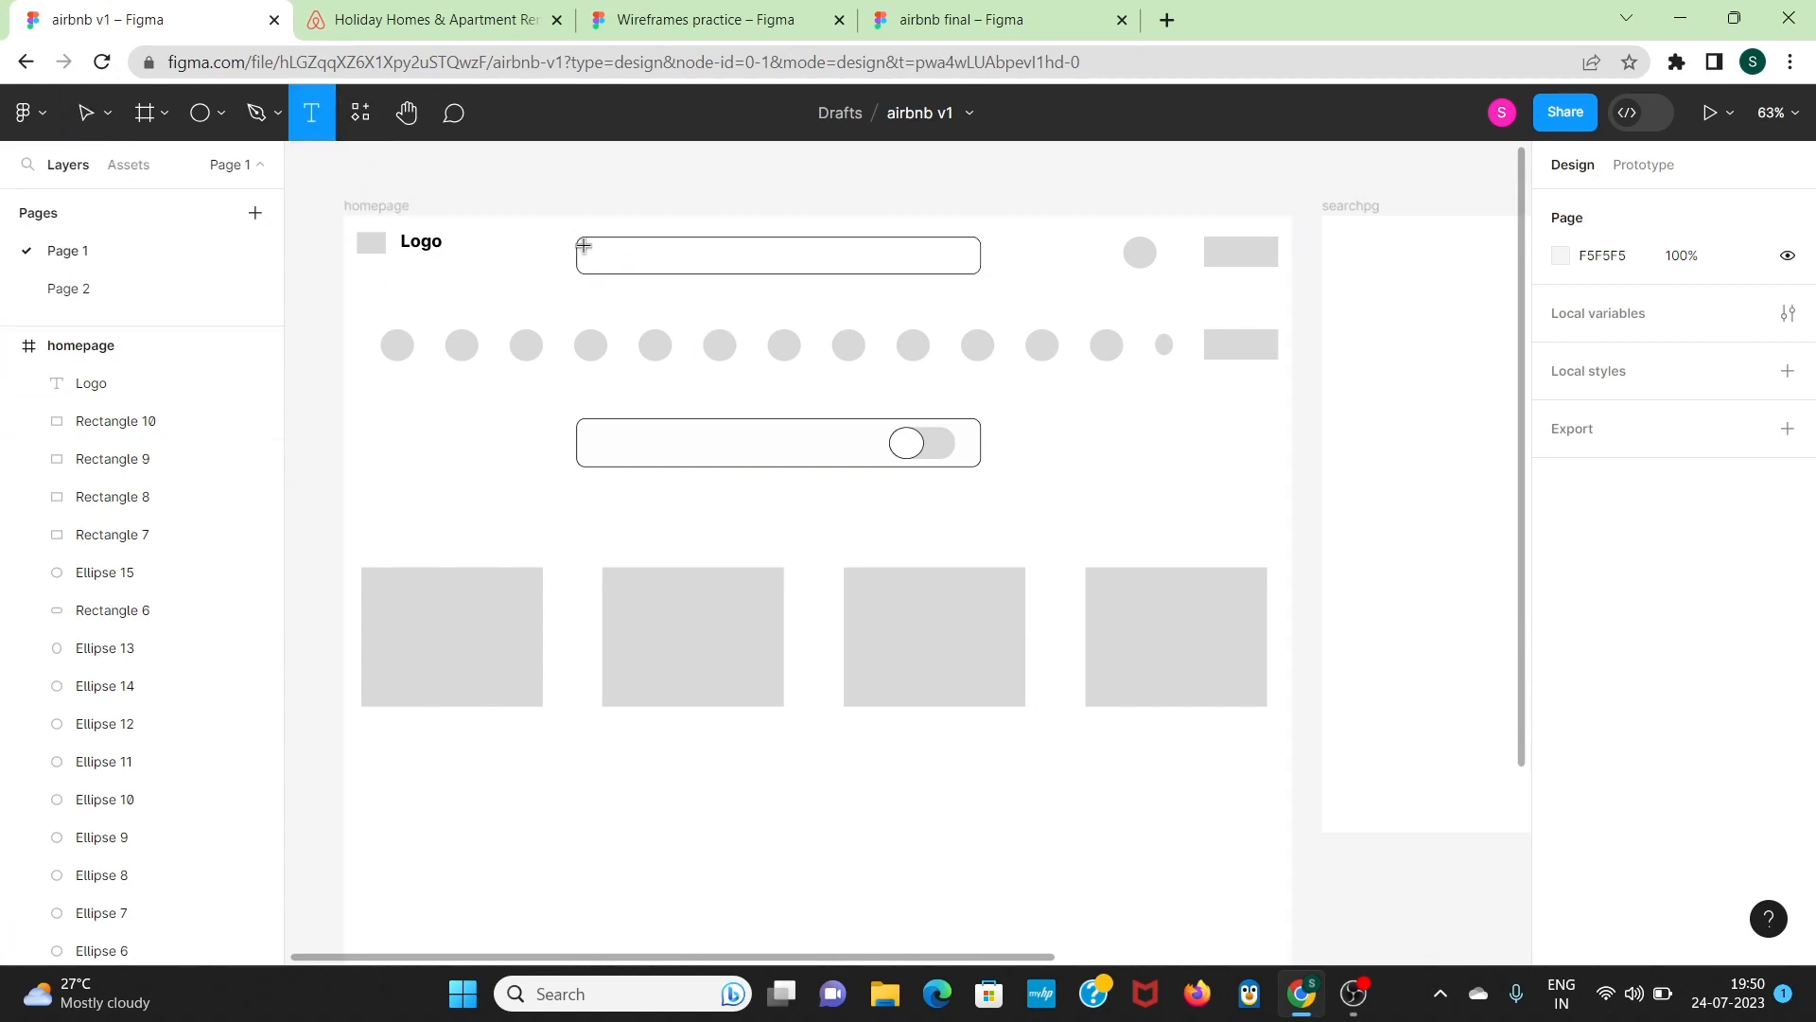
{"action": "left_click_drag", "start_coordinate": [584, 245], "coordinate": [687, 269]}
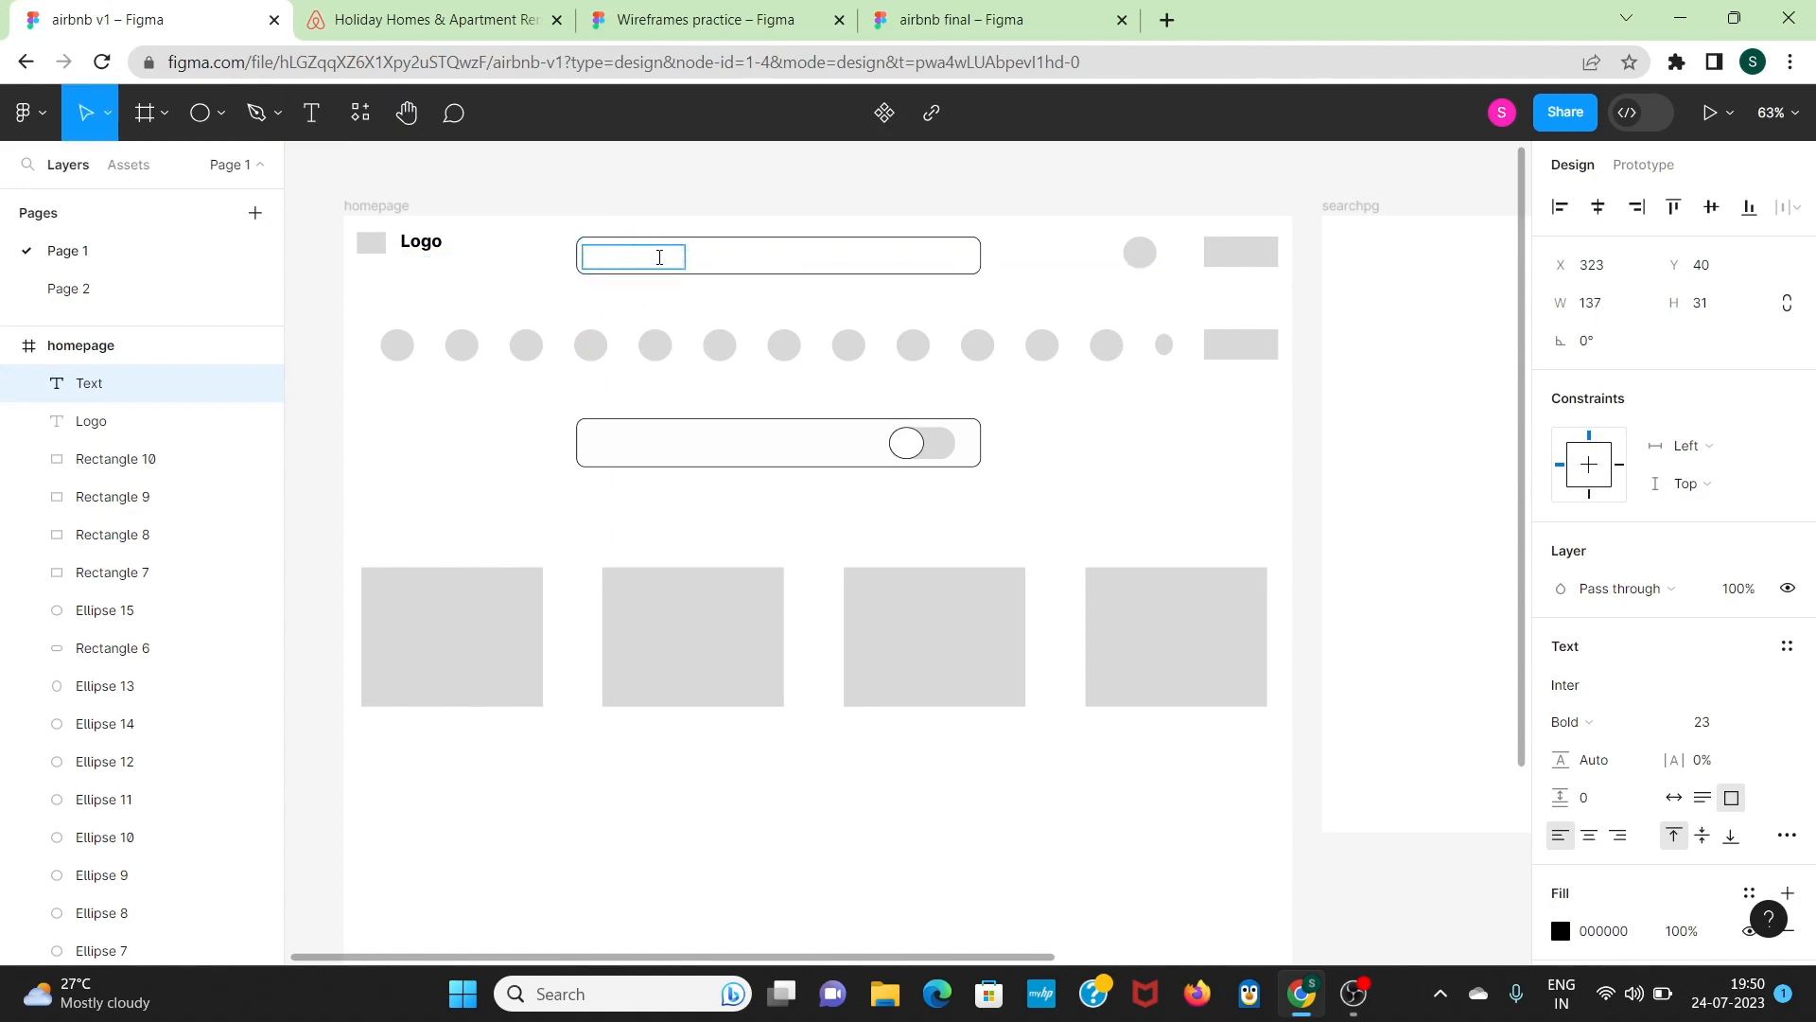
{"action": "type", "text": "Anywh"}
Step: Format the "Anywhere" text as Medium weight, size 20, with auto width
{"action": "key", "text": "shift+Left"}
{"action": "key", "text": "shift+Left"}
{"action": "key", "text": "shift+Left"}
{"action": "key", "text": "shift+Left"}
{"action": "key", "text": "shift+Left"}
{"action": "key", "text": "shift+Left"}
{"action": "key", "text": "shift+Left"}
{"action": "key", "text": "shift+Left"}
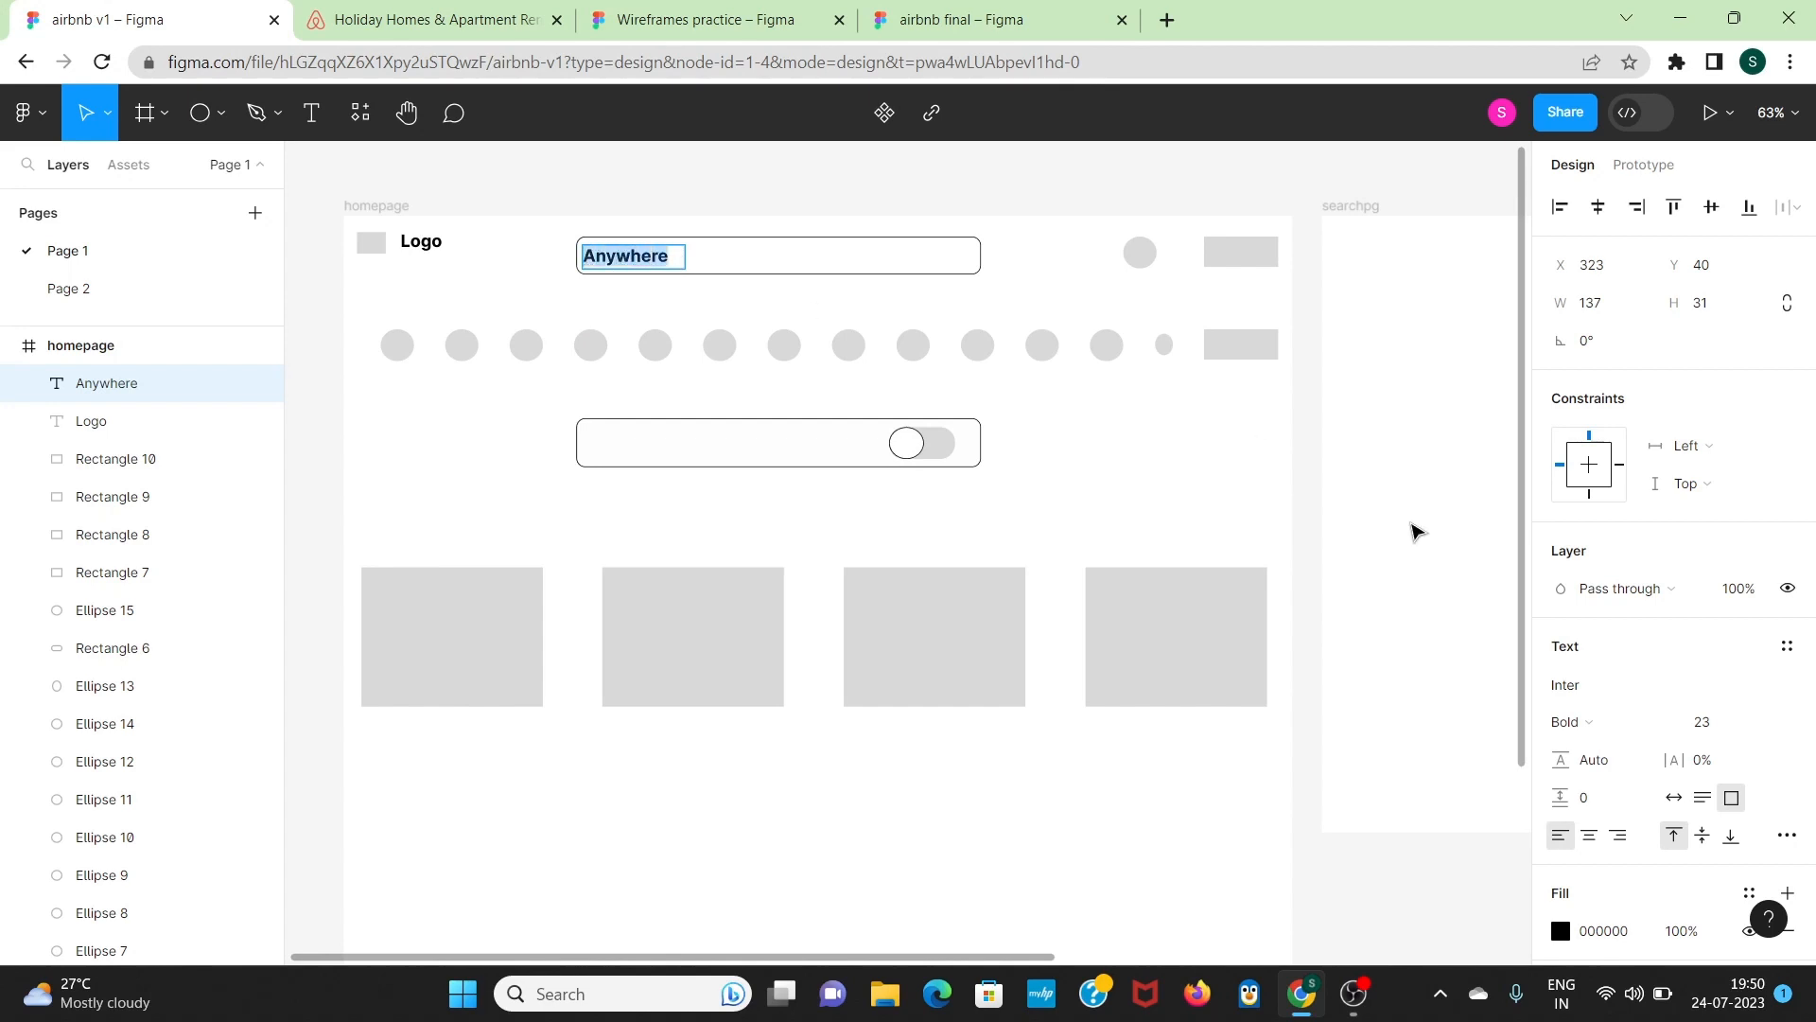
{"action": "left_click", "coordinate": [1651, 730]}
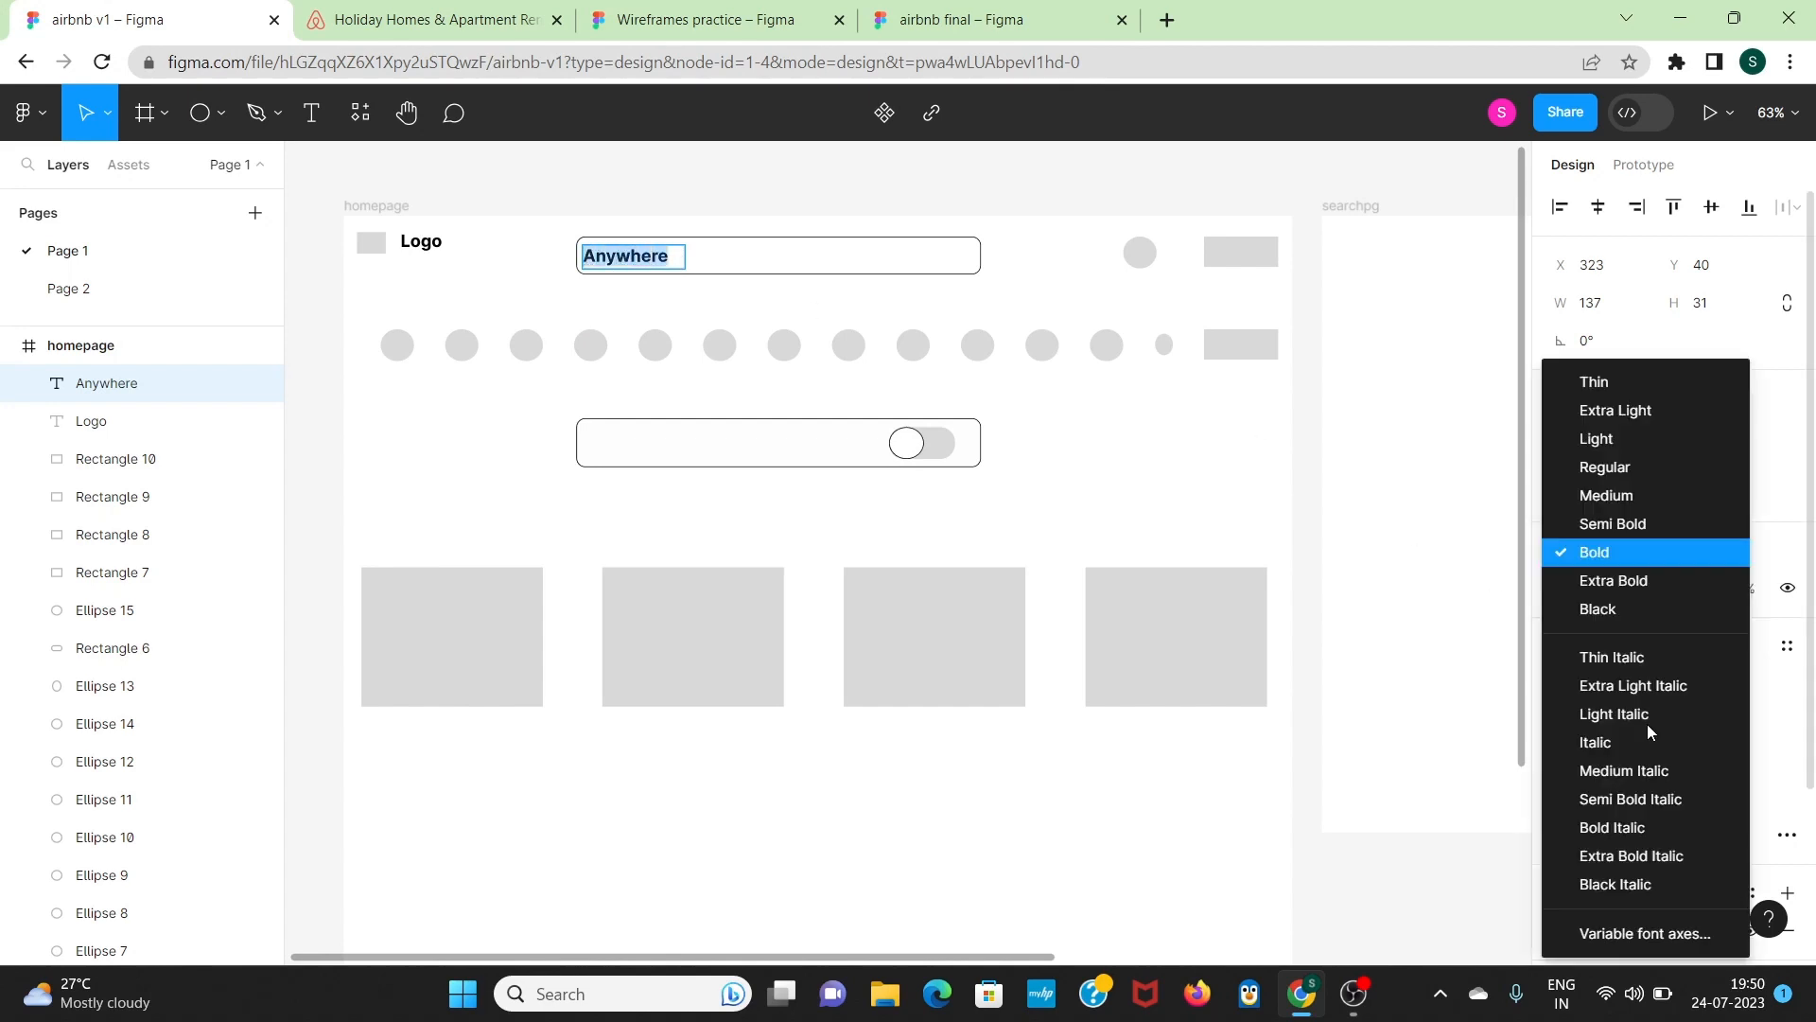
{"action": "left_click", "coordinate": [1611, 497]}
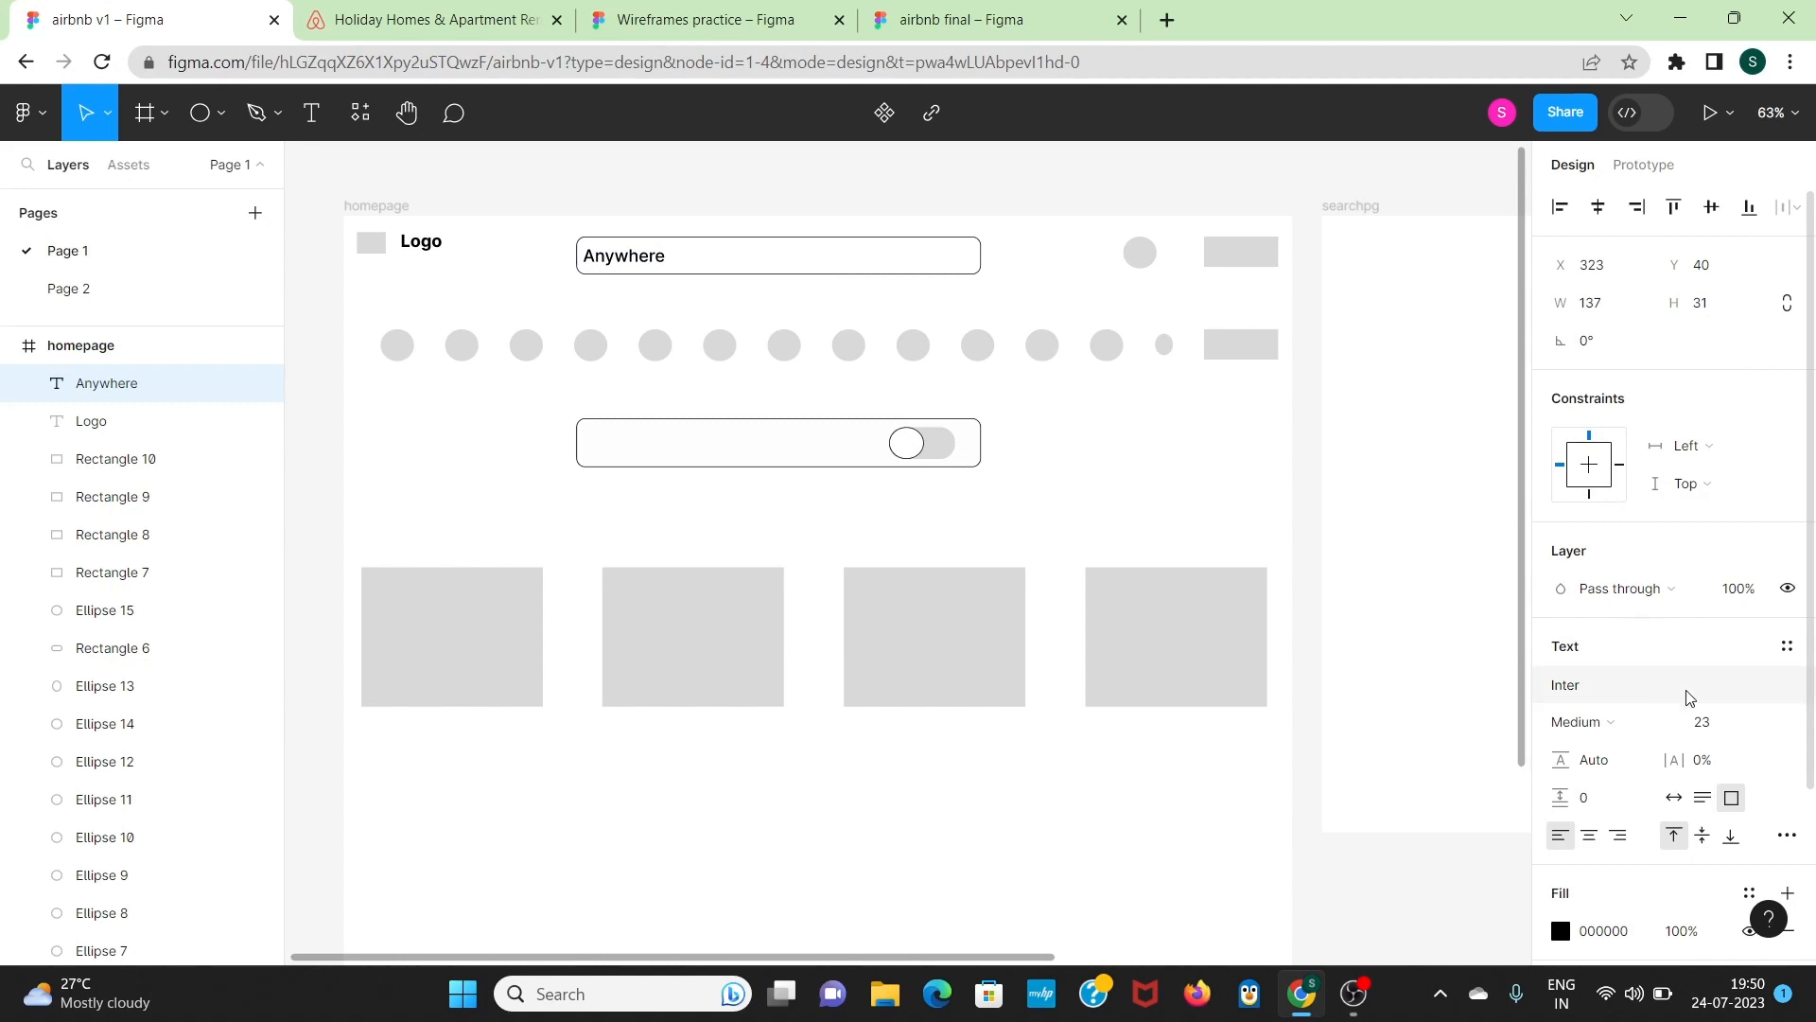
{"action": "left_click", "coordinate": [1717, 732]}
{"action": "key", "text": "Down"}
{"action": "key", "text": "Down"}
{"action": "key", "text": "Down"}
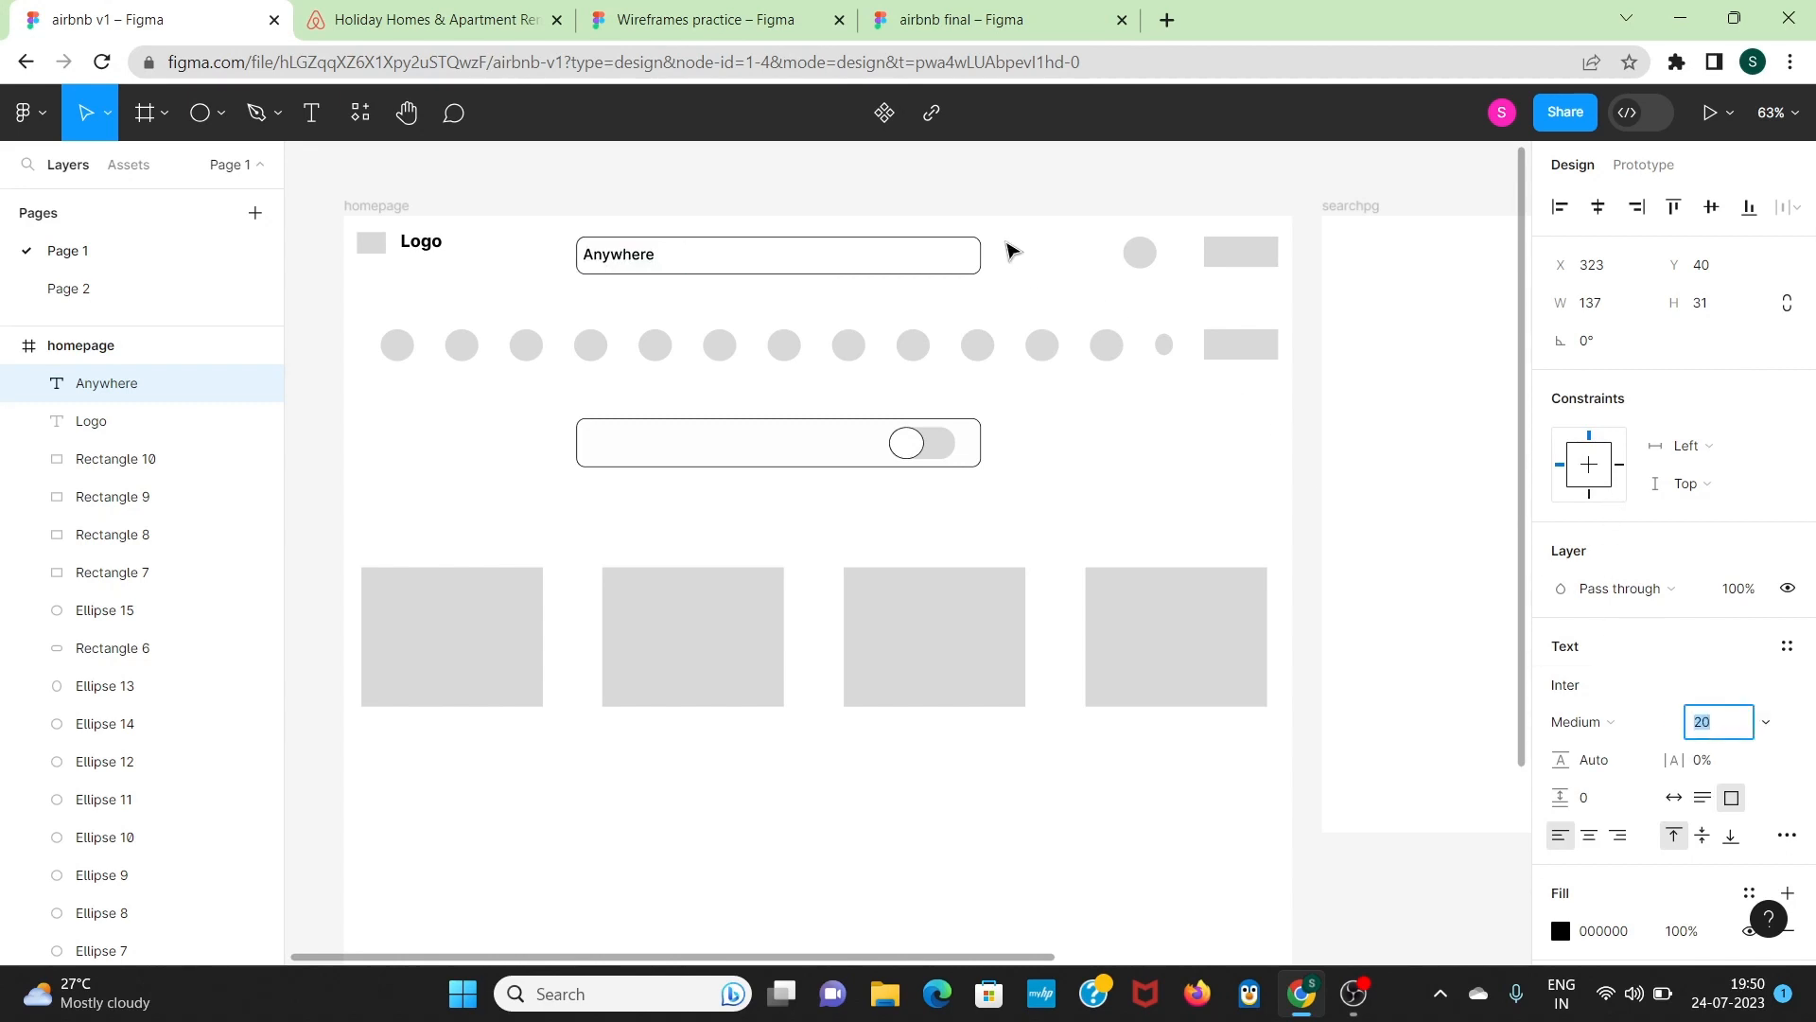
{"action": "key", "text": "Escape"}
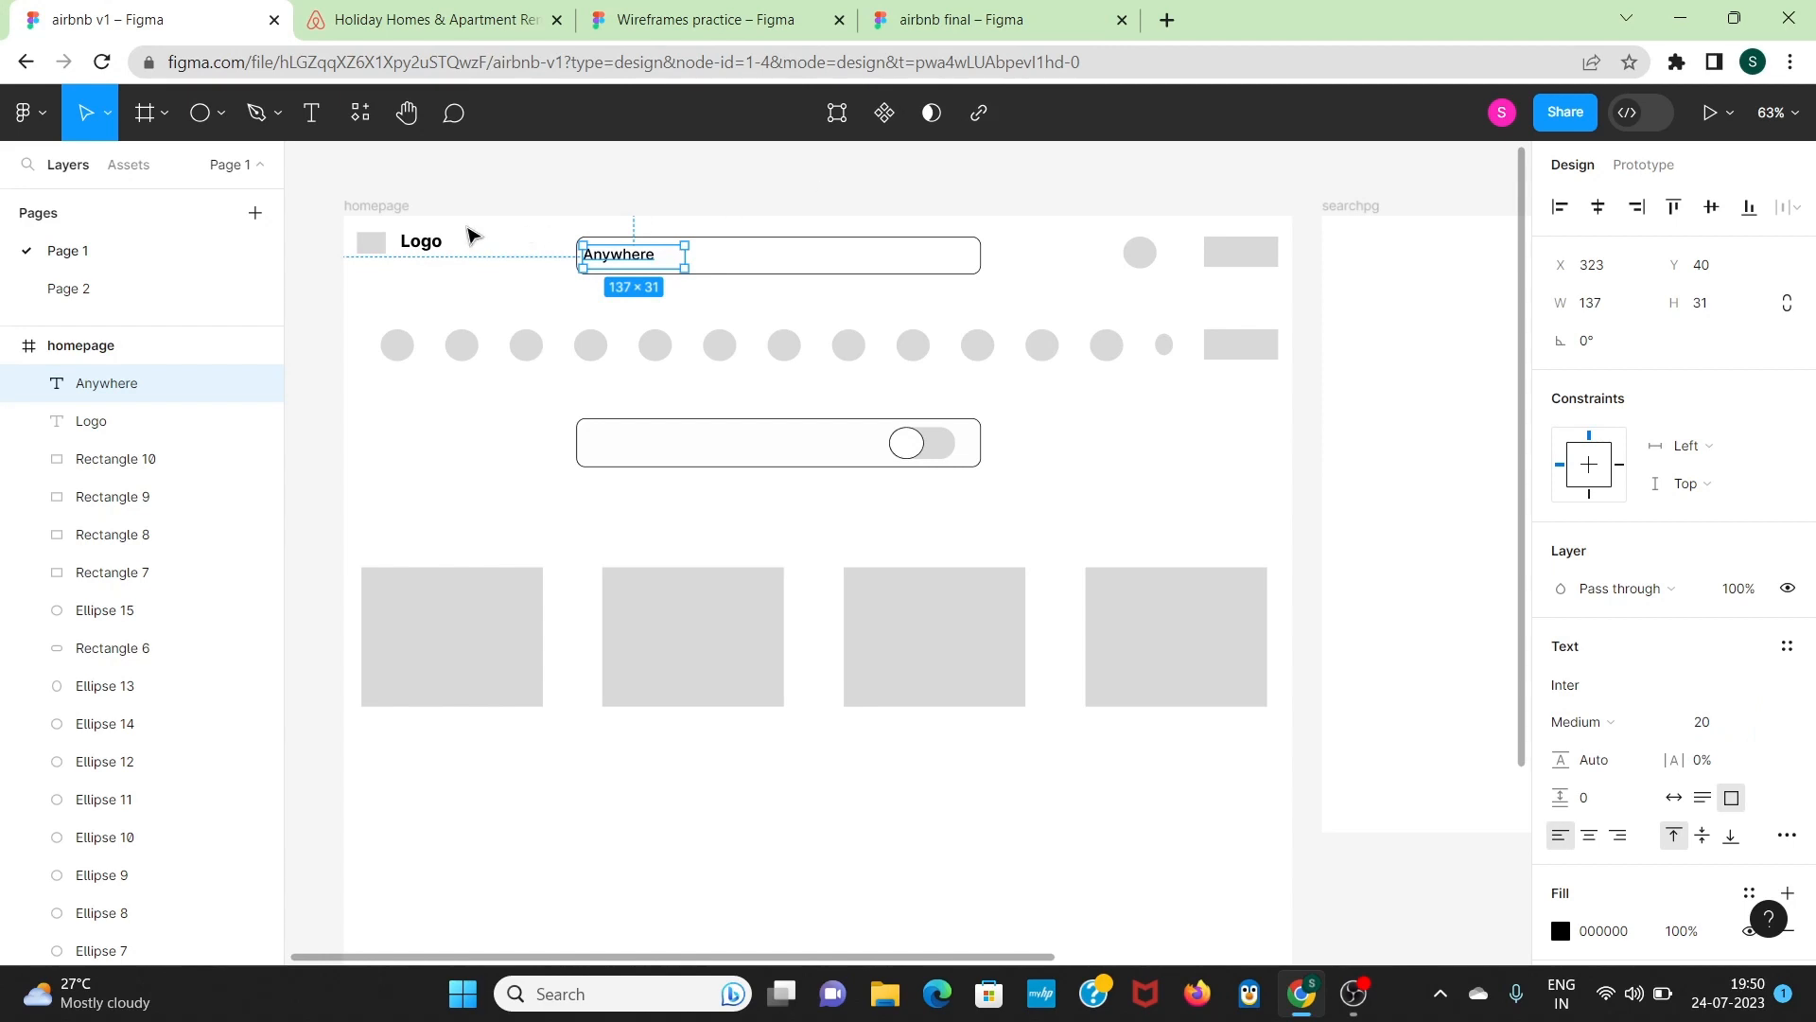
{"action": "left_click", "coordinate": [677, 211]}
{"action": "left_click", "coordinate": [642, 268]}
{"action": "left_click", "coordinate": [1674, 800]}
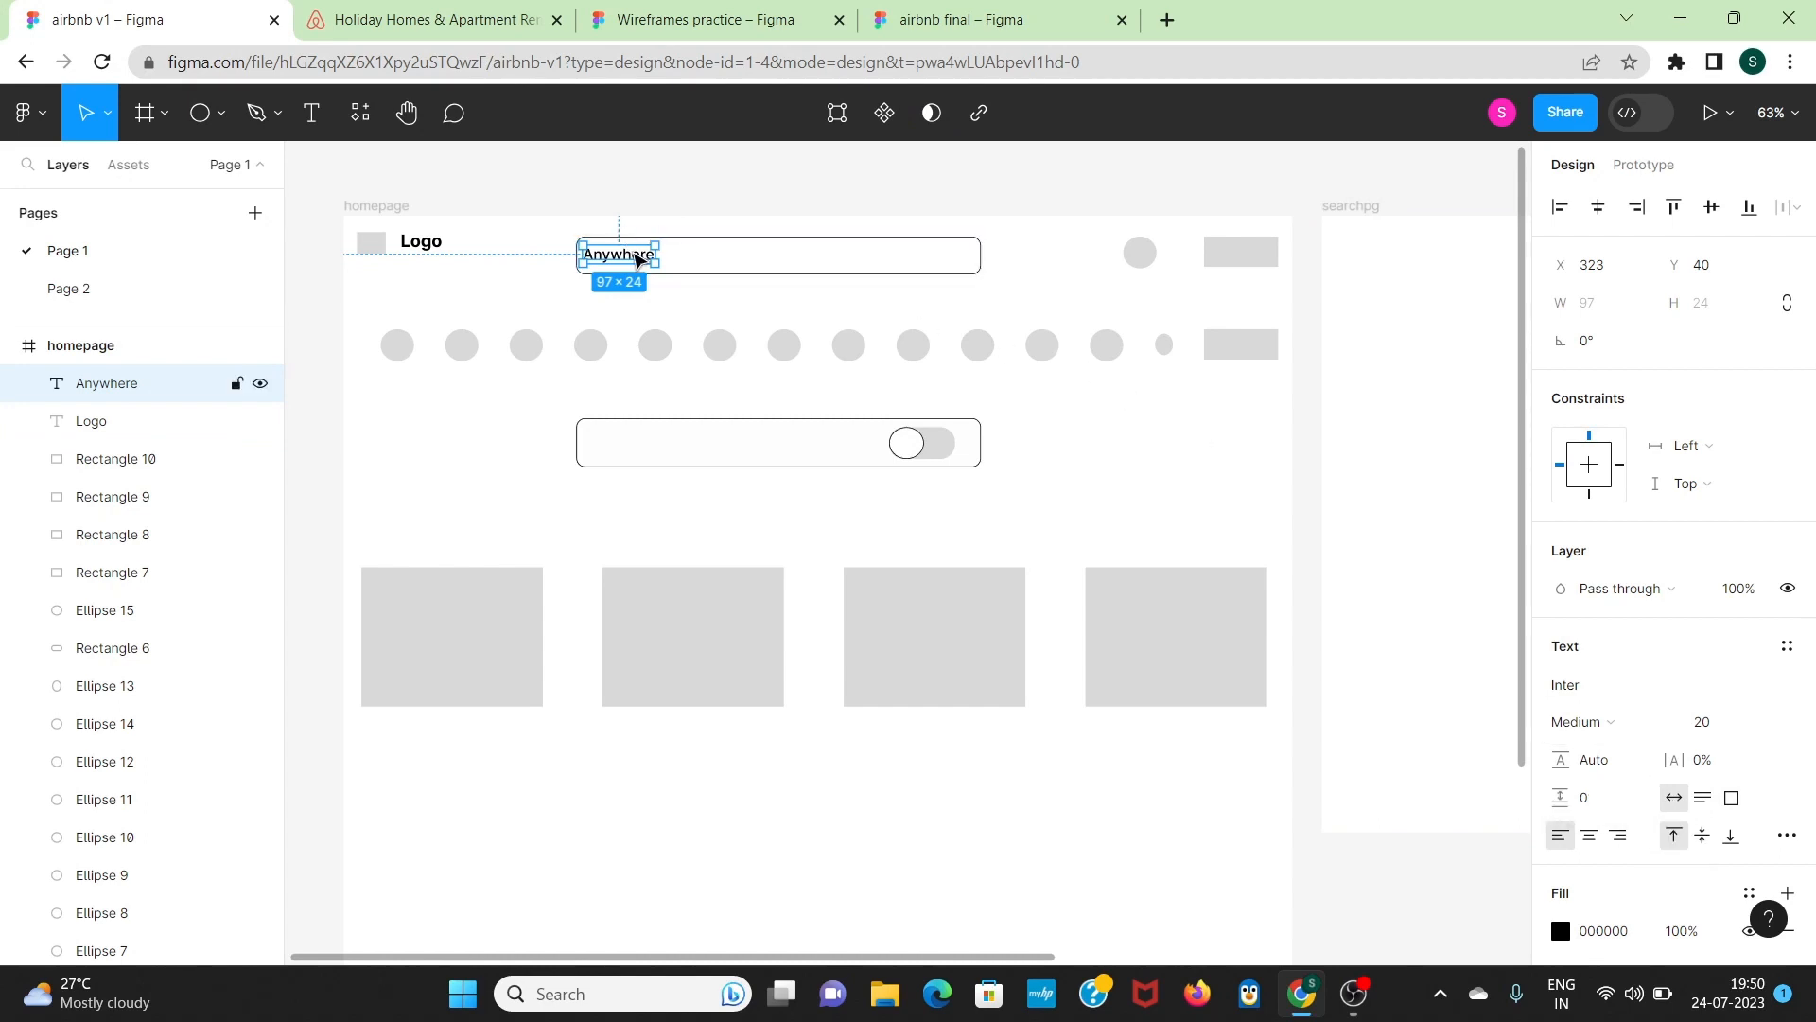
Step: Duplicate the "Anywhere" text to X 459 in the search bar and change the copy to "Any week"
{"action": "key", "text": "ctrl+d"}
{"action": "left_click_drag", "start_coordinate": [637, 259], "coordinate": [735, 260]}
{"action": "double_click", "coordinate": [735, 259]}
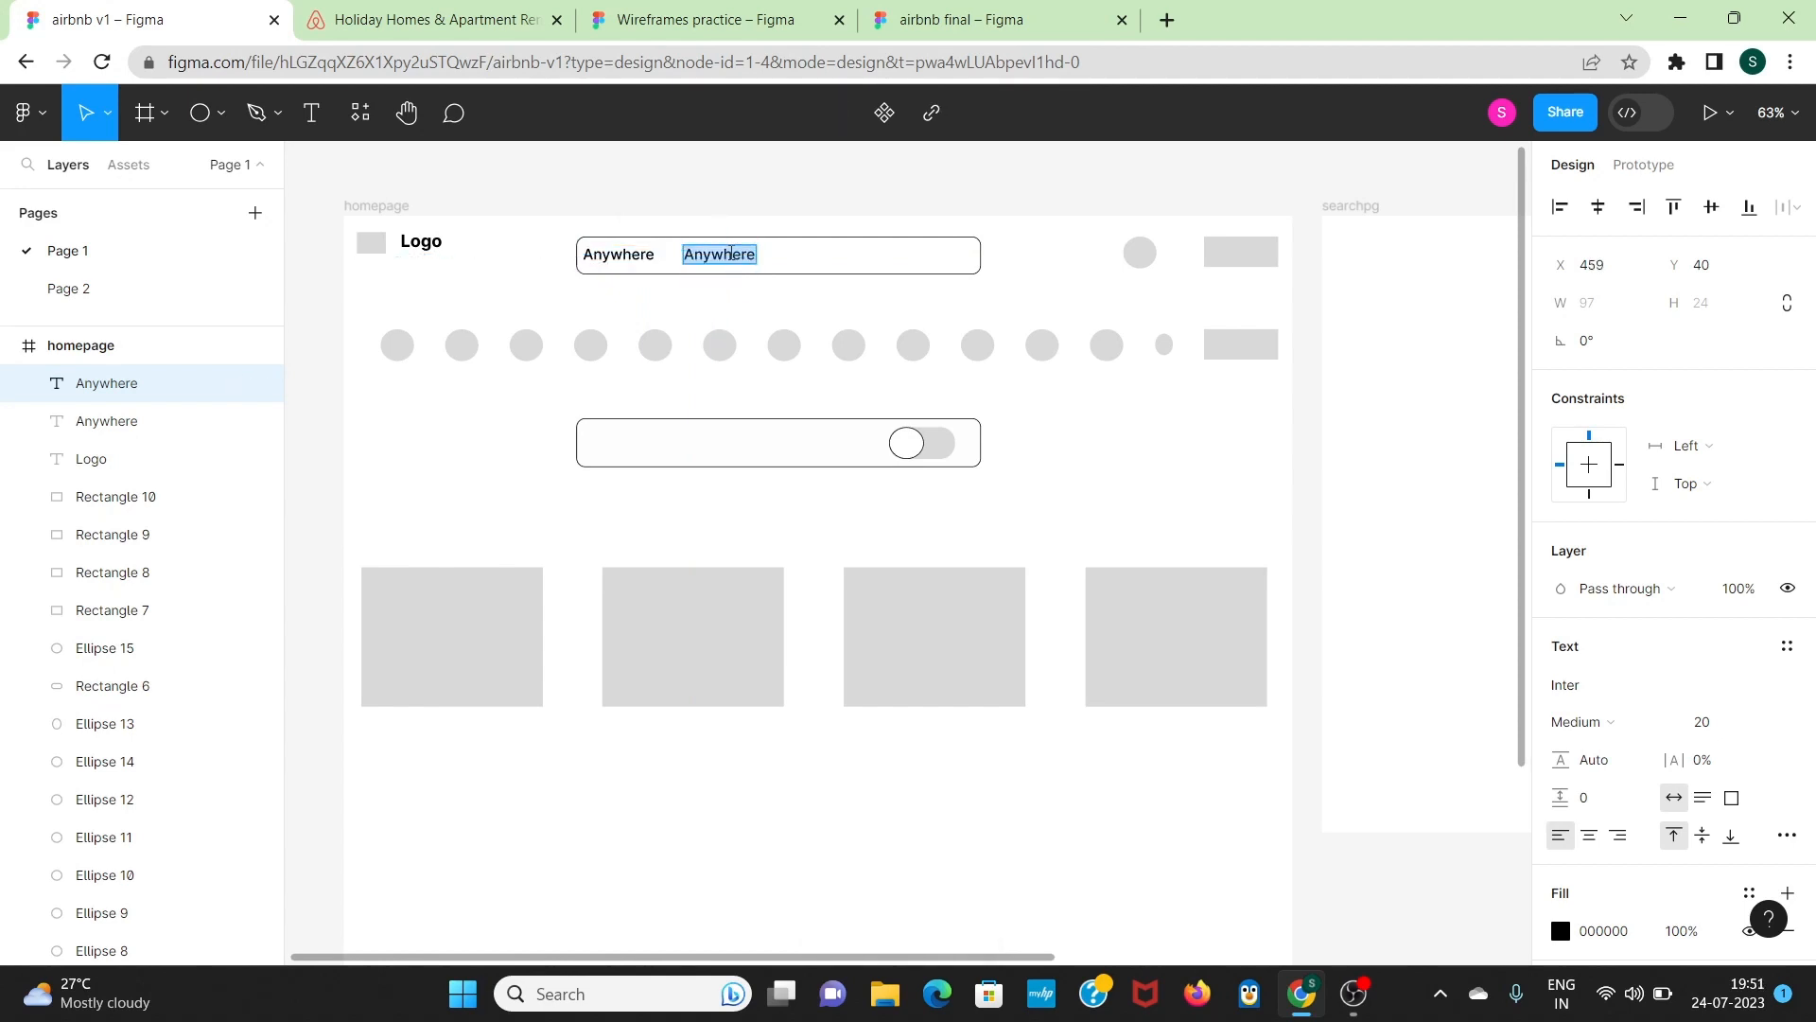
{"action": "key", "text": "BackSpace"}
{"action": "type", "text": "An"}
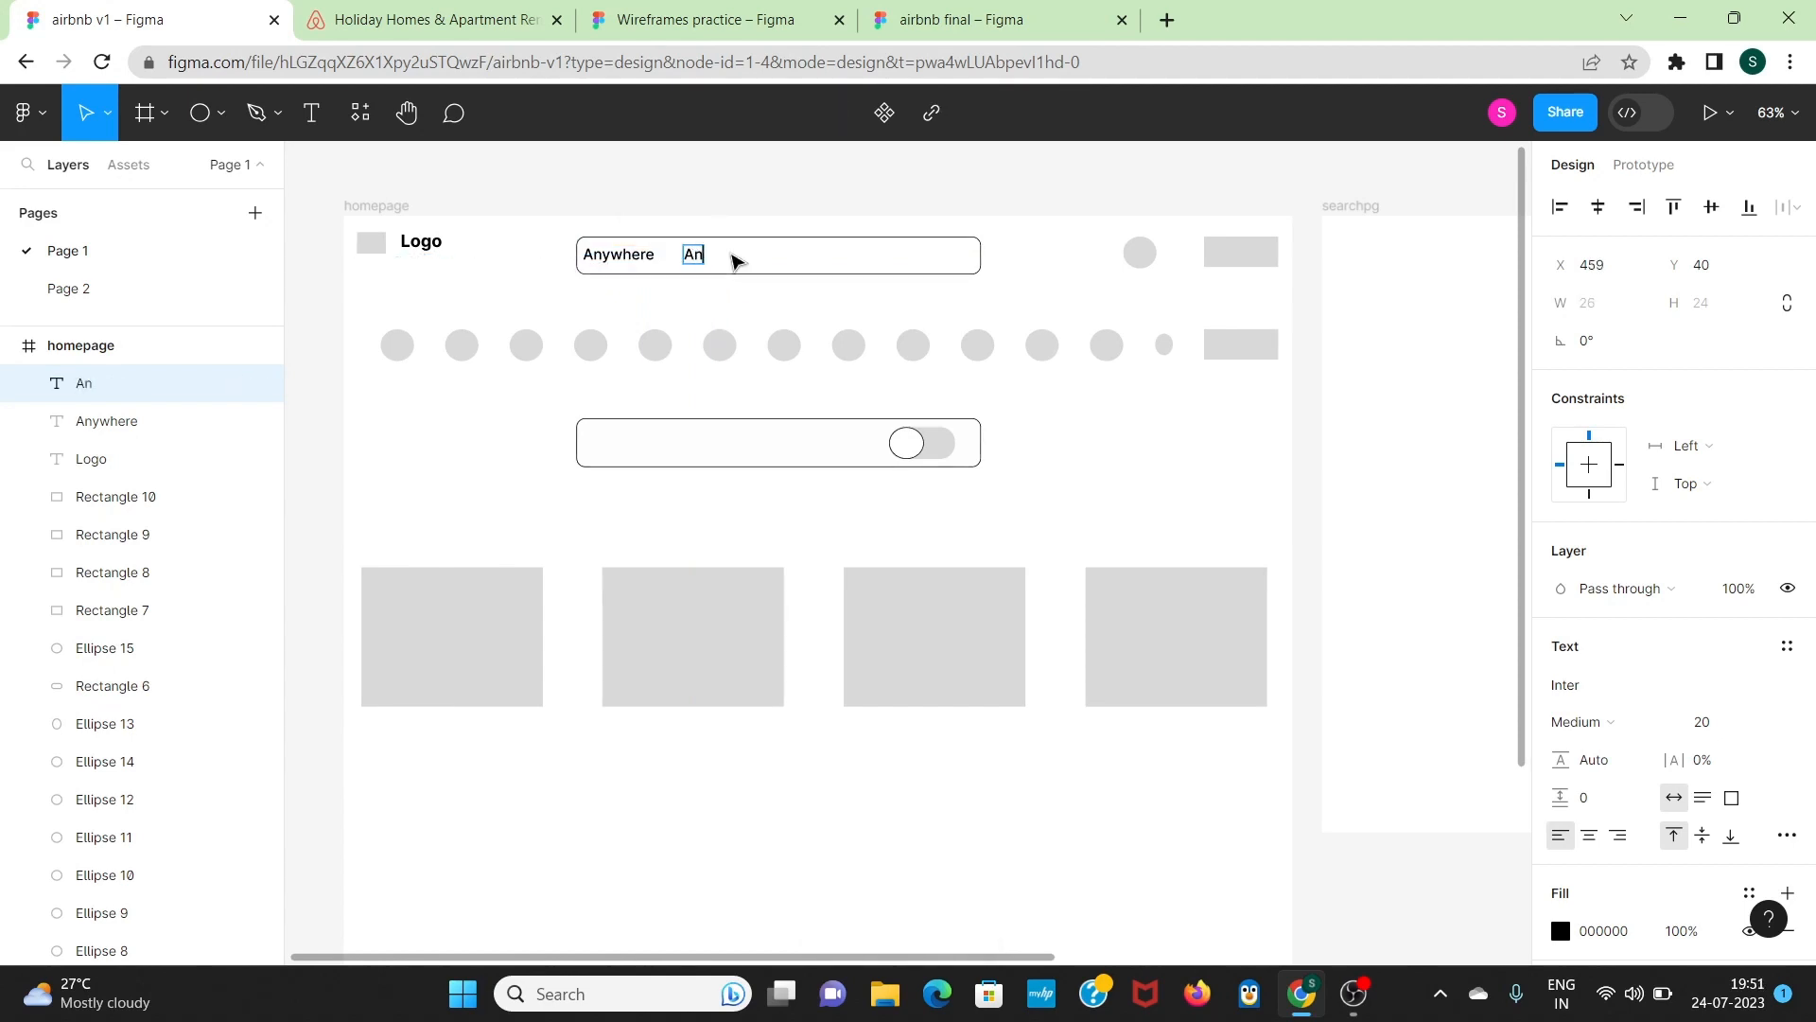
{"action": "type", "text": "y week"}
{"action": "key", "text": "Escape"}
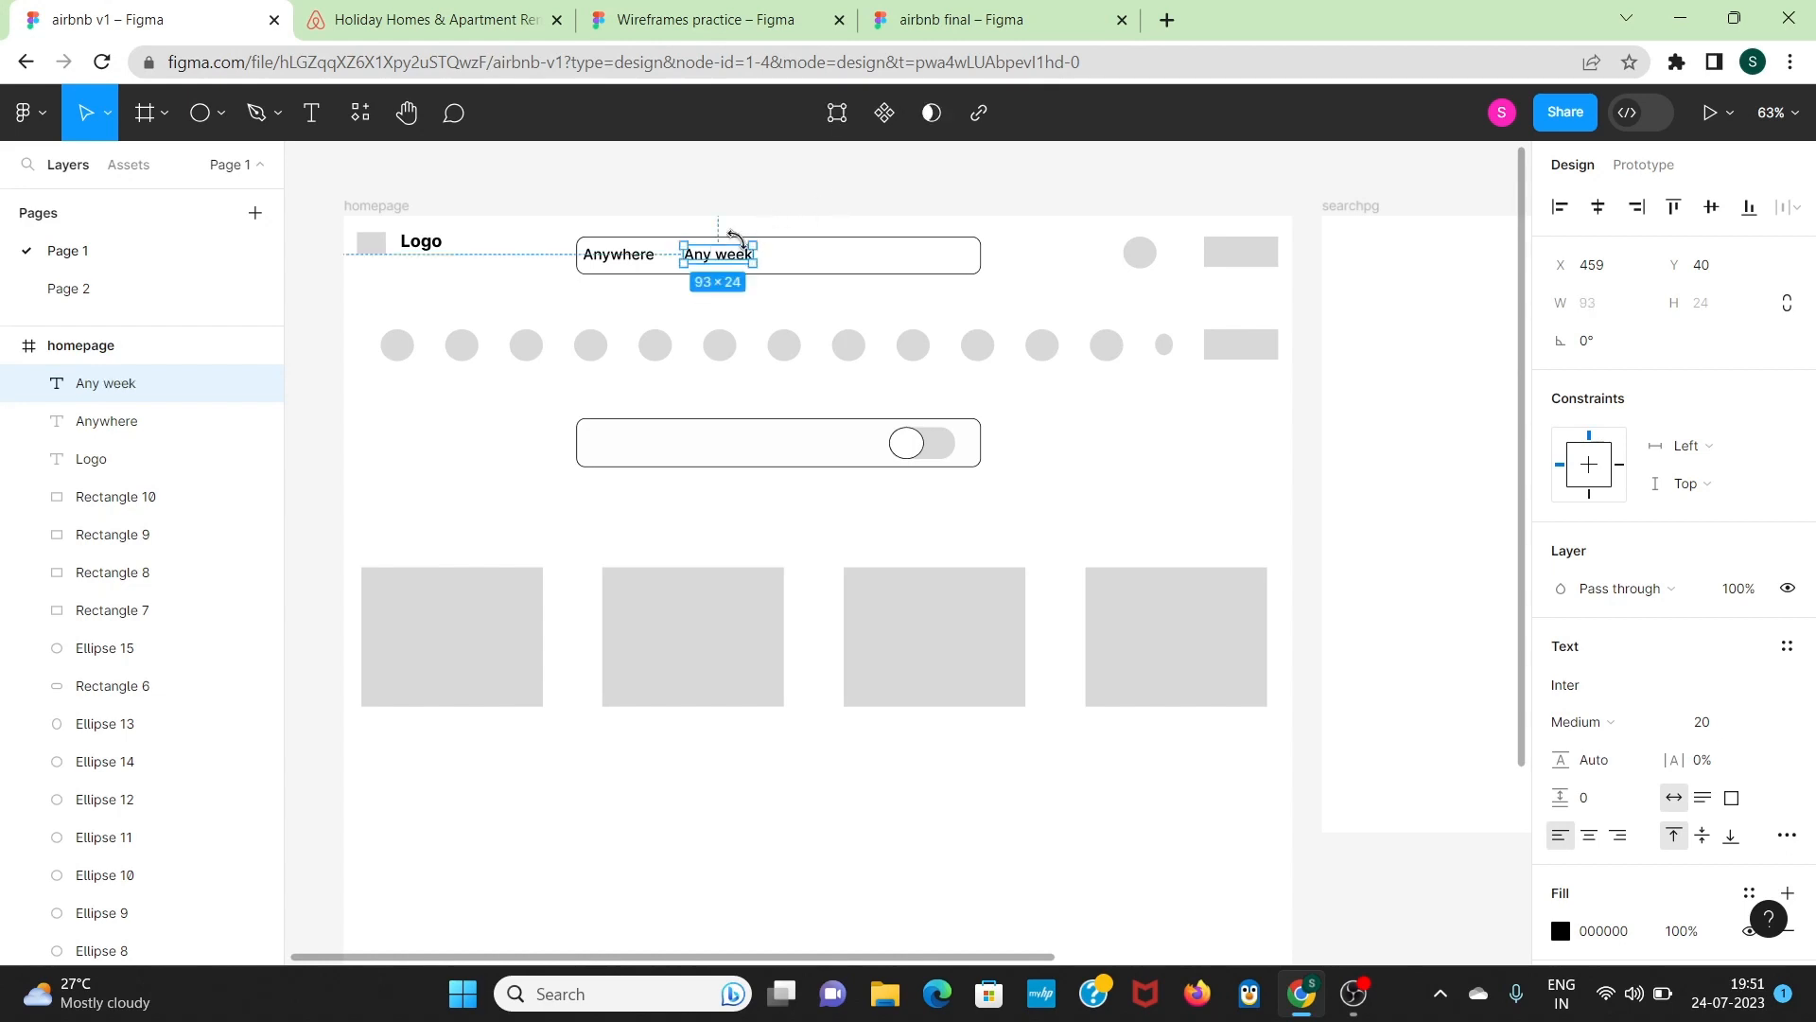
Step: Duplicate the "Any week" text to X 617 and reword the copy as "Add guests", checking the Airbnb site's search bar for the wording
{"action": "key", "text": "ctrl+d"}
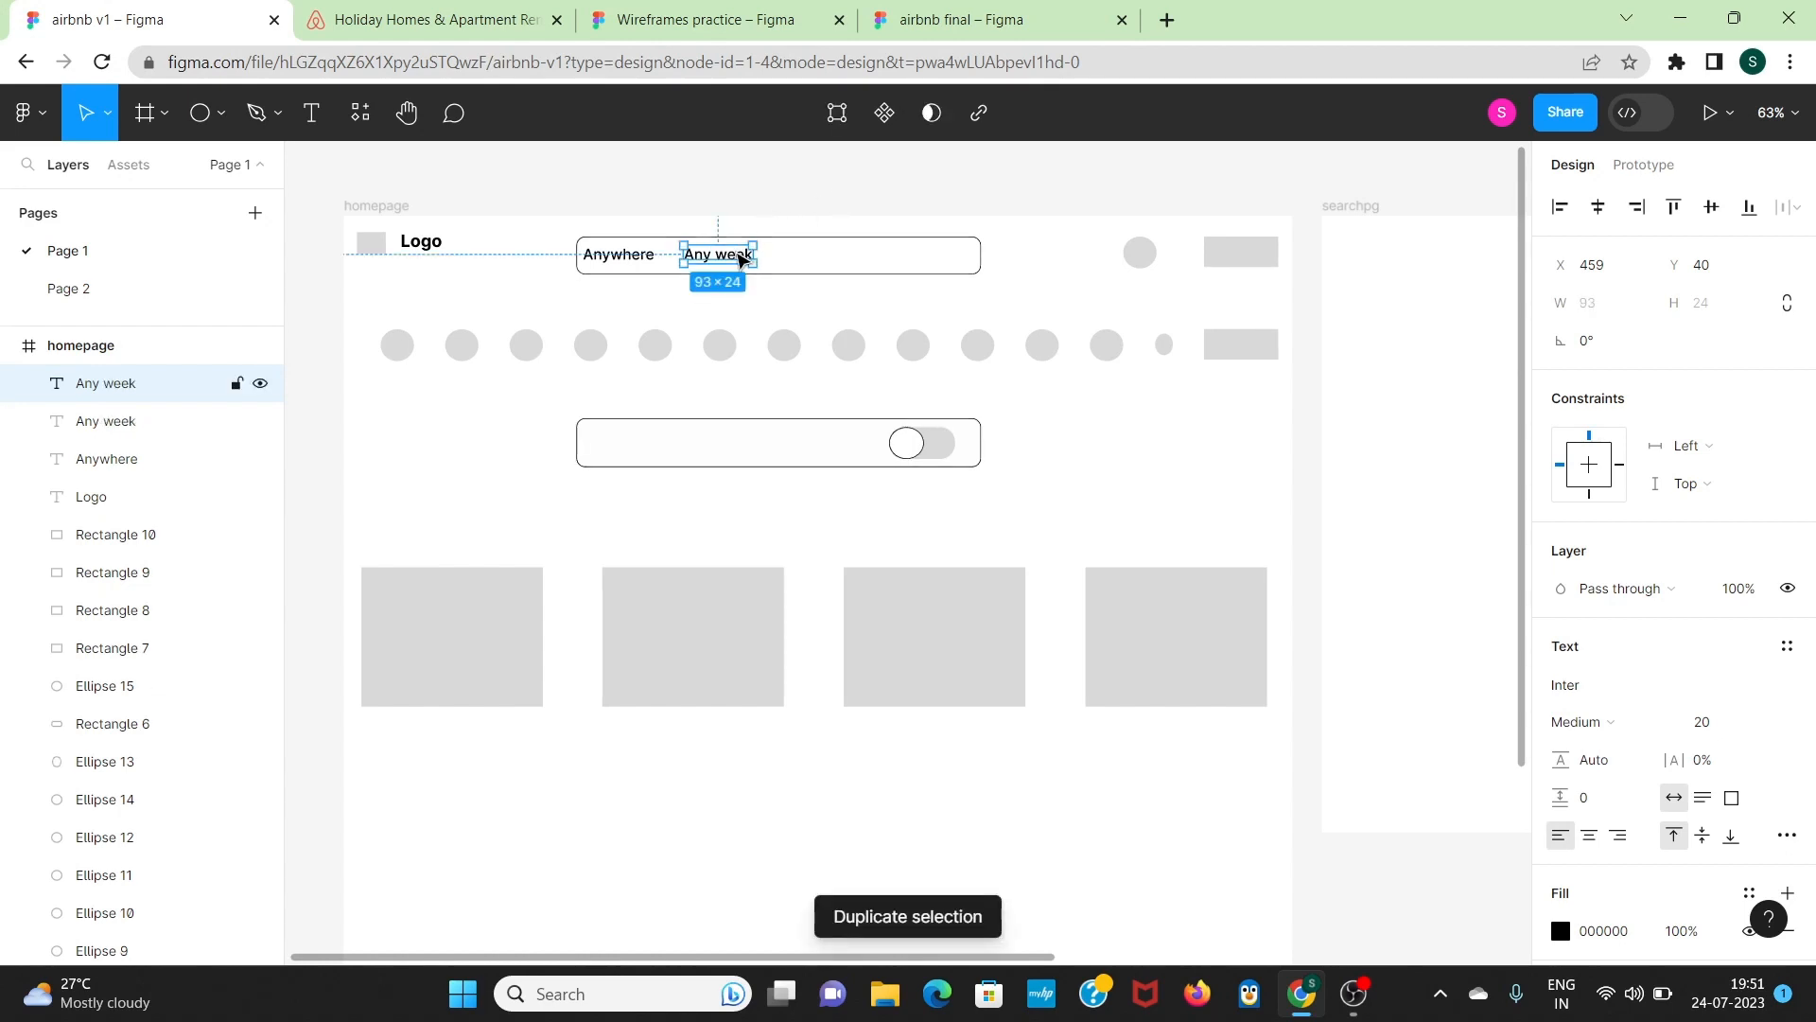
{"action": "left_click_drag", "start_coordinate": [740, 258], "coordinate": [848, 263]}
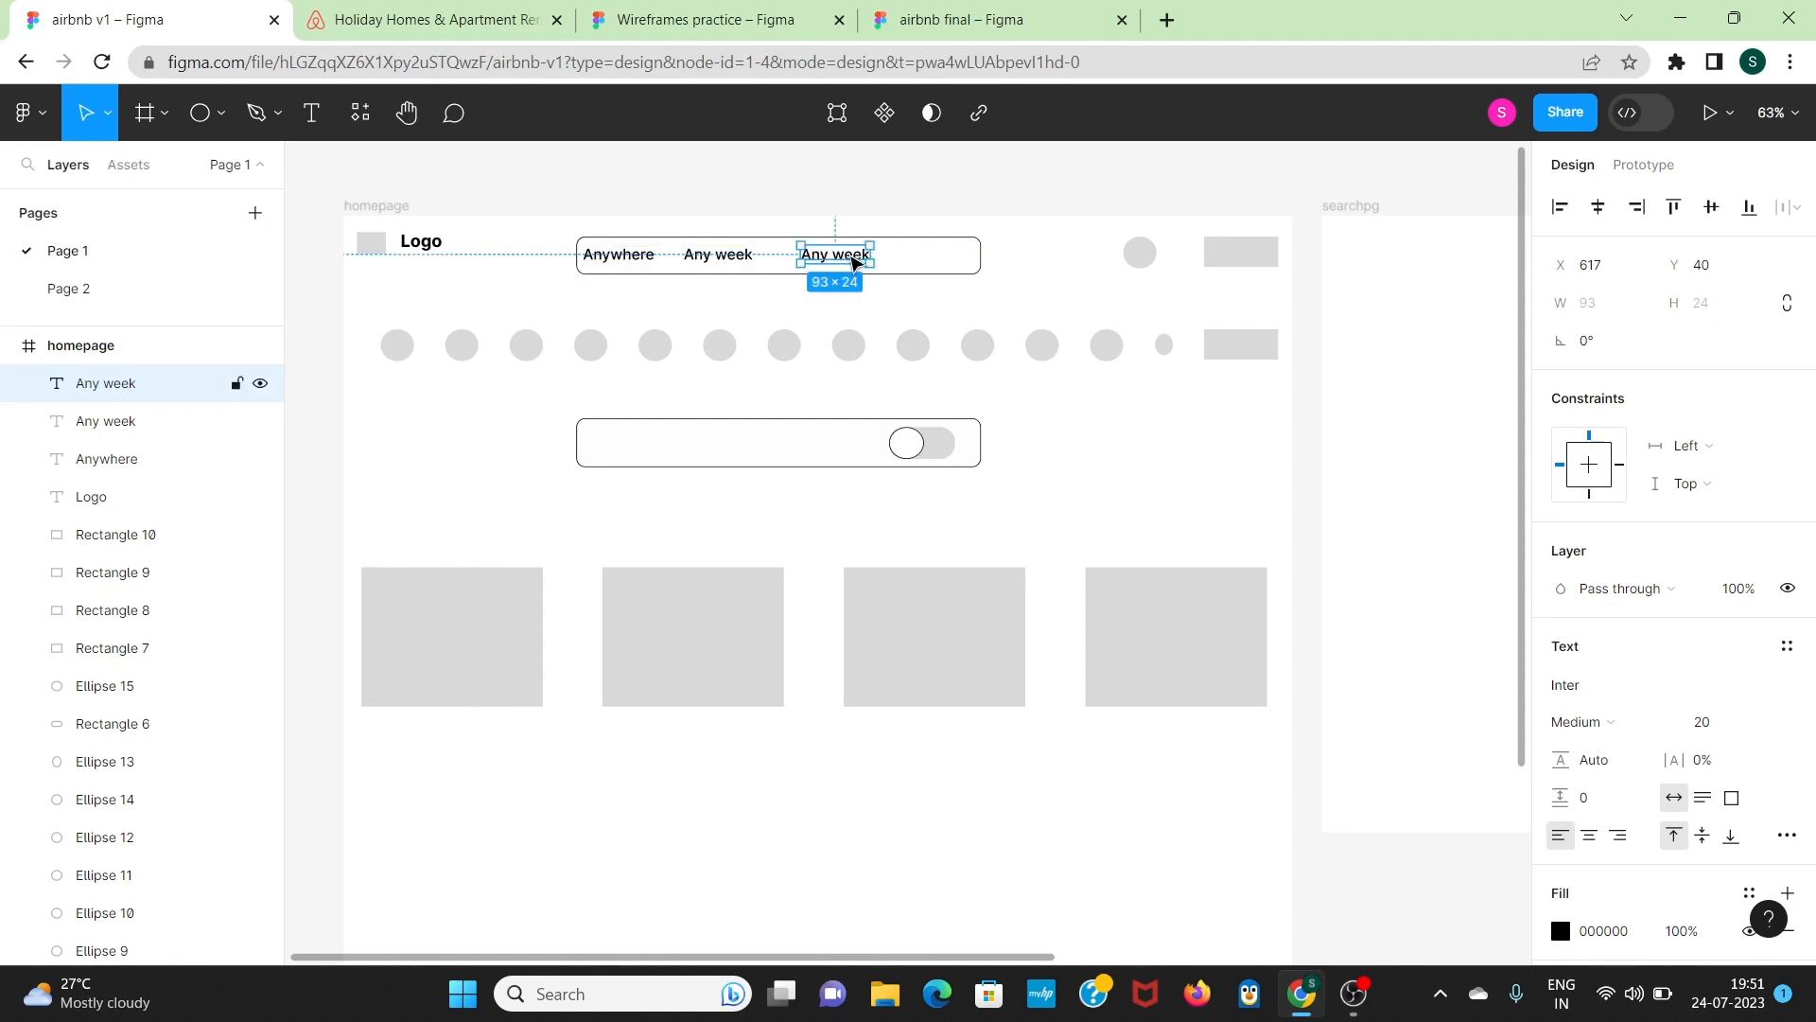
{"action": "double_click", "coordinate": [850, 255]}
{"action": "key", "text": "BackSpace"}
{"action": "type", "text": "A"}
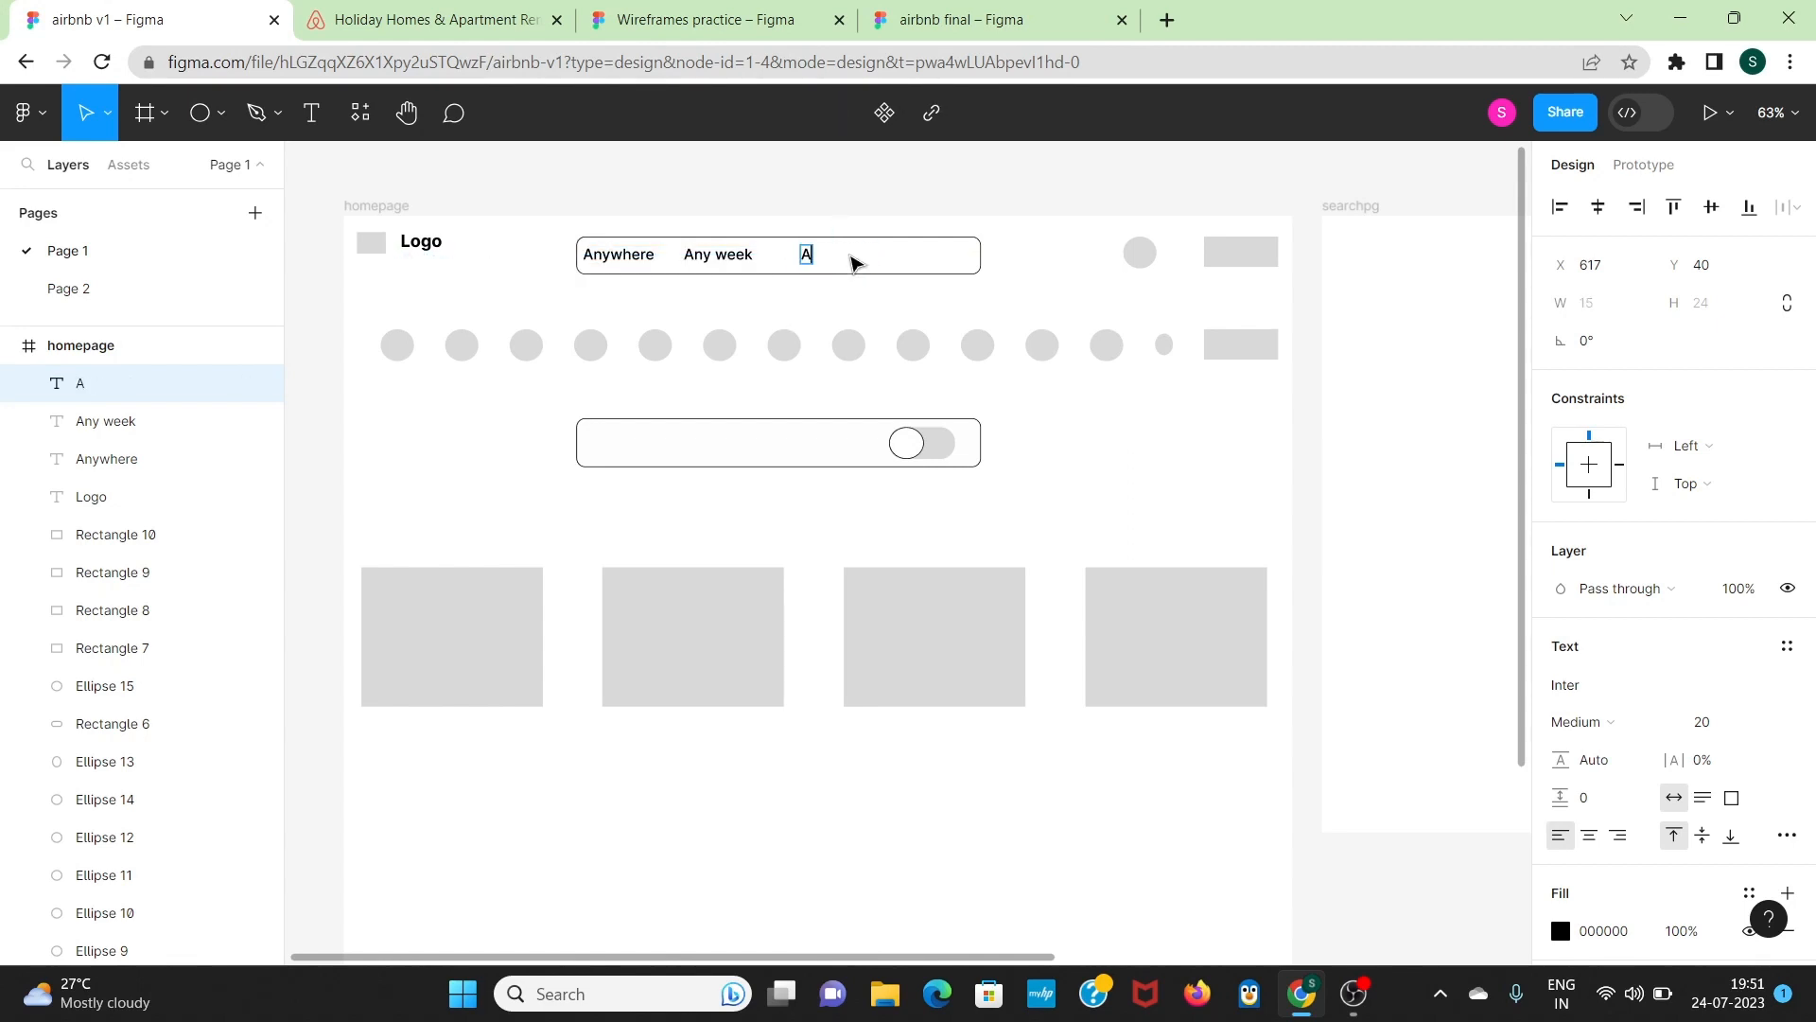
{"action": "left_click", "coordinate": [431, 19]}
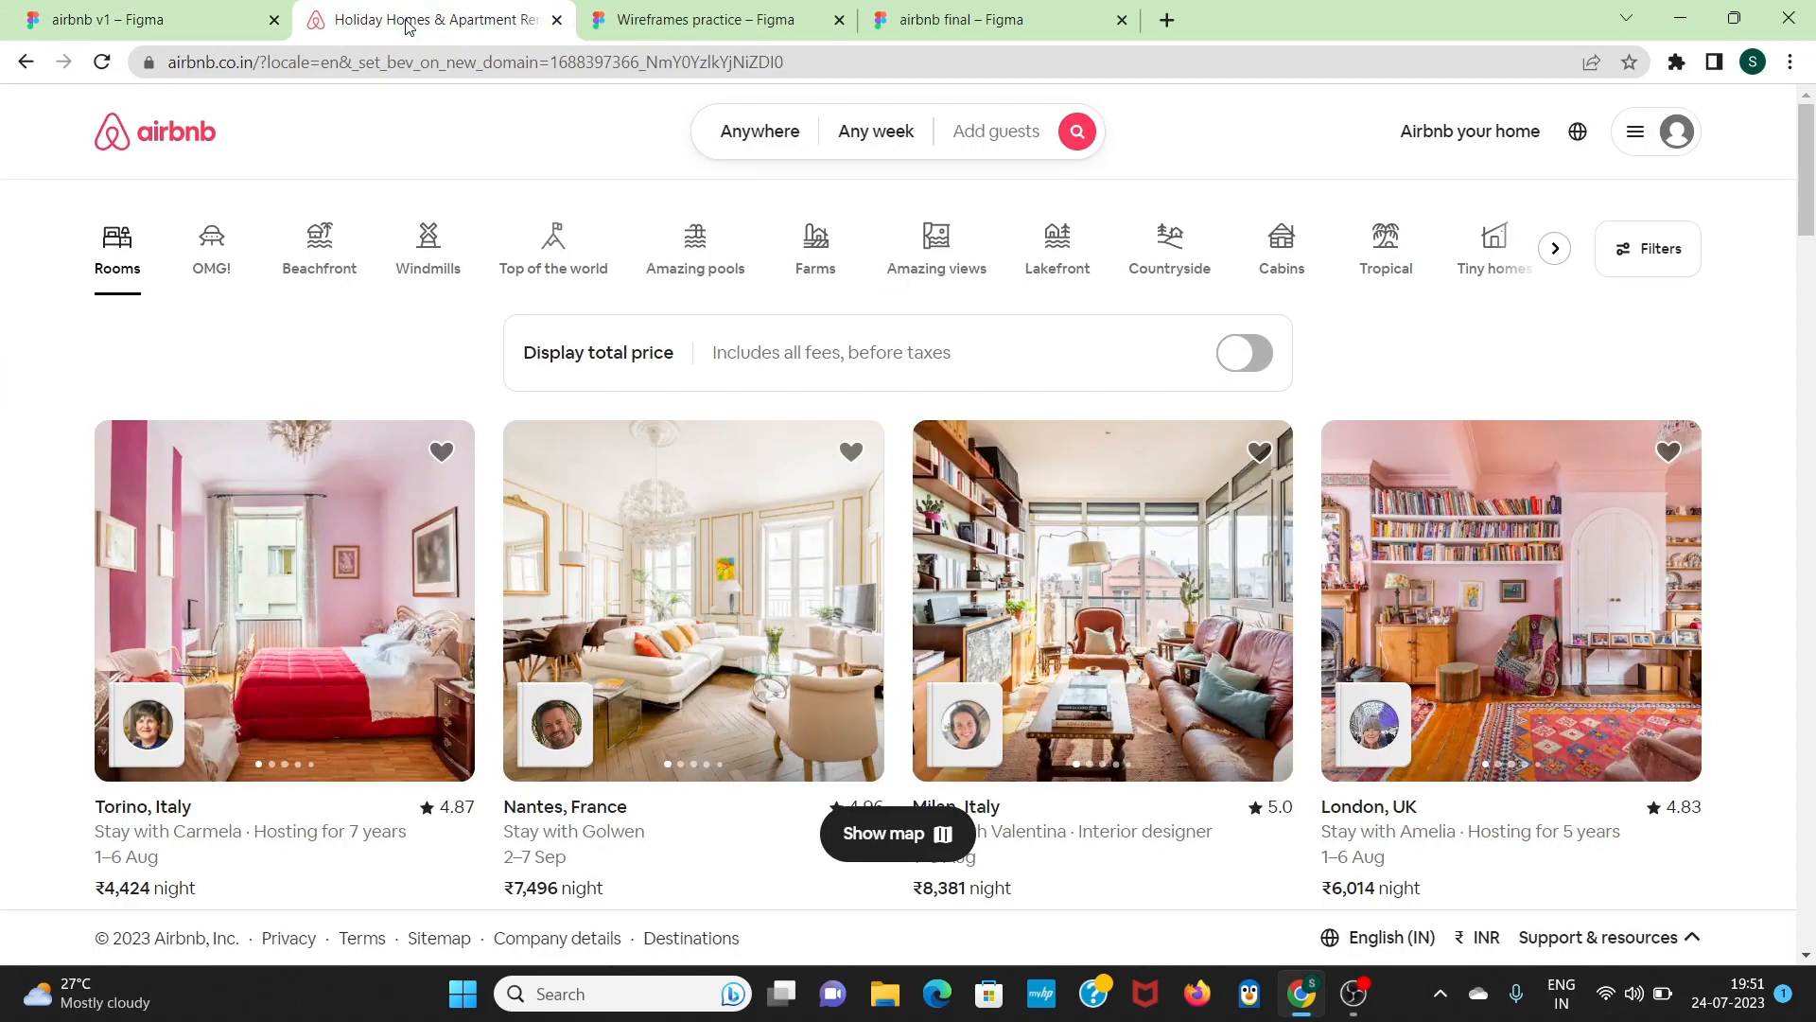
{"action": "left_click", "coordinate": [163, 11]}
{"action": "type", "text": "d"}
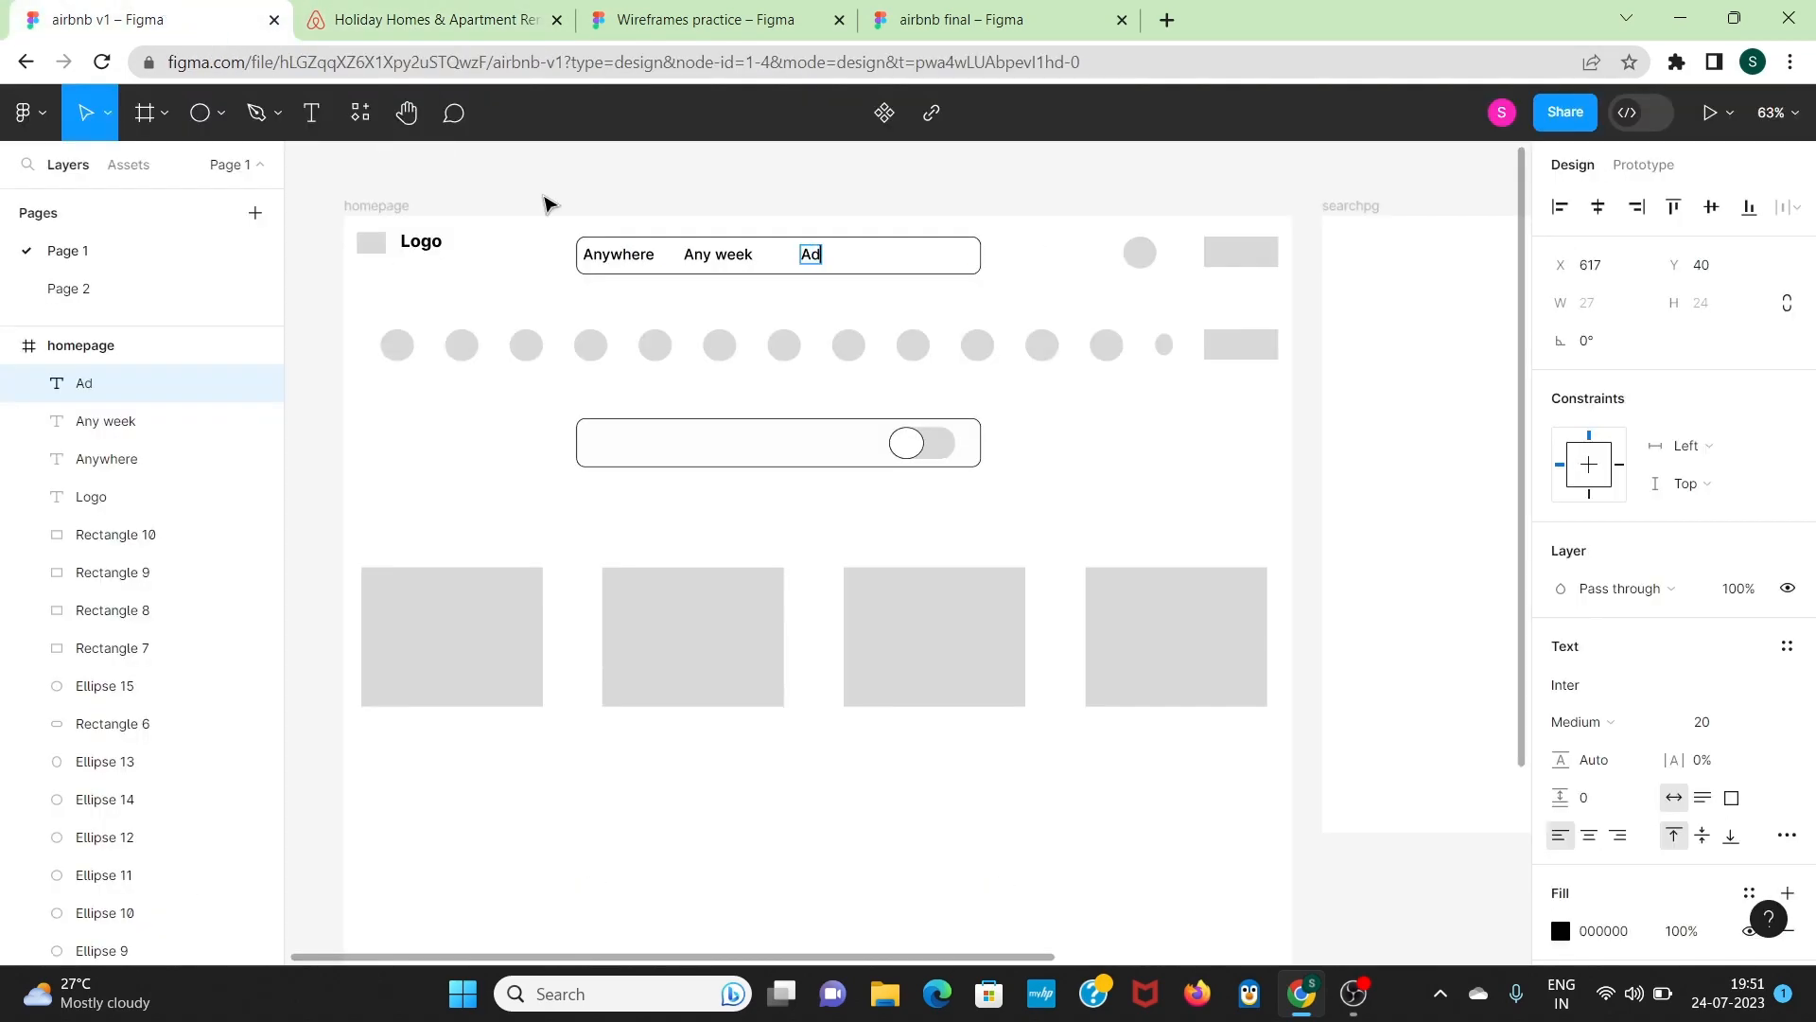
{"action": "type", "text": "d guests"}
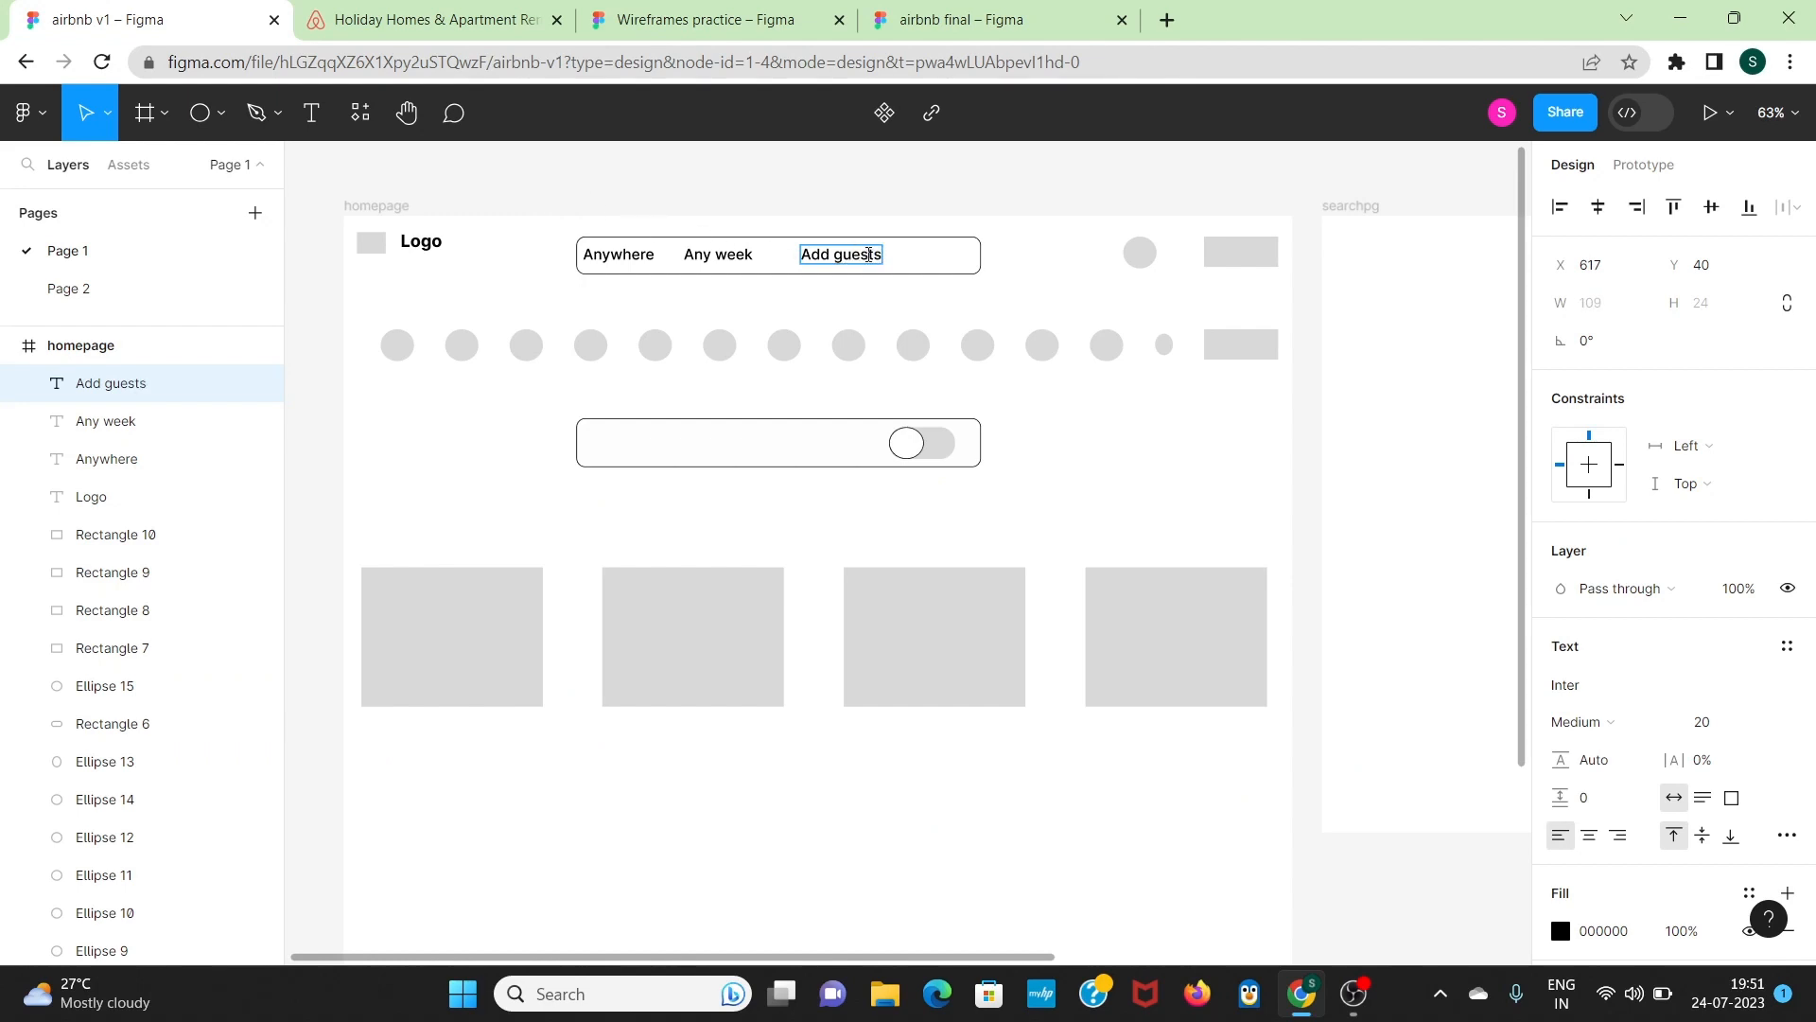
{"action": "double_click", "coordinate": [877, 255]}
{"action": "key", "text": "Escape"}
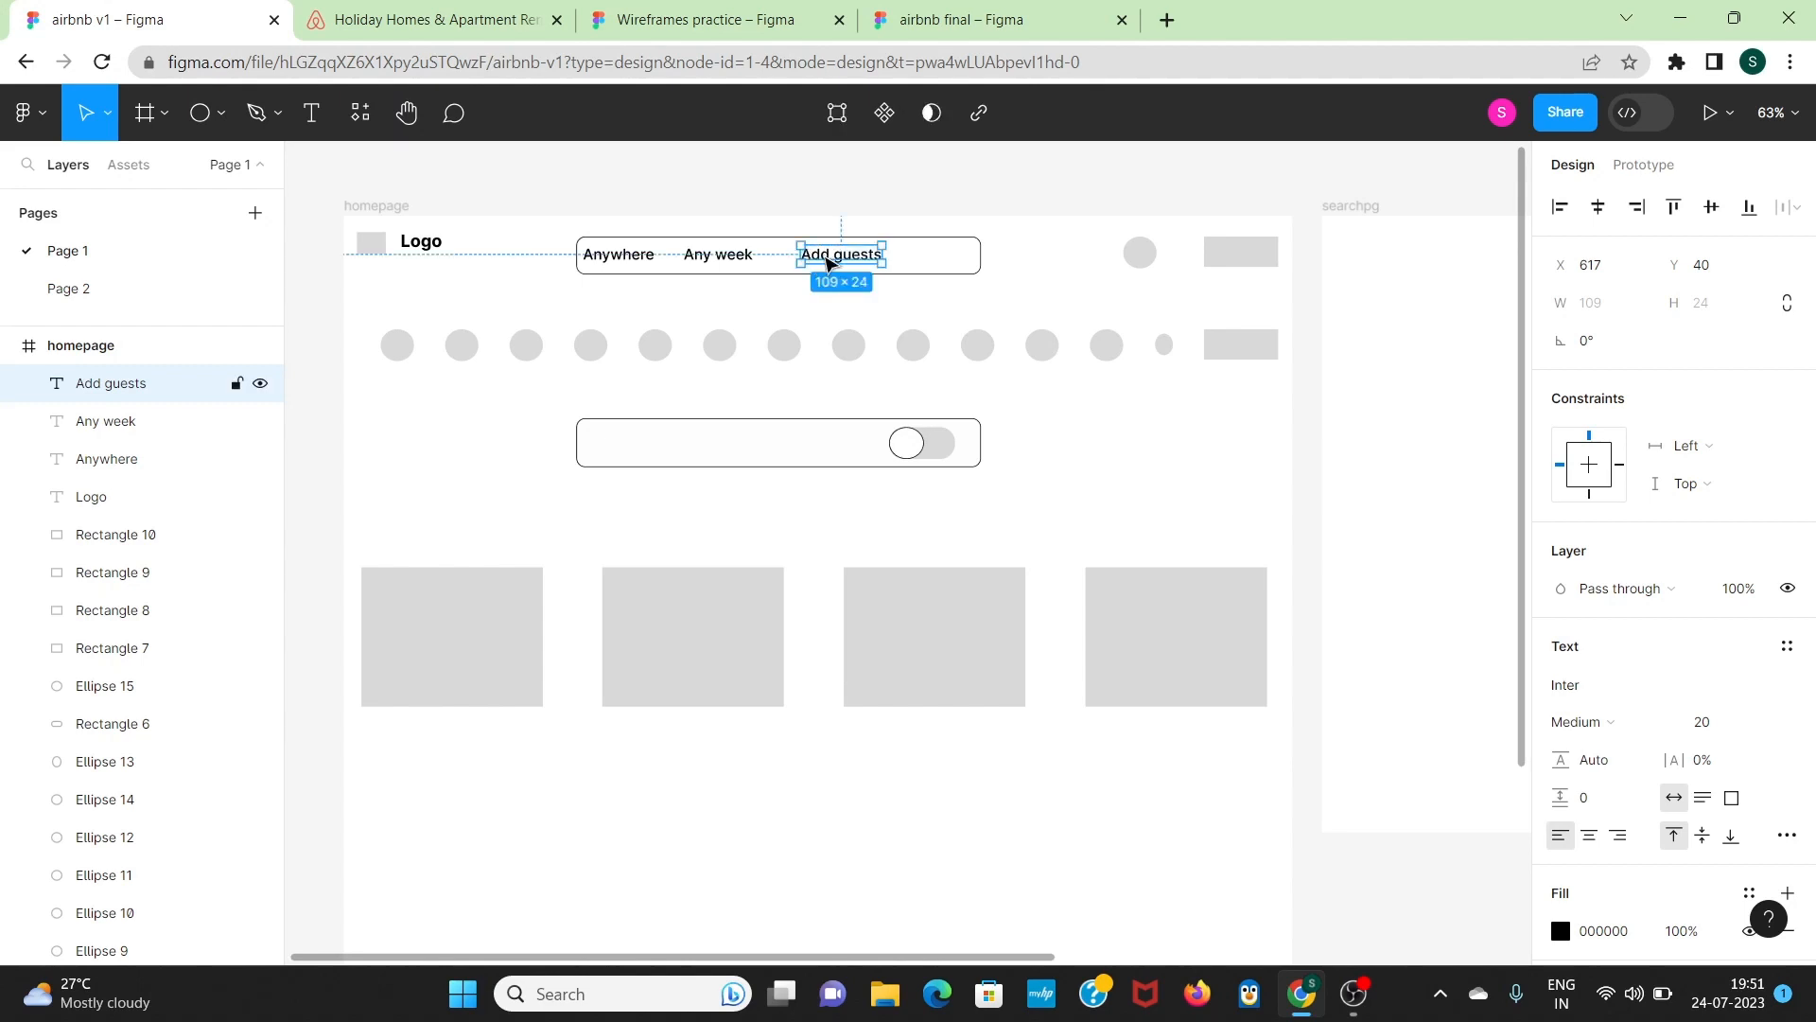
Step: Set the "Add guests" text to Light weight and deselect it
{"action": "double_click", "coordinate": [819, 257]}
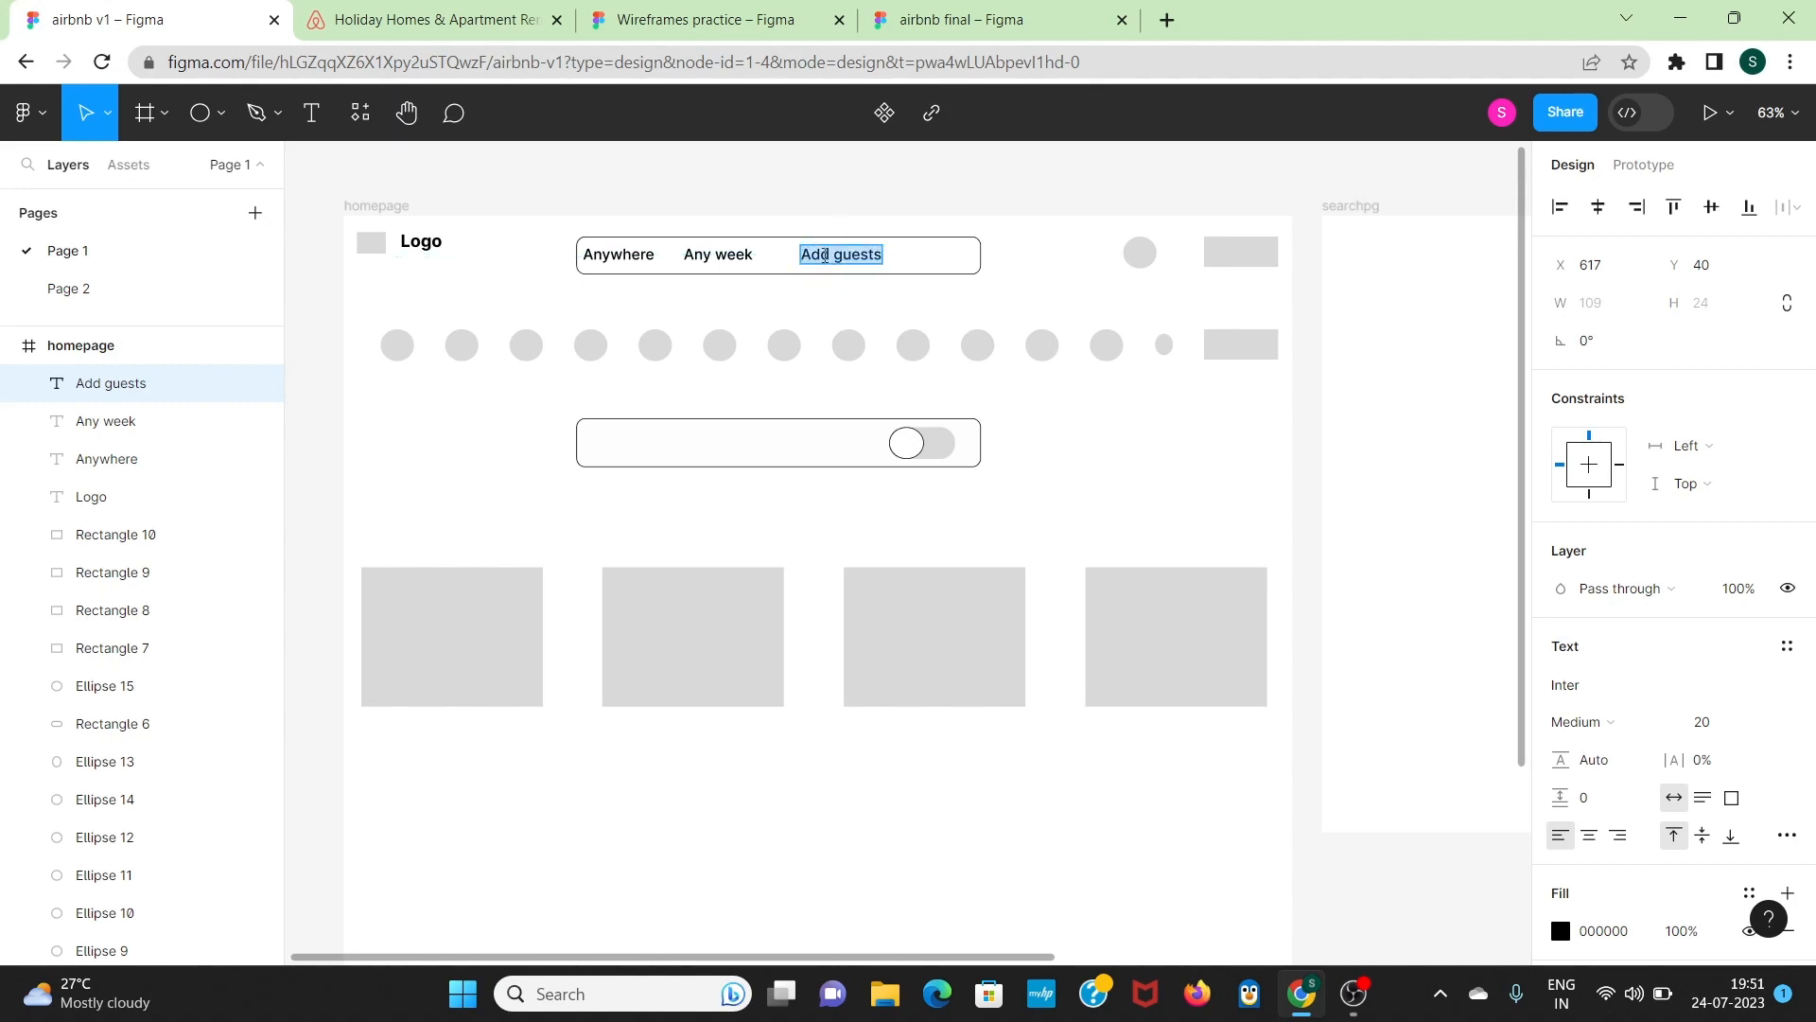
{"action": "left_click", "coordinate": [1643, 718]}
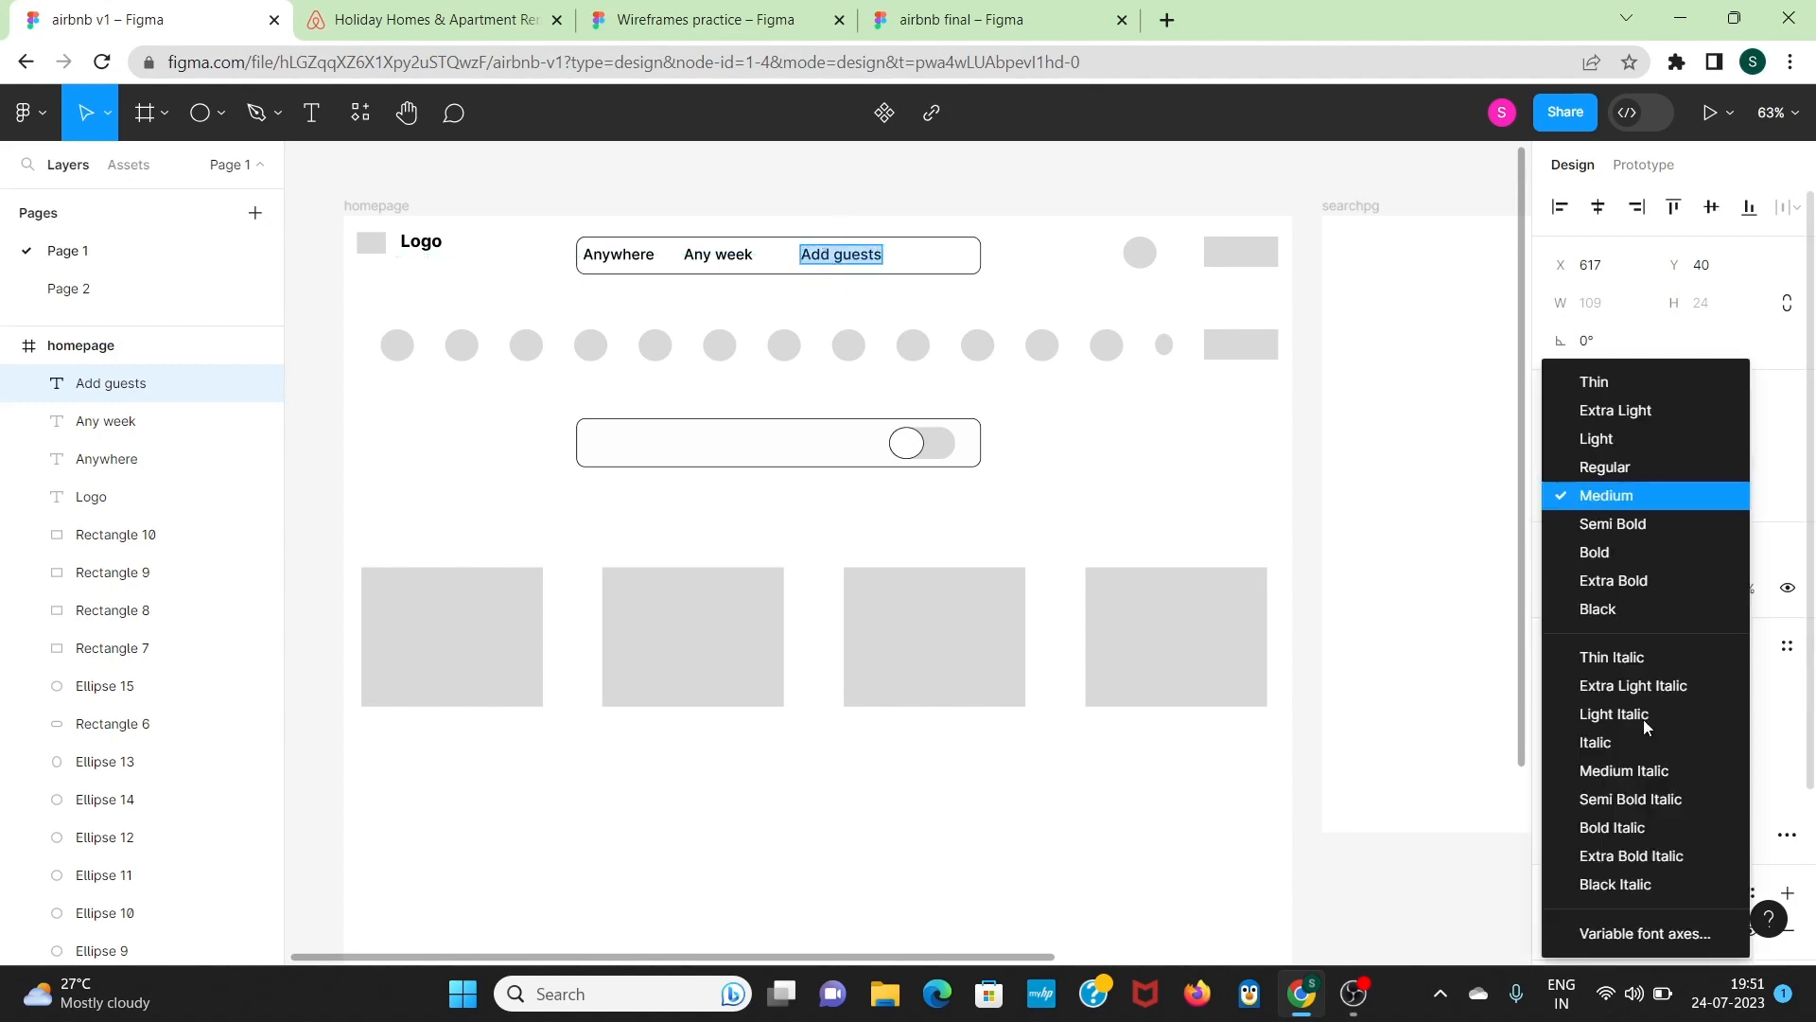
{"action": "left_click", "coordinate": [1642, 430]}
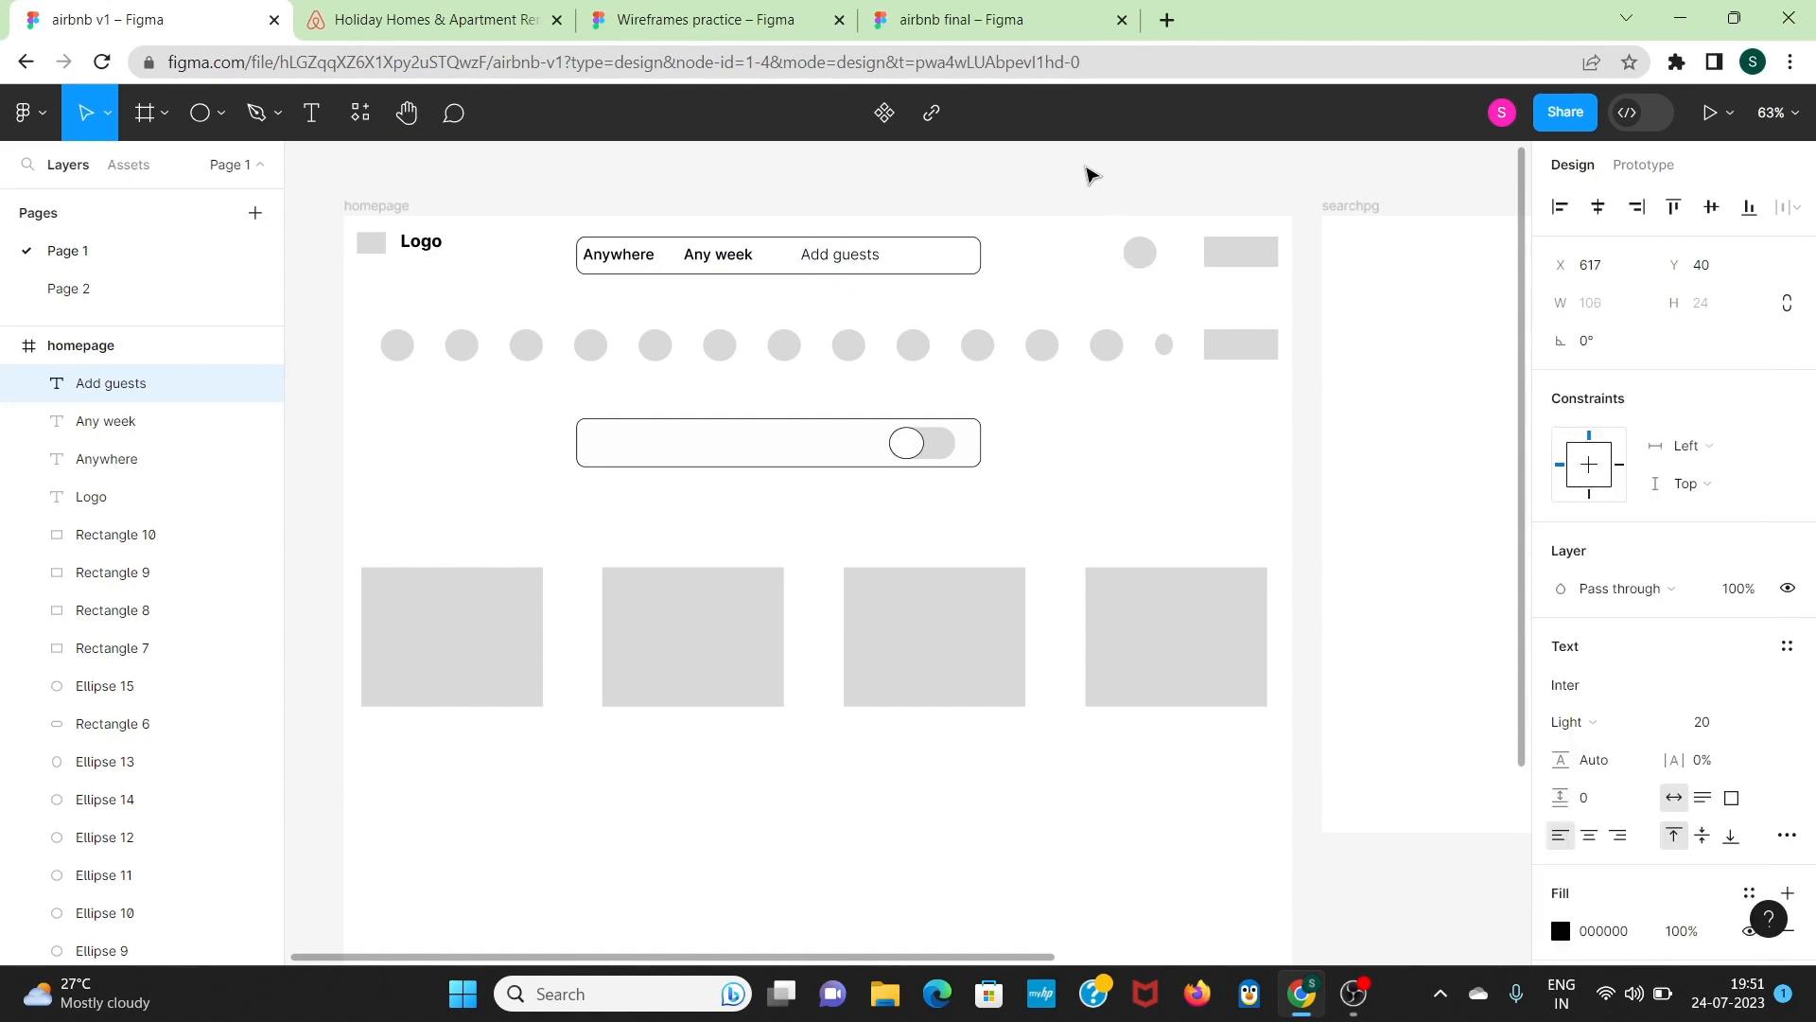
{"action": "left_click", "coordinate": [1021, 223]}
{"action": "scroll", "coordinate": [1021, 221], "scroll_direction": "right", "scroll_amount": 1}
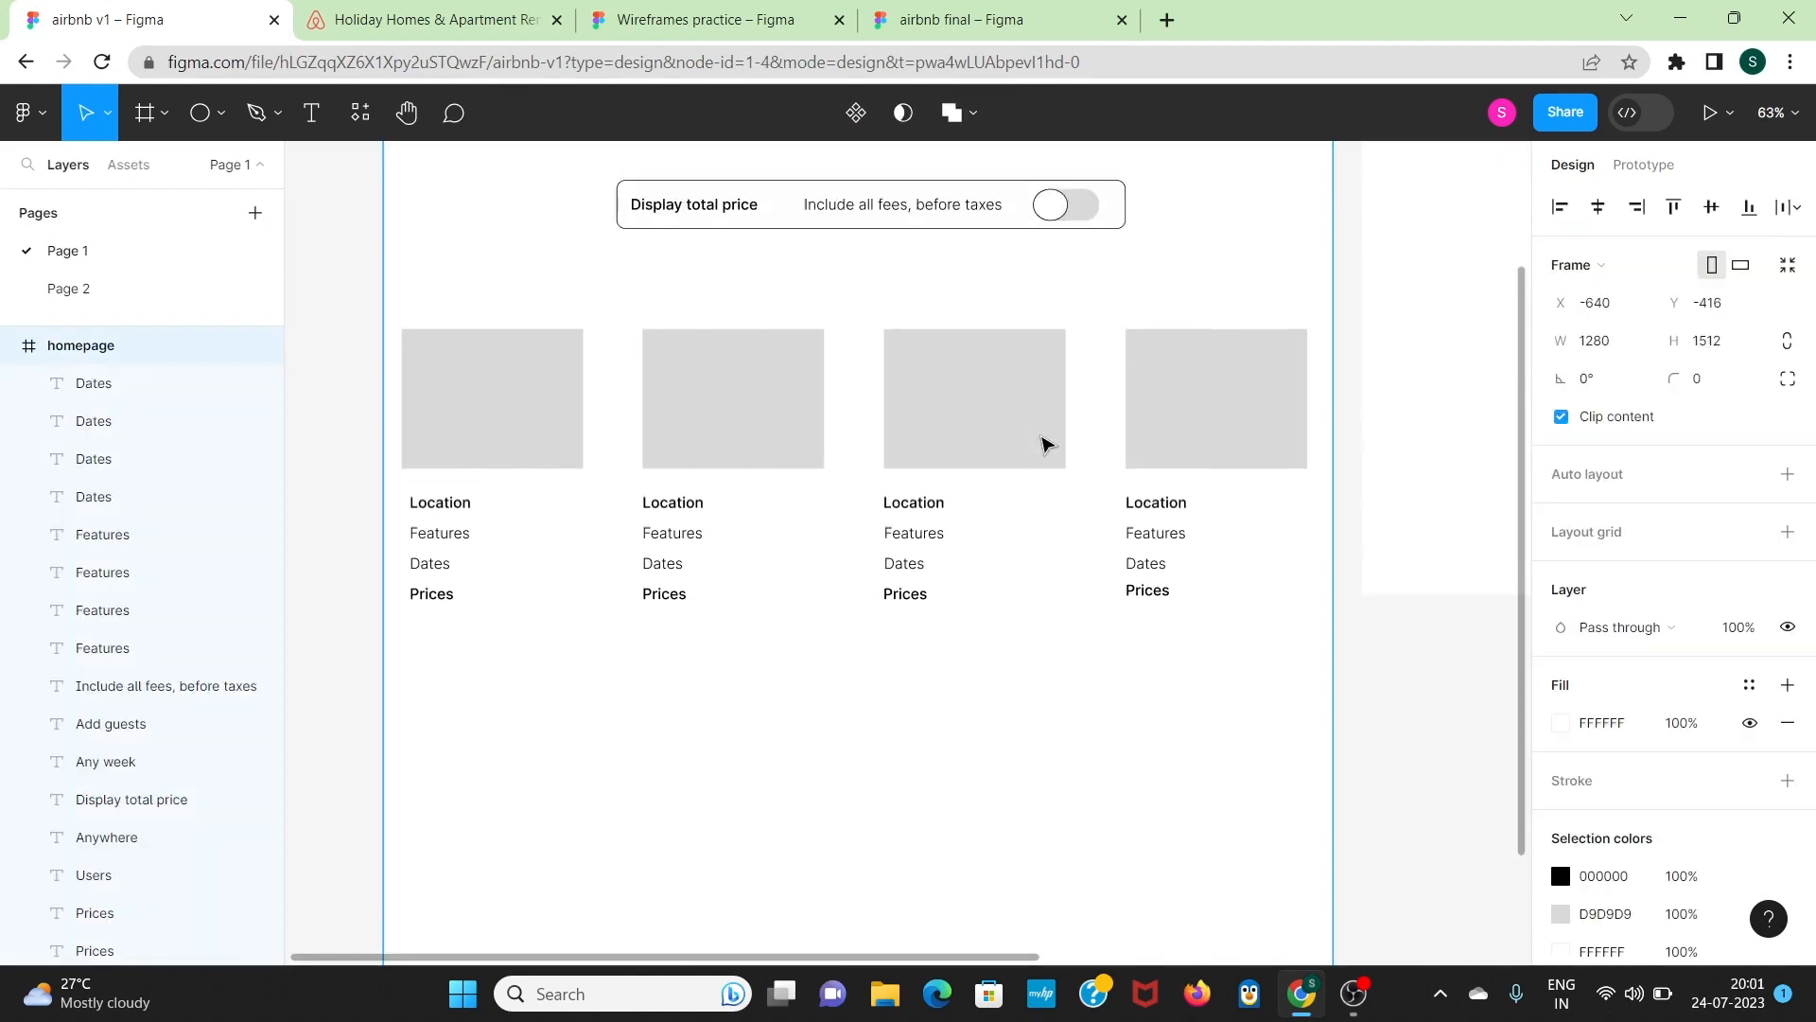
{"action": "scroll", "coordinate": [1041, 442], "scroll_direction": "up", "scroll_amount": 2}
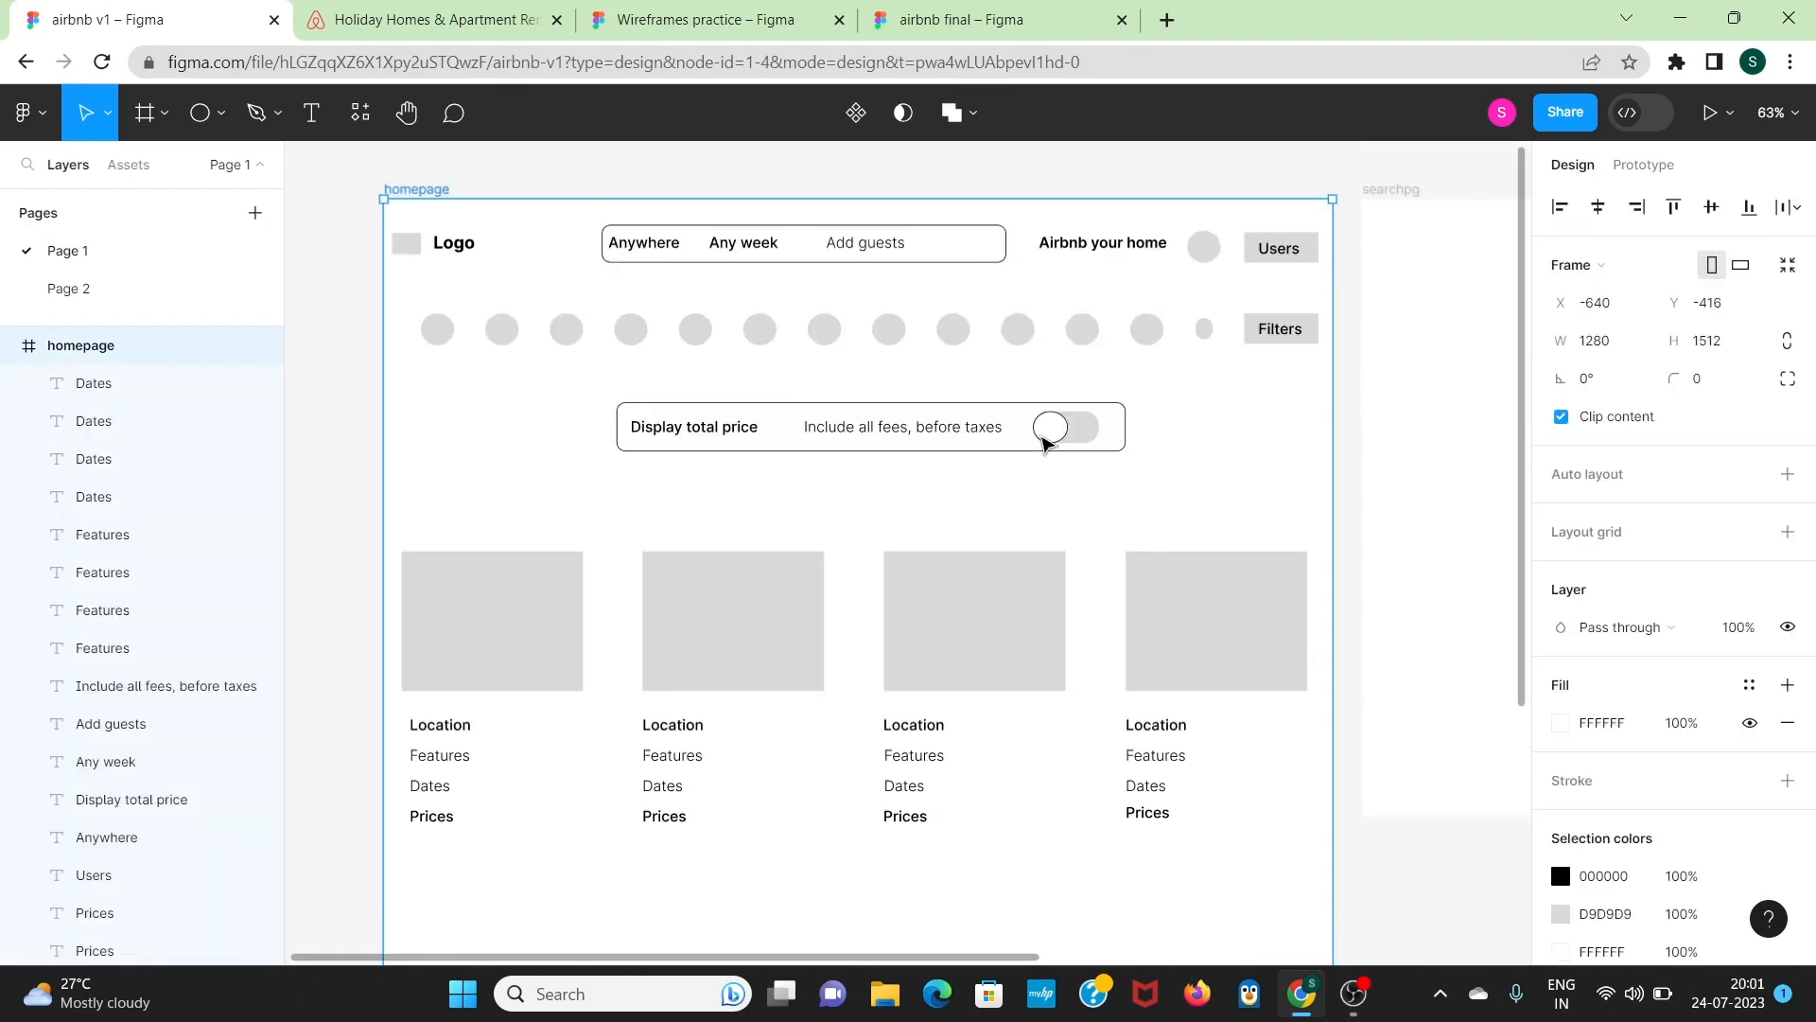
{"action": "scroll", "coordinate": [1041, 441], "scroll_direction": "down", "scroll_amount": 7}
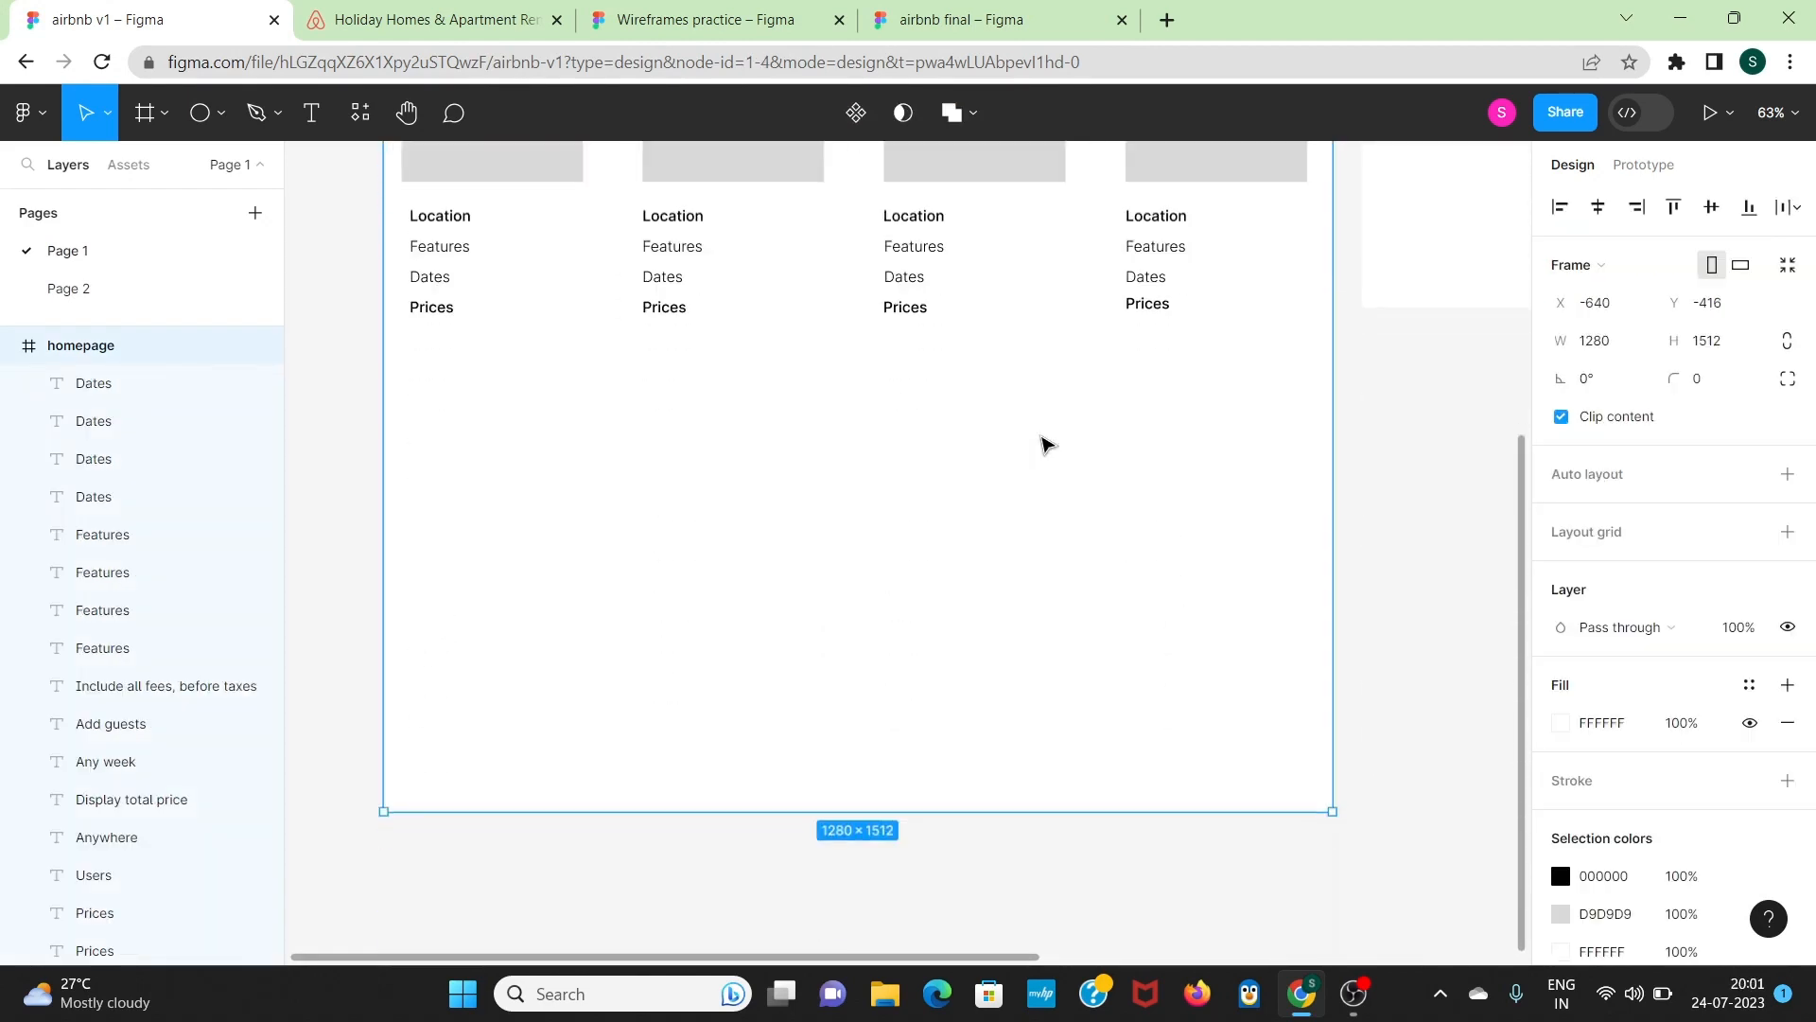
{"action": "scroll", "coordinate": [1042, 441], "scroll_direction": "up", "scroll_amount": 7}
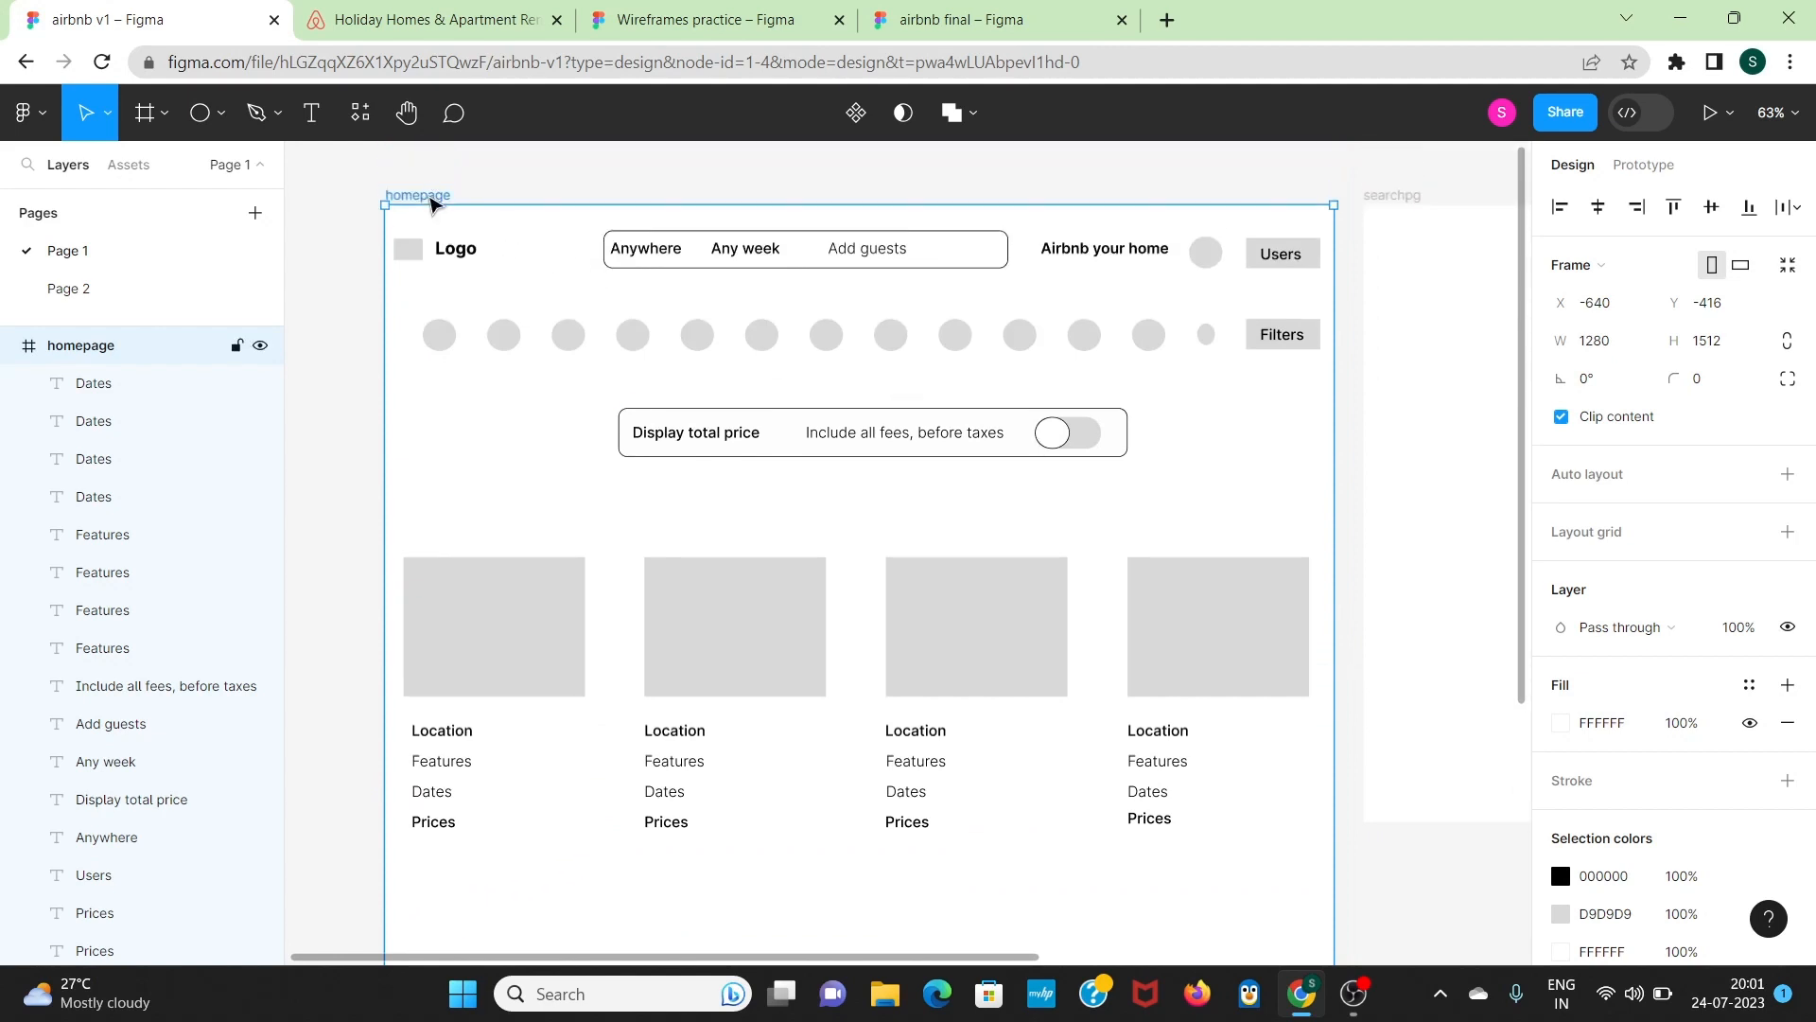
{"action": "scroll", "coordinate": [548, 385], "scroll_direction": "down", "scroll_amount": 6}
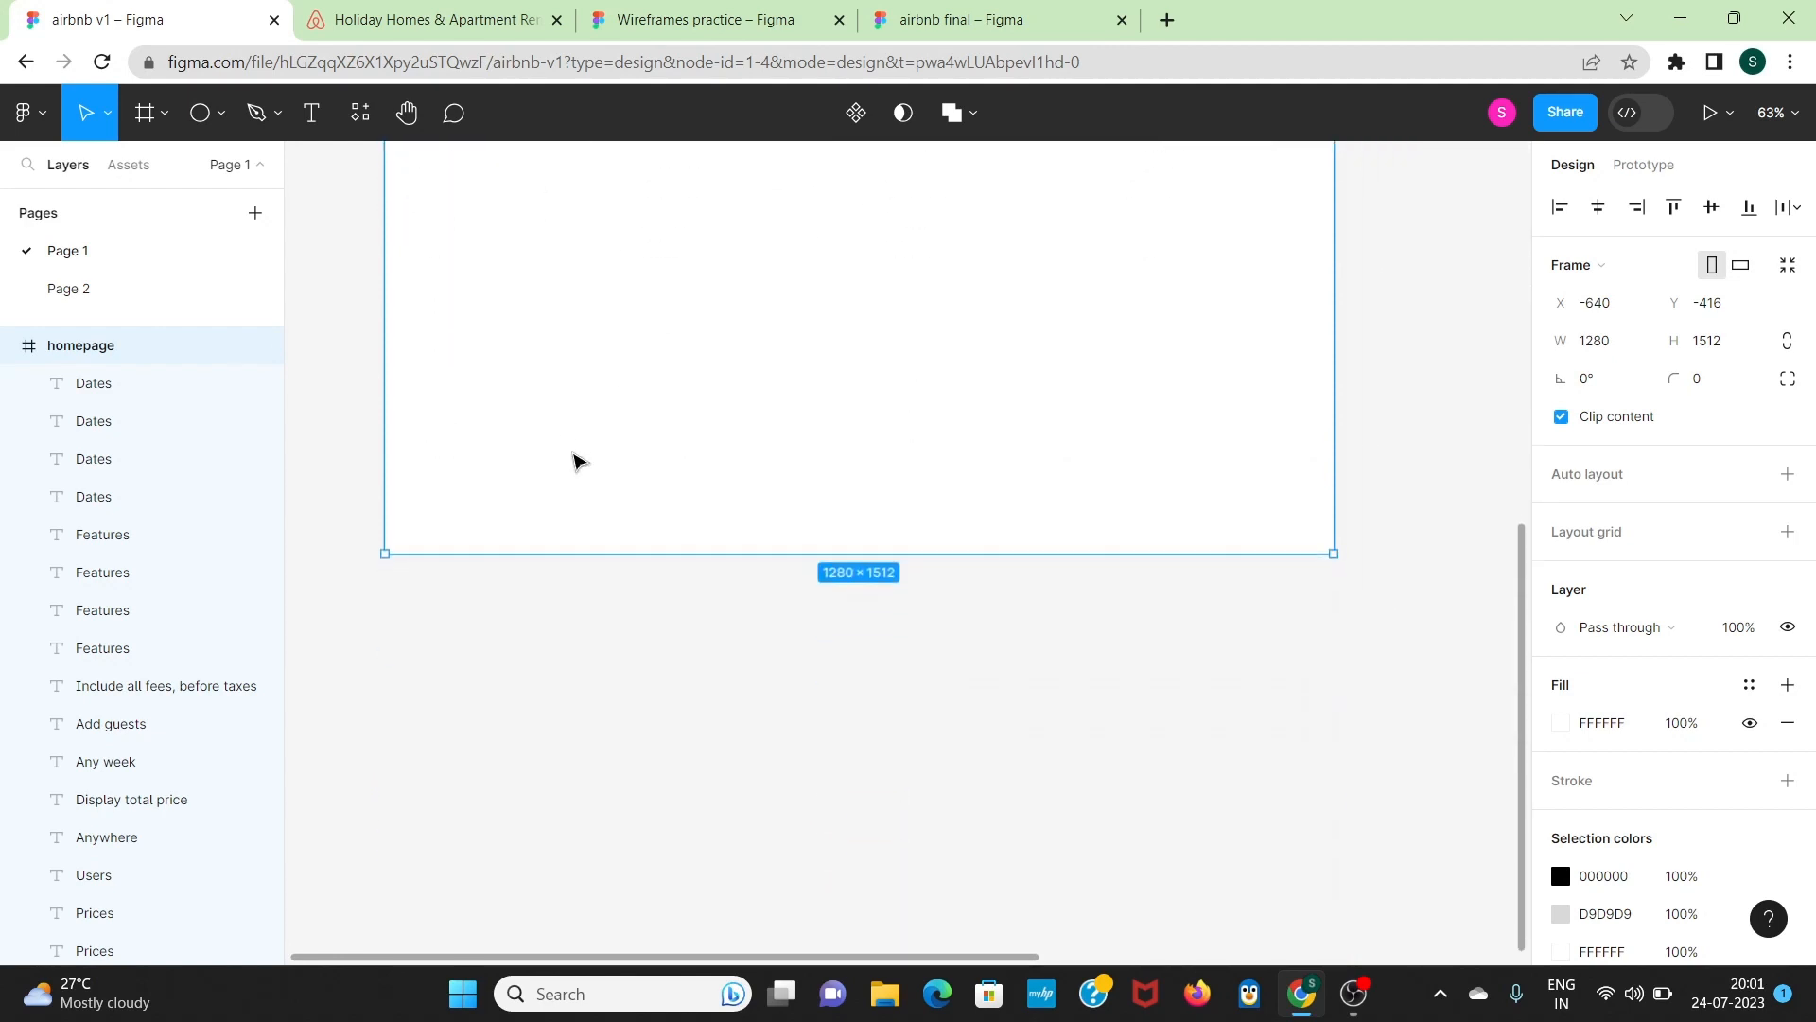
Step: Extend the homepage frame downward to a height of 1582 and deselect it
{"action": "left_click_drag", "start_coordinate": [623, 557], "coordinate": [616, 605]}
{"action": "scroll", "coordinate": [665, 464], "scroll_direction": "up", "scroll_amount": 6}
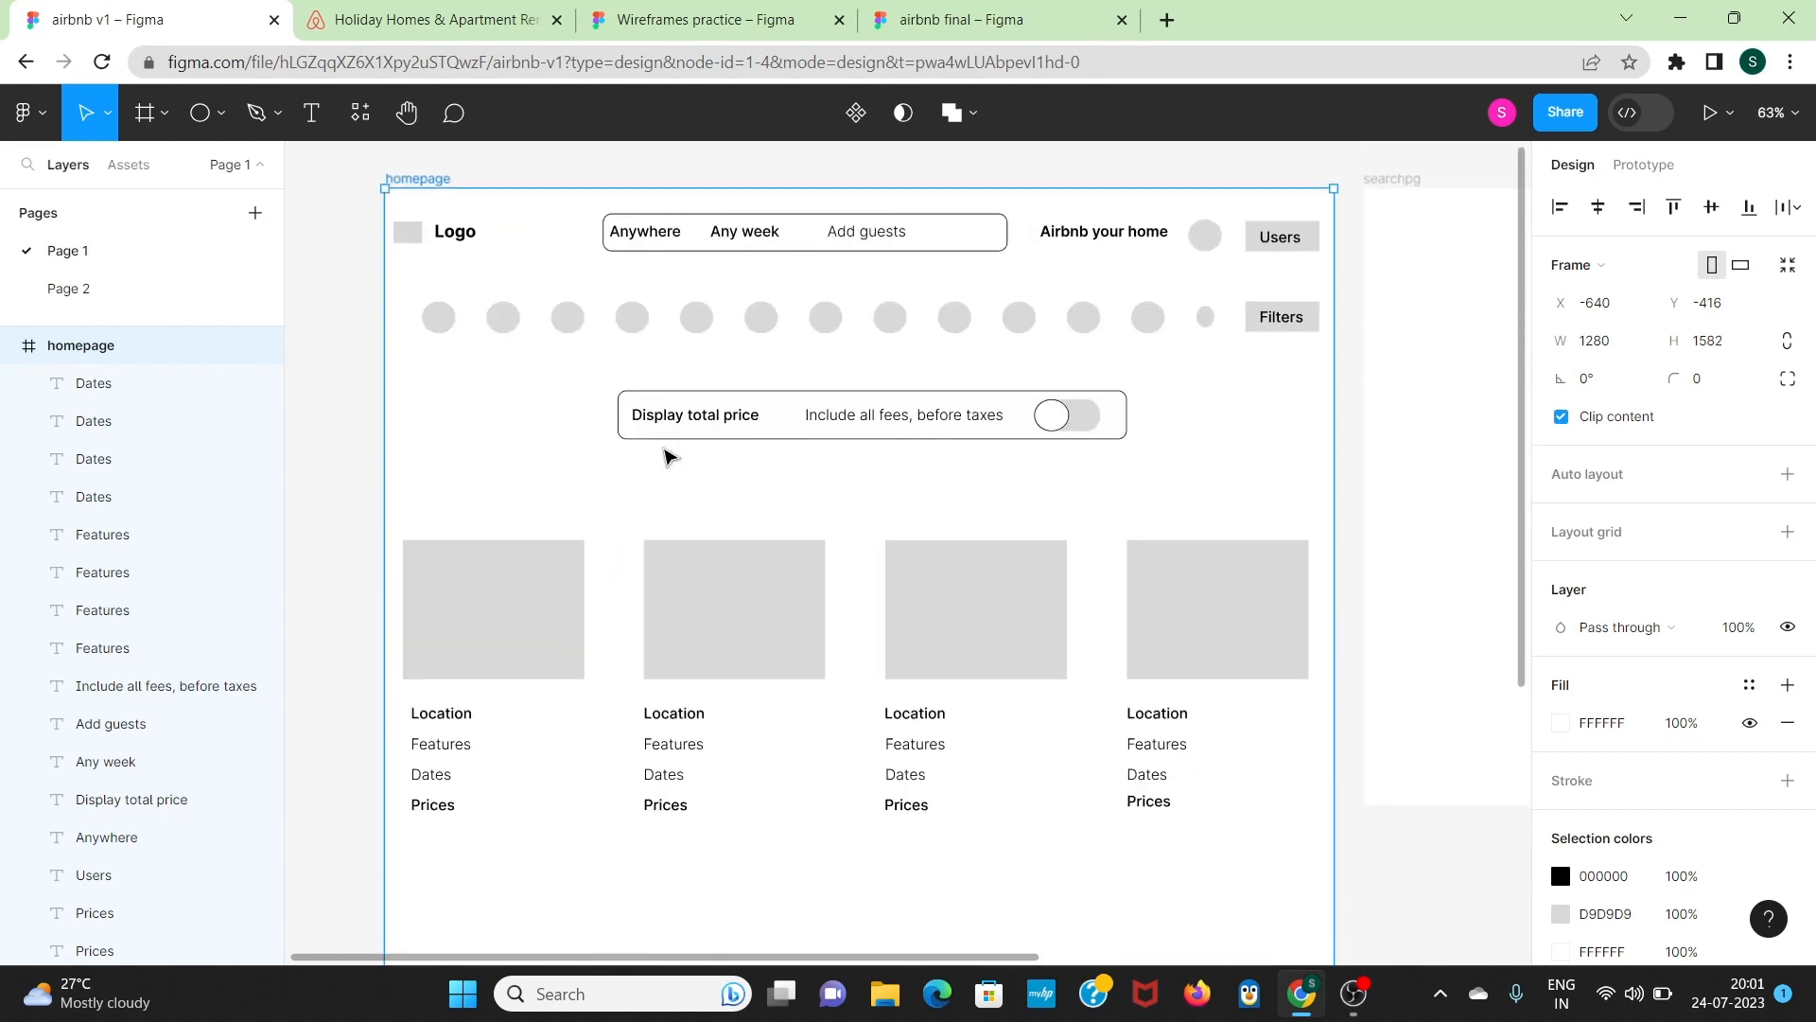
{"action": "scroll", "coordinate": [662, 456], "scroll_direction": "down", "scroll_amount": 1}
{"action": "left_click", "coordinate": [452, 393]}
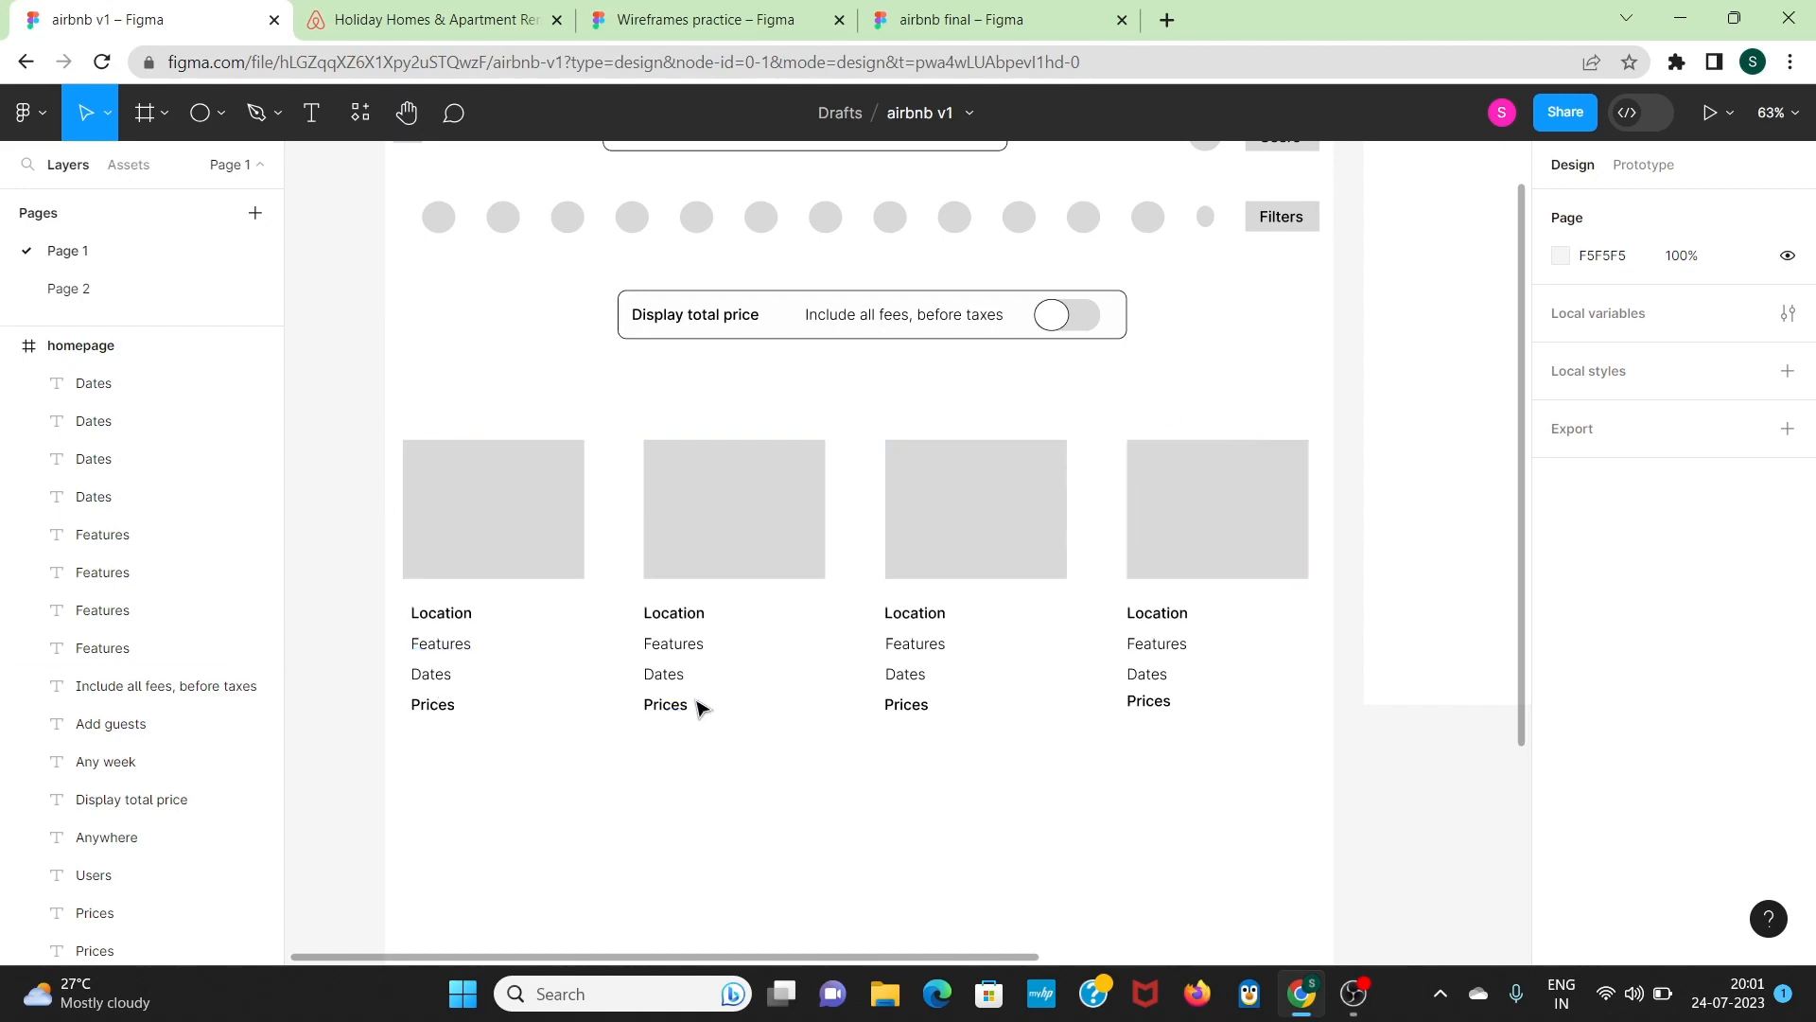
Step: Group the four listing cards with their text labels and resize the group to 1237 × 360
{"action": "scroll", "coordinate": [698, 705], "scroll_direction": "down", "scroll_amount": 4}
{"action": "scroll", "coordinate": [697, 705], "scroll_direction": "up", "scroll_amount": 1}
{"action": "scroll", "coordinate": [697, 705], "scroll_direction": "up", "scroll_amount": 2}
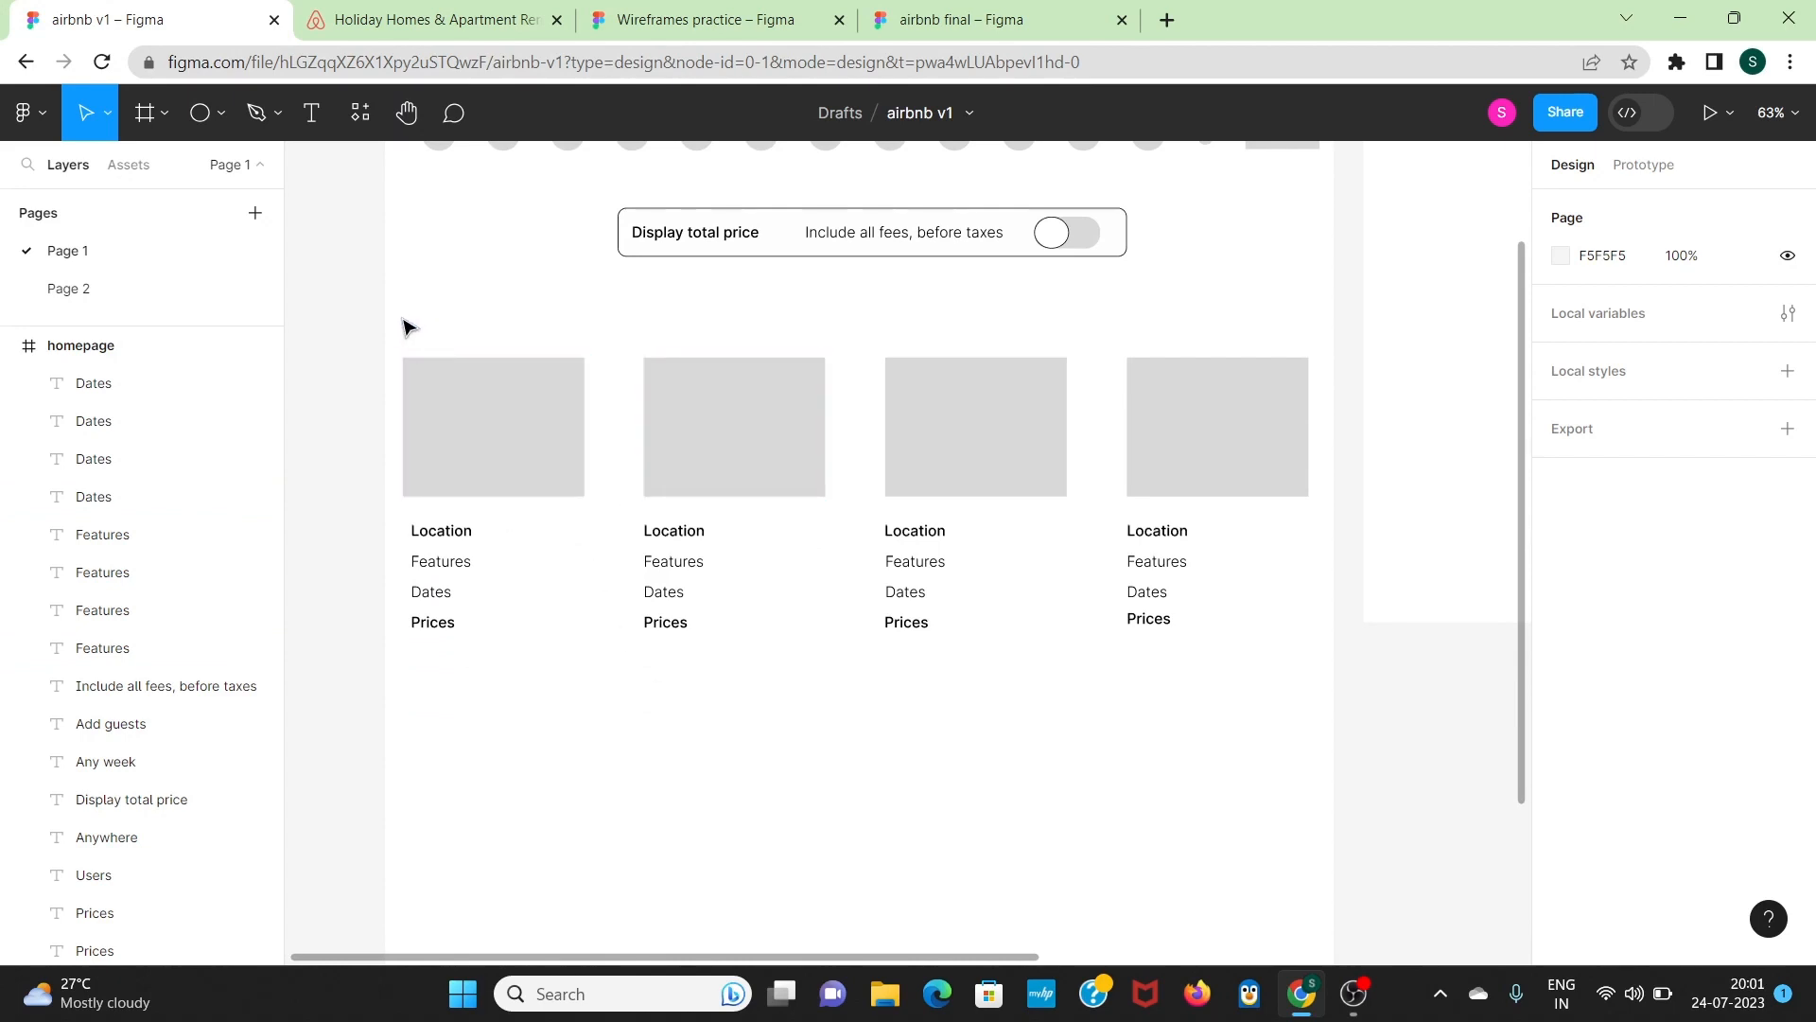
{"action": "left_click_drag", "start_coordinate": [403, 319], "coordinate": [1310, 634]}
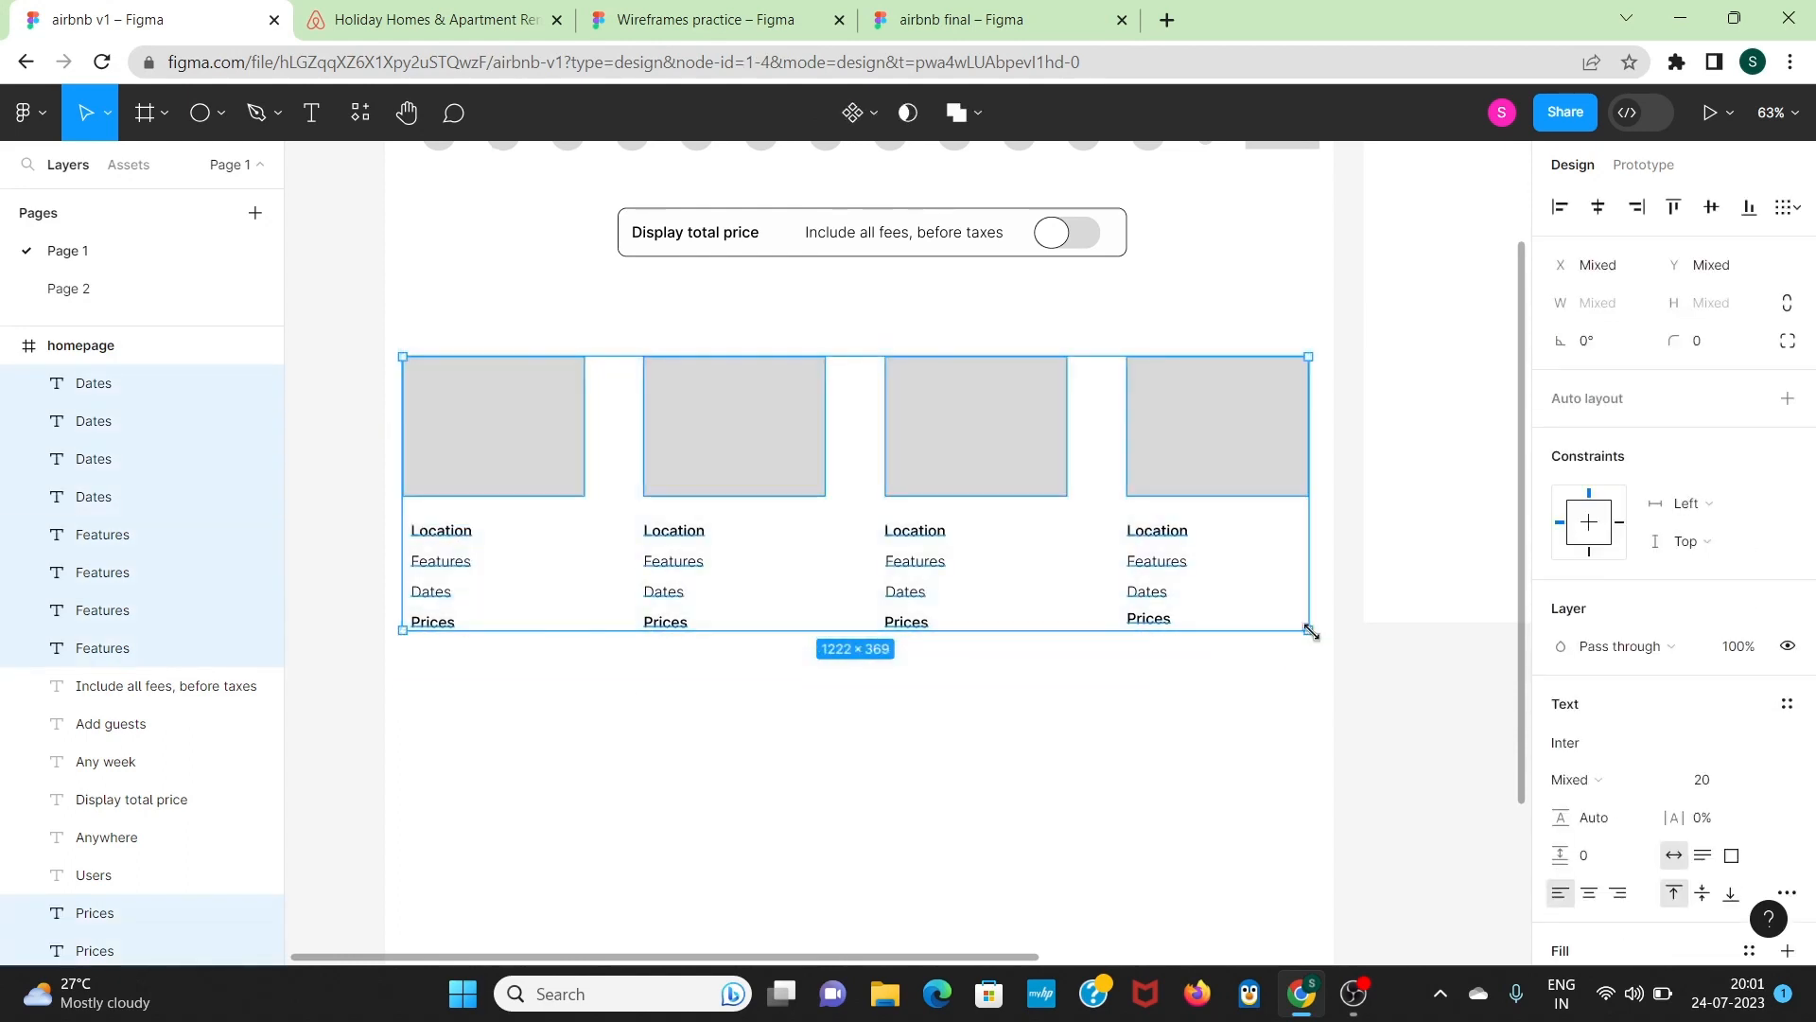
{"action": "right_click", "coordinate": [1179, 534]}
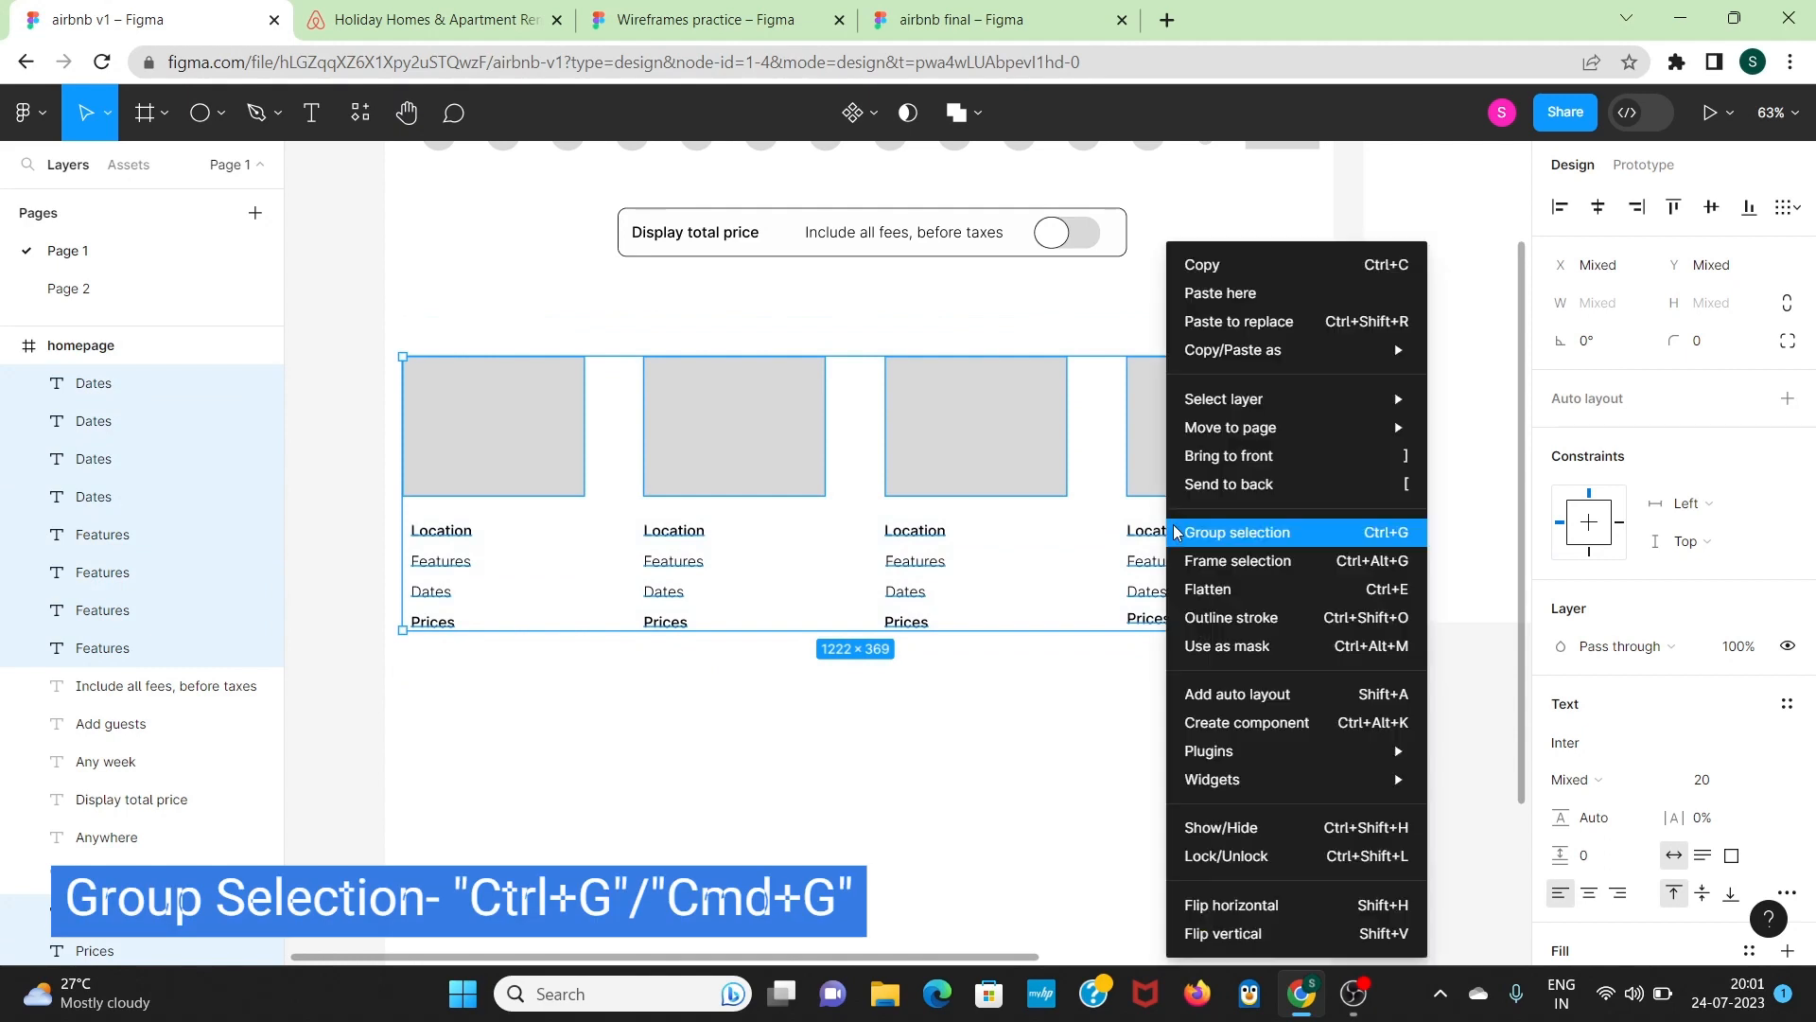
{"action": "left_click", "coordinate": [1232, 536]}
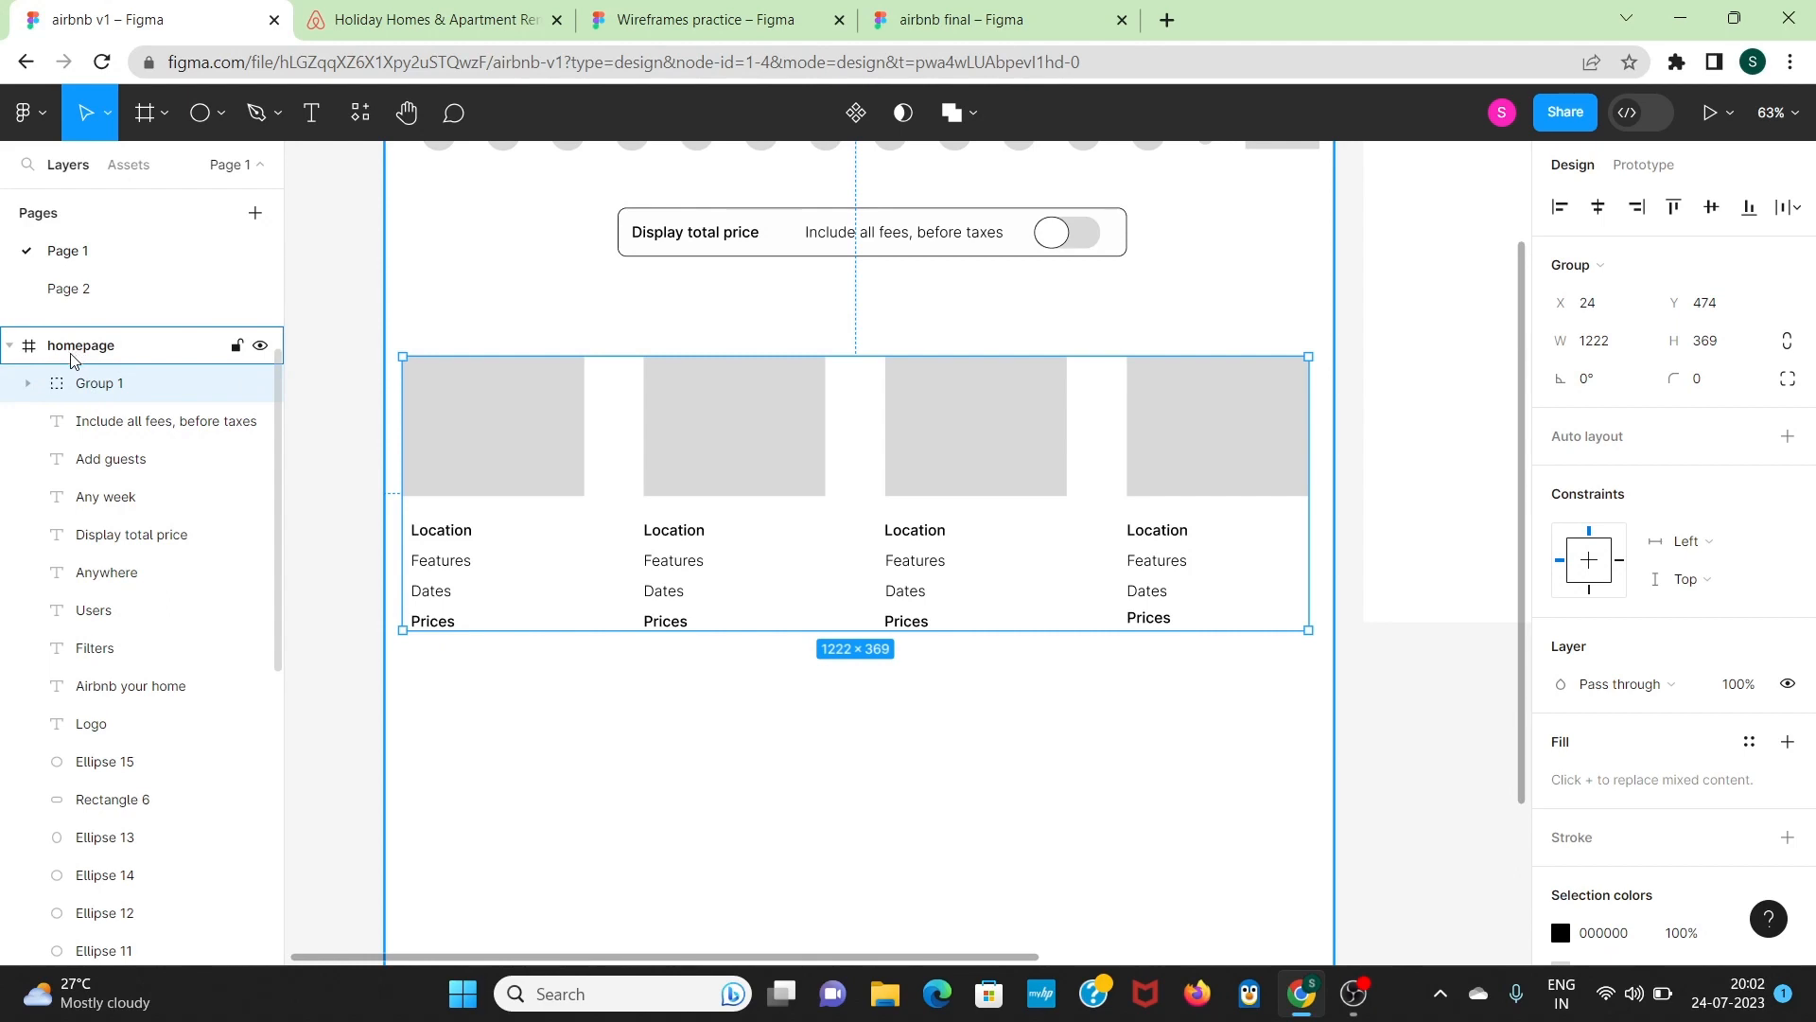
{"action": "left_click", "coordinate": [28, 384]}
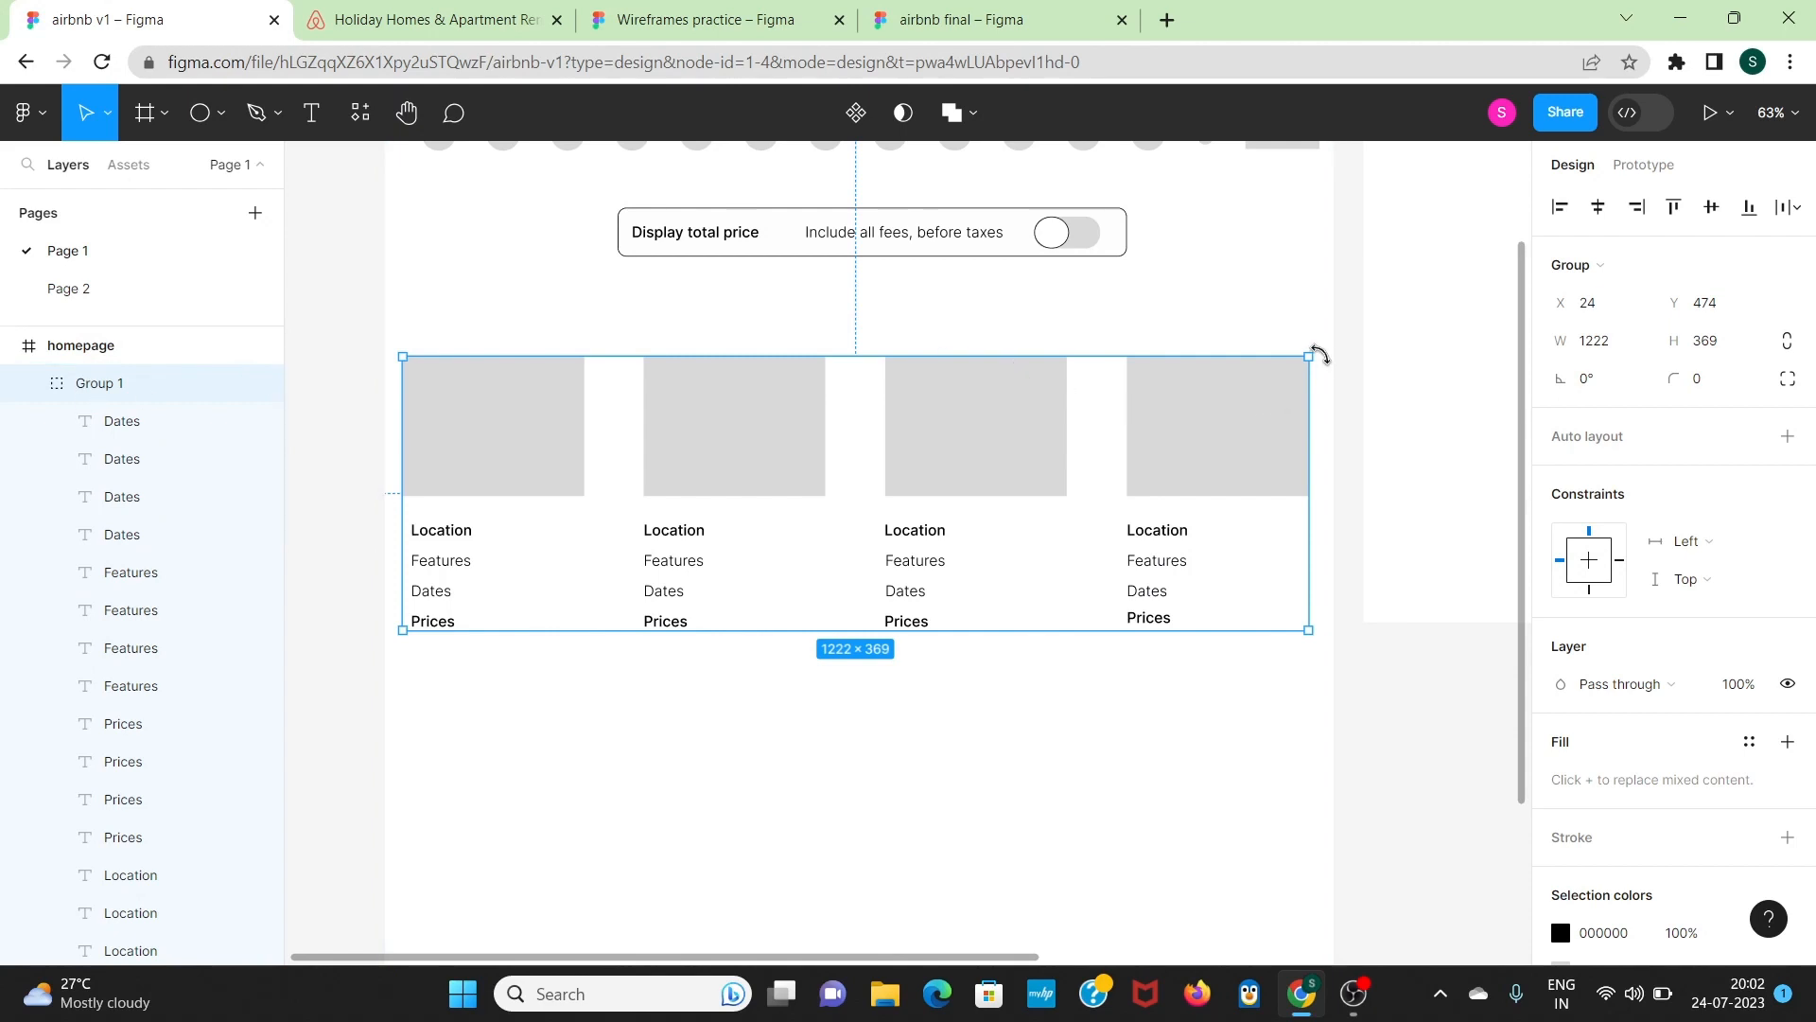
{"action": "mouse_move", "coordinate": [1308, 356]}
{"action": "left_mouse_down"}
{"action": "mouse_move", "coordinate": [860, 497]}
{"action": "mouse_move", "coordinate": [1320, 363]}
{"action": "left_mouse_up"}
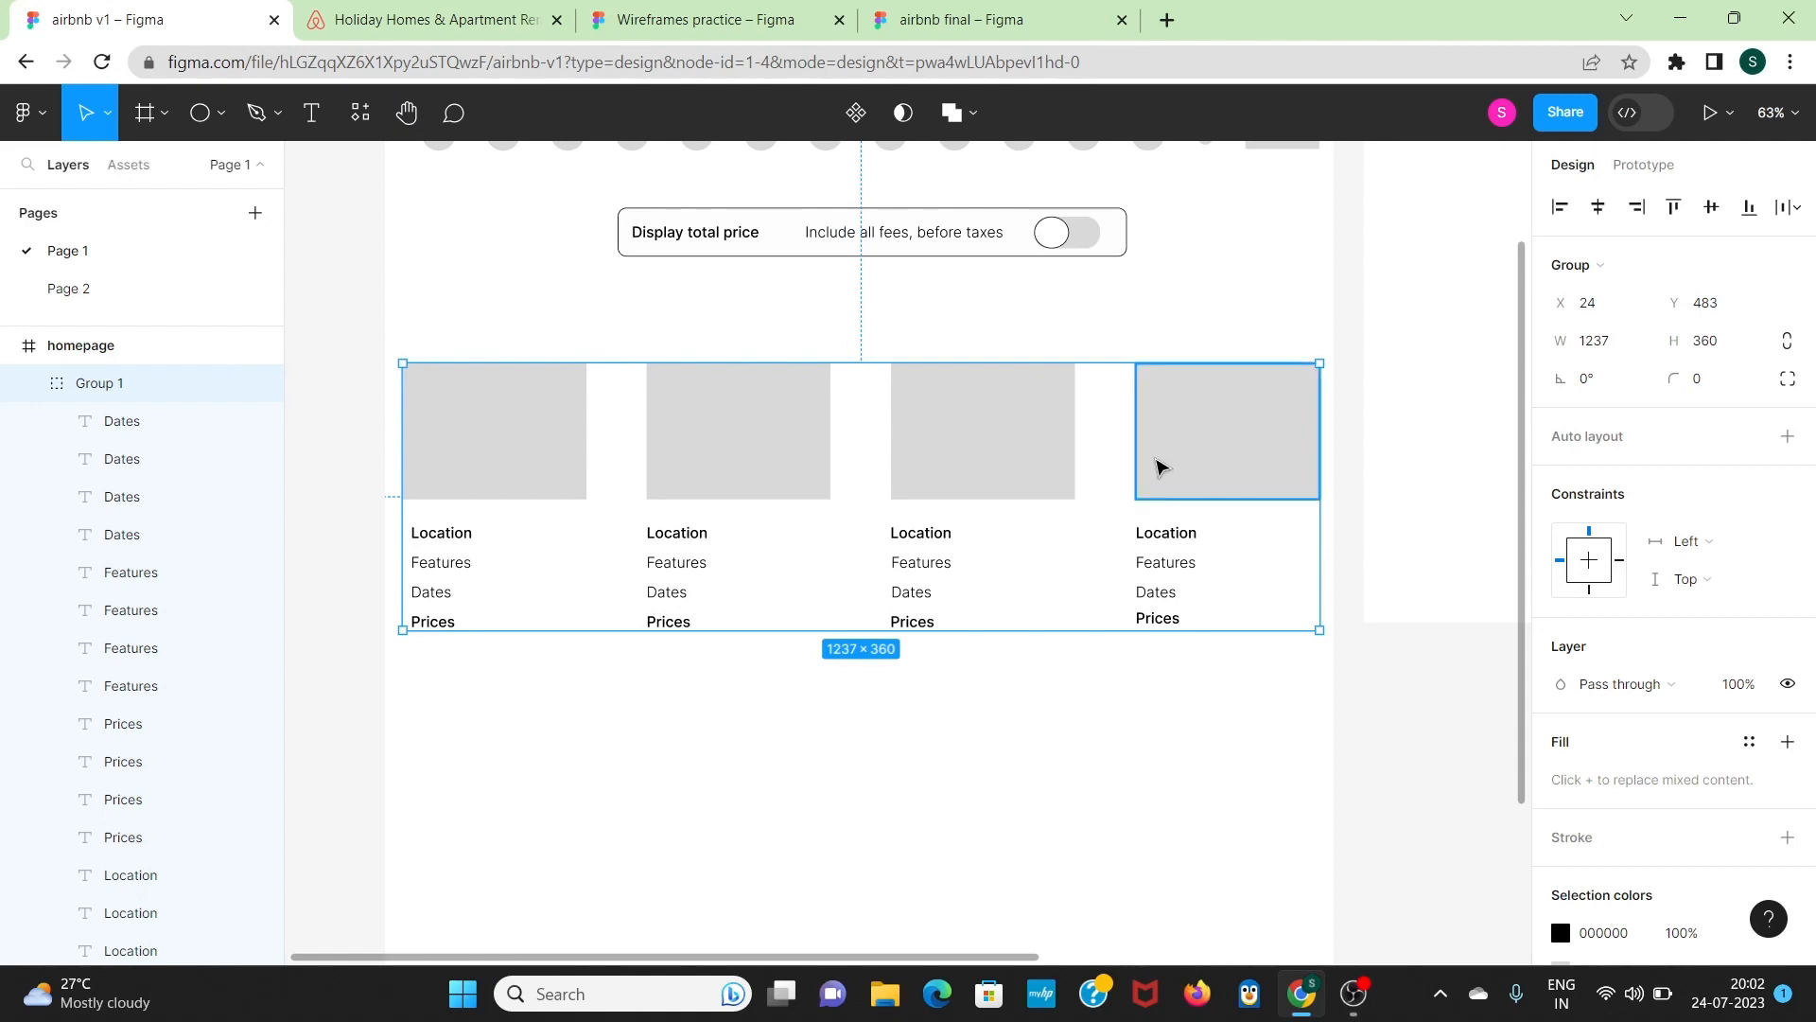
Step: Duplicate the listing group to Y 866 and repeat the duplication for a third row at Y 1249
{"action": "key", "text": "ctrl+d"}
{"action": "left_click_drag", "start_coordinate": [1140, 459], "coordinate": [1139, 734]}
{"action": "scroll", "coordinate": [1139, 734], "scroll_direction": "down", "scroll_amount": 3}
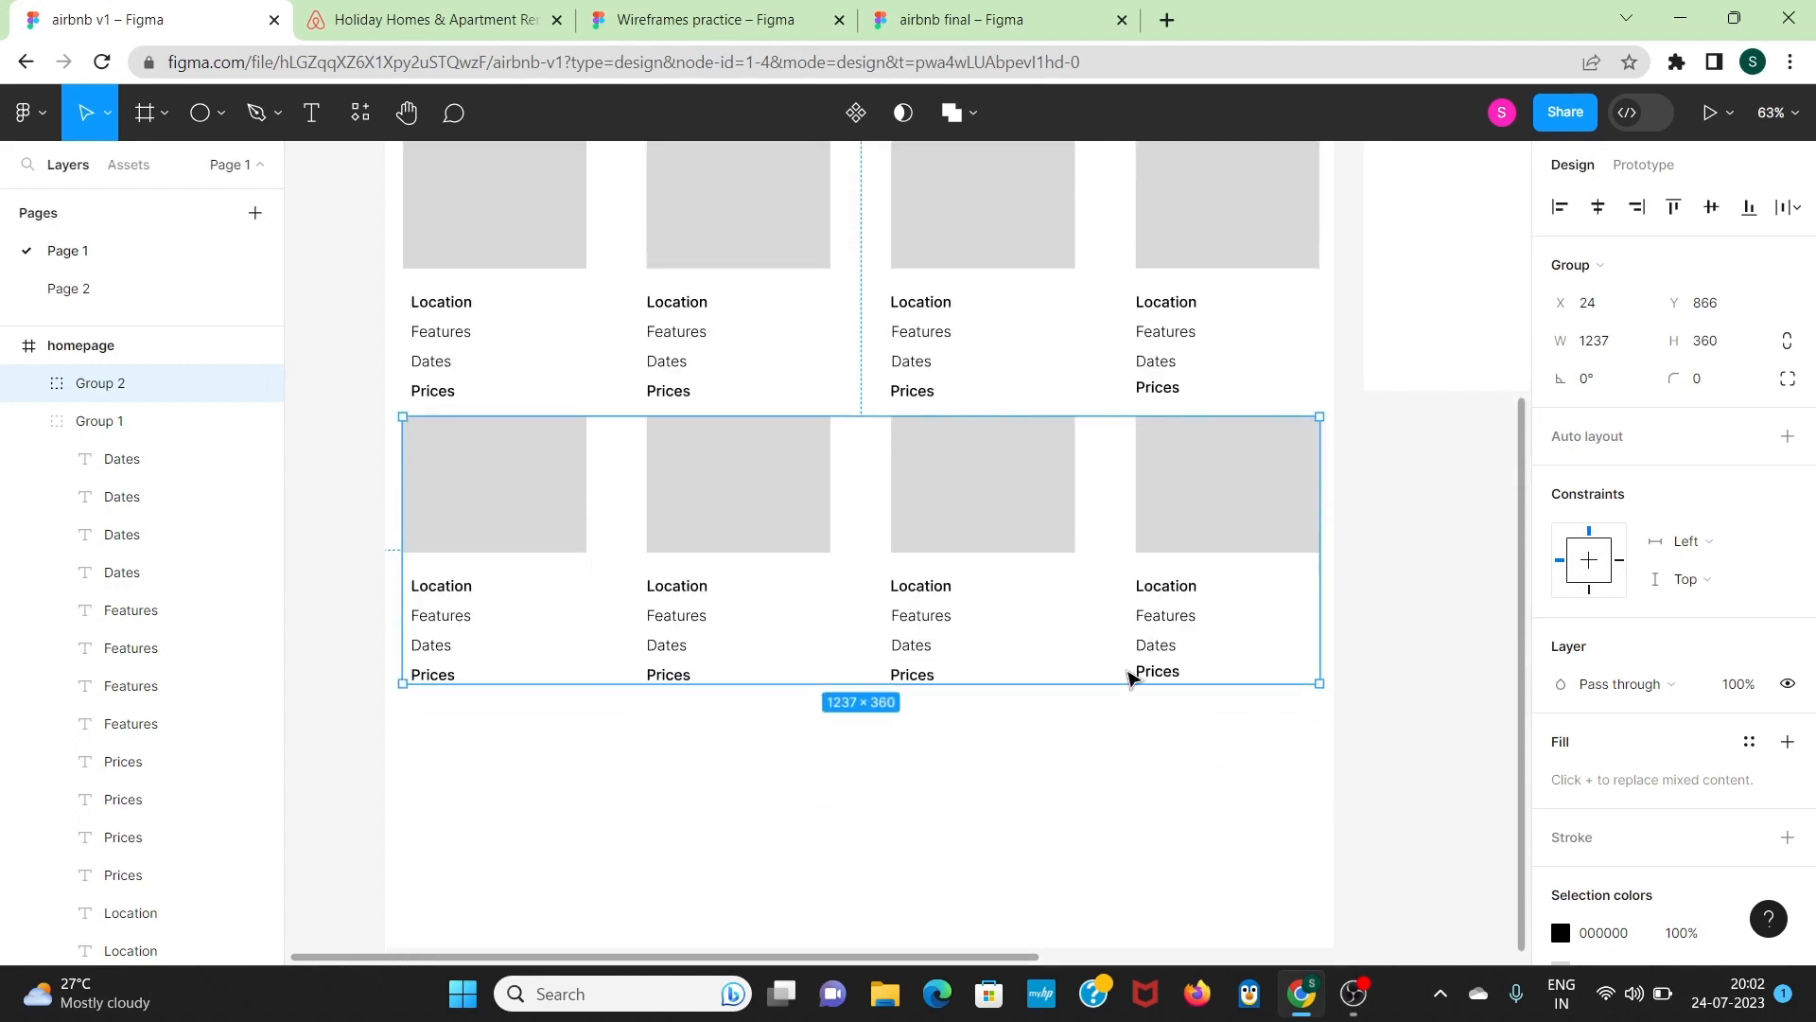
{"action": "key", "text": "ctrl+d"}
{"action": "scroll", "coordinate": [1131, 675], "scroll_direction": "down", "scroll_amount": 1}
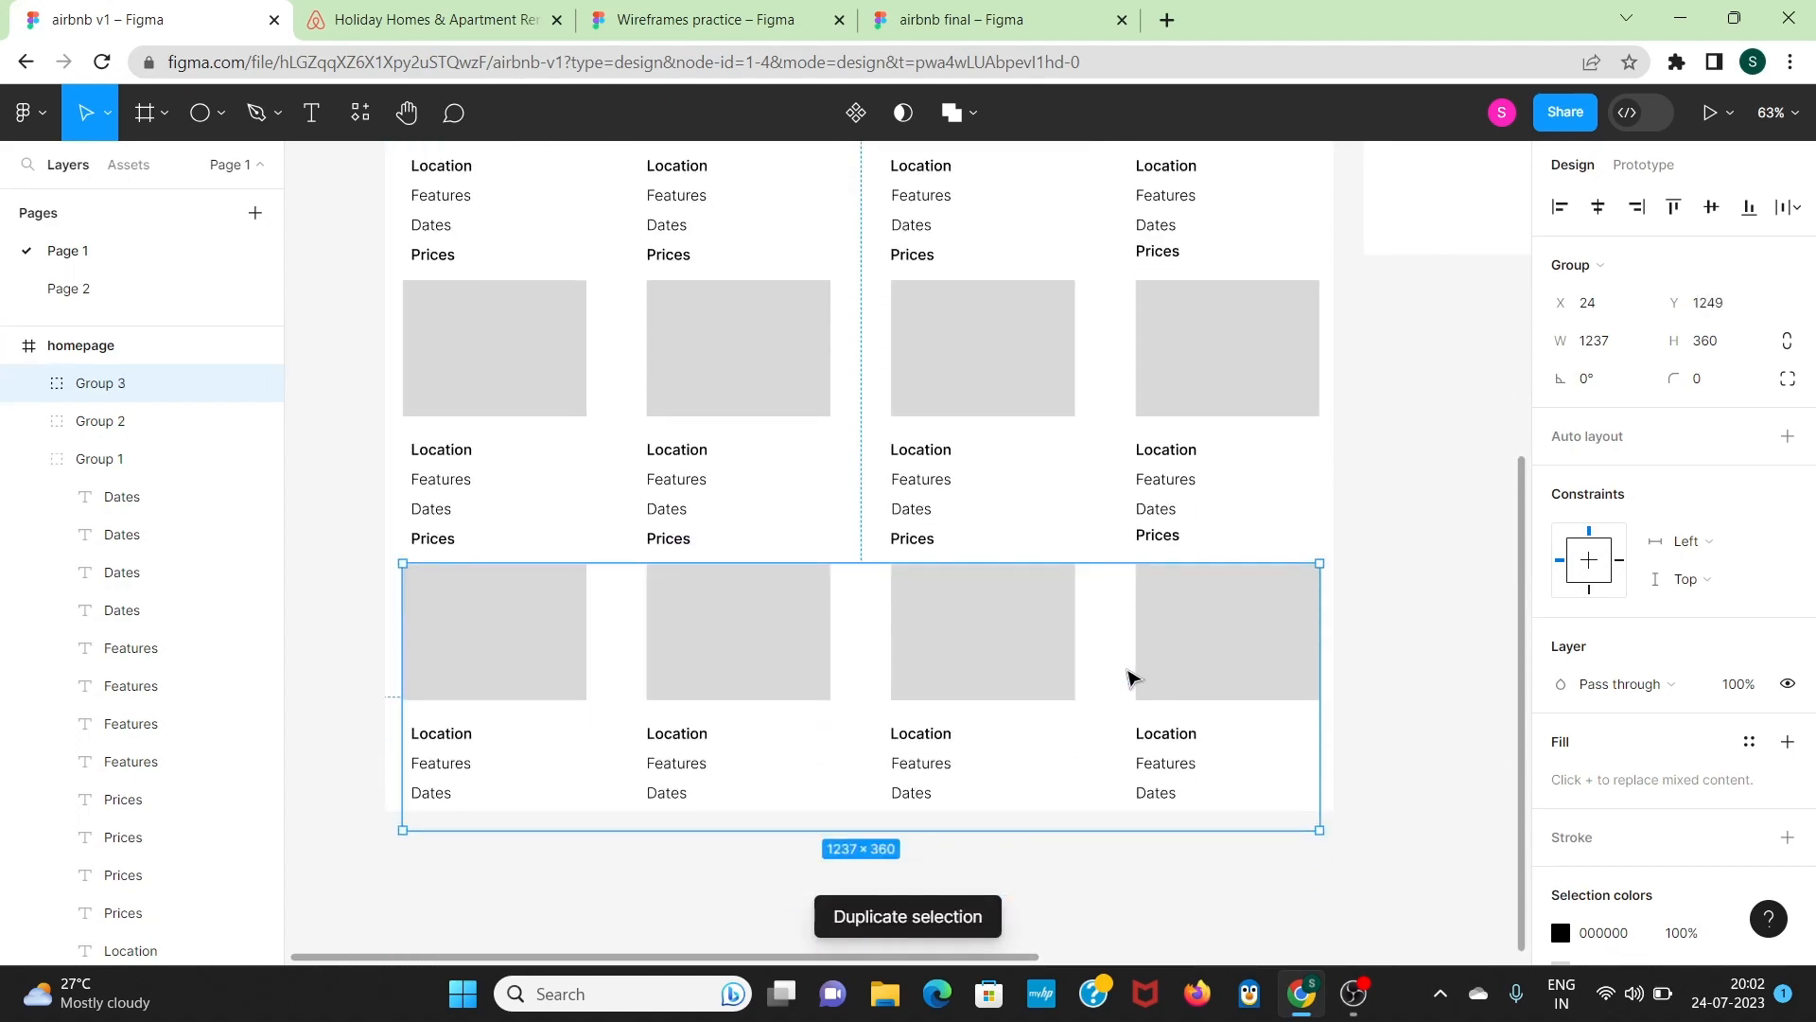
Step: Move the three listing rows up beneath the price bar, placing the second row at Y 798 and the third at Y 1193
{"action": "scroll", "coordinate": [1095, 555], "scroll_direction": "up", "scroll_amount": 5}
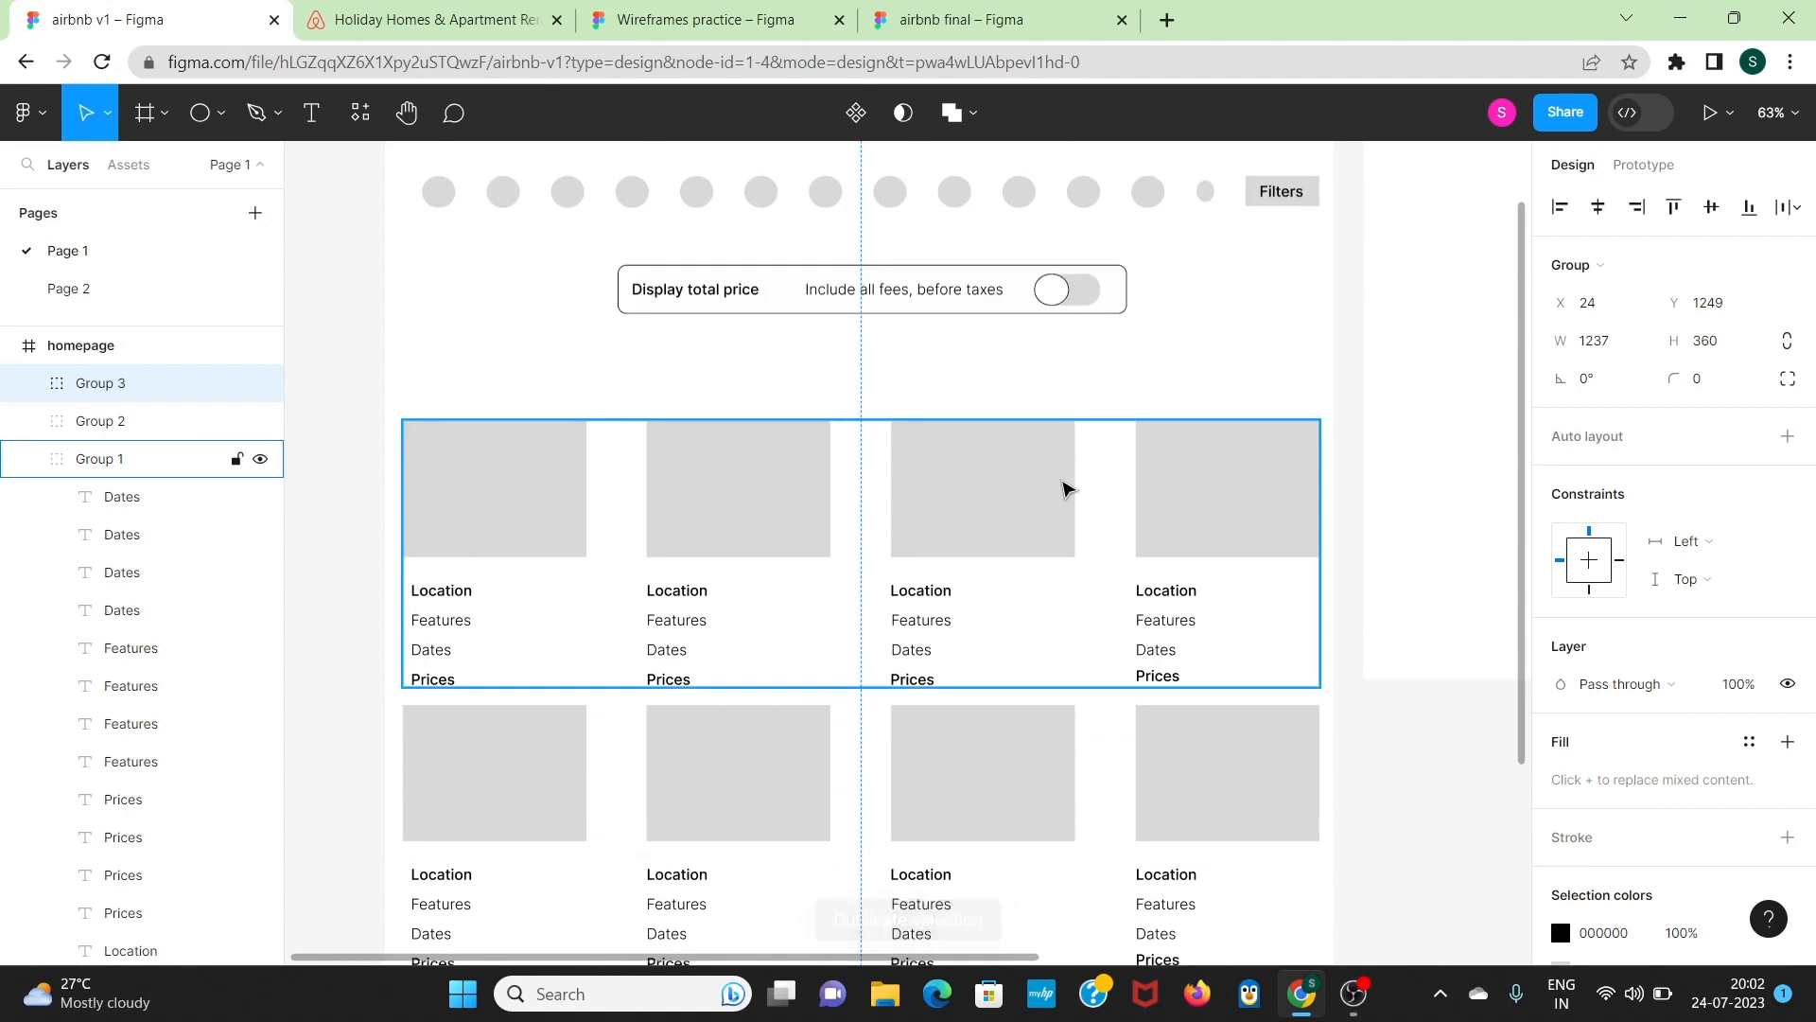
{"action": "left_click_drag", "start_coordinate": [1064, 483], "coordinate": [1065, 423]}
{"action": "left_click_drag", "start_coordinate": [987, 767], "coordinate": [985, 677]}
{"action": "scroll", "coordinate": [982, 719], "scroll_direction": "down", "scroll_amount": 5}
{"action": "scroll", "coordinate": [984, 677], "scroll_direction": "up", "scroll_amount": 2}
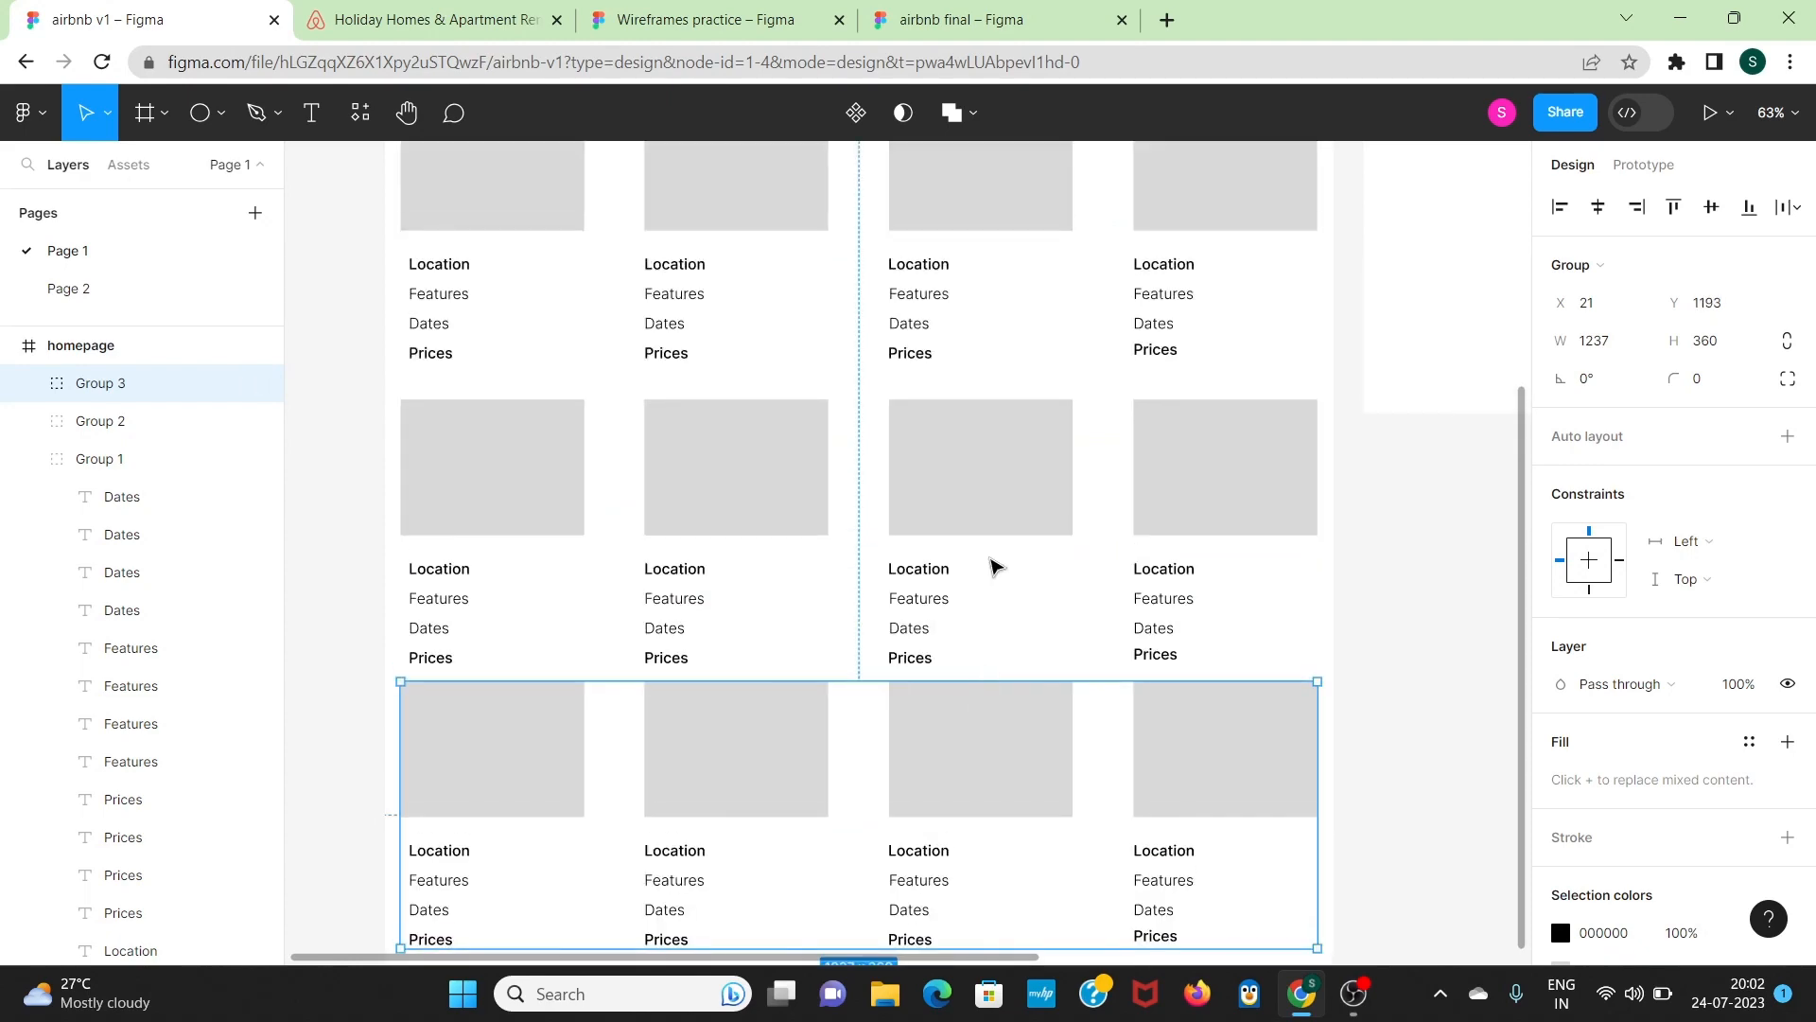
{"action": "left_click", "coordinate": [1001, 530]}
{"action": "left_click_drag", "start_coordinate": [1003, 528], "coordinate": [1001, 516]}
{"action": "scroll", "coordinate": [1001, 517], "scroll_direction": "up", "scroll_amount": 5}
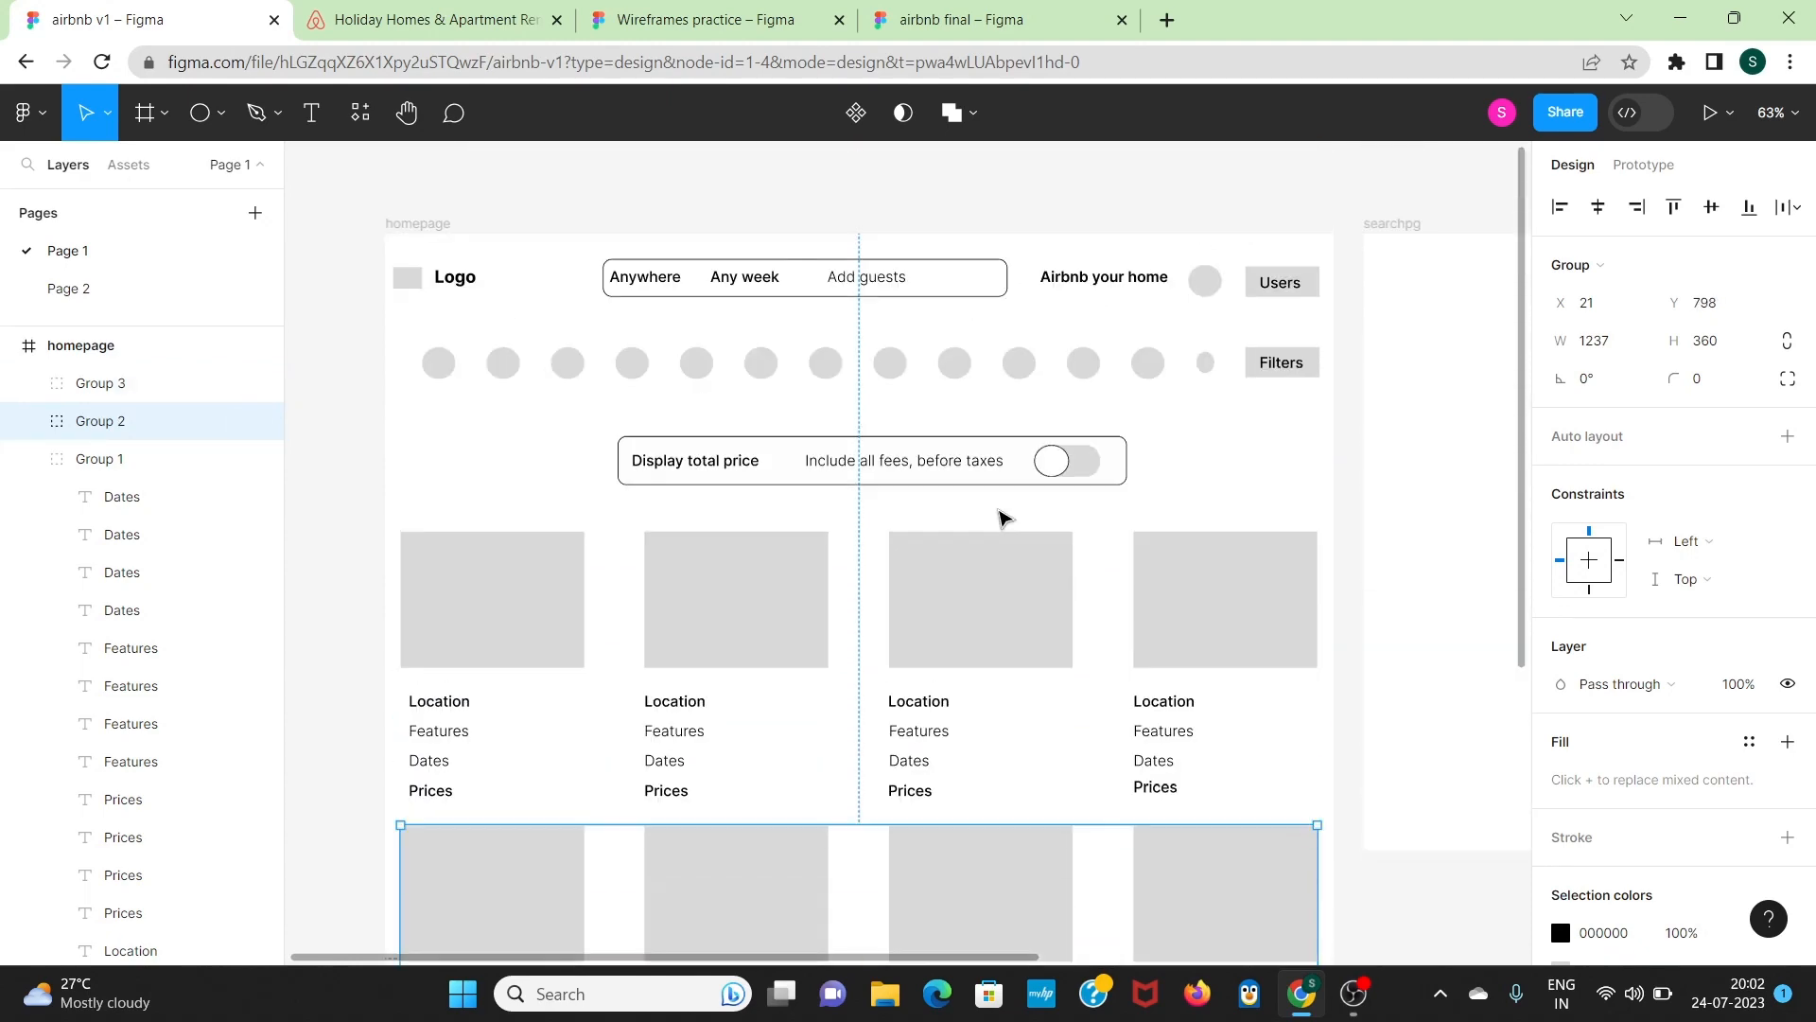
Step: Draw a horizontal line about 1243 wide between the header and category row, with stroke colour D9D9D9
{"action": "scroll", "coordinate": [1005, 517], "scroll_direction": "down", "scroll_amount": 1}
{"action": "scroll", "coordinate": [1004, 518], "scroll_direction": "up", "scroll_amount": 1}
{"action": "left_click", "coordinate": [219, 114]}
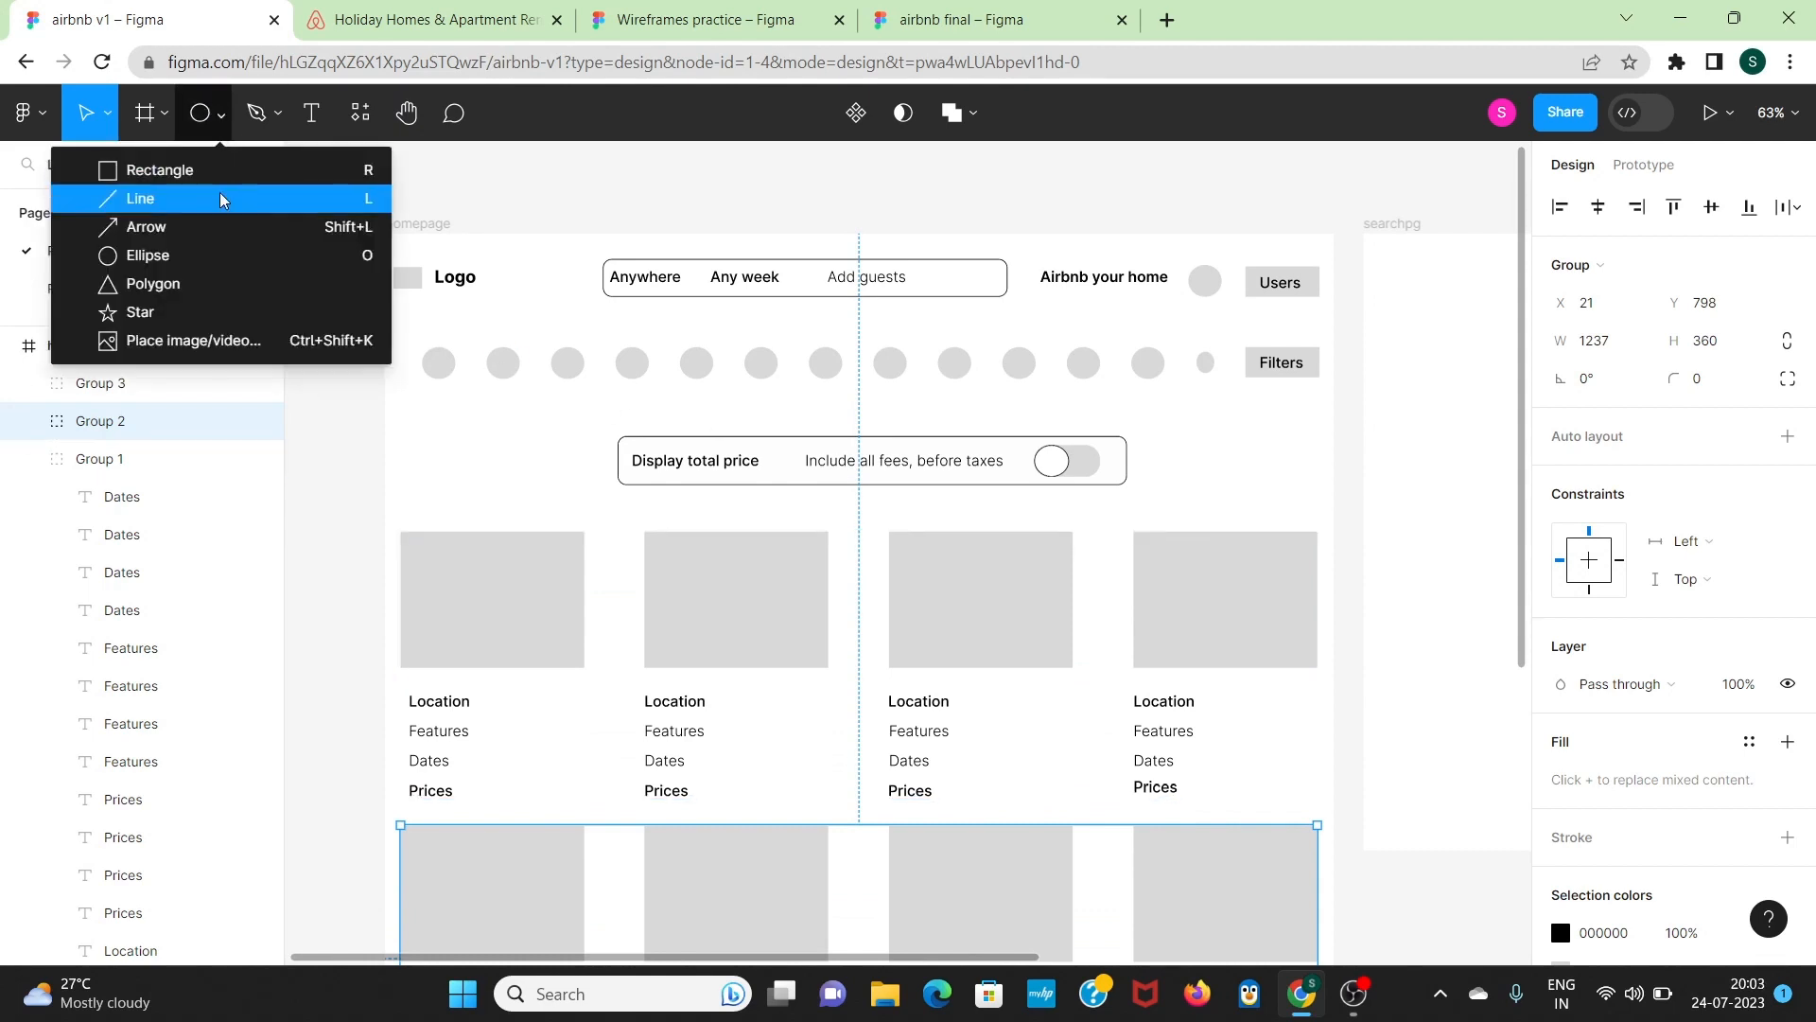
{"action": "left_click", "coordinate": [151, 199]}
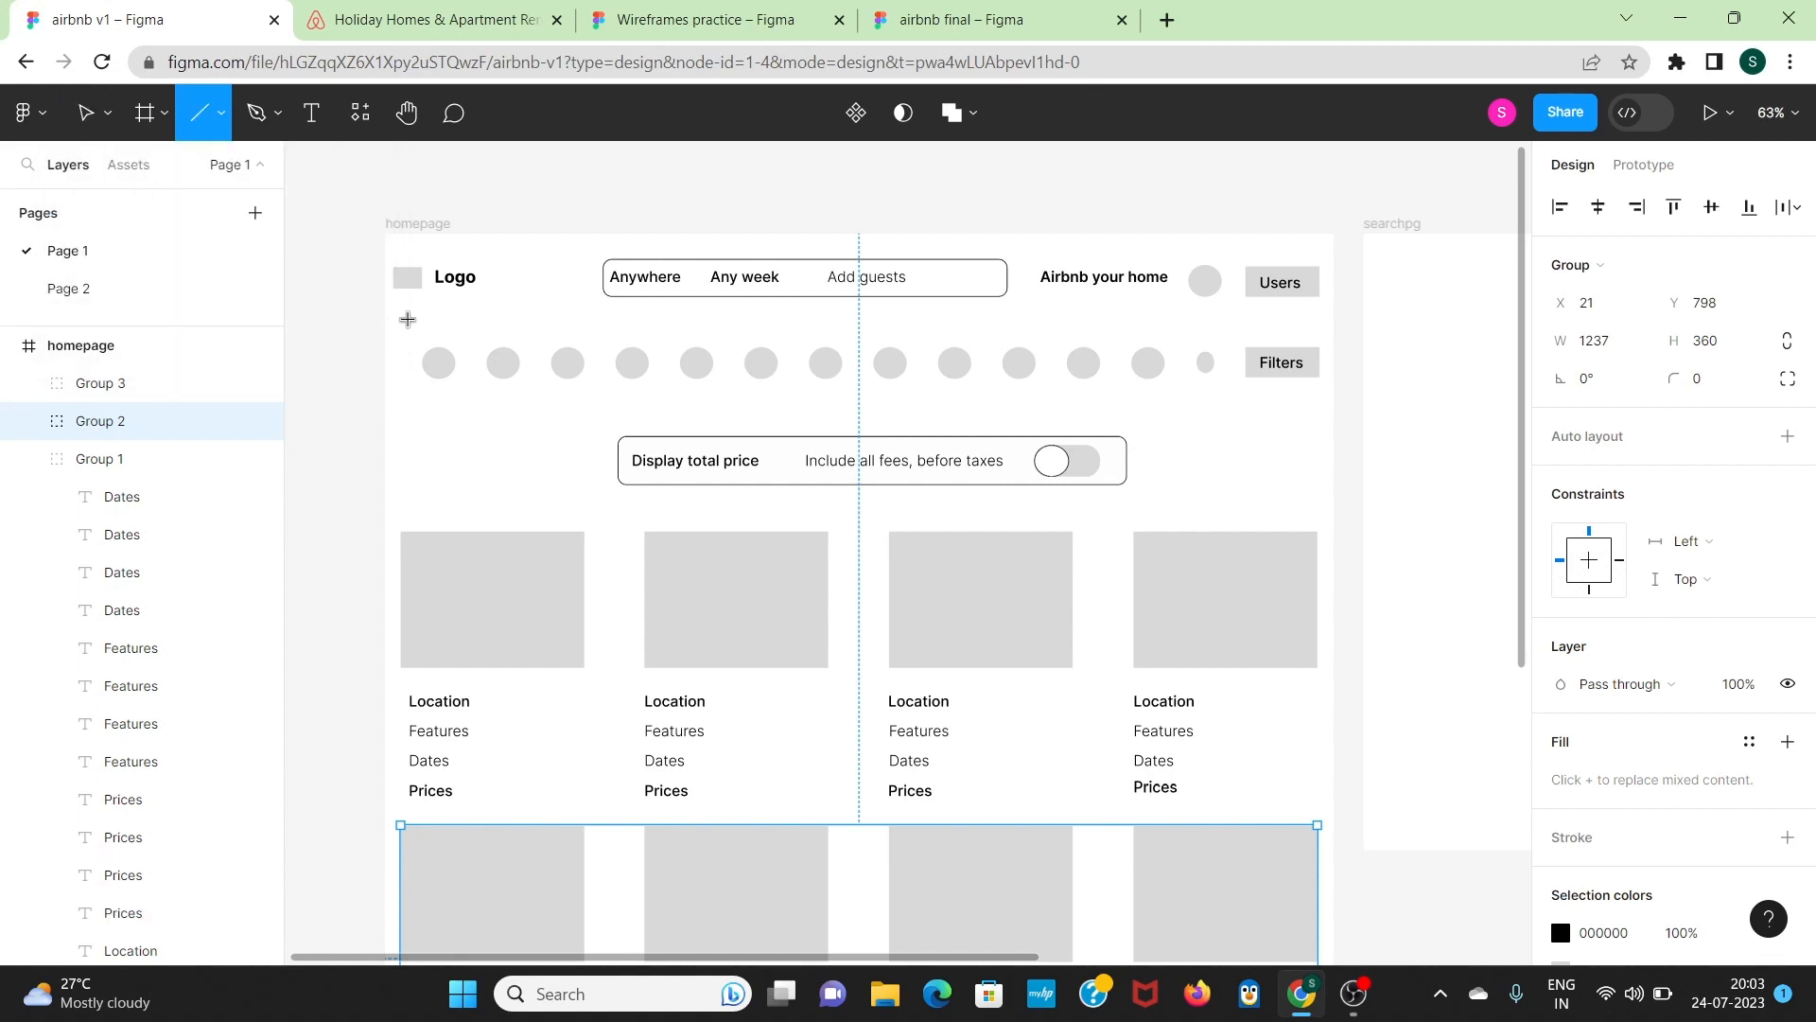
{"action": "left_click_drag", "start_coordinate": [397, 323], "coordinate": [1318, 323]}
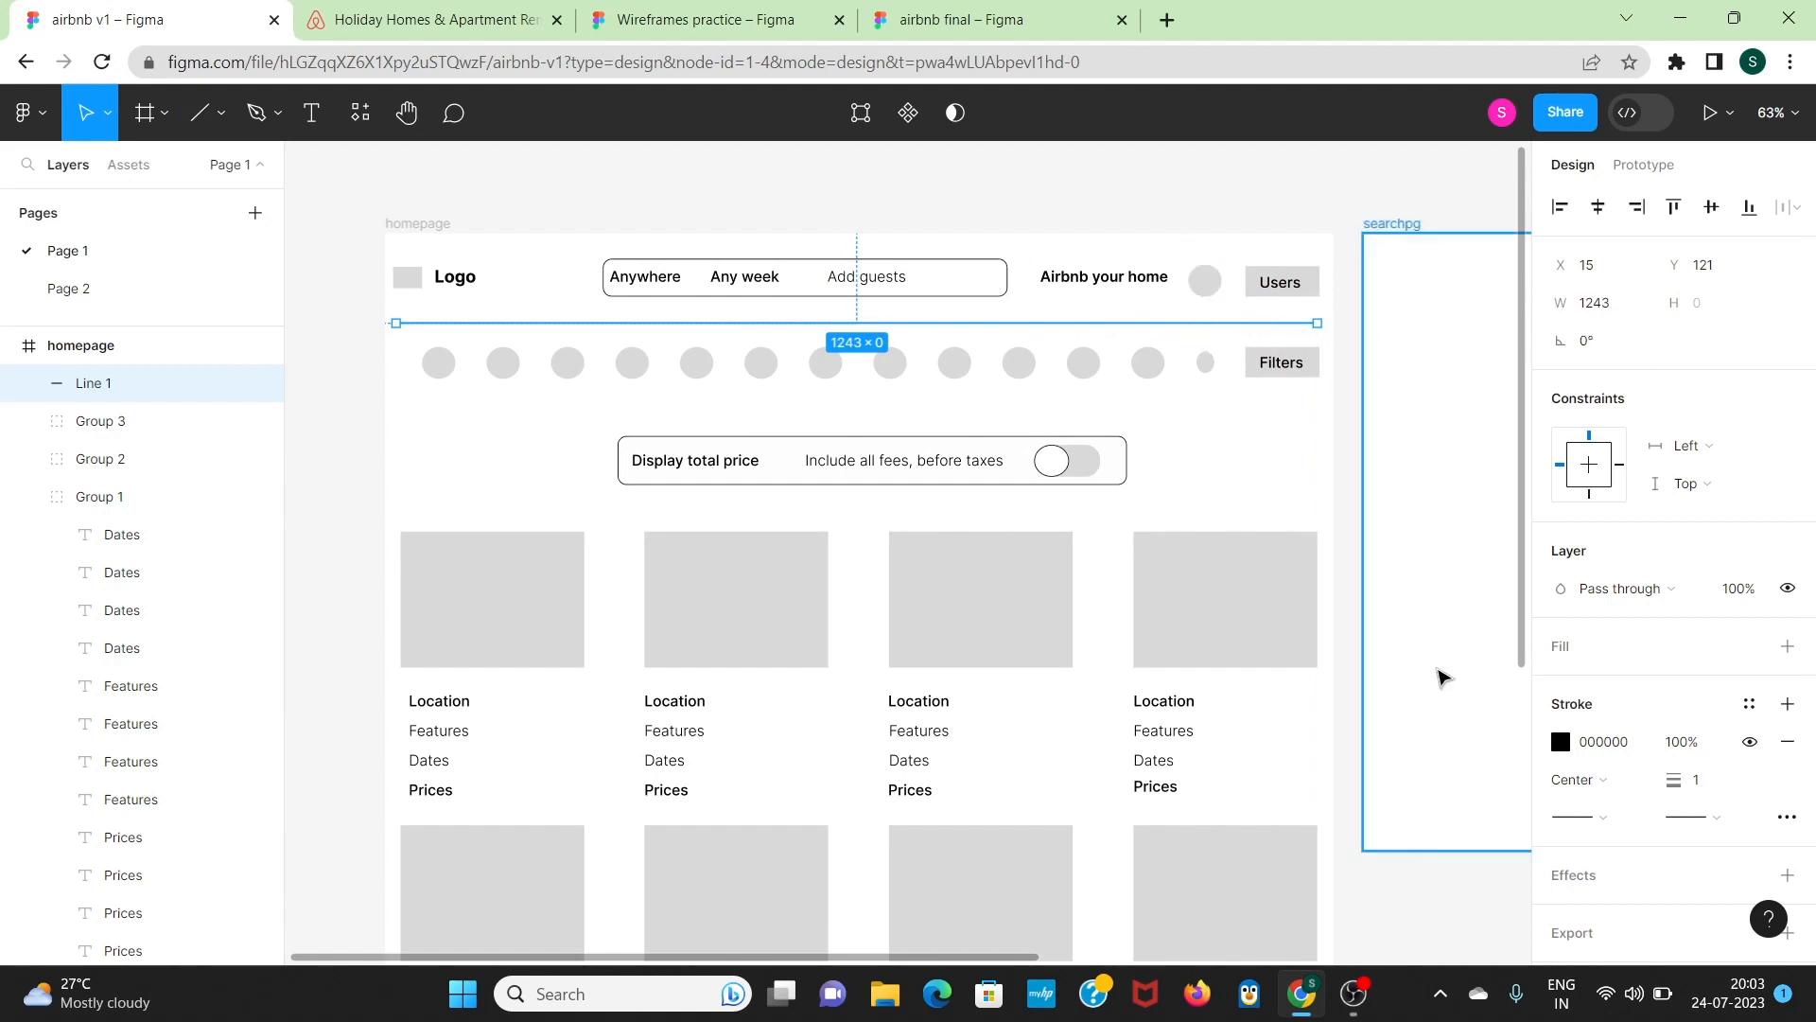
{"action": "left_click", "coordinate": [1561, 741]}
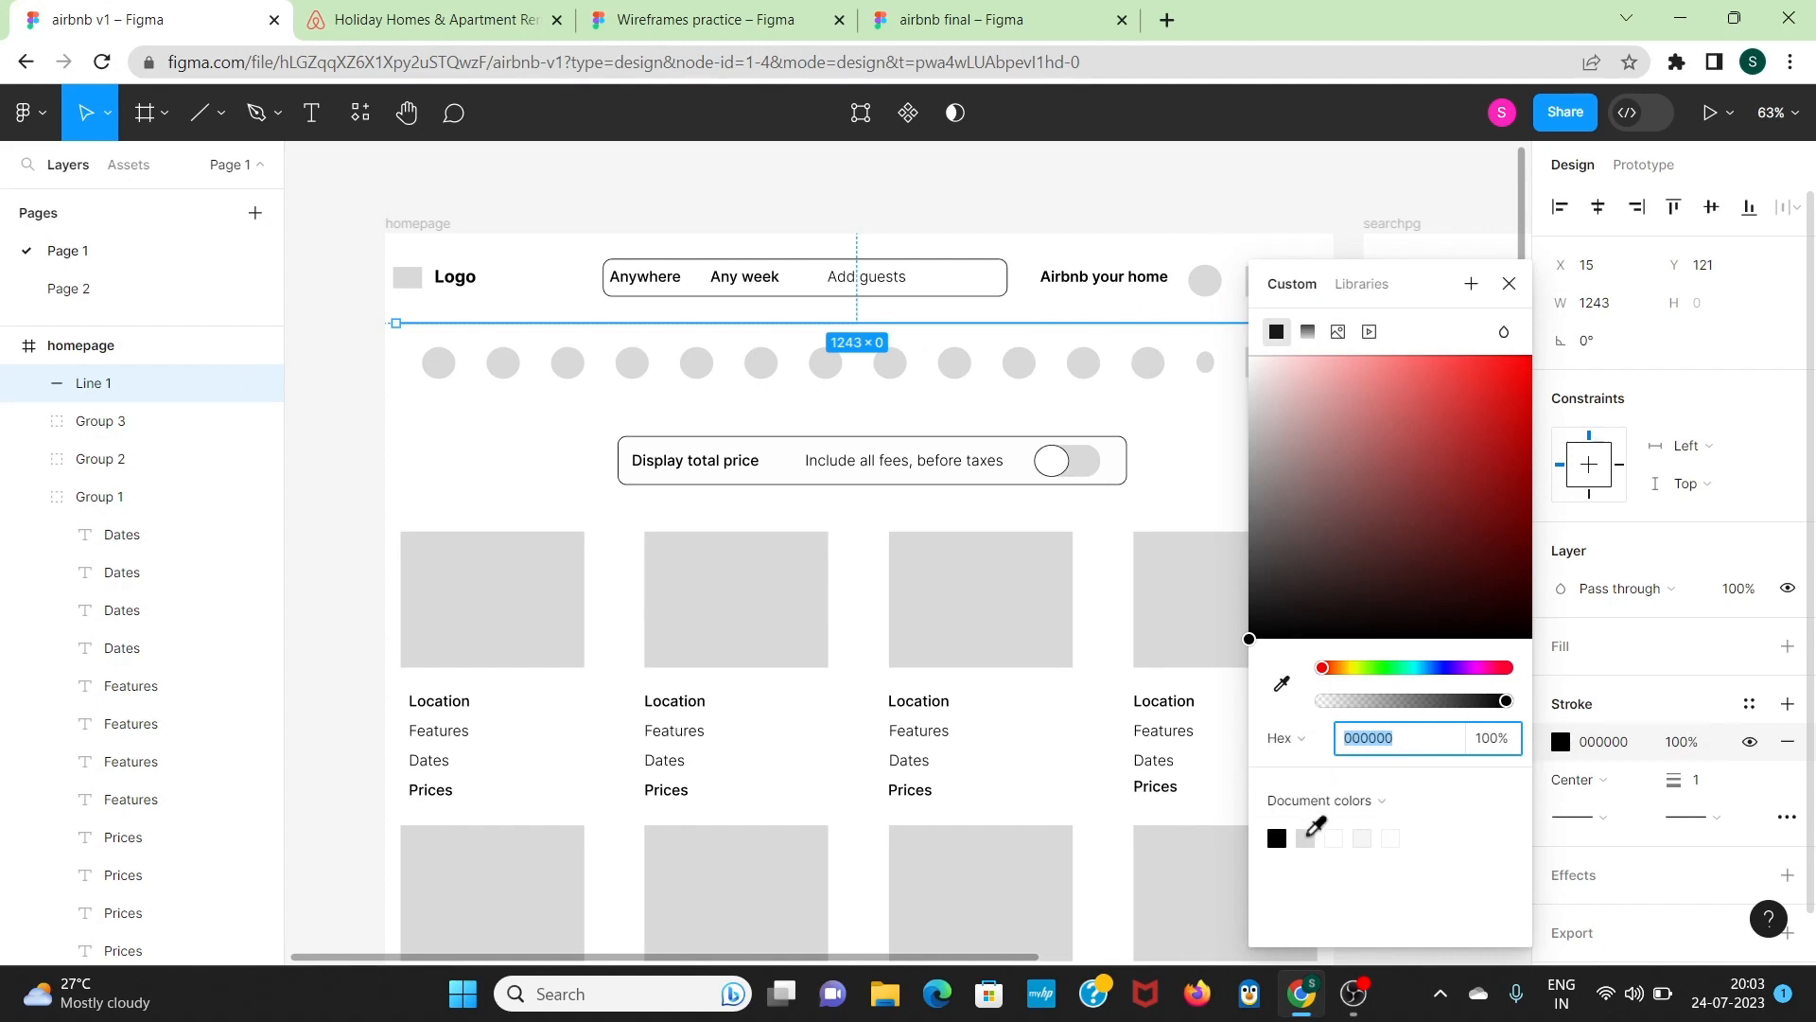
{"action": "left_click", "coordinate": [1310, 839]}
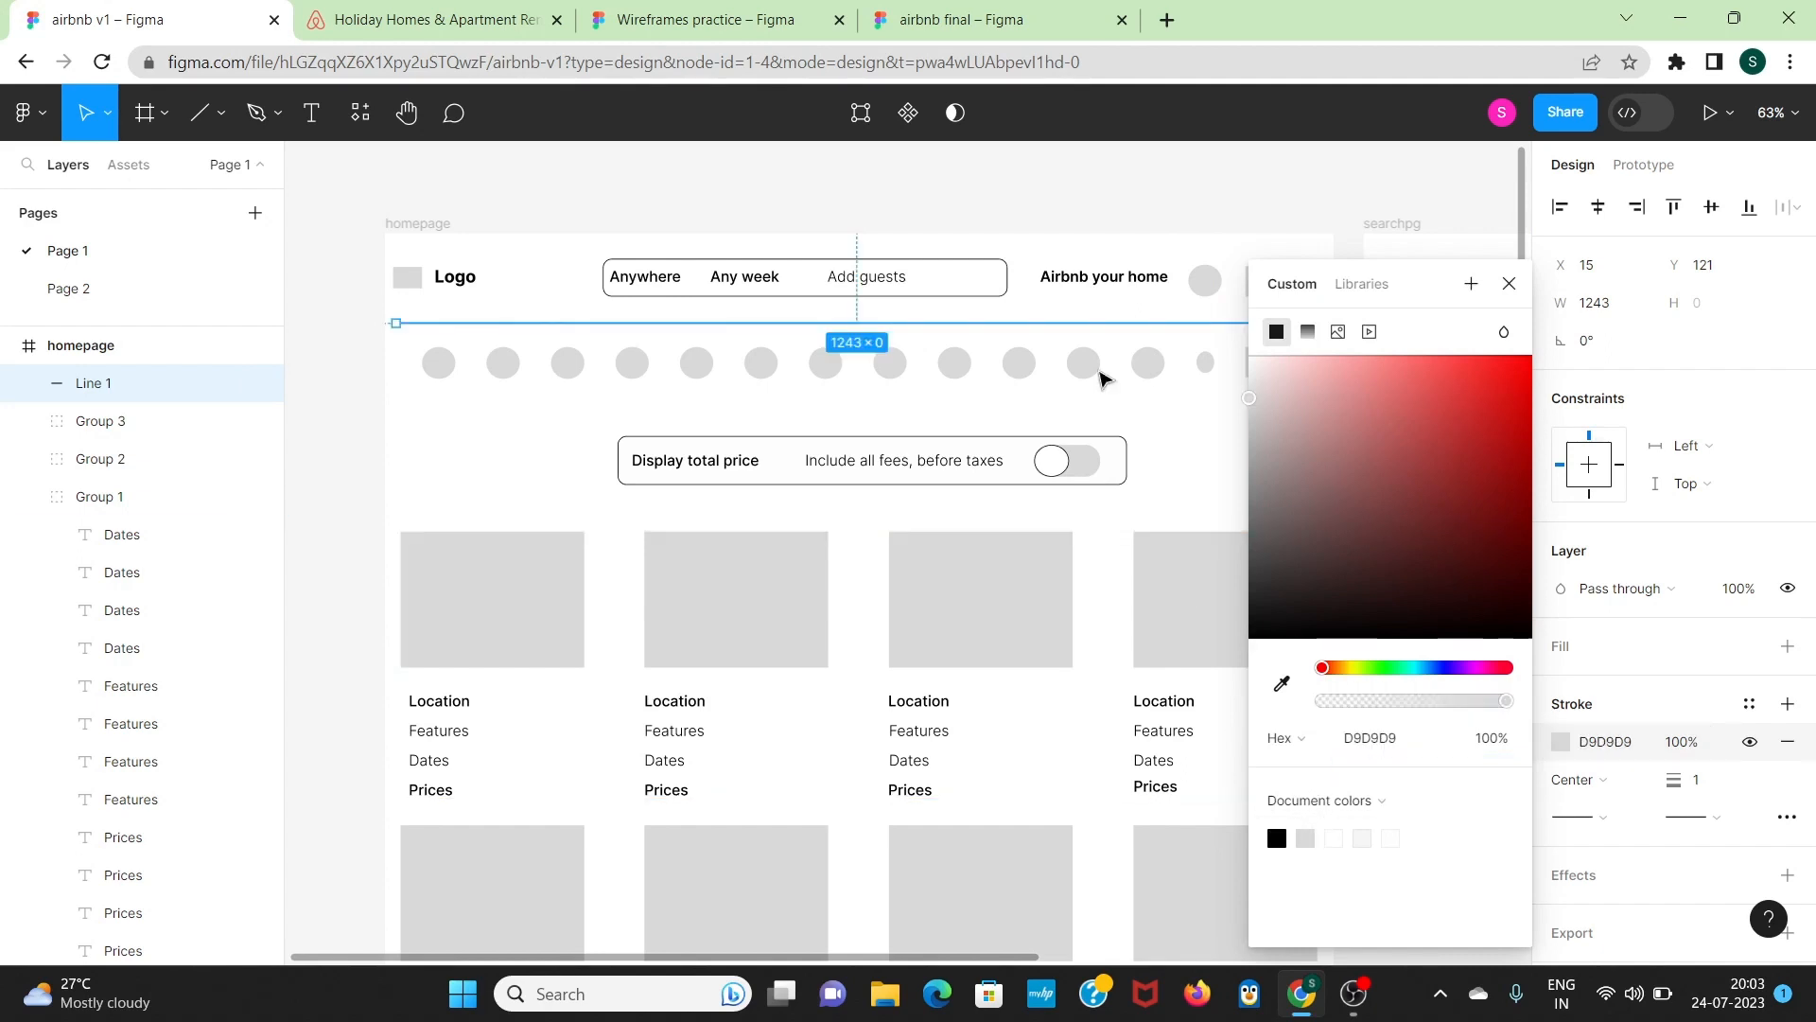
{"action": "left_click", "coordinate": [1113, 201]}
{"action": "scroll", "coordinate": [1113, 201], "scroll_direction": "down", "scroll_amount": 1}
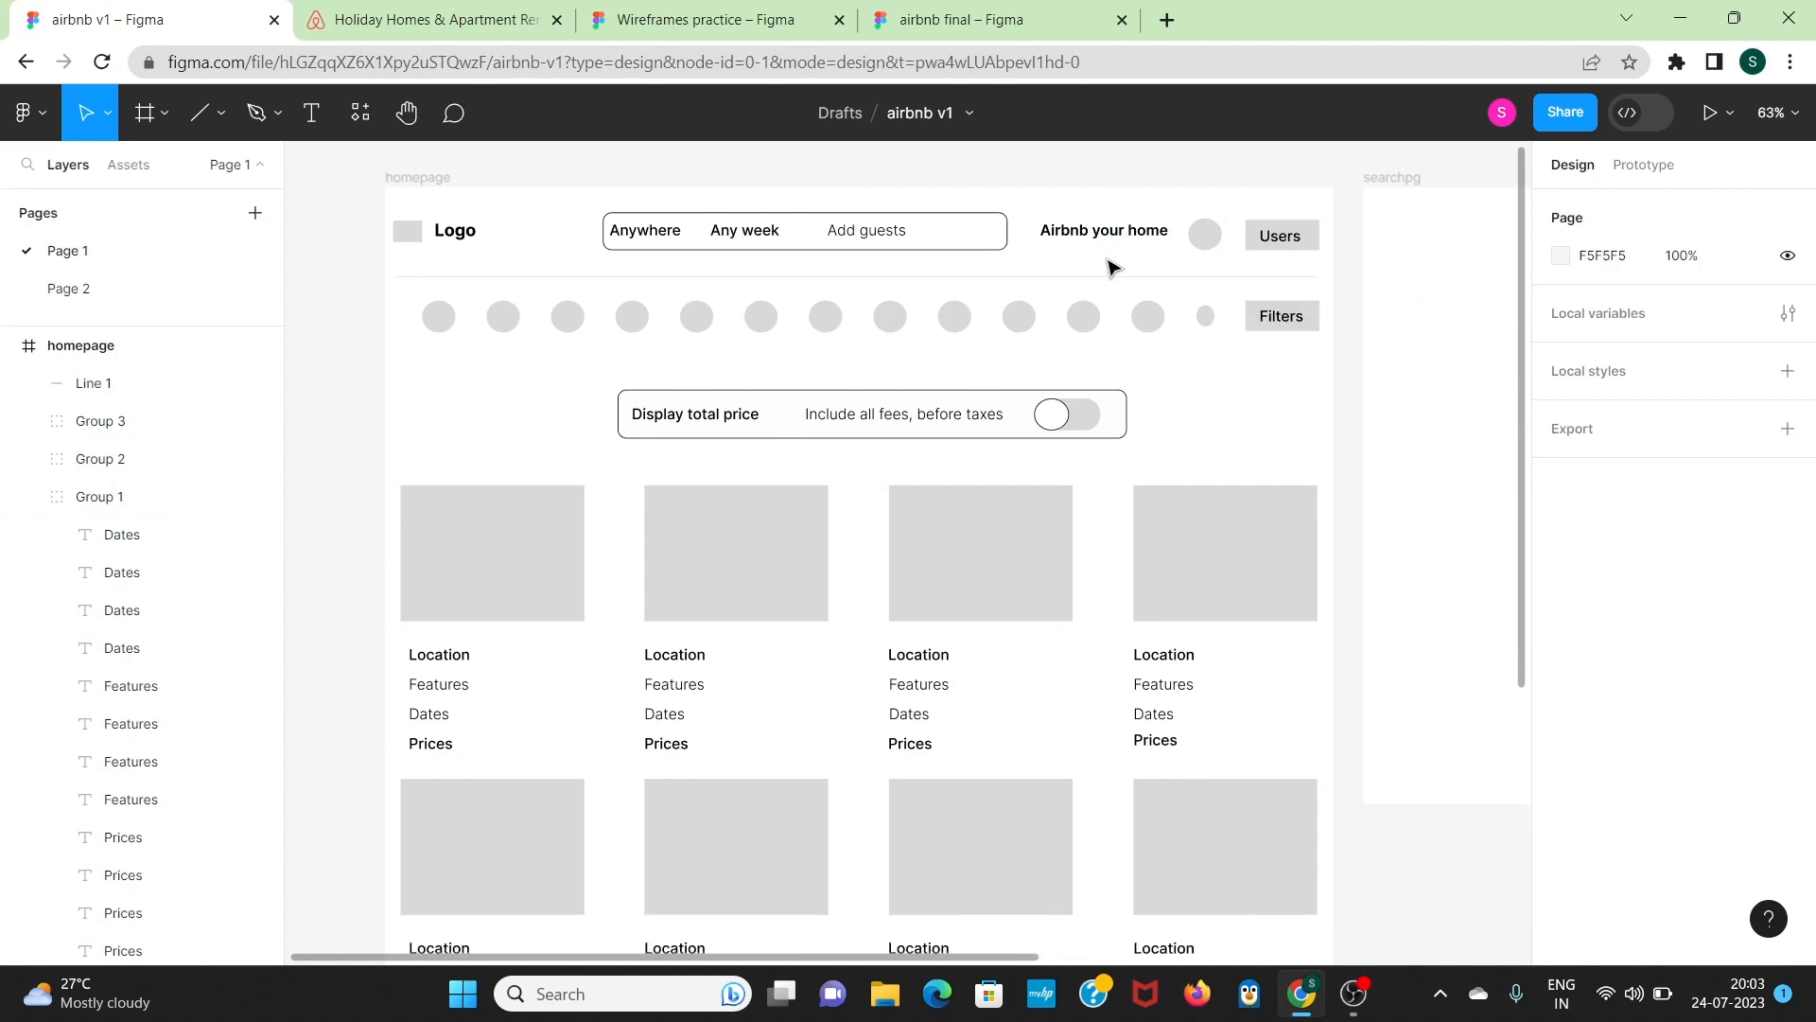
{"action": "left_click", "coordinate": [1113, 286]}
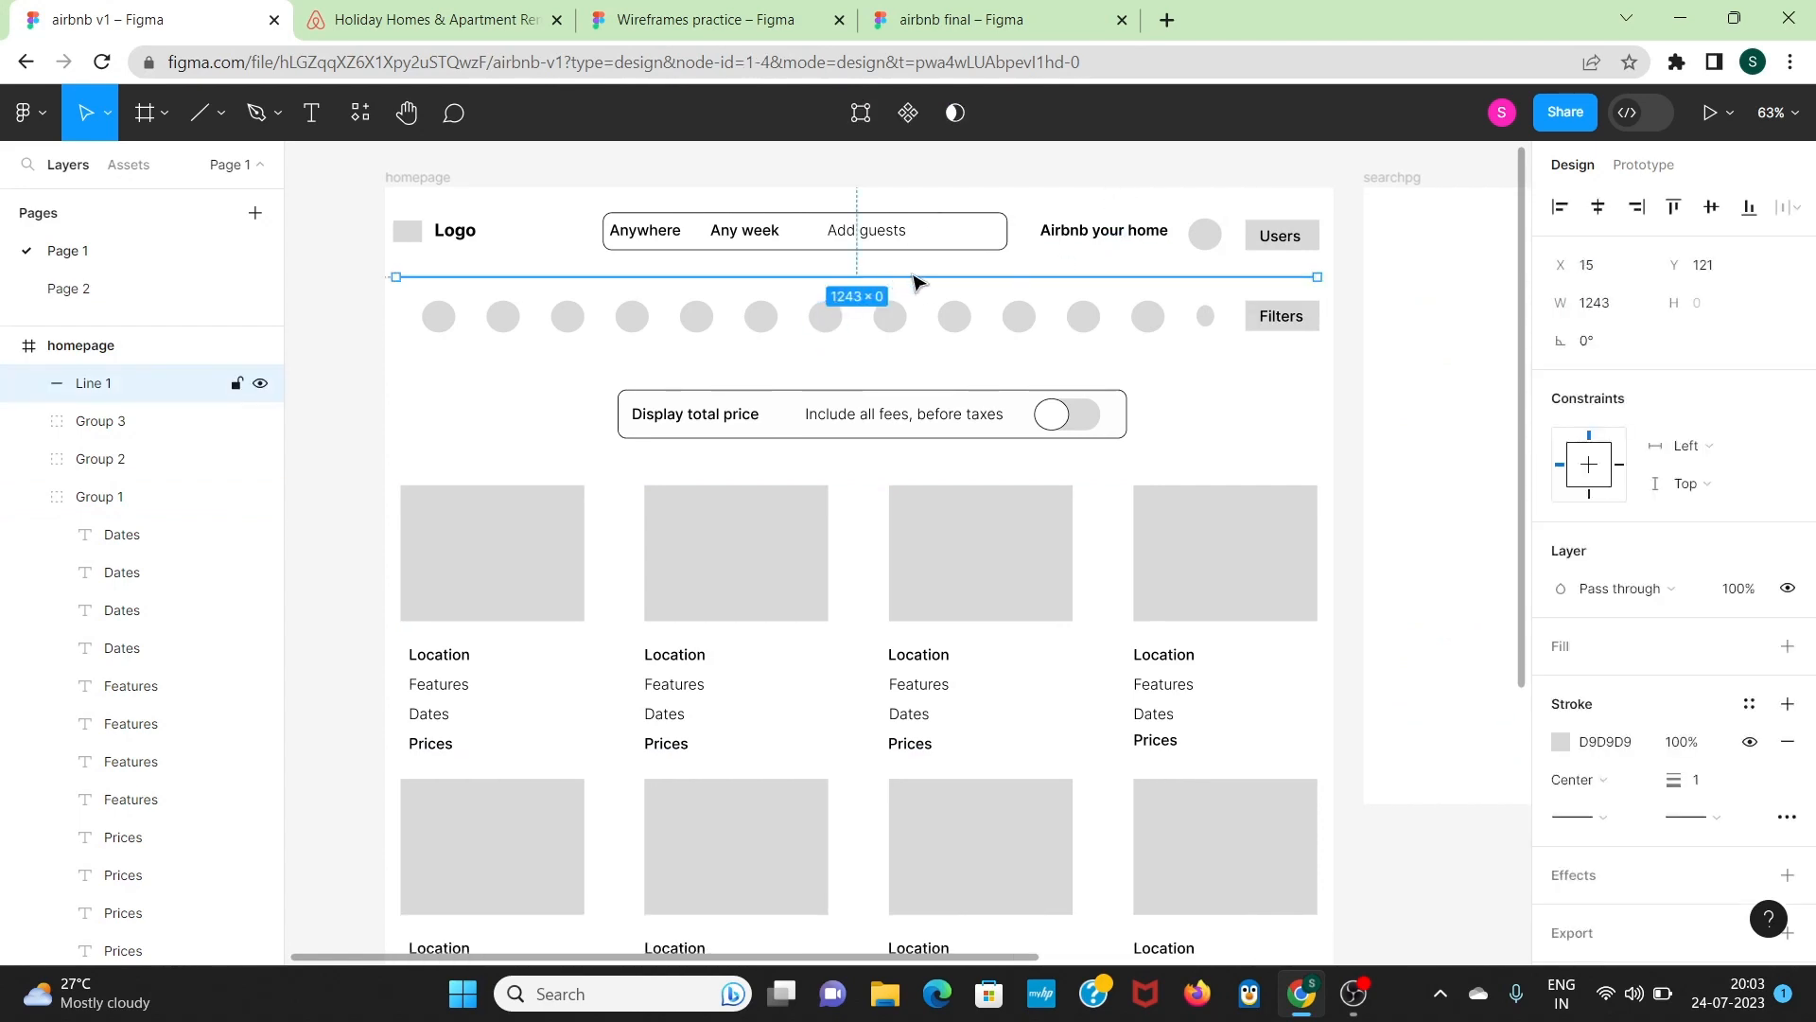
Step: Draw a vertical divider line about 37 long between "Anywhere" and "Any week" in the search bar
{"action": "left_click", "coordinate": [196, 124]}
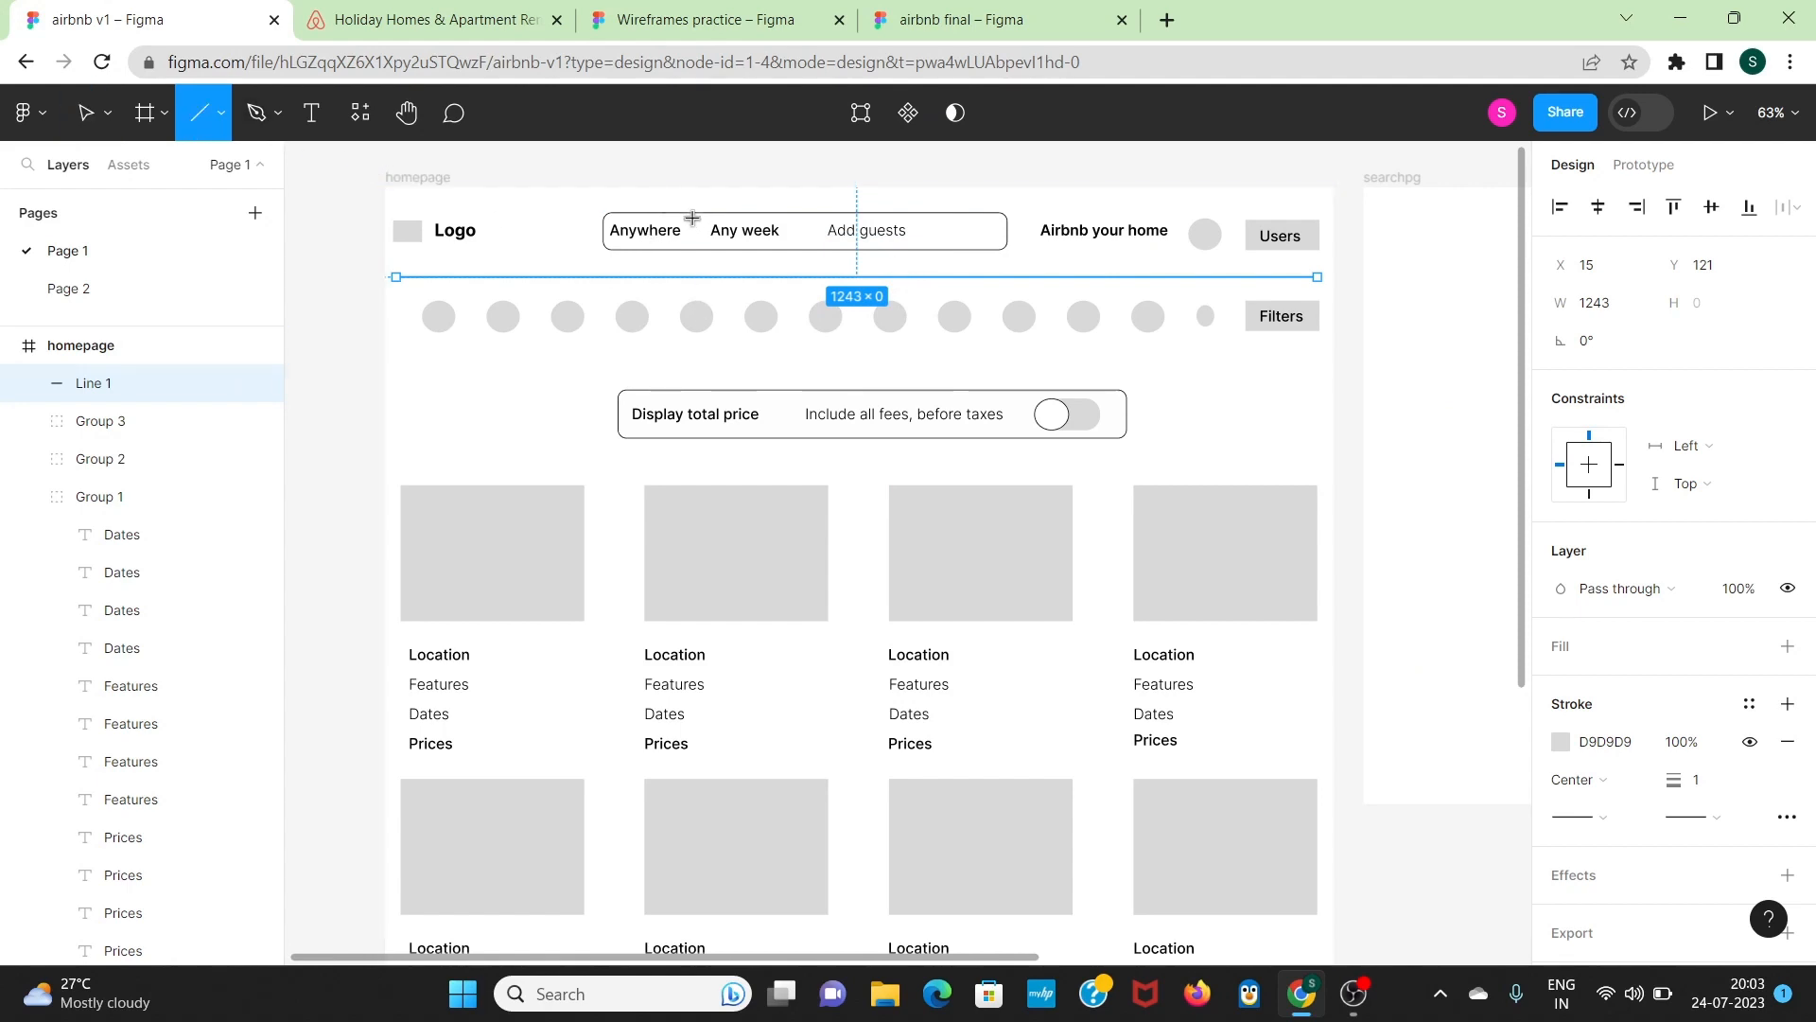
{"action": "left_click_drag", "start_coordinate": [692, 219], "coordinate": [693, 246]}
{"action": "left_click", "coordinate": [685, 279]}
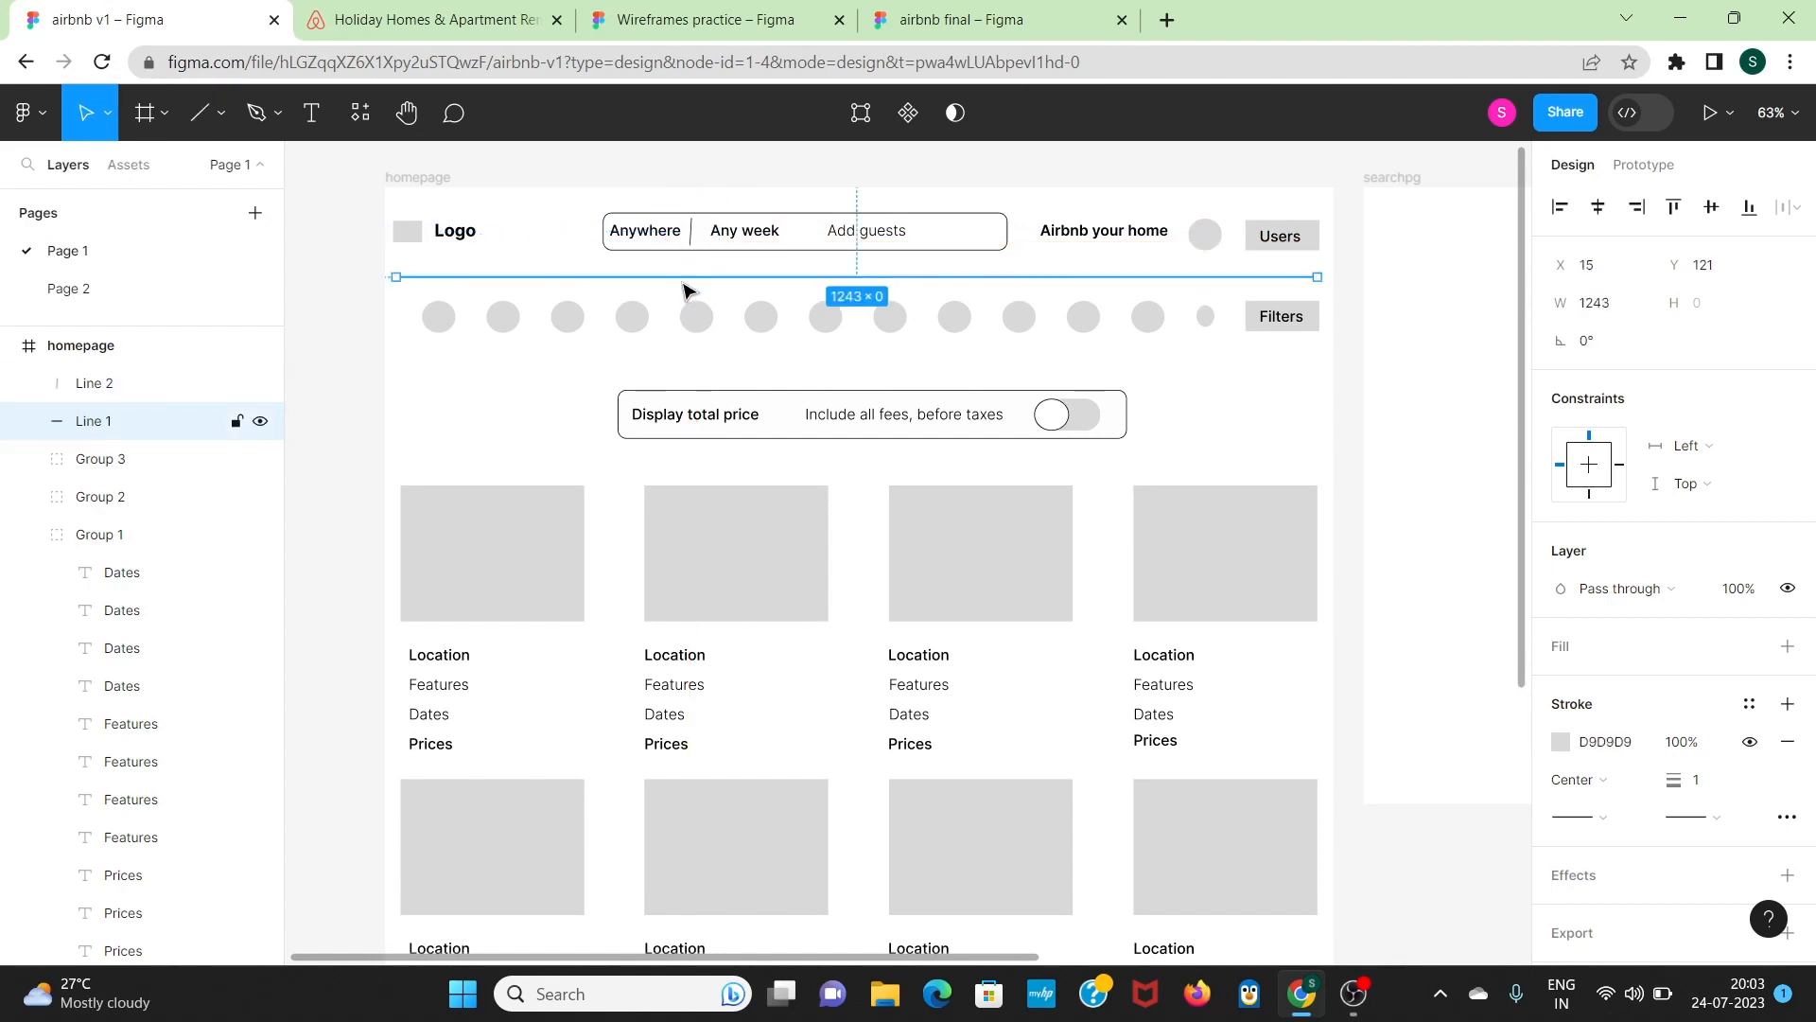
{"action": "left_click", "coordinate": [553, 229]}
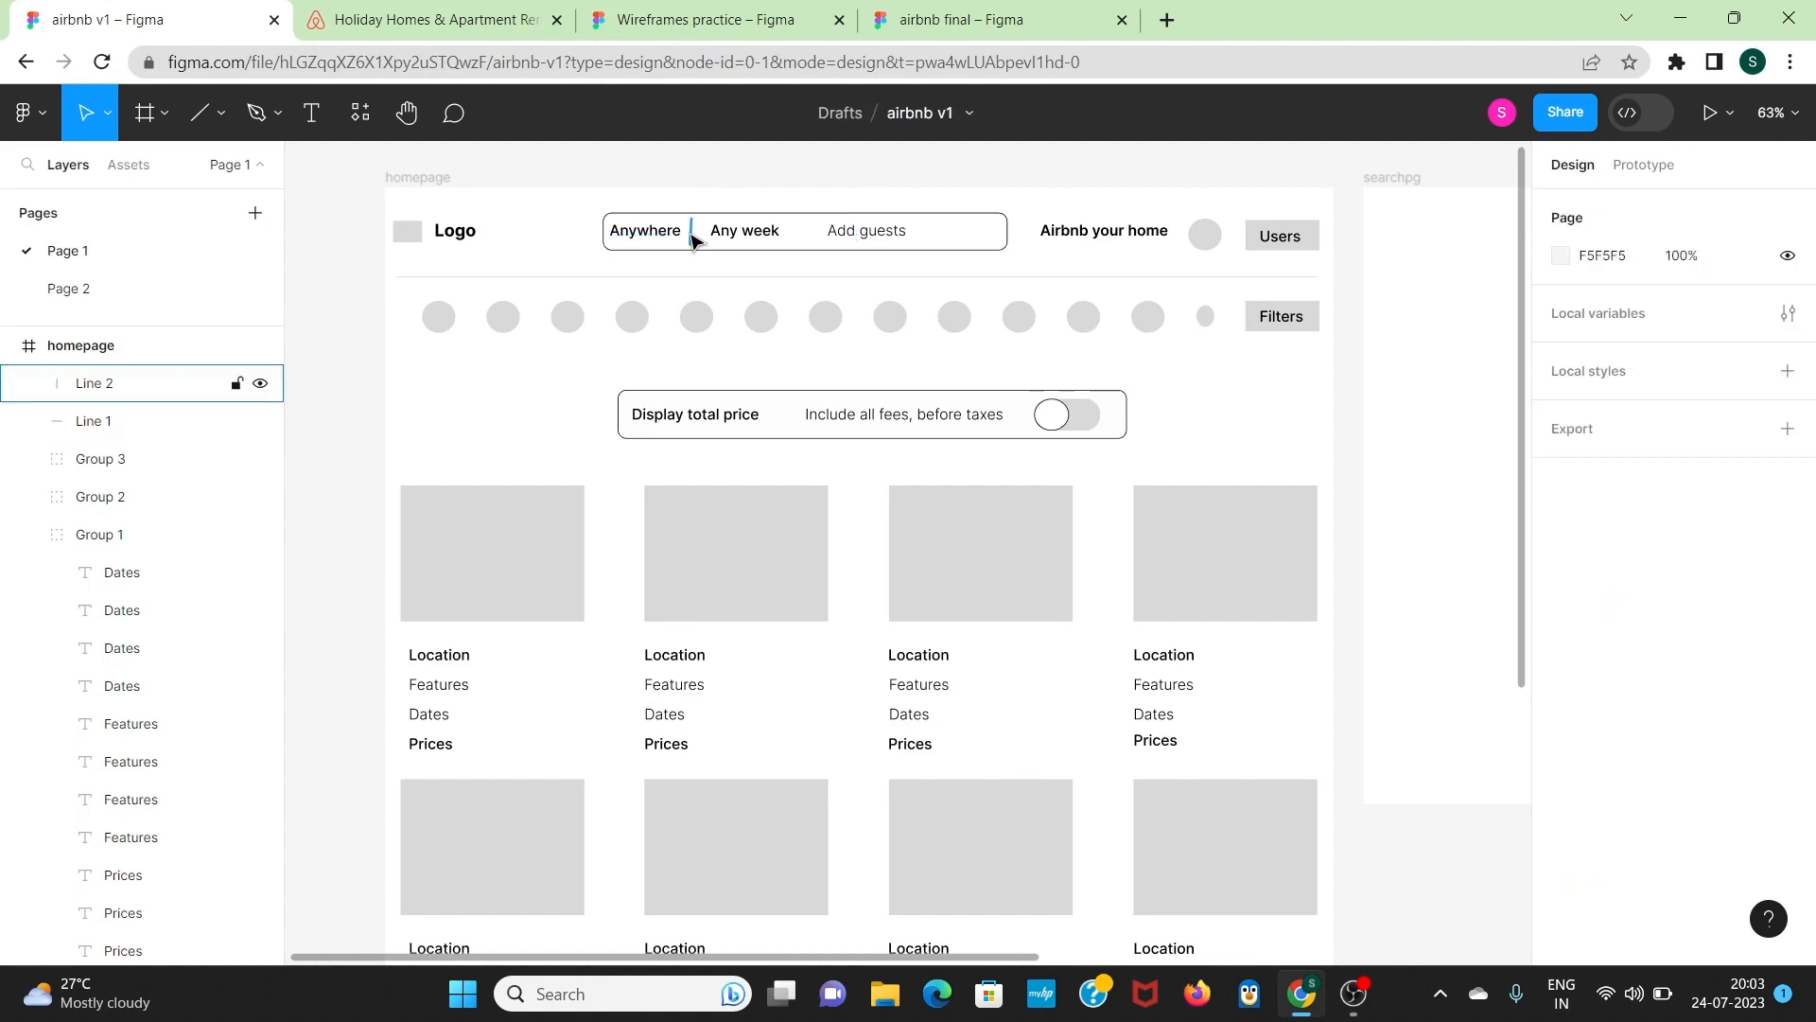
Step: Set the rotation of the divider after "Anywhere" to -90° and deselect it
{"action": "left_click", "coordinate": [692, 238]}
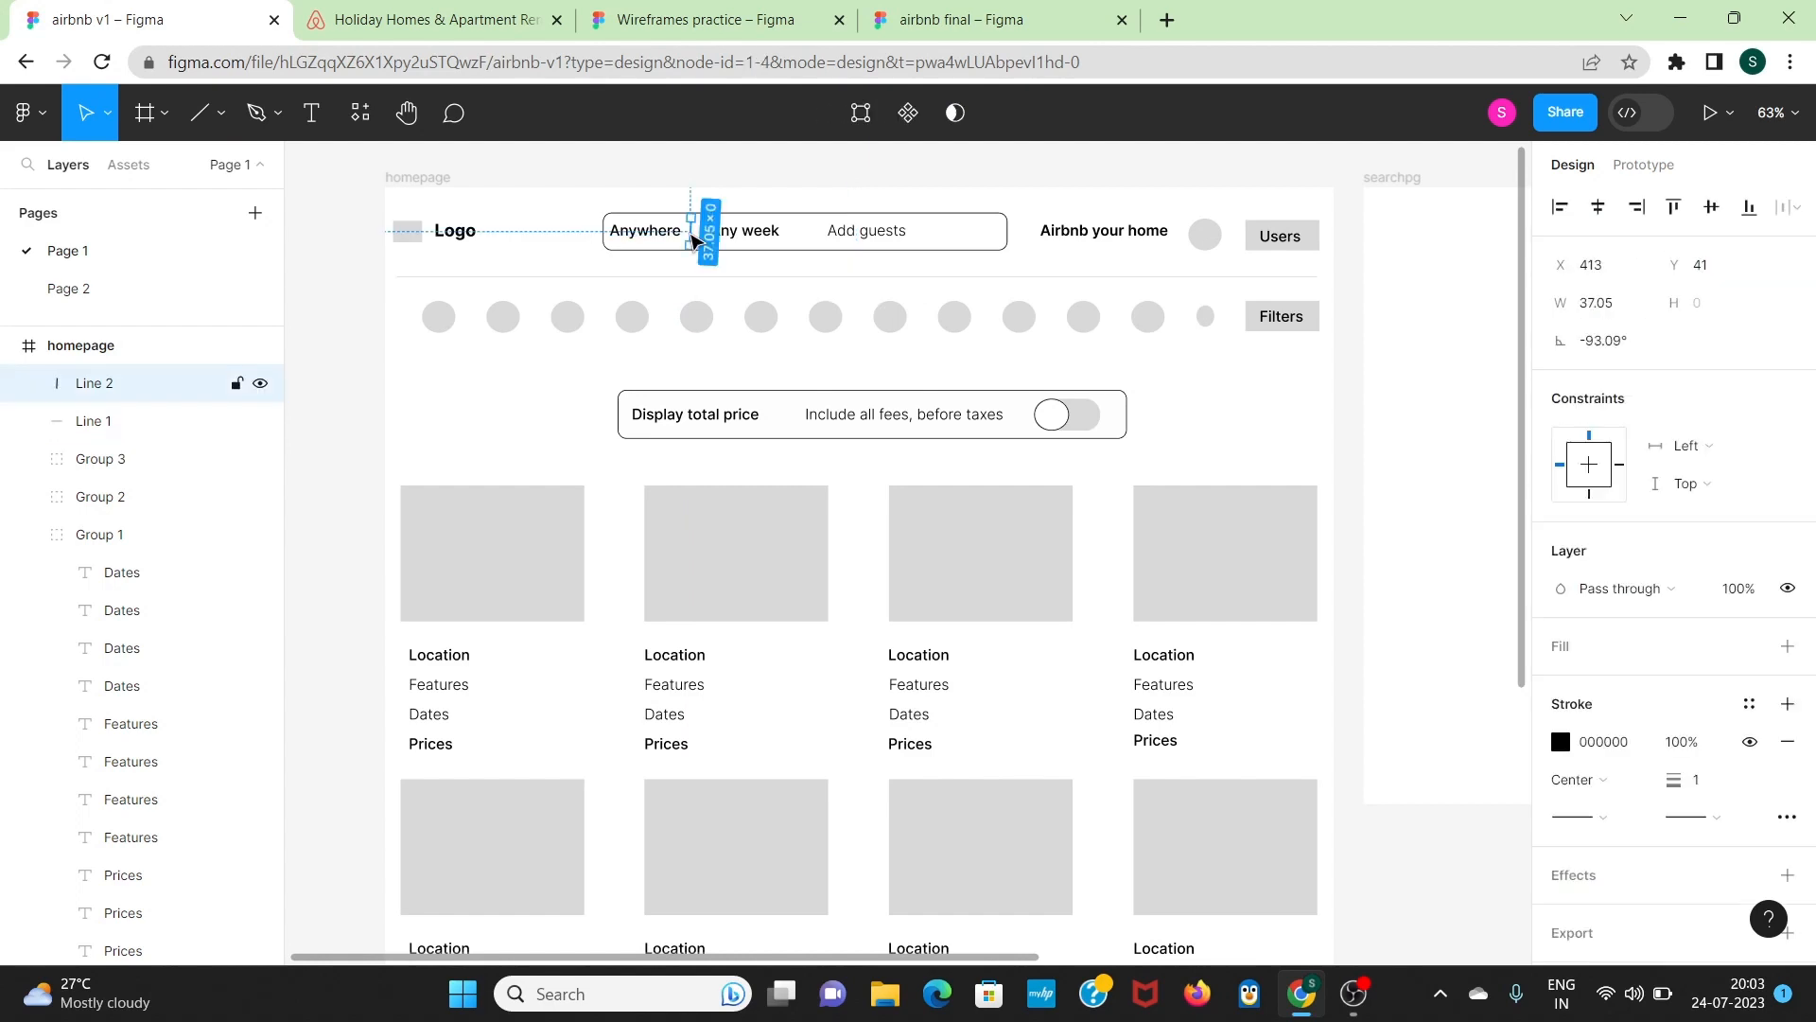
{"action": "left_click", "coordinate": [1605, 351]}
{"action": "double_click", "coordinate": [1605, 352]}
{"action": "double_click", "coordinate": [1620, 351]}
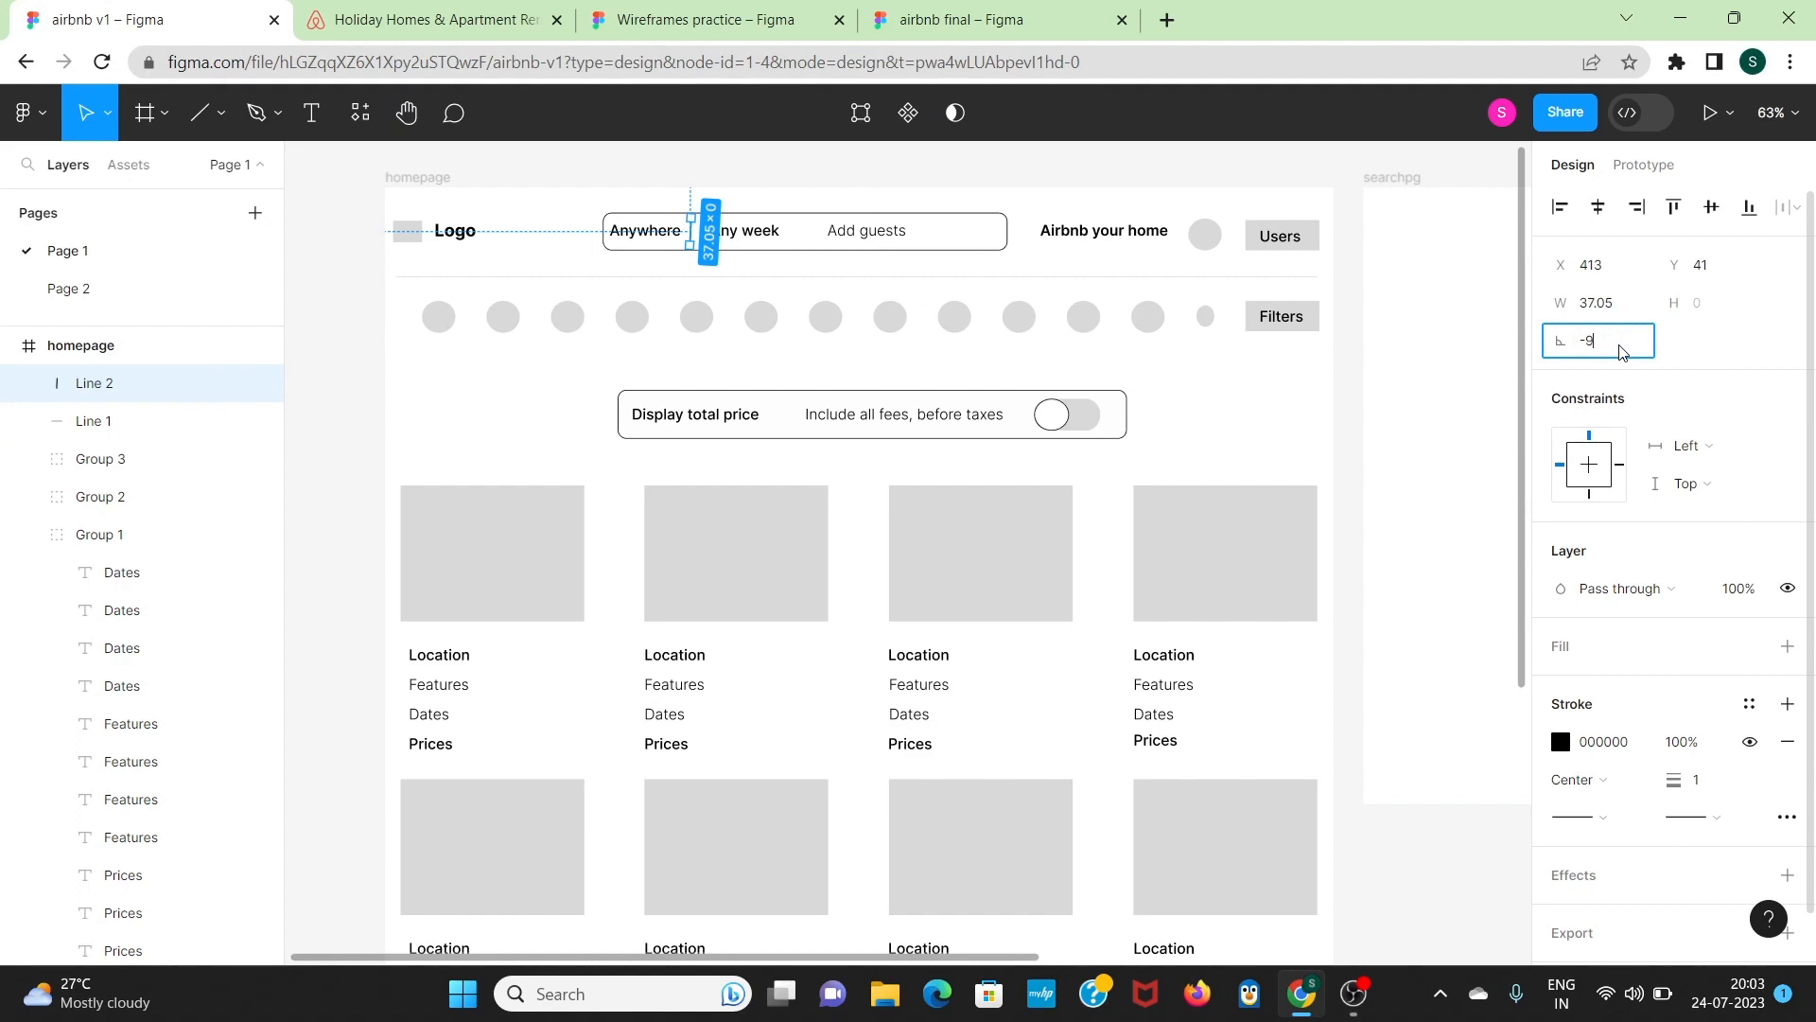
{"action": "key", "text": "Return"}
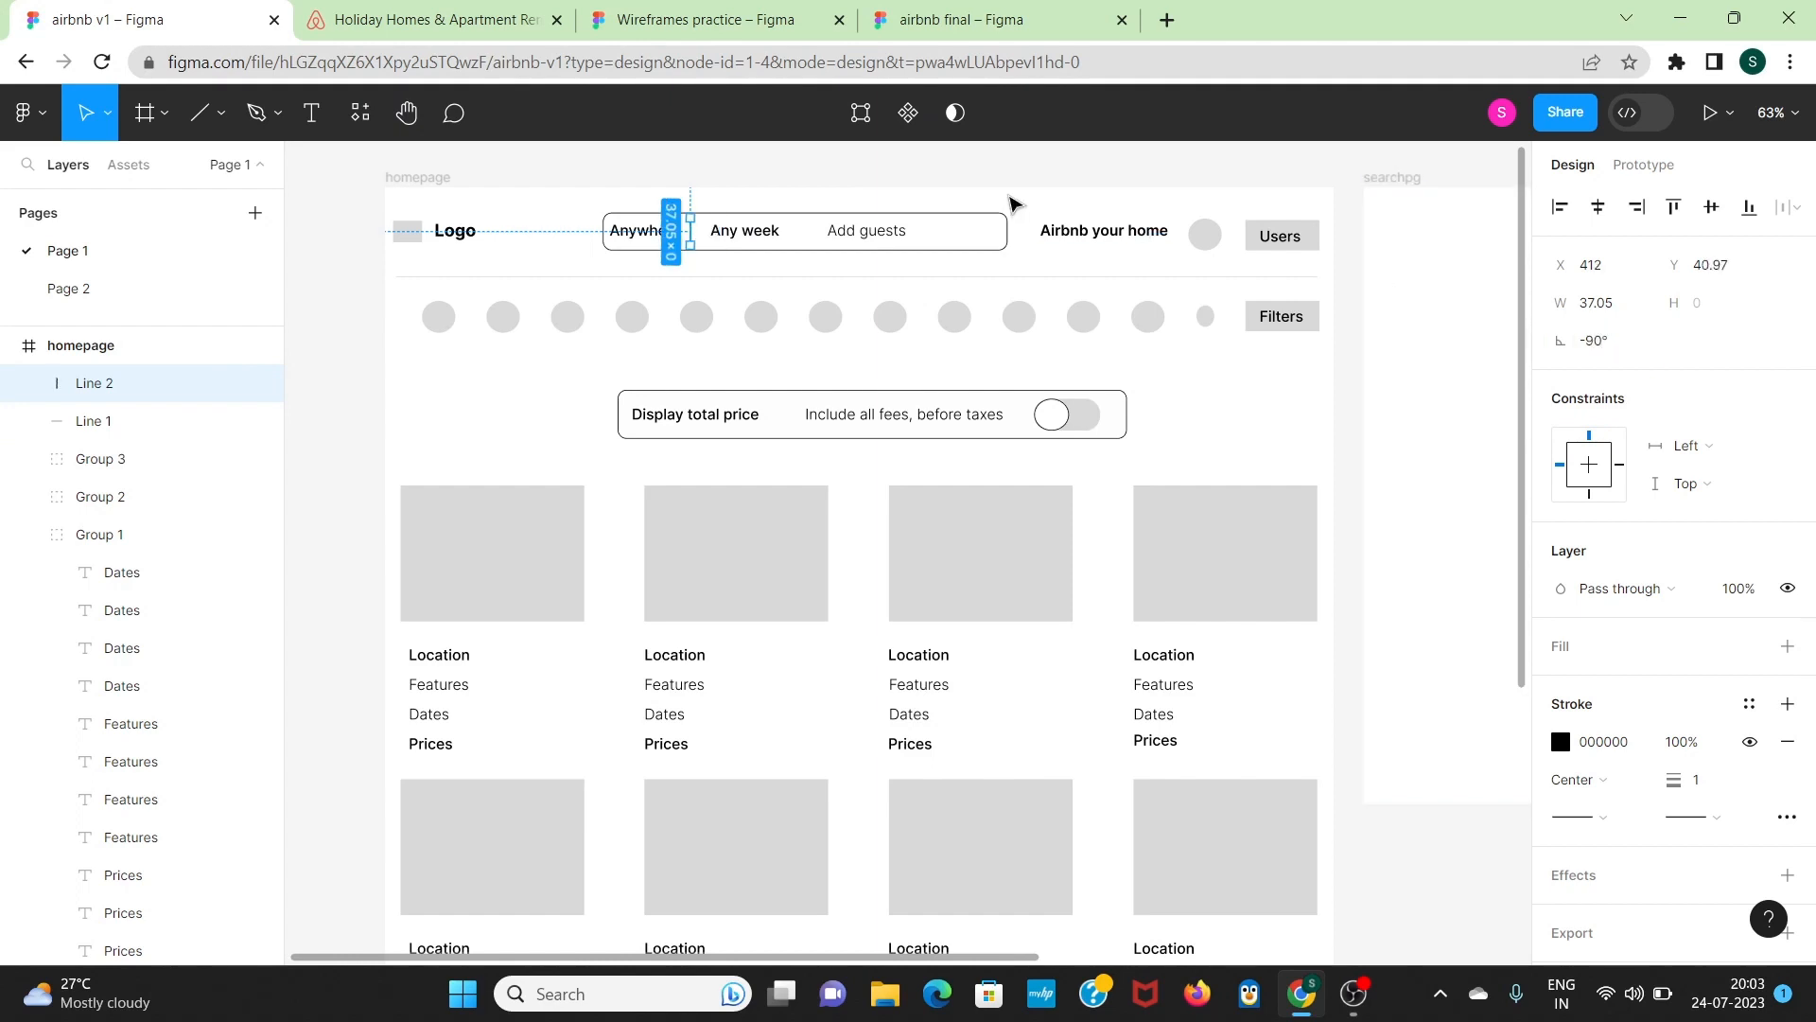
{"action": "left_click", "coordinate": [955, 180]}
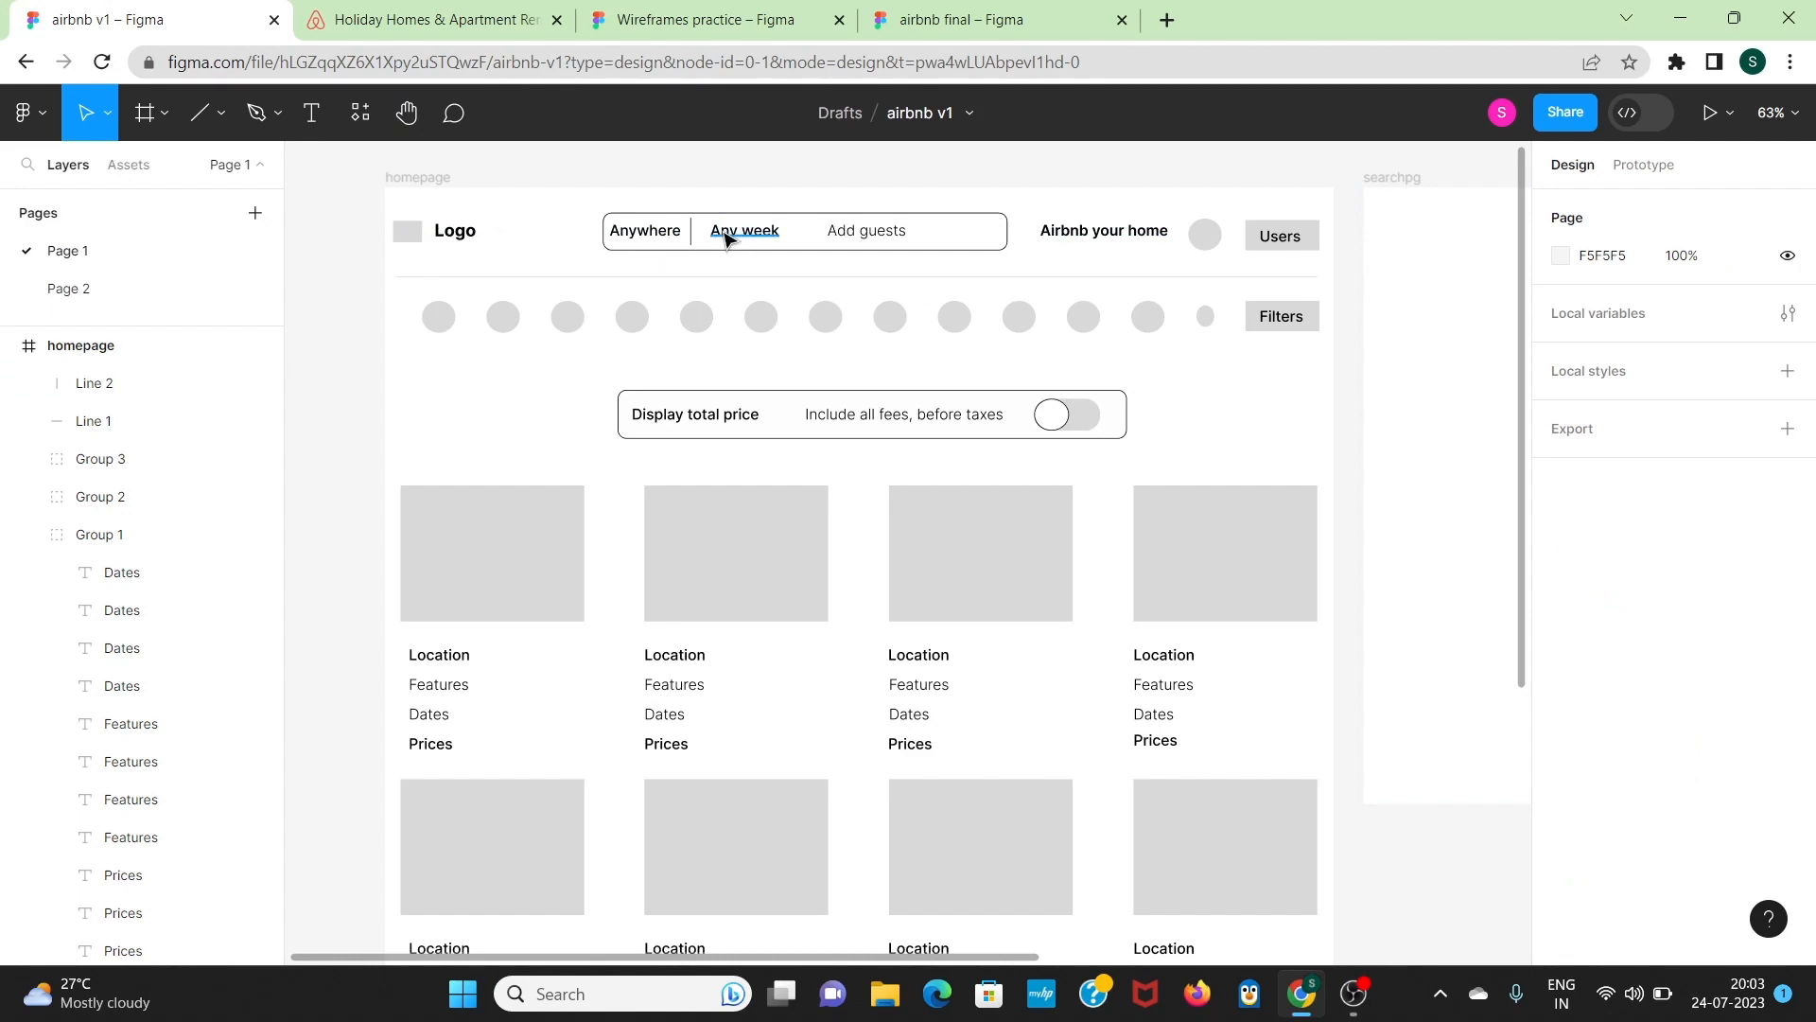
Step: Draw a vertical divider line about 28 long between "Any week" and "Add guests" in the search bar
{"action": "left_click", "coordinate": [695, 242]}
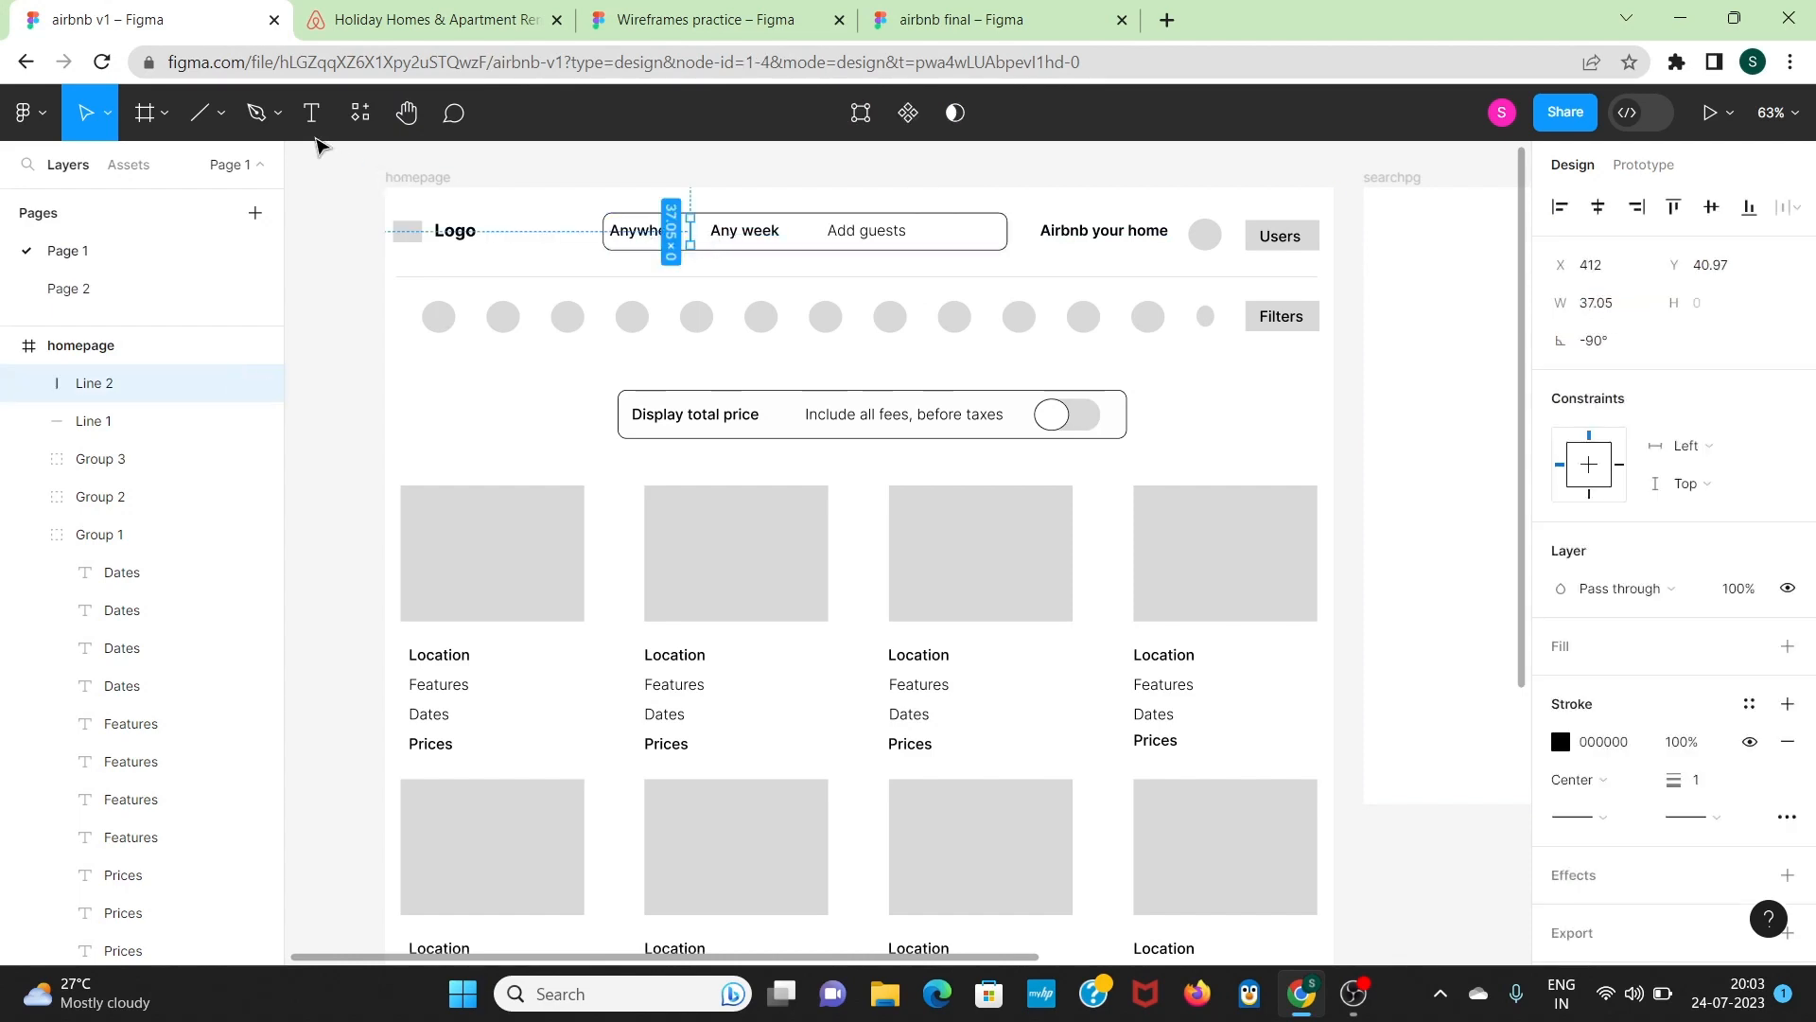
{"action": "left_click", "coordinate": [203, 115]}
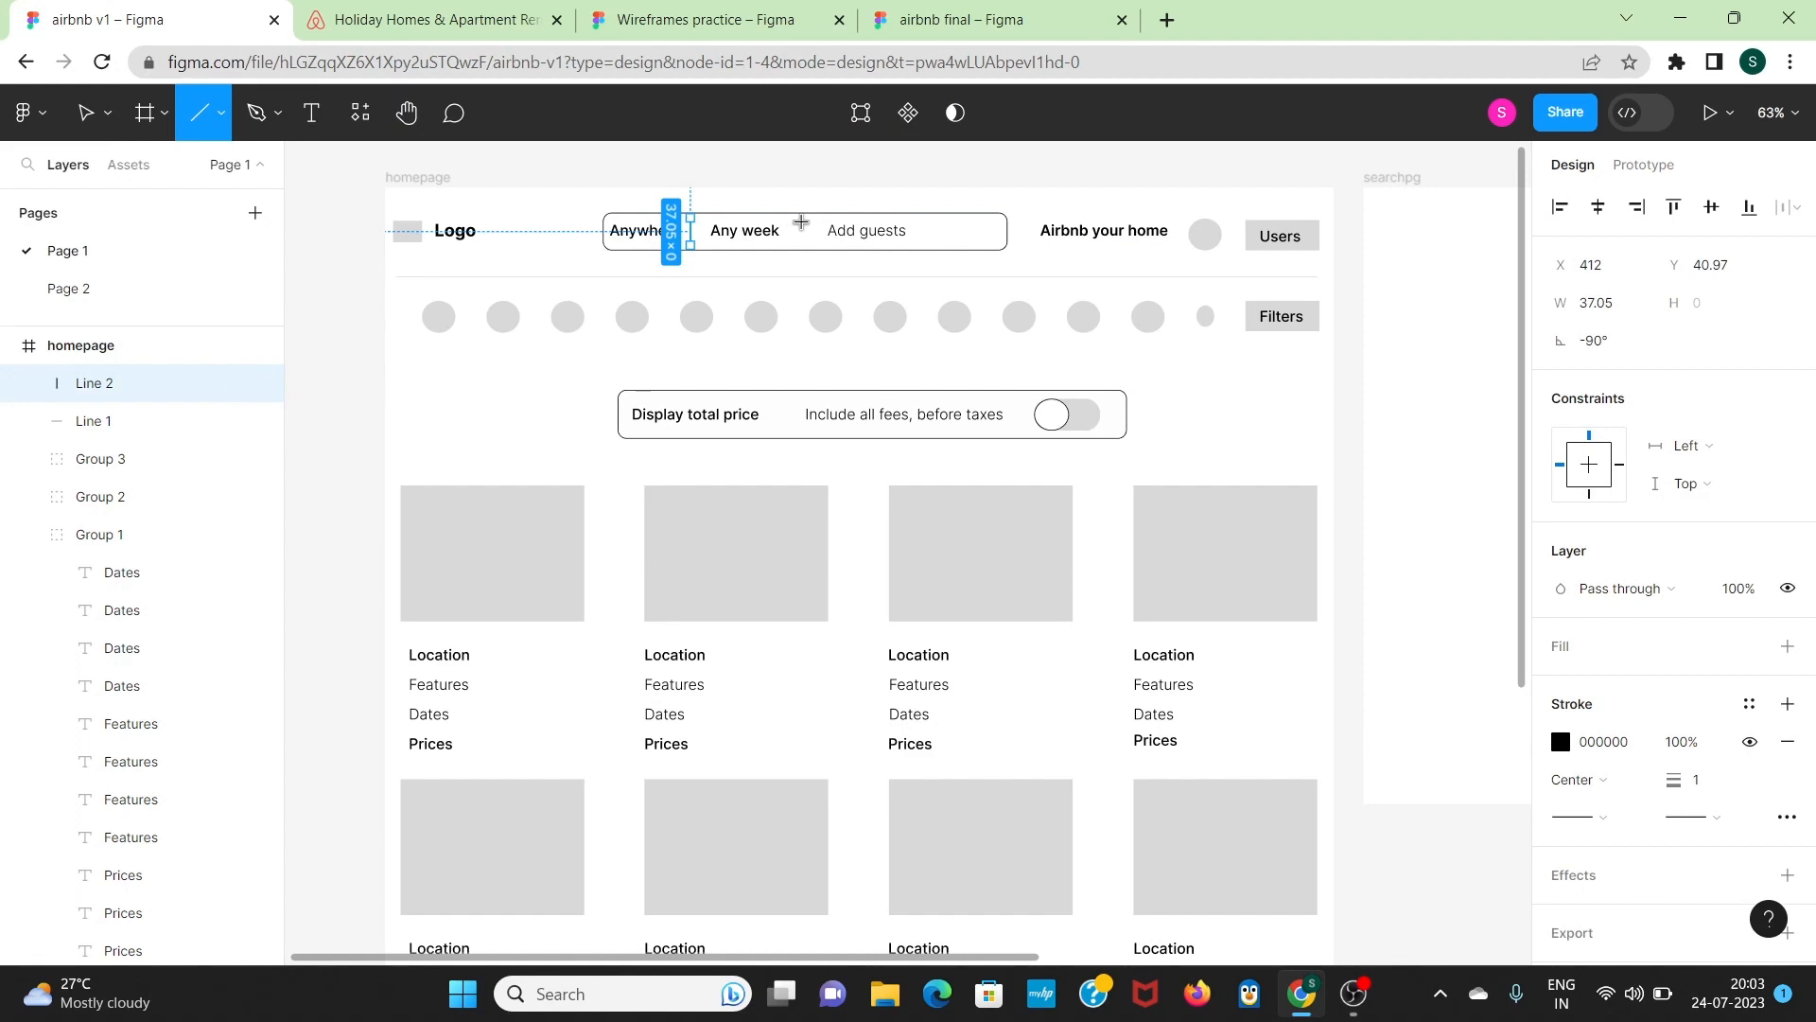
{"action": "left_click_drag", "start_coordinate": [802, 219], "coordinate": [801, 244]}
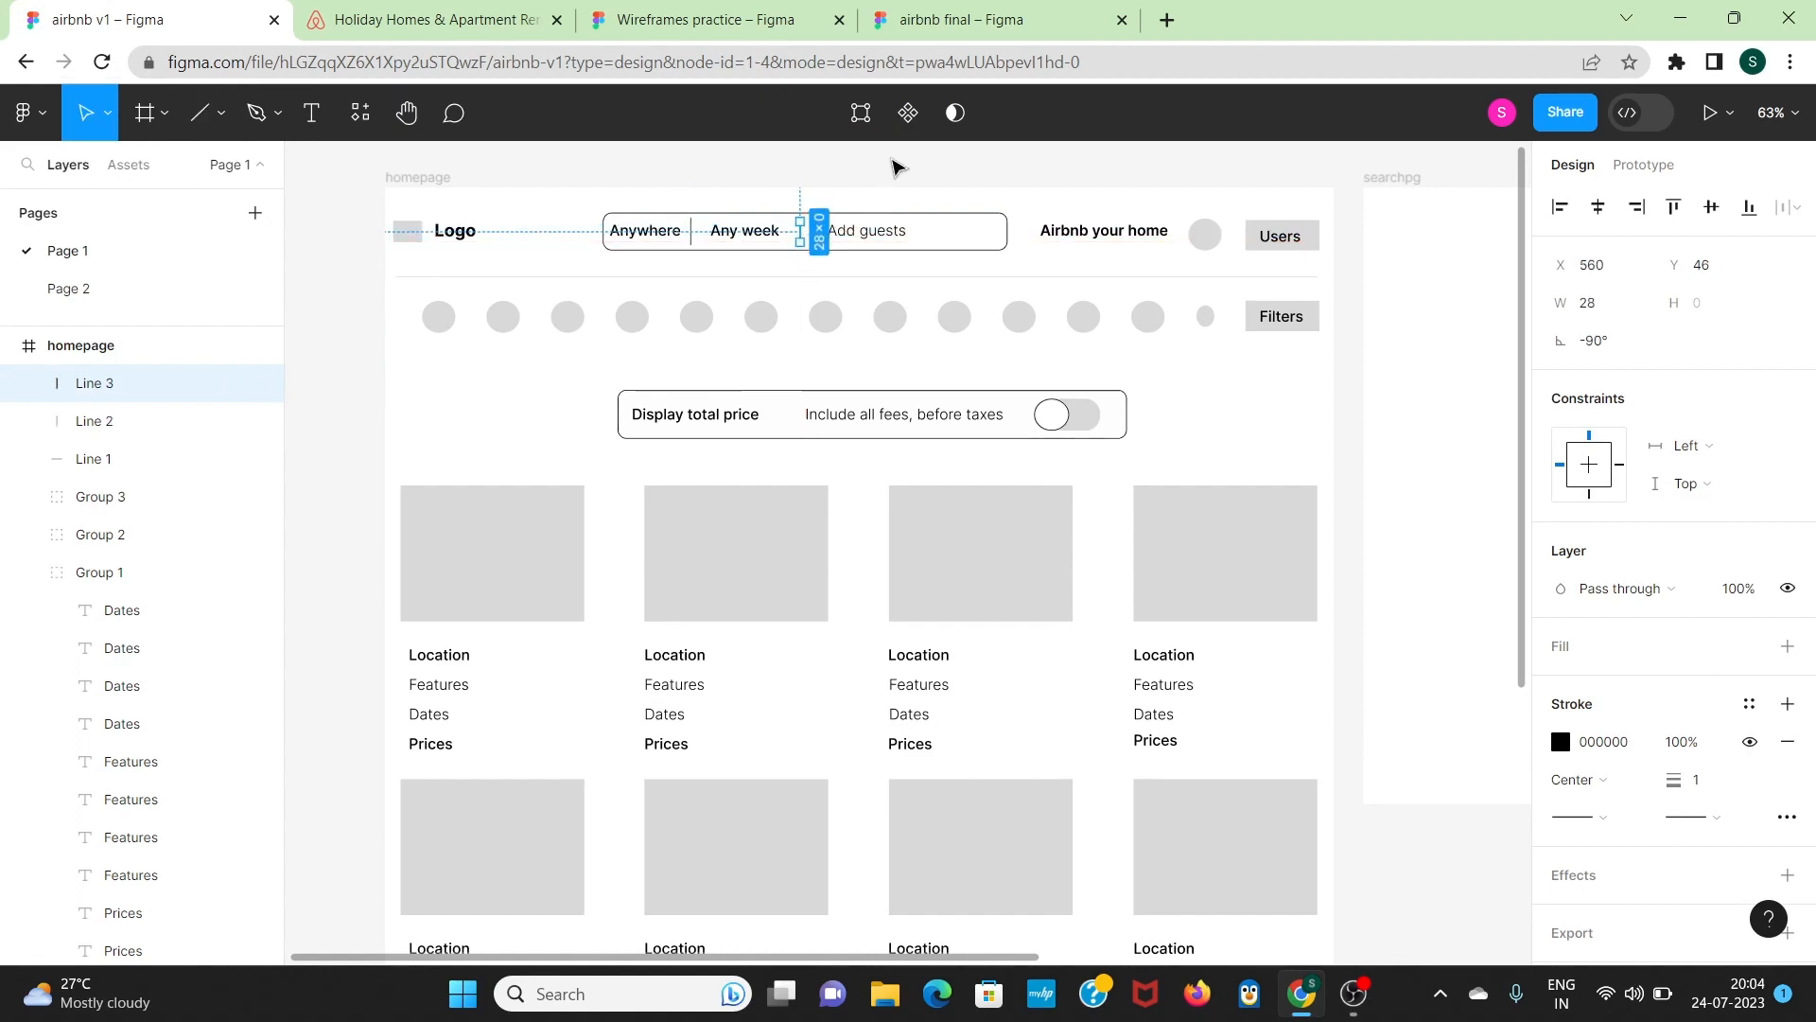
{"action": "left_click", "coordinate": [900, 168]}
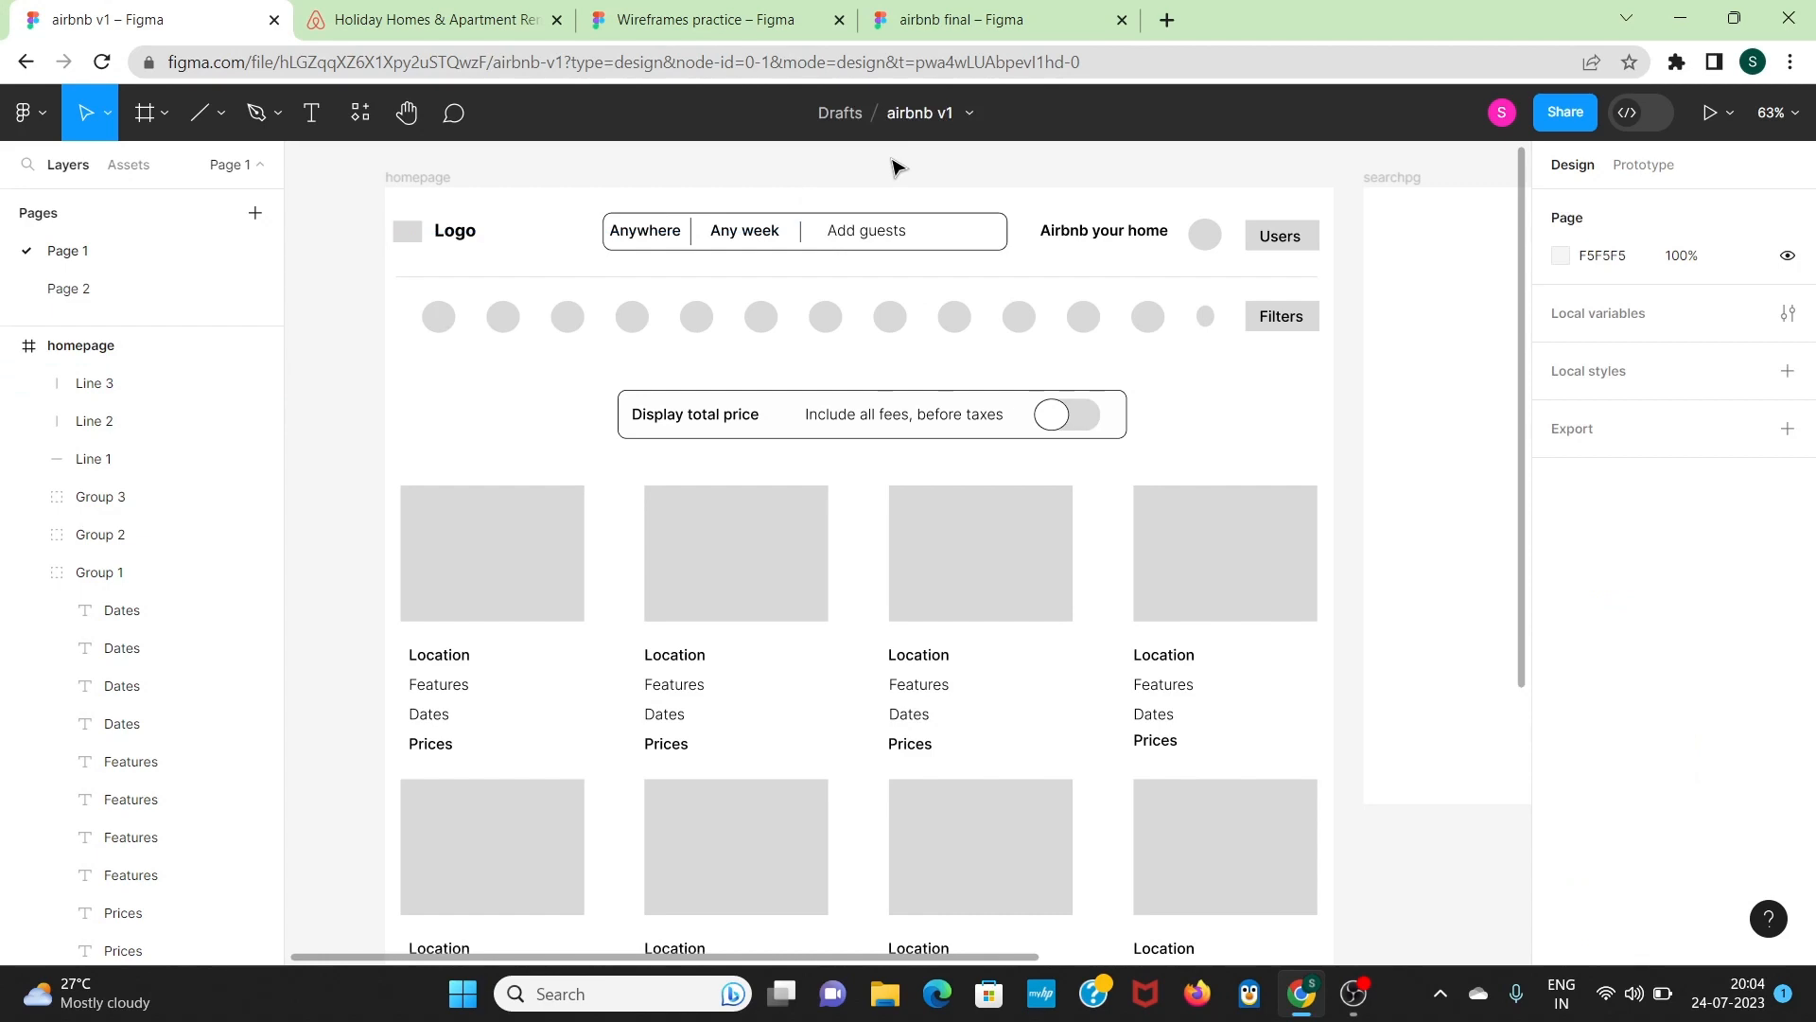
Step: Replace the divider after "Anywhere" with a duplicate of the one after "Any week", placed at X 420, Y 46
{"action": "left_click", "coordinate": [691, 244]}
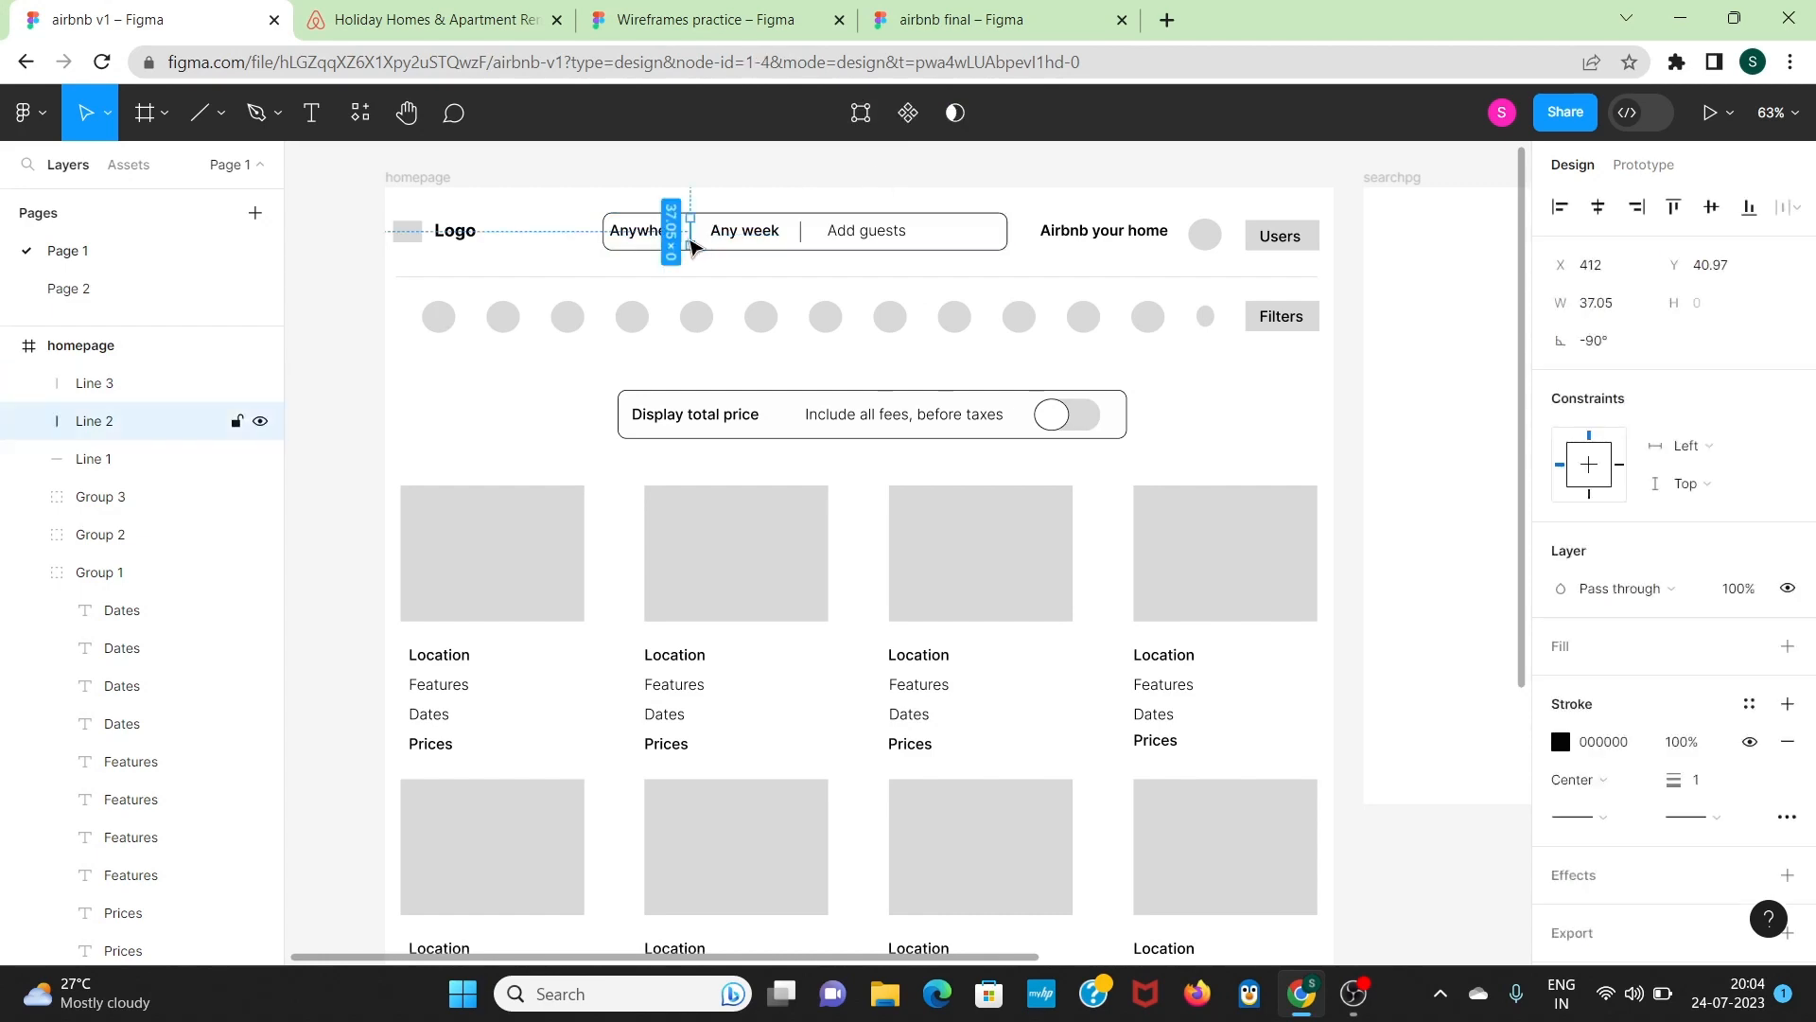
{"action": "key", "text": "Delete"}
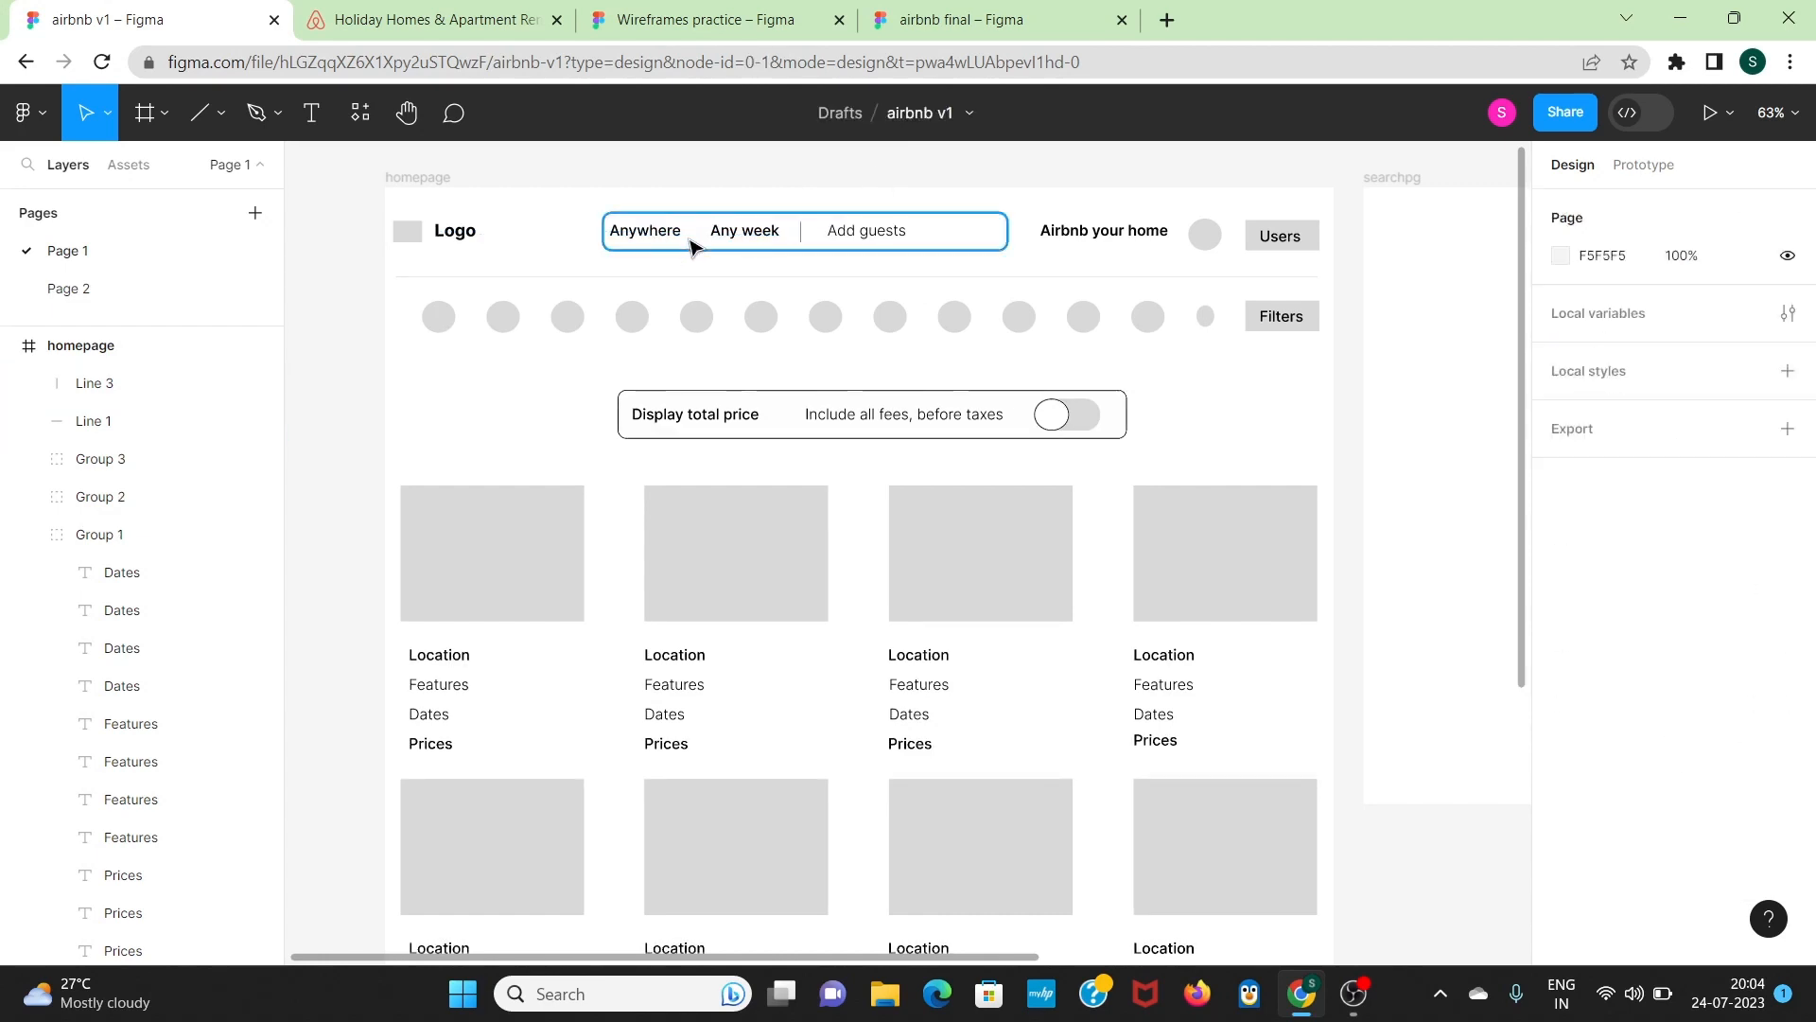
{"action": "left_click", "coordinate": [803, 240]}
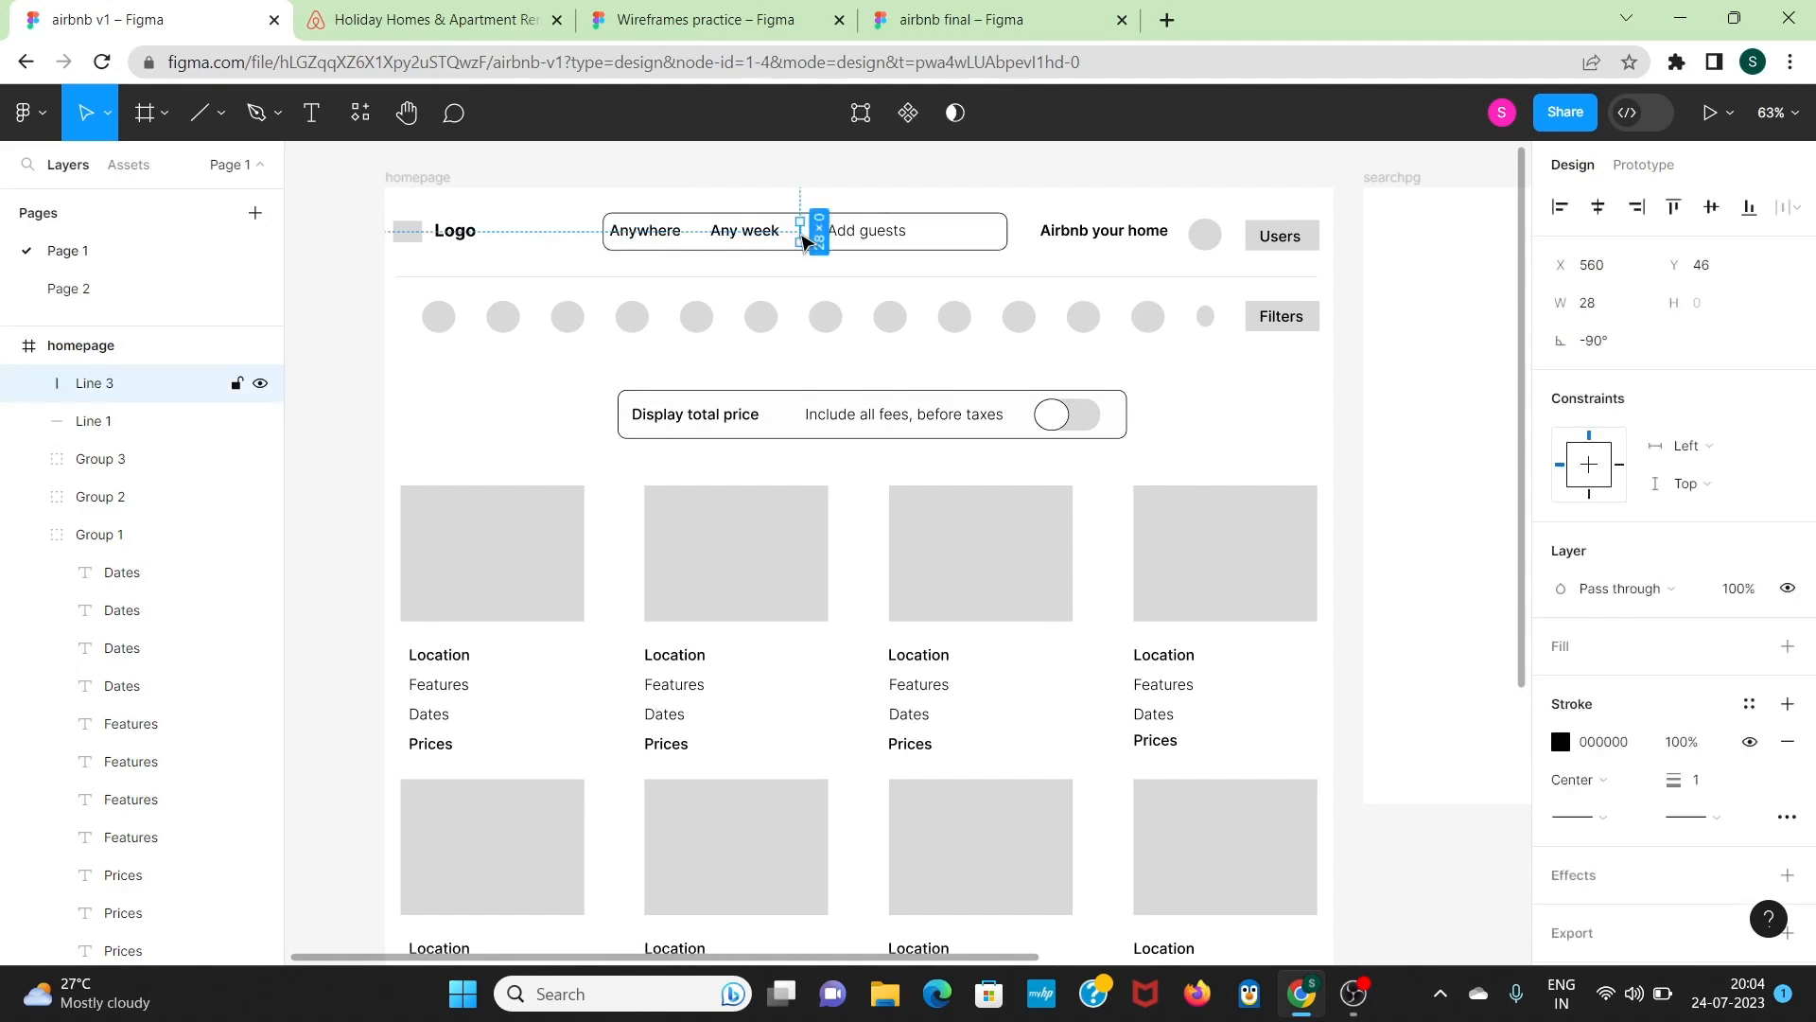
{"action": "key", "text": "ctrl+d"}
{"action": "left_click_drag", "start_coordinate": [802, 240], "coordinate": [702, 242]}
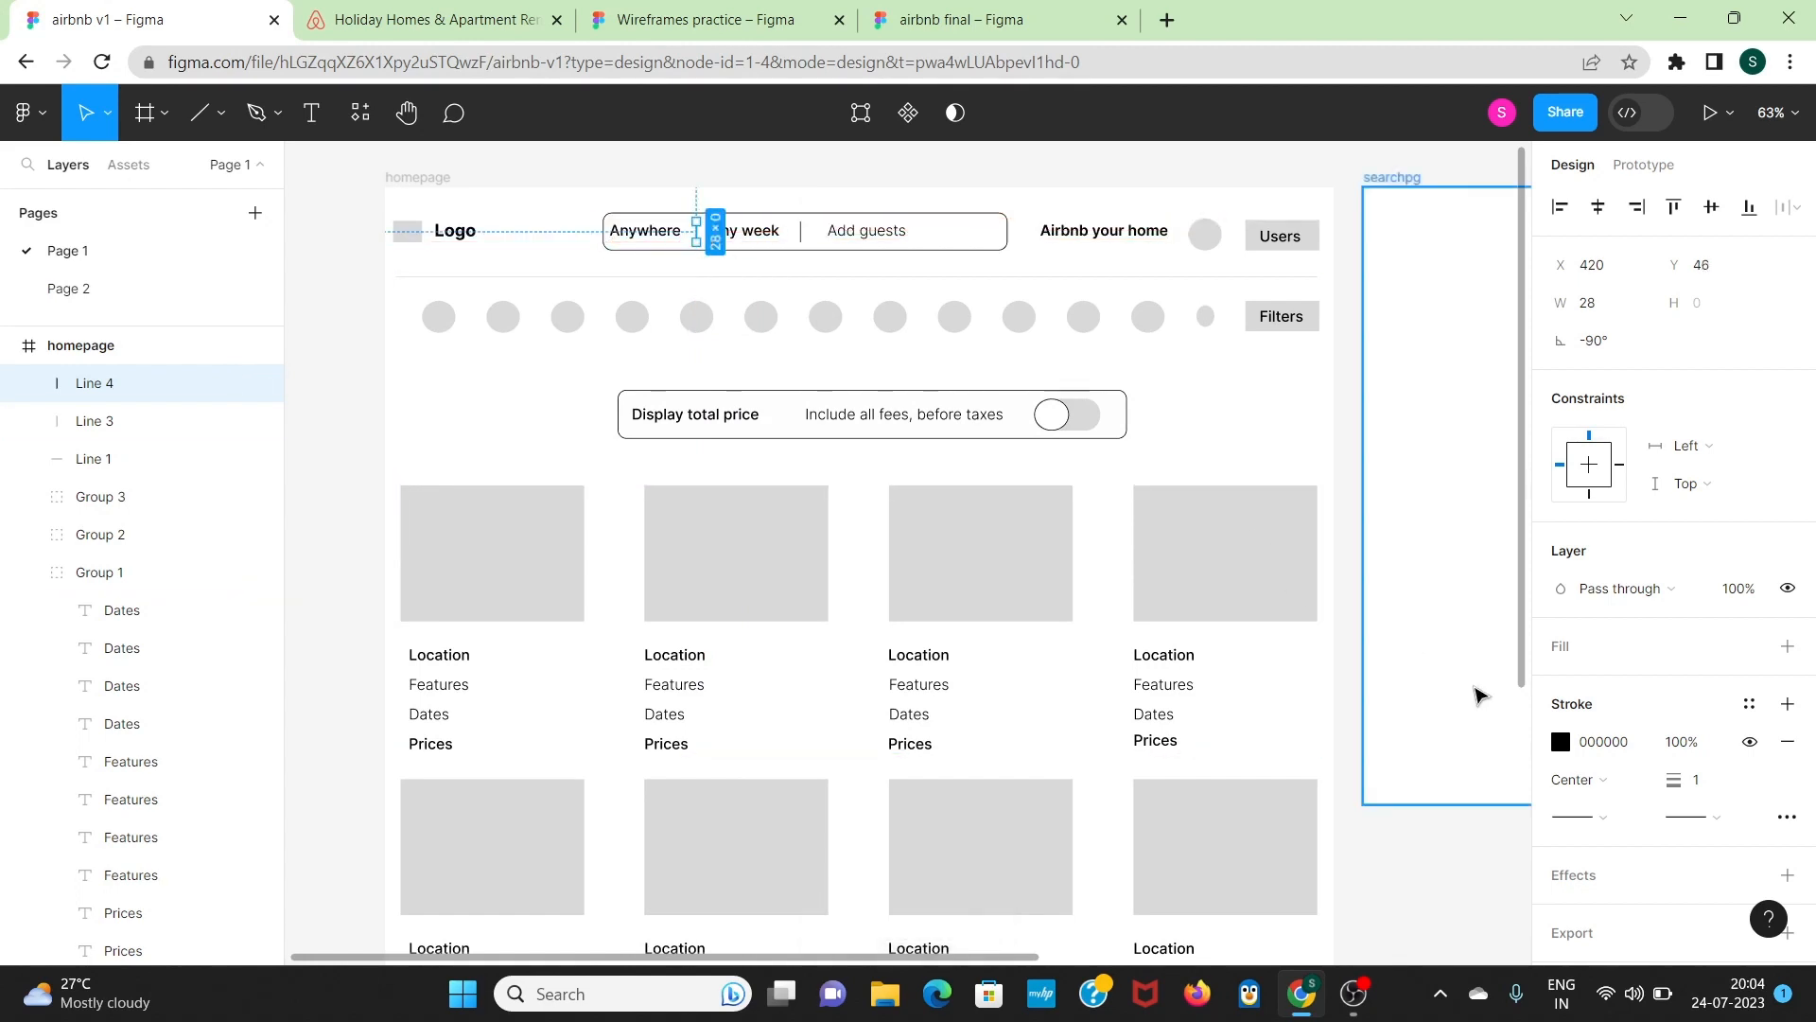
Step: Change the stroke of the divider after "Anywhere" to the light grey from the document colors
{"action": "left_click", "coordinate": [1562, 745]}
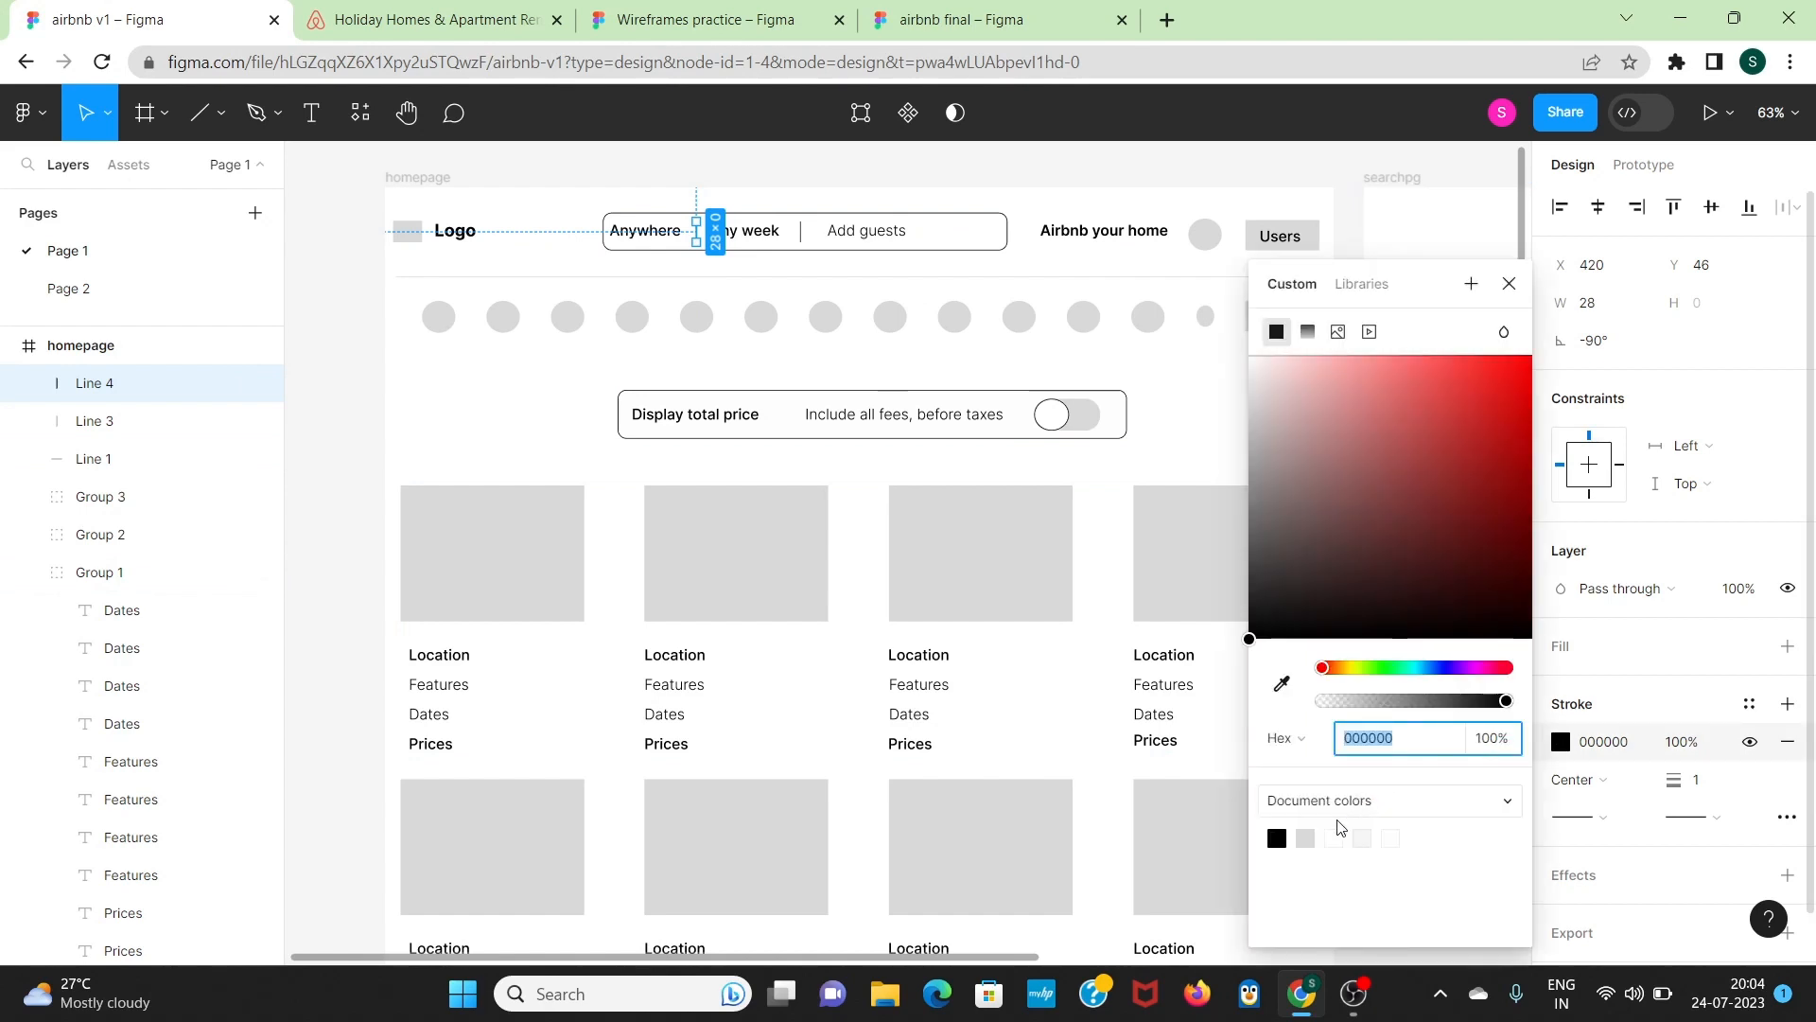
{"action": "left_click", "coordinate": [1311, 837]}
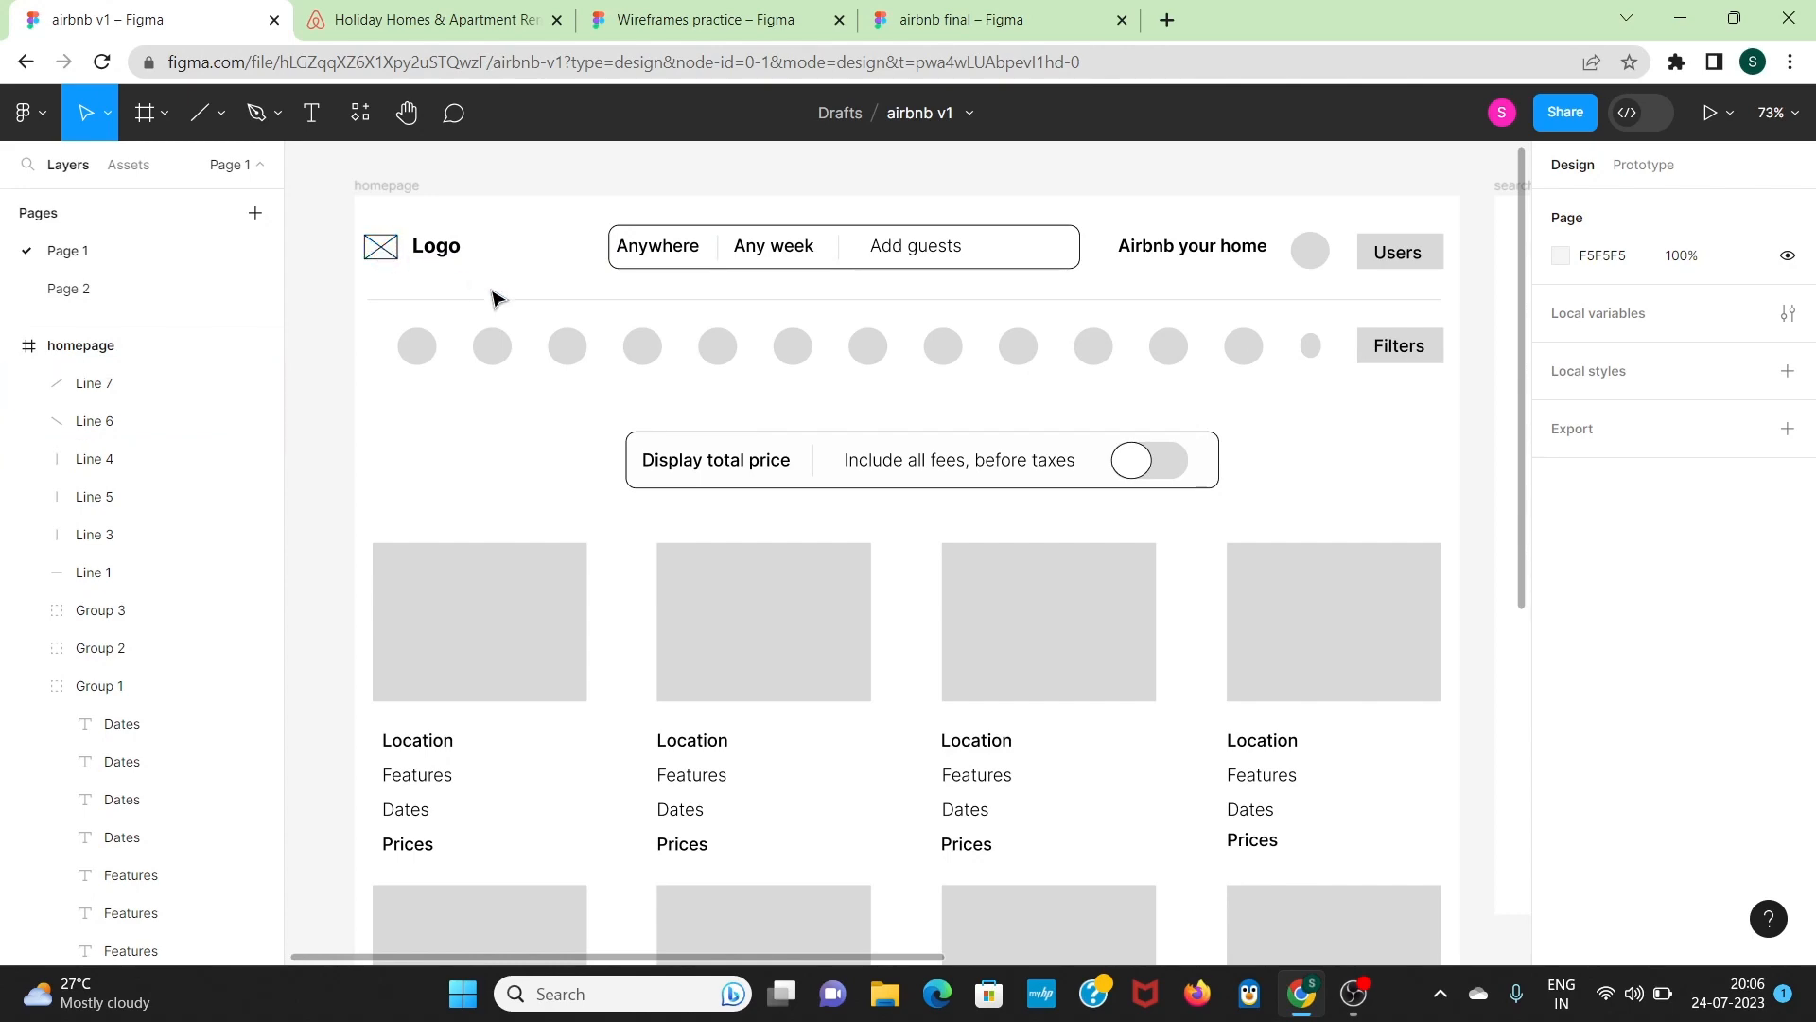
Step: Compare the homepage wireframe with the live Airbnb homepage, examining the header, category row and listing grid
{"action": "scroll", "coordinate": [547, 312], "scroll_direction": "right", "scroll_amount": 1}
{"action": "scroll", "coordinate": [547, 313], "scroll_direction": "down", "scroll_amount": 2}
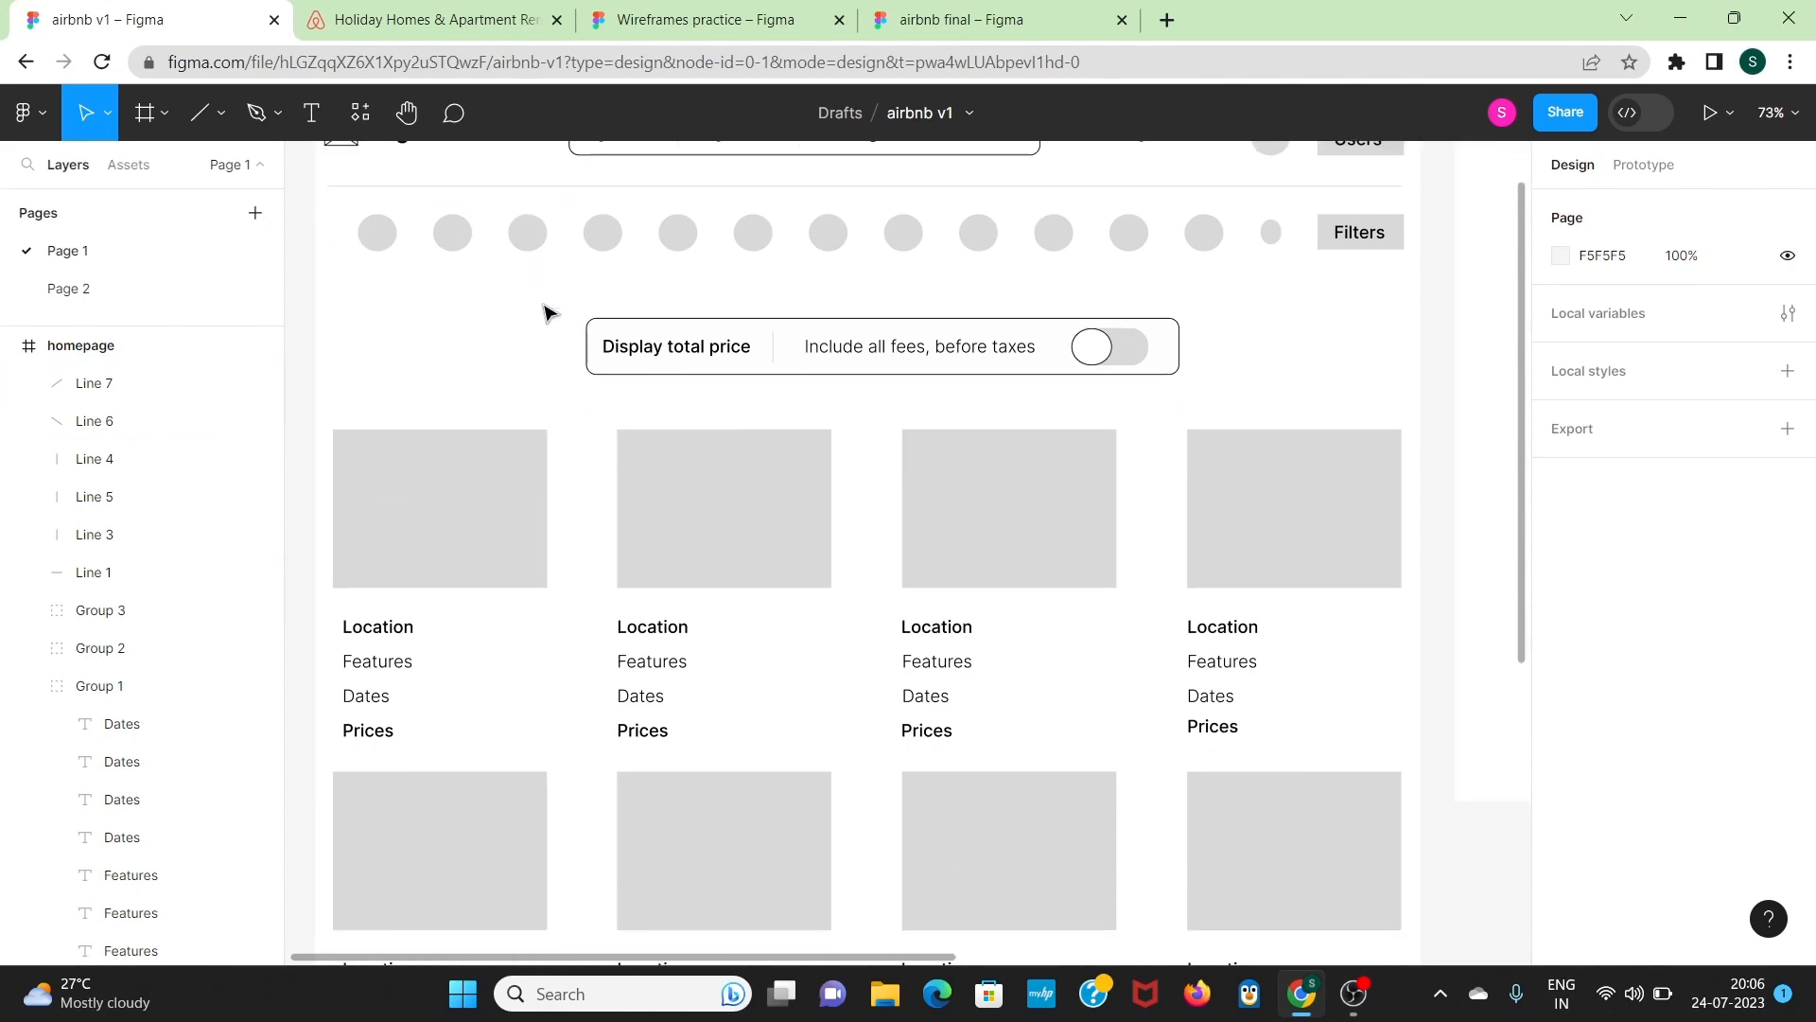
{"action": "left_click", "coordinate": [461, 11]}
{"action": "scroll", "coordinate": [547, 297], "scroll_direction": "down", "scroll_amount": 3}
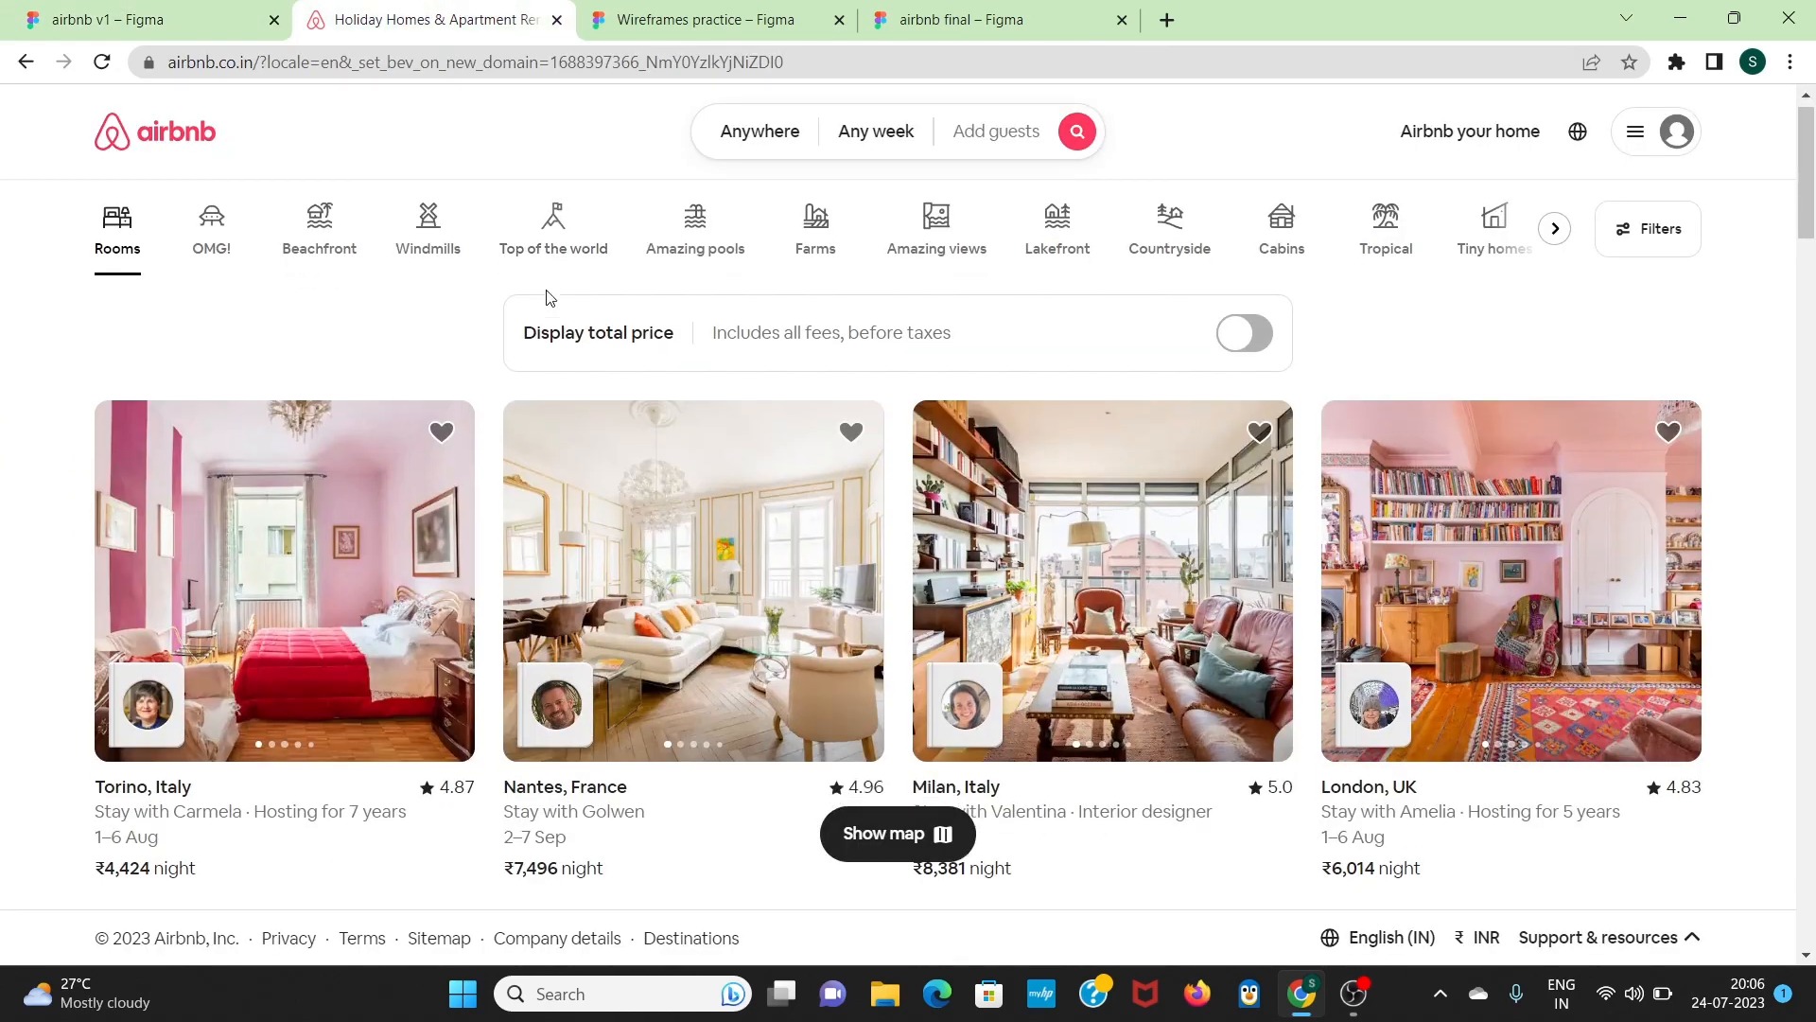
{"action": "scroll", "coordinate": [547, 299], "scroll_direction": "down", "scroll_amount": 5}
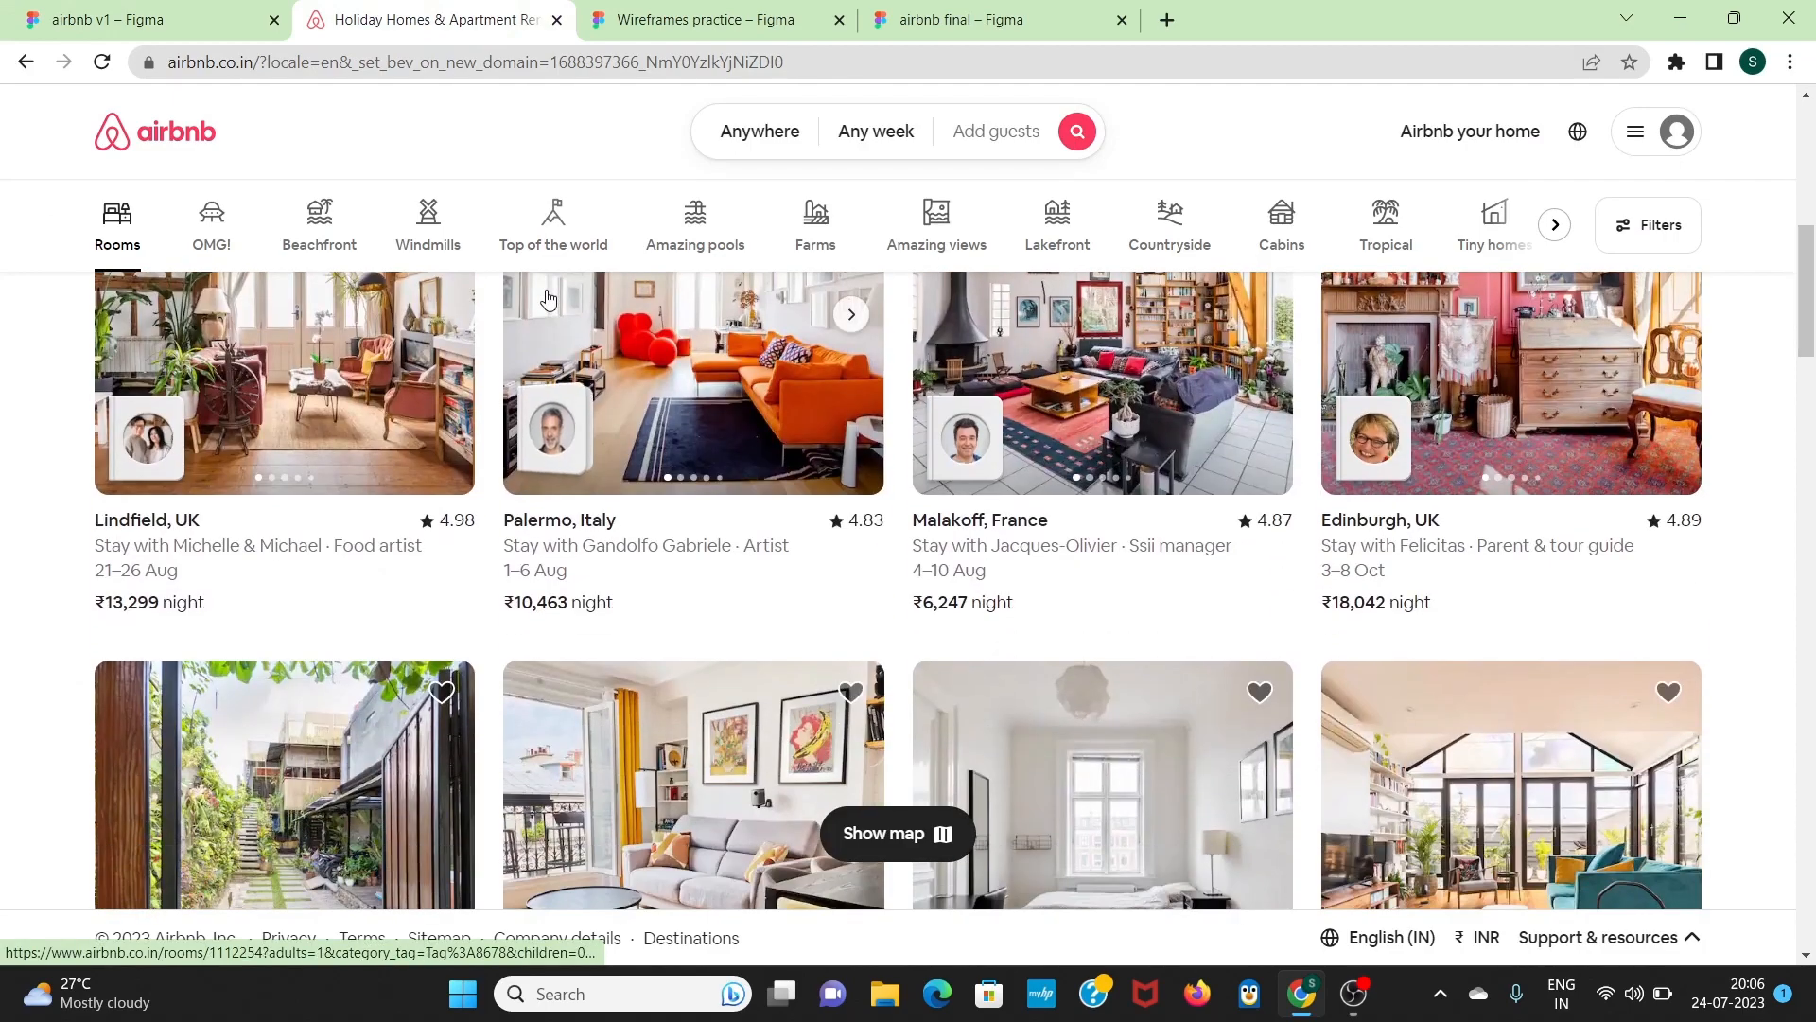
{"action": "scroll", "coordinate": [547, 299], "scroll_direction": "up", "scroll_amount": 8}
{"action": "left_click", "coordinate": [216, 10]}
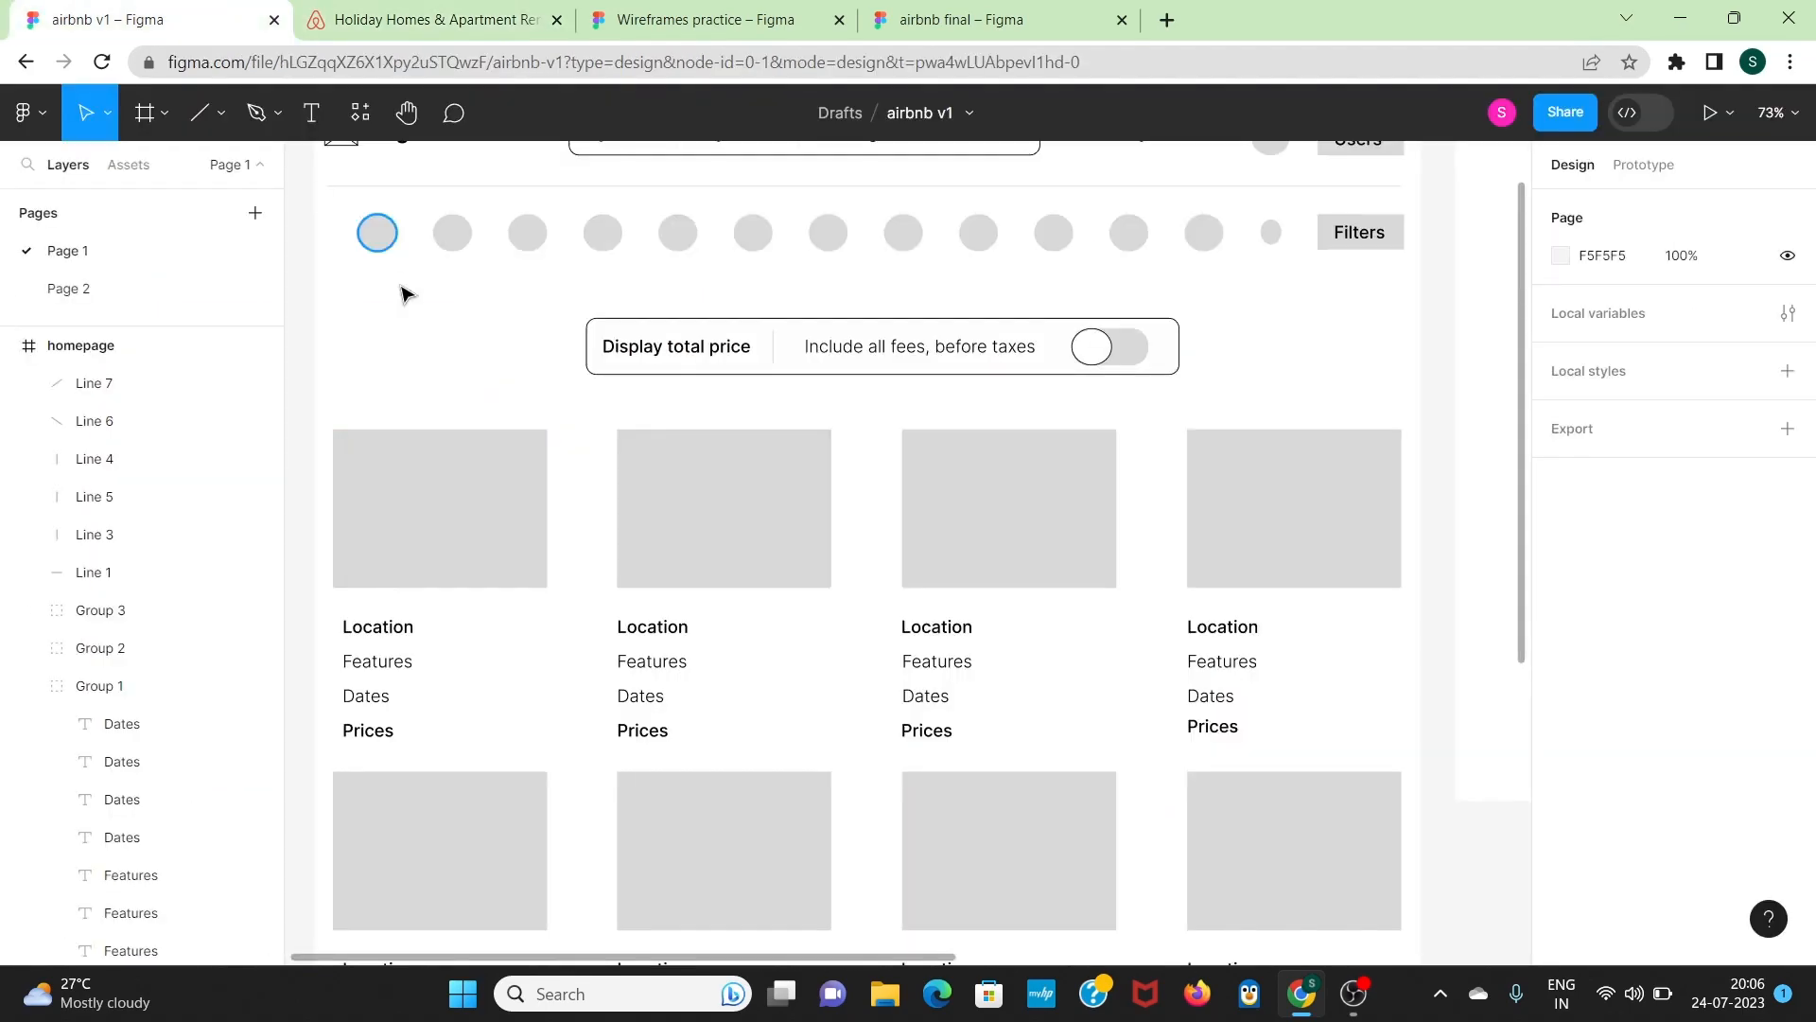
{"action": "scroll", "coordinate": [438, 333], "scroll_direction": "down", "scroll_amount": 8}
{"action": "scroll", "coordinate": [438, 332], "scroll_direction": "up", "scroll_amount": 8}
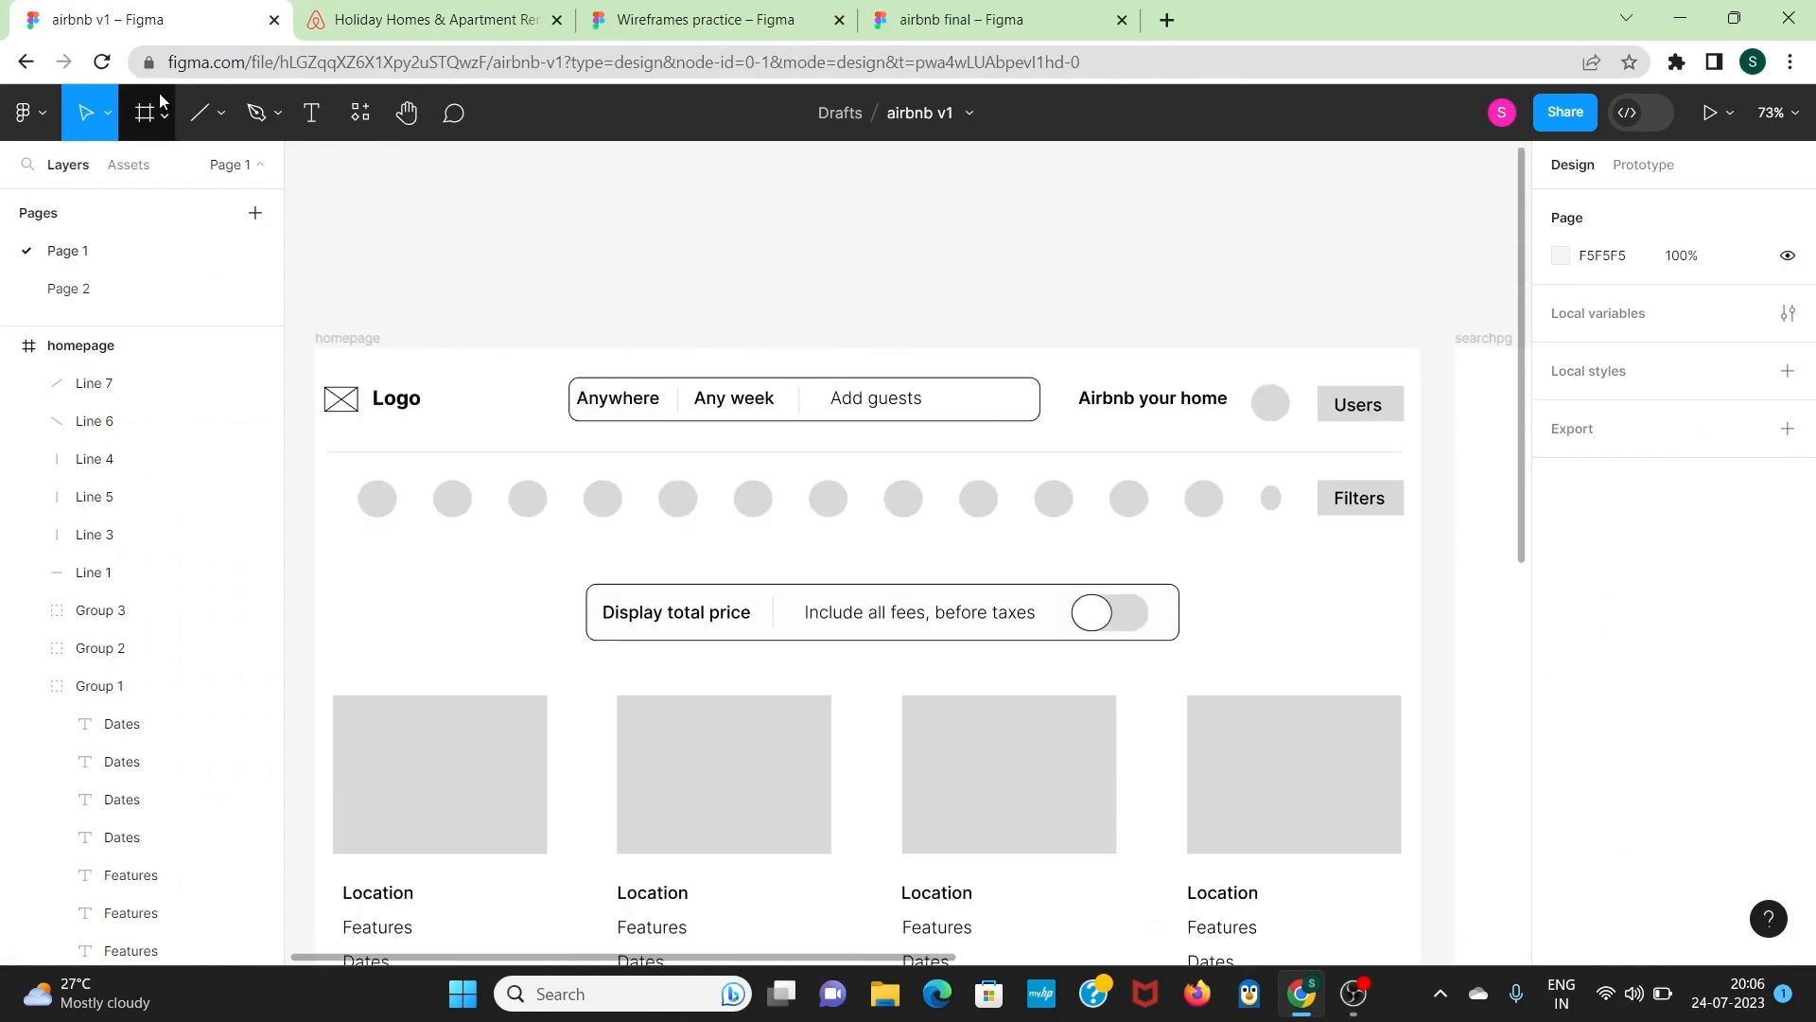
Step: Draw an ellipse about 53 × 39 inside the search bar, after "Add guests", as the search icon placeholder
{"action": "left_click", "coordinate": [227, 109]}
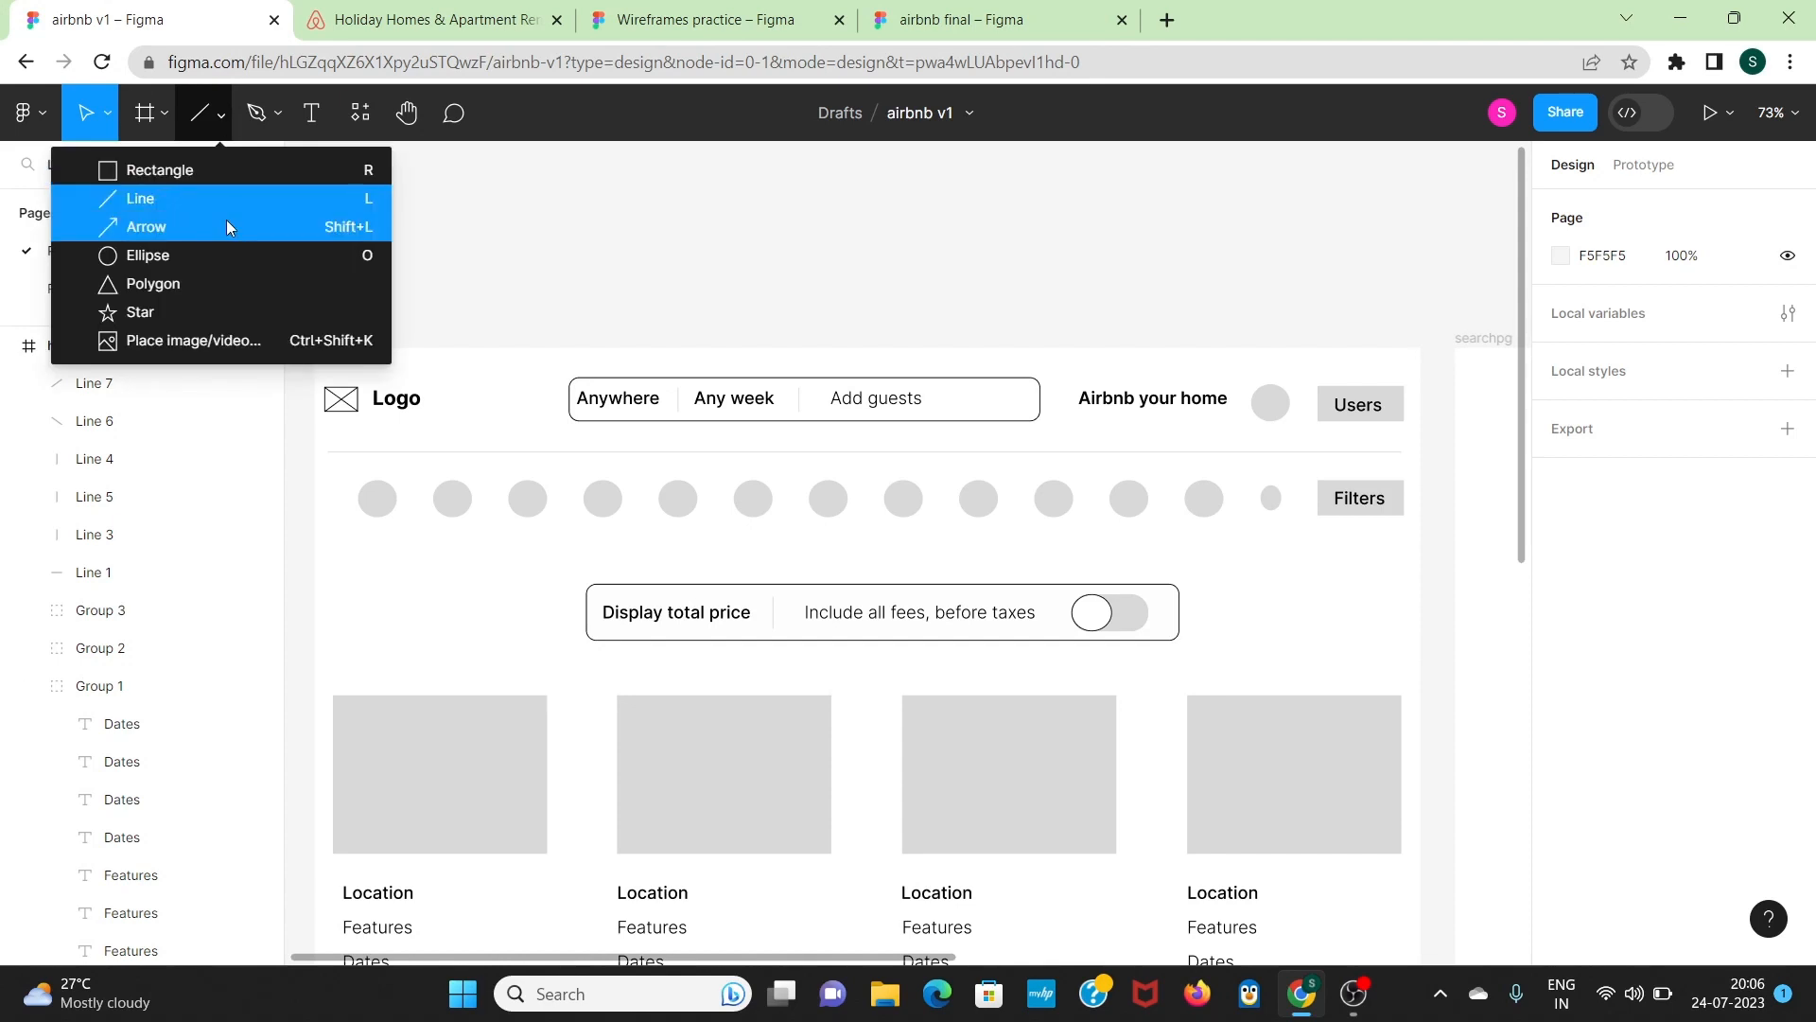
{"action": "left_click", "coordinate": [225, 254]}
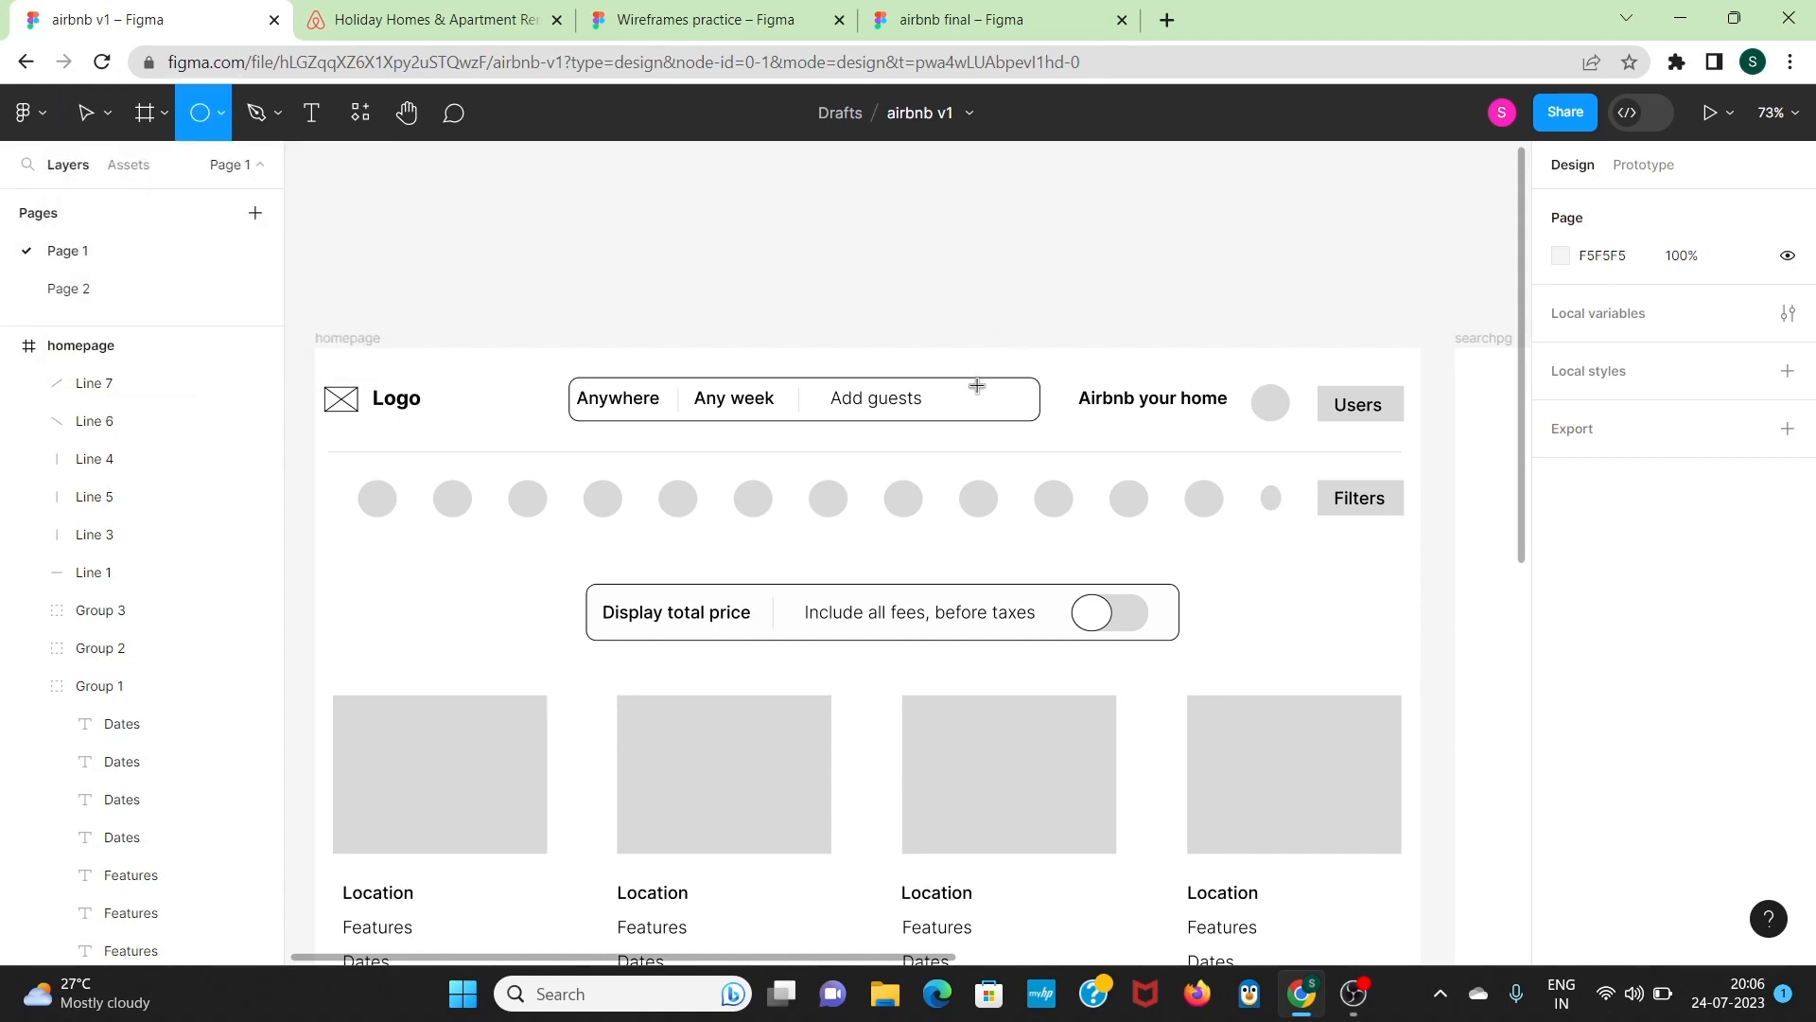
{"action": "left_click_drag", "start_coordinate": [980, 388], "coordinate": [1020, 416]}
Step: Draw a rectangle about 156 × 52 between the second and third listing columns, level with the first row's prices
{"action": "scroll", "coordinate": [1020, 417], "scroll_direction": "down", "scroll_amount": 5}
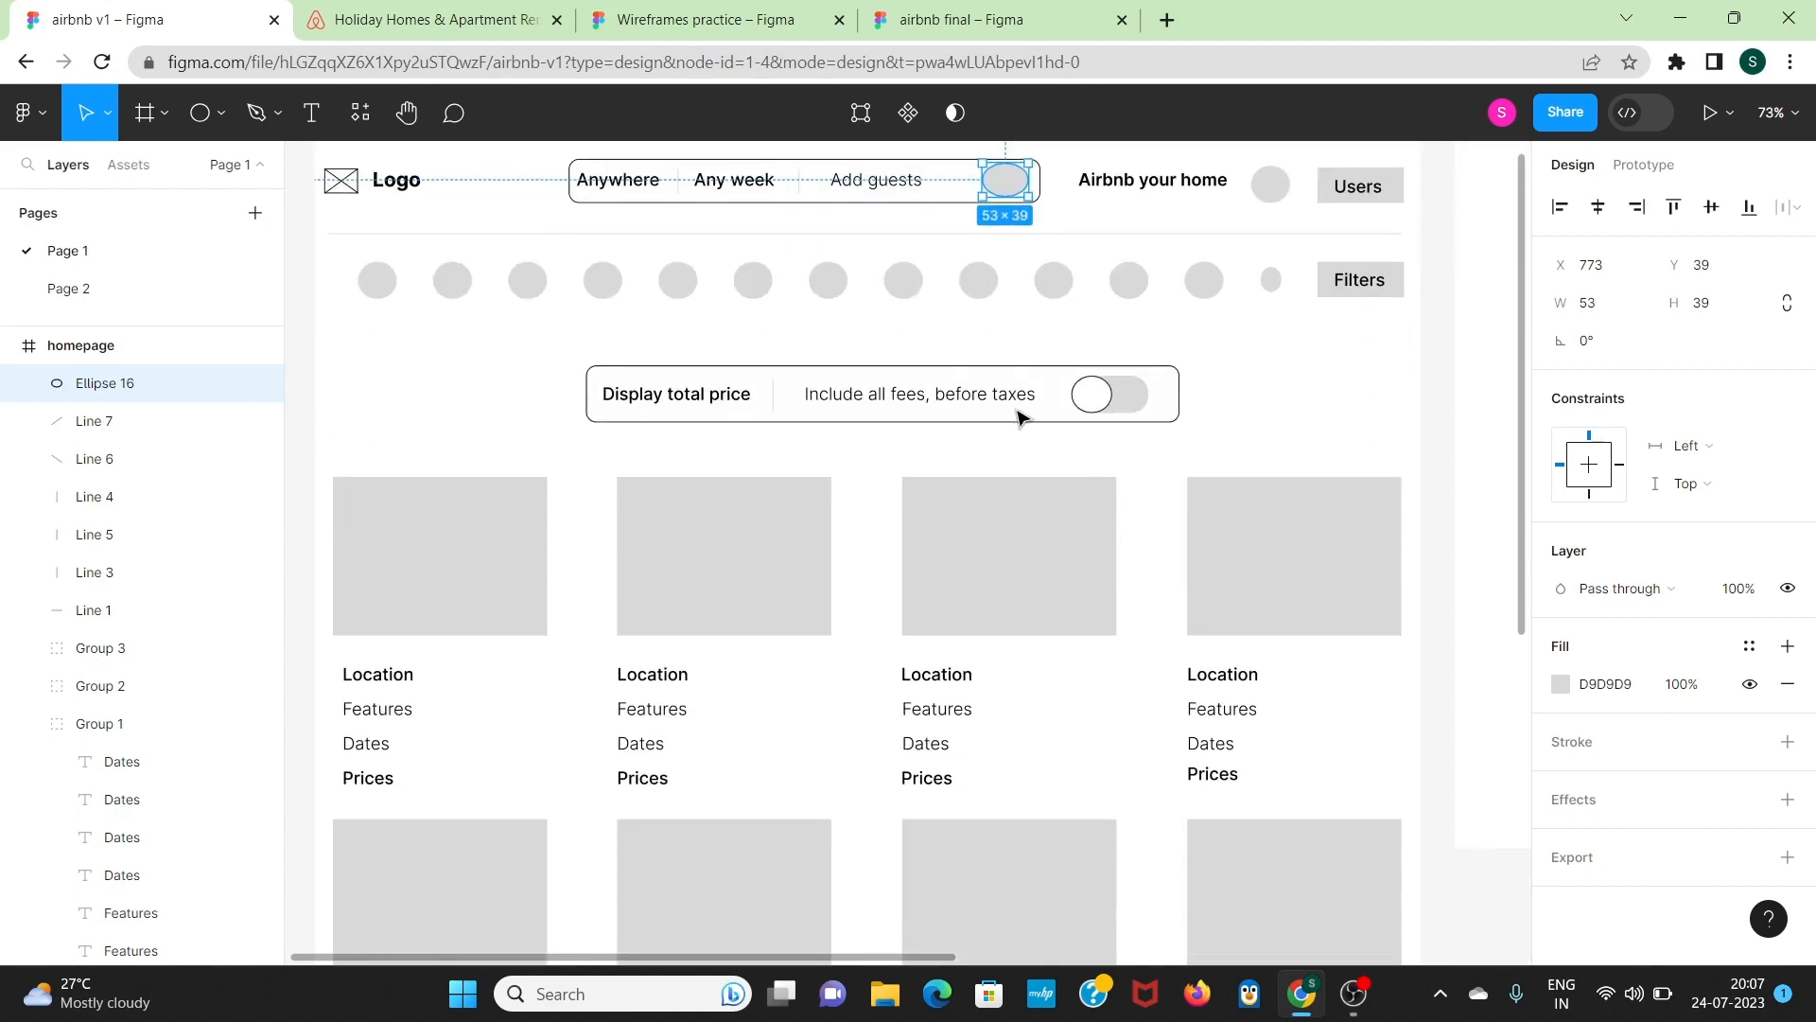
{"action": "scroll", "coordinate": [1018, 415], "scroll_direction": "down", "scroll_amount": 1}
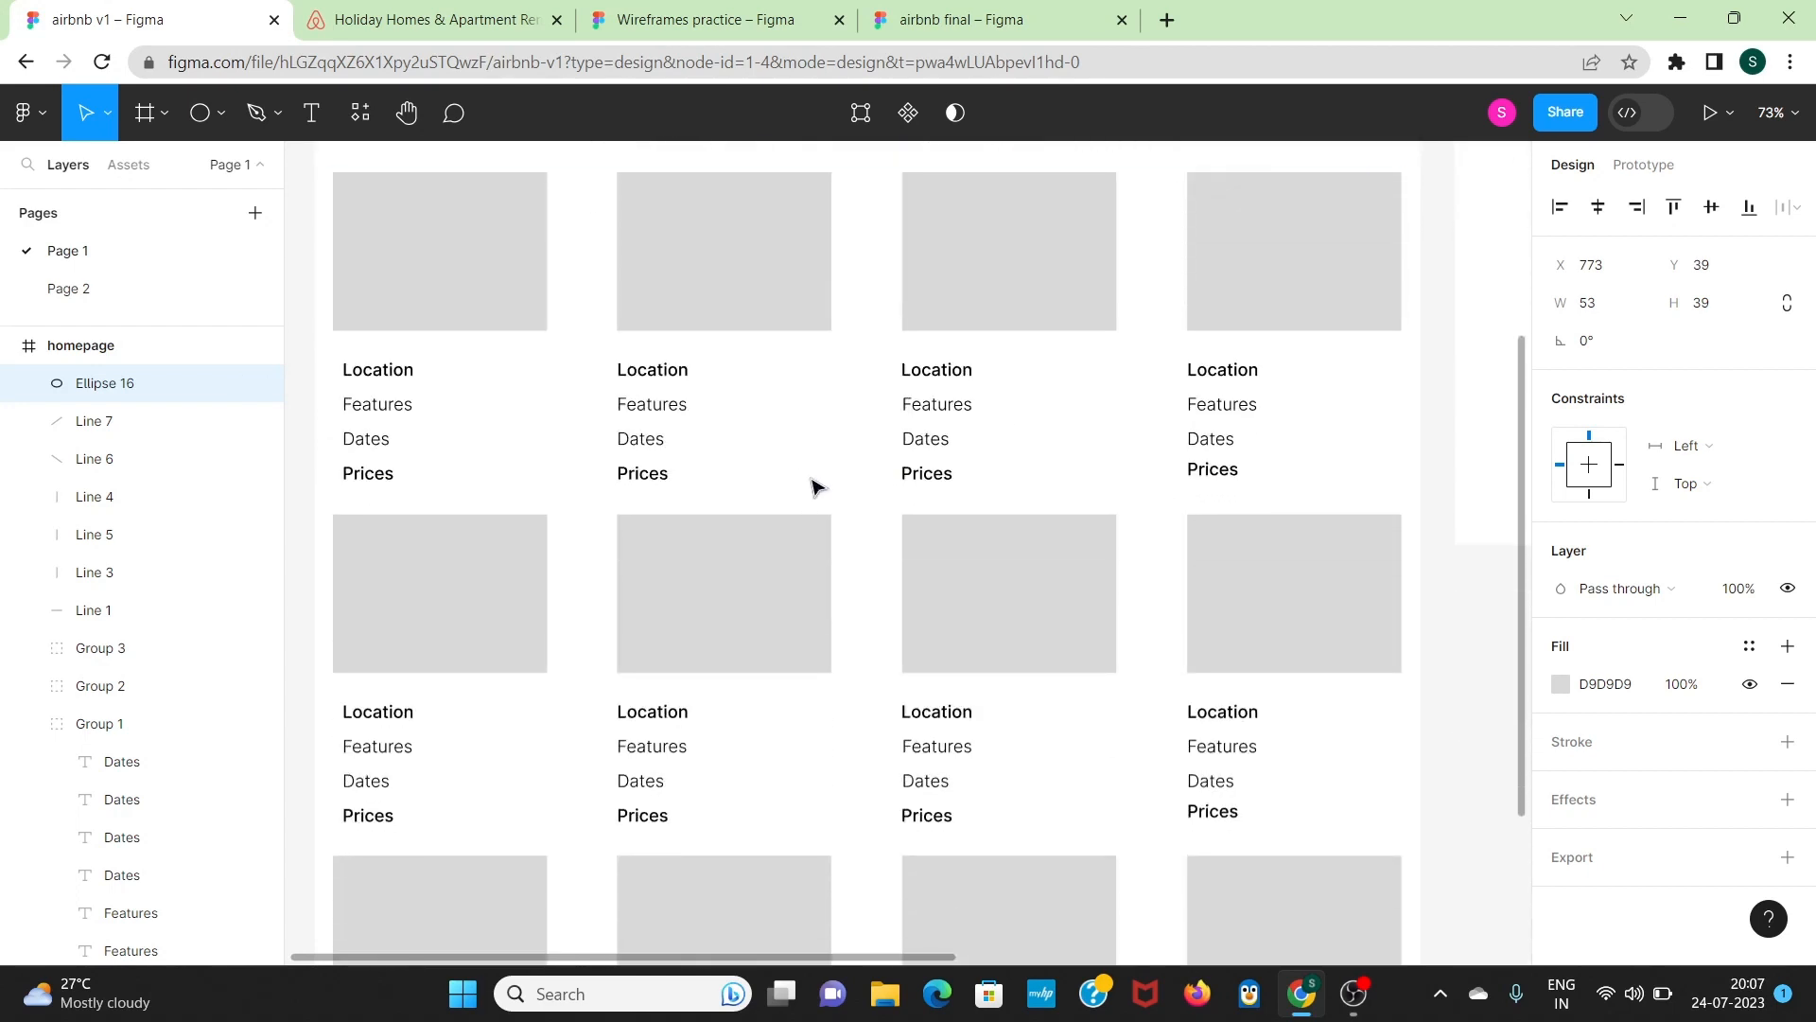
{"action": "left_click", "coordinate": [224, 104]}
{"action": "left_click", "coordinate": [195, 175]}
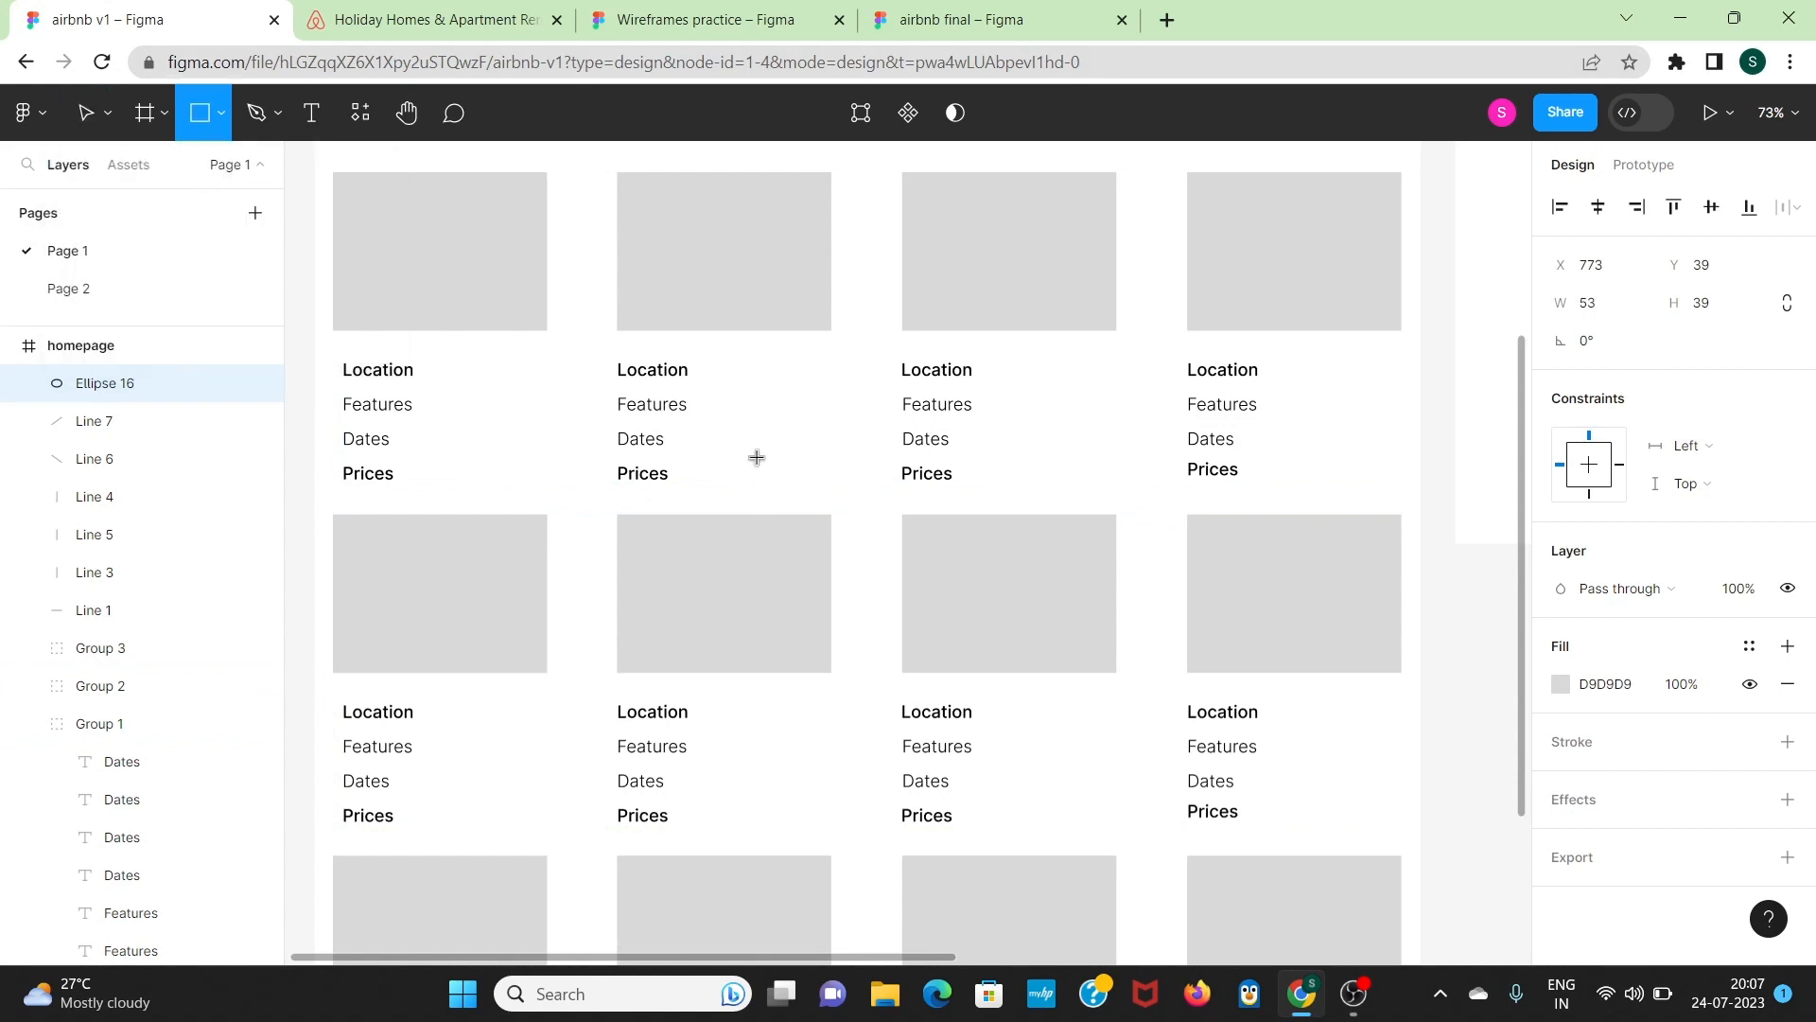
{"action": "left_click_drag", "start_coordinate": [757, 457], "coordinate": [845, 487]}
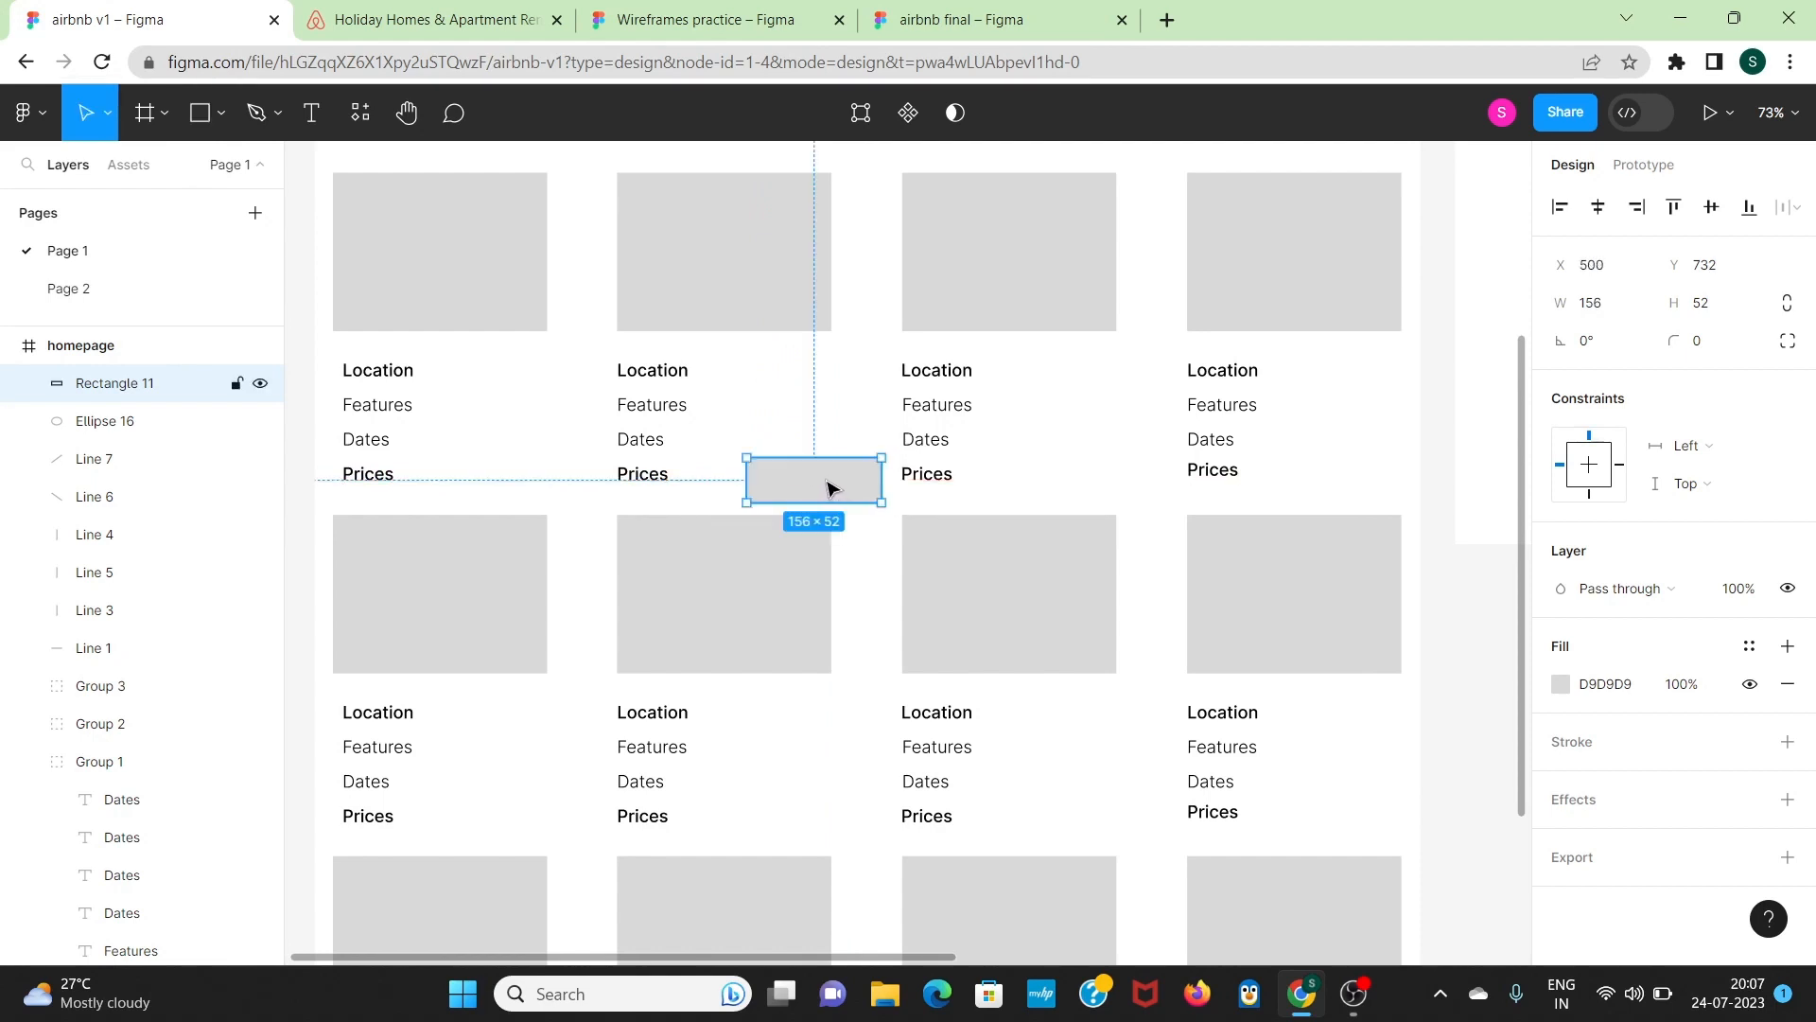
Step: Add the text "Show maps" on the new rectangle, set it to auto width and position it at X 512, Y 746
{"action": "left_click", "coordinate": [308, 118]}
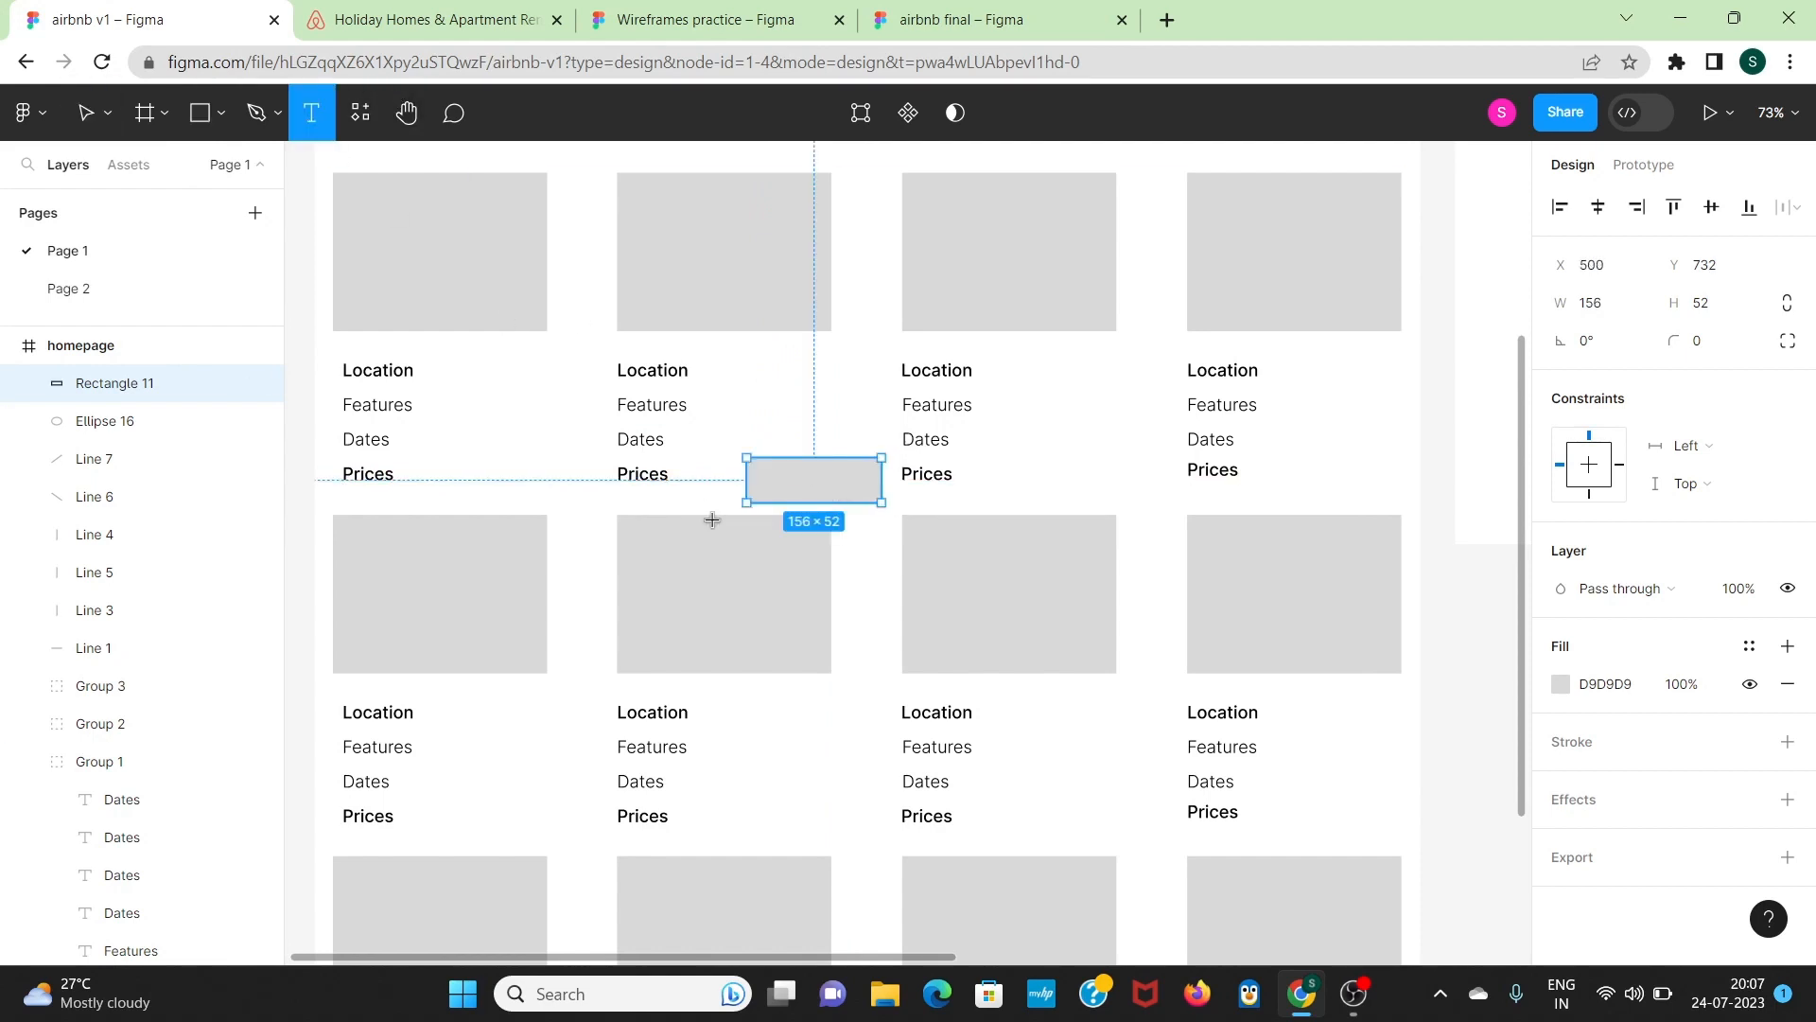
{"action": "left_click", "coordinate": [750, 470]}
{"action": "type", "text": "Show maps"}
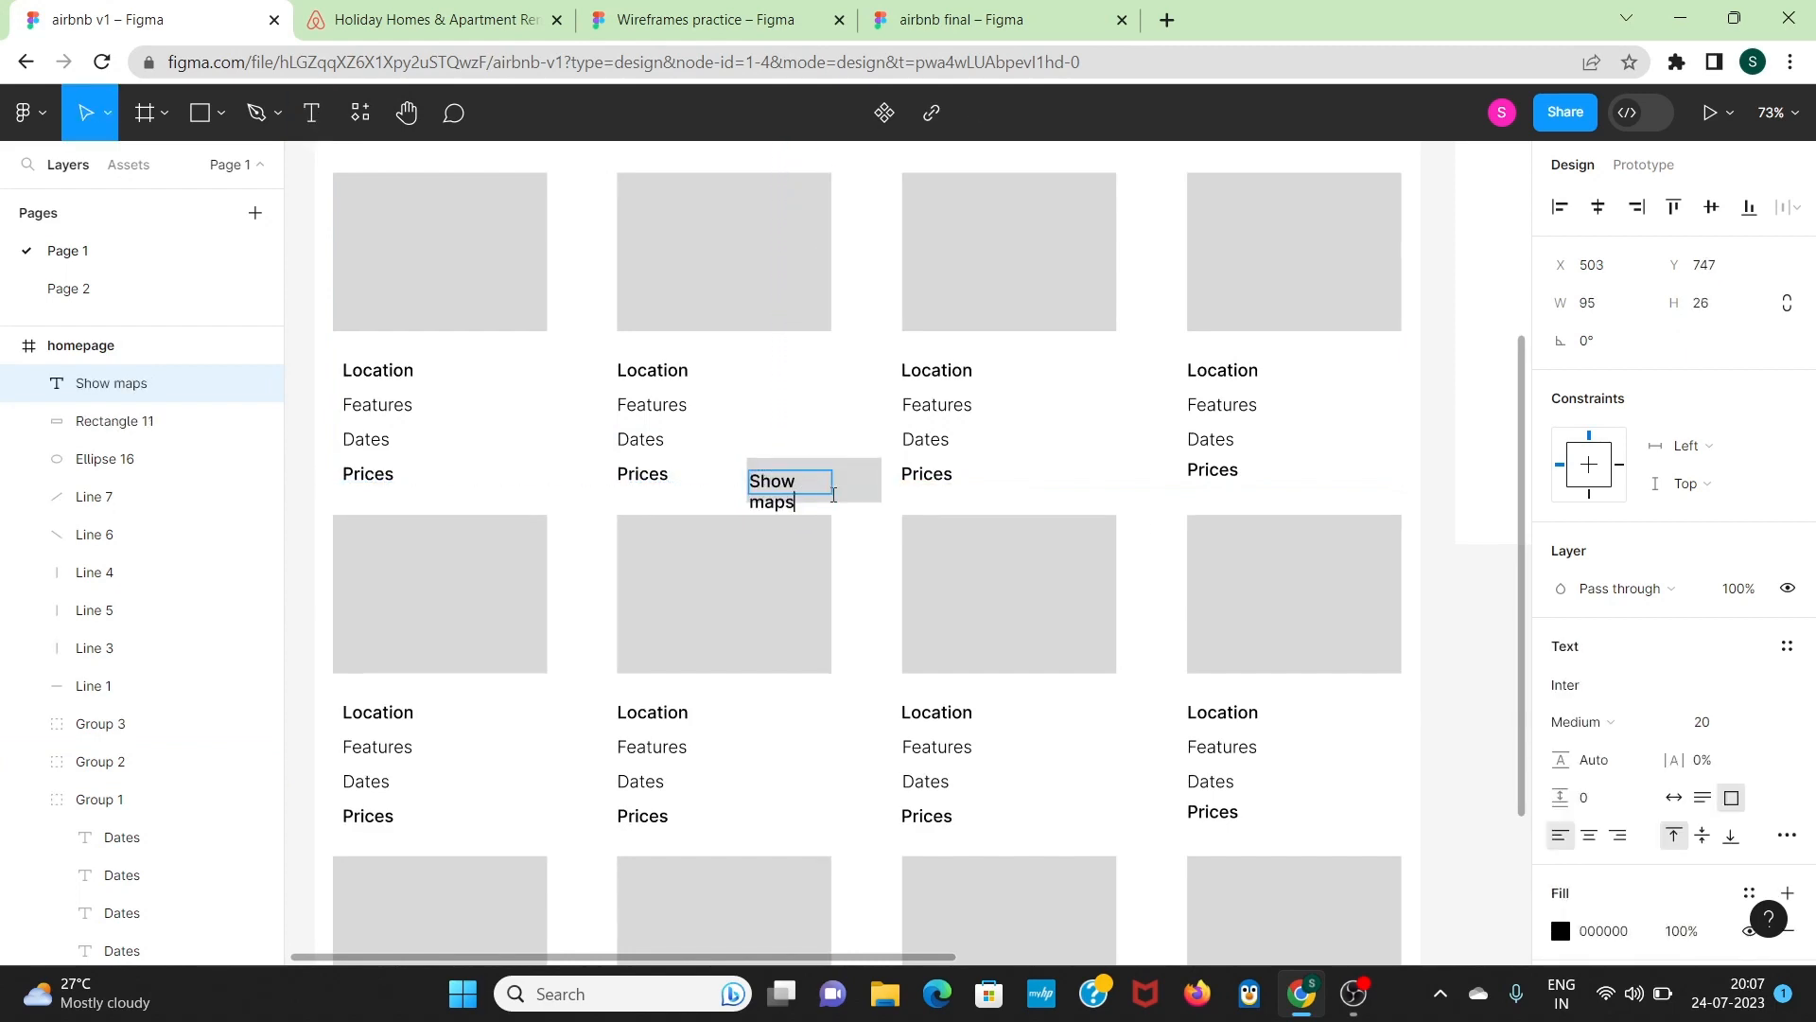
{"action": "left_click", "coordinate": [1673, 797]}
{"action": "scroll", "coordinate": [871, 490], "scroll_direction": "up", "scroll_amount": 3}
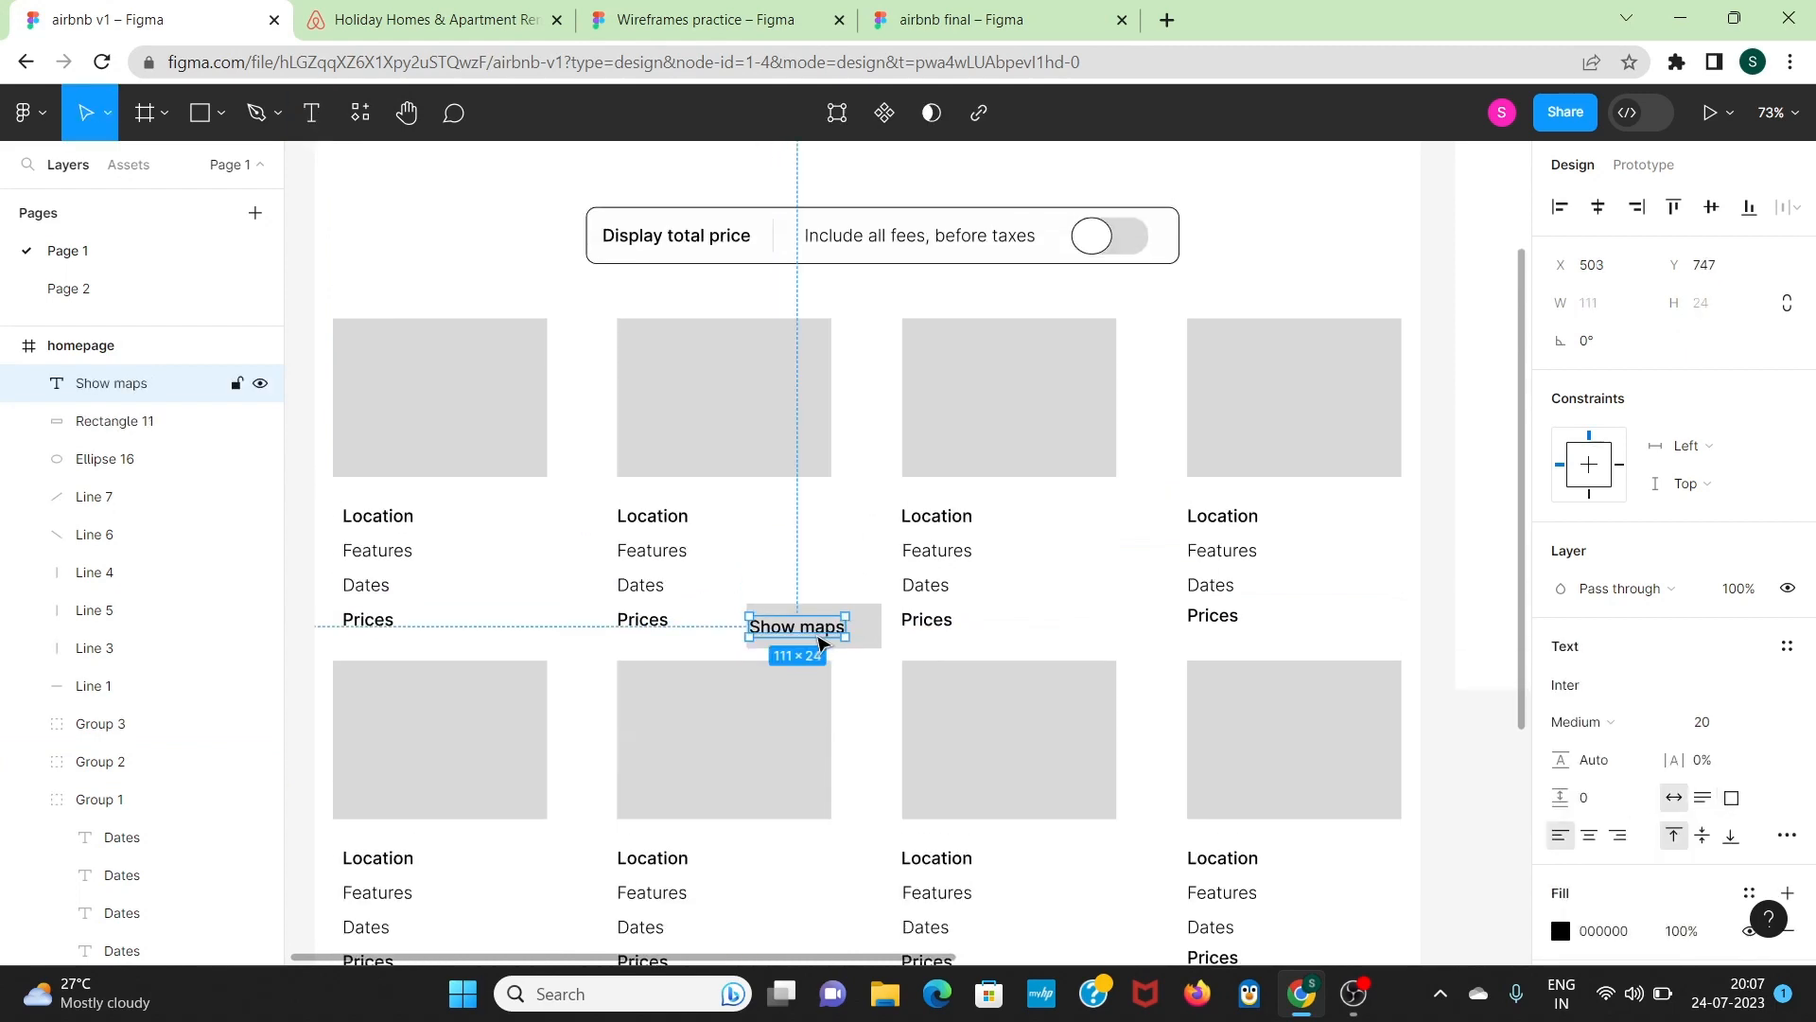
{"action": "left_click_drag", "start_coordinate": [813, 634], "coordinate": [821, 632]}
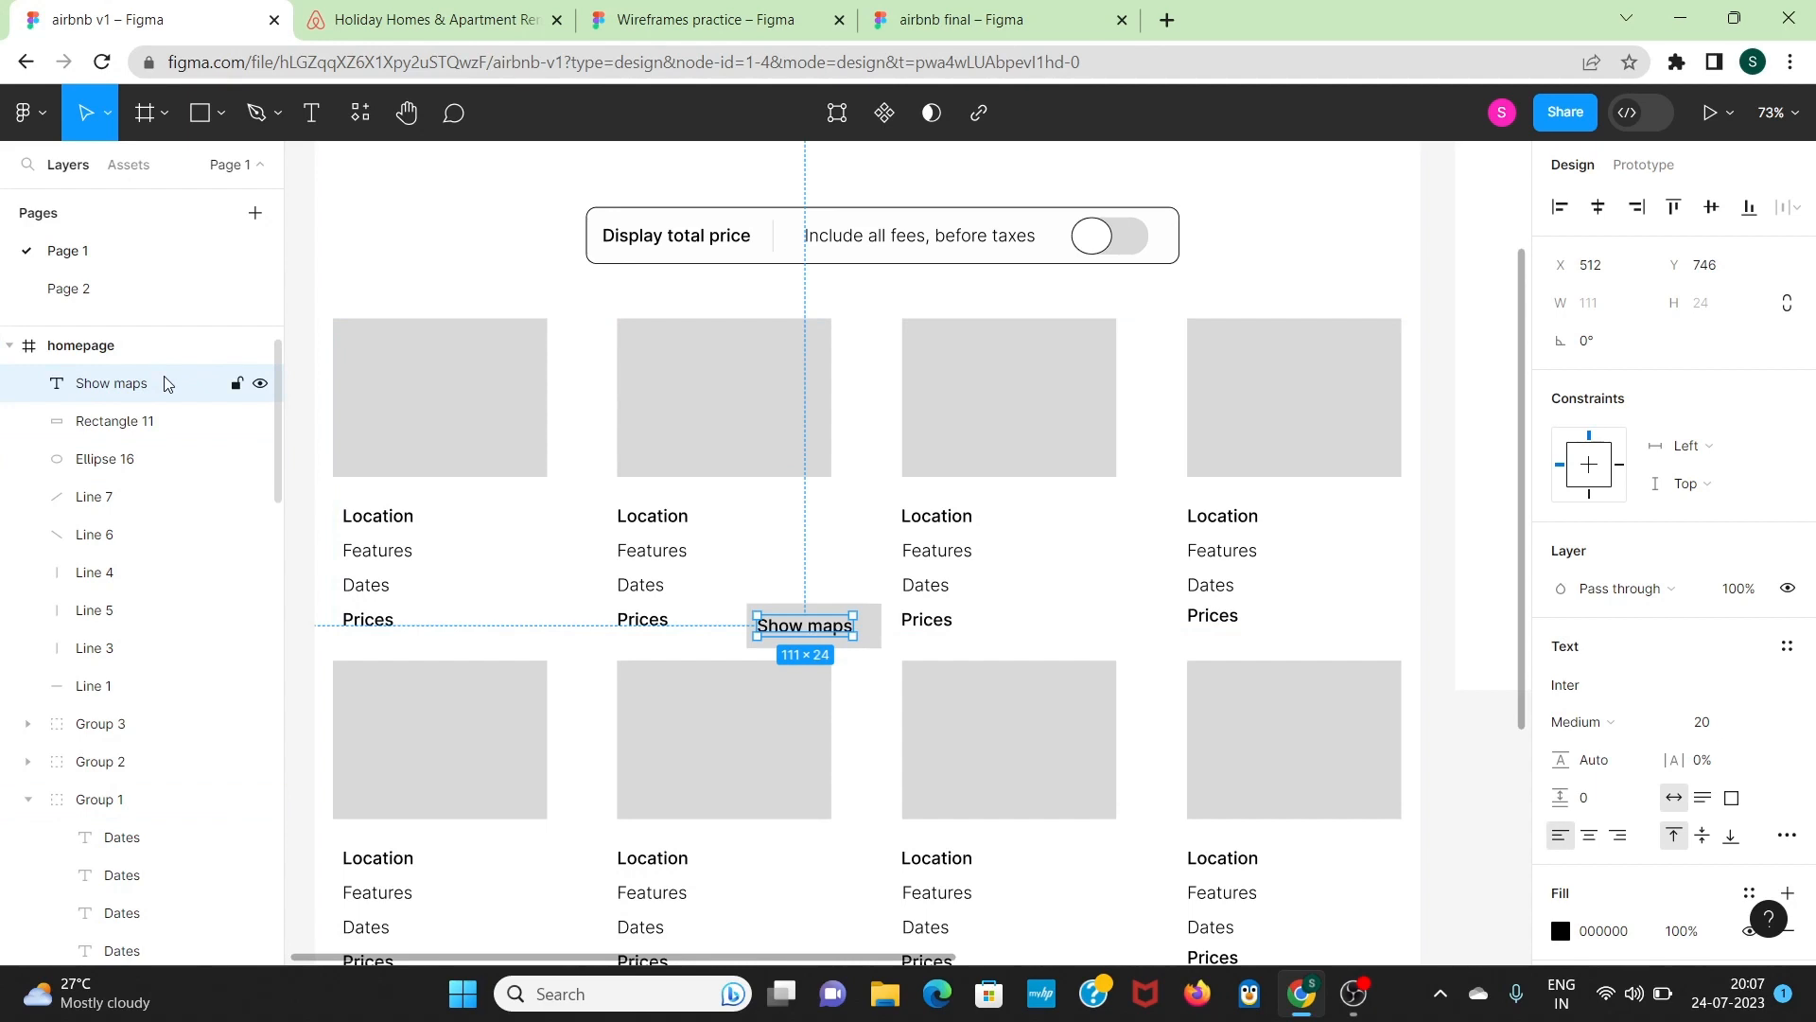
Step: Group the "Show maps" text with the rectangle behind it
{"action": "left_click", "coordinate": [145, 429], "text": "shift"}
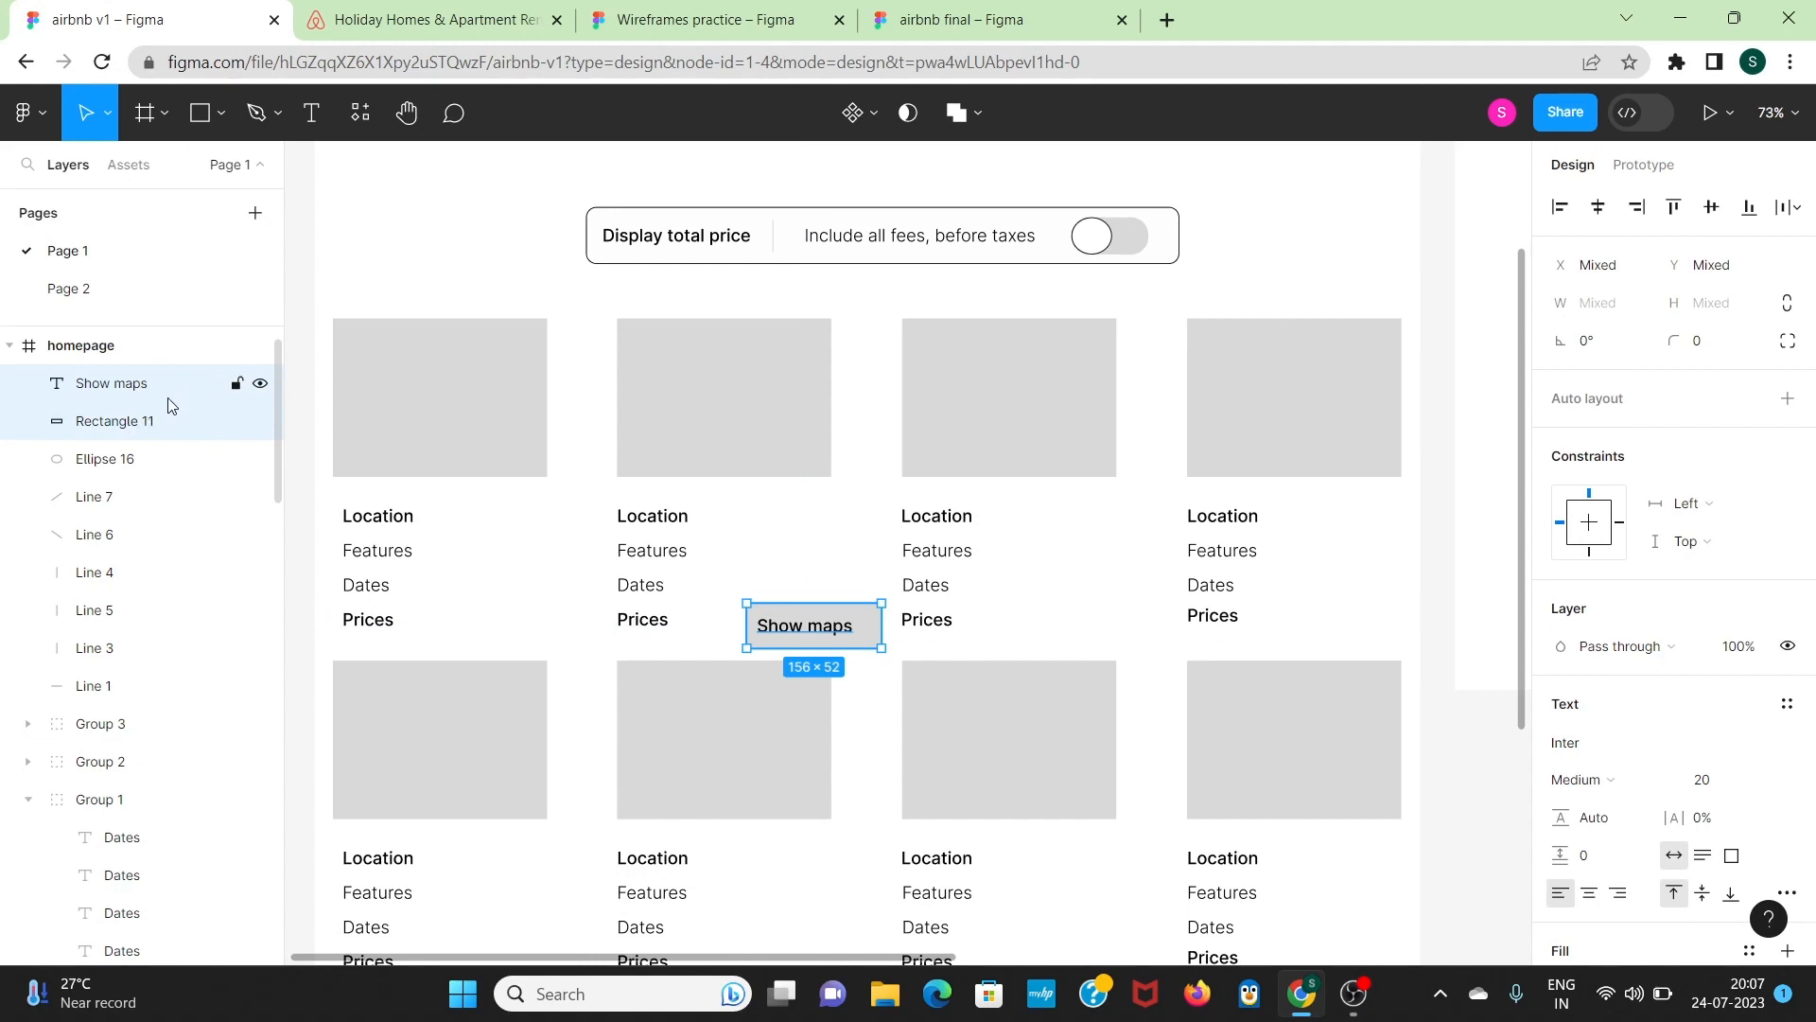
{"action": "right_click", "coordinate": [170, 405]}
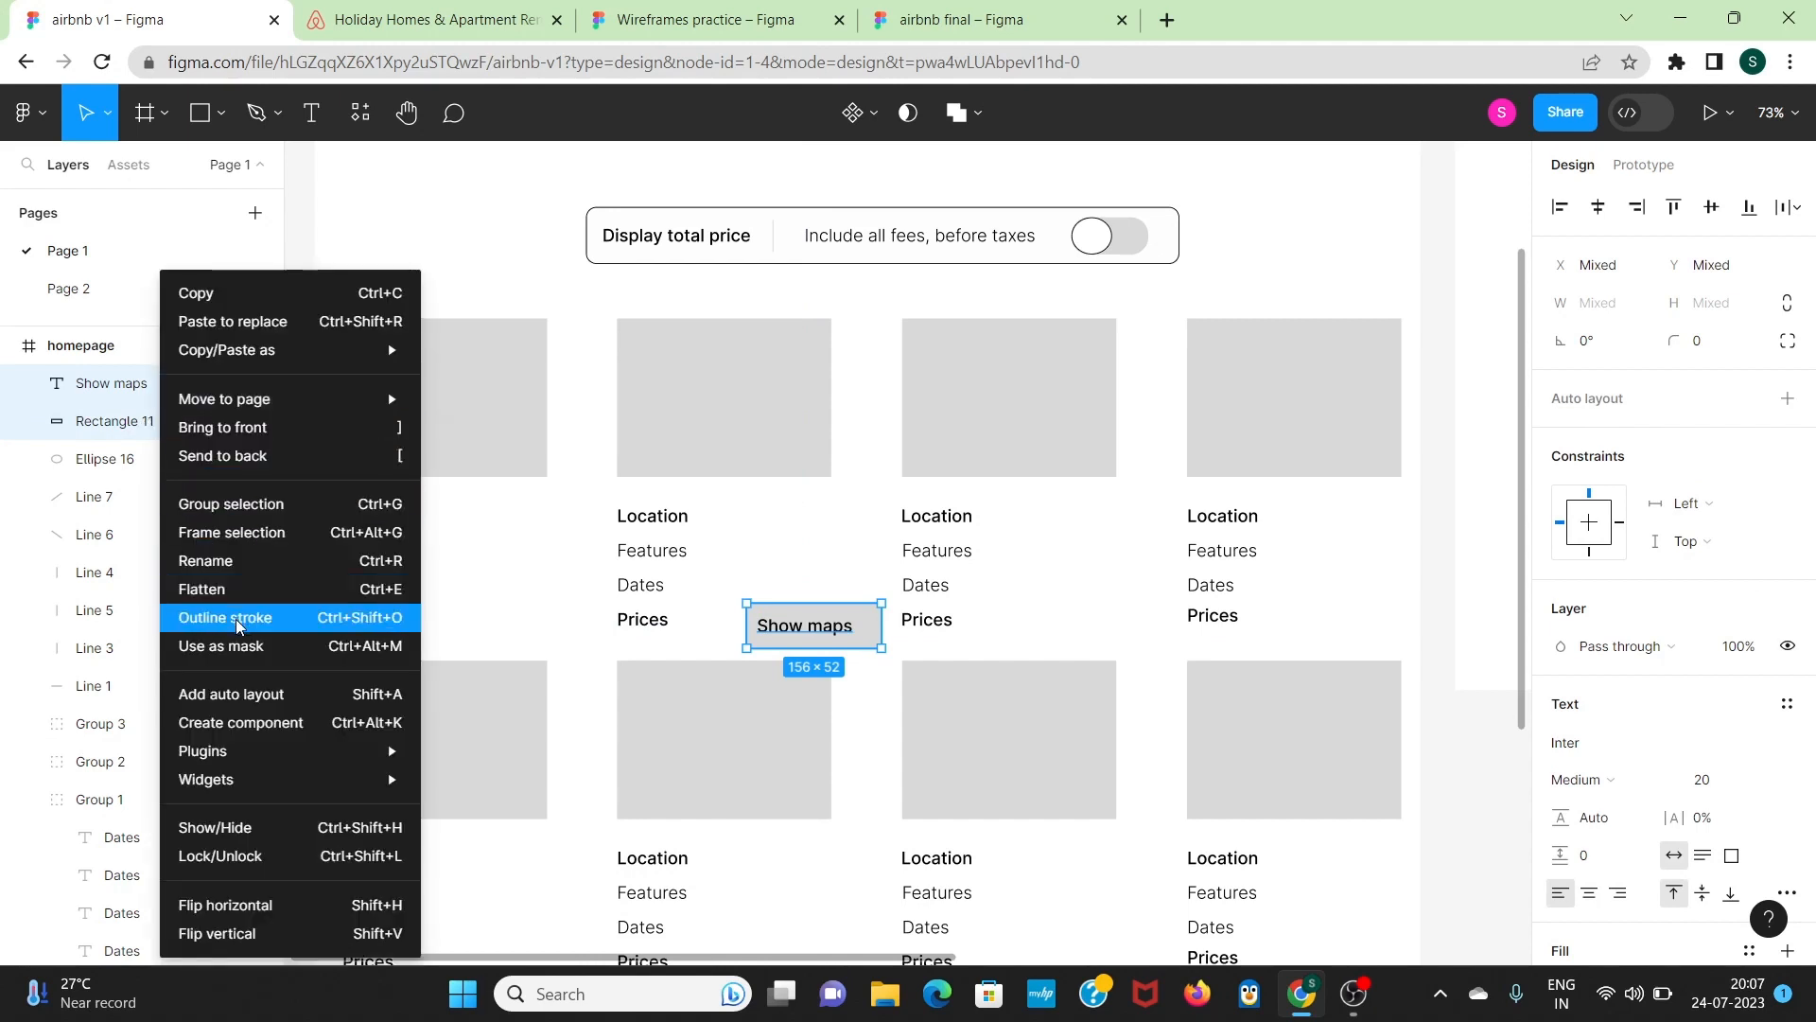
{"action": "left_click", "coordinate": [278, 504]}
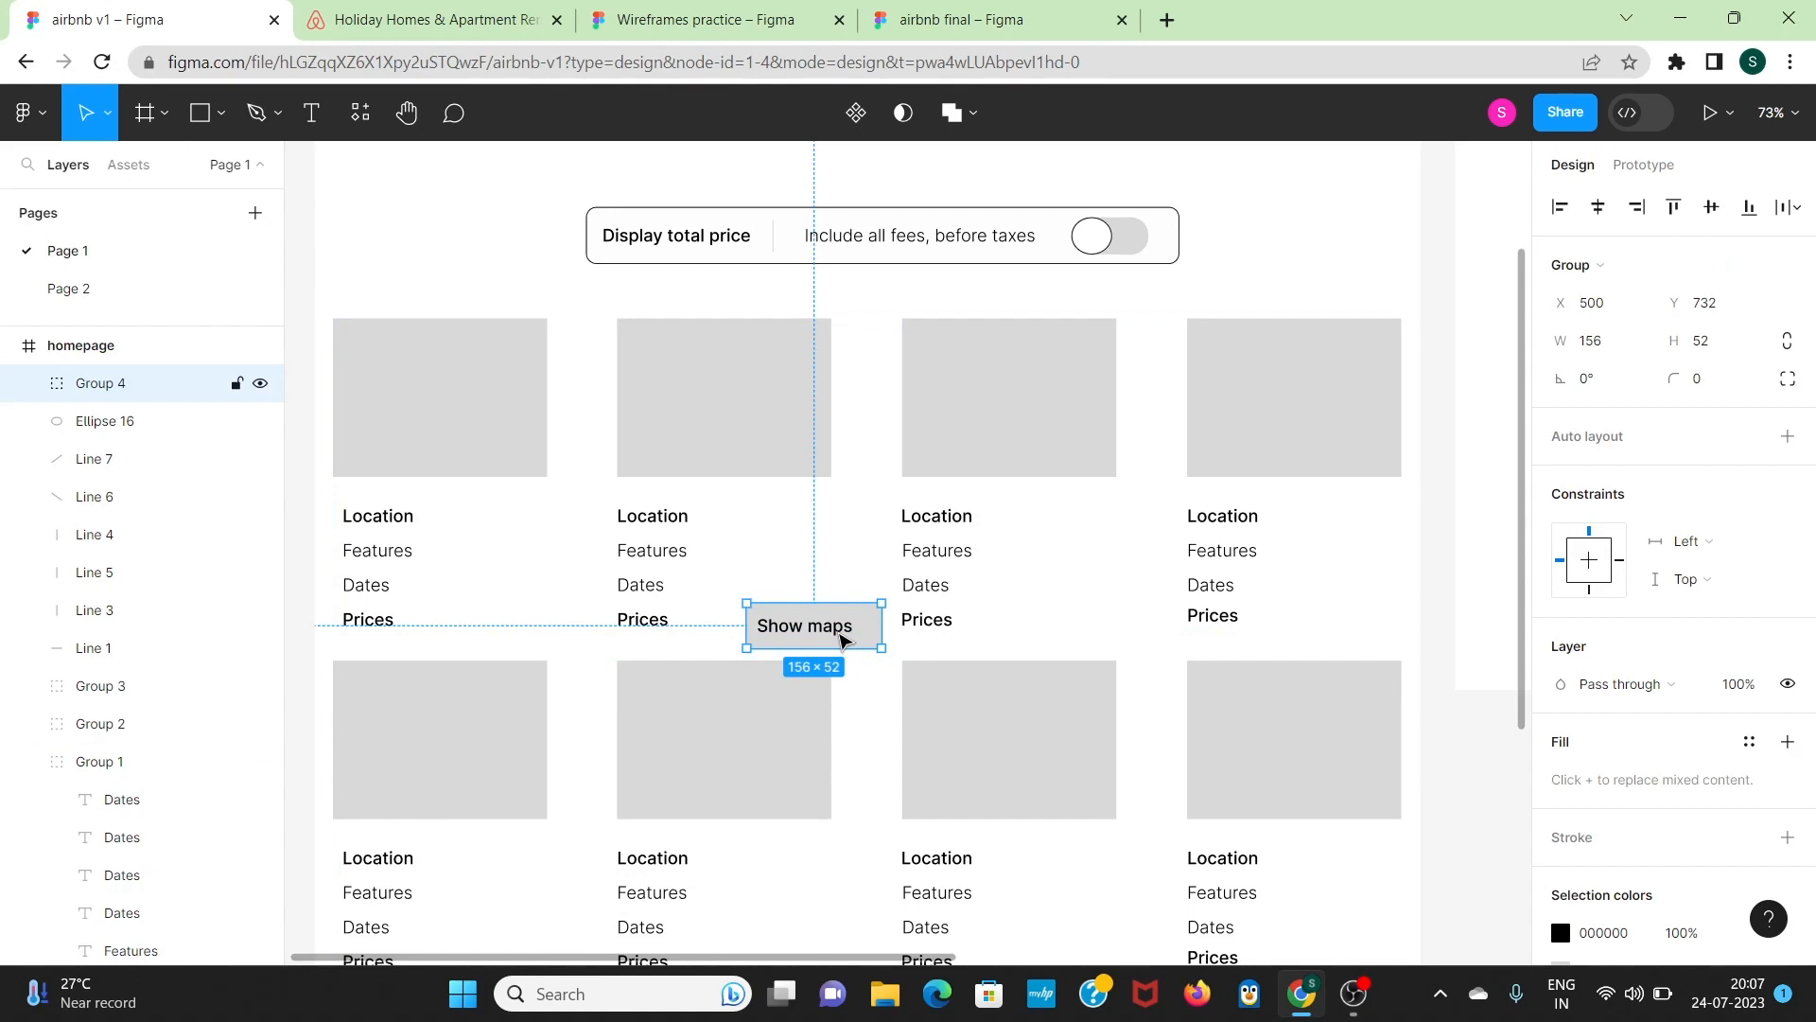
Step: Resize the "Show maps" group to about 137 × 52 at X 524, Y 734, keeping its label on one line
{"action": "left_click_drag", "start_coordinate": [836, 639], "coordinate": [886, 627]}
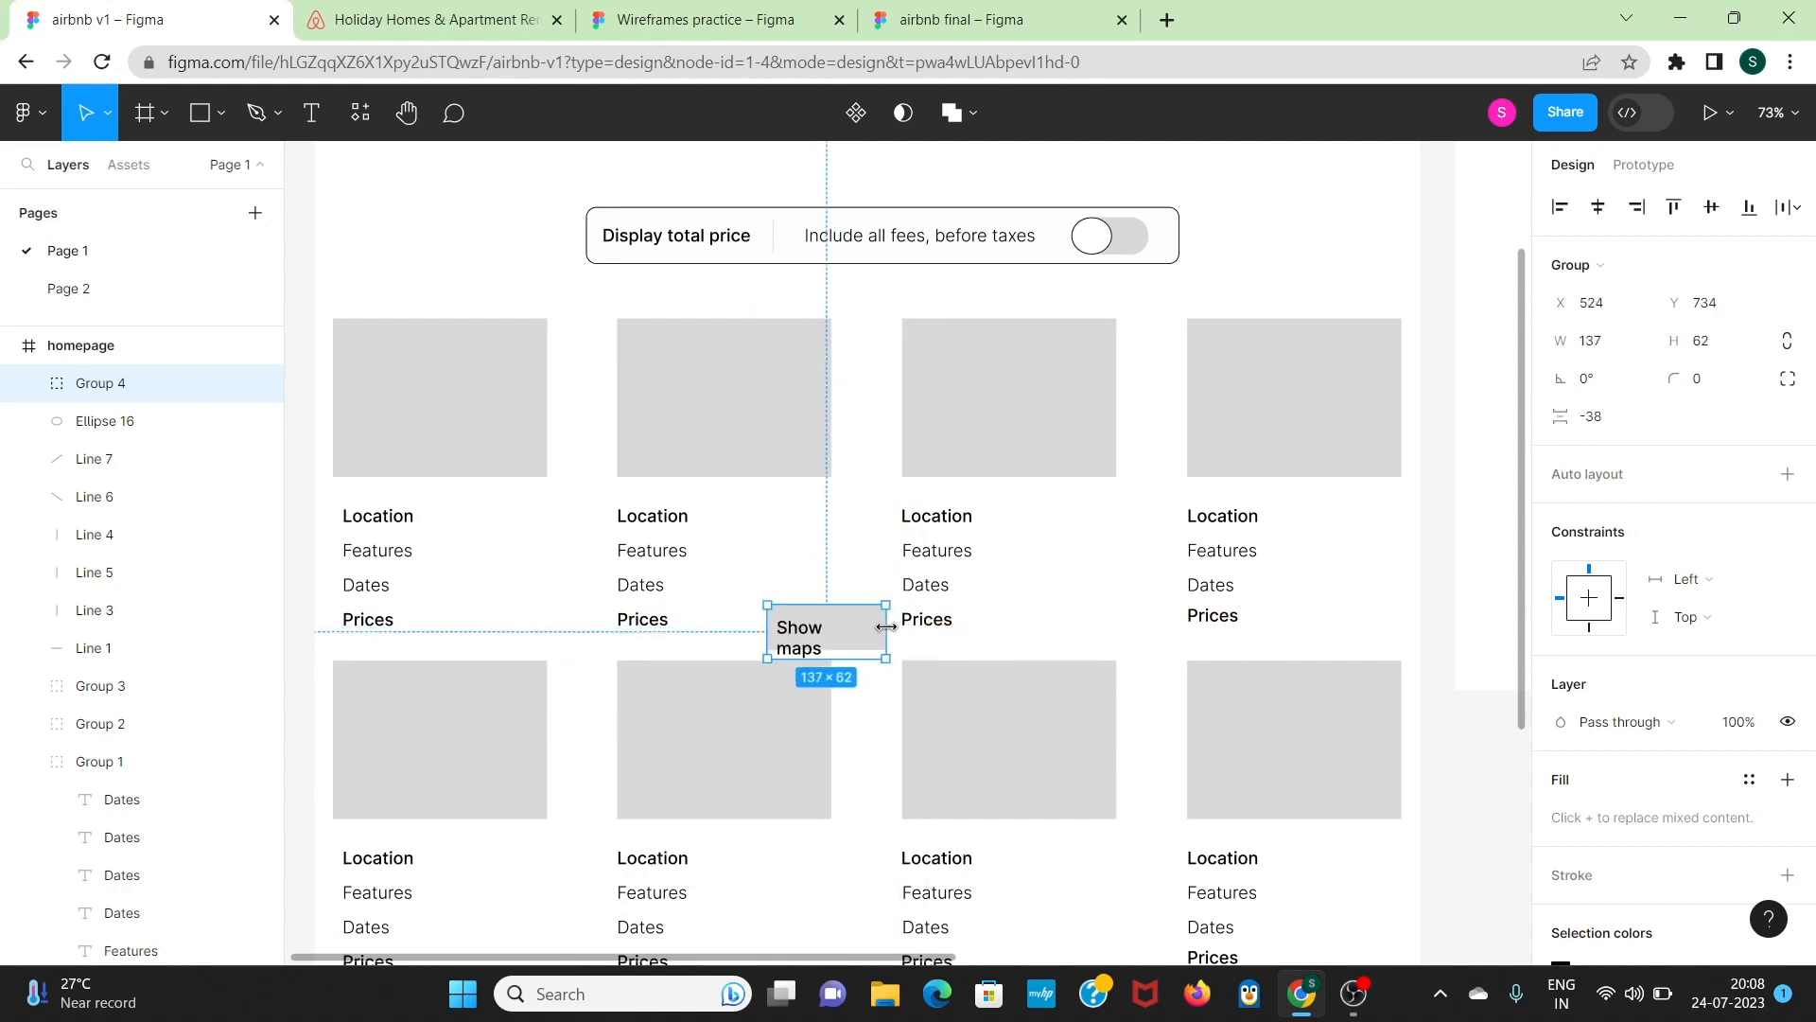
{"action": "double_click", "coordinate": [809, 646]}
{"action": "left_click", "coordinate": [871, 580]}
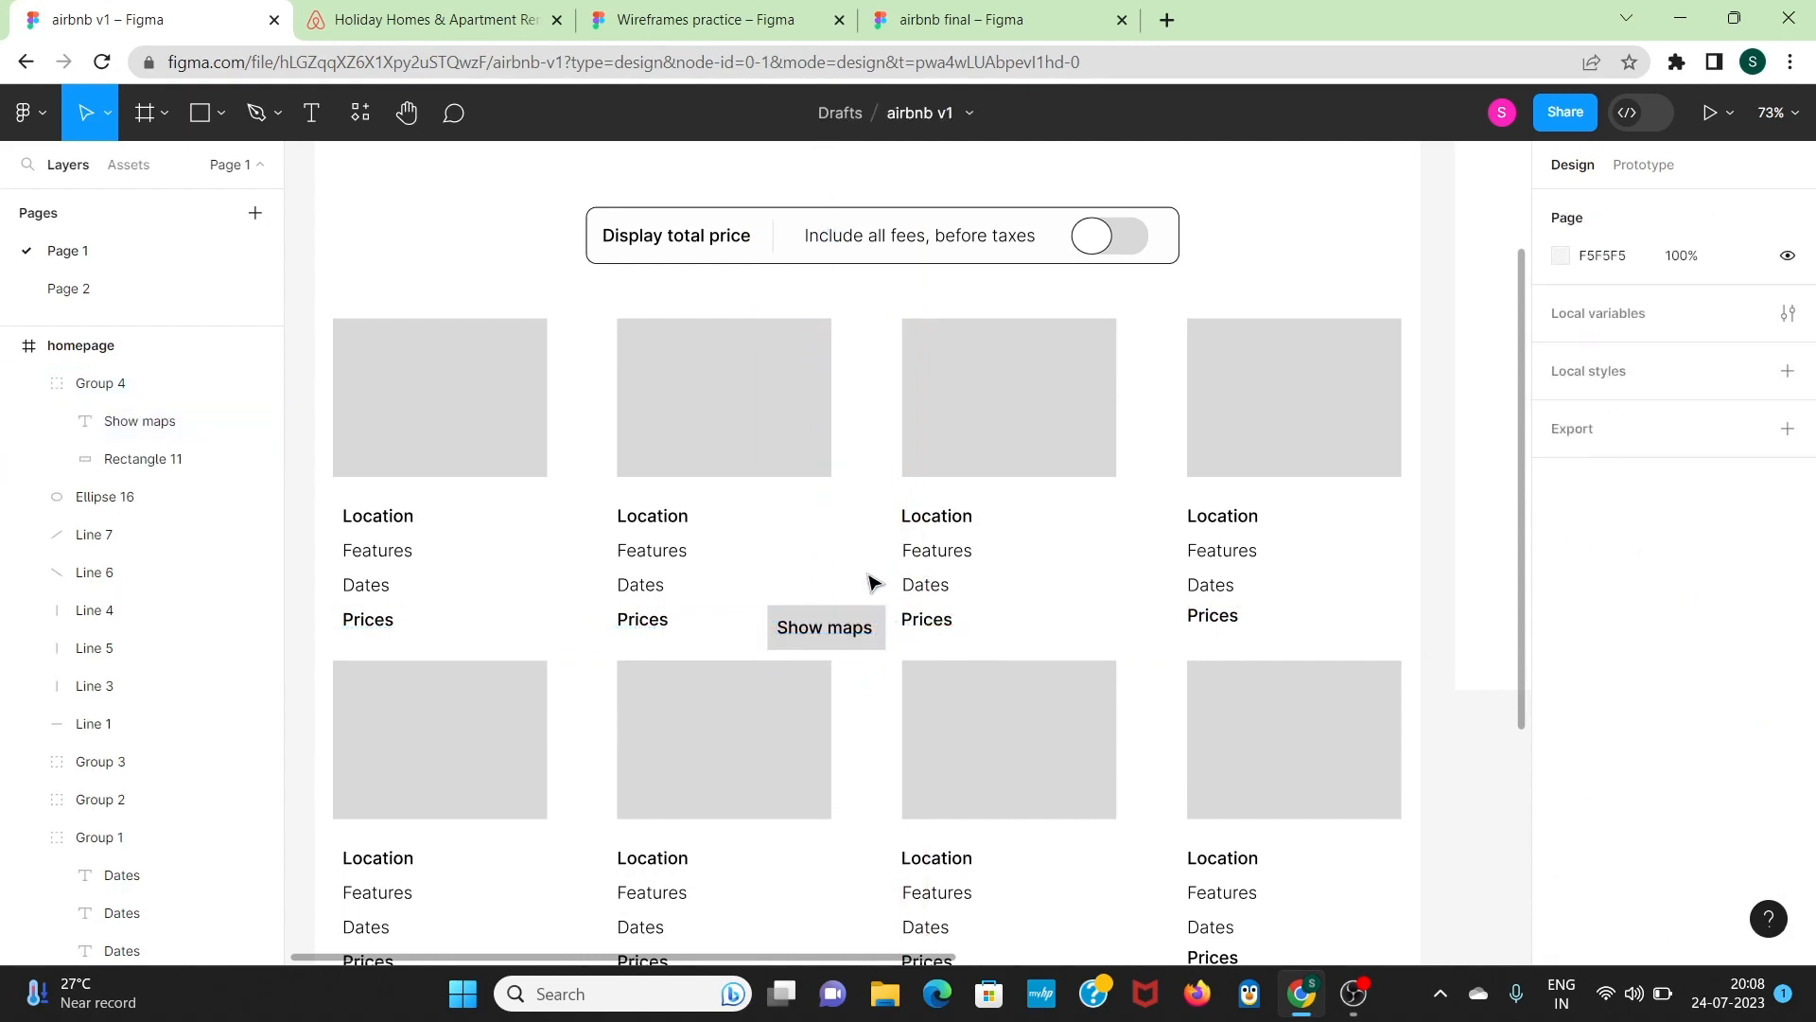
Step: Duplicate the "Show maps" group and place the copy beside the last listing row's prices, at X 530, Y 1504
{"action": "scroll", "coordinate": [872, 581], "scroll_direction": "up", "scroll_amount": 3}
{"action": "scroll", "coordinate": [872, 582], "scroll_direction": "right", "scroll_amount": 1}
{"action": "scroll", "coordinate": [872, 582], "scroll_direction": "left", "scroll_amount": 2}
{"action": "scroll", "coordinate": [872, 582], "scroll_direction": "down", "scroll_amount": 4}
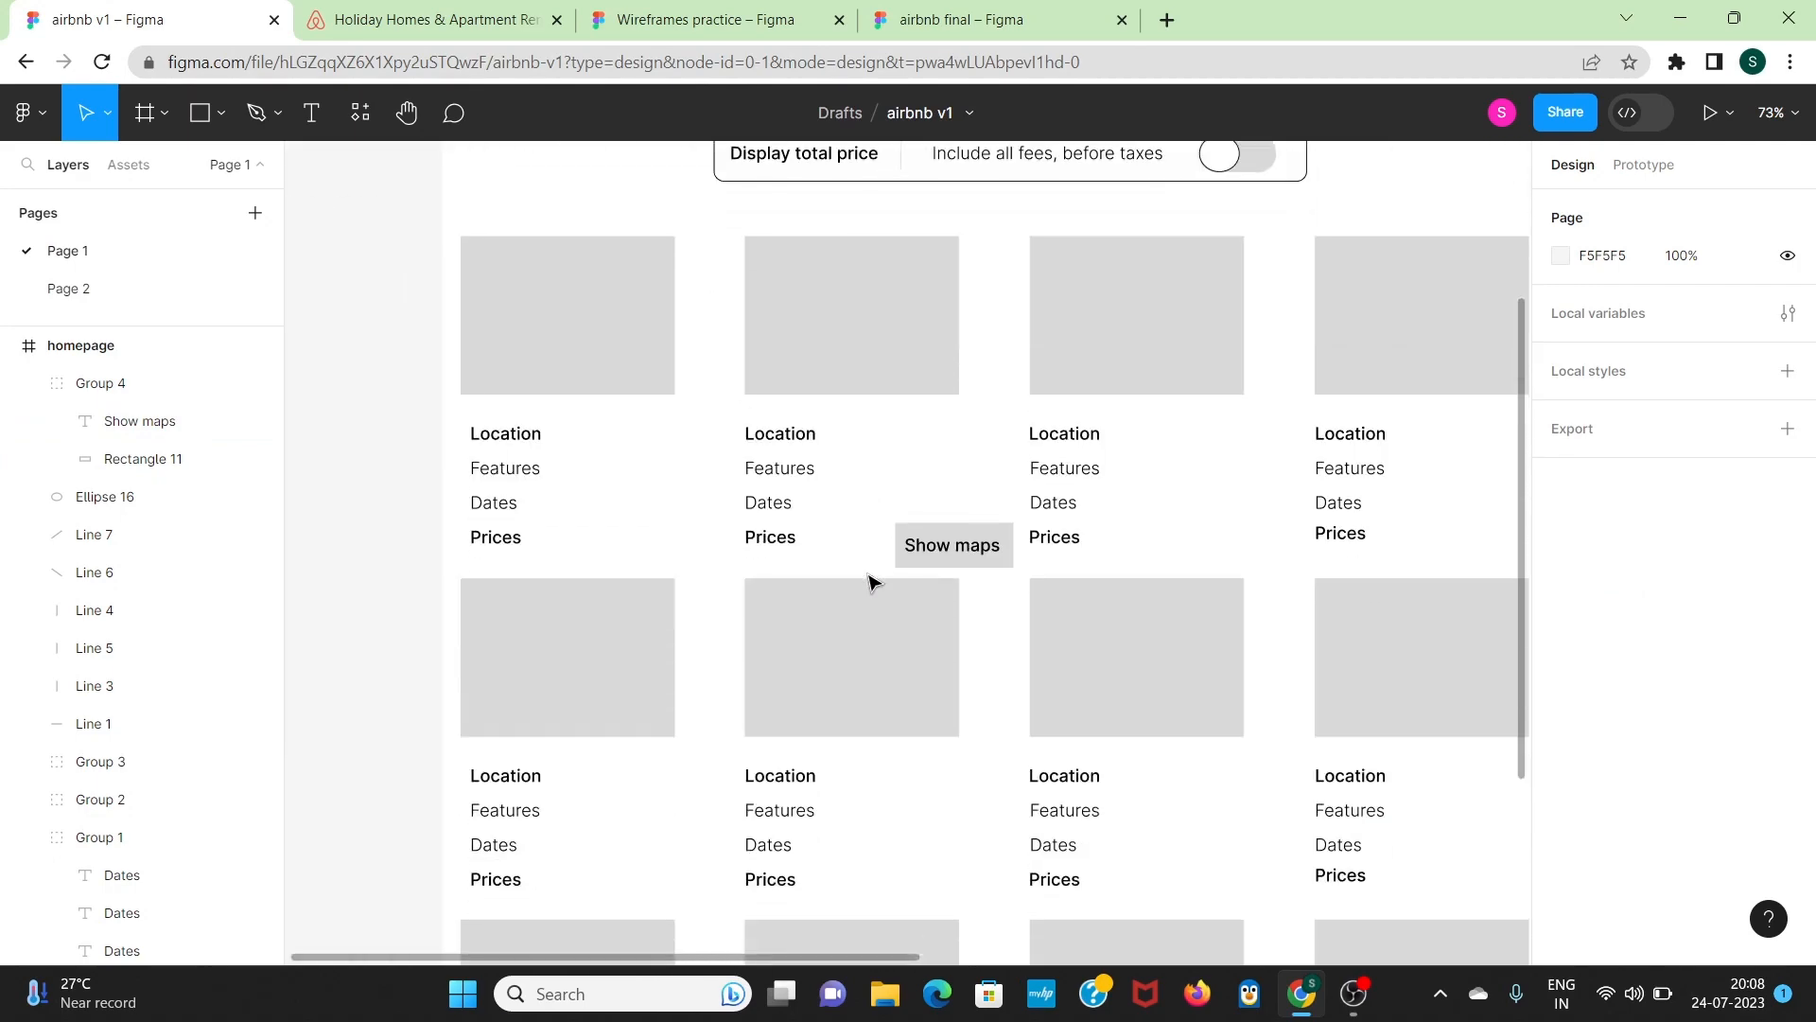
{"action": "left_click", "coordinate": [962, 564]}
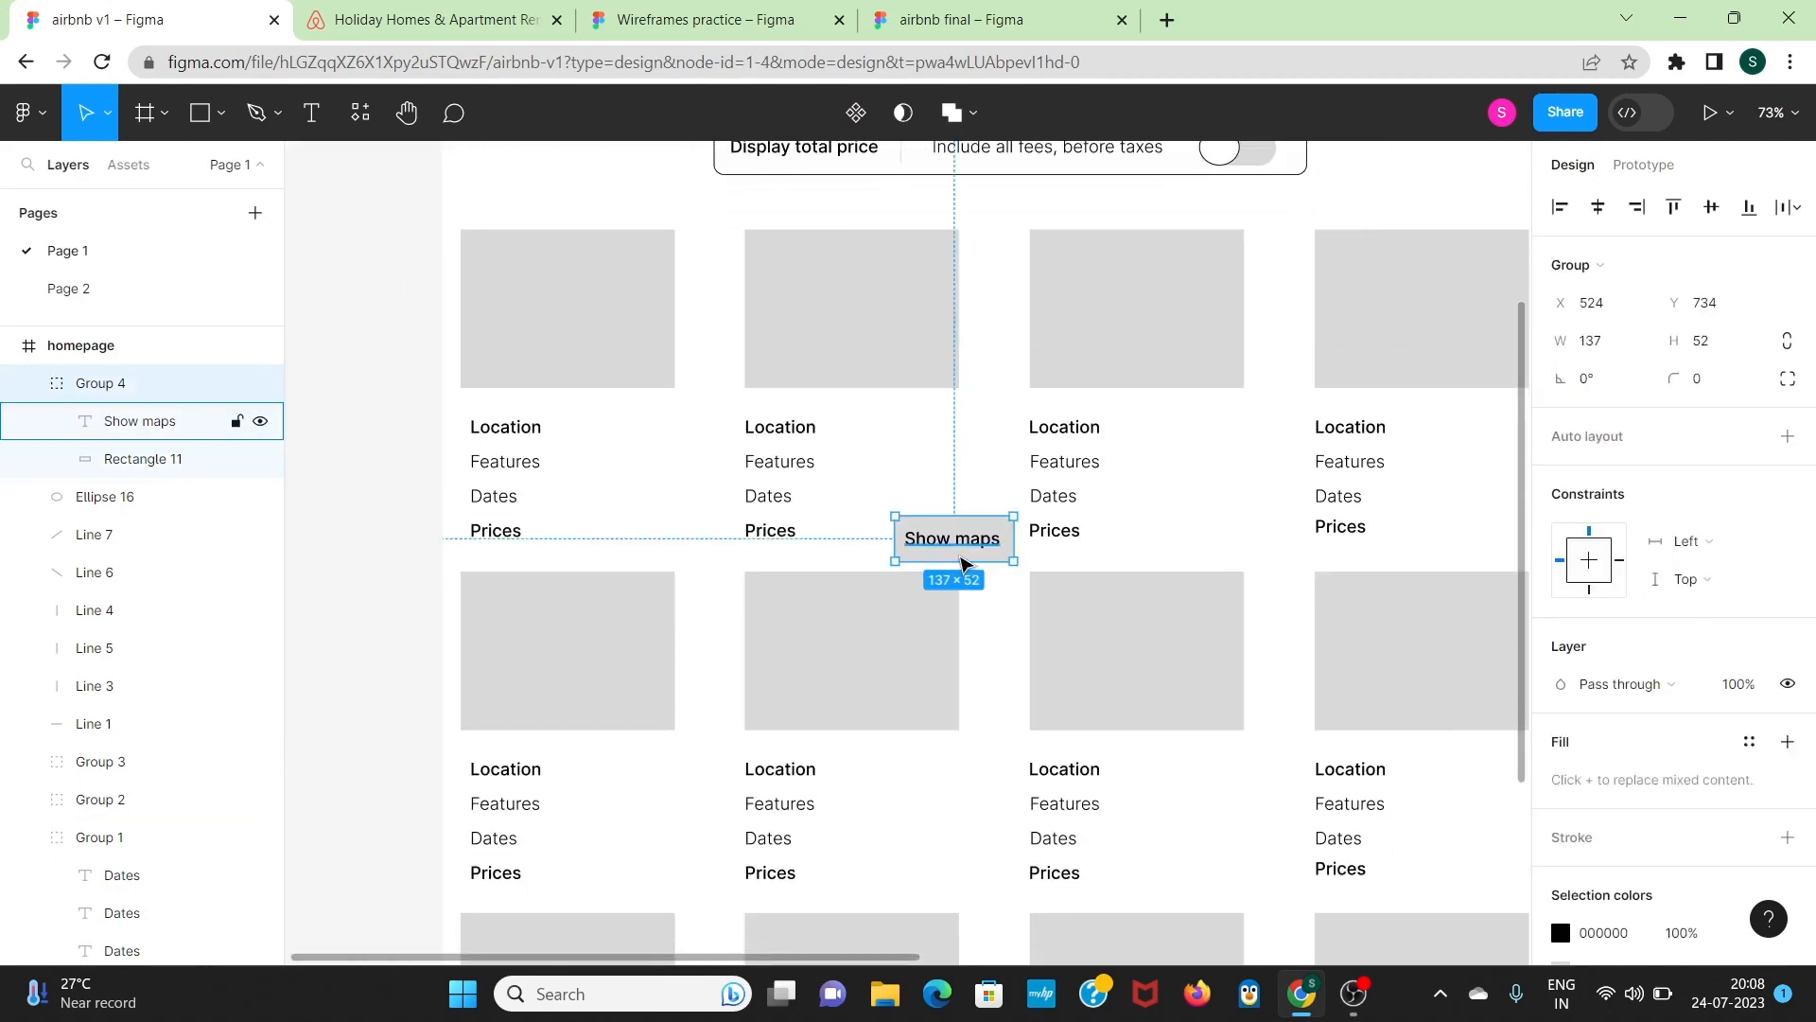
{"action": "key", "text": "ctrl+d"}
{"action": "scroll", "coordinate": [962, 564], "scroll_direction": "down", "scroll_amount": 2}
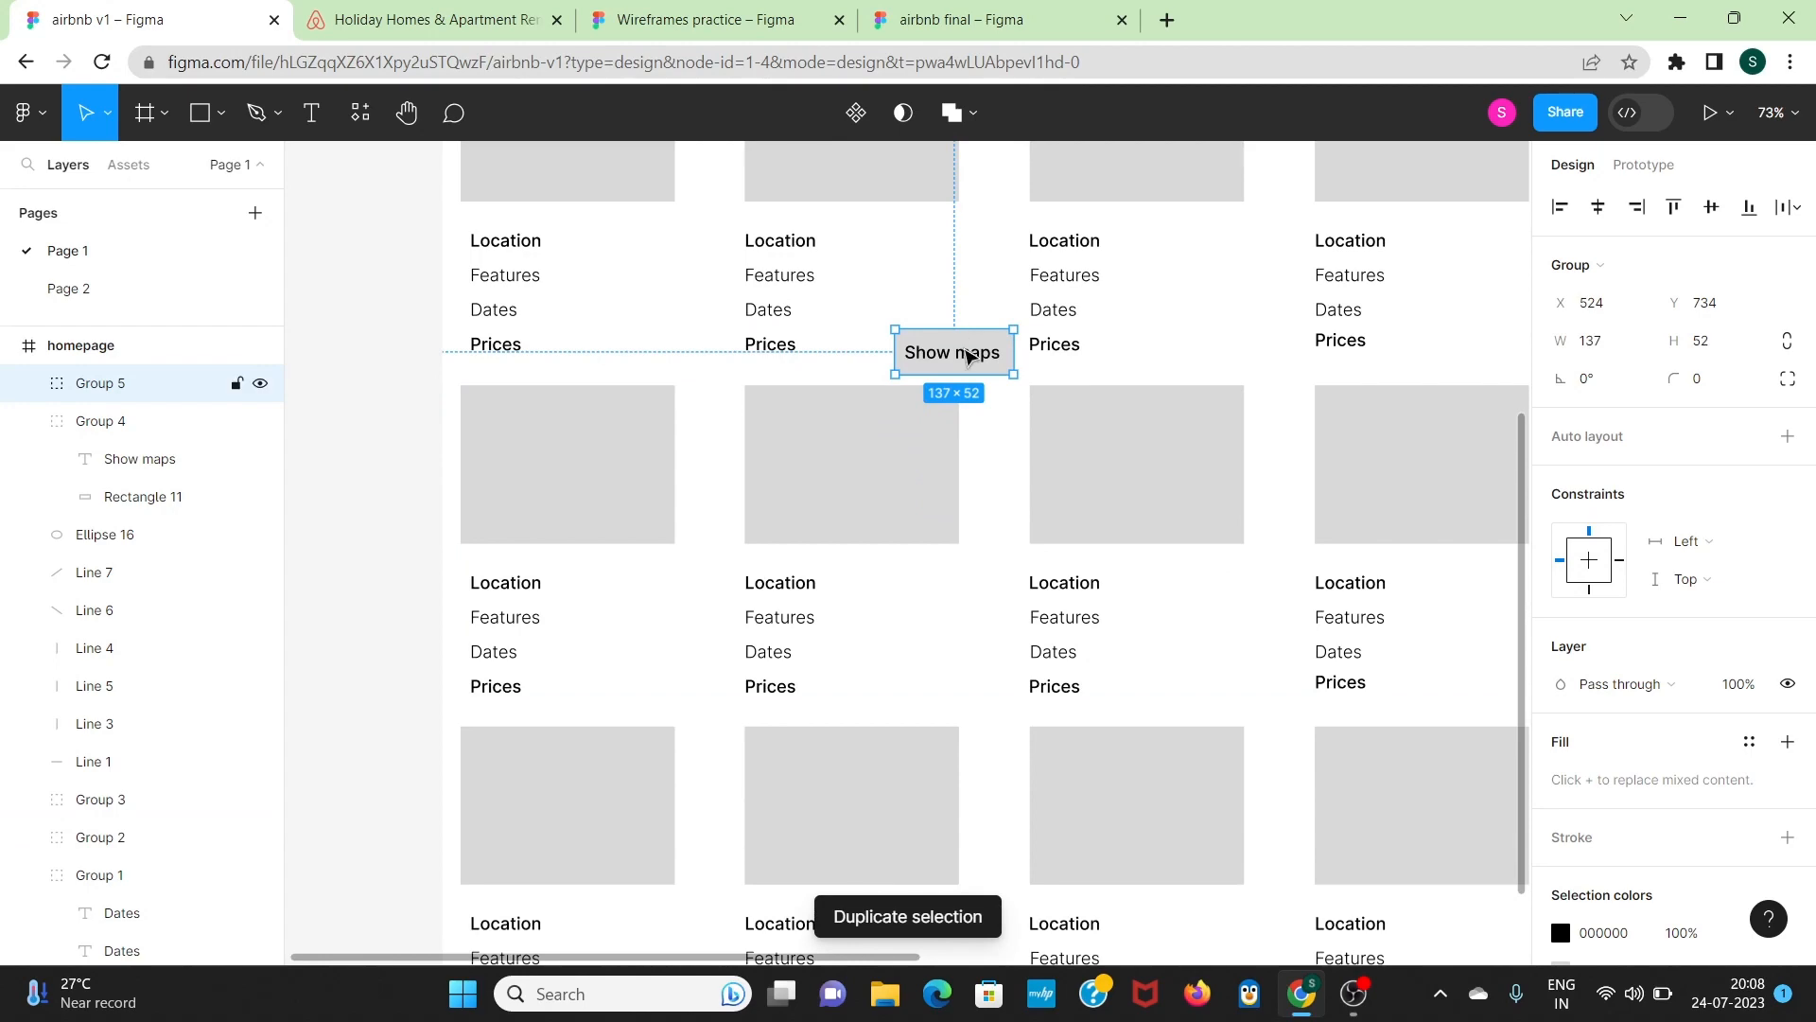
{"action": "left_click_drag", "start_coordinate": [967, 355], "coordinate": [977, 839]}
{"action": "scroll", "coordinate": [977, 842], "scroll_direction": "down", "scroll_amount": 5}
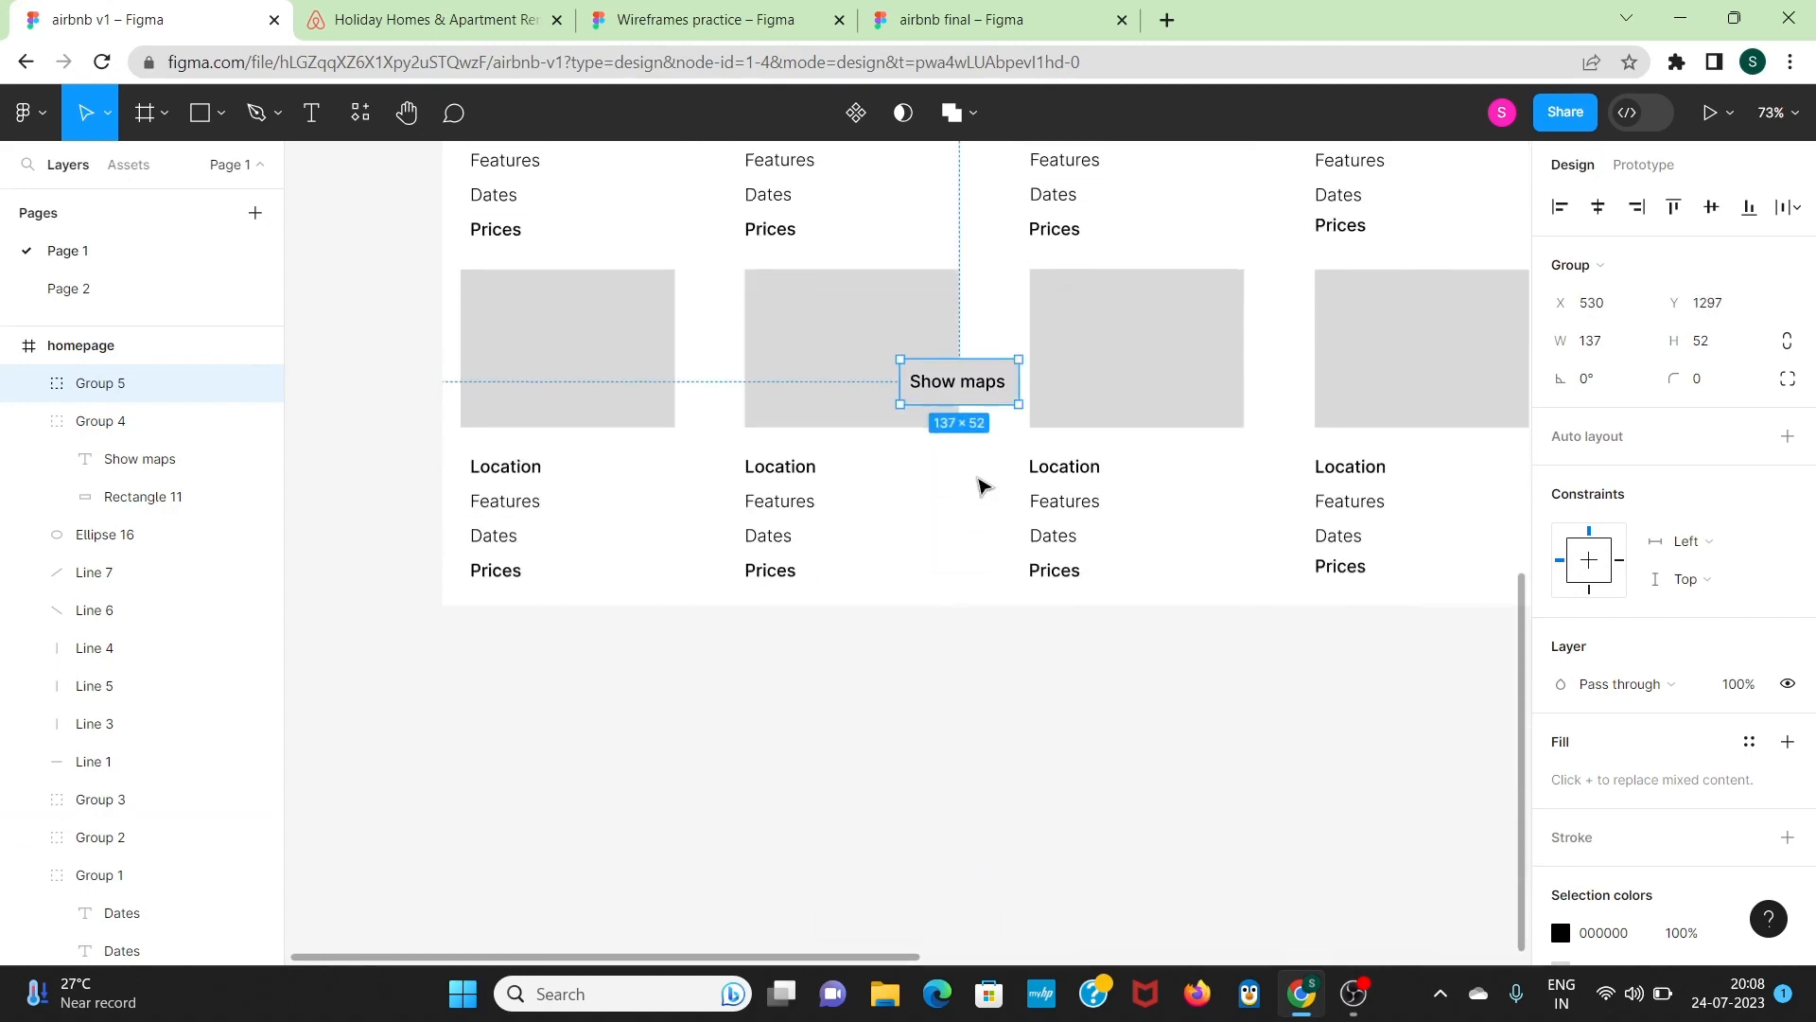
{"action": "left_click_drag", "start_coordinate": [983, 387], "coordinate": [981, 566]}
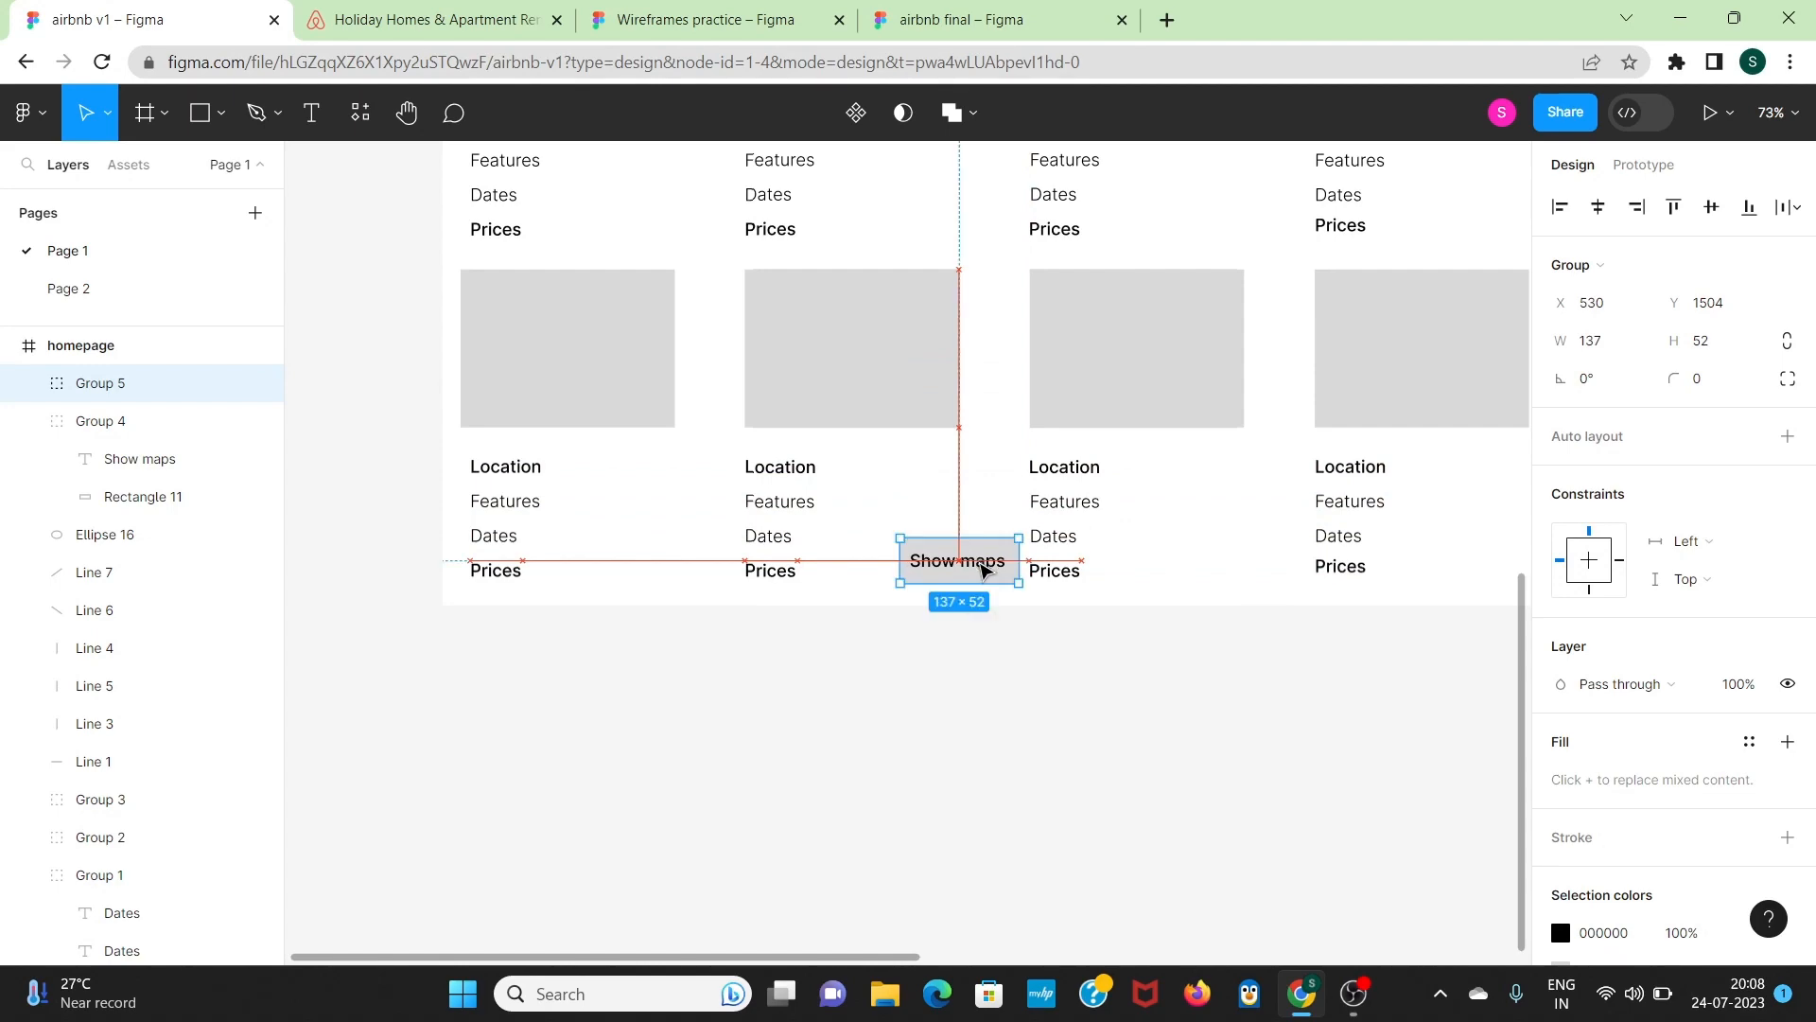
Step: Review the whole homepage wireframe, from the last listing row up to the header and search bar
{"action": "scroll", "coordinate": [916, 512], "scroll_direction": "right", "scroll_amount": 3}
{"action": "scroll", "coordinate": [916, 511], "scroll_direction": "up", "scroll_amount": 7}
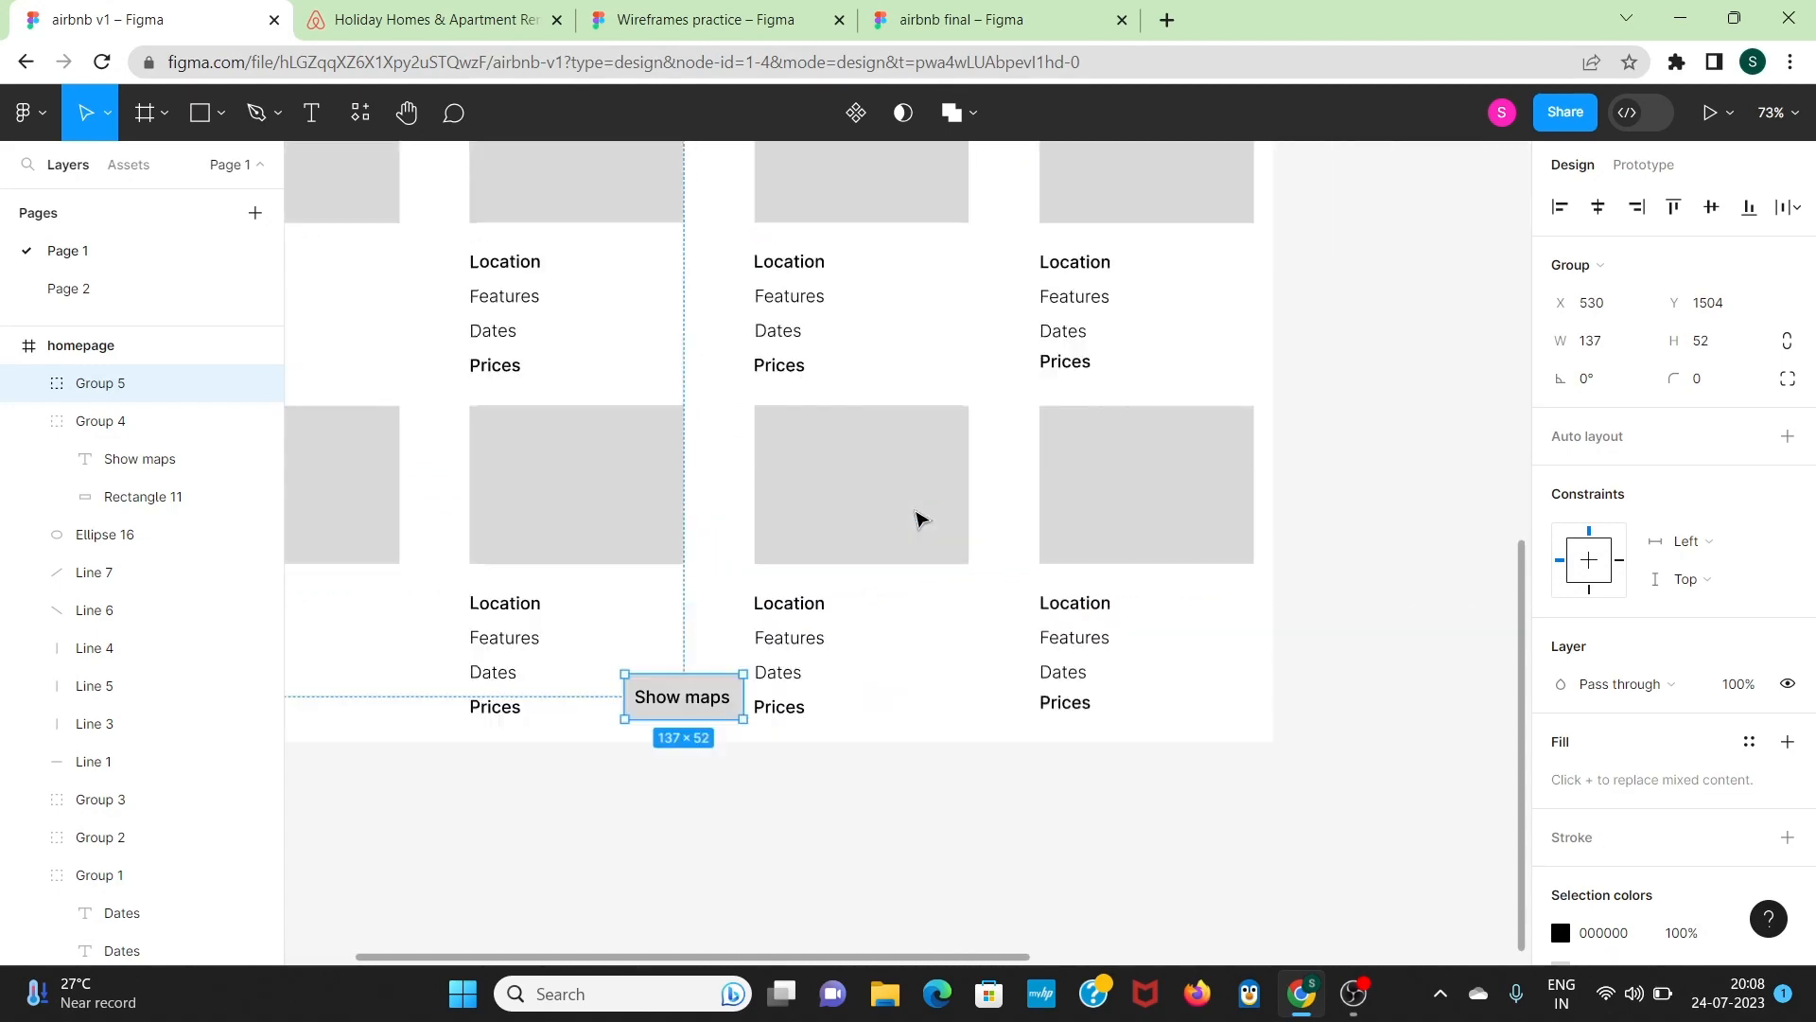
{"action": "scroll", "coordinate": [915, 512], "scroll_direction": "left", "scroll_amount": 3}
{"action": "scroll", "coordinate": [916, 518], "scroll_direction": "right", "scroll_amount": 3}
{"action": "scroll", "coordinate": [916, 518], "scroll_direction": "up", "scroll_amount": 4}
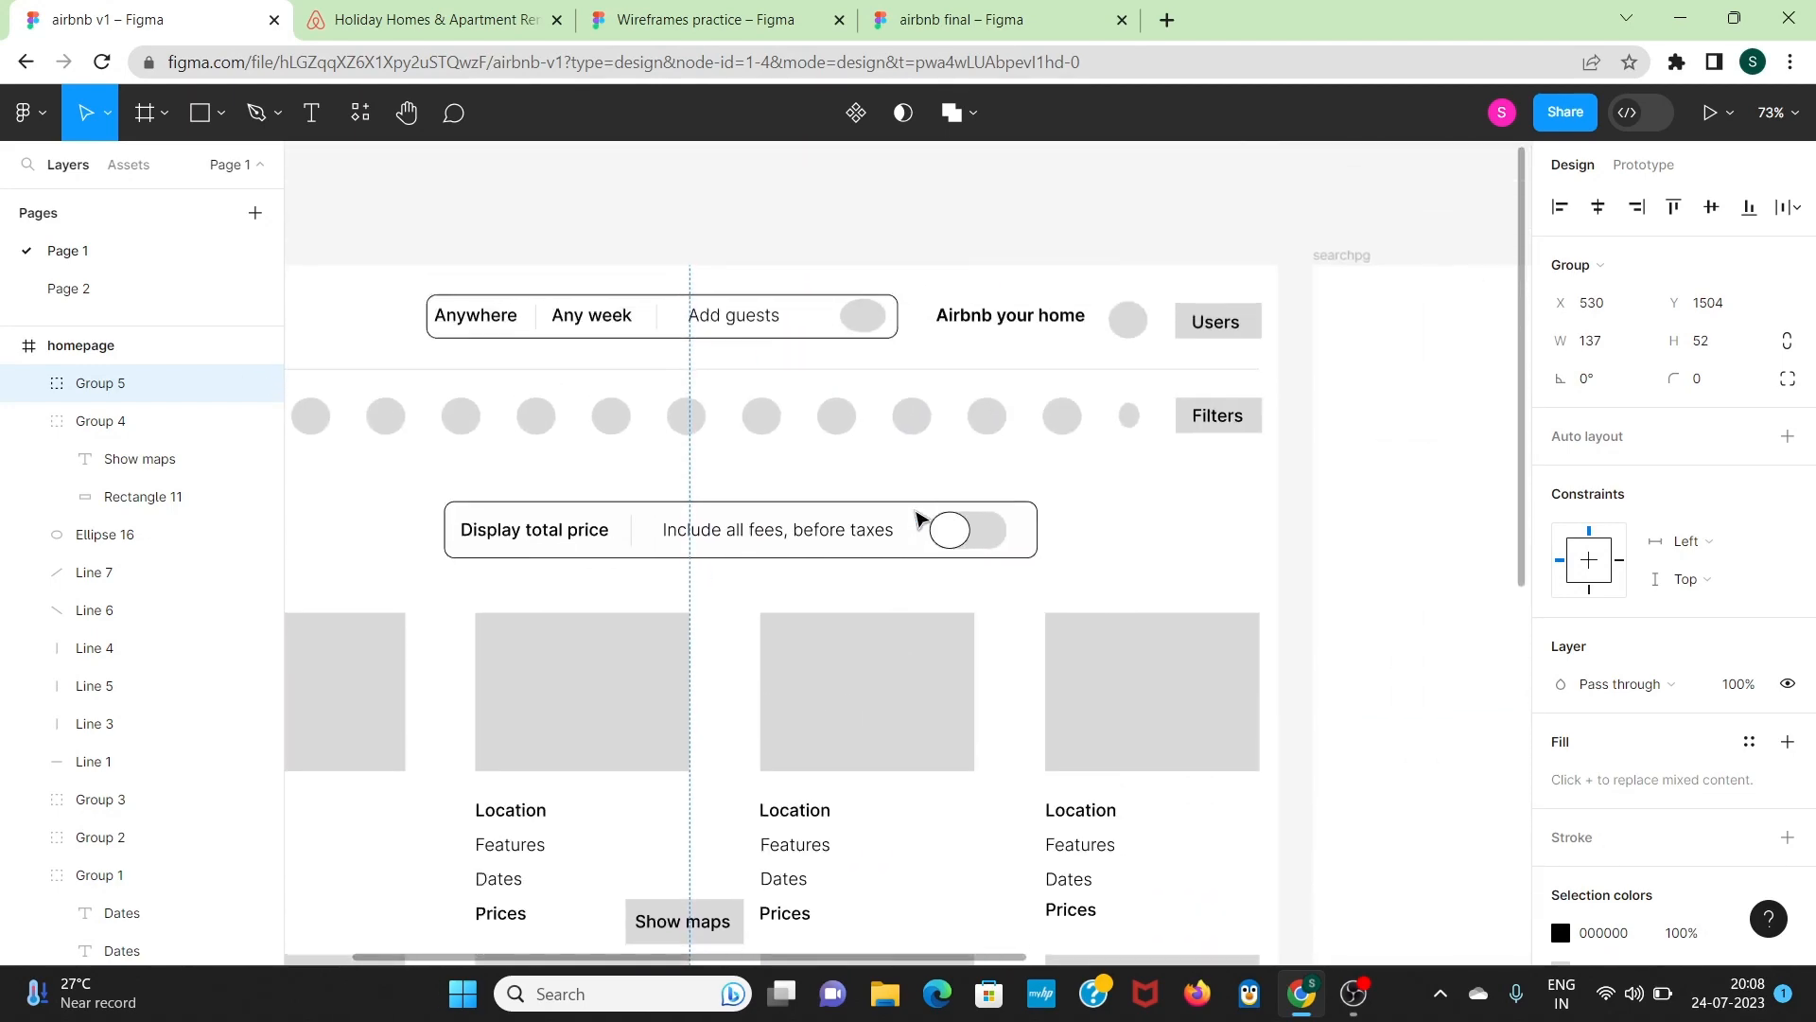
{"action": "scroll", "coordinate": [916, 519], "scroll_direction": "left", "scroll_amount": 2}
{"action": "scroll", "coordinate": [915, 518], "scroll_direction": "down", "scroll_amount": 1}
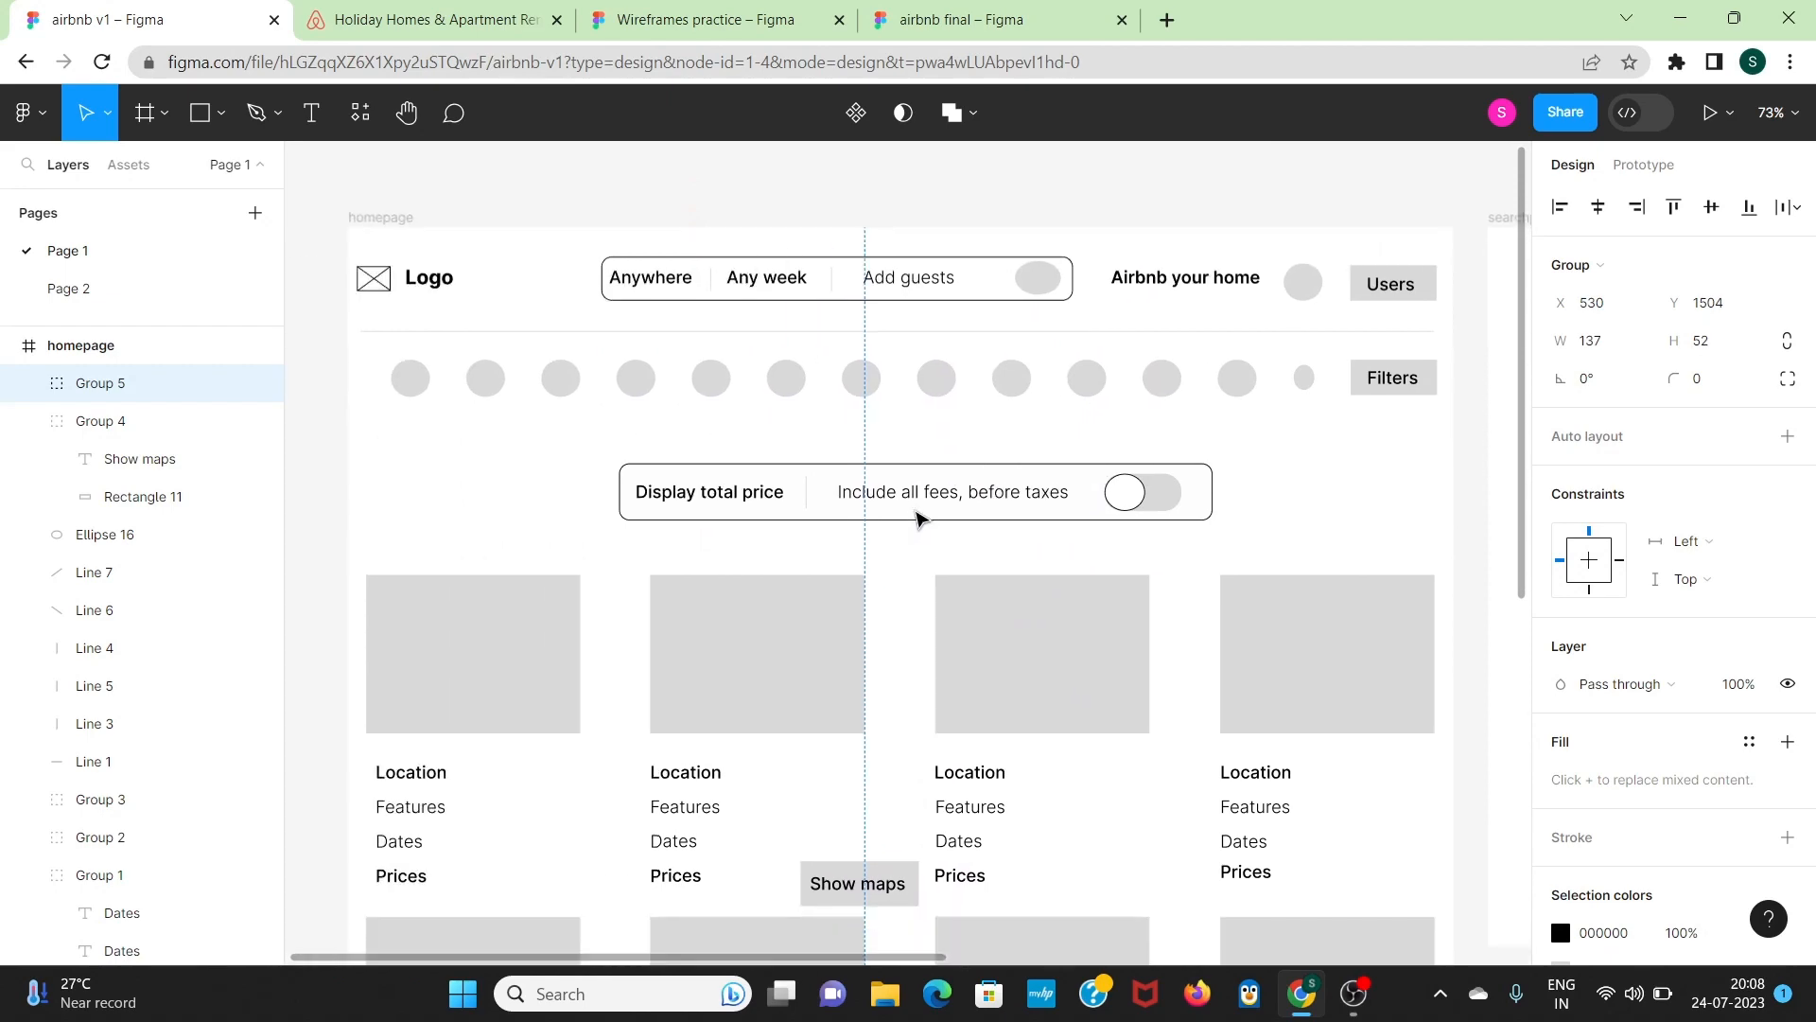
{"action": "scroll", "coordinate": [916, 519], "scroll_direction": "down", "scroll_amount": 9}
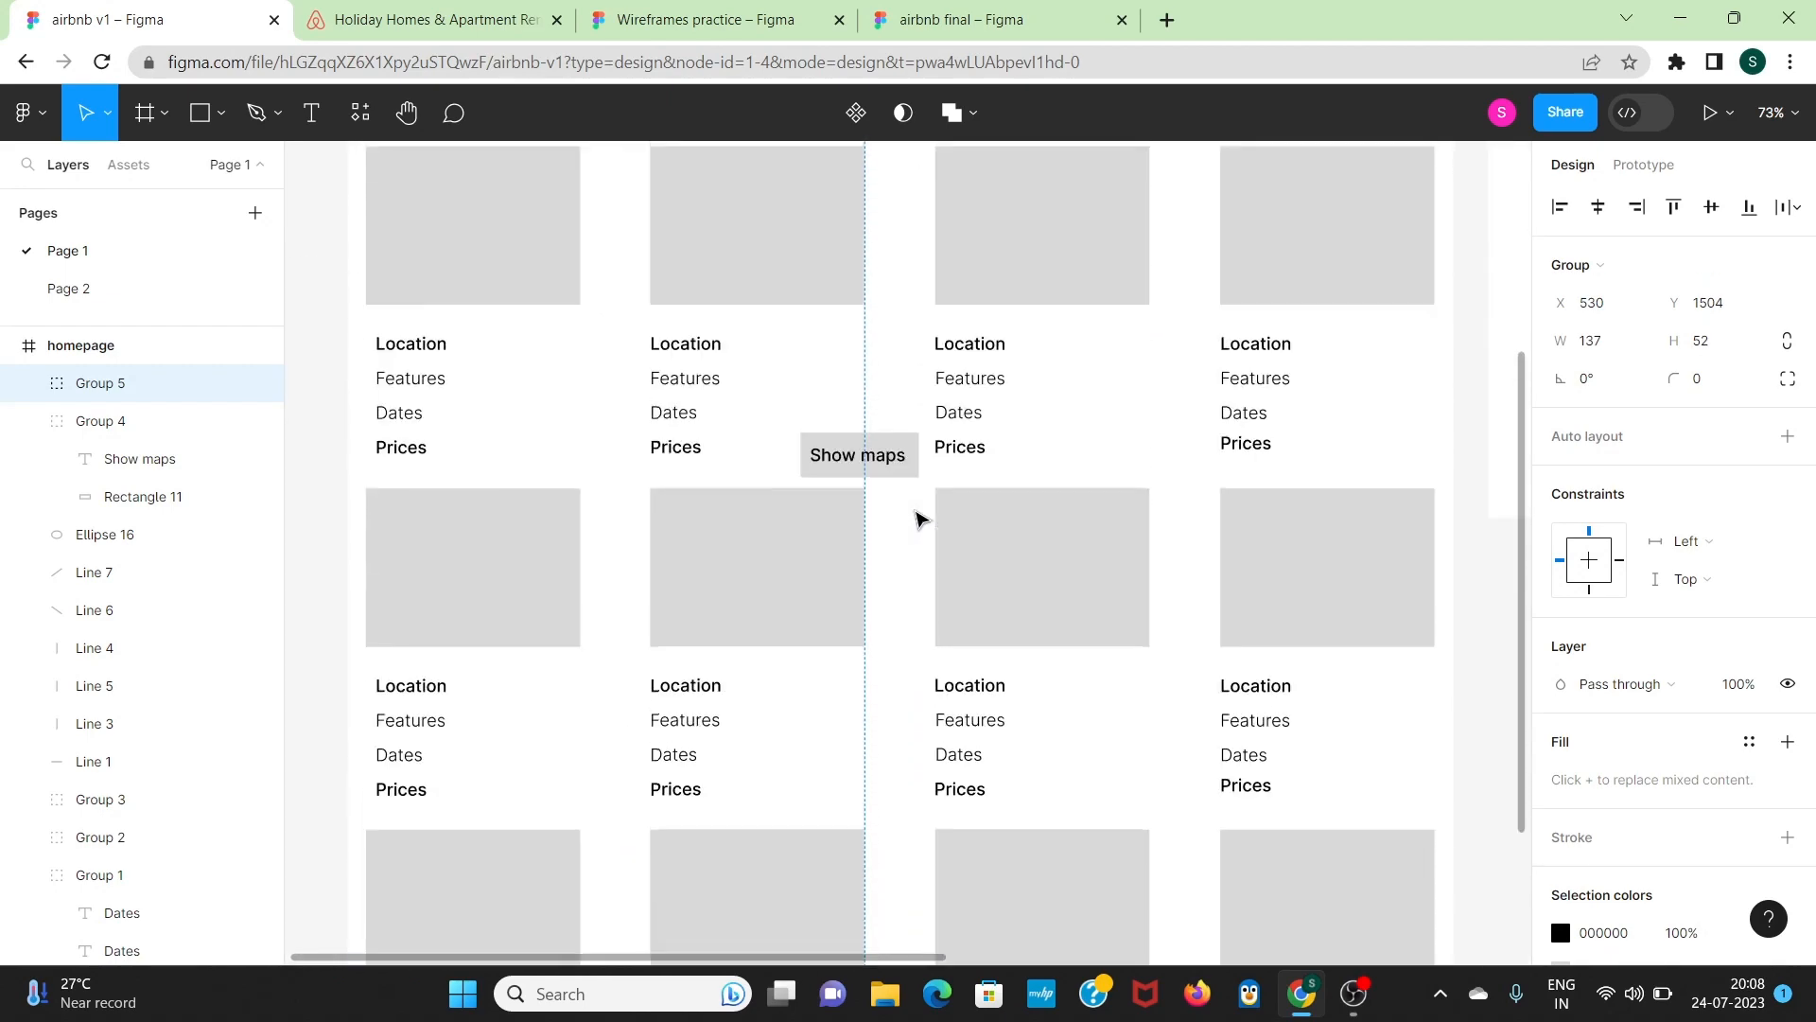
{"action": "scroll", "coordinate": [916, 518], "scroll_direction": "up", "scroll_amount": 8}
{"action": "scroll", "coordinate": [896, 422], "scroll_direction": "right", "scroll_amount": 2}
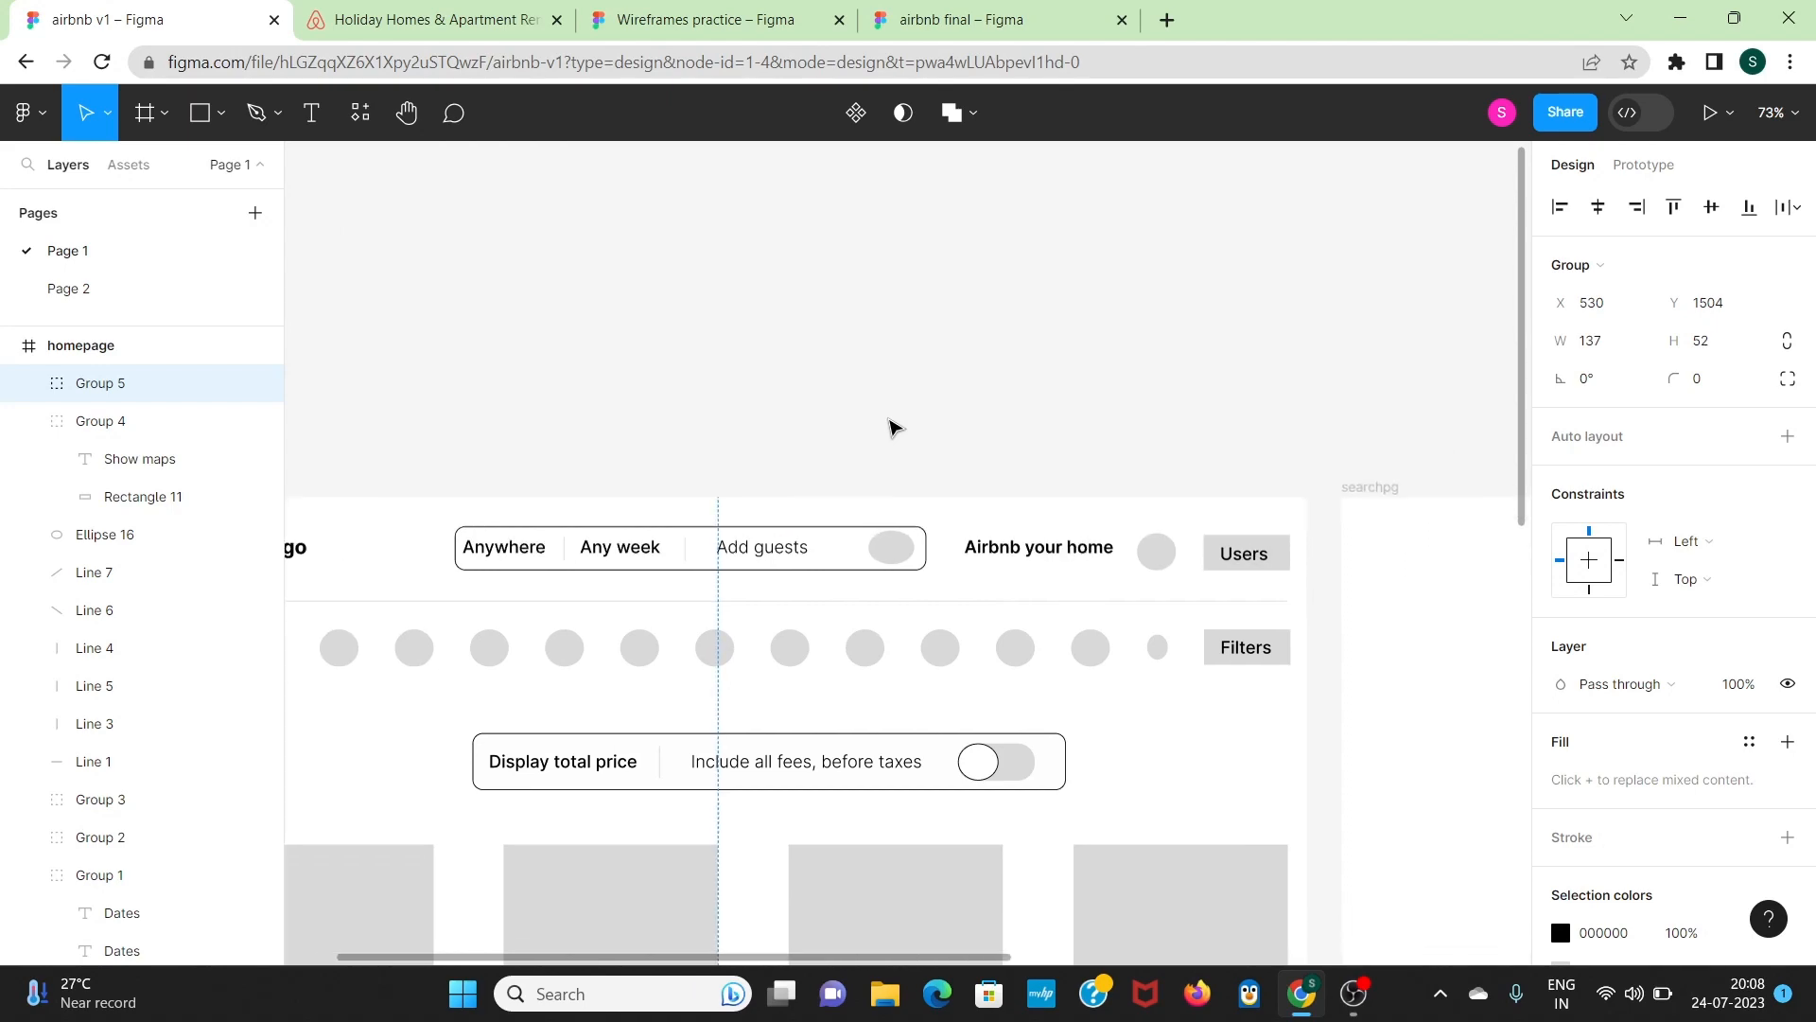
Step: Switch to the Airbnb website, expand its search bar and examine the check-in and destination panels
{"action": "left_click", "coordinate": [407, 12]}
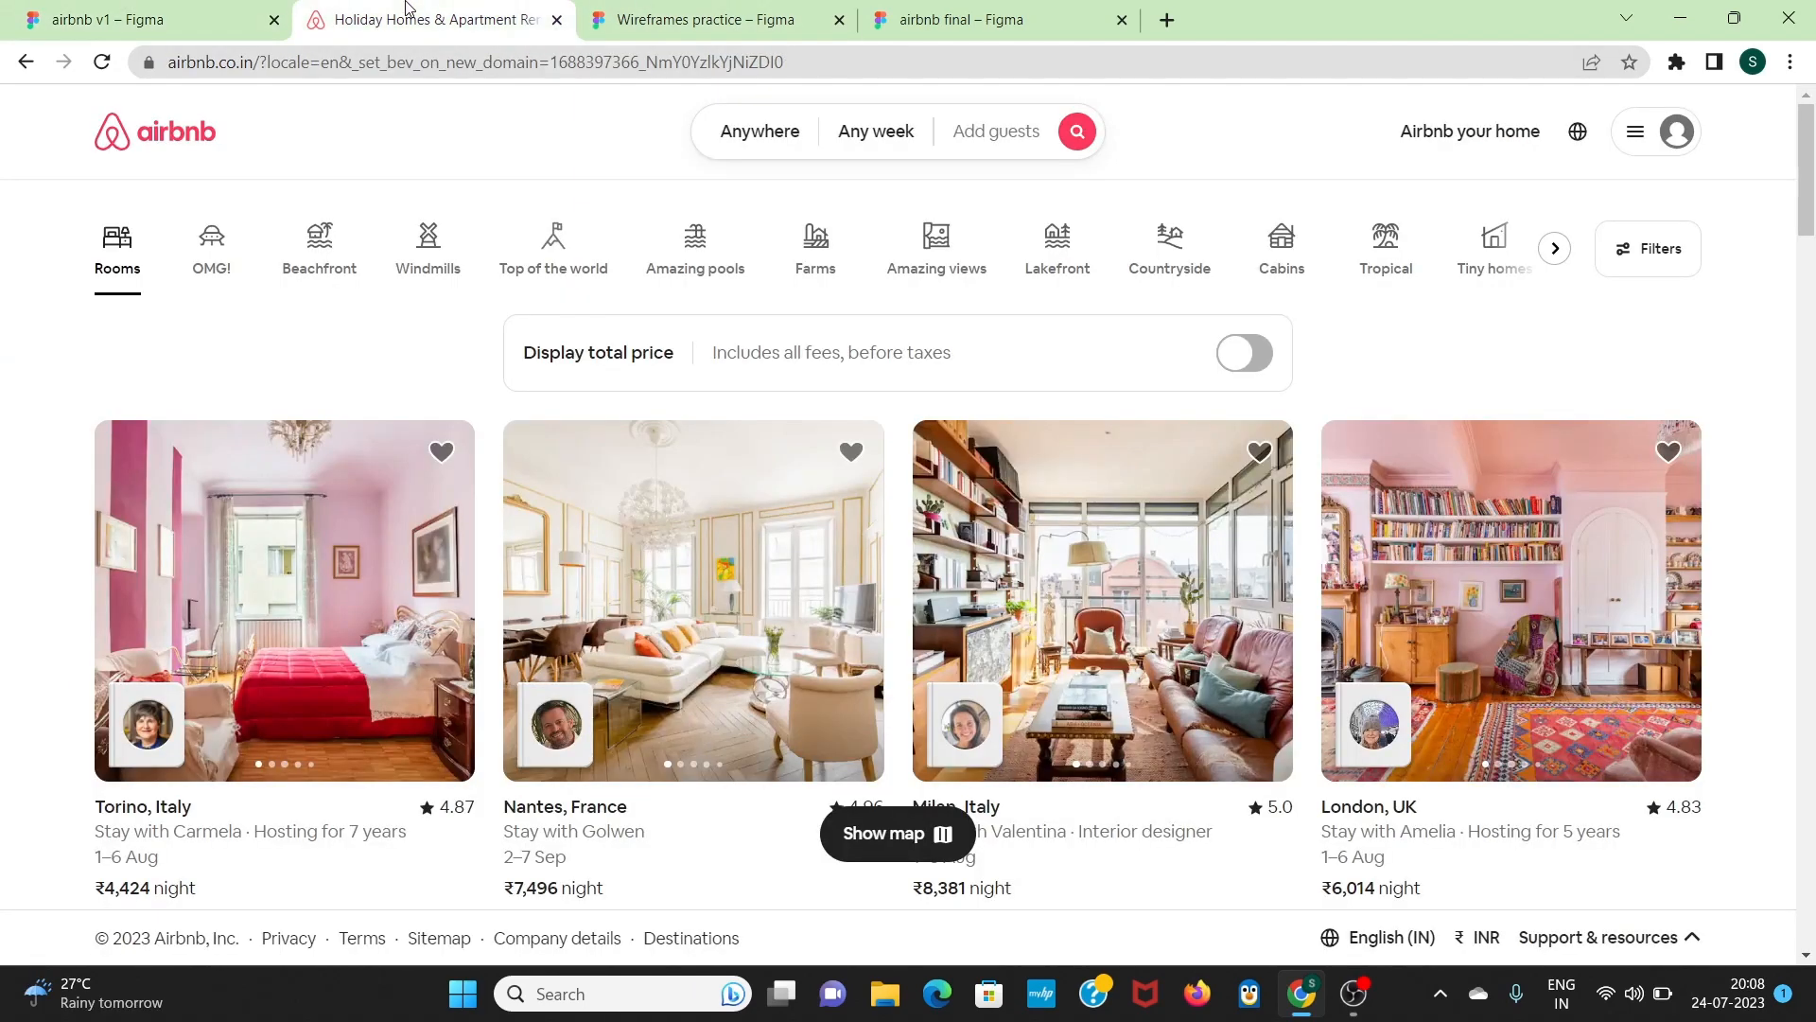
{"action": "left_click", "coordinate": [781, 153]}
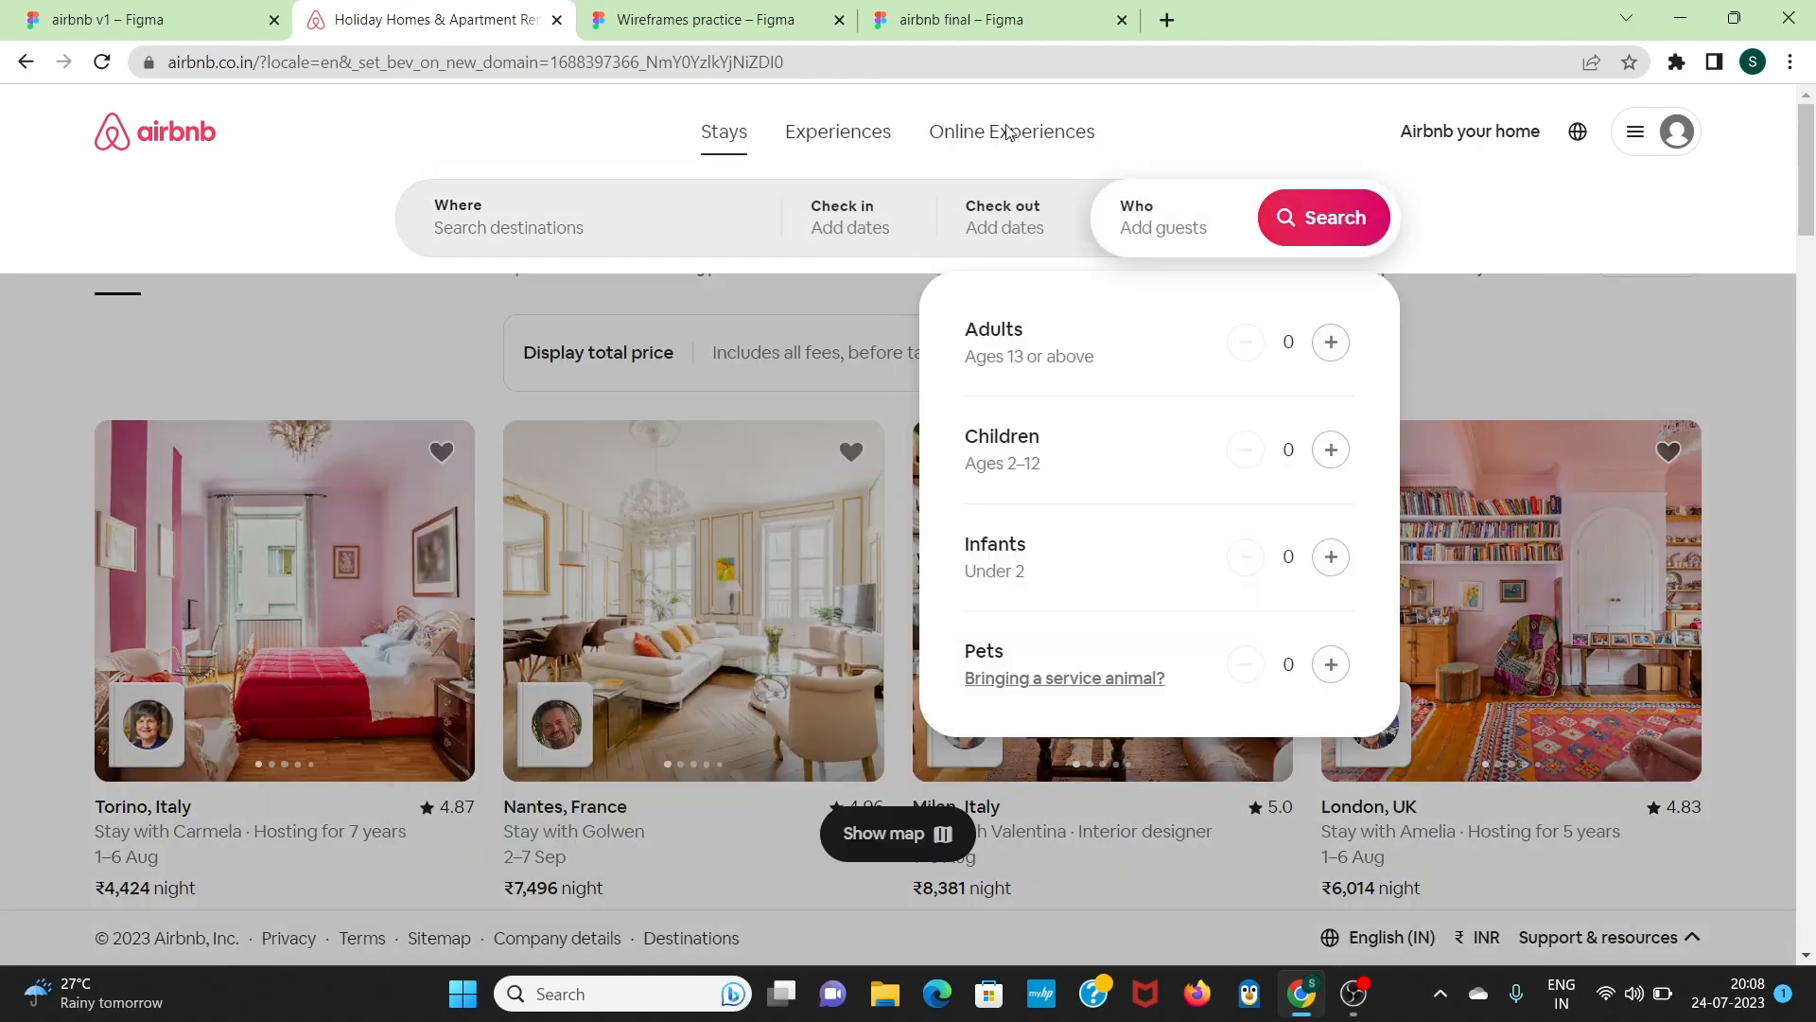
{"action": "left_click", "coordinate": [845, 225]}
{"action": "left_click", "coordinate": [712, 225]}
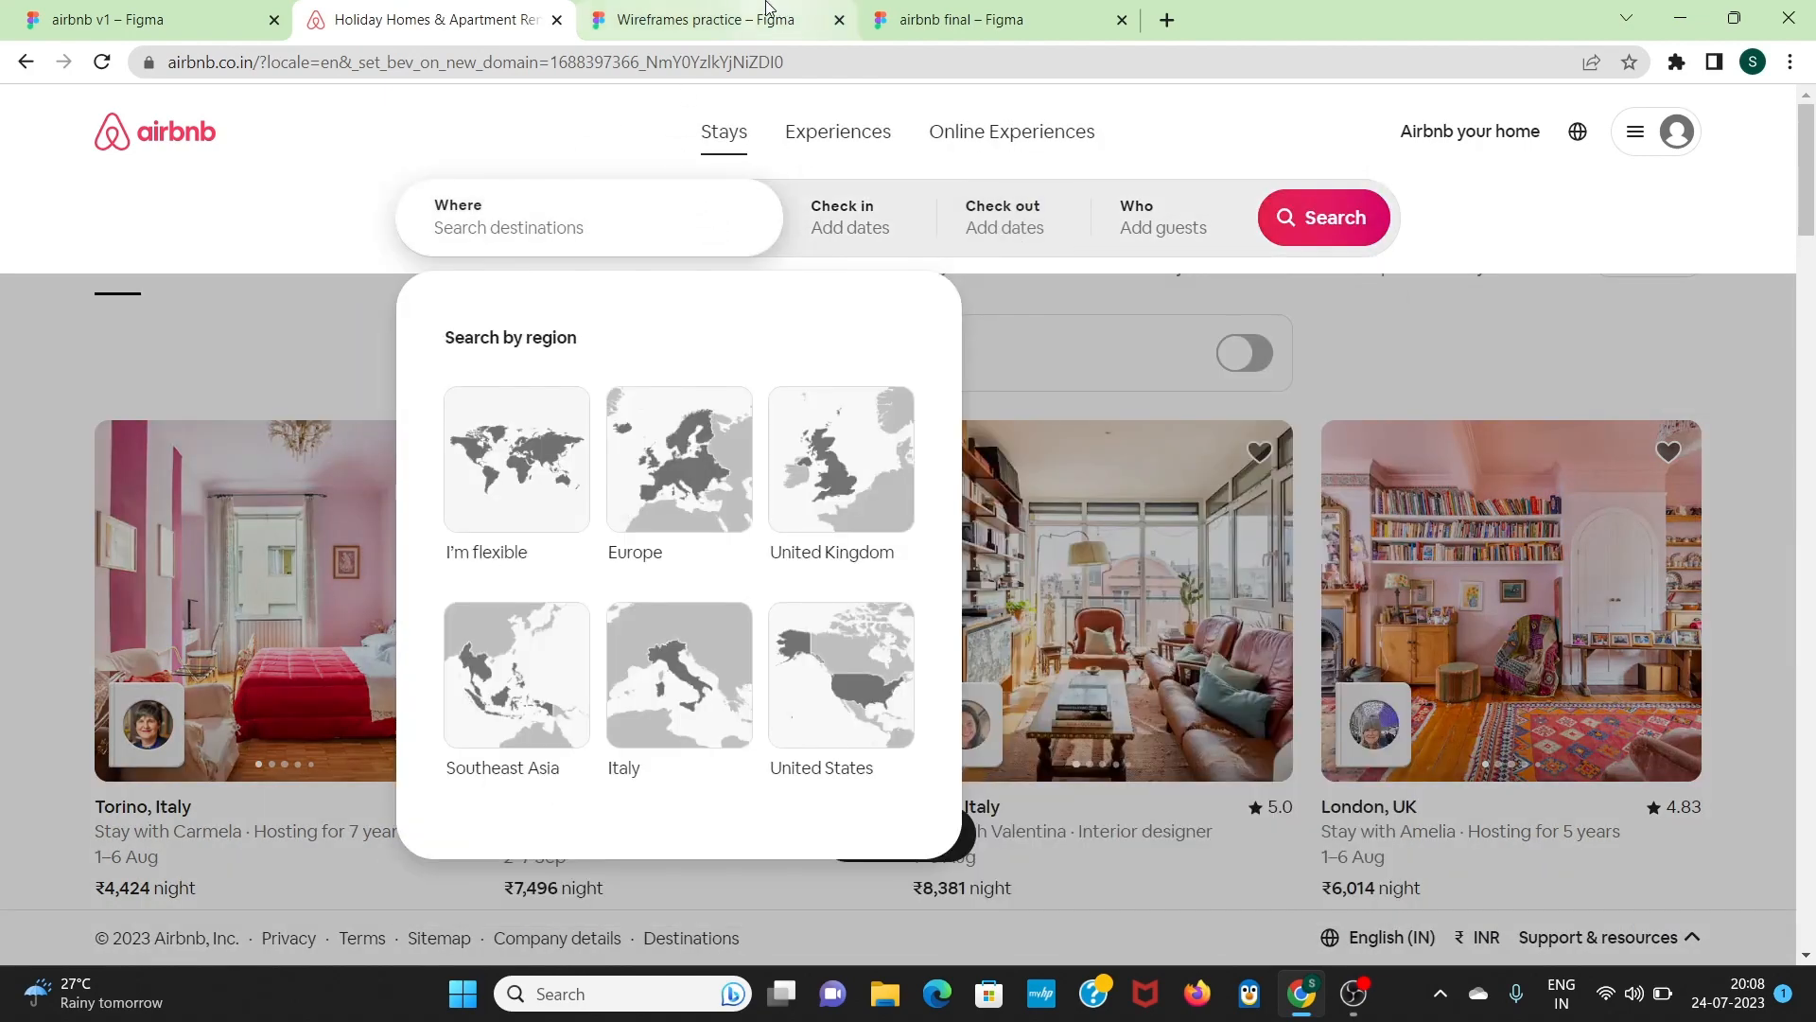
Step: Switch to the airbnb final Figma file and examine the low-fi homepage and search page wireframes
{"action": "left_click", "coordinate": [946, 19]}
{"action": "scroll", "coordinate": [1147, 628], "scroll_direction": "right", "scroll_amount": 3}
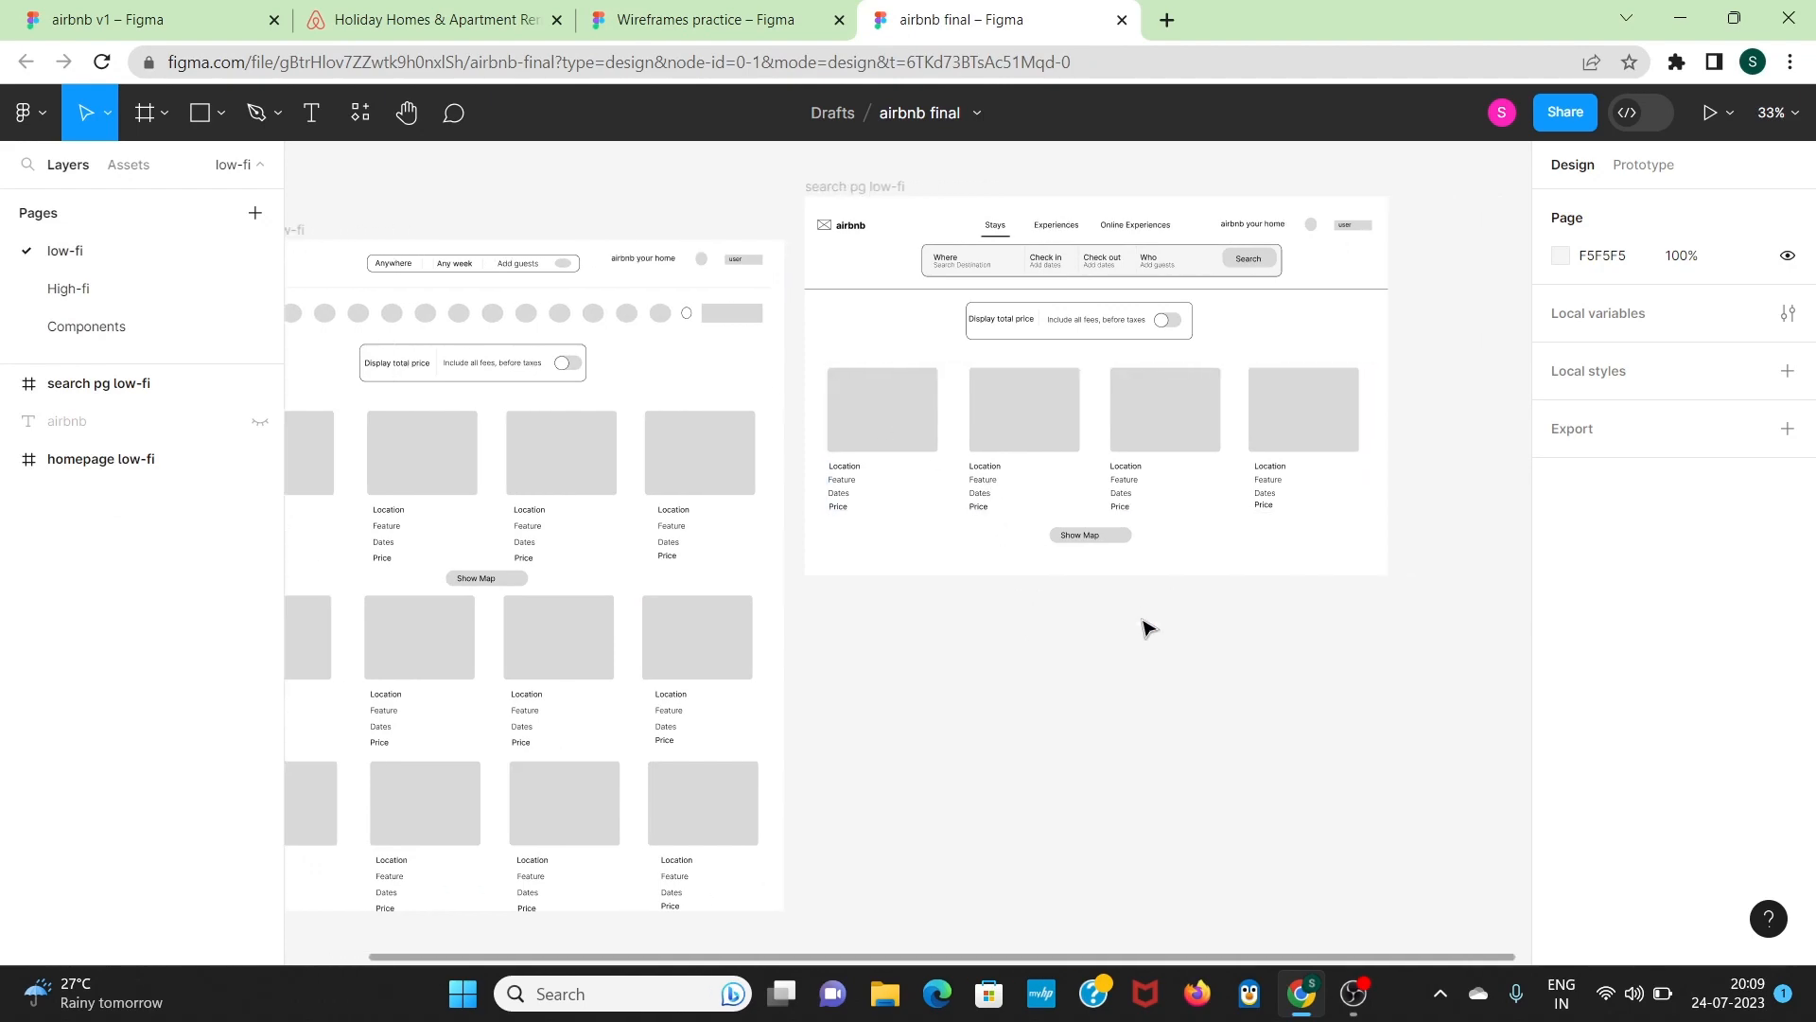
{"action": "scroll", "coordinate": [1148, 627], "scroll_direction": "up", "scroll_amount": 5}
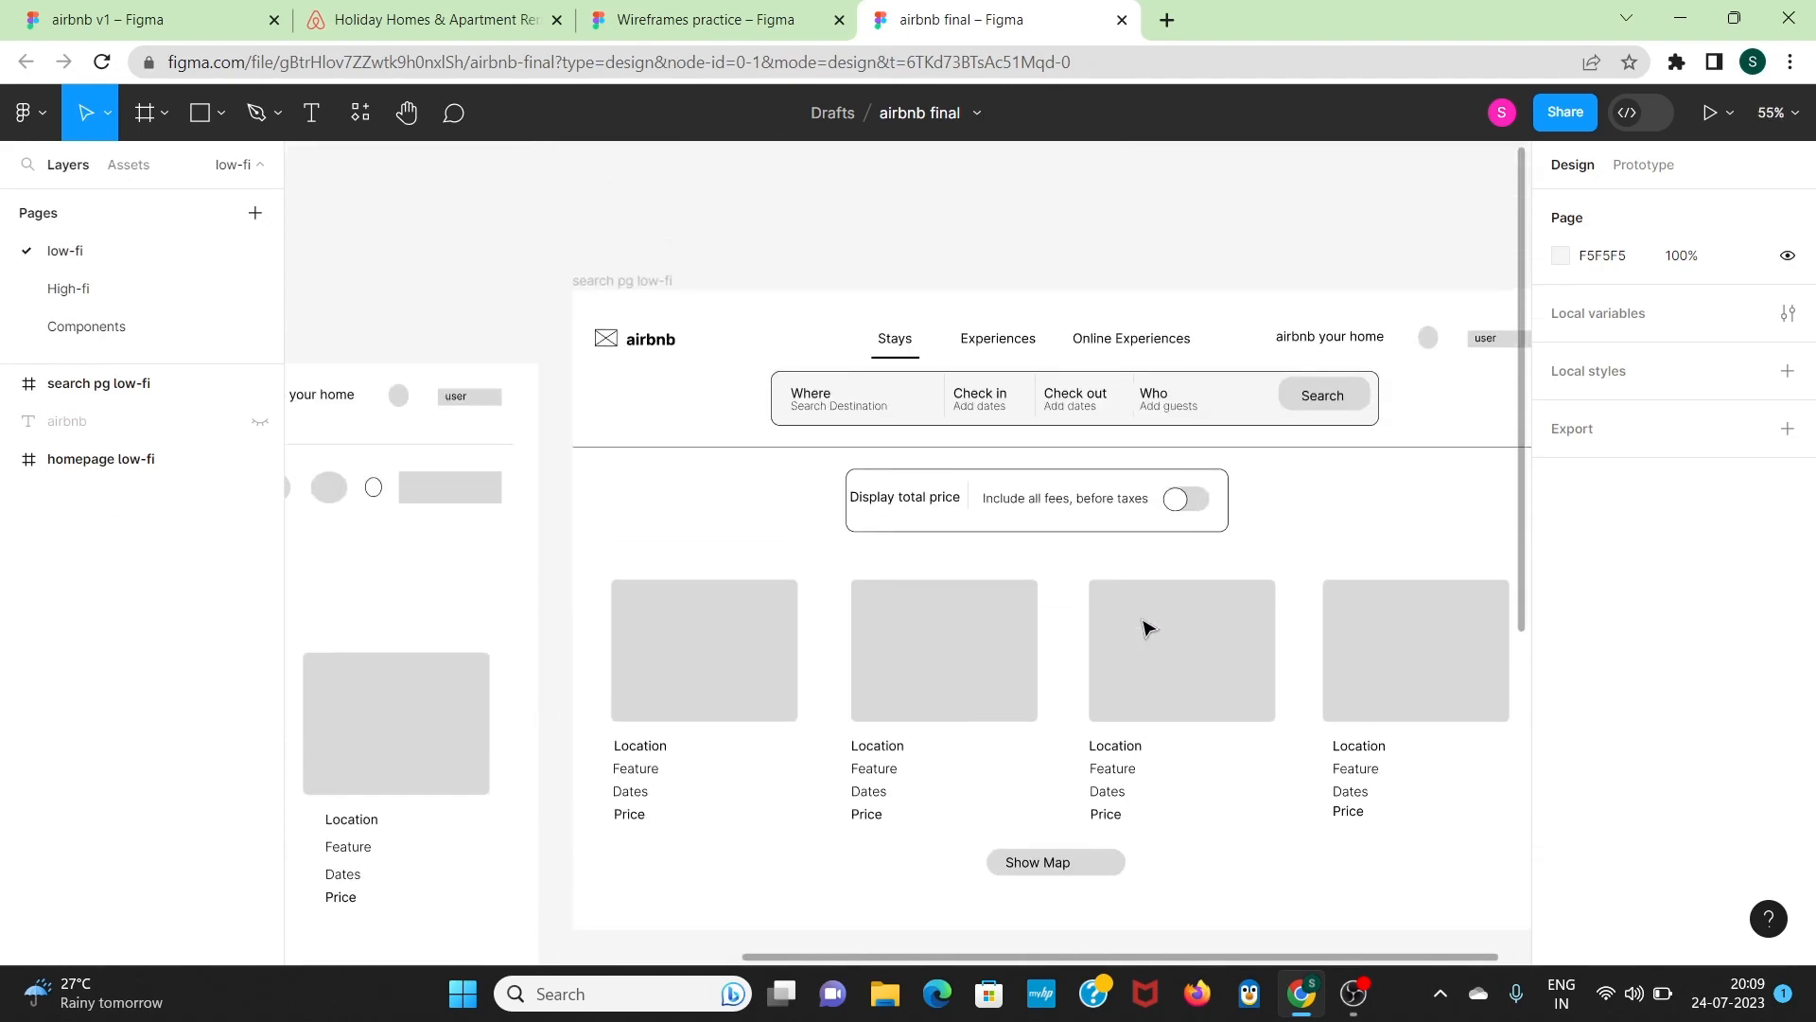
{"action": "scroll", "coordinate": [1148, 627], "scroll_direction": "left", "scroll_amount": 2}
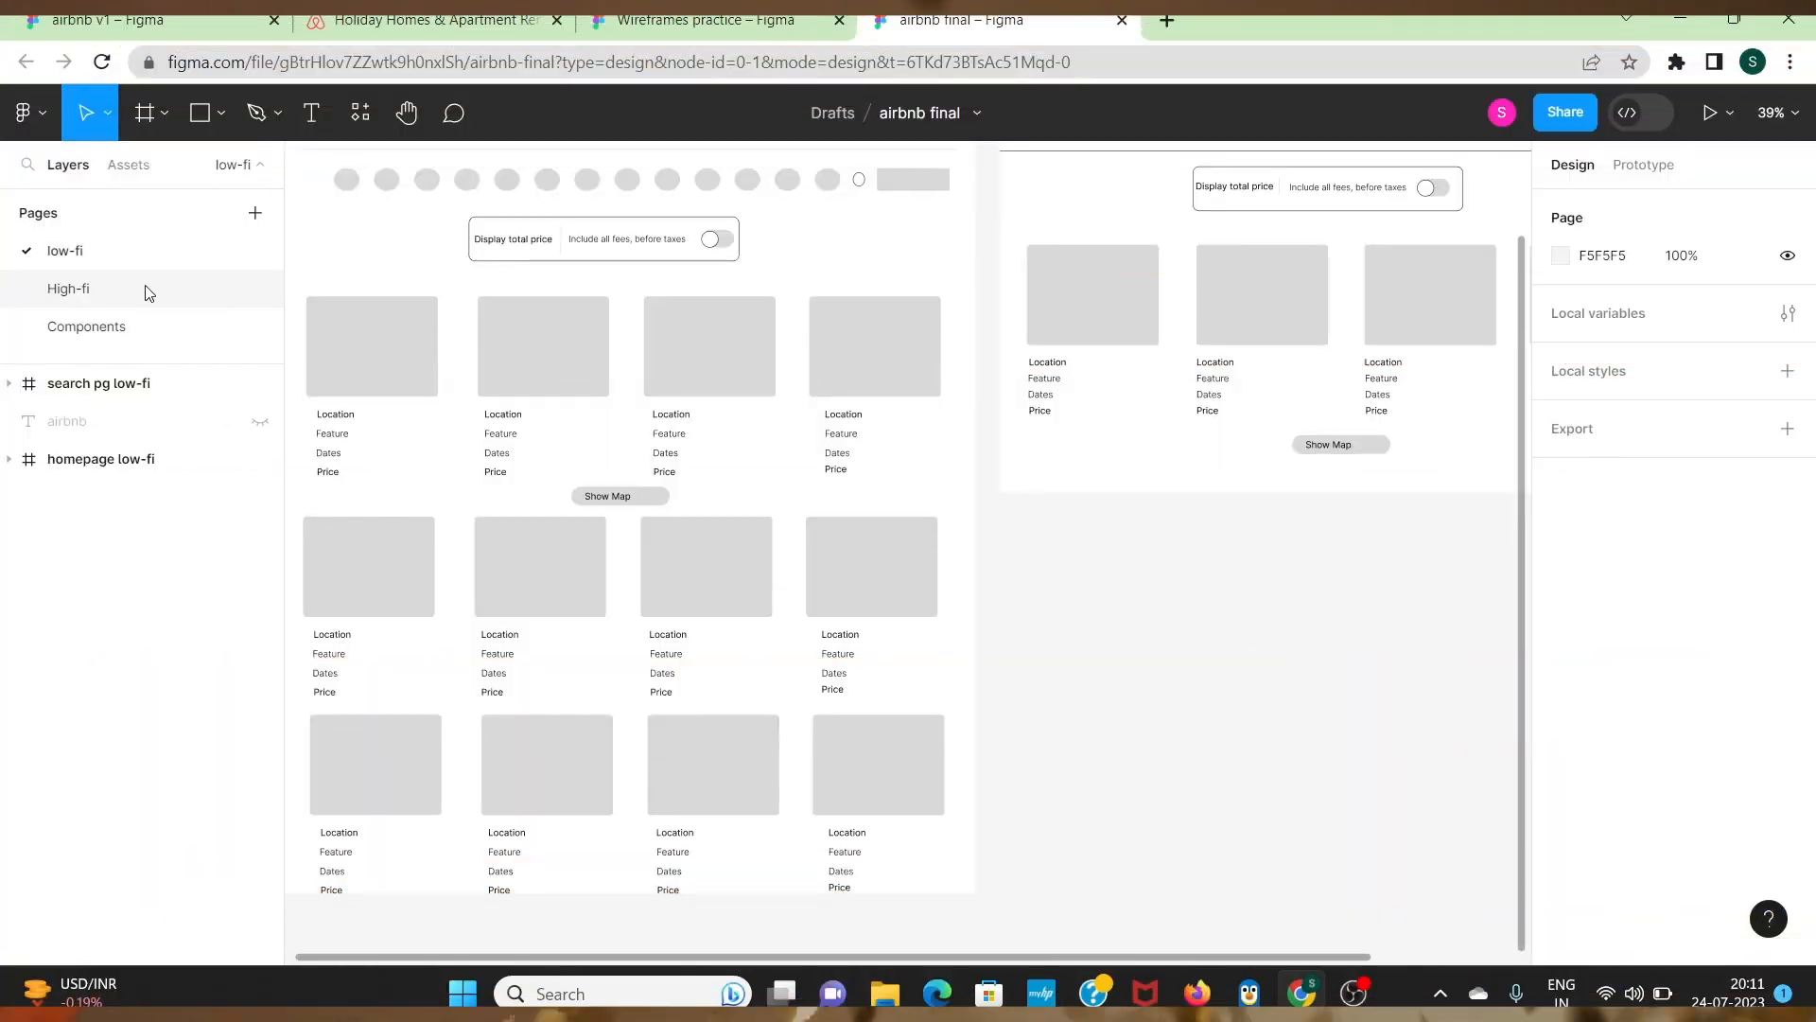
Step: Open the High-fi page and examine the high-fidelity homepage and search page designs
{"action": "left_click", "coordinate": [146, 291]}
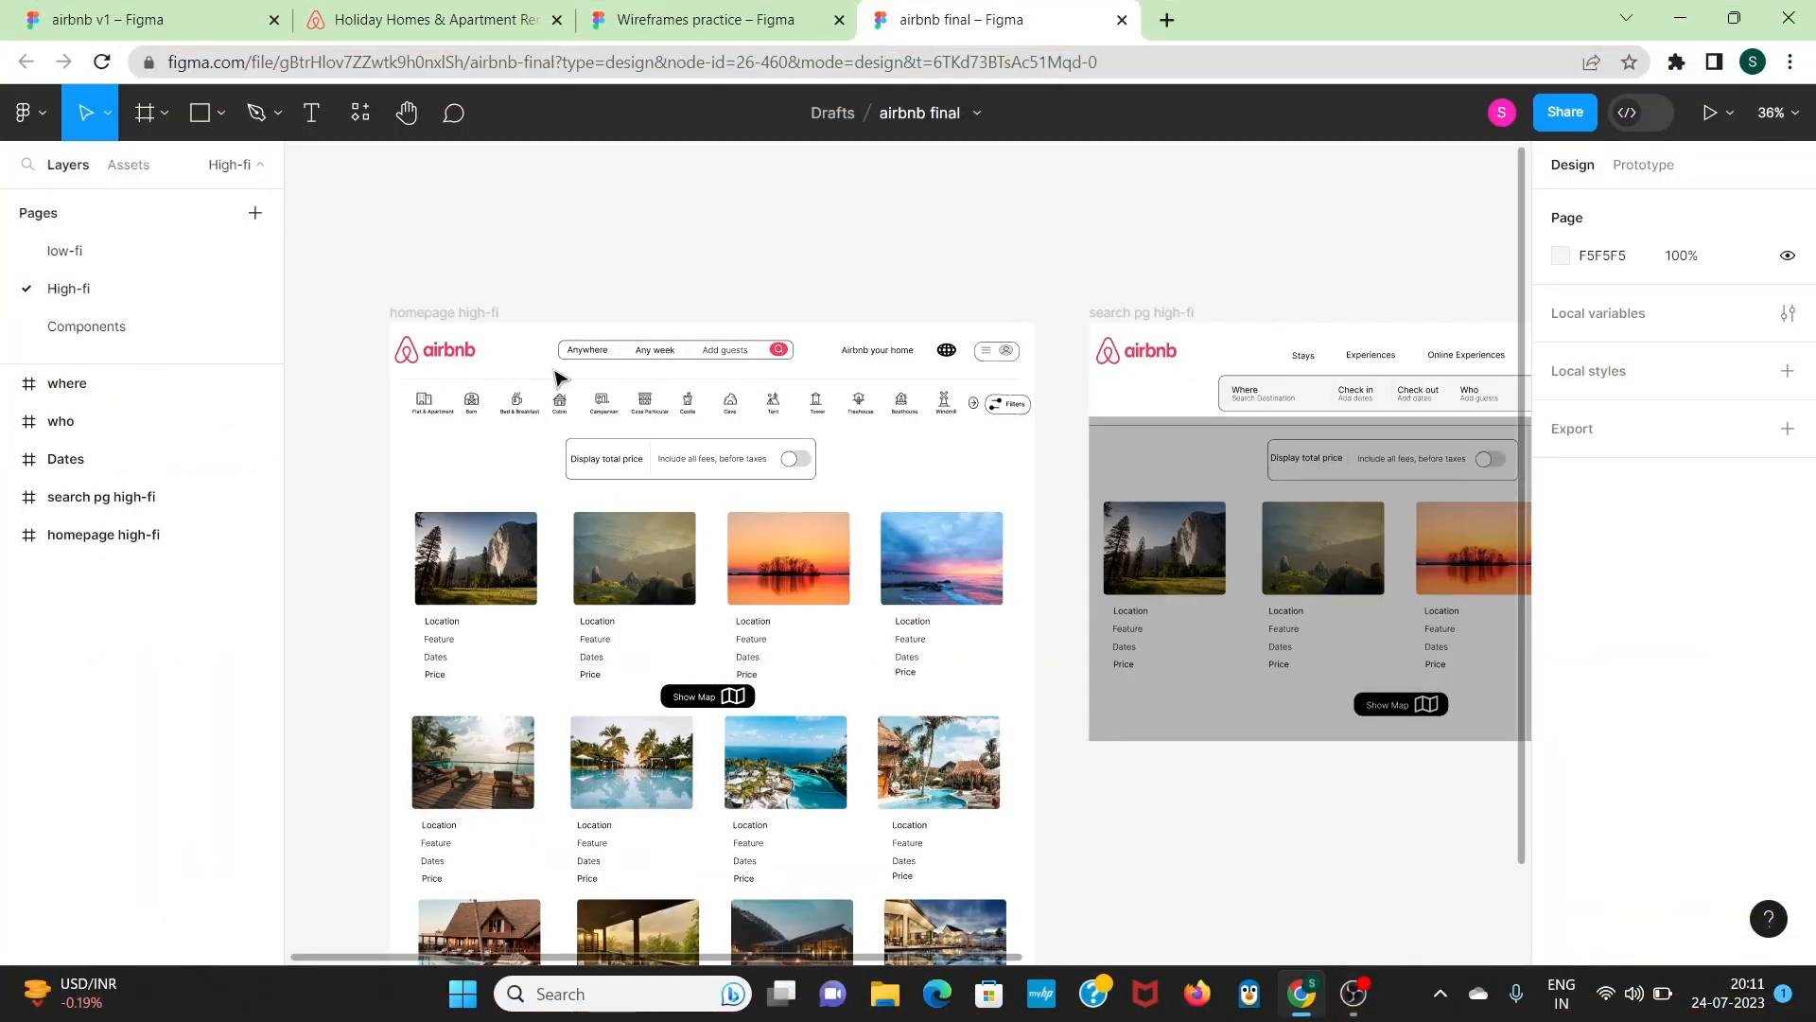
{"action": "scroll", "coordinate": [556, 377], "scroll_direction": "down", "scroll_amount": 3}
{"action": "scroll", "coordinate": [555, 377], "scroll_direction": "right", "scroll_amount": 3}
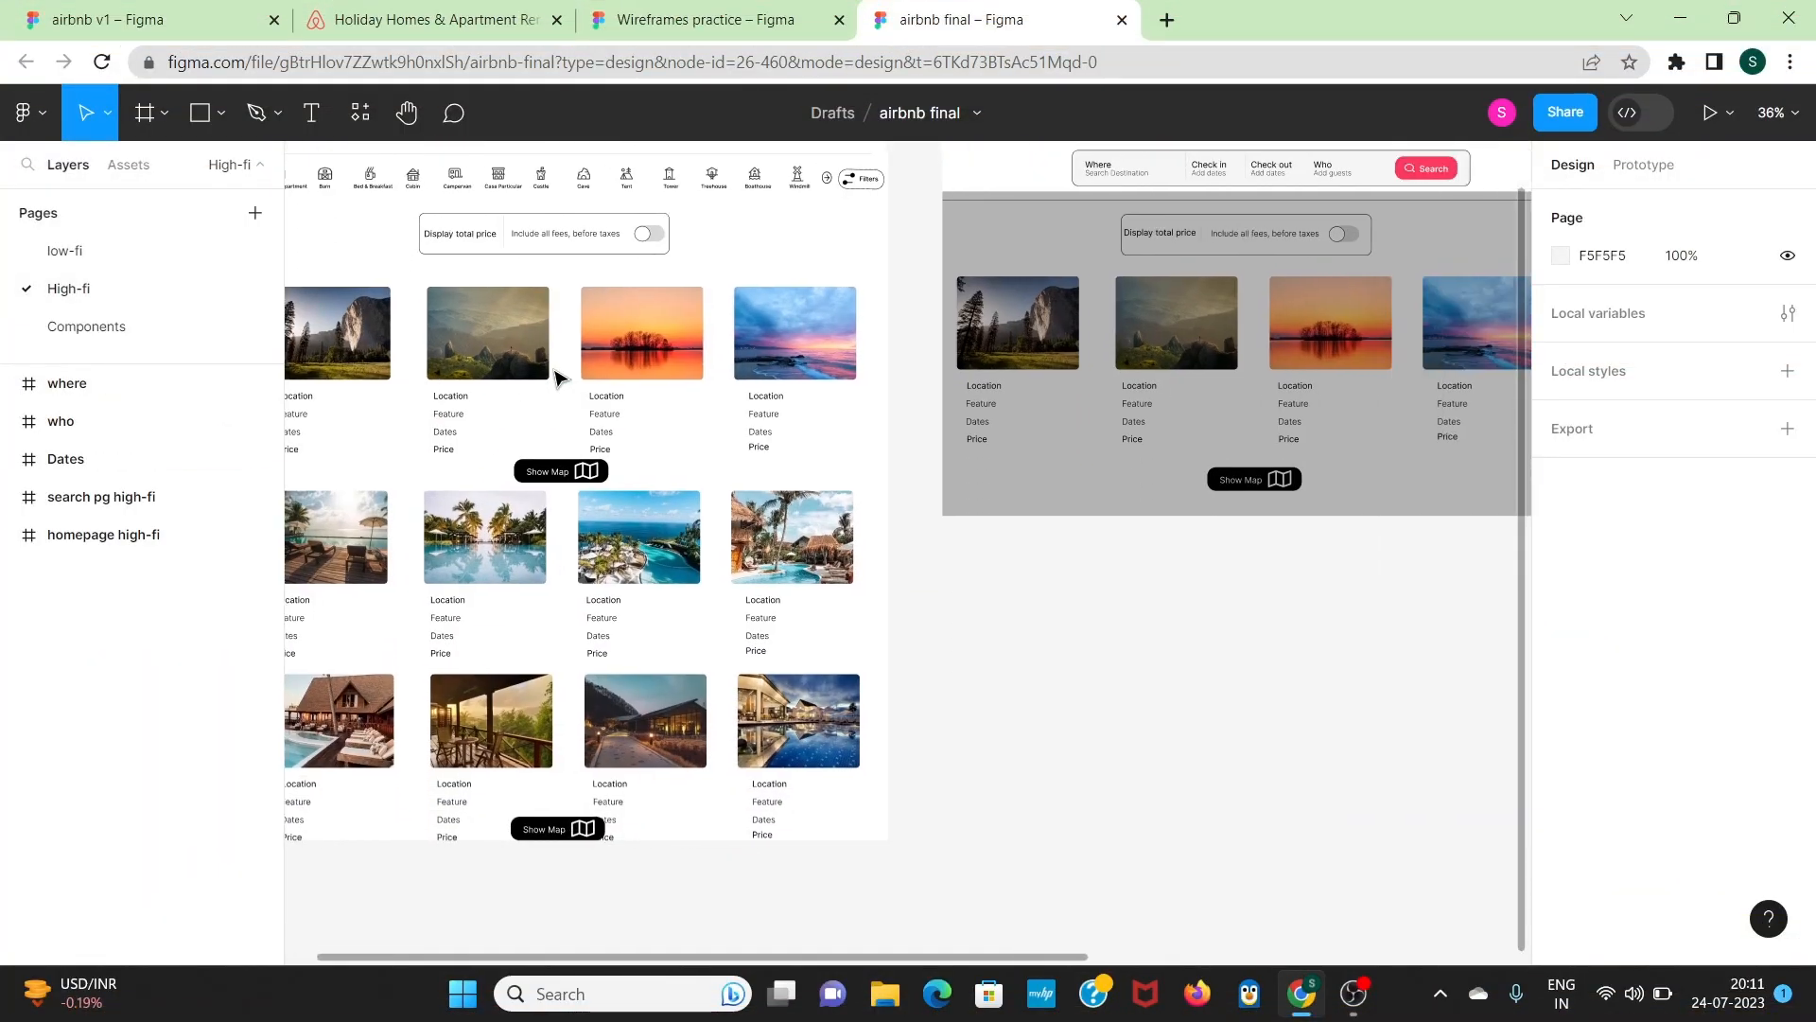
{"action": "scroll", "coordinate": [555, 378], "scroll_direction": "up", "scroll_amount": 3}
{"action": "scroll", "coordinate": [555, 378], "scroll_direction": "left", "scroll_amount": 3}
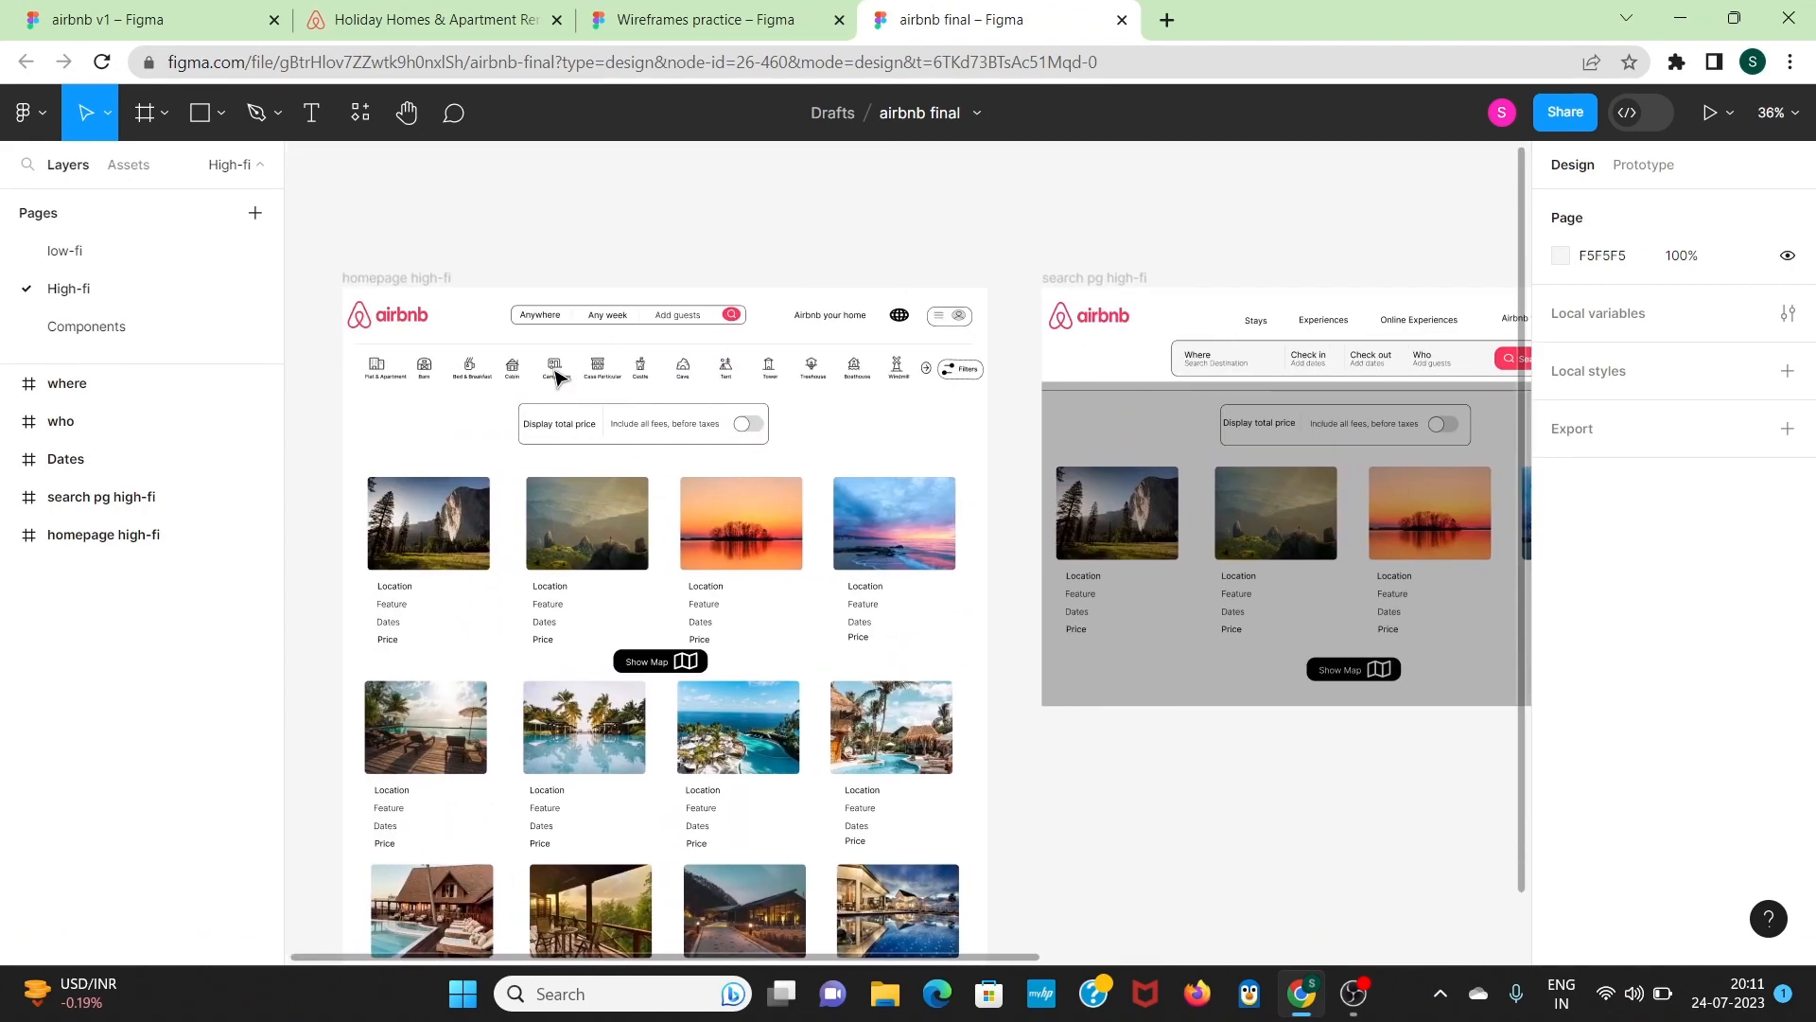
{"action": "scroll", "coordinate": [555, 377], "scroll_direction": "down", "scroll_amount": 1}
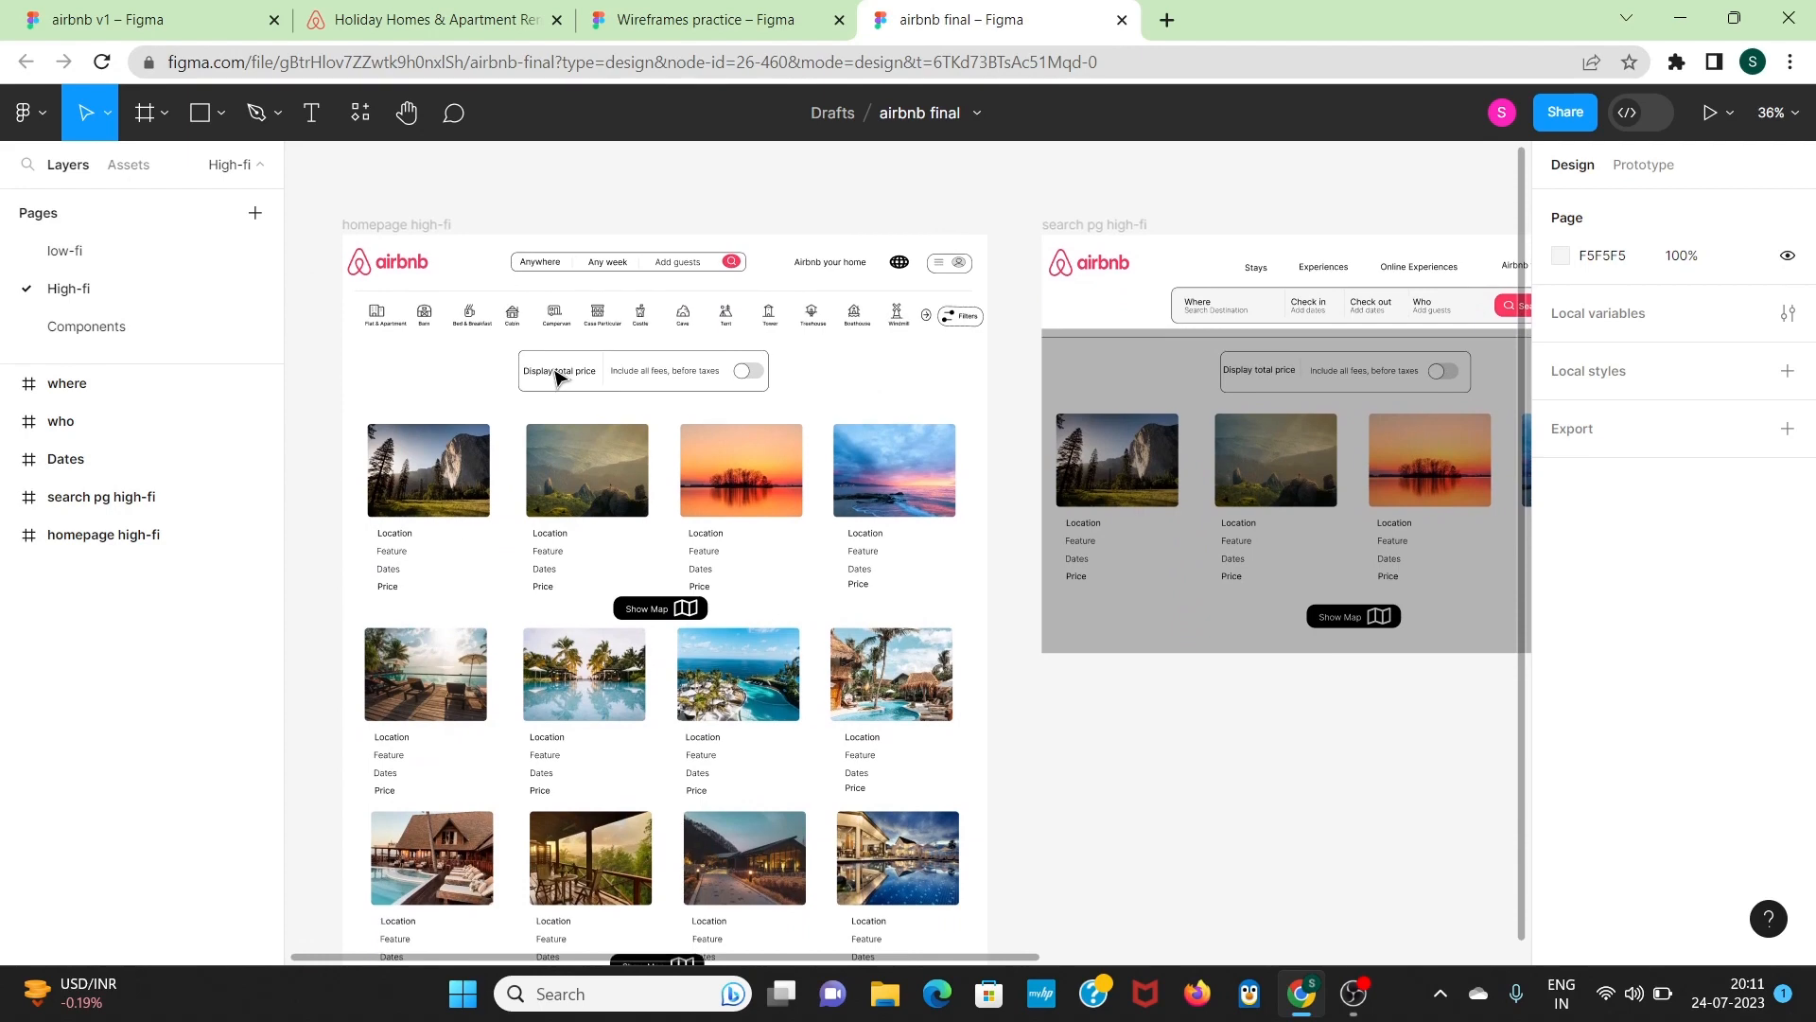